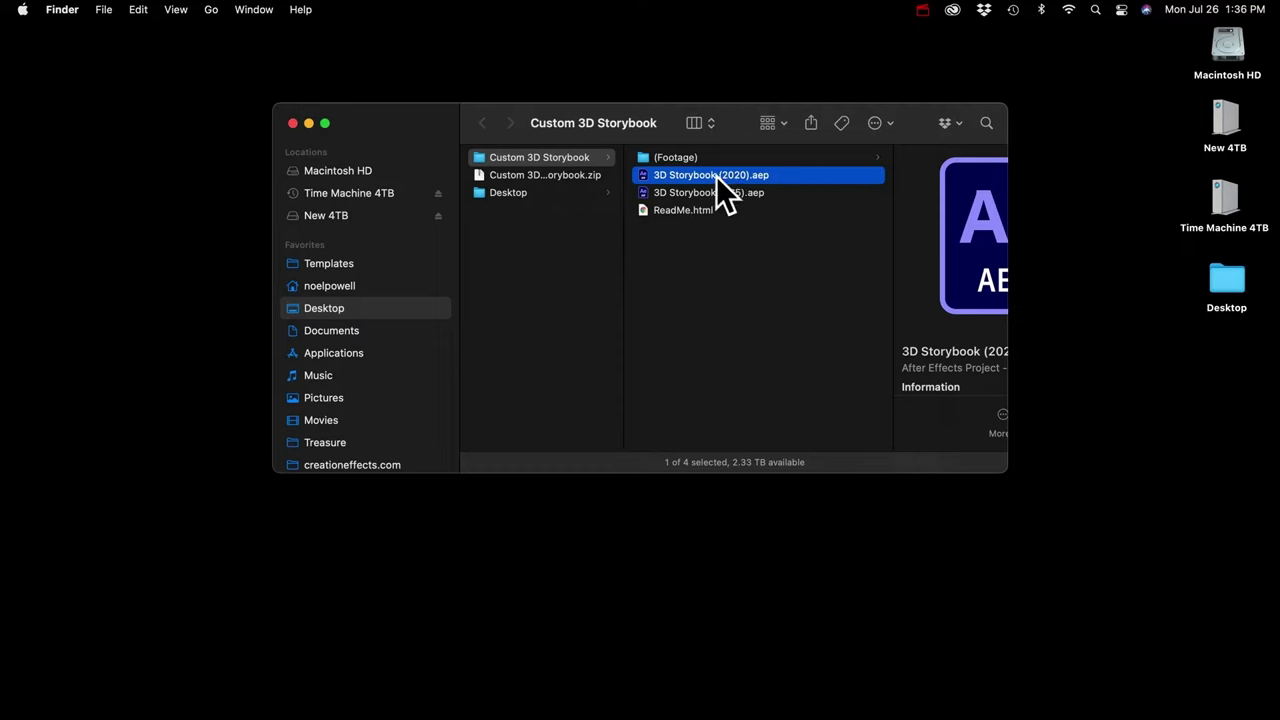
Open the 3D Storybook (2020).aep project file with Adobe After Effects 2020
{"action": "right_click", "coordinate": [716, 176]}
{"action": "mouse_move", "coordinate": [747, 203]}
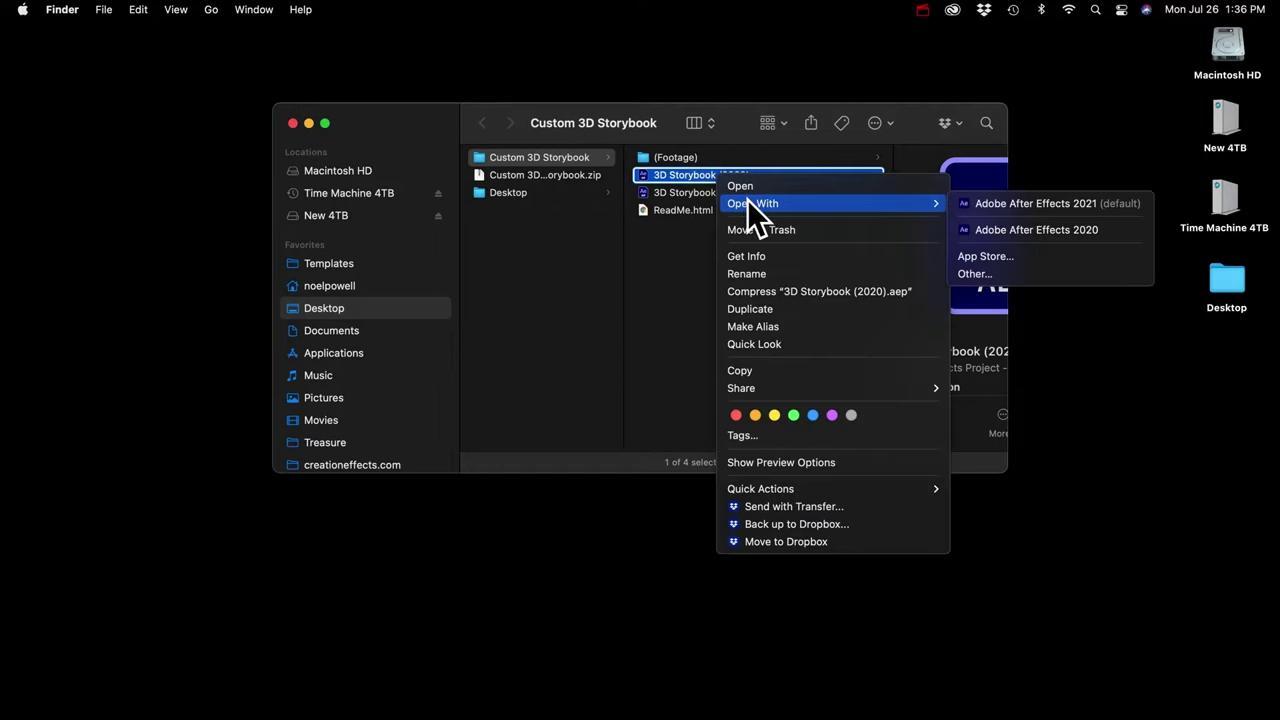
{"action": "left_click", "coordinate": [1056, 227]}
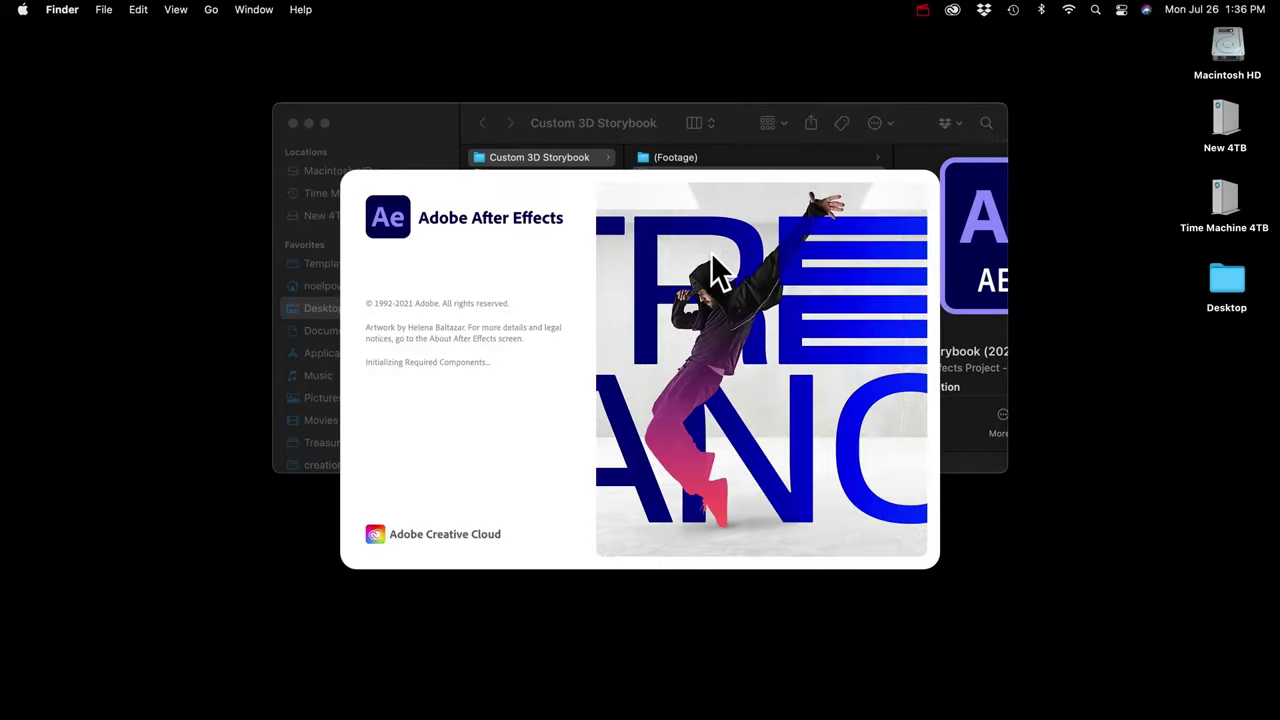
{"action": "left_click", "coordinate": [745, 121]}
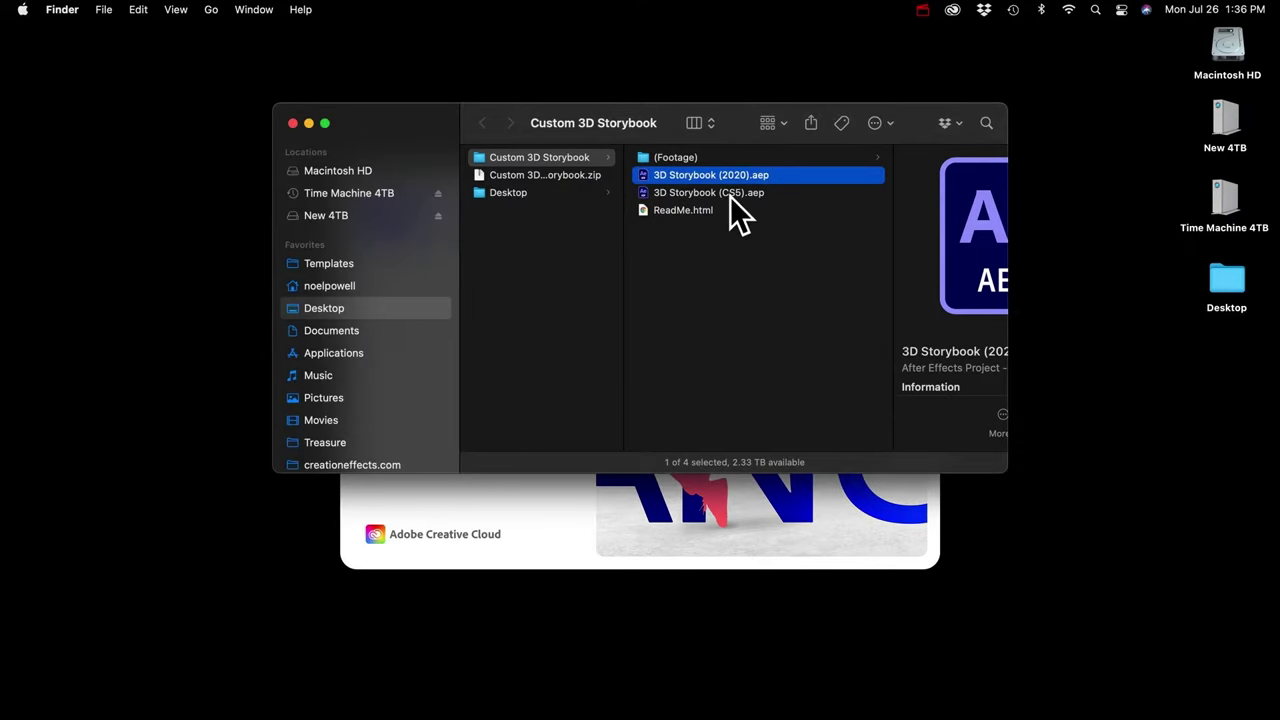
{"action": "left_click", "coordinate": [690, 551]}
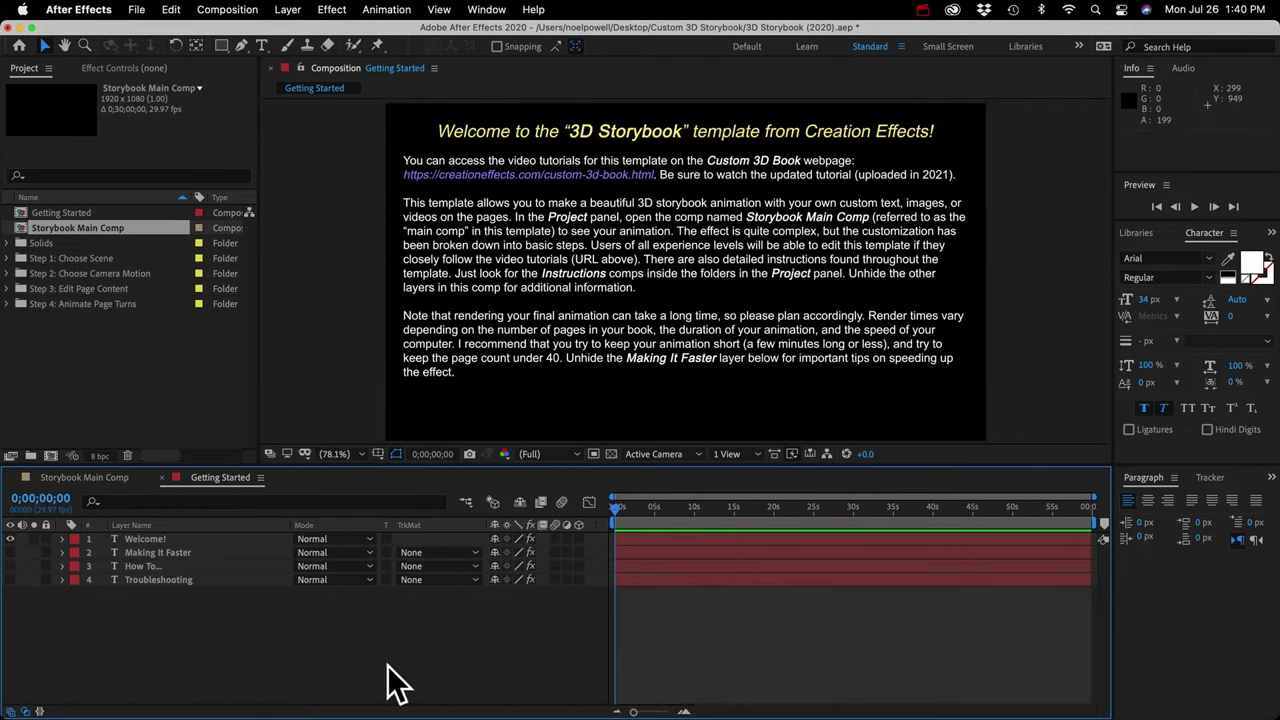
Read the Making It Faster, How To... and Troubleshooting text layers one at a time, leaving only the Welcome! layer shown
{"action": "left_click", "coordinate": [10, 539]}
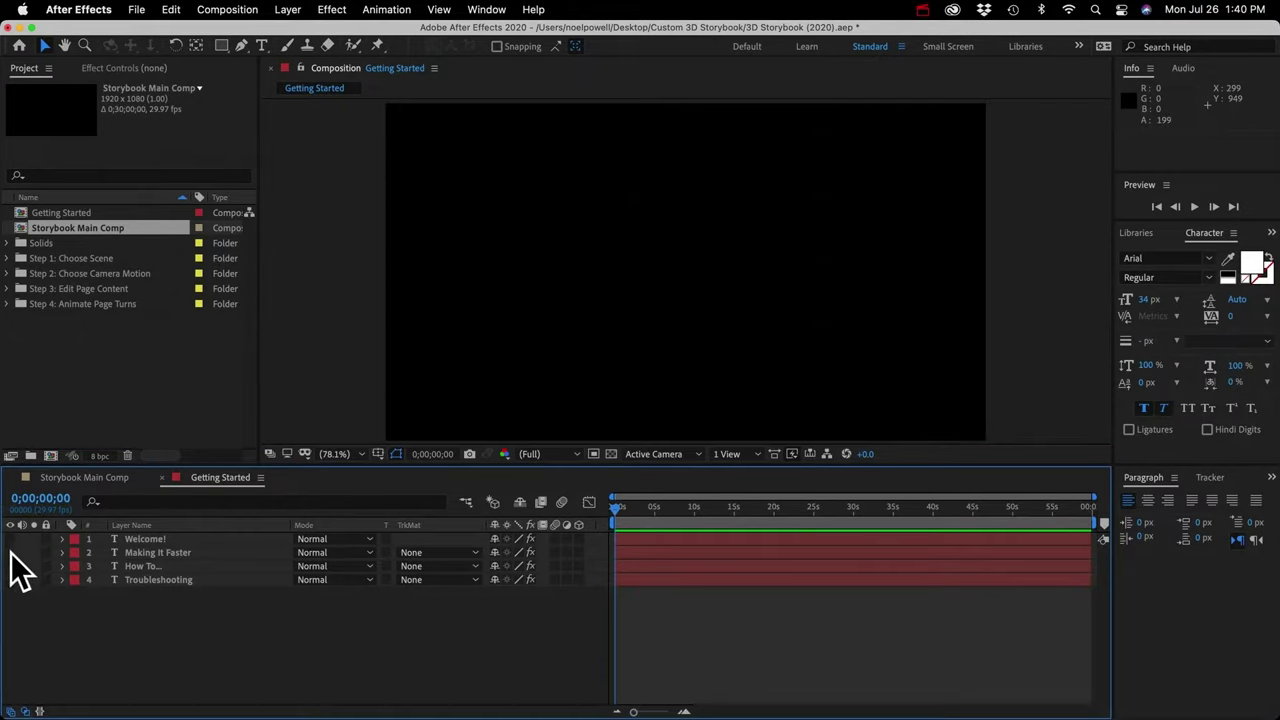
{"action": "left_click", "coordinate": [10, 552]}
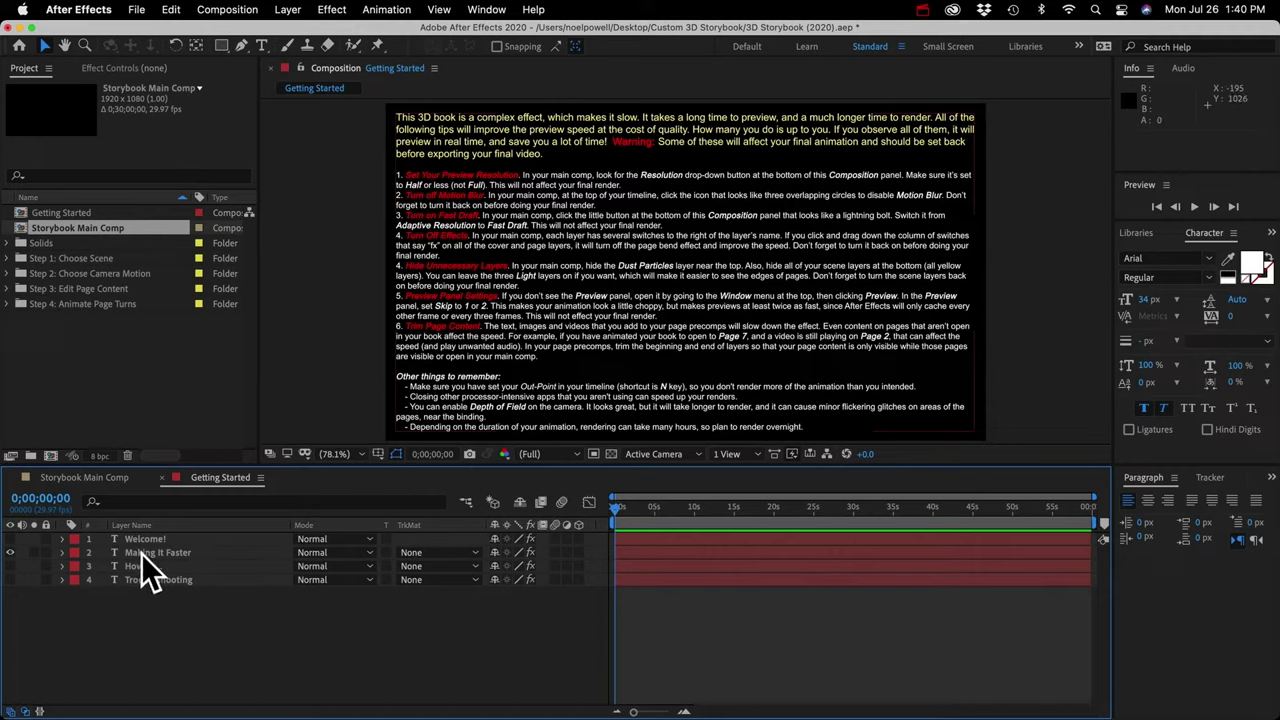
{"action": "left_click", "coordinate": [10, 552]}
{"action": "left_click", "coordinate": [10, 566]}
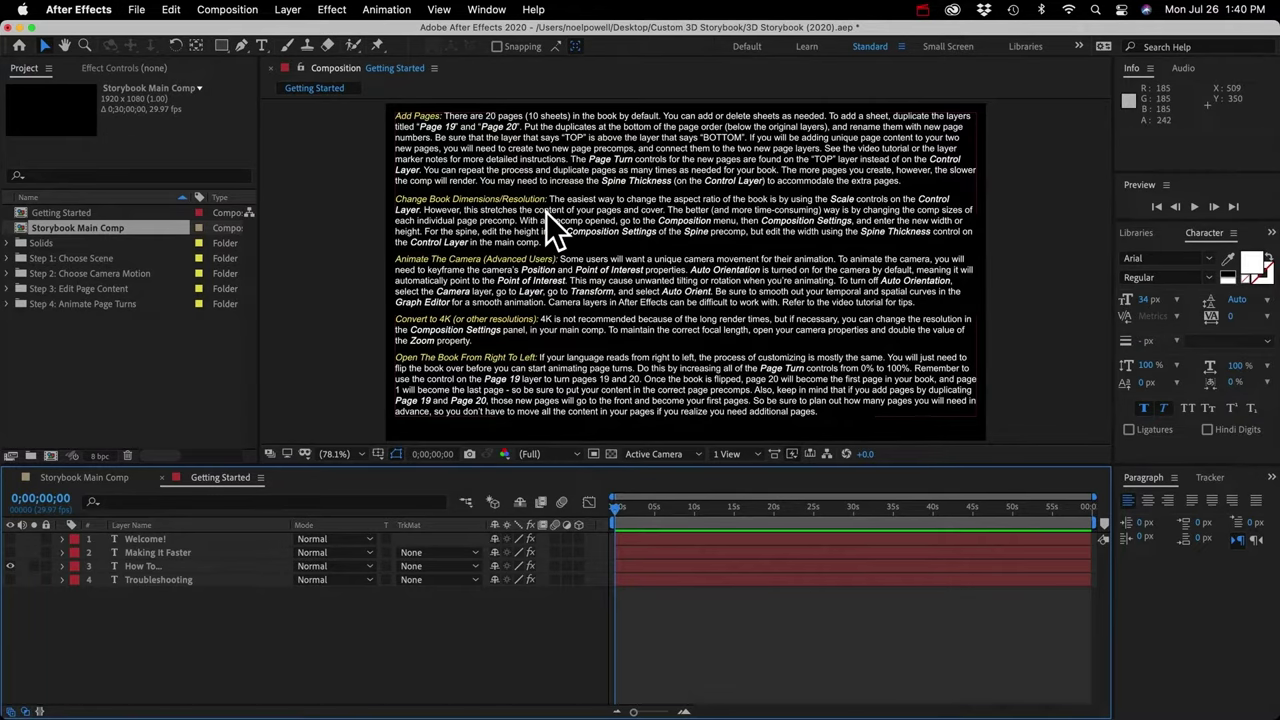
{"action": "left_click", "coordinate": [10, 567]}
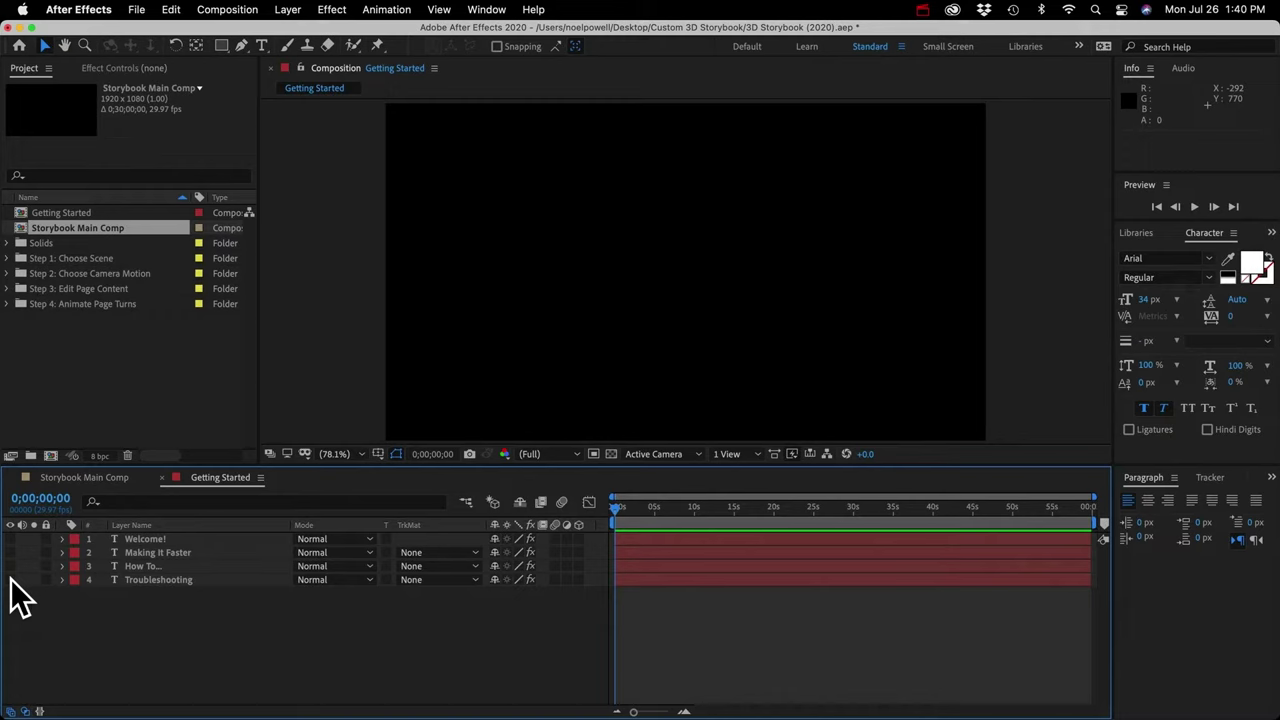
{"action": "left_click", "coordinate": [10, 580]}
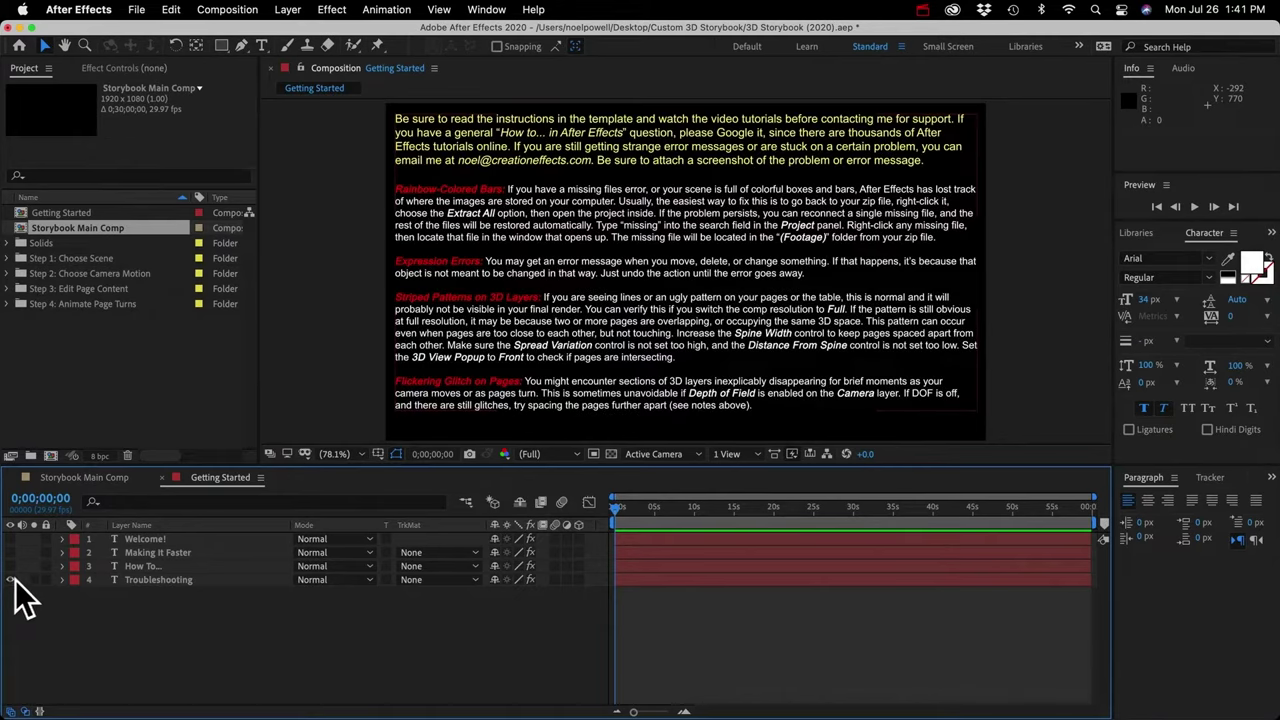
{"action": "left_click", "coordinate": [11, 580]}
{"action": "left_click", "coordinate": [10, 539]}
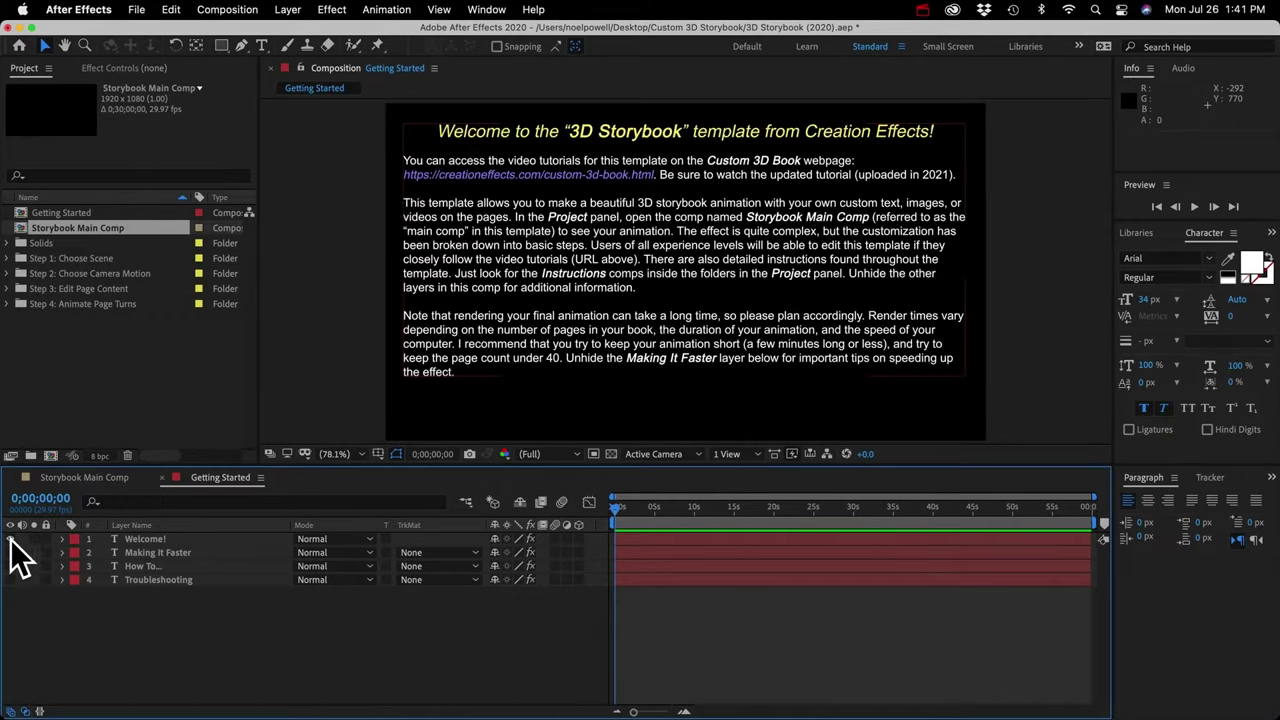
Close the Getting Started composition and select Storybook Main Comp in the project
{"action": "left_click", "coordinate": [162, 477]}
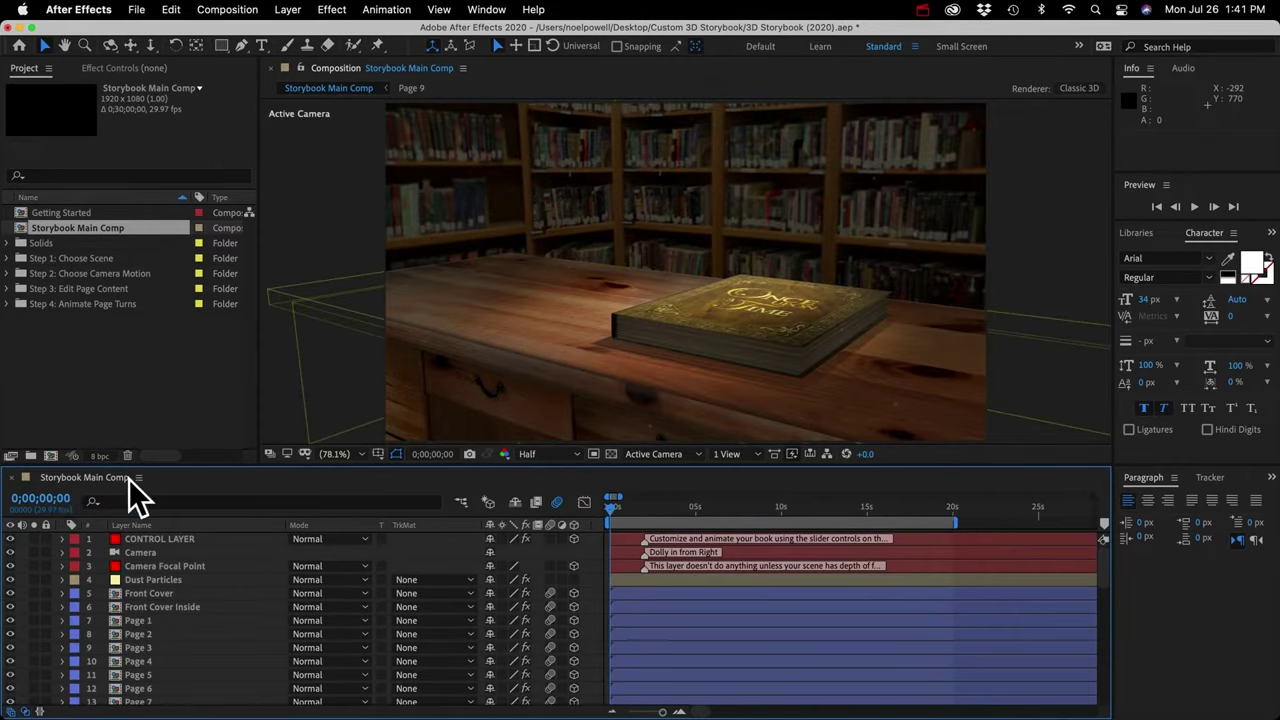
{"action": "left_click", "coordinate": [100, 355]}
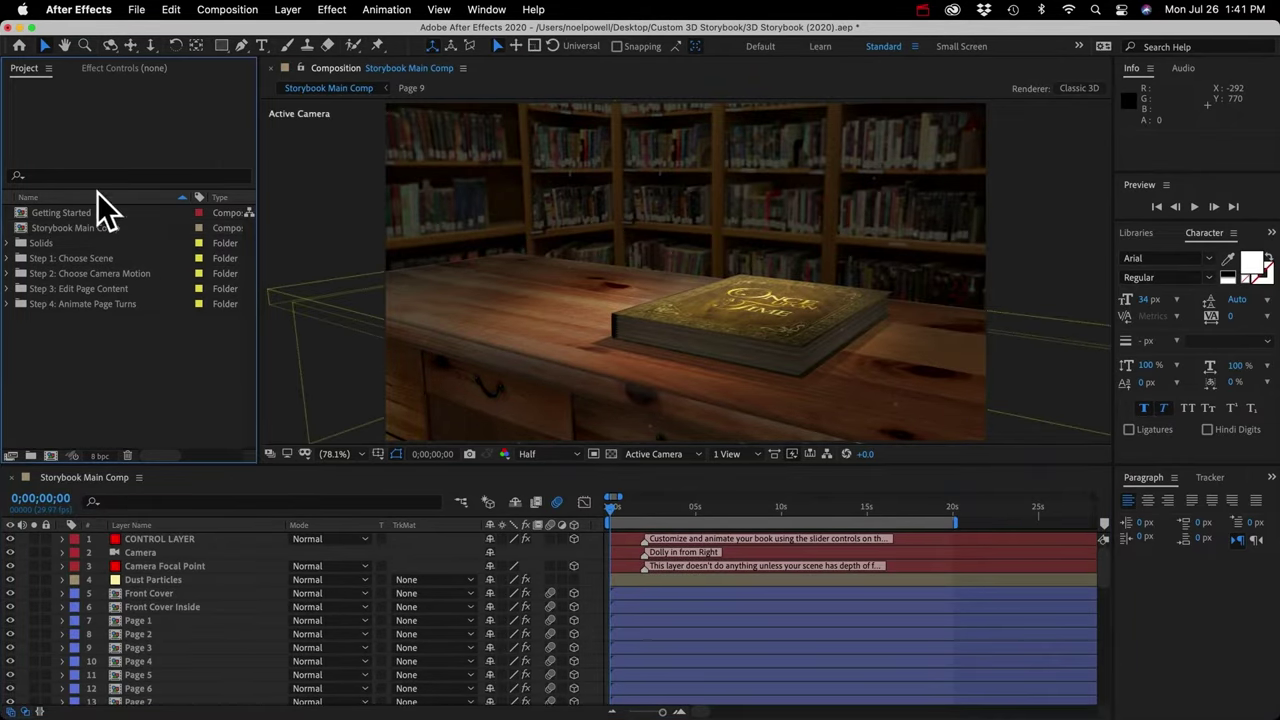
{"action": "left_click", "coordinate": [62, 230]}
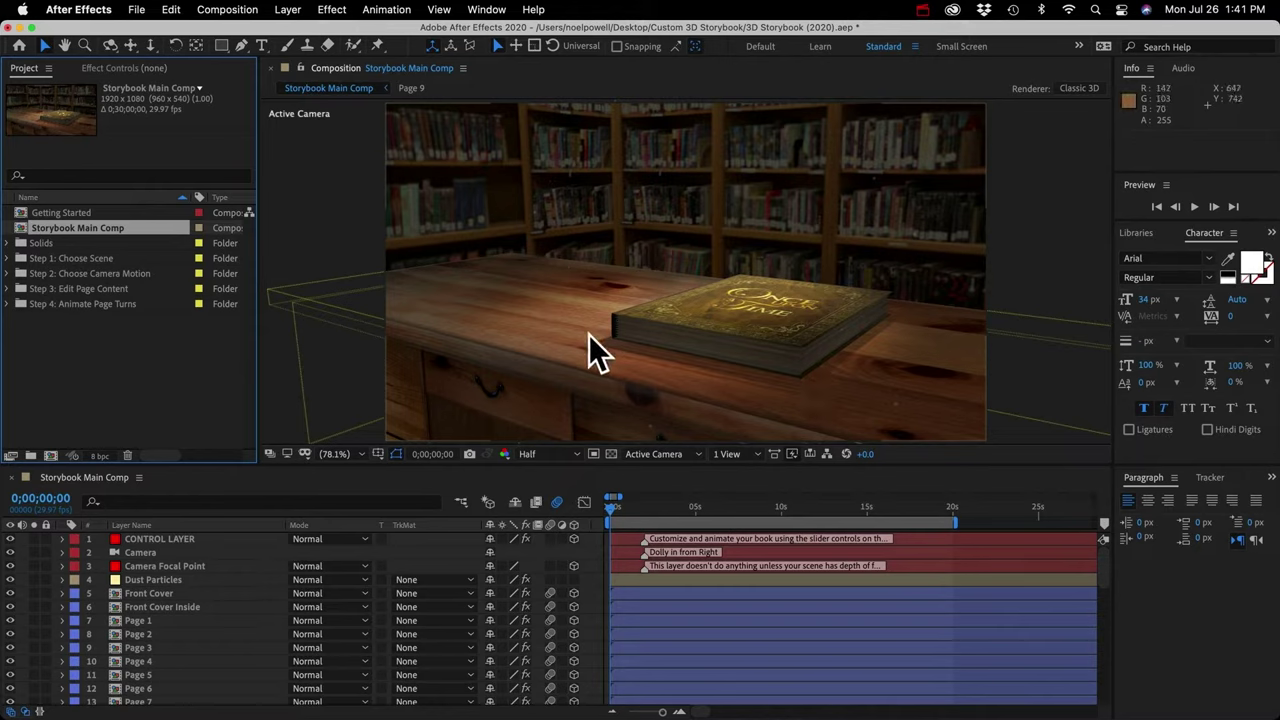
Inspect the main comp's book animation at 0;00;03;16 and play a preview of it
{"action": "left_click", "coordinate": [671, 508]}
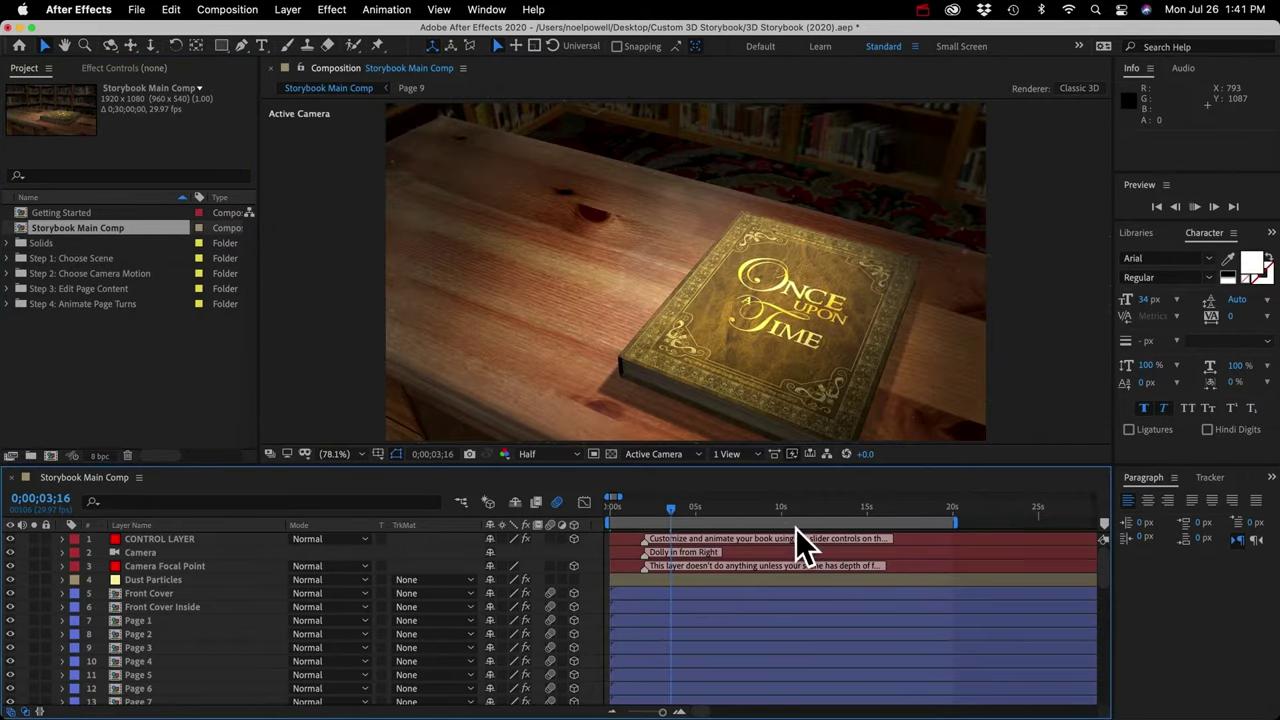
{"action": "key", "text": "space"}
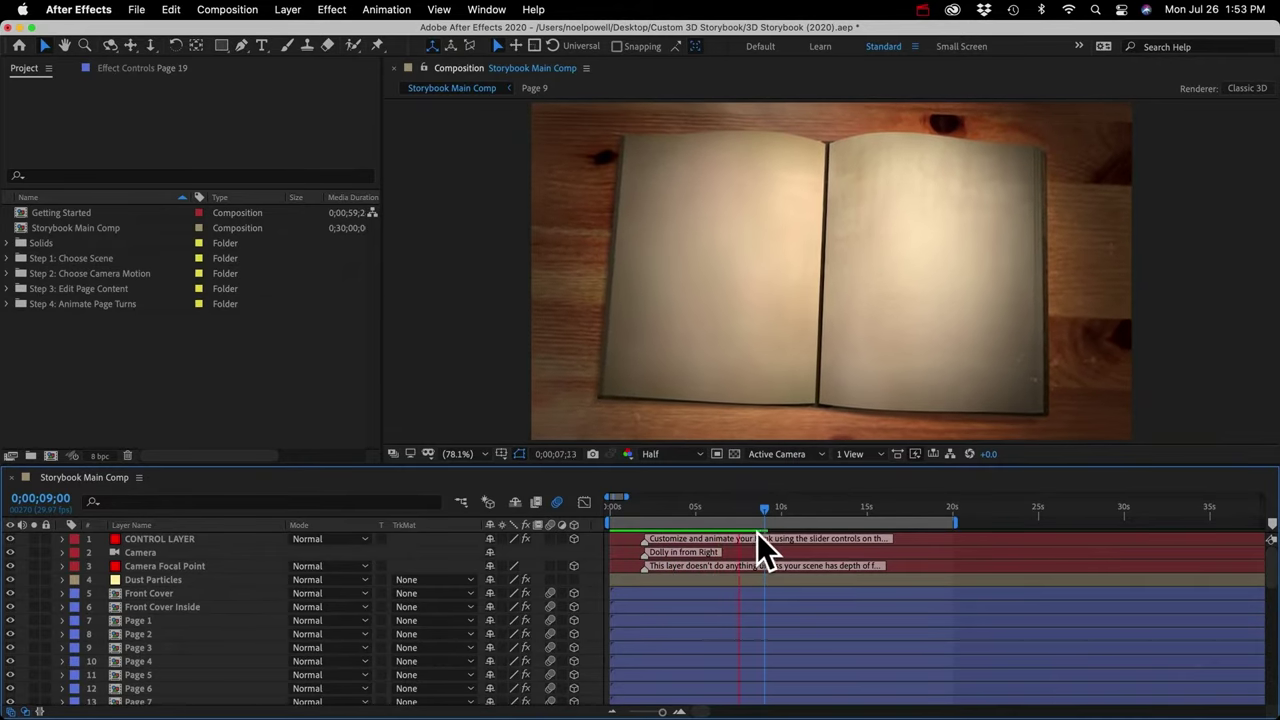
{"action": "key", "text": "space"}
{"action": "key", "text": "space"}
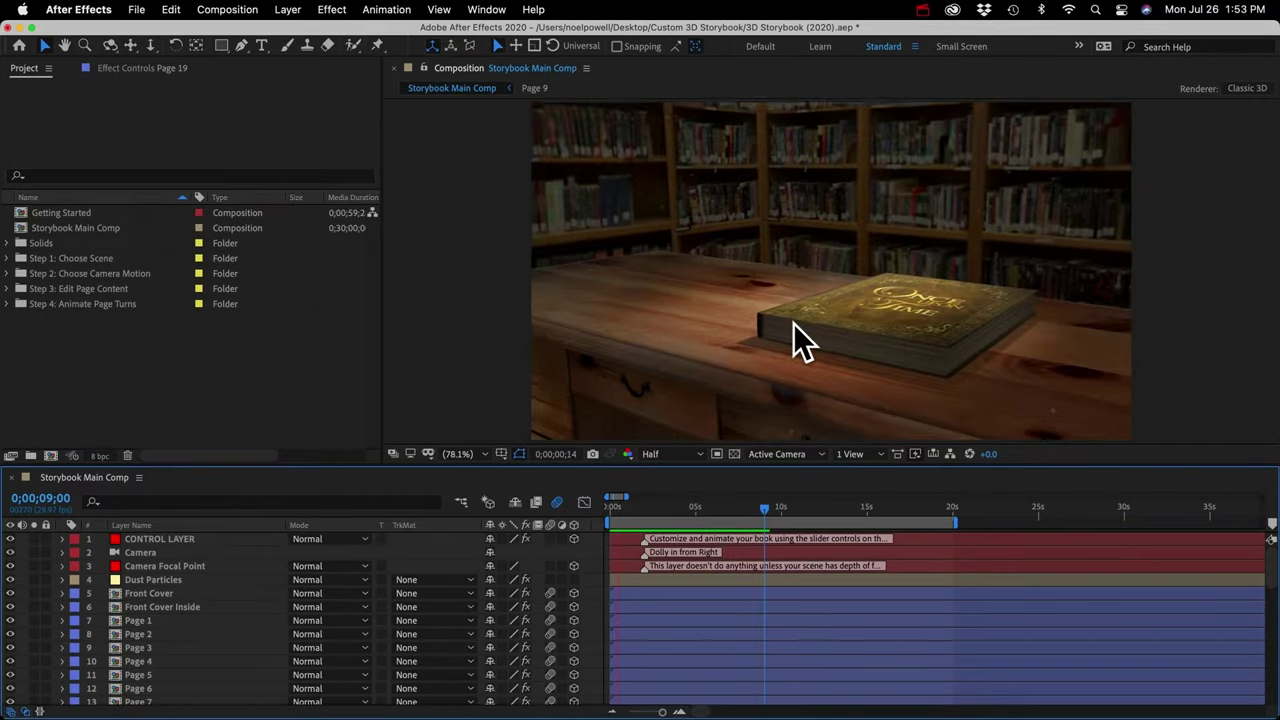
{"action": "key", "text": "space"}
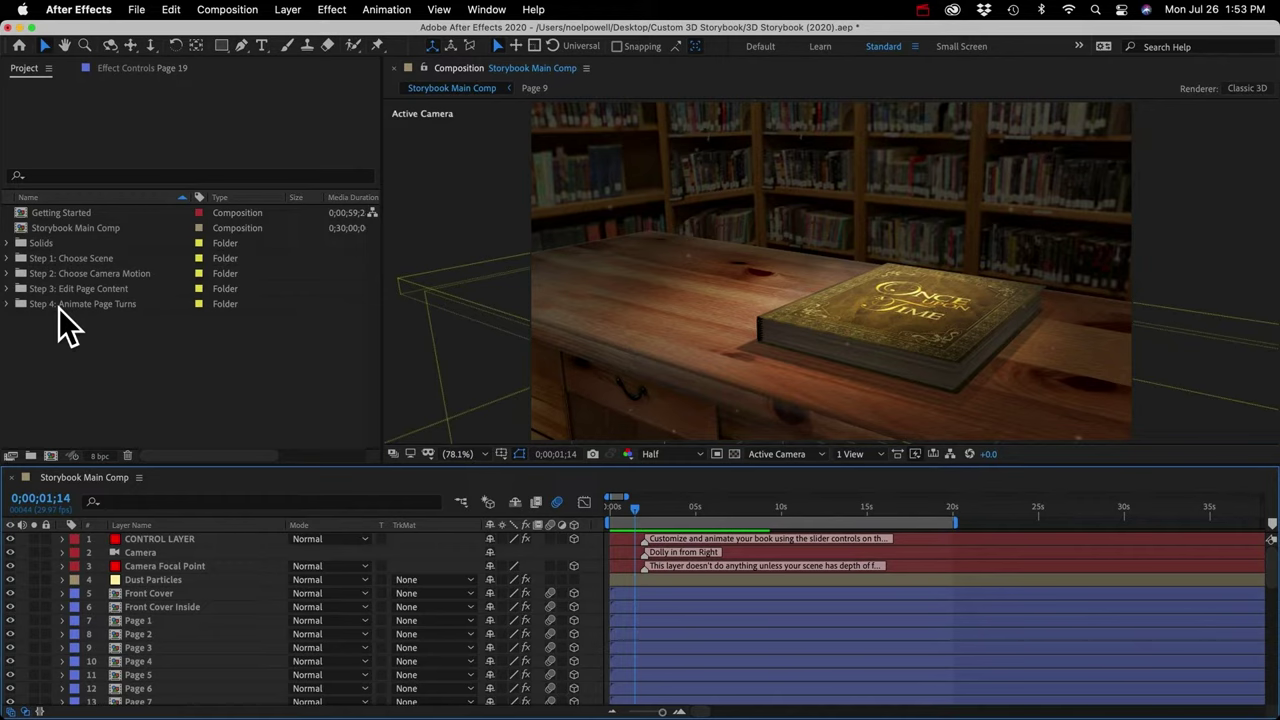
Expand the Step 1: Choose Scene folder and check the Castle, Library and Sunroom scene thumbnails
{"action": "left_click", "coordinate": [30, 259]}
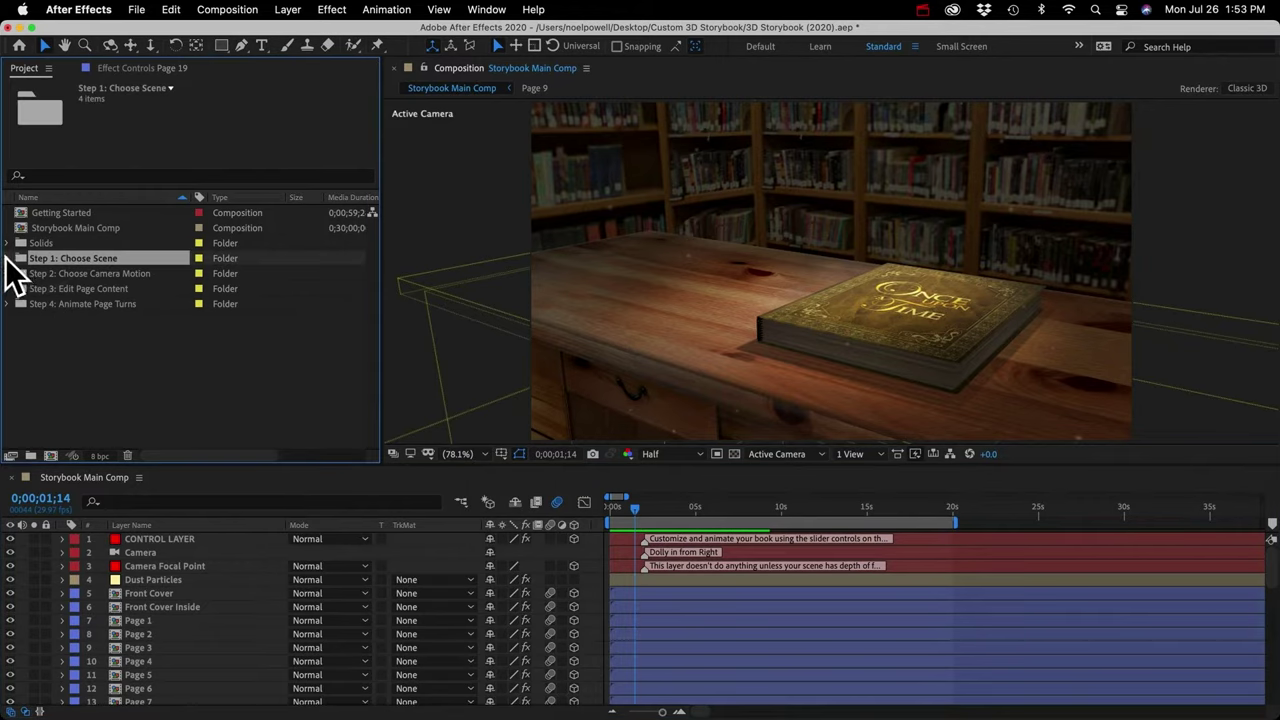
{"action": "left_click", "coordinate": [7, 258]}
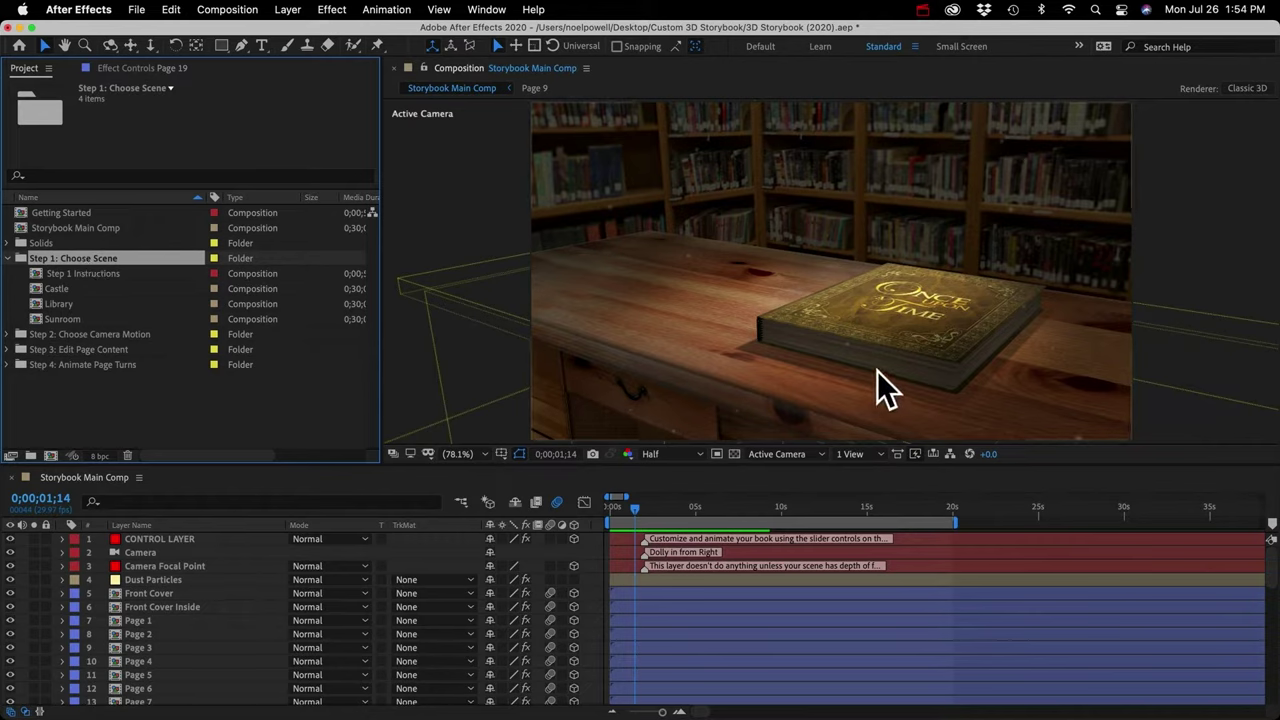
{"action": "left_click", "coordinate": [62, 292]}
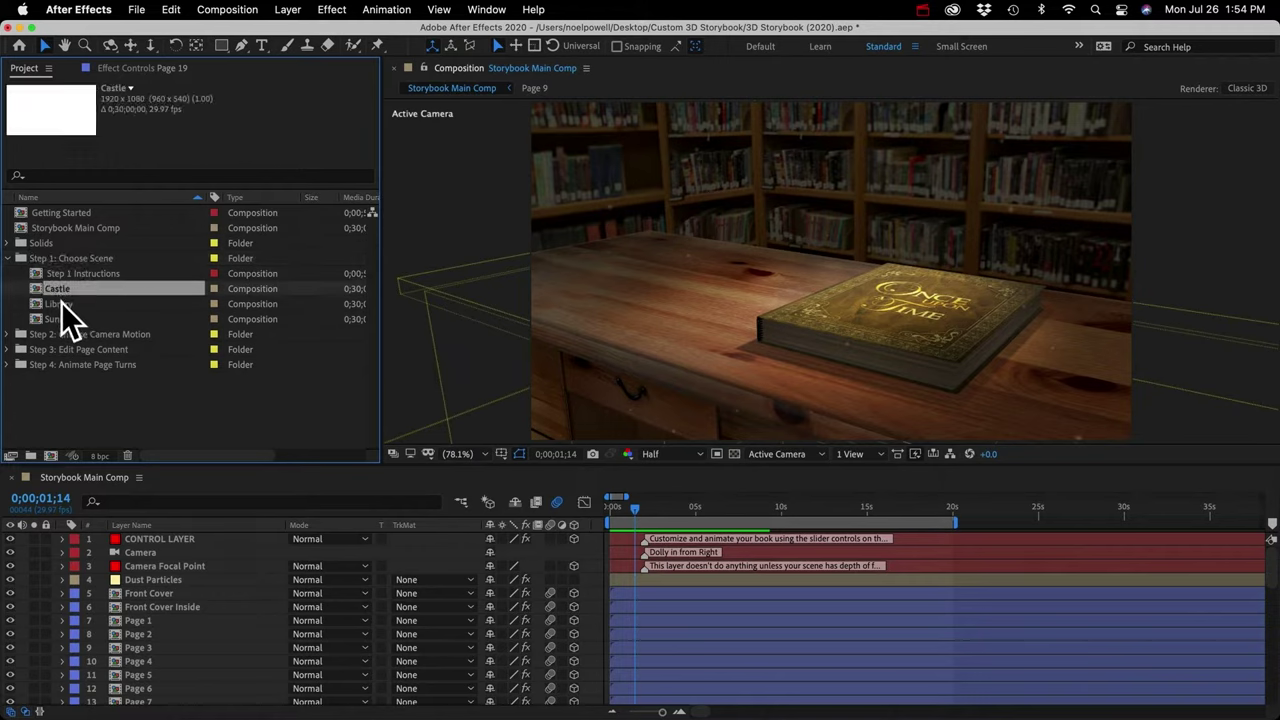
{"action": "left_click", "coordinate": [61, 303]}
{"action": "left_click", "coordinate": [64, 318]}
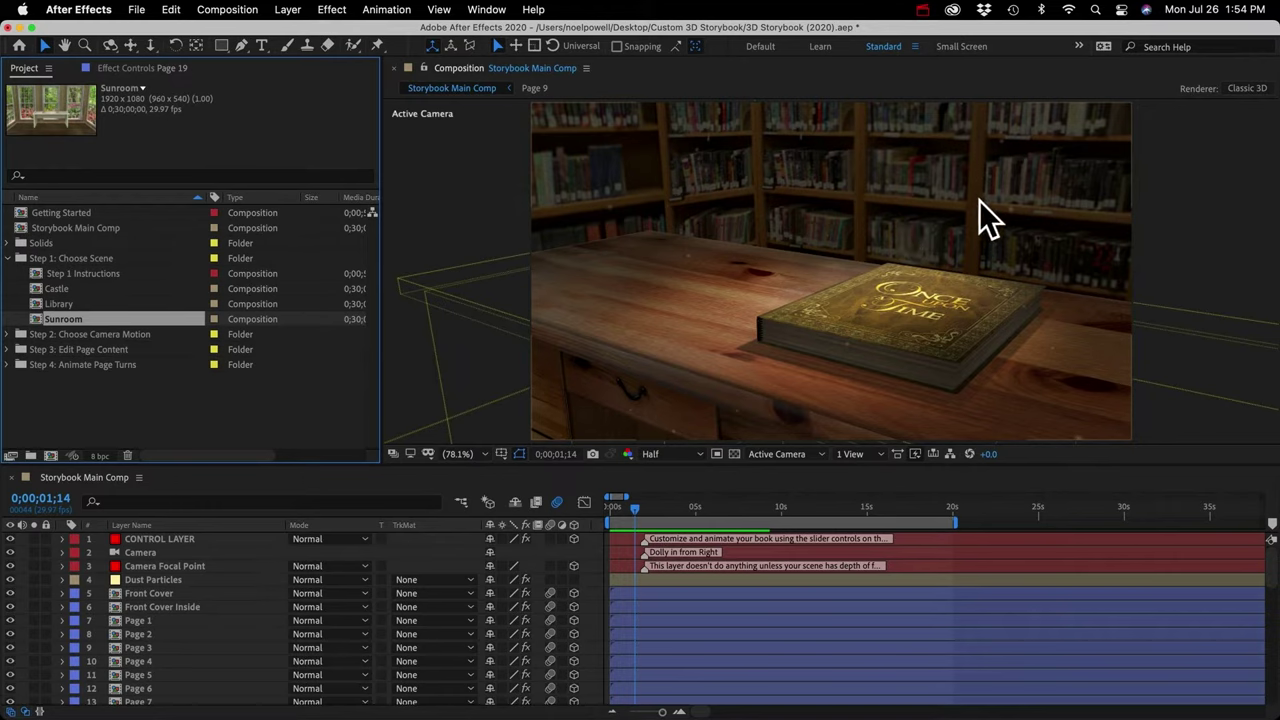
Open the Castle scene composition and fit it in the viewer
{"action": "double_click", "coordinate": [60, 290]}
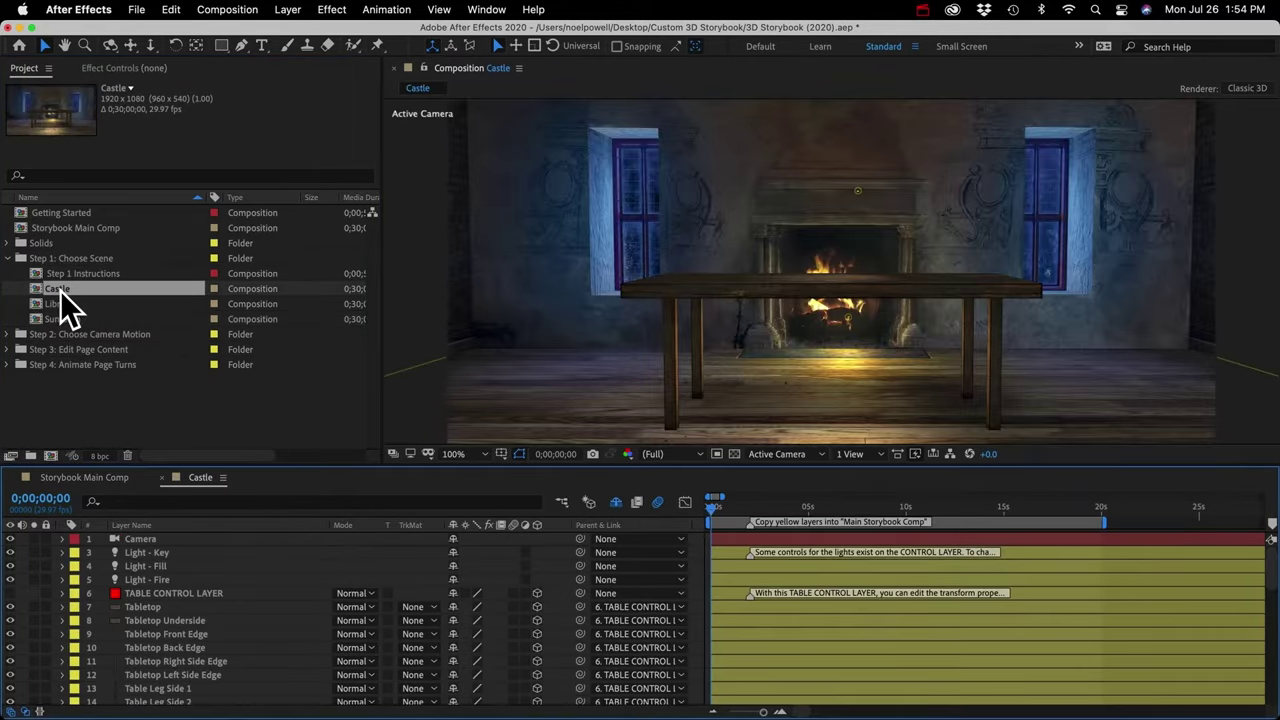
{"action": "left_click", "coordinate": [462, 454]}
{"action": "left_click", "coordinate": [470, 190]}
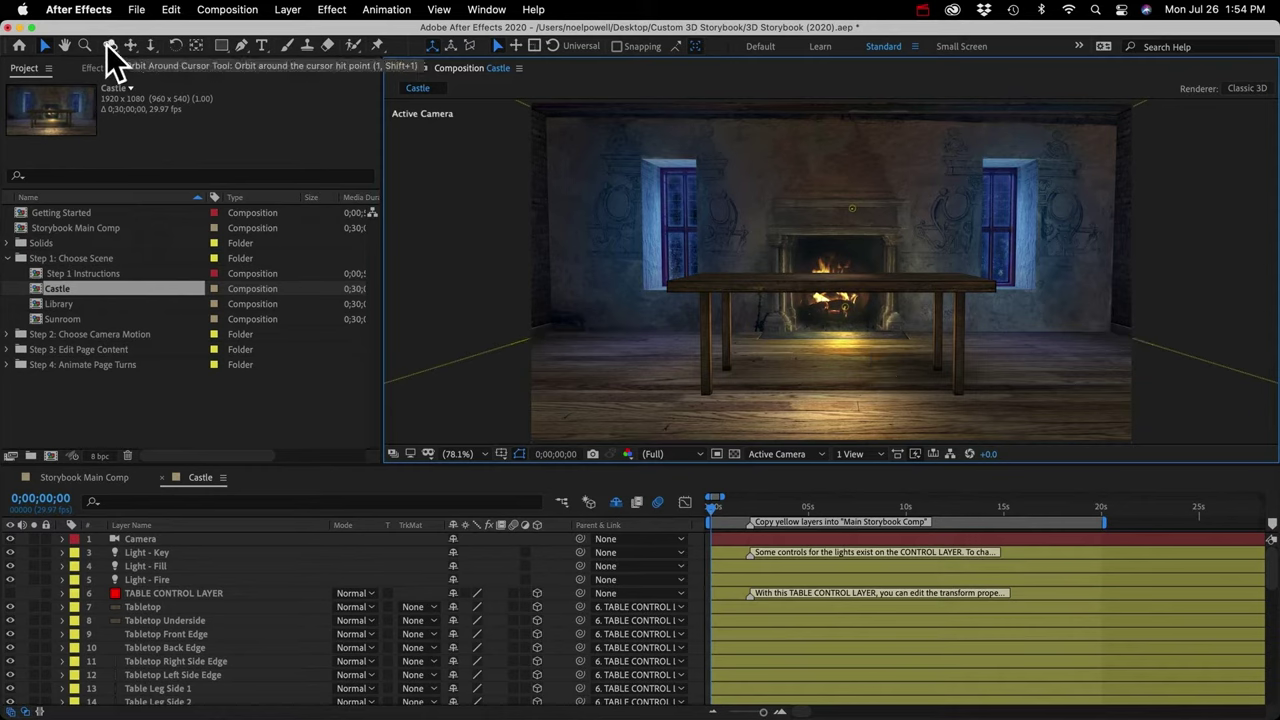
Orbit the camera around the Castle scene and look through its list of yellow layers
{"action": "key", "text": "1"}
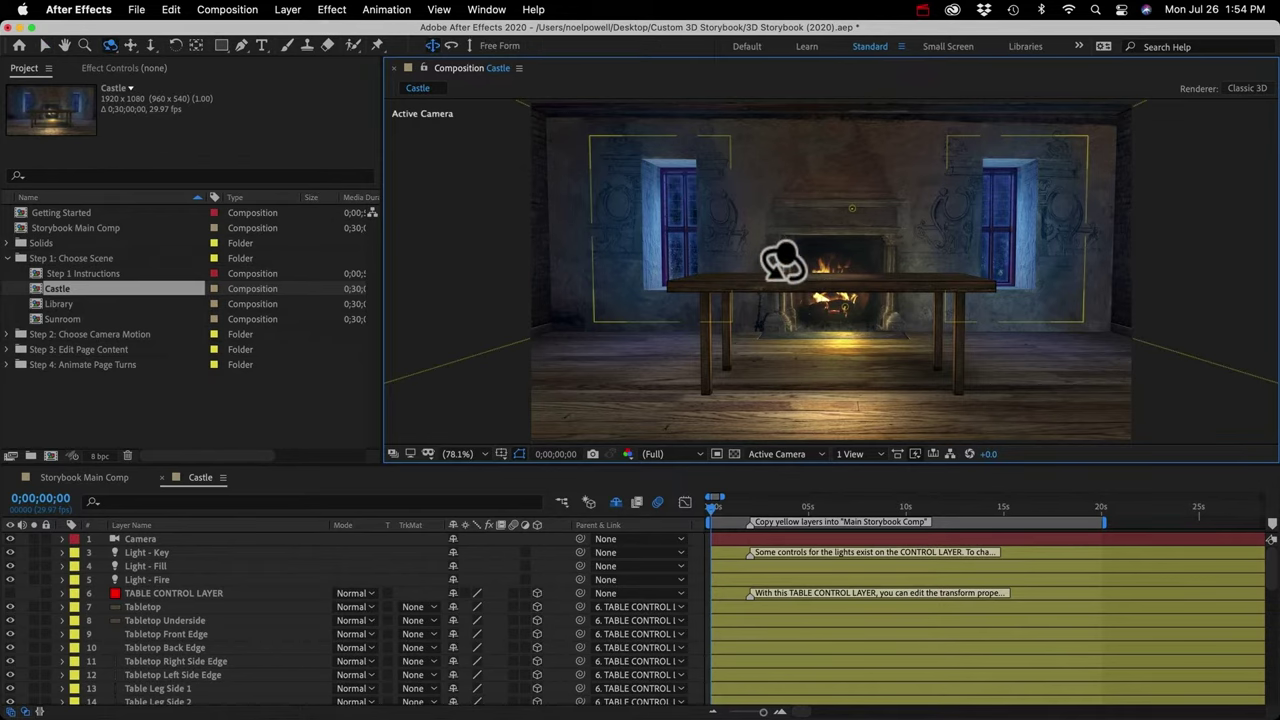
{"action": "left_click_drag", "start_coordinate": [771, 263], "coordinate": [797, 303]}
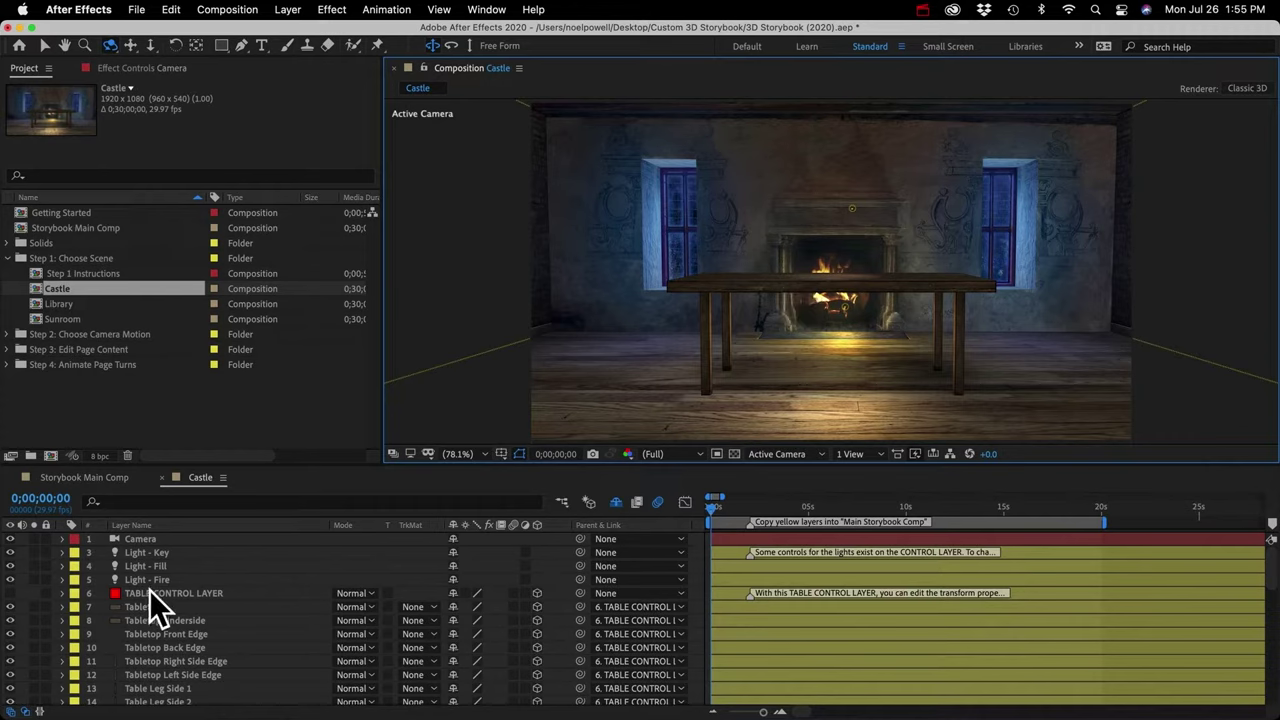
{"action": "scroll", "coordinate": [177, 651], "scroll_direction": "down", "scroll_amount": 5}
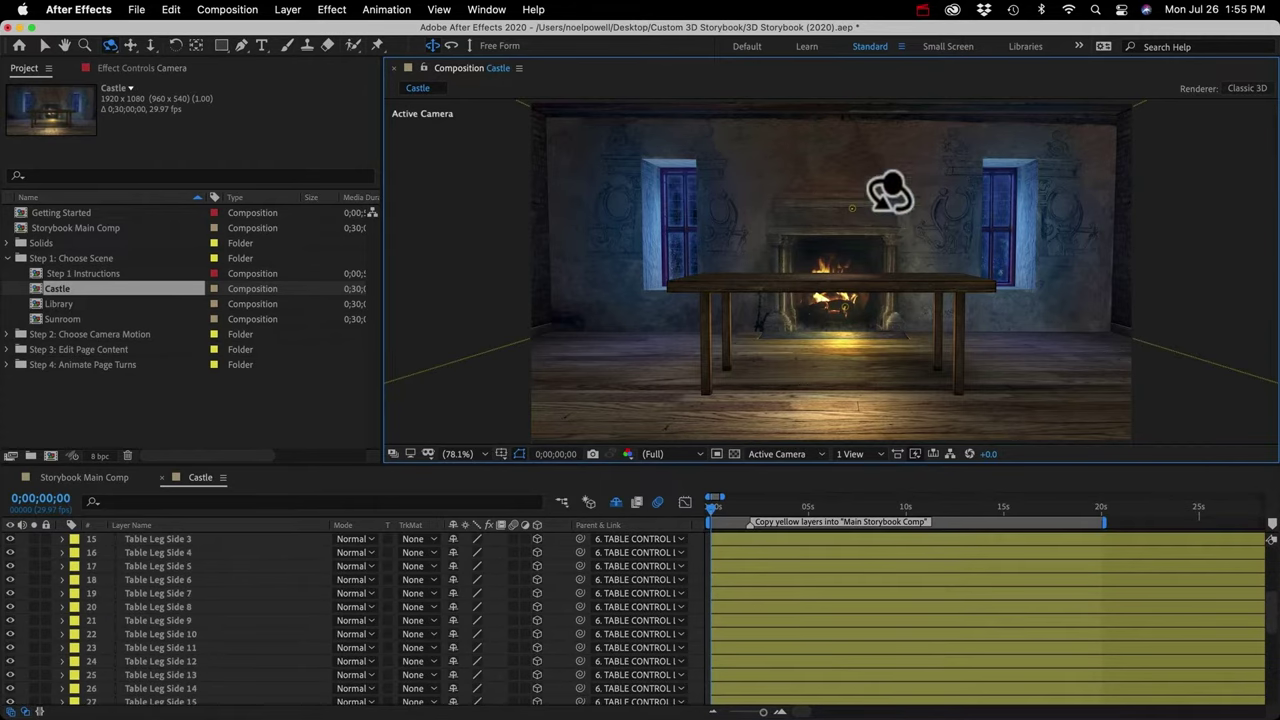
{"action": "scroll", "coordinate": [165, 630], "scroll_direction": "up", "scroll_amount": 5}
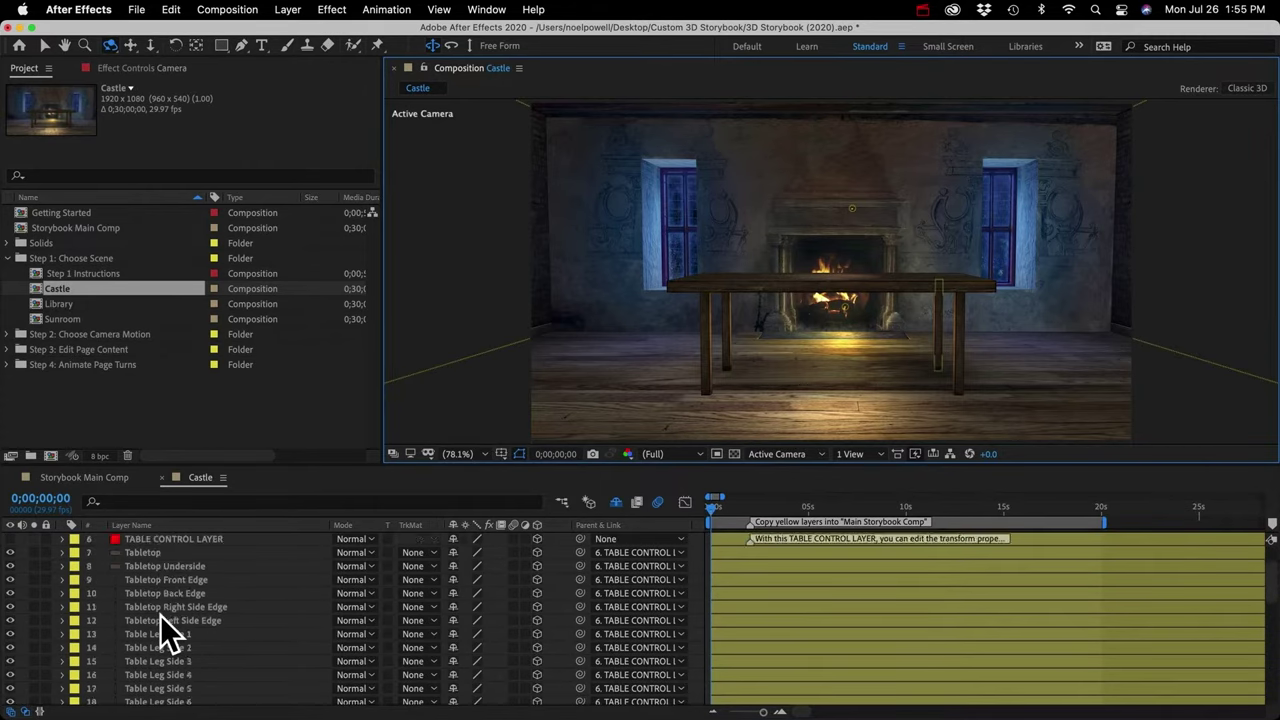
Delete all yellow library scene layers from Storybook Main Comp, from Light - Key through Oriental Rug.jpg
{"action": "left_click", "coordinate": [70, 478]}
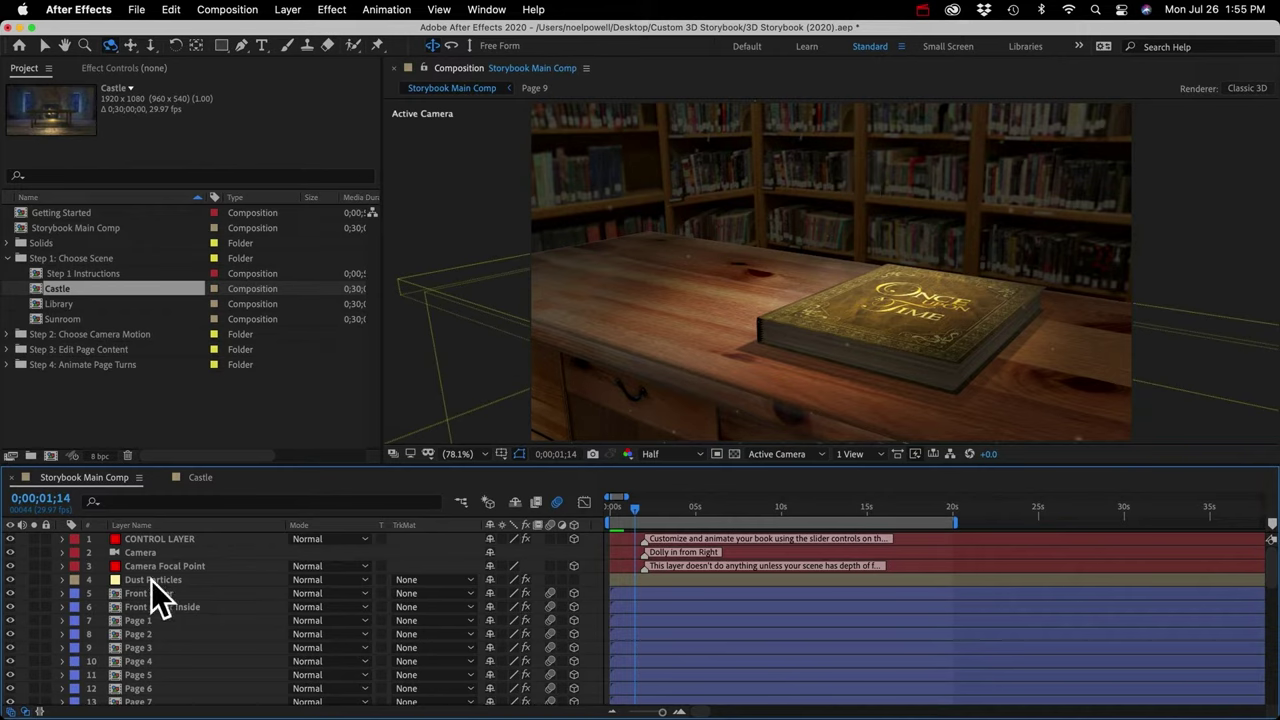
{"action": "scroll", "coordinate": [152, 608], "scroll_direction": "down", "scroll_amount": 9}
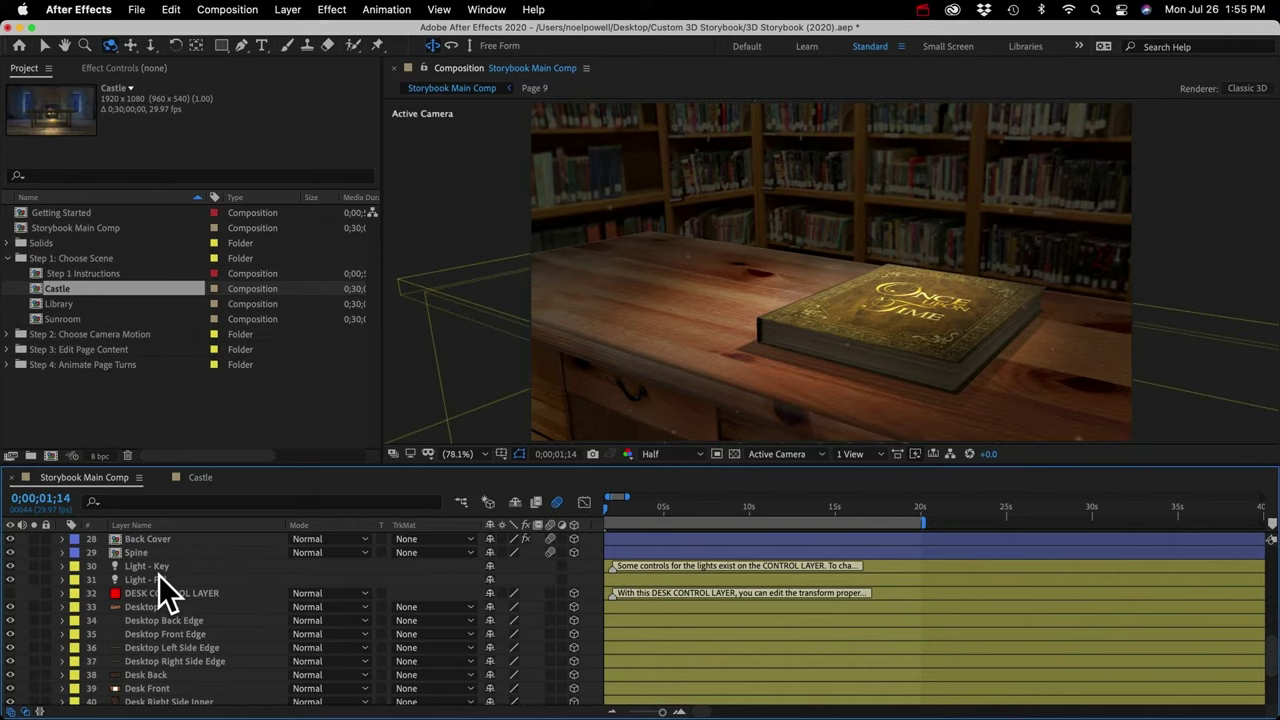
{"action": "scroll", "coordinate": [641, 595], "scroll_direction": "left", "scroll_amount": 1}
{"action": "scroll", "coordinate": [641, 595], "scroll_direction": "down", "scroll_amount": 1}
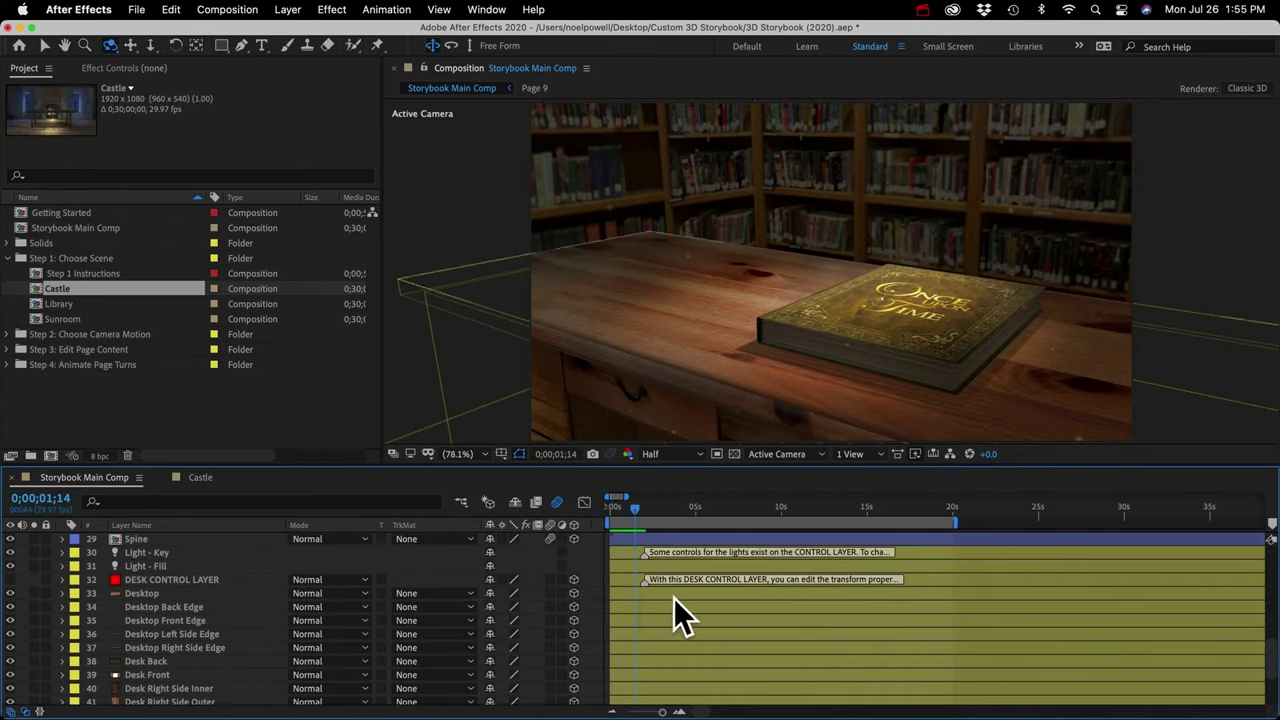
{"action": "left_click", "coordinate": [163, 553]}
{"action": "scroll", "coordinate": [162, 603], "scroll_direction": "down", "scroll_amount": 3}
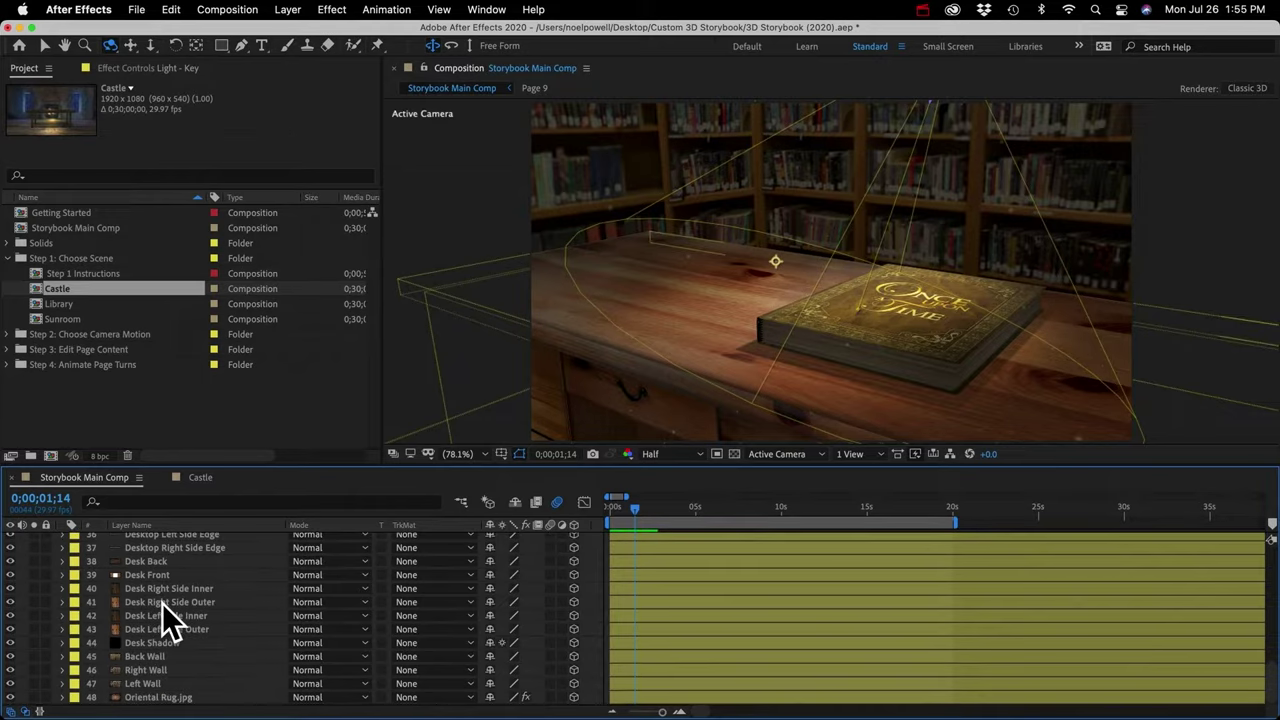
{"action": "left_click", "coordinate": [158, 697], "text": "shift"}
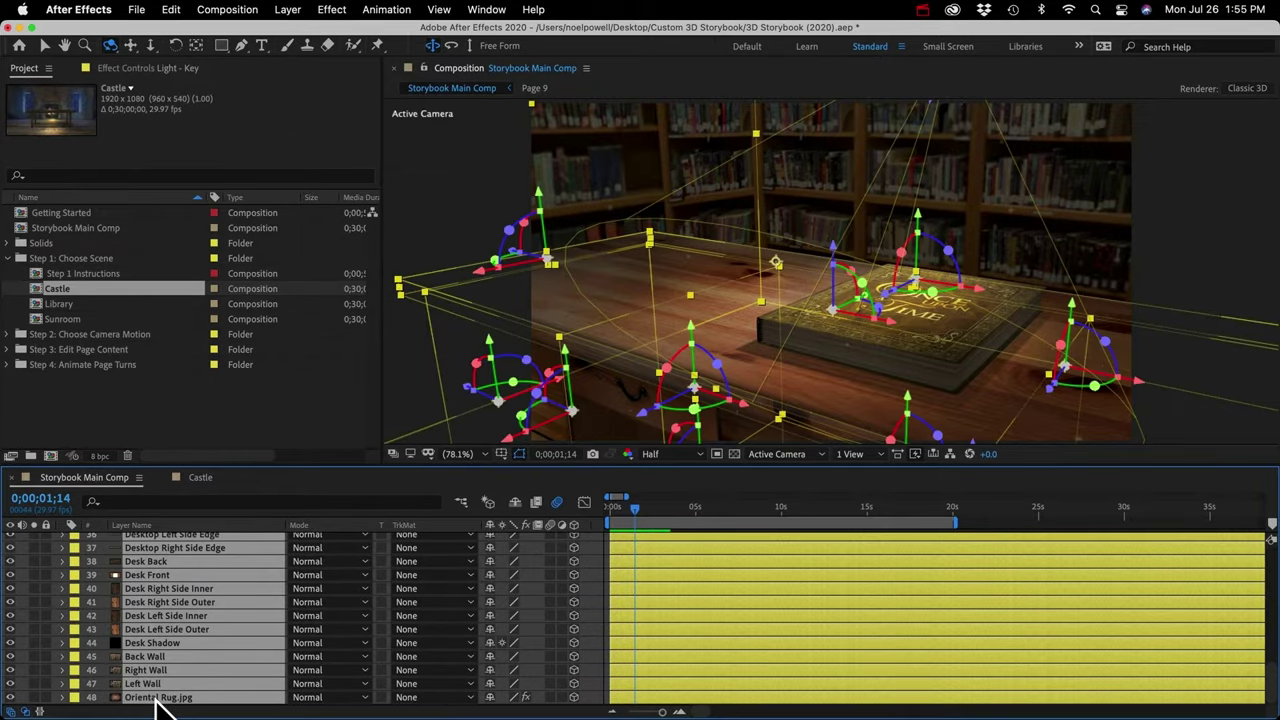
{"action": "scroll", "coordinate": [157, 573], "scroll_direction": "up", "scroll_amount": 5}
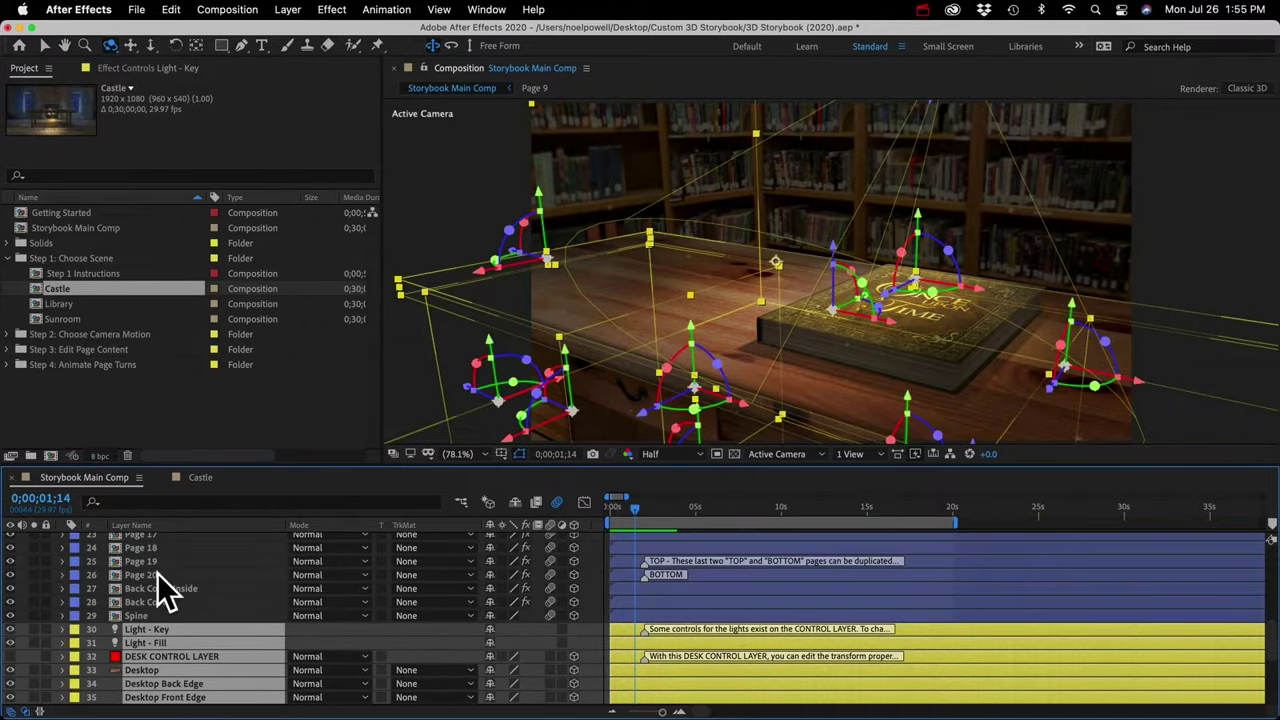
{"action": "key", "text": "F2"}
{"action": "scroll", "coordinate": [157, 573], "scroll_direction": "up", "scroll_amount": 2}
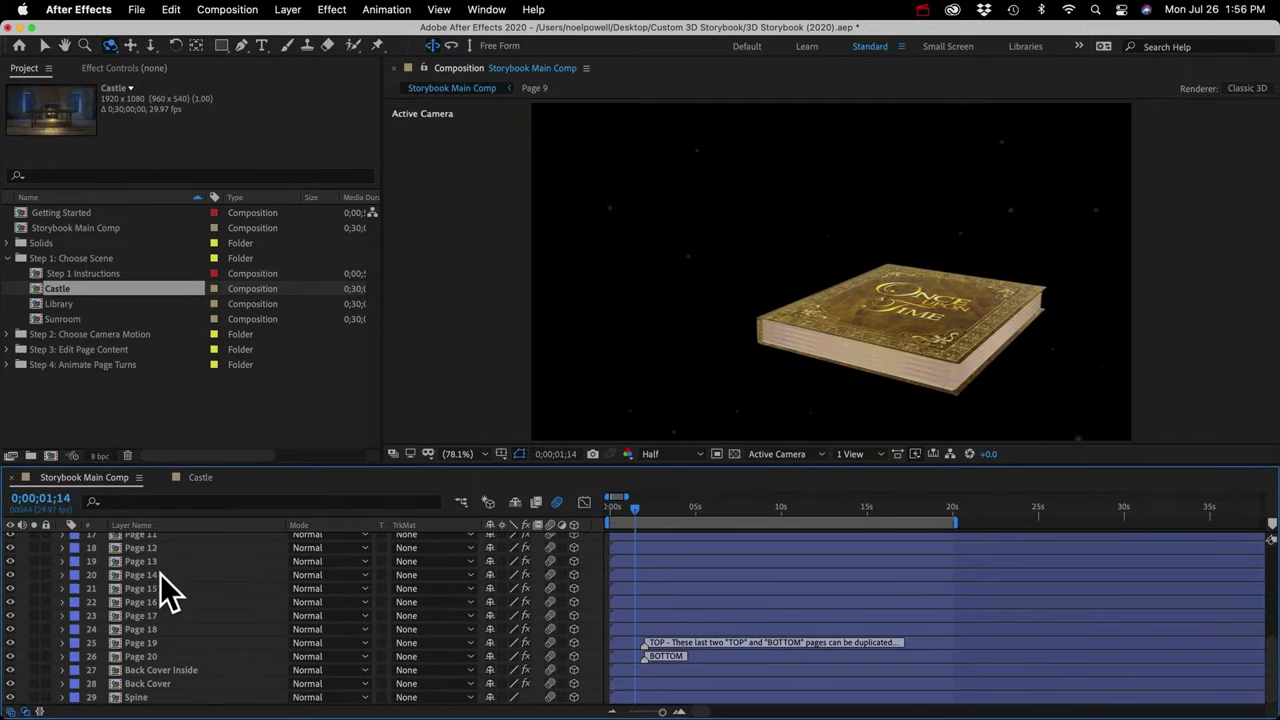
Copy all yellow Castle scene layers, from Light - Key through Floor, and paste them into Storybook Main Comp
{"action": "left_click", "coordinate": [200, 478]}
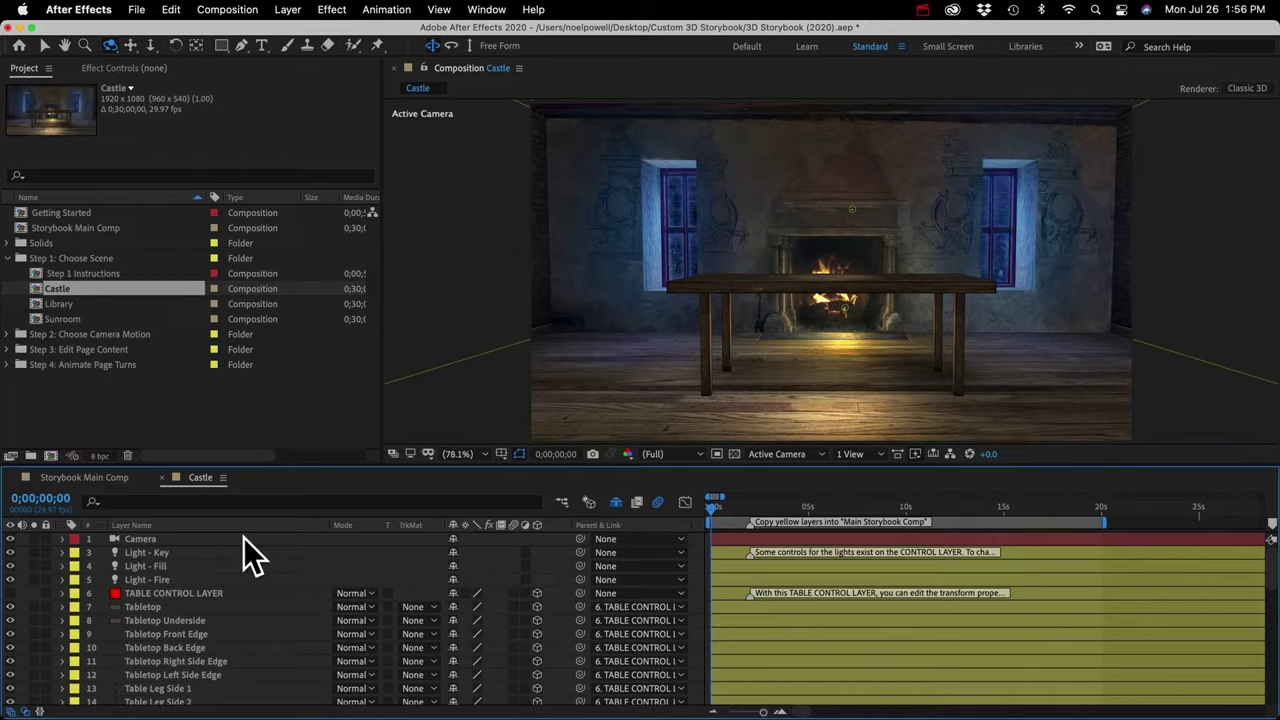
{"action": "left_click", "coordinate": [159, 556]}
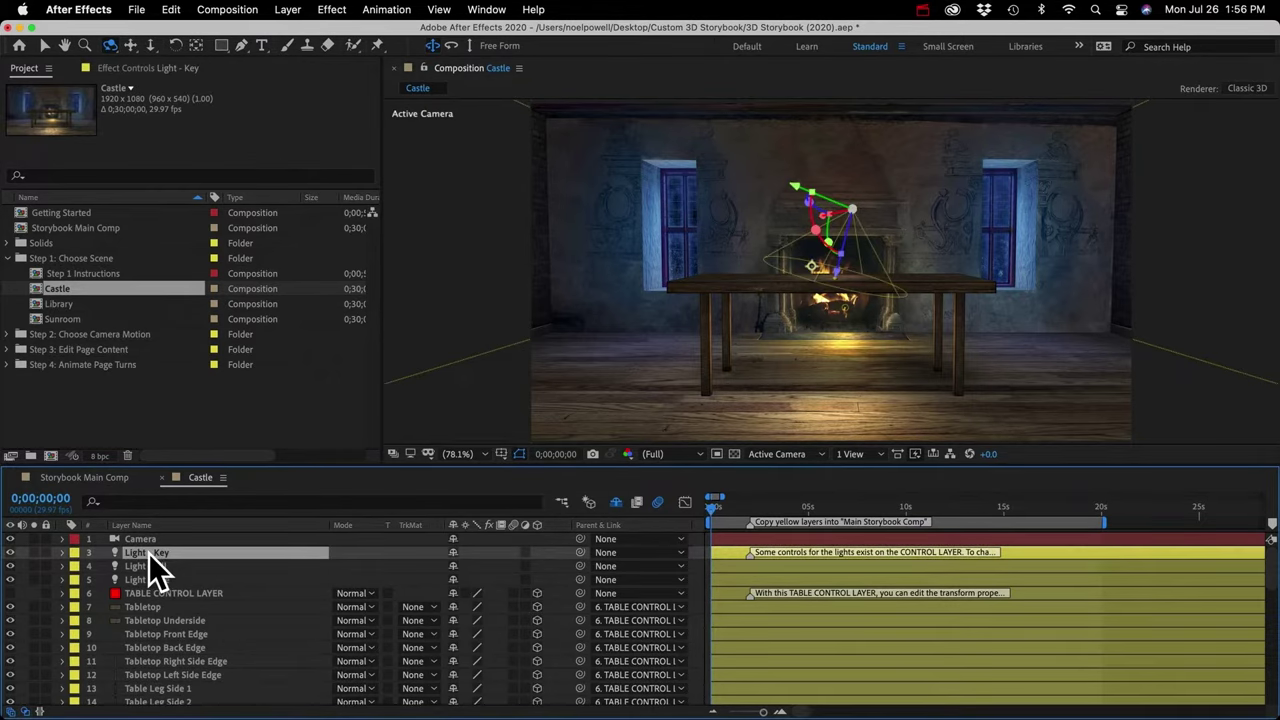
{"action": "scroll", "coordinate": [149, 600], "scroll_direction": "down", "scroll_amount": 10}
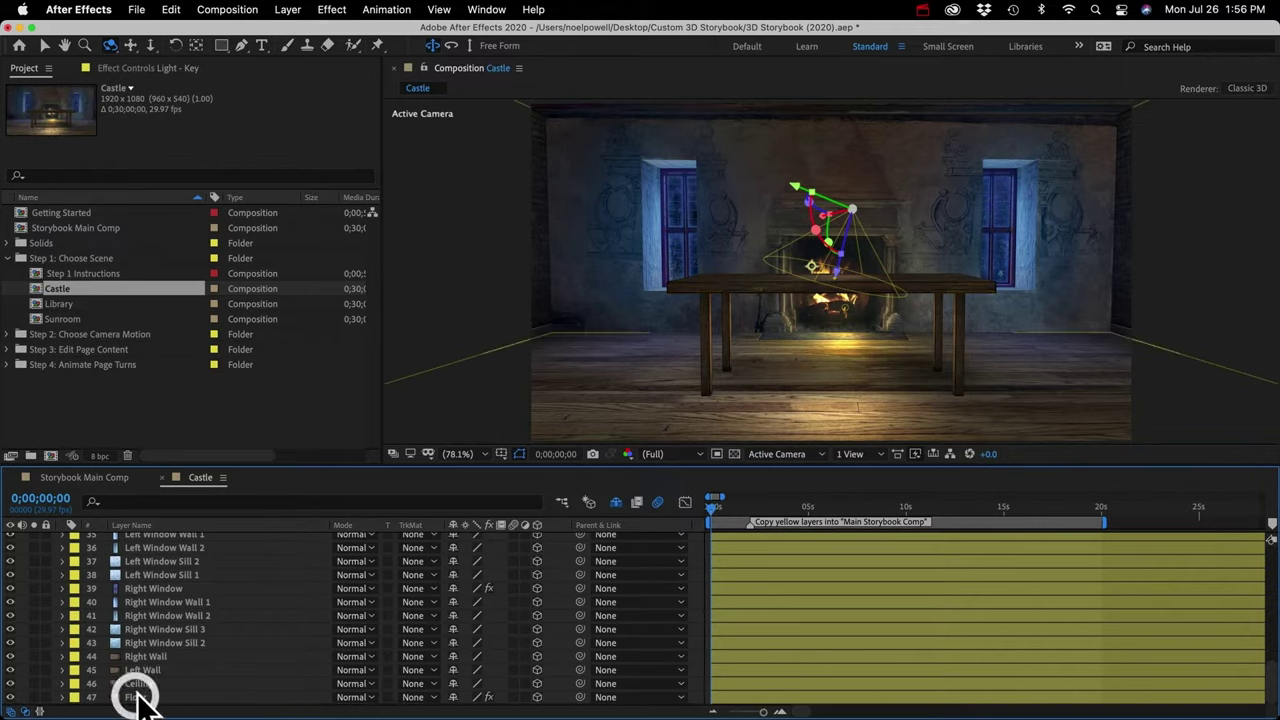
{"action": "left_click", "coordinate": [133, 696], "text": "shift"}
{"action": "key", "text": "super+c"}
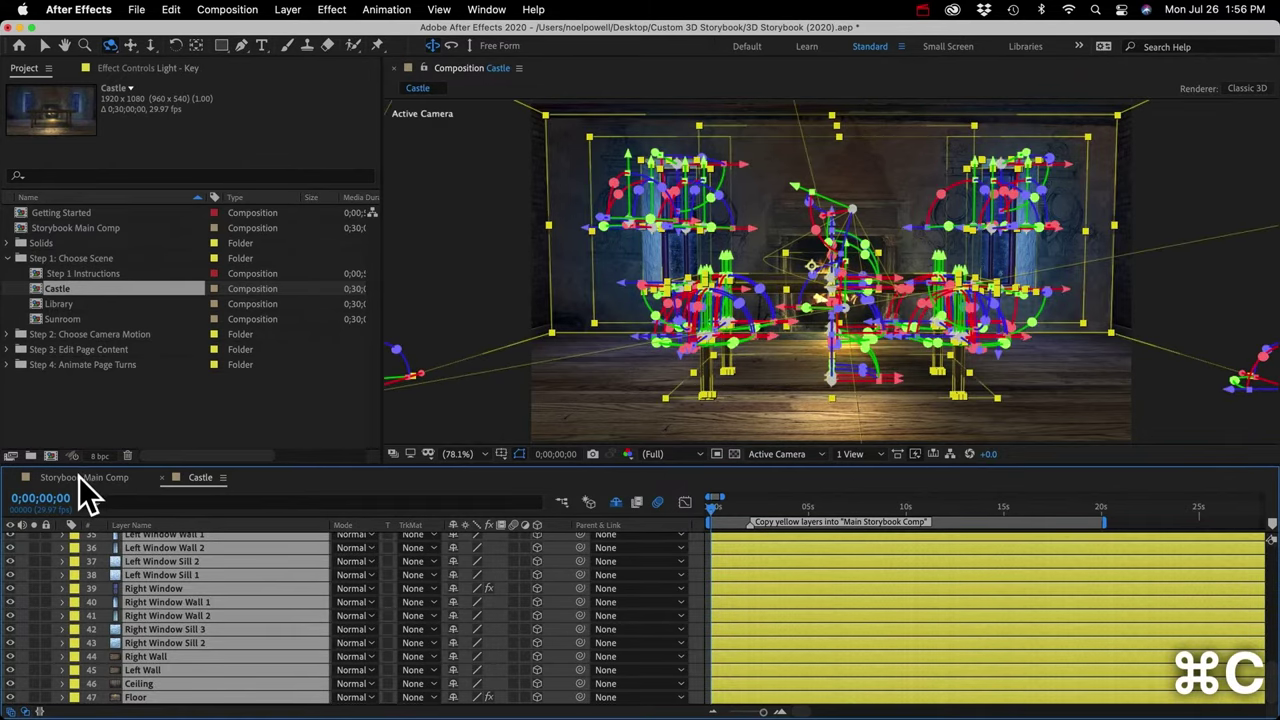
{"action": "left_click", "coordinate": [162, 478]}
{"action": "scroll", "coordinate": [169, 560], "scroll_direction": "up", "scroll_amount": 8}
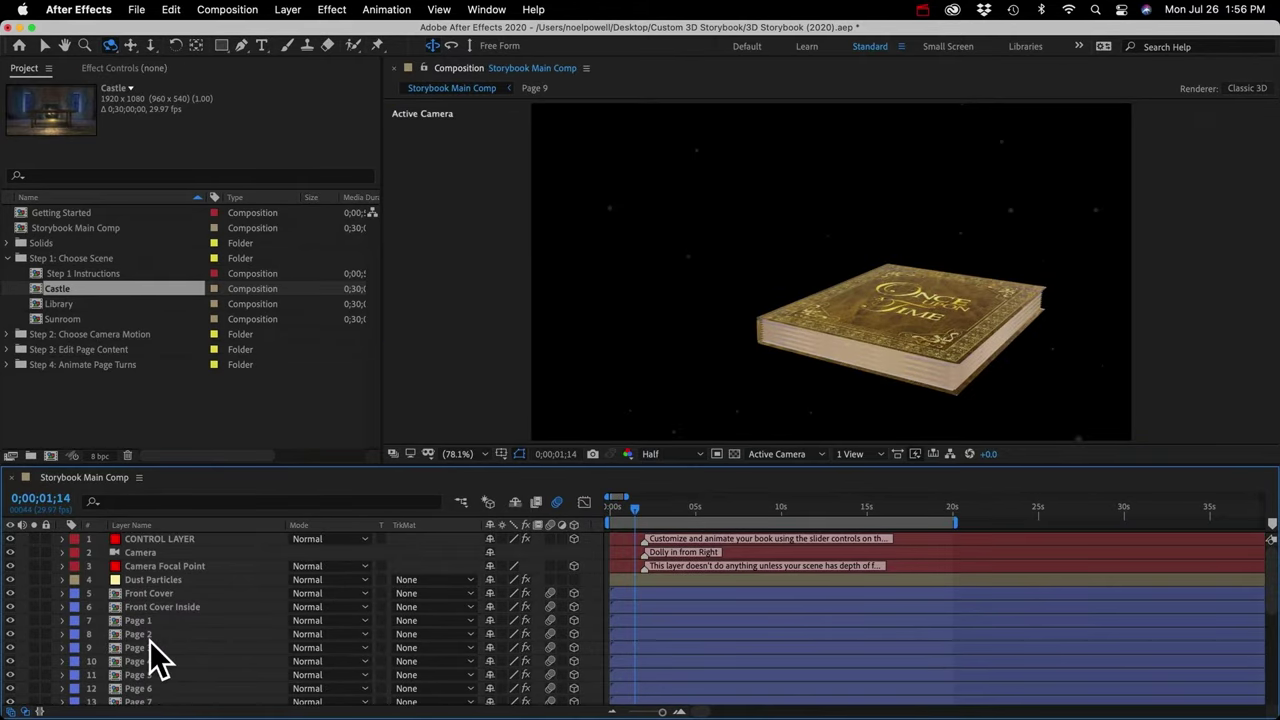
{"action": "key", "text": "super+v"}
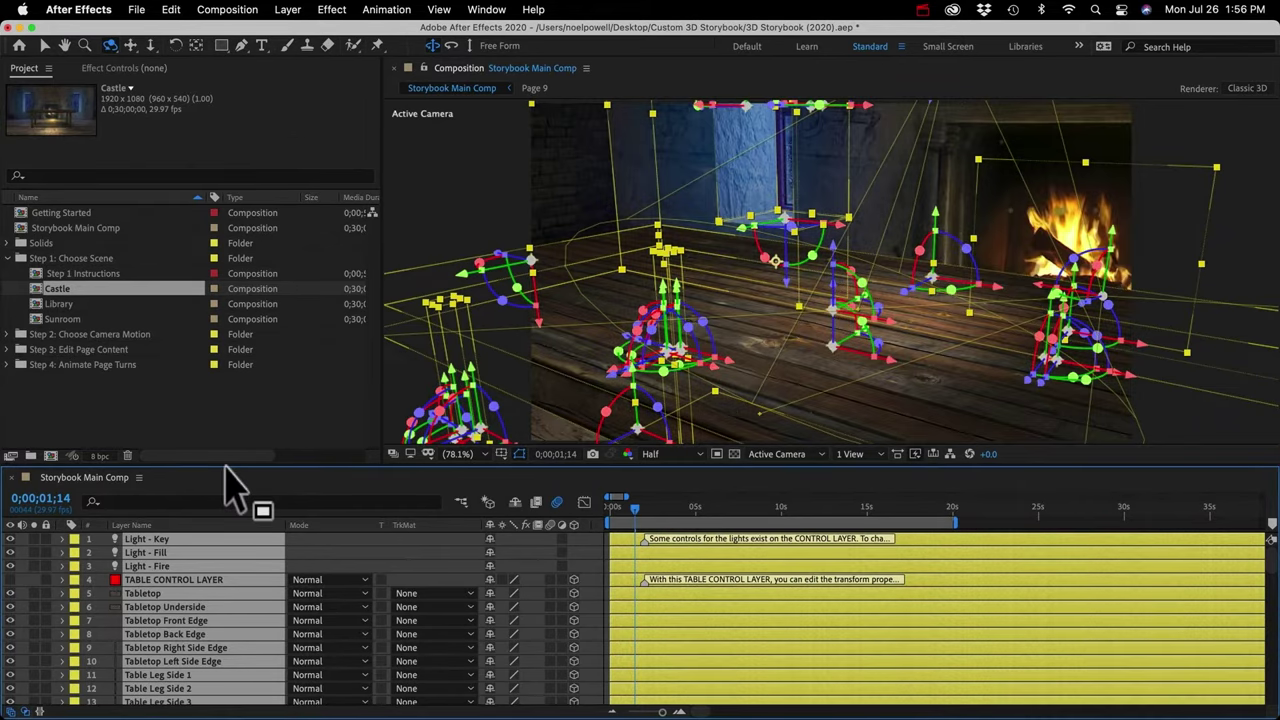
Move the pasted yellow Castle layers to the bottom of the Storybook Main Comp layer stack, below the Spine layer
{"action": "left_click_drag", "start_coordinate": [226, 440], "coordinate": [237, 106]}
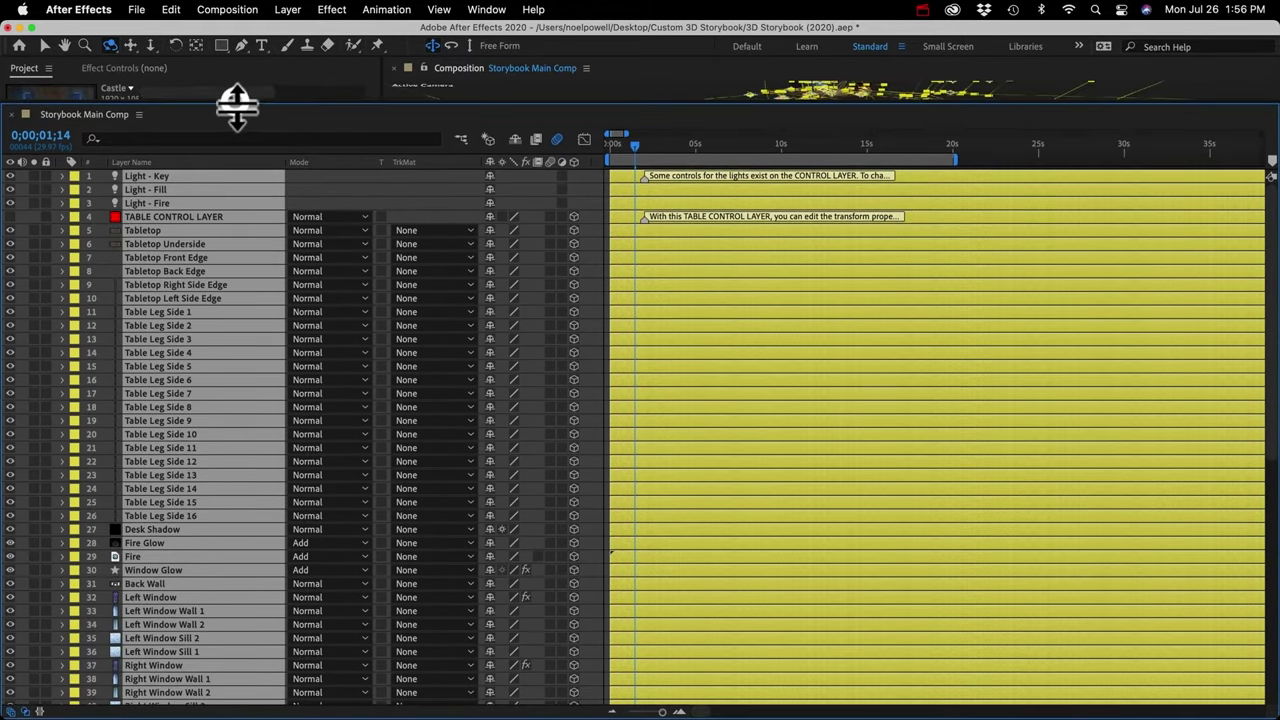
{"action": "scroll", "coordinate": [181, 484], "scroll_direction": "down", "scroll_amount": 1}
{"action": "scroll", "coordinate": [181, 484], "scroll_direction": "down", "scroll_amount": 8}
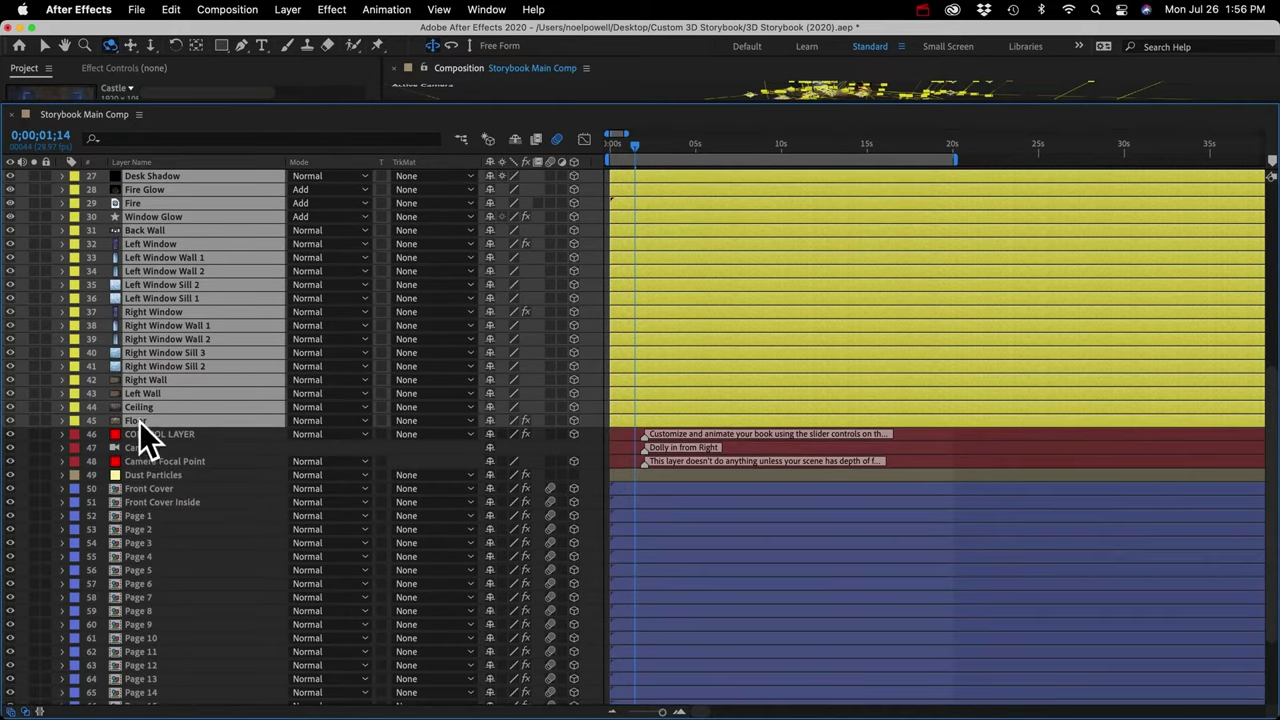
{"action": "left_click_drag", "start_coordinate": [141, 421], "coordinate": [163, 694]}
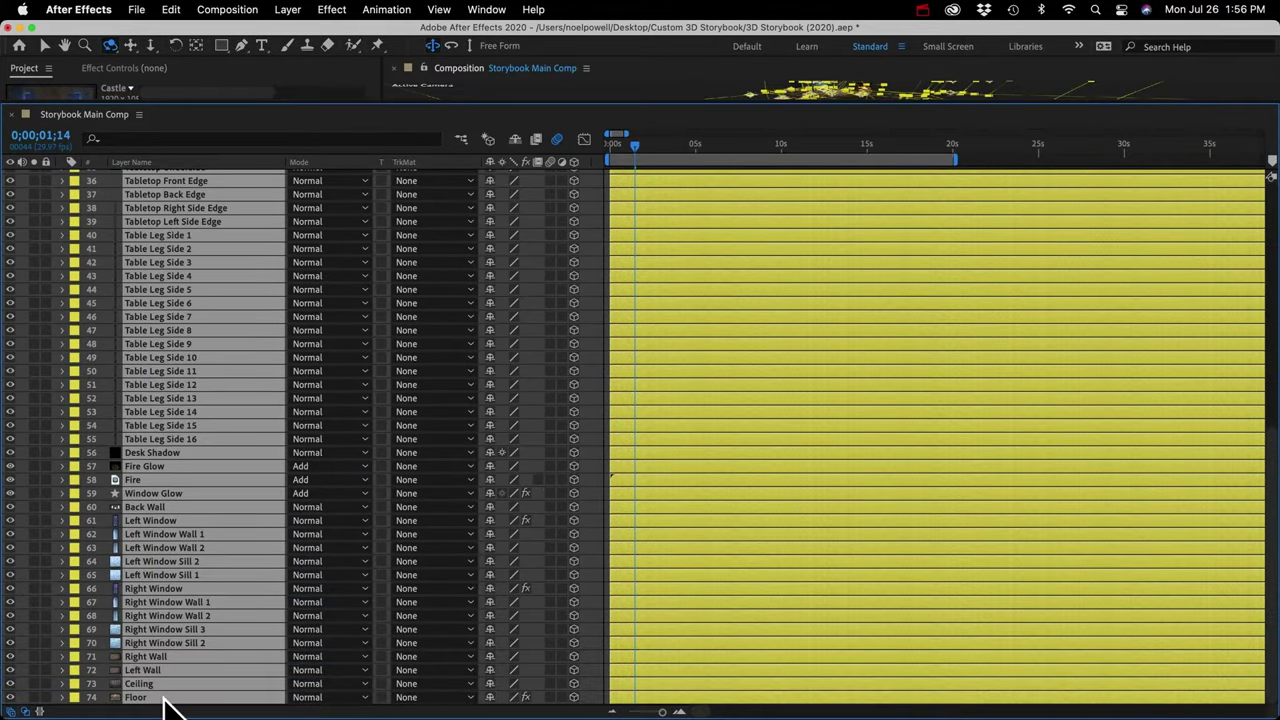
{"action": "scroll", "coordinate": [137, 277], "scroll_direction": "up", "scroll_amount": 10}
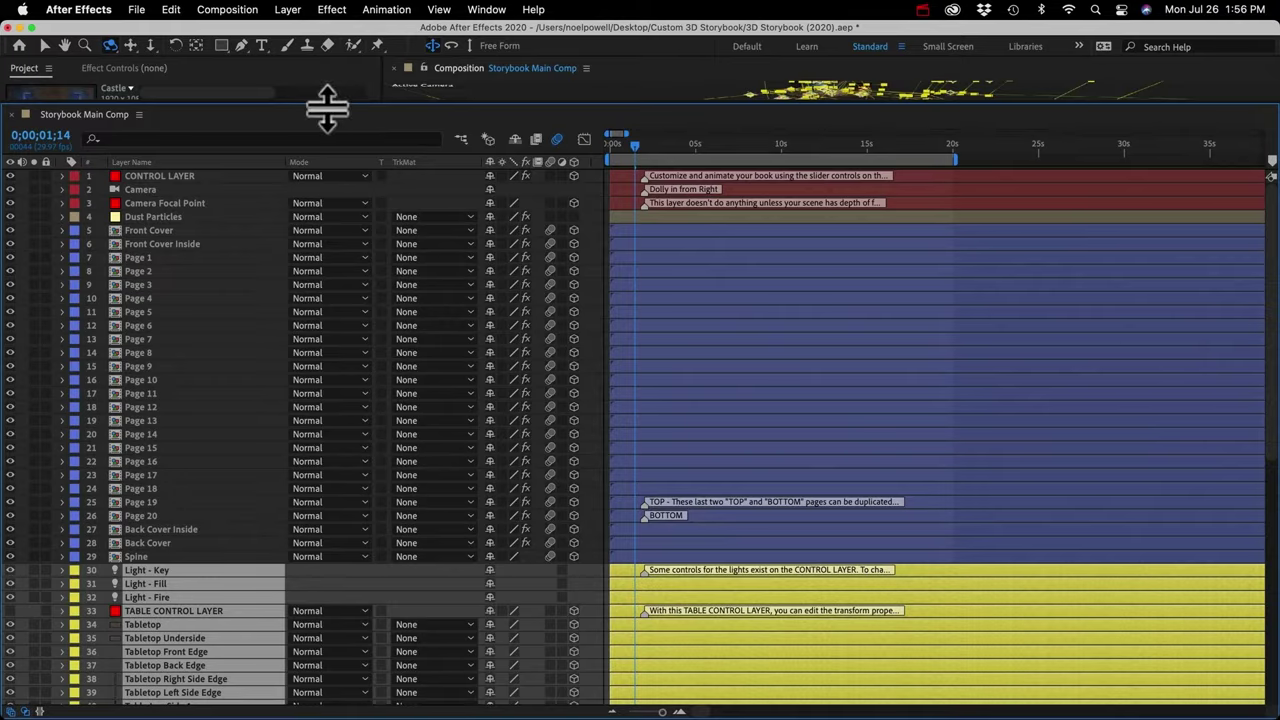
{"action": "left_click_drag", "start_coordinate": [327, 108], "coordinate": [360, 440]}
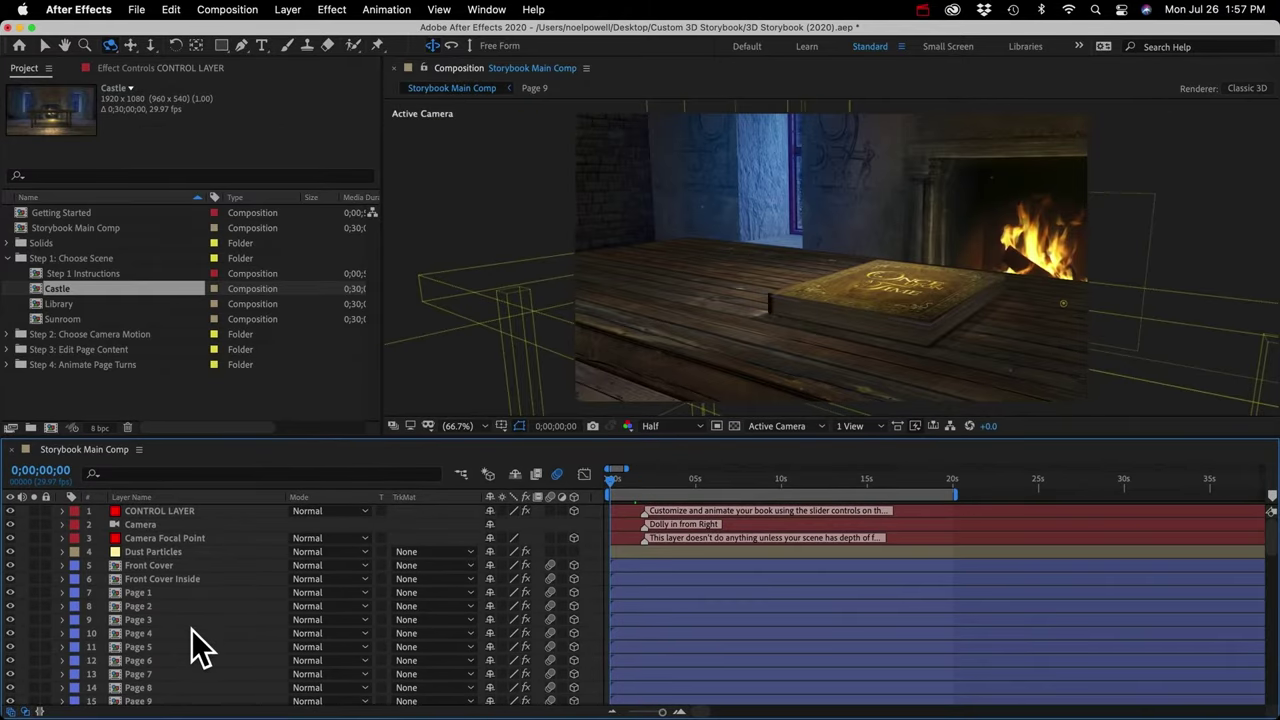
Try shifting the table's X position to 5030 and scaling it to 195% with the TABLE CONTROL LAYER's transform properties, and undo the changes
{"action": "scroll", "coordinate": [193, 632], "scroll_direction": "down", "scroll_amount": 15}
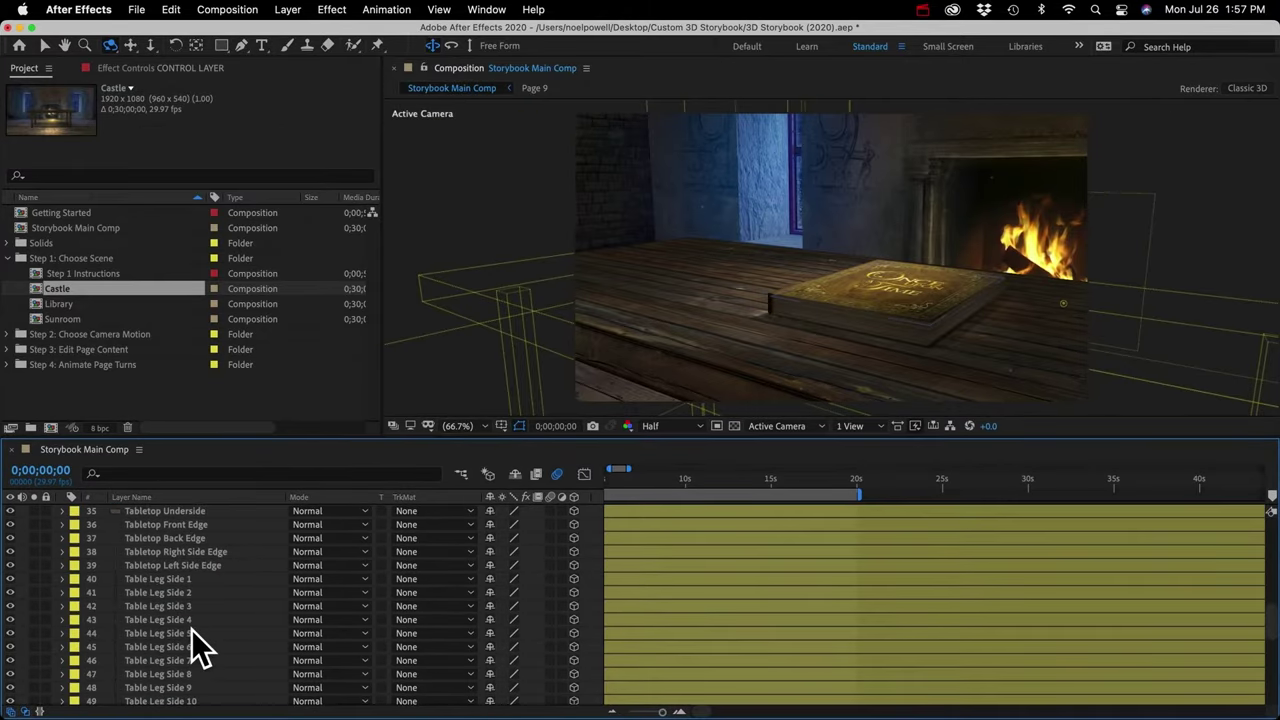
{"action": "scroll", "coordinate": [191, 629], "scroll_direction": "up", "scroll_amount": 3}
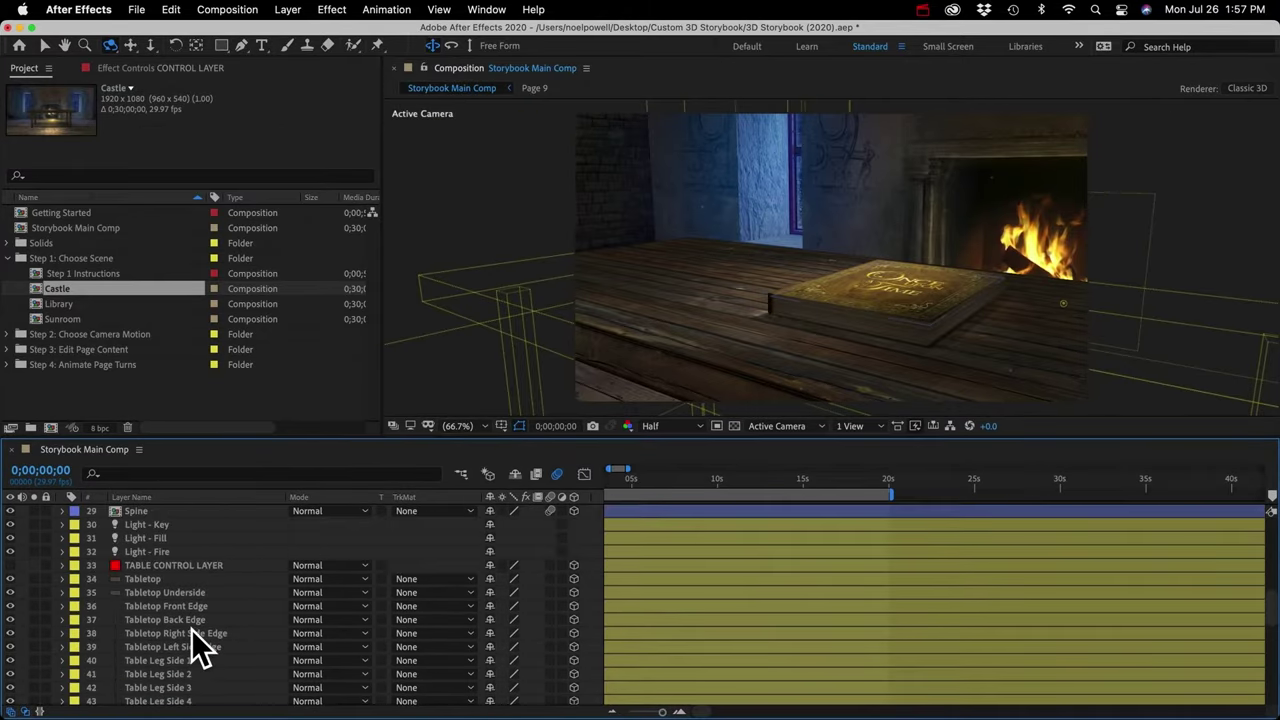
{"action": "left_click", "coordinate": [178, 564]}
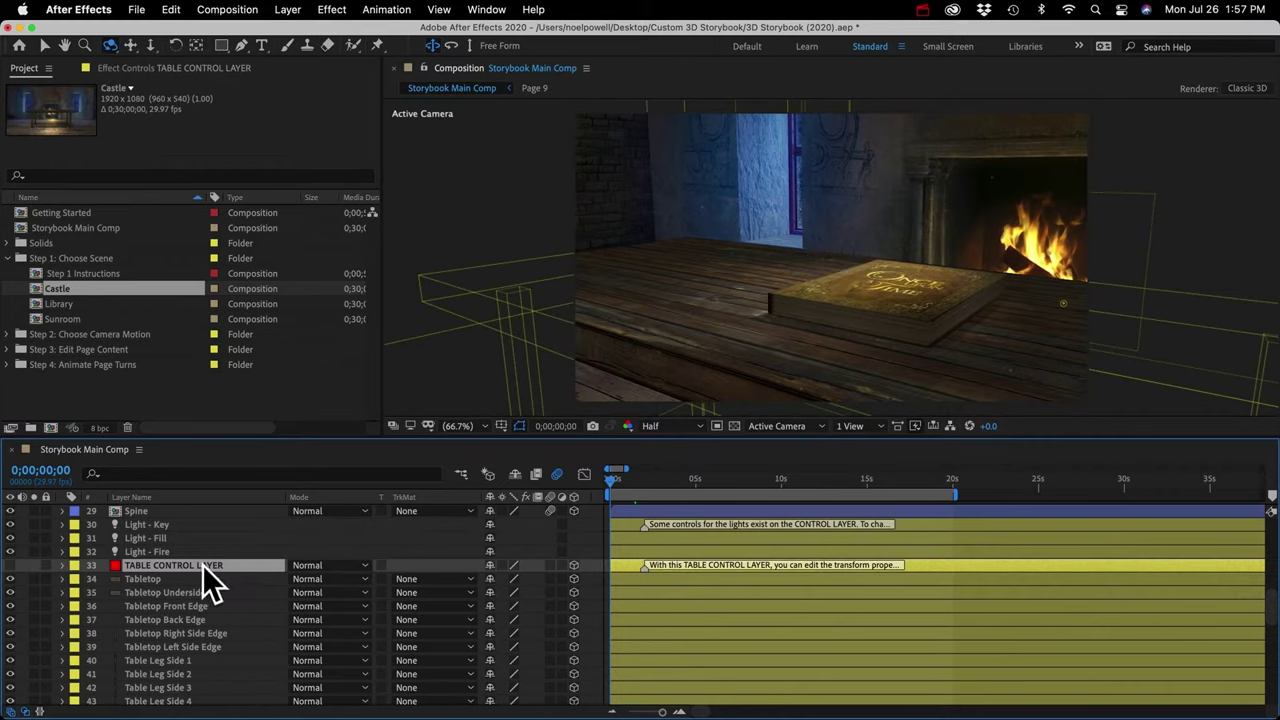
{"action": "left_click", "coordinate": [62, 566]}
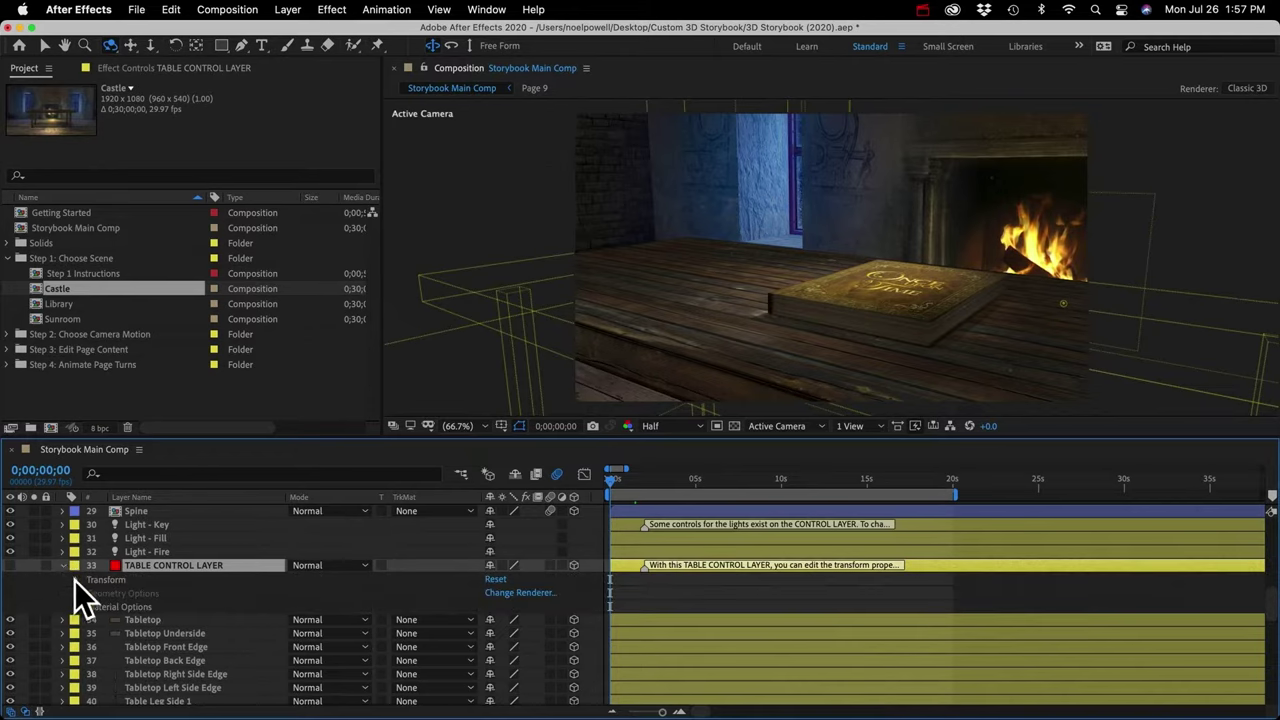
{"action": "left_click", "coordinate": [74, 580]}
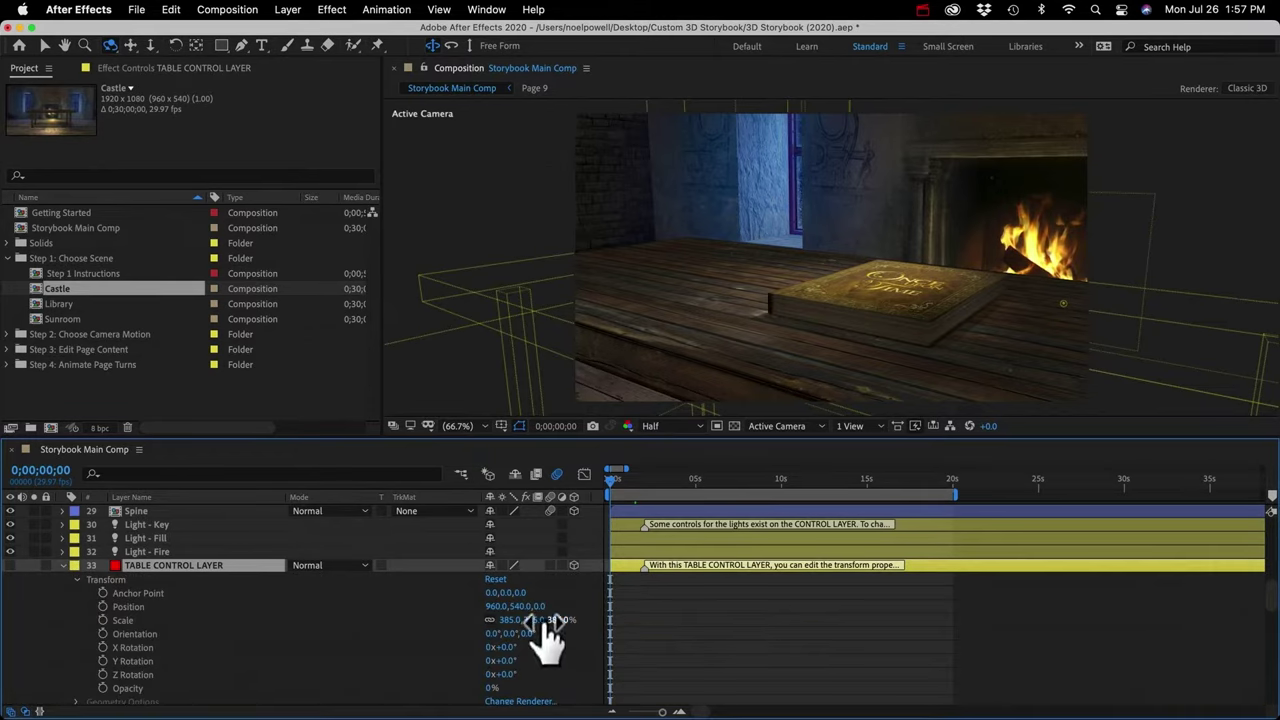
{"action": "key", "text": "super+z"}
{"action": "left_click_drag", "start_coordinate": [535, 608], "coordinate": [855, 640]}
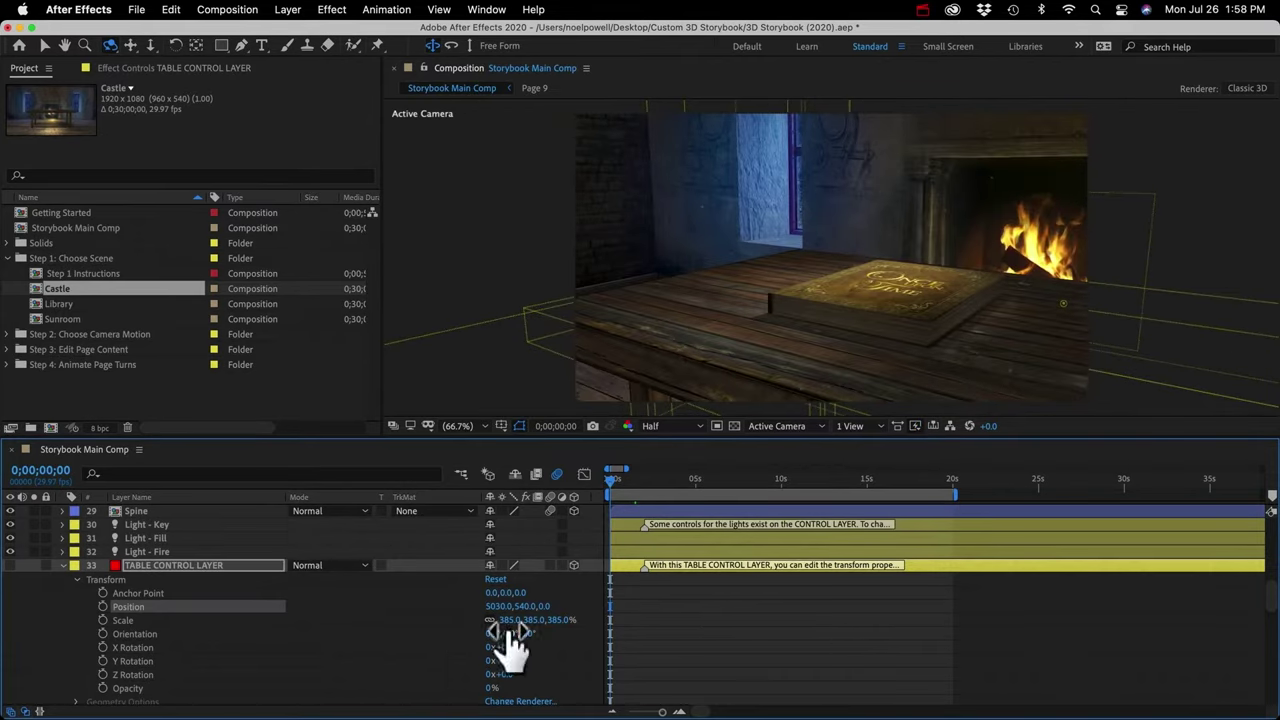
{"action": "left_click_drag", "start_coordinate": [505, 620], "coordinate": [492, 625]}
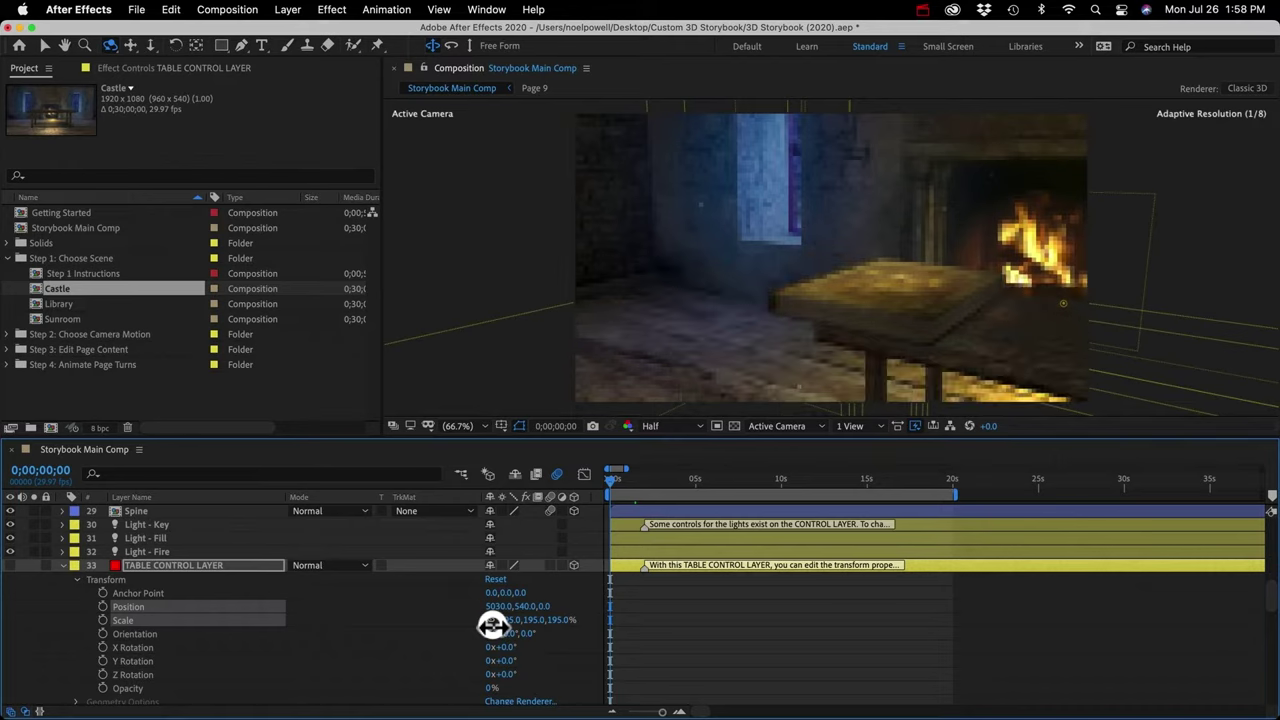
{"action": "key", "text": "super+grave"}
Collapse the Step 1 folder, expand Step 2: Choose Camera Motion, and open the Camera Motion Options composition
{"action": "left_click", "coordinate": [8, 258]}
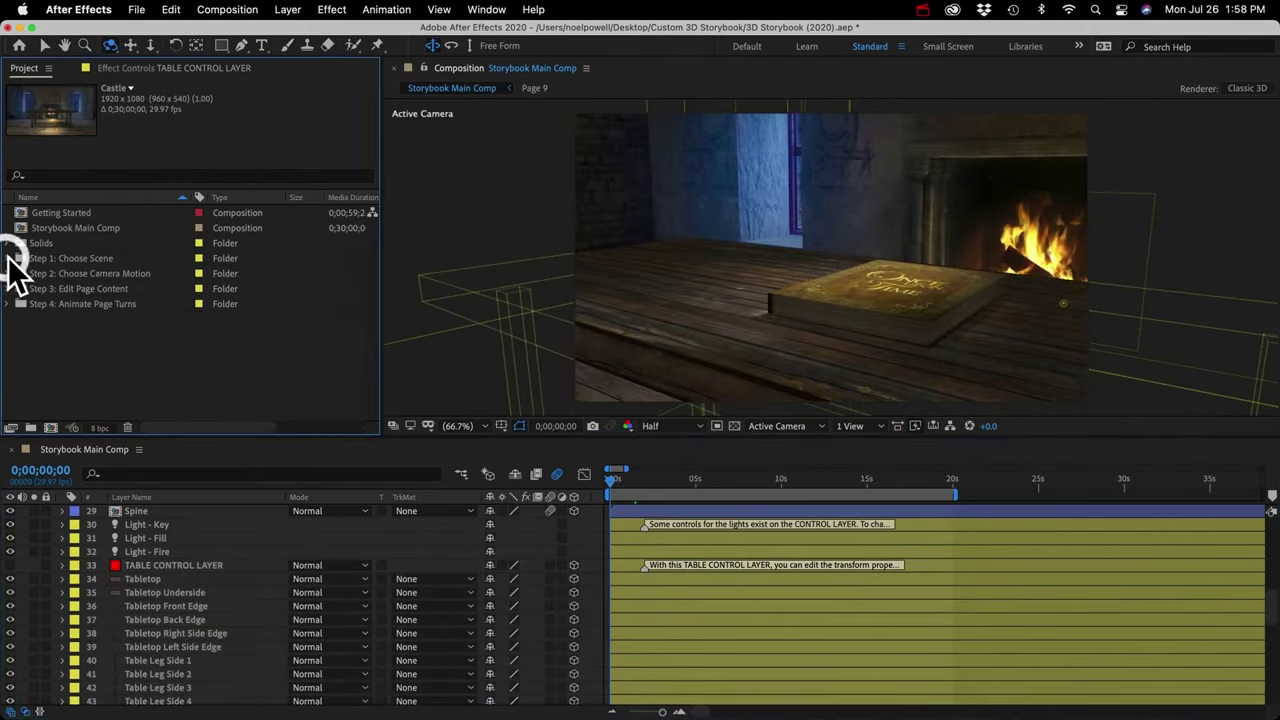
{"action": "left_click", "coordinate": [8, 273]}
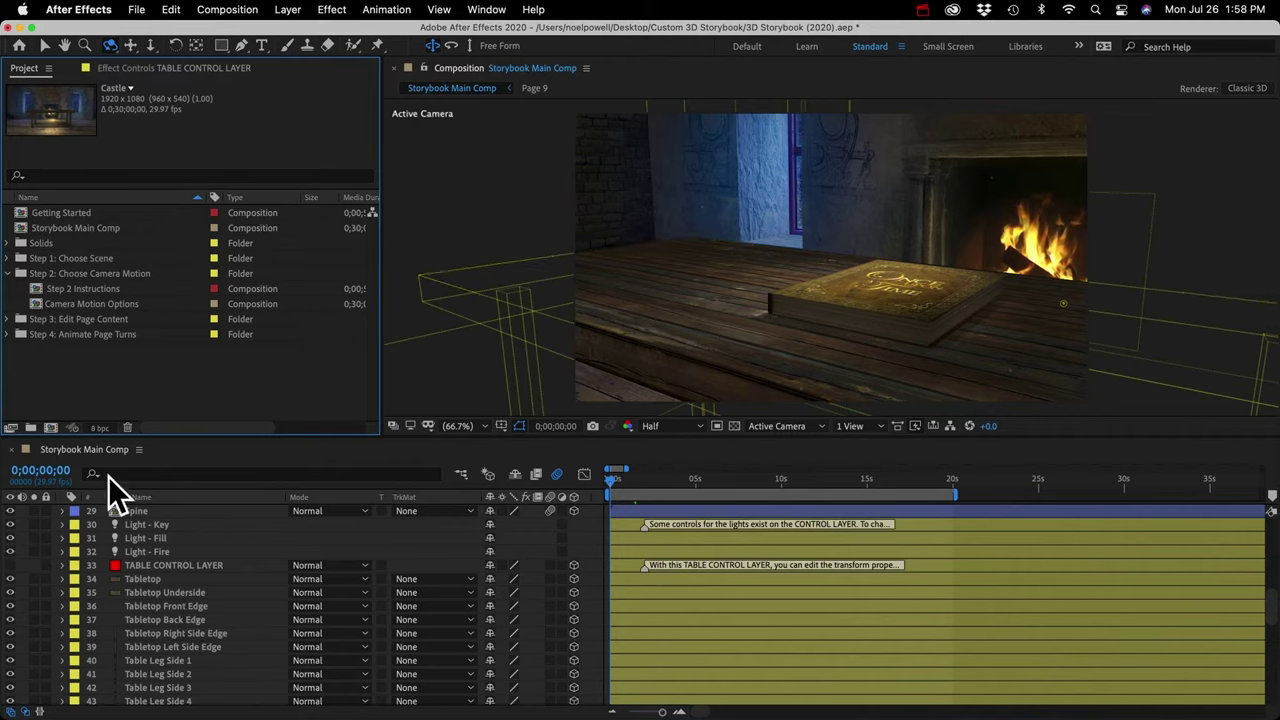
{"action": "left_click", "coordinate": [86, 303]}
{"action": "double_click", "coordinate": [90, 302]}
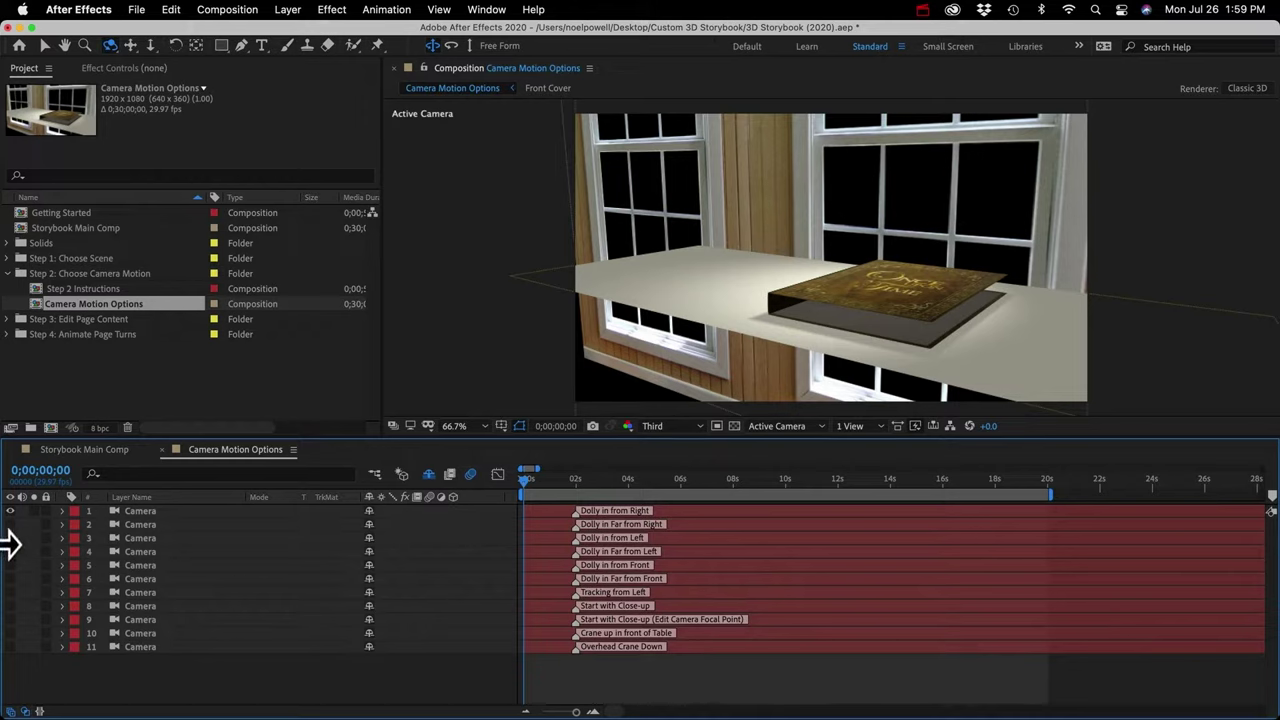
Preview the Dolly in from Left and Dolly in Far from Right camera moves, enabling one camera at a time and scrubbing through time
{"action": "left_click", "coordinate": [10, 511]}
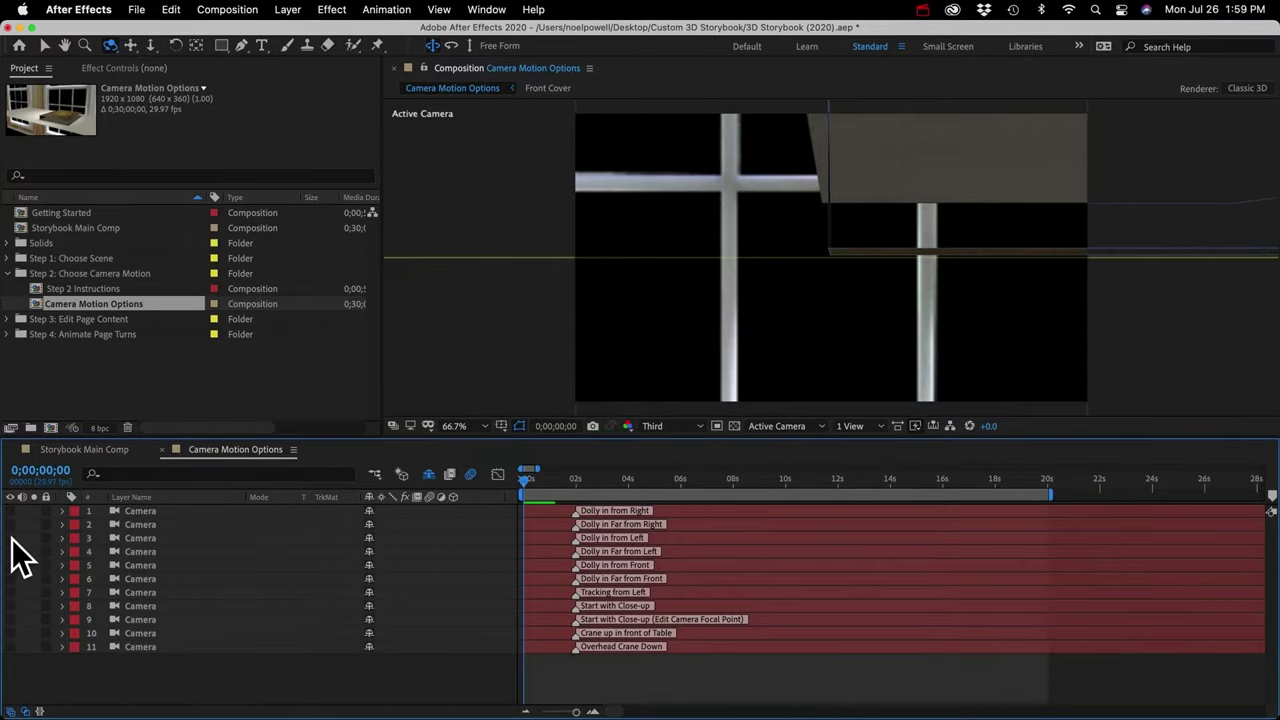
{"action": "left_click", "coordinate": [10, 538]}
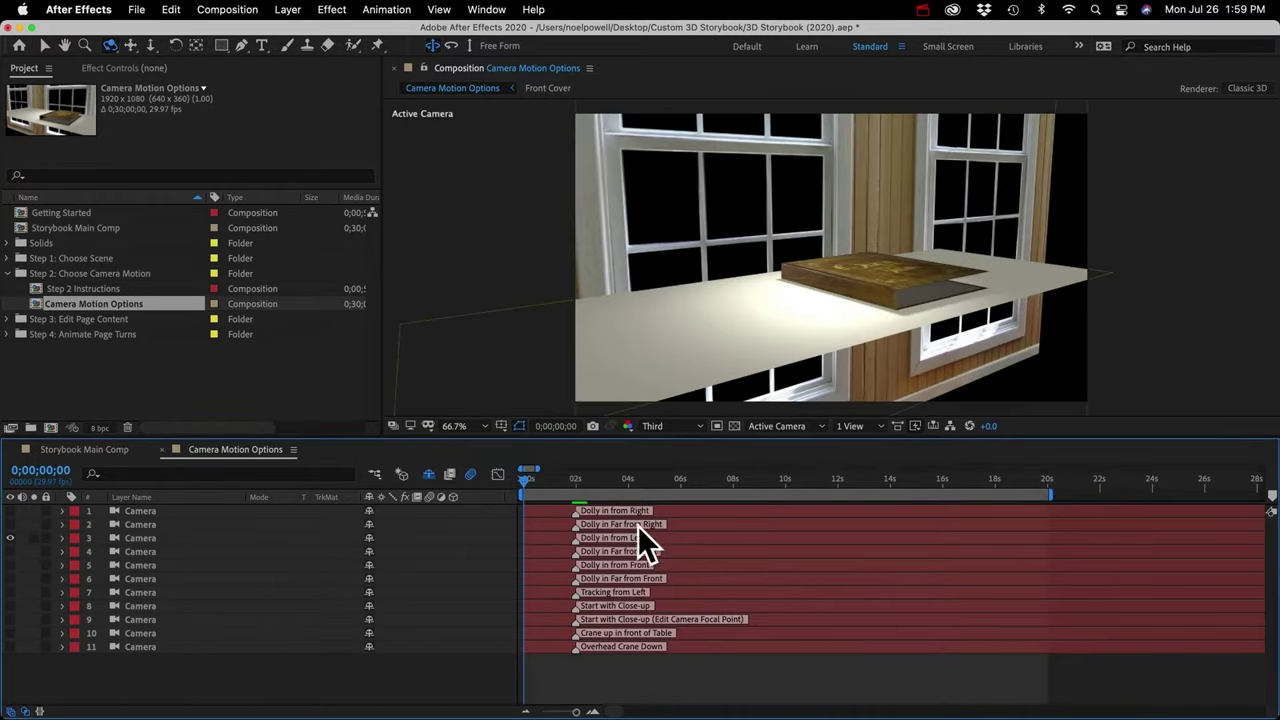
{"action": "left_click_drag", "start_coordinate": [524, 481], "coordinate": [457, 514]}
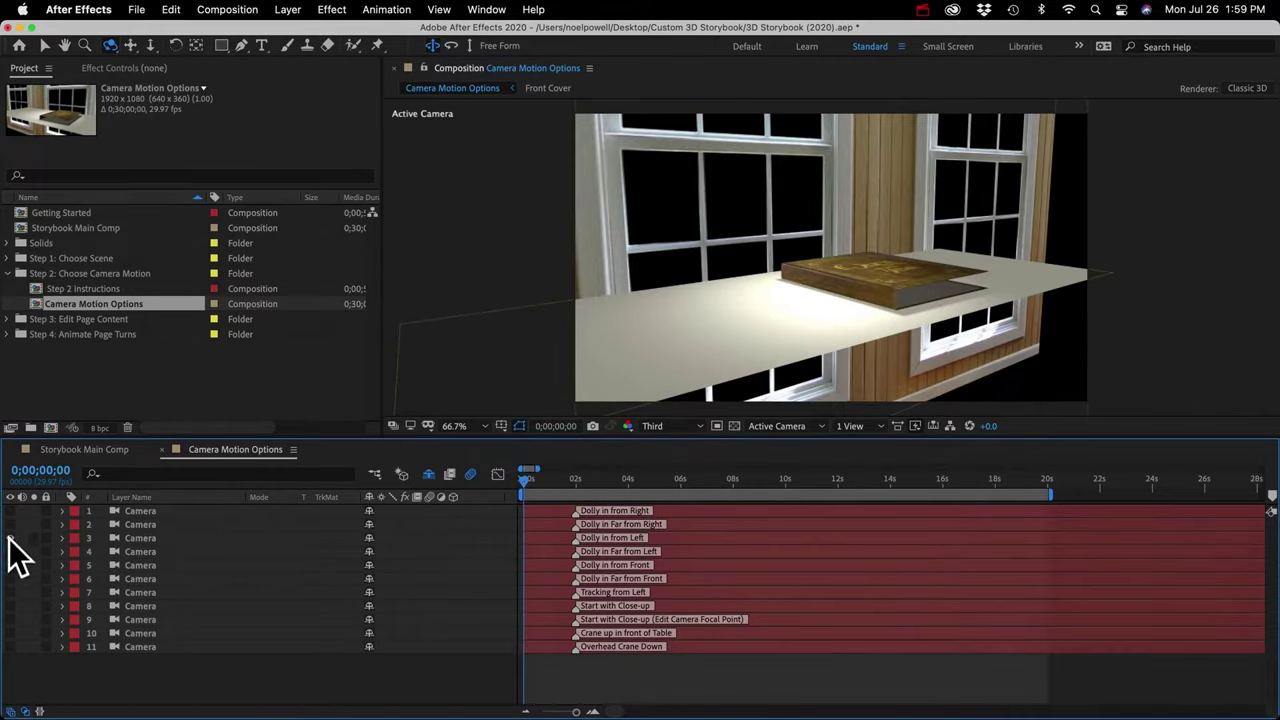
{"action": "left_click", "coordinate": [10, 538]}
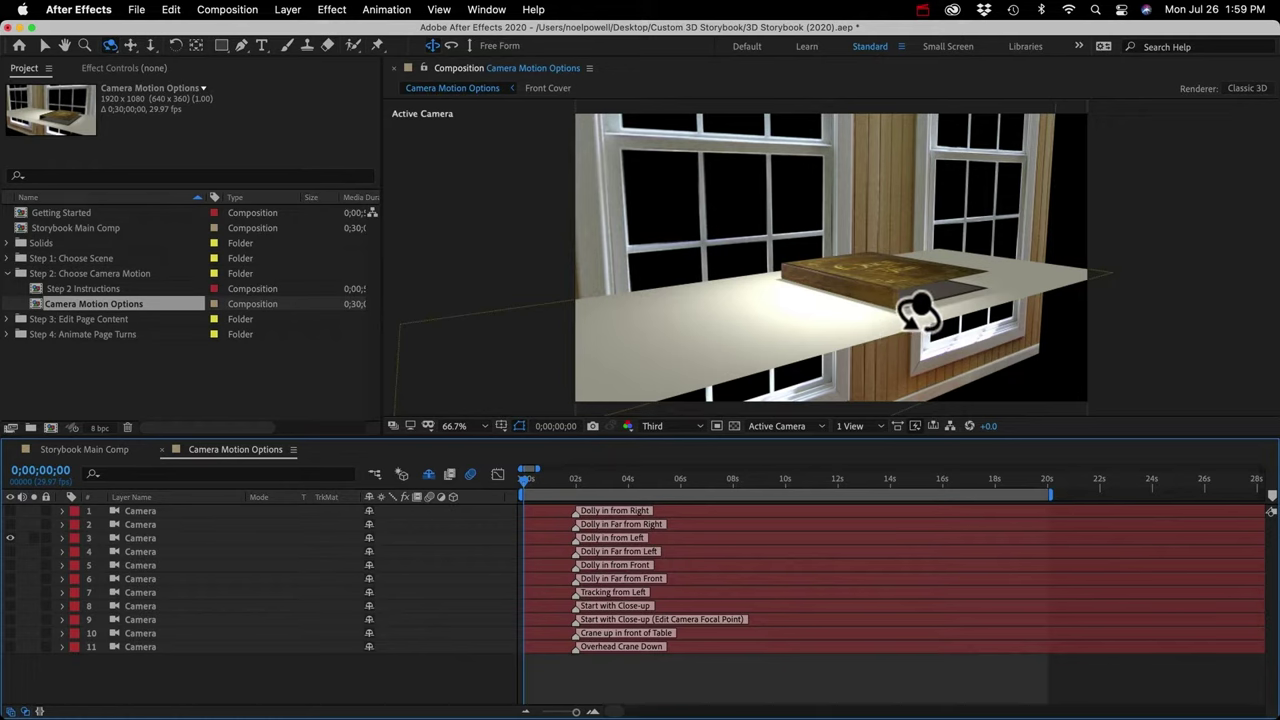
{"action": "left_click_drag", "start_coordinate": [903, 217], "coordinate": [761, 506]}
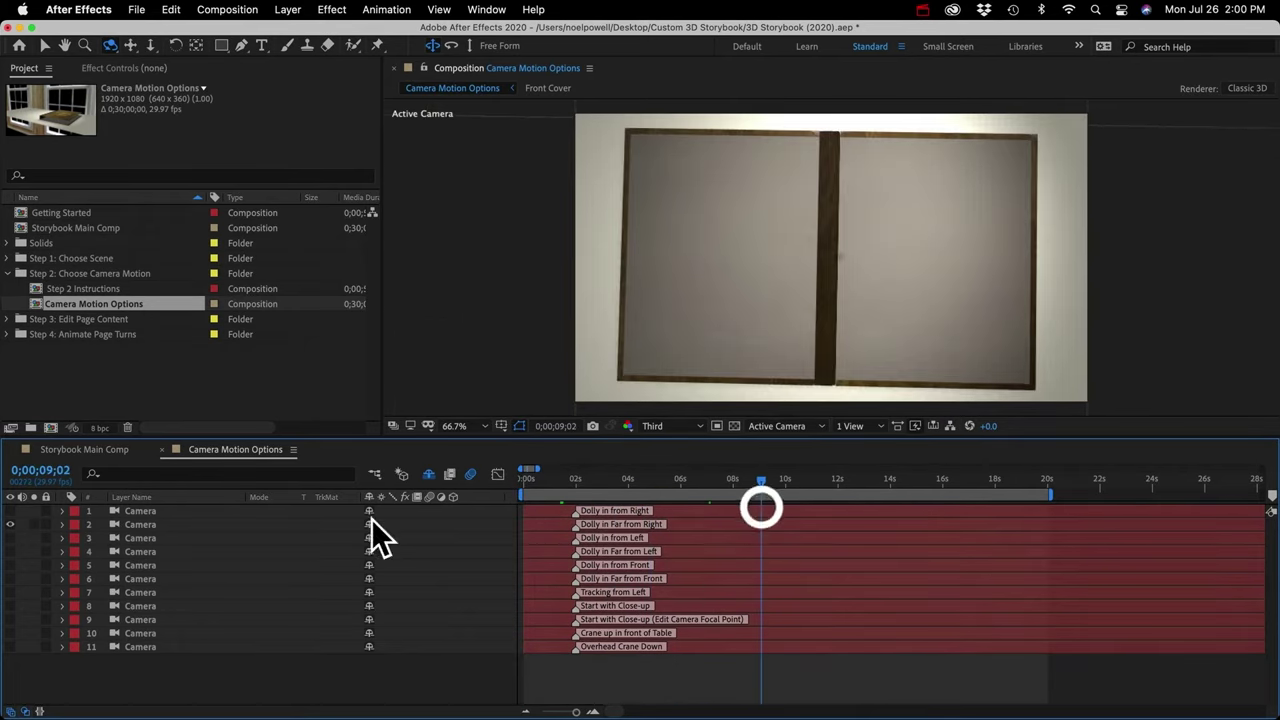
Copy the Dolly in Far from Right camera from Camera Motion Options and paste it into Storybook Main Comp
{"action": "left_click", "coordinate": [141, 525]}
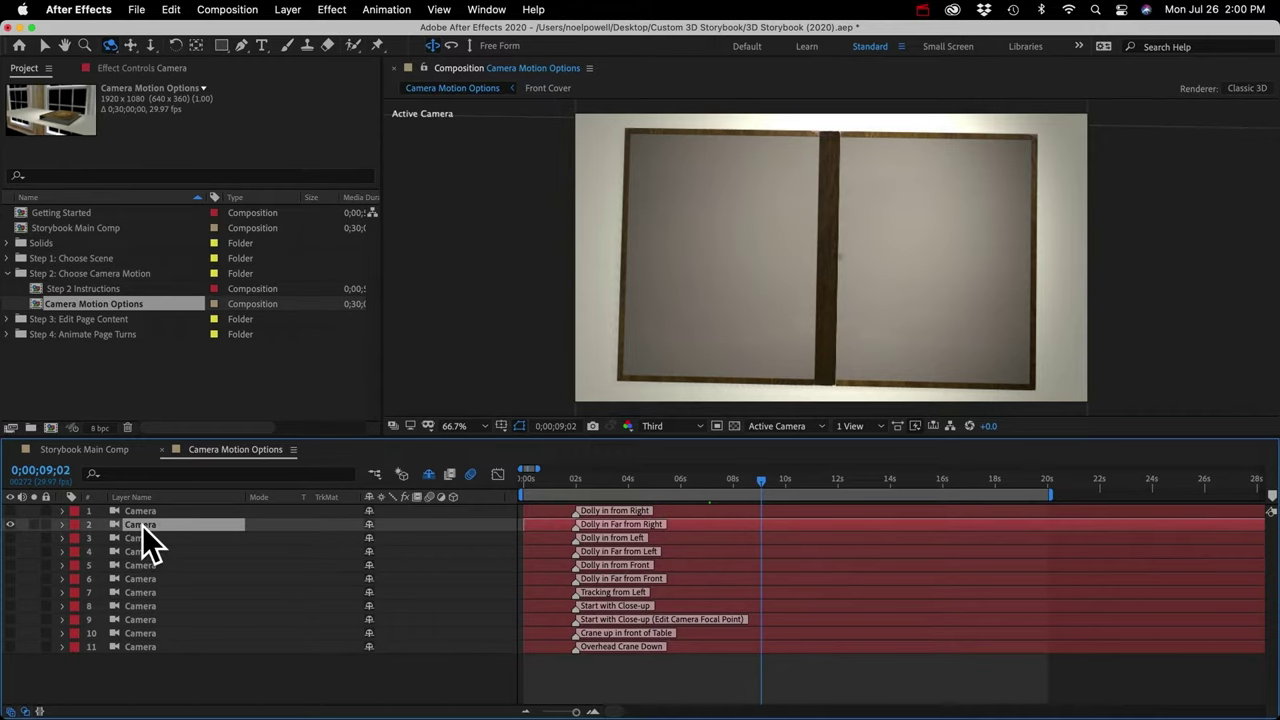
{"action": "key", "text": "super+c"}
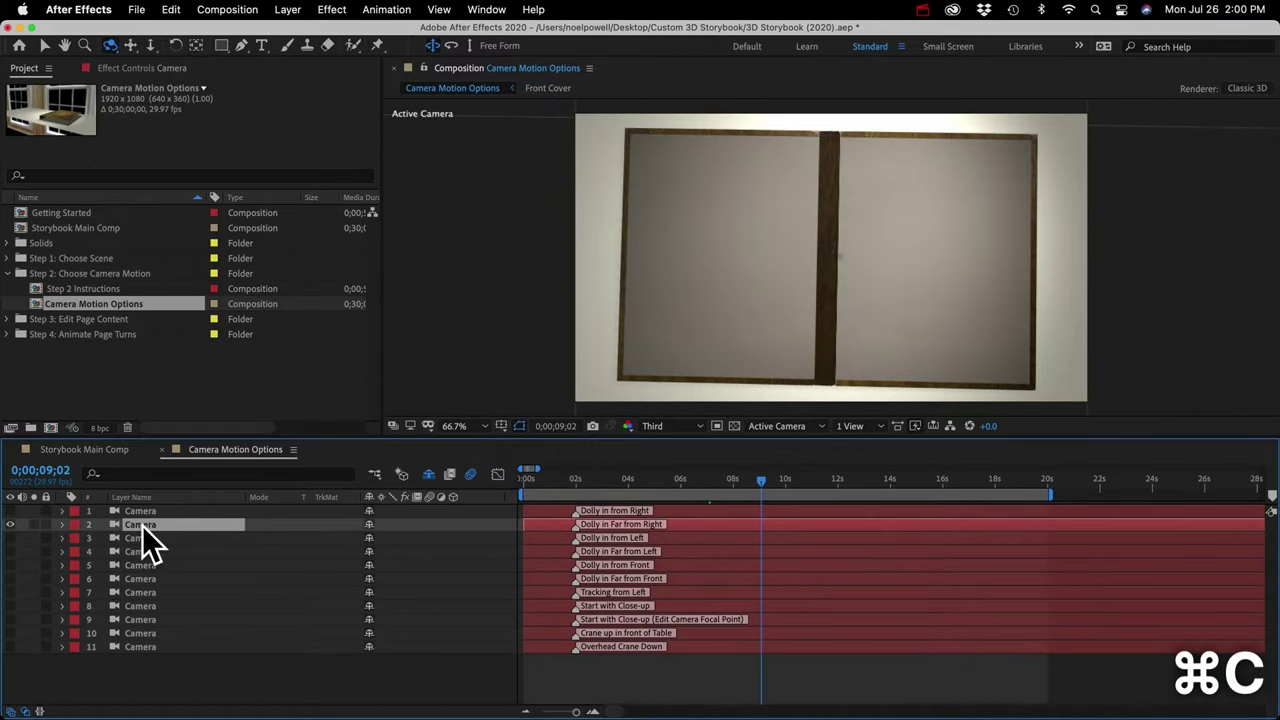
{"action": "left_click", "coordinate": [162, 449]}
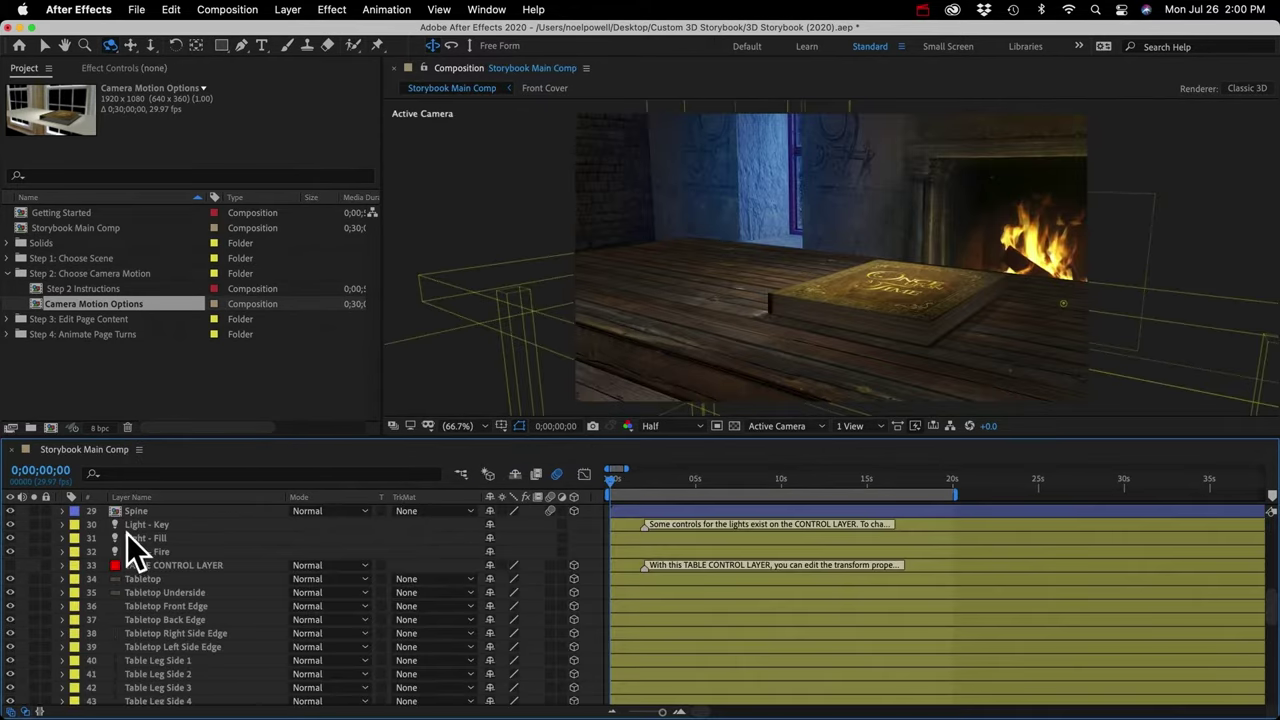
{"action": "scroll", "coordinate": [179, 542], "scroll_direction": "up", "scroll_amount": 10}
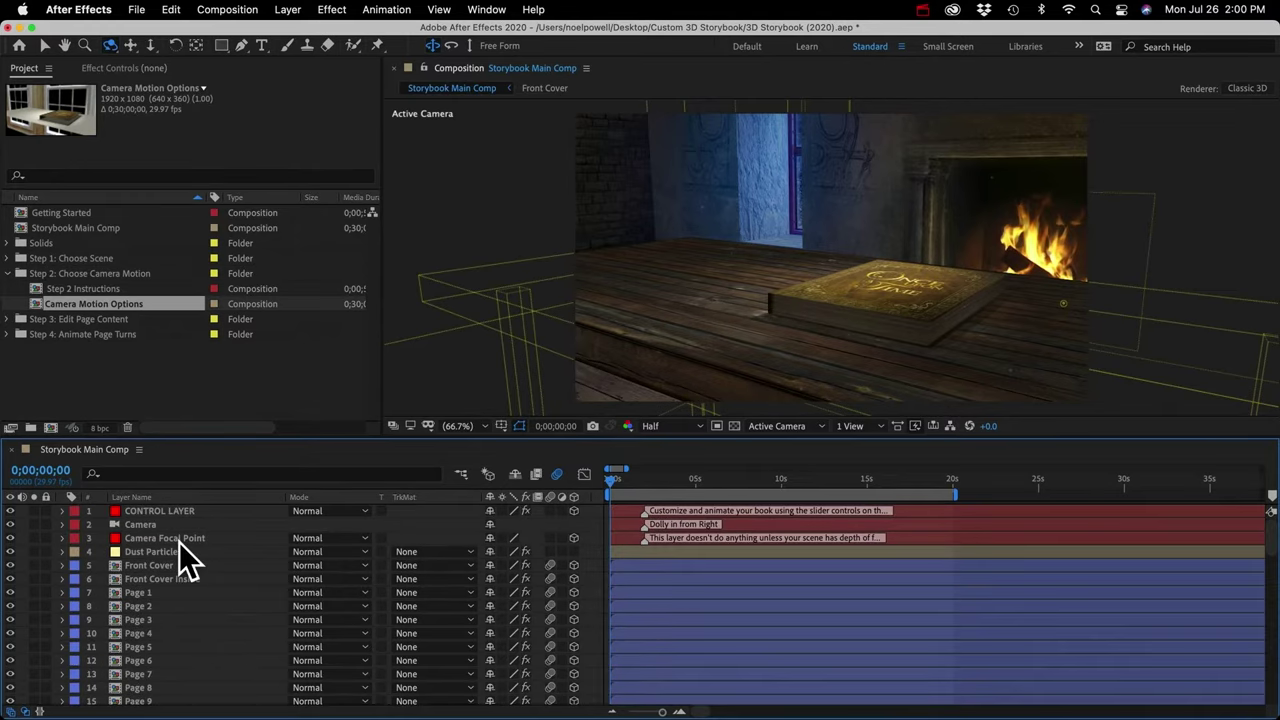
{"action": "key", "text": "super+v"}
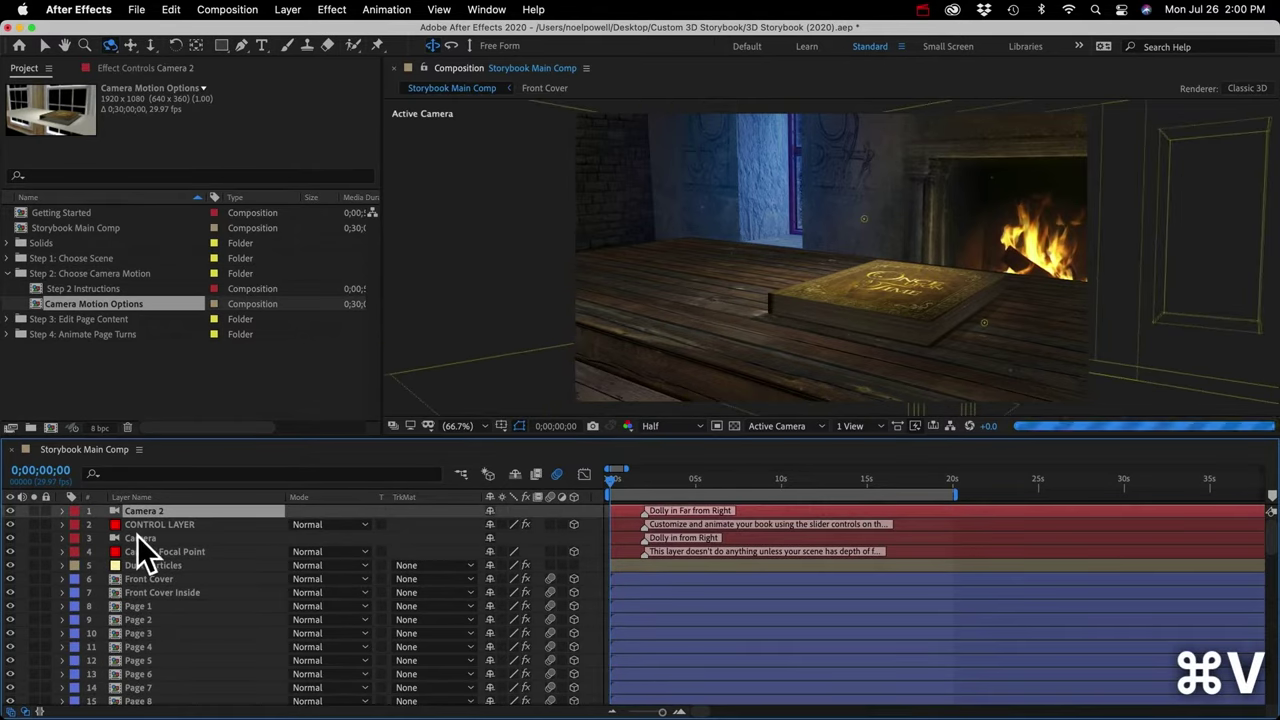
Place the pasted Dolly in Far from Right camera directly below CONTROL LAYER and rename it Camera
{"action": "left_click", "coordinate": [140, 539]}
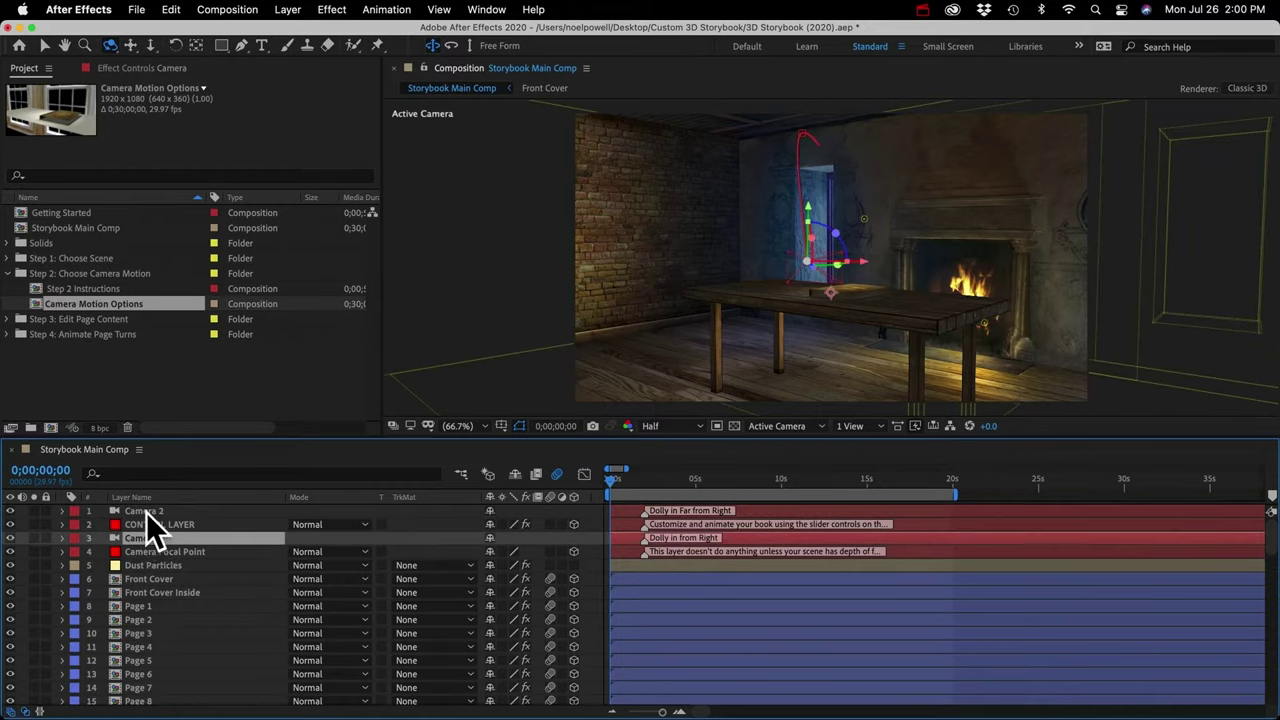
{"action": "left_click_drag", "start_coordinate": [139, 510], "coordinate": [212, 536]}
{"action": "key", "text": "Return"}
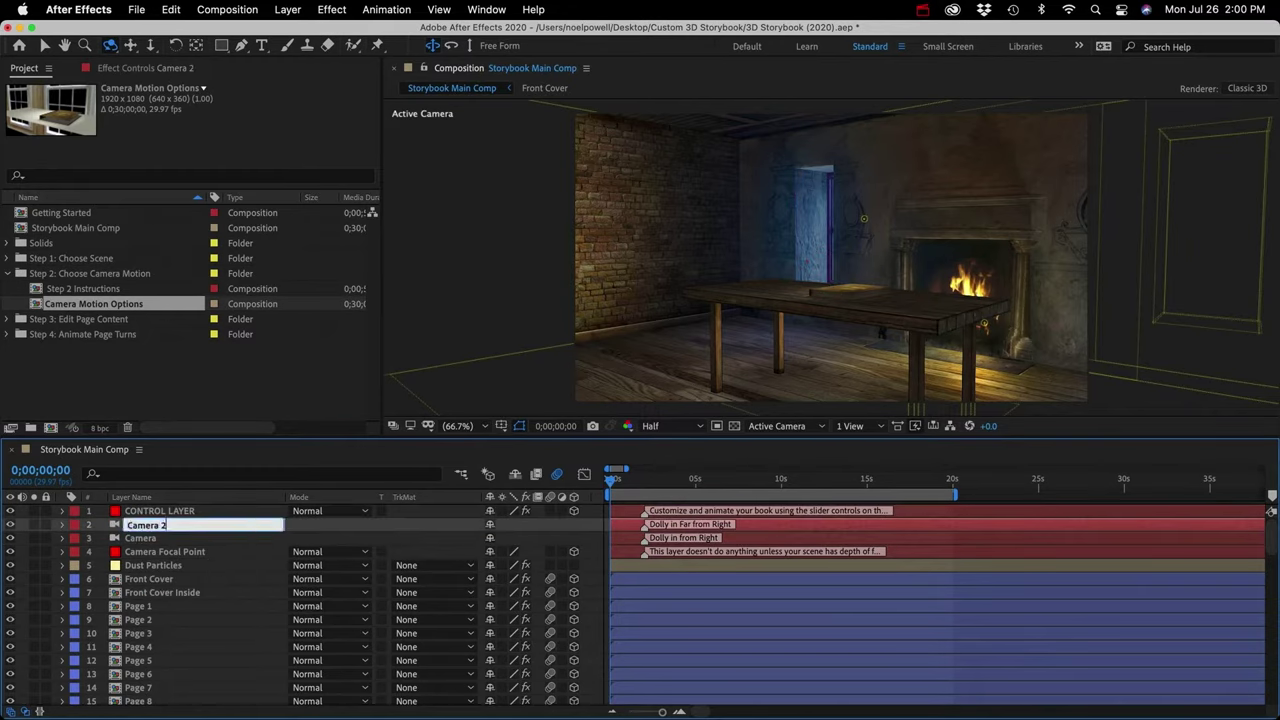
{"action": "key", "text": "BackSpace"}
{"action": "key", "text": "Return"}
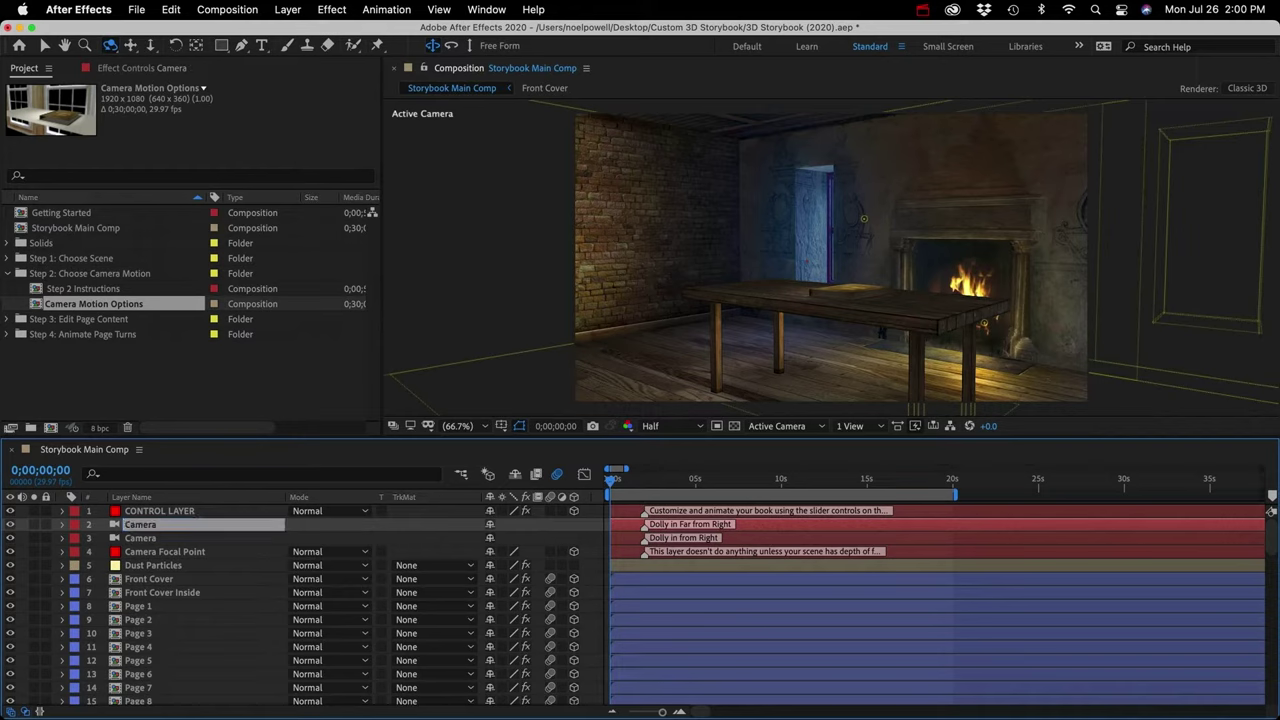
Delete the old Dolly in from Right camera from Storybook Main Comp and select the remaining Camera layer
{"action": "left_click", "coordinate": [136, 538]}
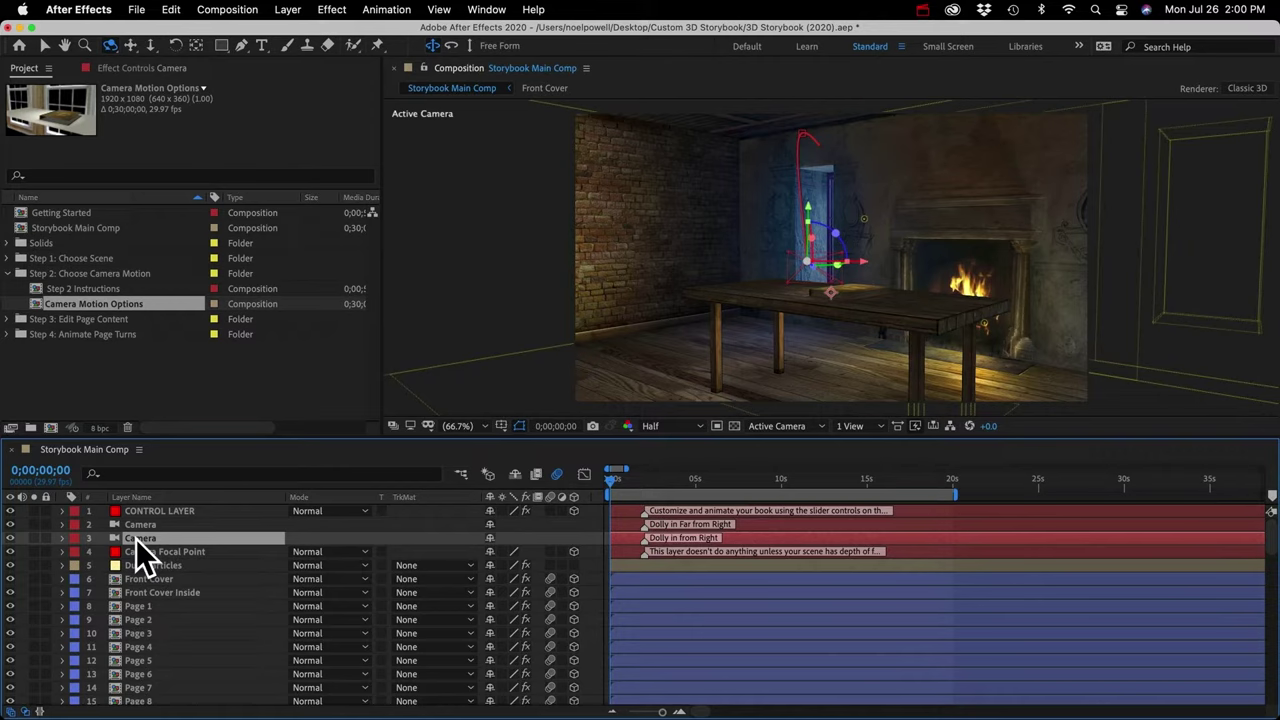
{"action": "key", "text": "Delete"}
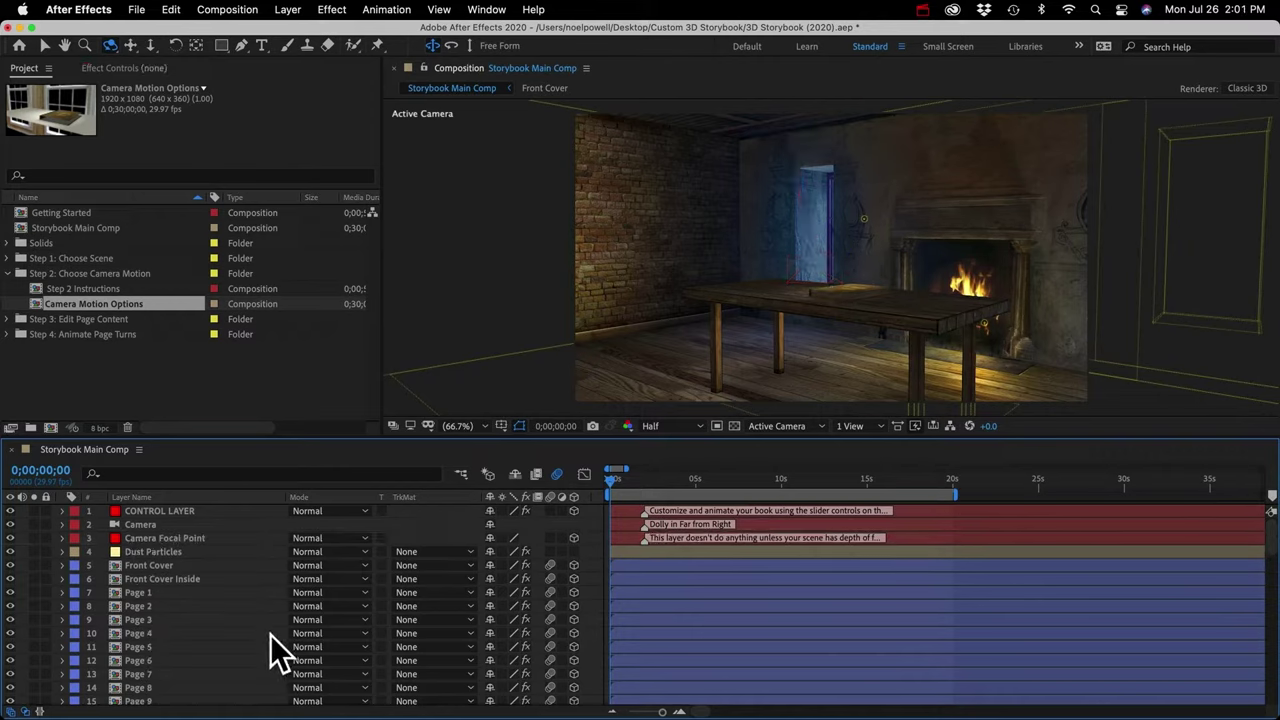
{"action": "left_click", "coordinate": [141, 526]}
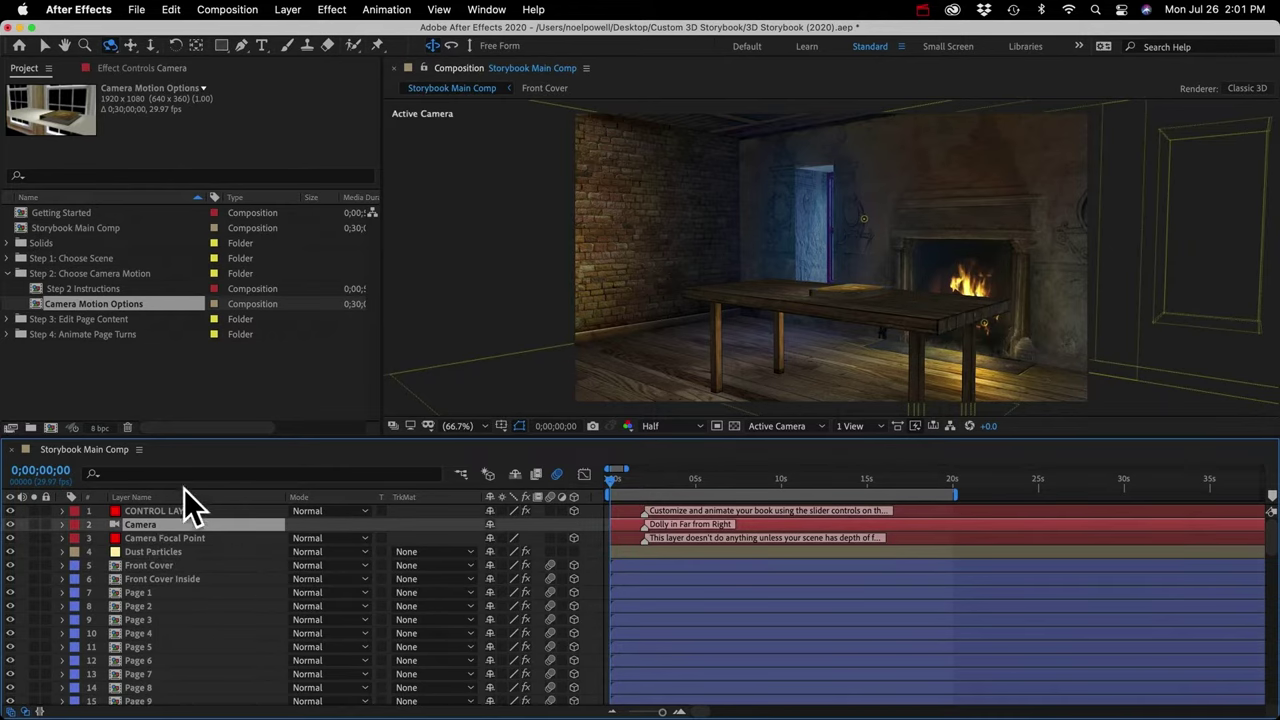
{"action": "left_click", "coordinate": [143, 527]}
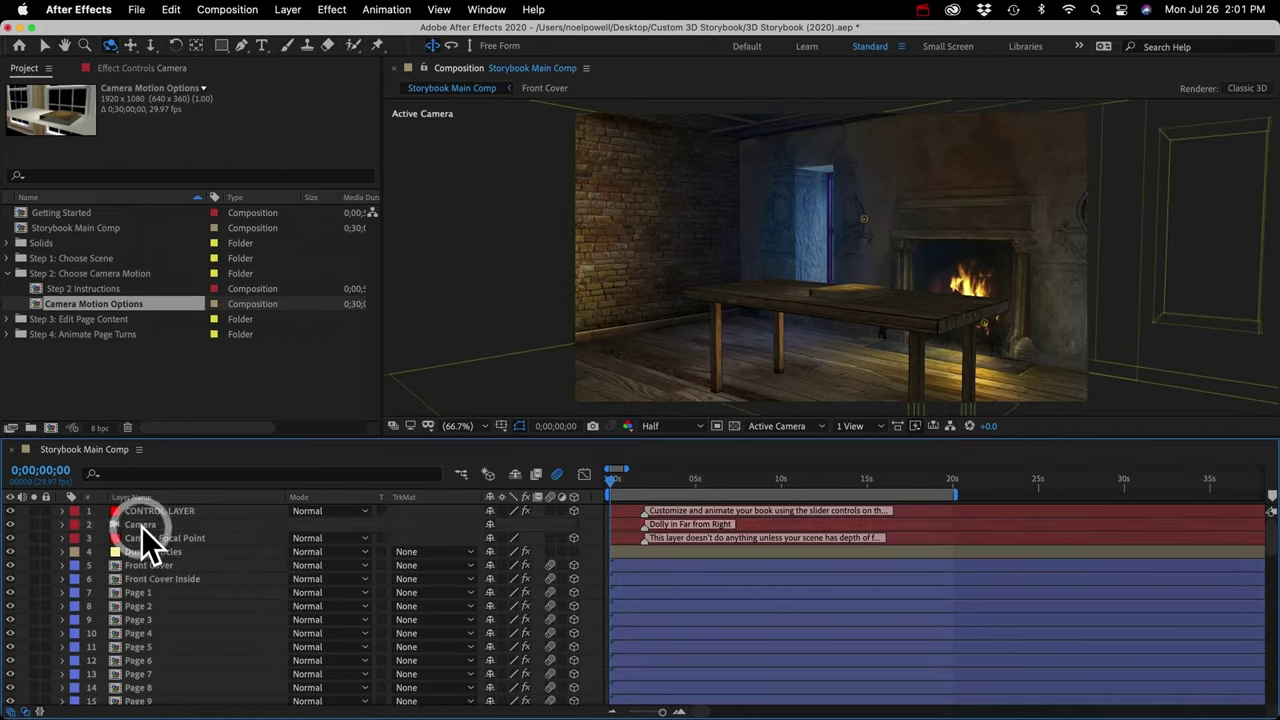
Collapse the Step 2 folder, then expand Step 3: Edit Page Content and its Page Precomps (Insert Your Content) folder
{"action": "left_click", "coordinate": [20, 272]}
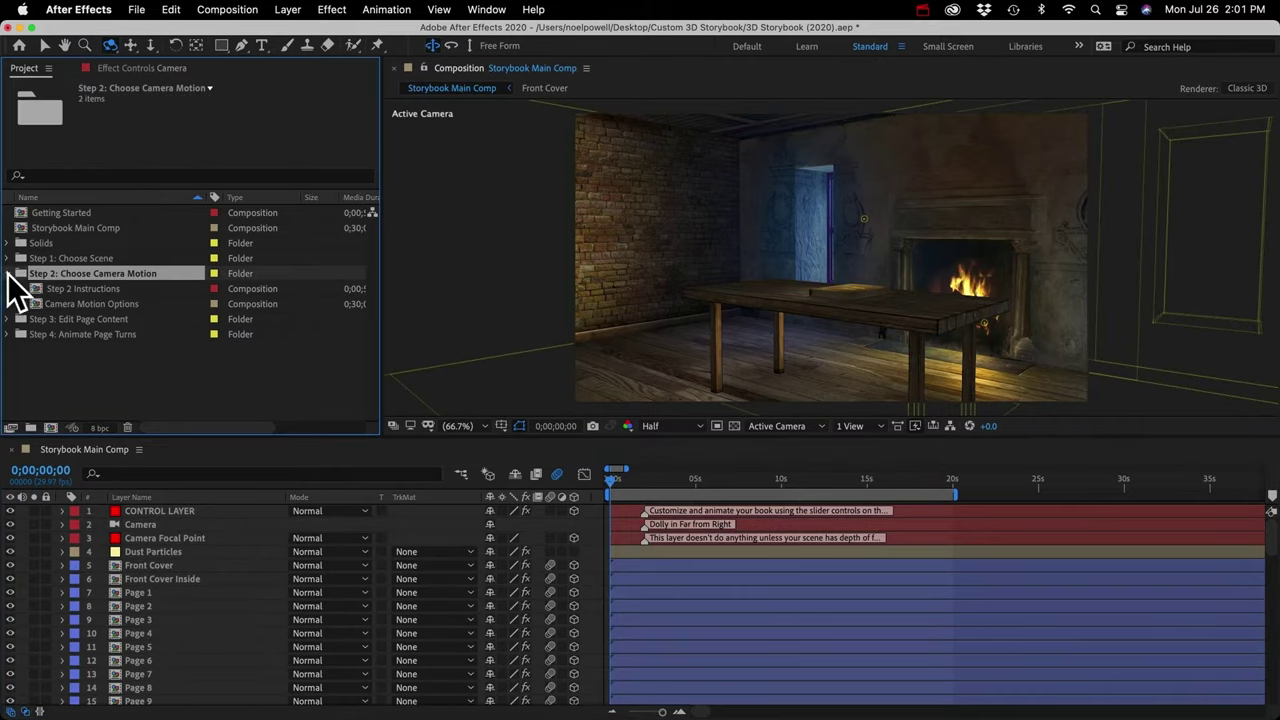
{"action": "left_click", "coordinate": [10, 274]}
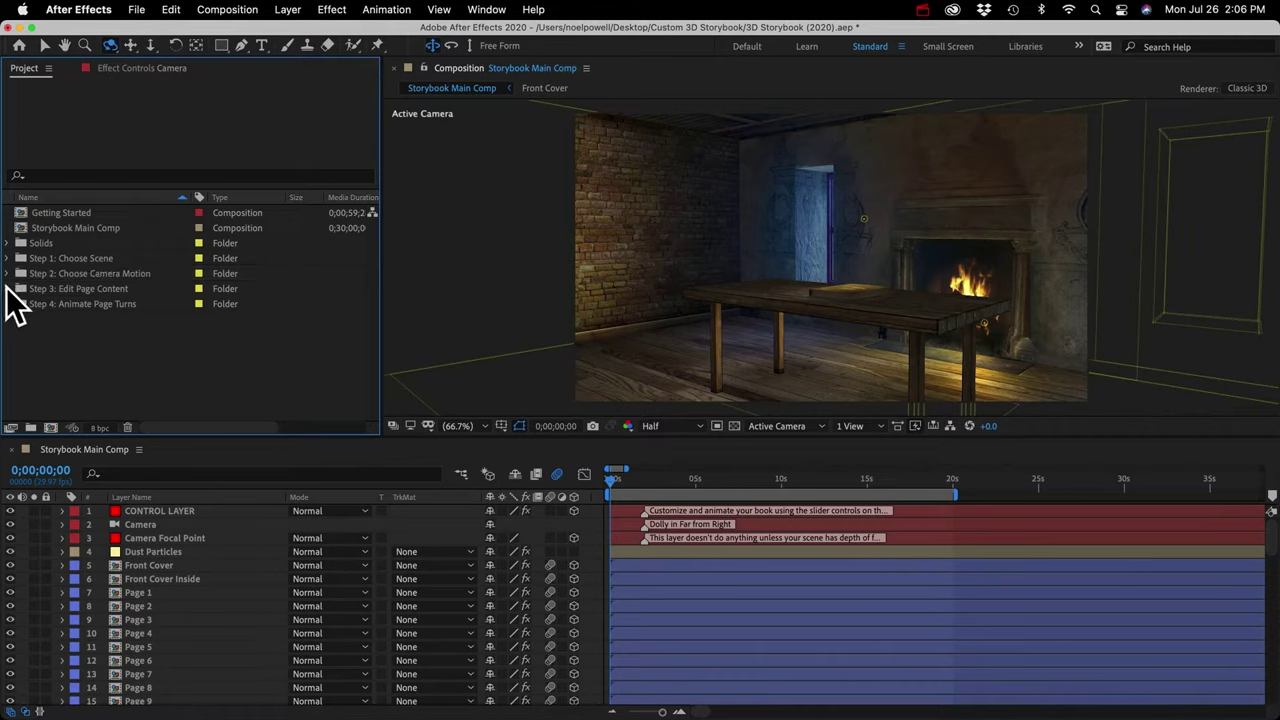
{"action": "left_click", "coordinate": [9, 288]}
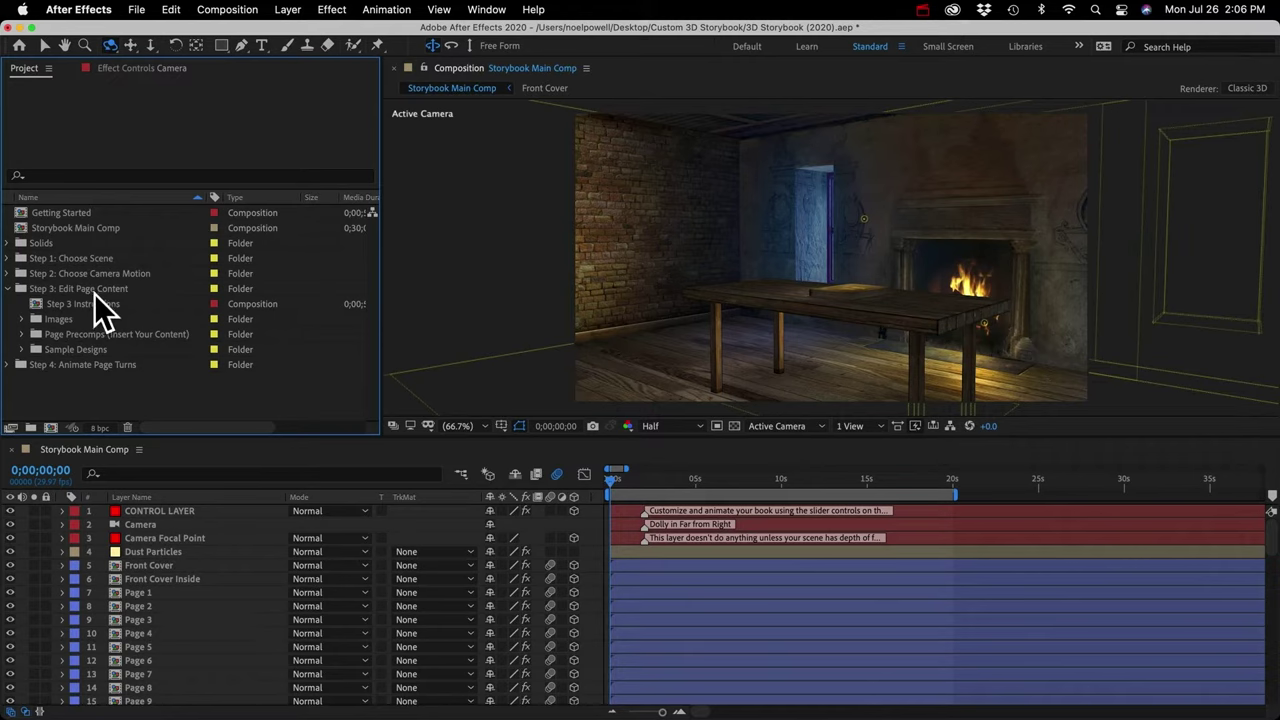
{"action": "left_click", "coordinate": [62, 335]}
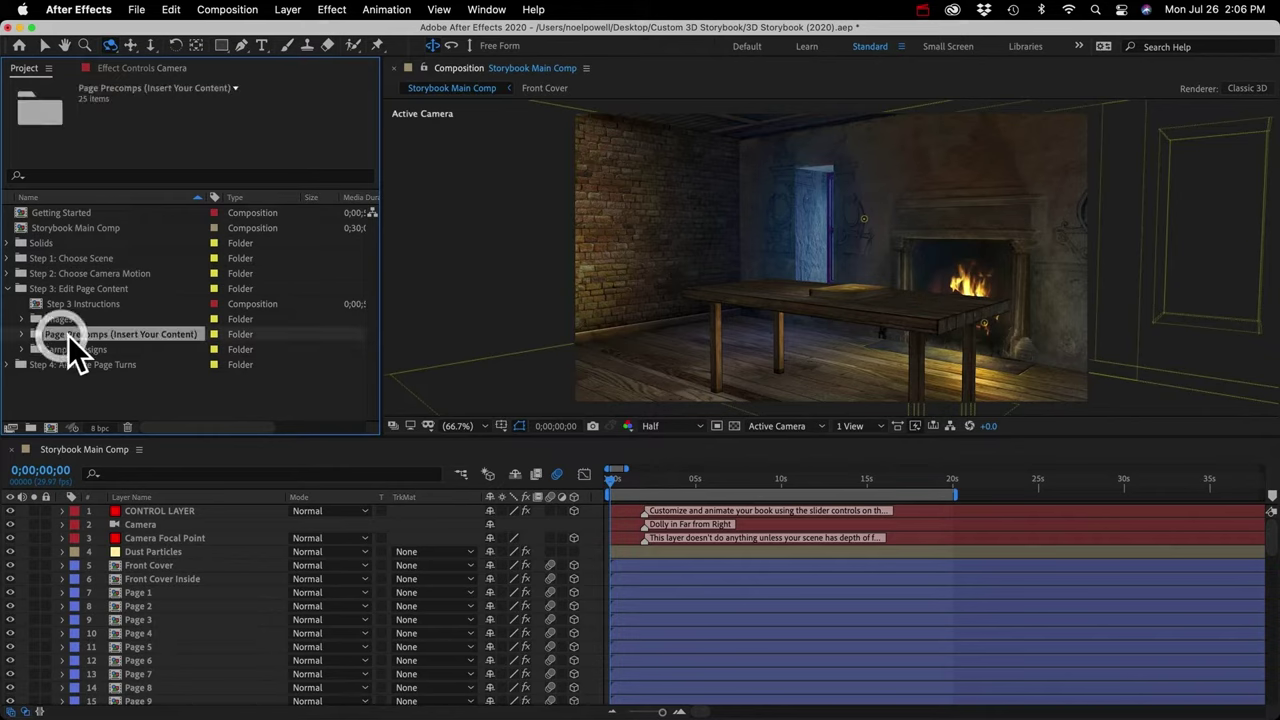
{"action": "left_click", "coordinate": [21, 334]}
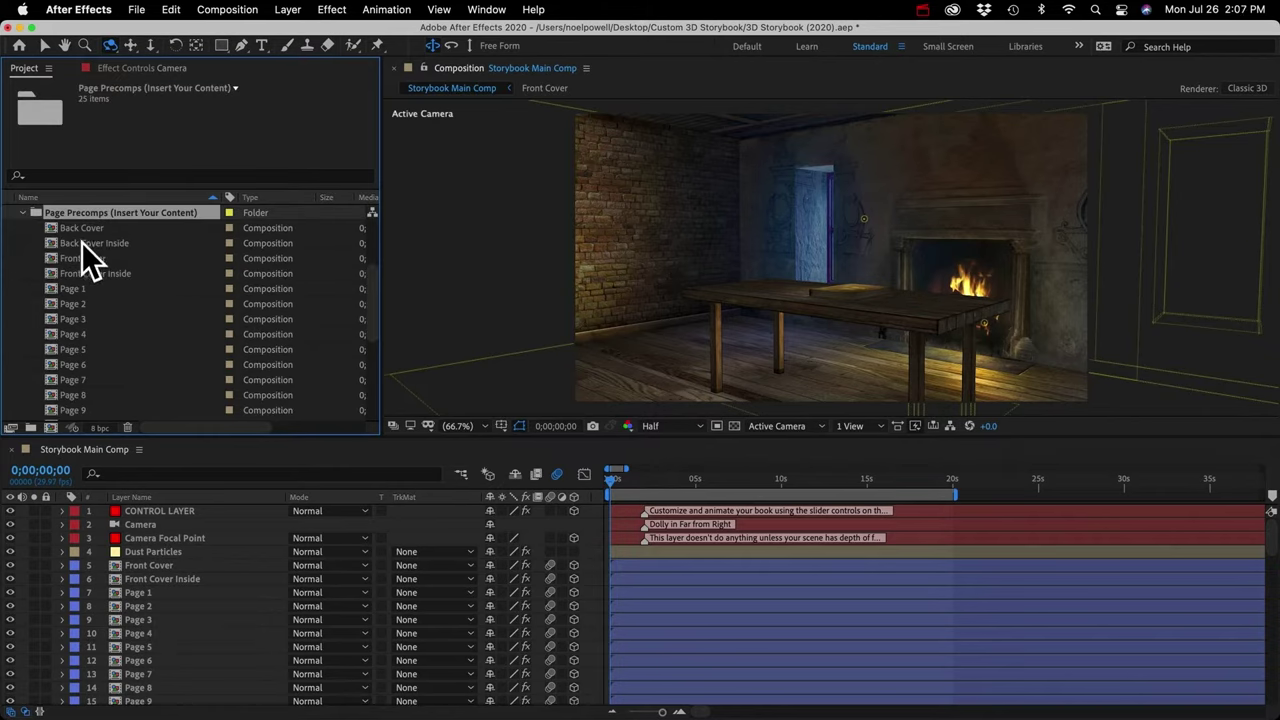
Review the cover and page precomps and compare them with the matching page layers in Storybook Main Comp
{"action": "scroll", "coordinate": [79, 293], "scroll_direction": "down", "scroll_amount": 5}
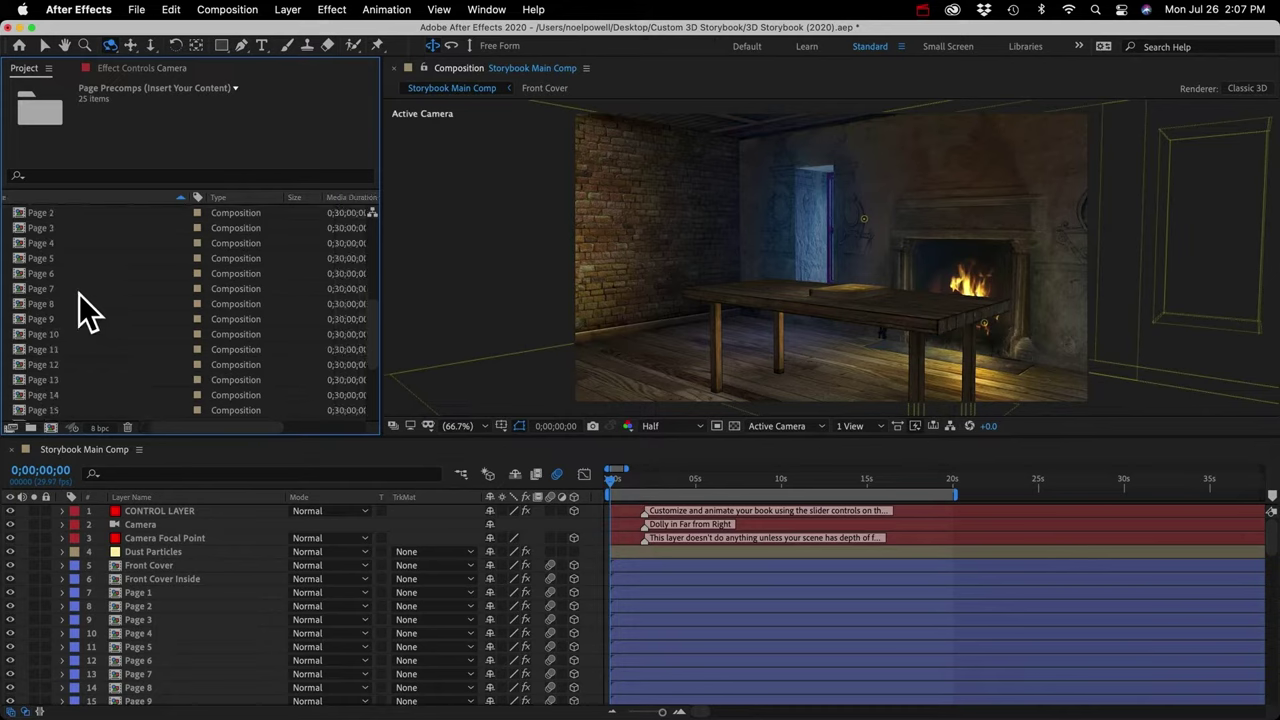
{"action": "scroll", "coordinate": [79, 293], "scroll_direction": "up", "scroll_amount": 3}
{"action": "scroll", "coordinate": [79, 293], "scroll_direction": "up", "scroll_amount": 2}
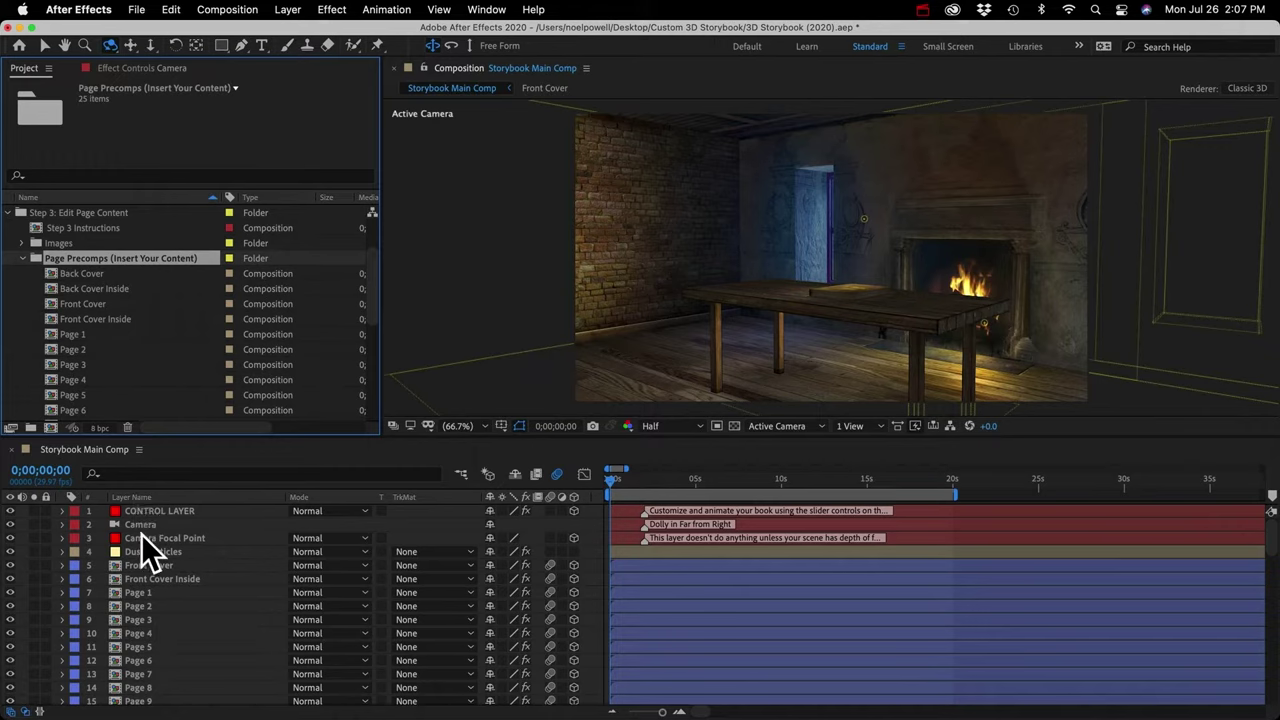
{"action": "scroll", "coordinate": [75, 234], "scroll_direction": "up", "scroll_amount": 2}
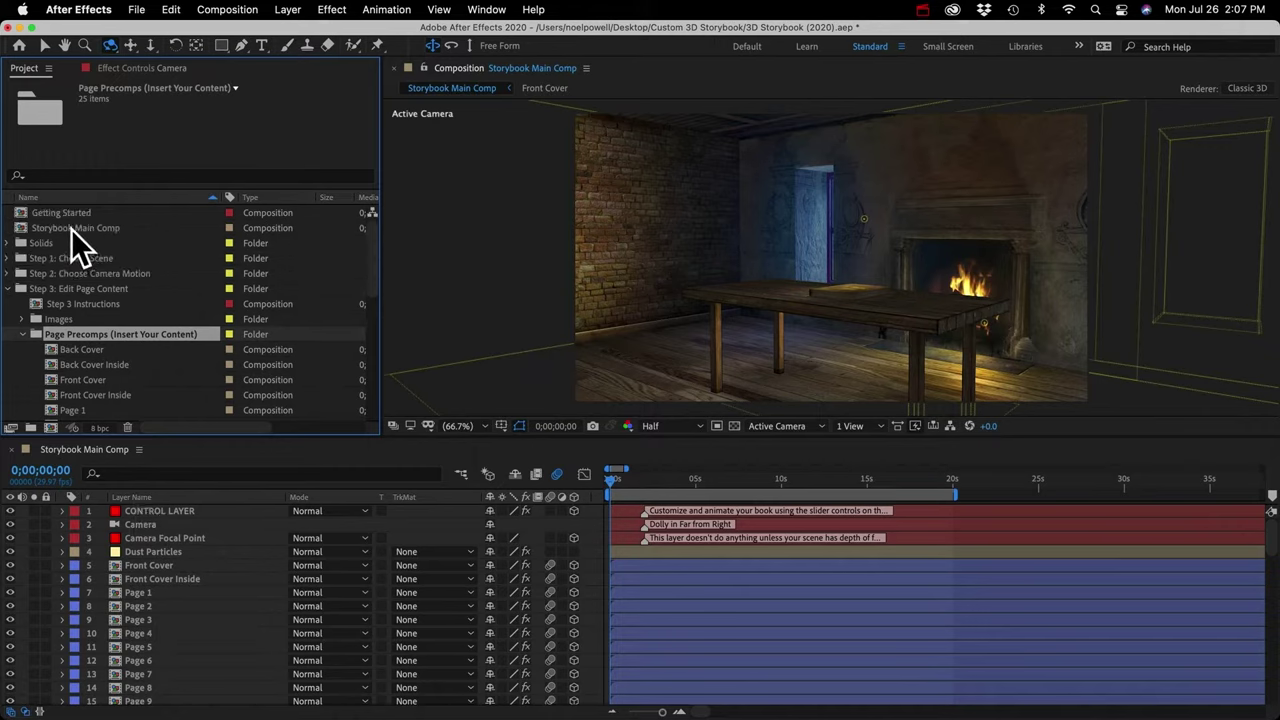
{"action": "left_click", "coordinate": [72, 229]}
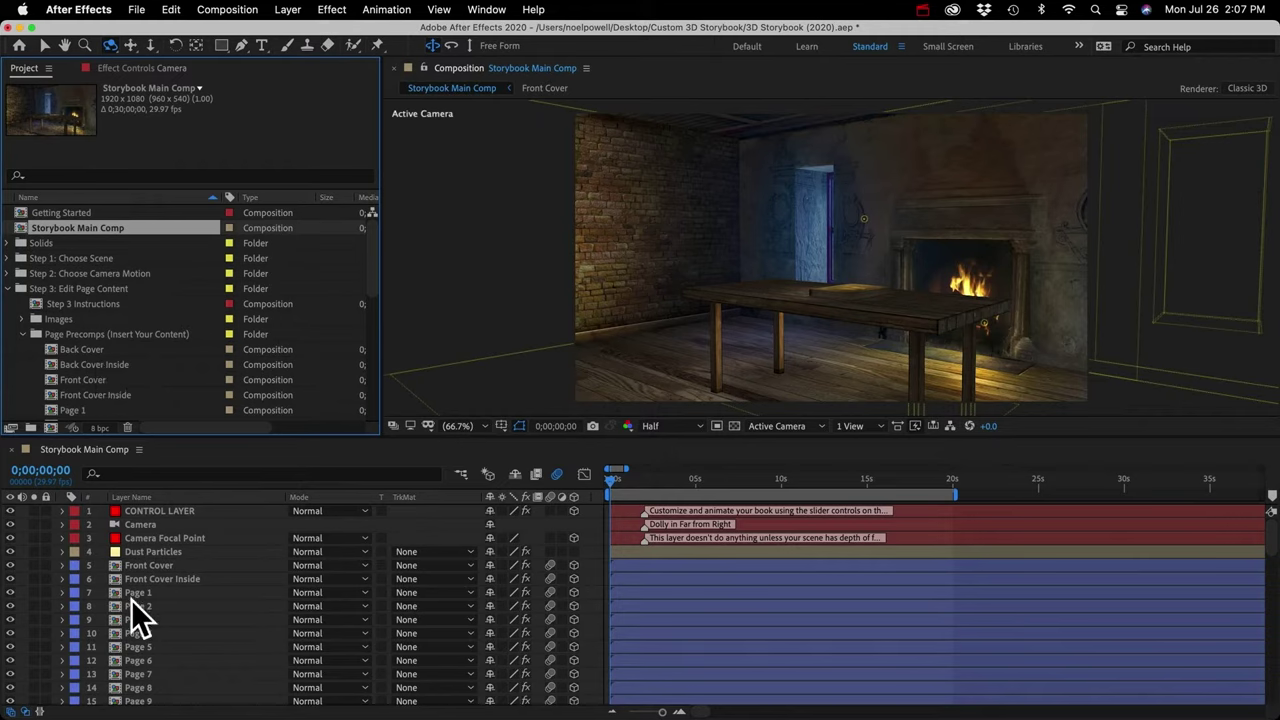
{"action": "scroll", "coordinate": [133, 599], "scroll_direction": "down", "scroll_amount": 4}
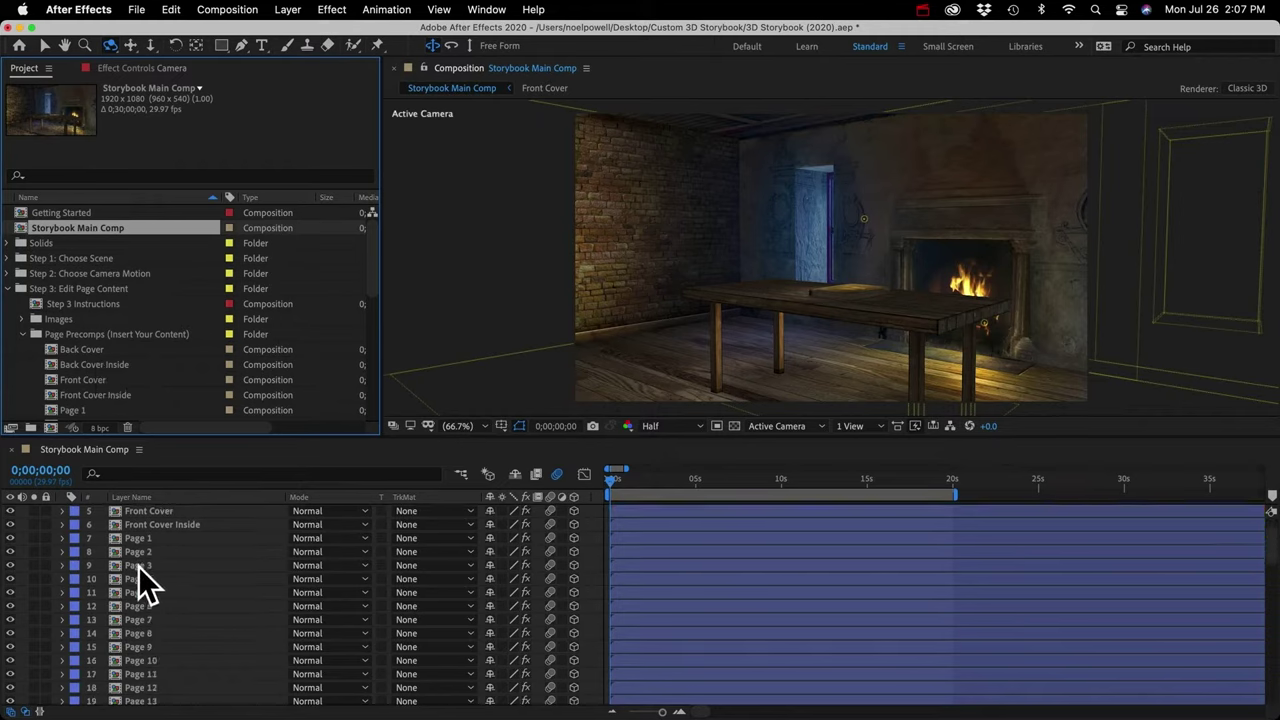
{"action": "left_click", "coordinate": [138, 566]}
{"action": "left_click", "coordinate": [138, 579]}
{"action": "left_click", "coordinate": [139, 592]}
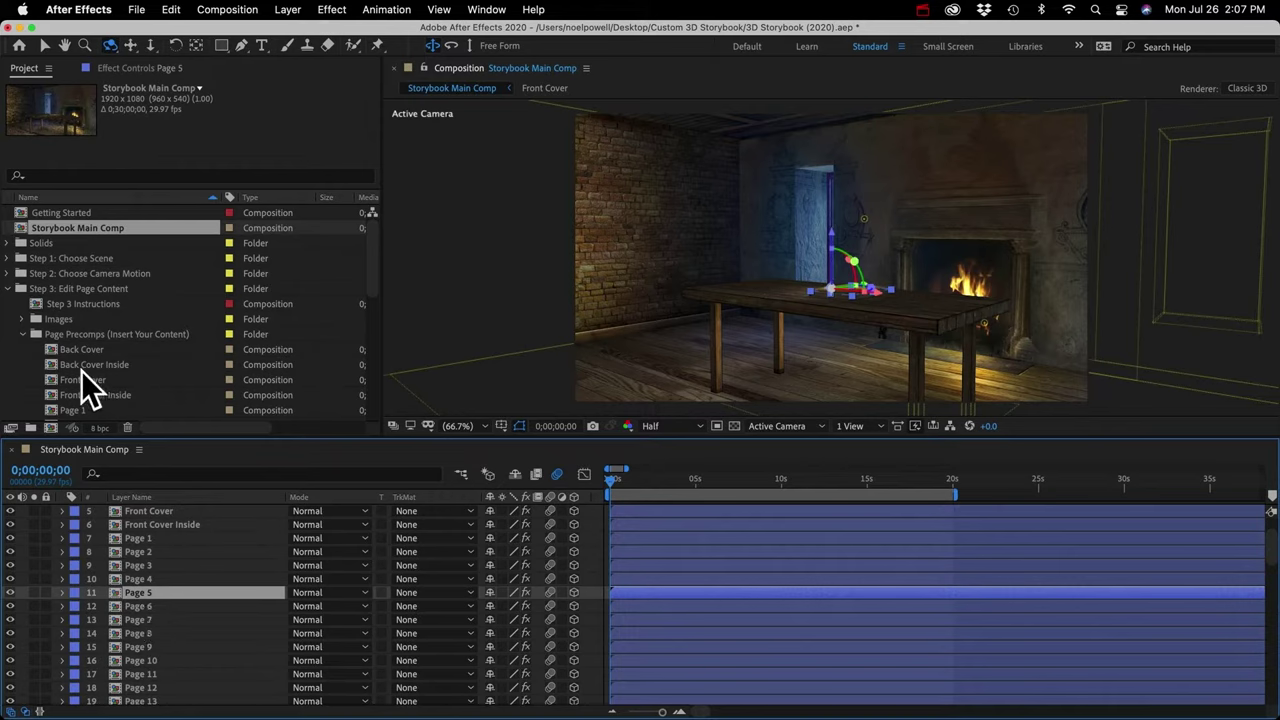
Open the Page 1 precomp and collapse the Page Precomps folder
{"action": "scroll", "coordinate": [79, 371], "scroll_direction": "down", "scroll_amount": 3}
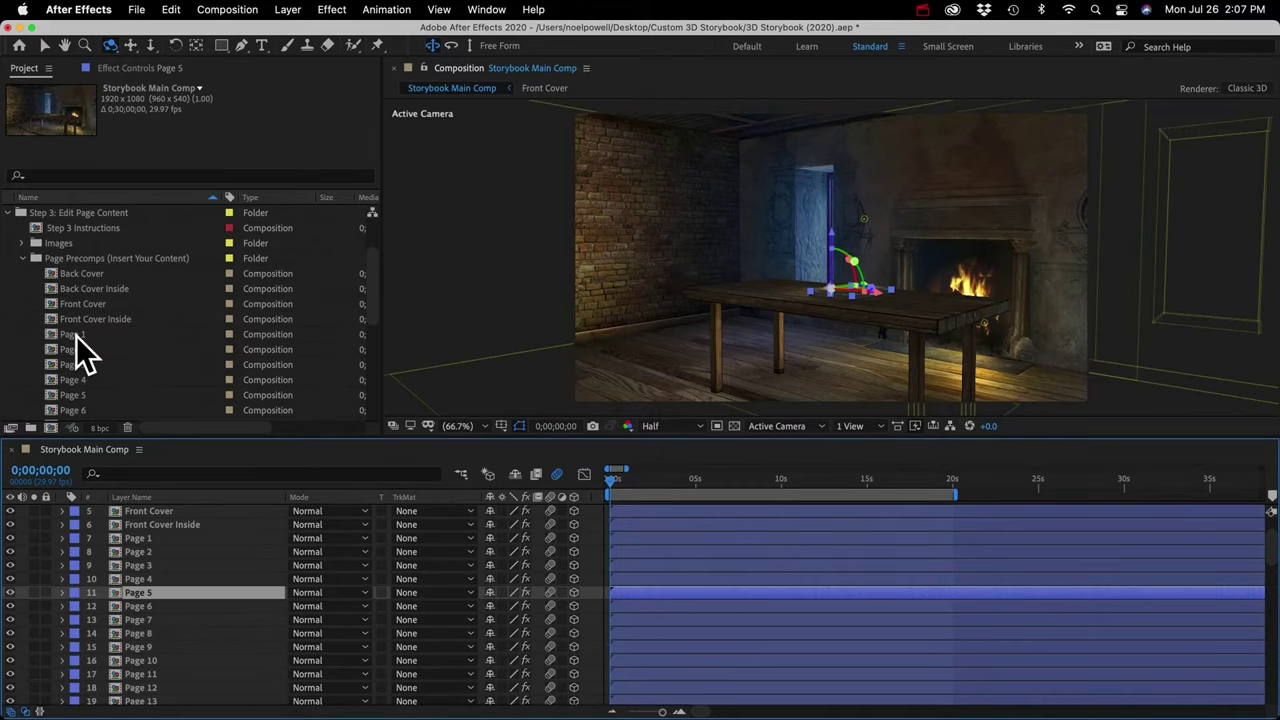
{"action": "double_click", "coordinate": [76, 335]}
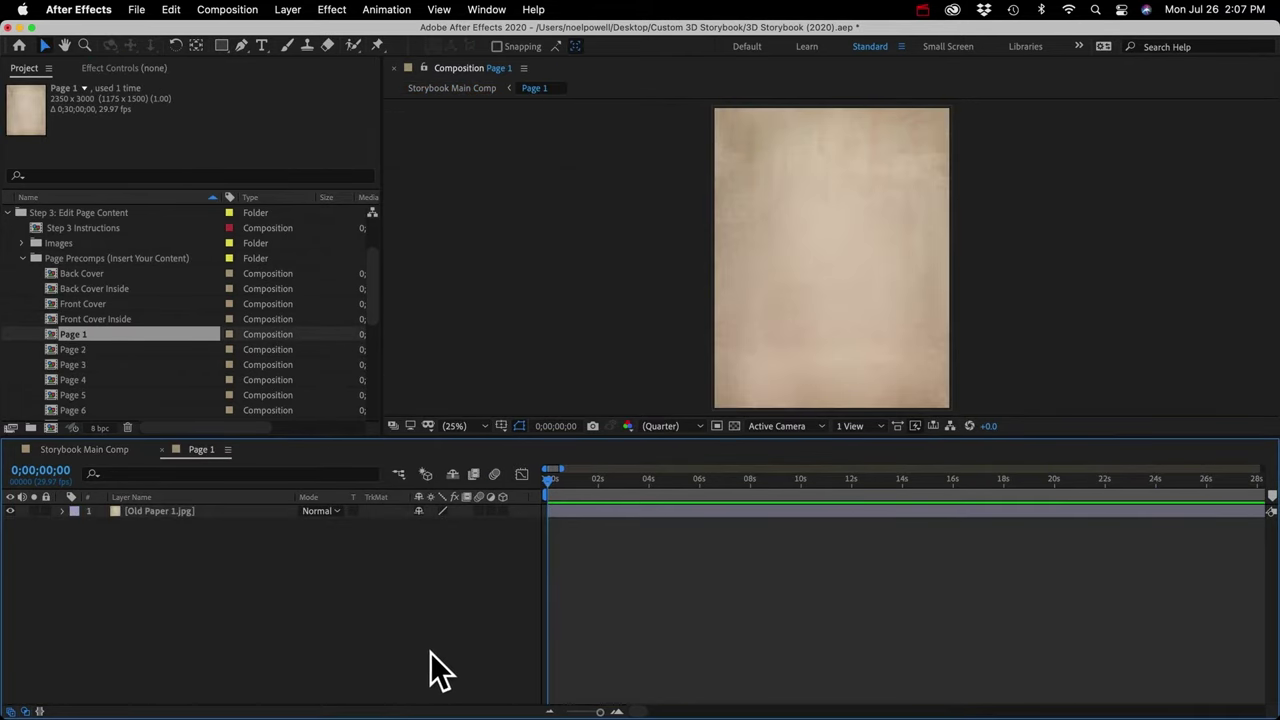
{"action": "left_click", "coordinate": [22, 258]}
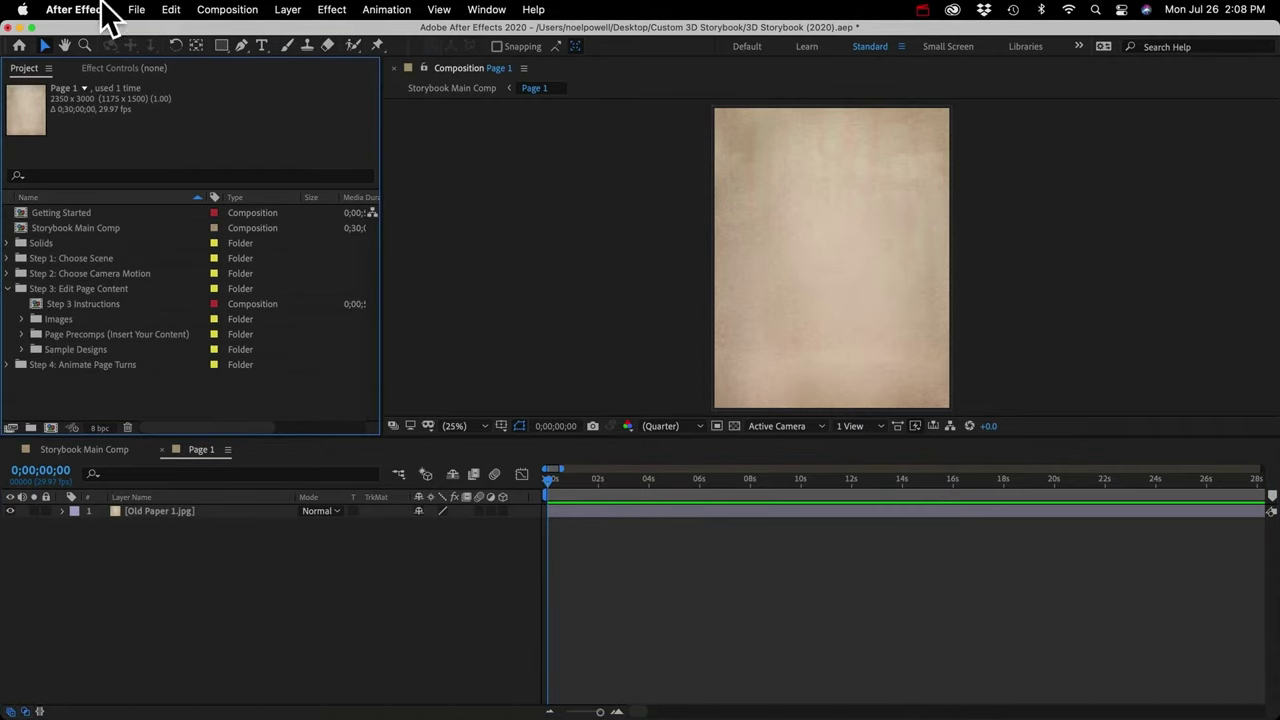
Import Stained Glass.png from the Elements folder and add it to Page 1 above the Old Paper 1.jpg layer
{"action": "left_click", "coordinate": [136, 10]}
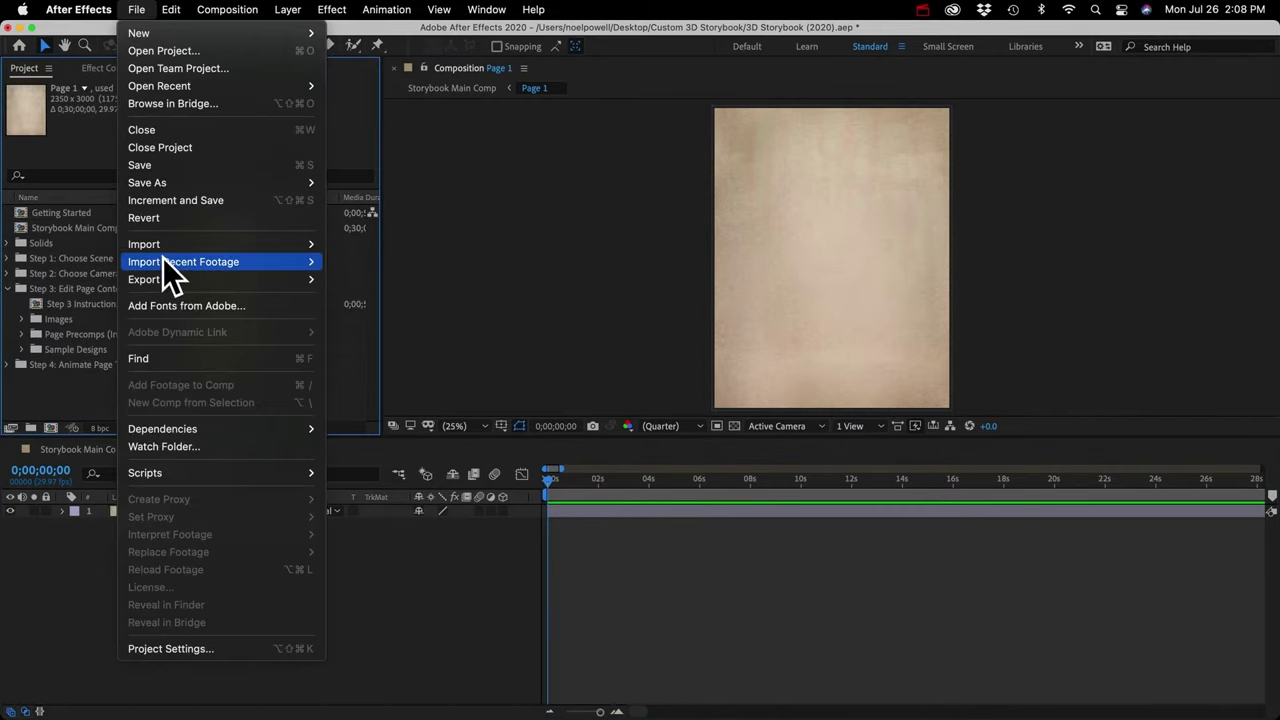
{"action": "mouse_move", "coordinate": [163, 248]}
{"action": "left_click", "coordinate": [343, 246]}
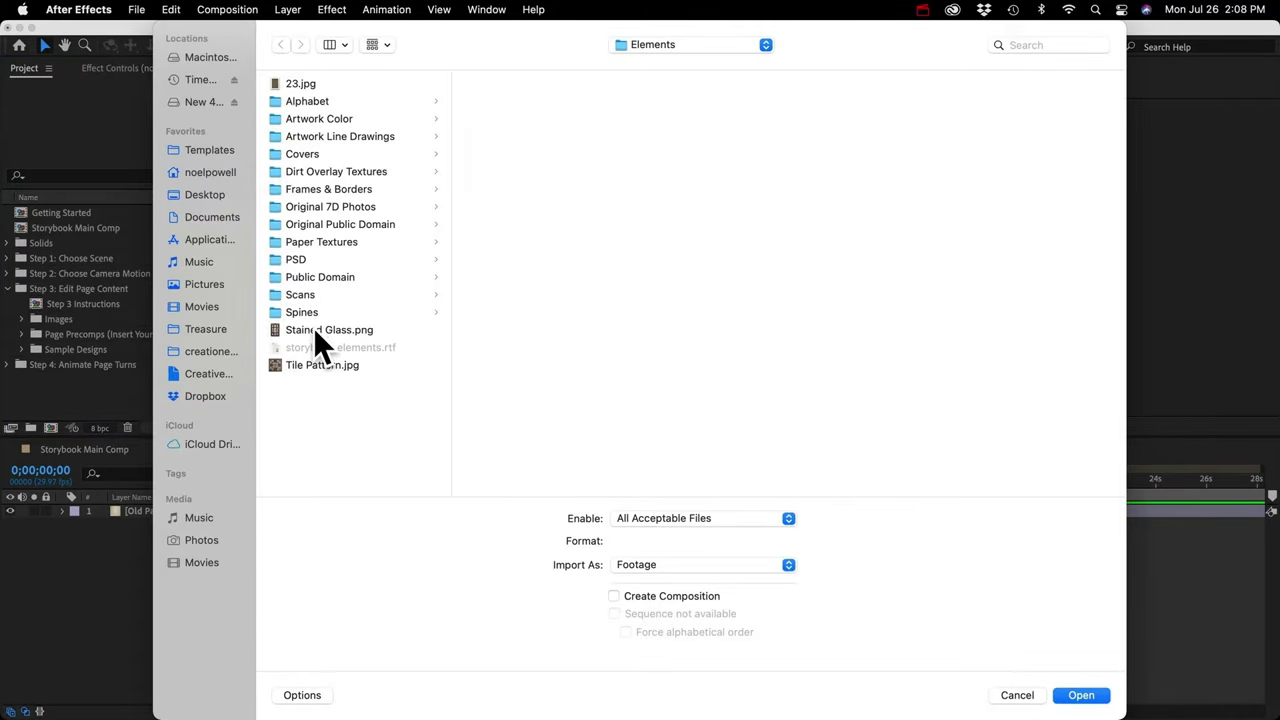
{"action": "left_click", "coordinate": [318, 330]}
{"action": "left_click", "coordinate": [1081, 695]}
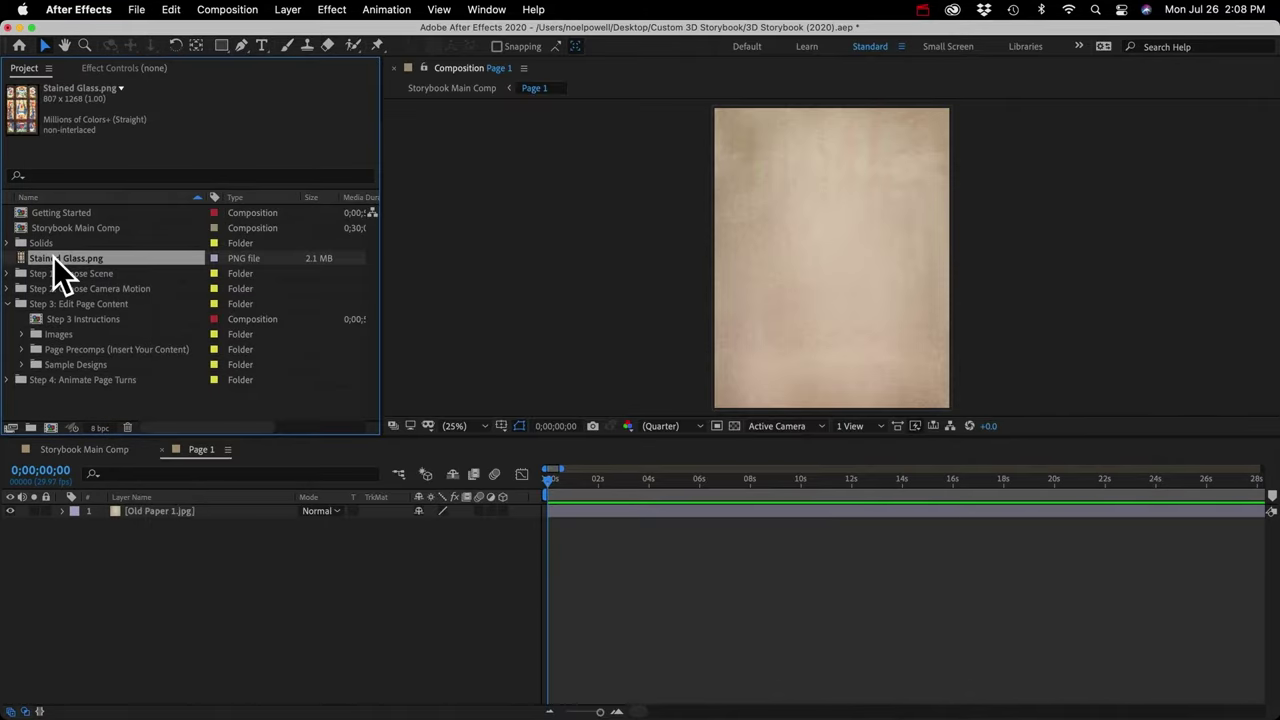
{"action": "left_click_drag", "start_coordinate": [53, 256], "coordinate": [153, 512]}
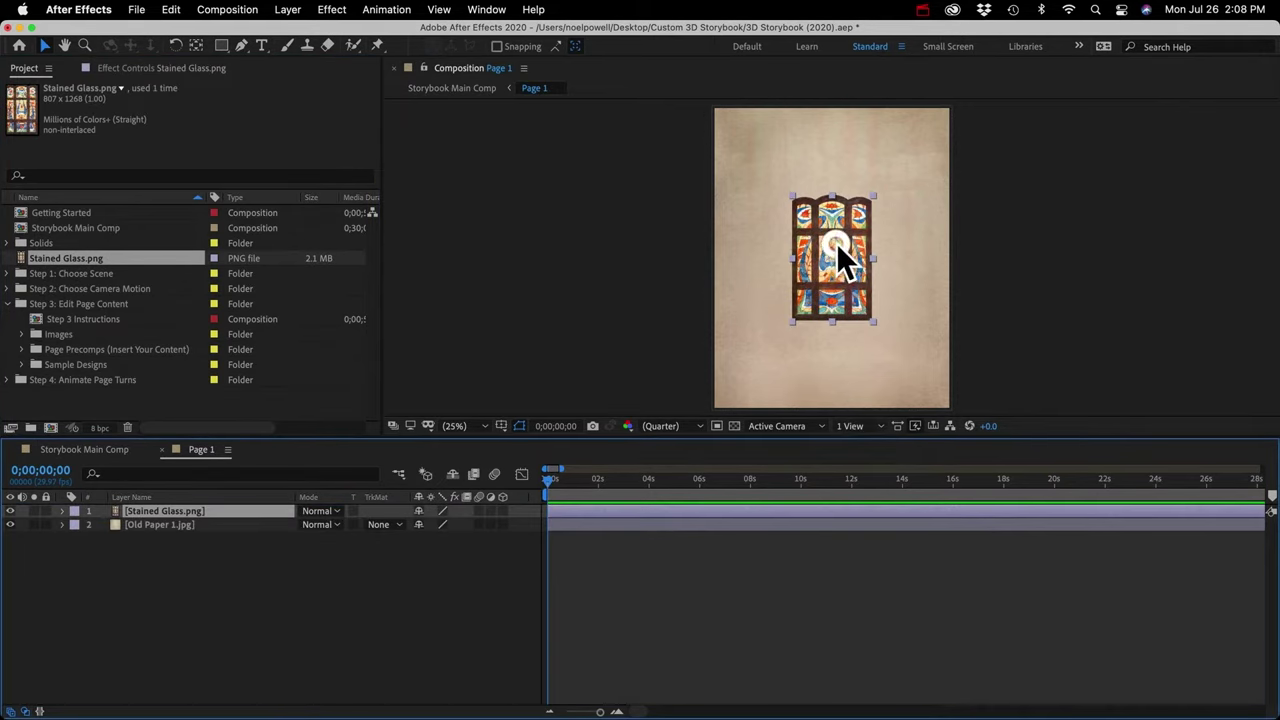
Scale the Stained Glass.png layer to 153% and move it near the page's center, at about 1183, 1548
{"action": "left_click_drag", "start_coordinate": [841, 255], "coordinate": [846, 222]}
{"action": "left_click", "coordinate": [62, 512]}
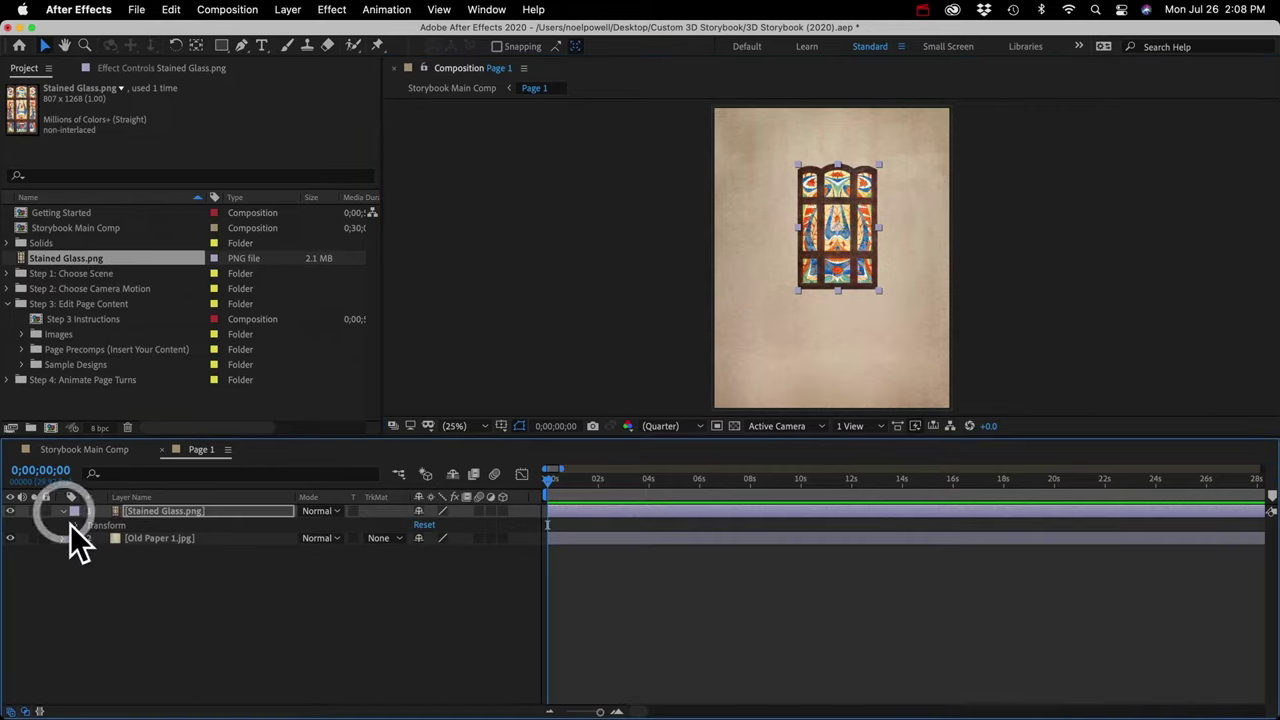
{"action": "left_click", "coordinate": [77, 525]}
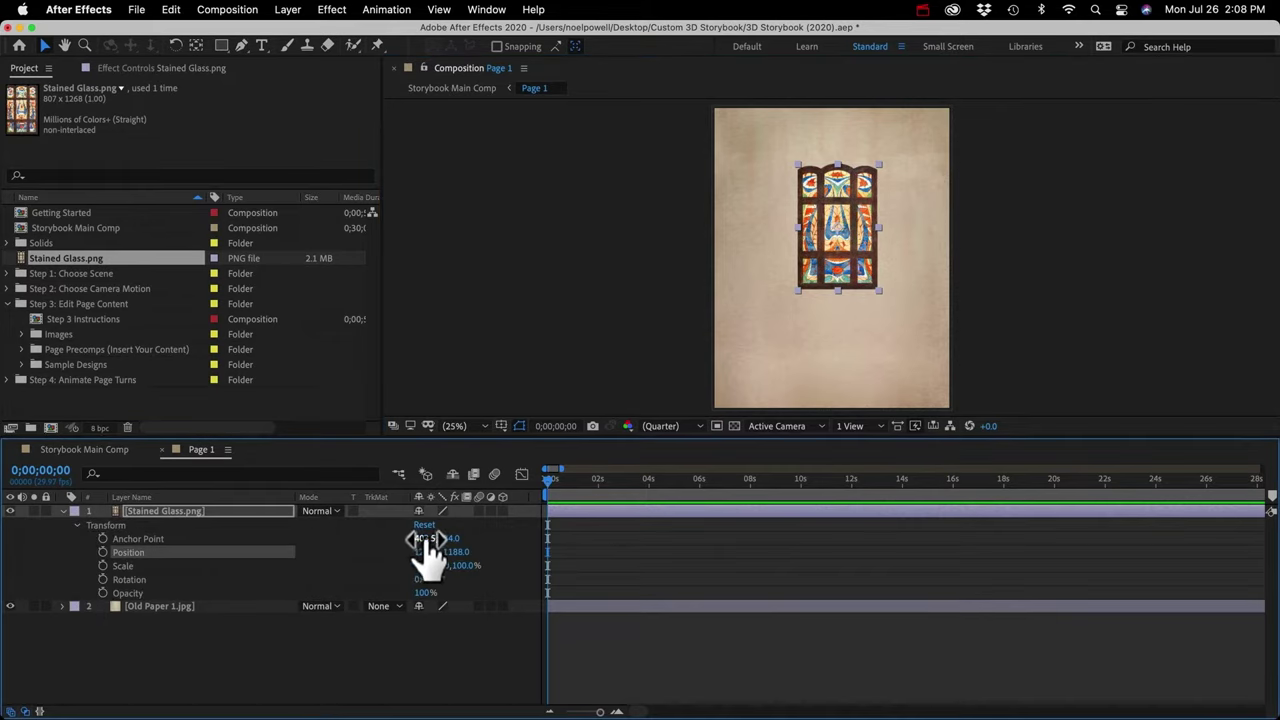
{"action": "left_click_drag", "start_coordinate": [432, 565], "coordinate": [483, 575]}
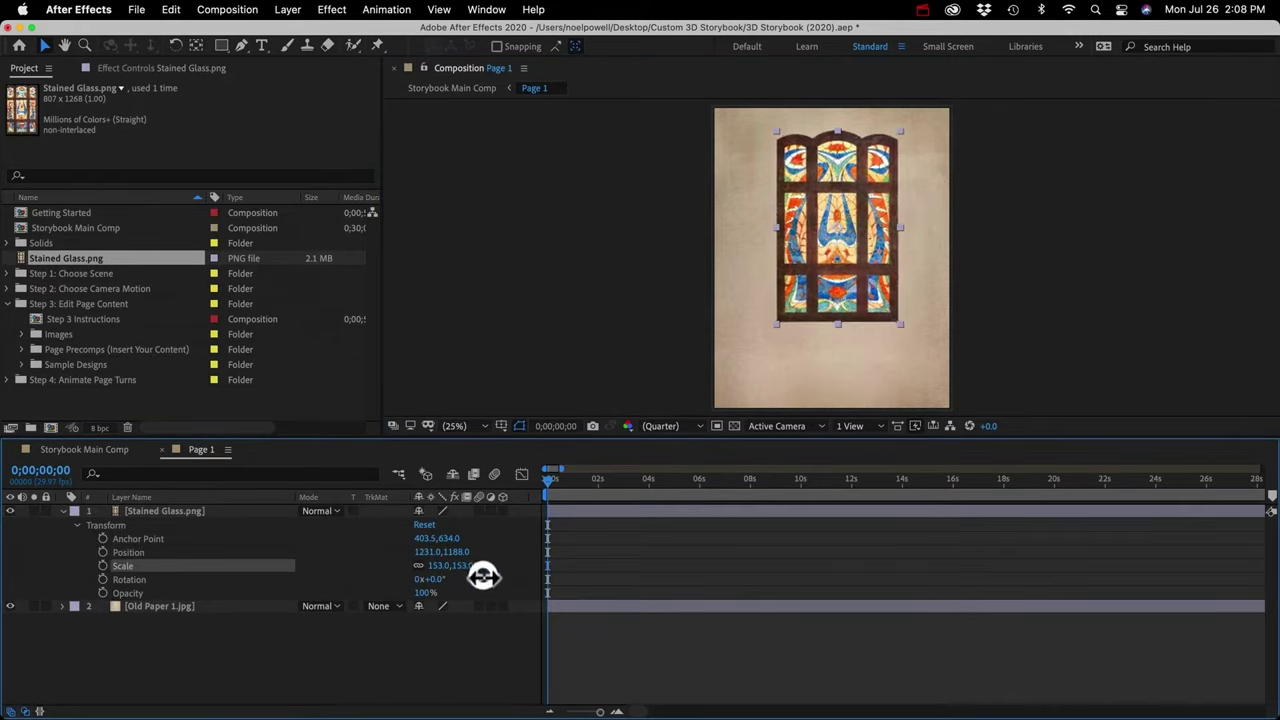
{"action": "left_click_drag", "start_coordinate": [836, 270], "coordinate": [826, 310]}
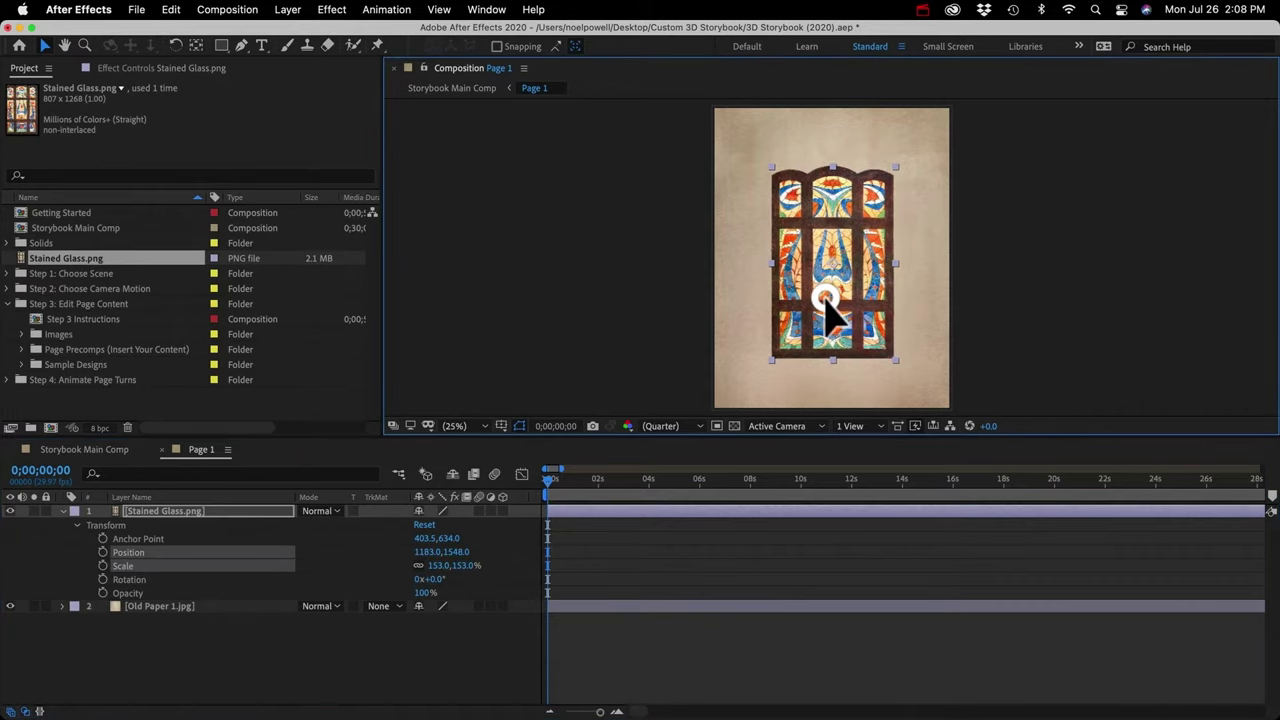
Set the Stained Glass.png layer's blending mode to Multiply, then collapse its properties and deselect it
{"action": "left_click", "coordinate": [330, 511]}
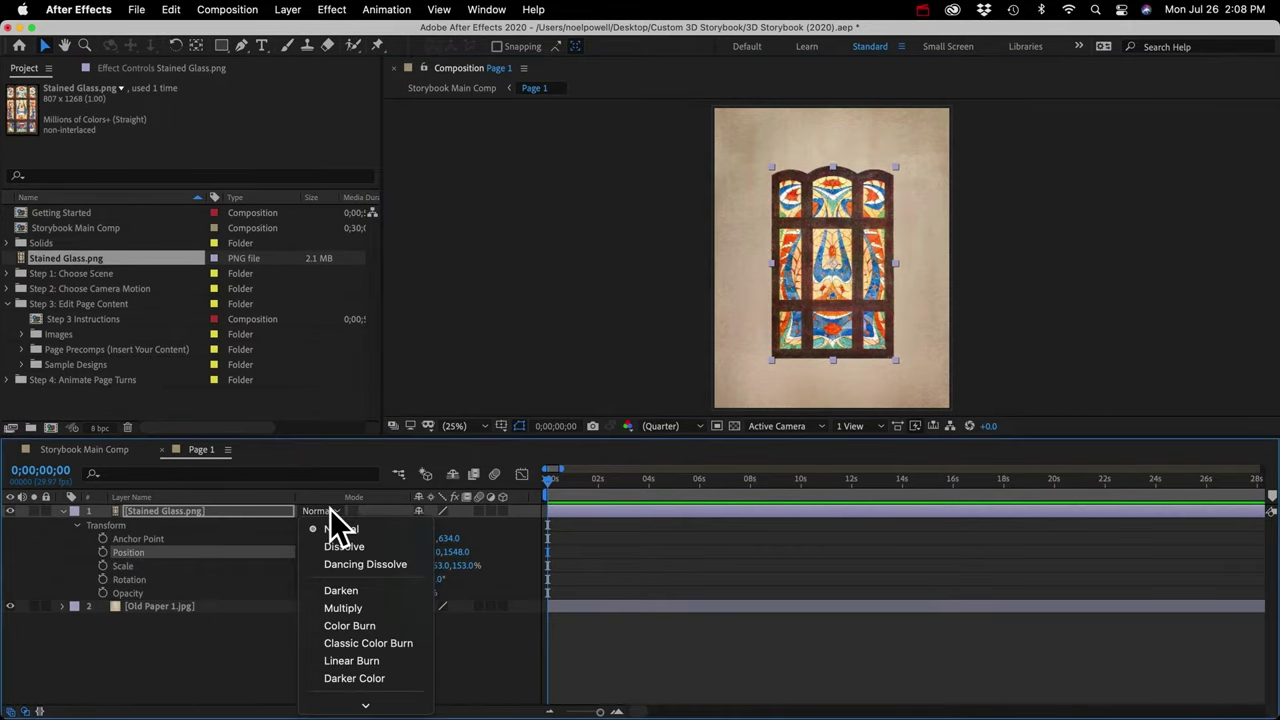
{"action": "left_click", "coordinate": [345, 604]}
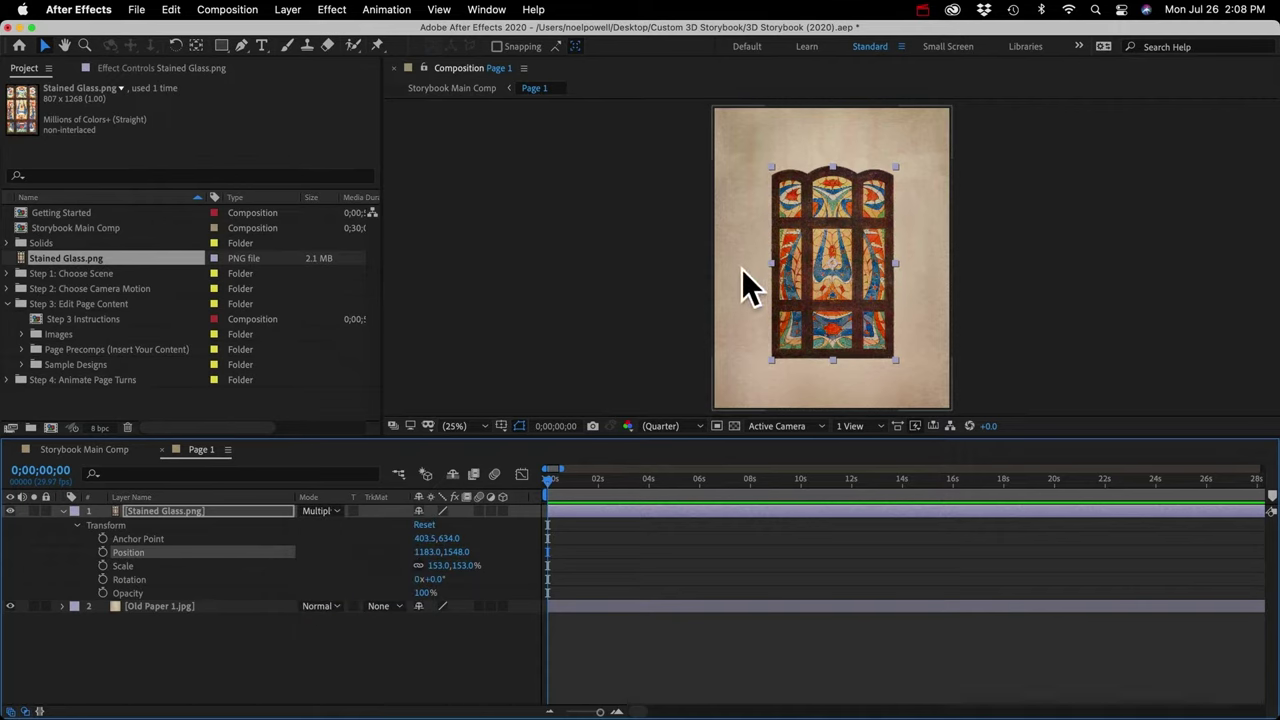
{"action": "left_click", "coordinate": [63, 512]}
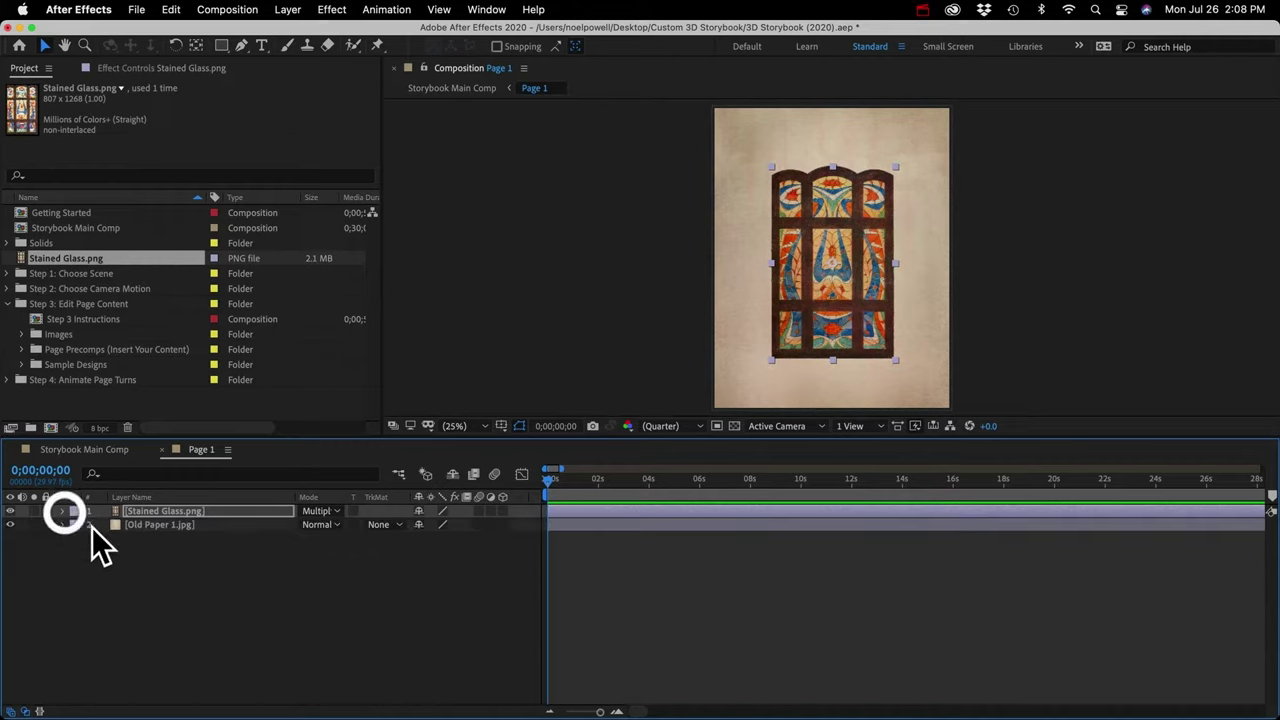
{"action": "left_click", "coordinate": [213, 655]}
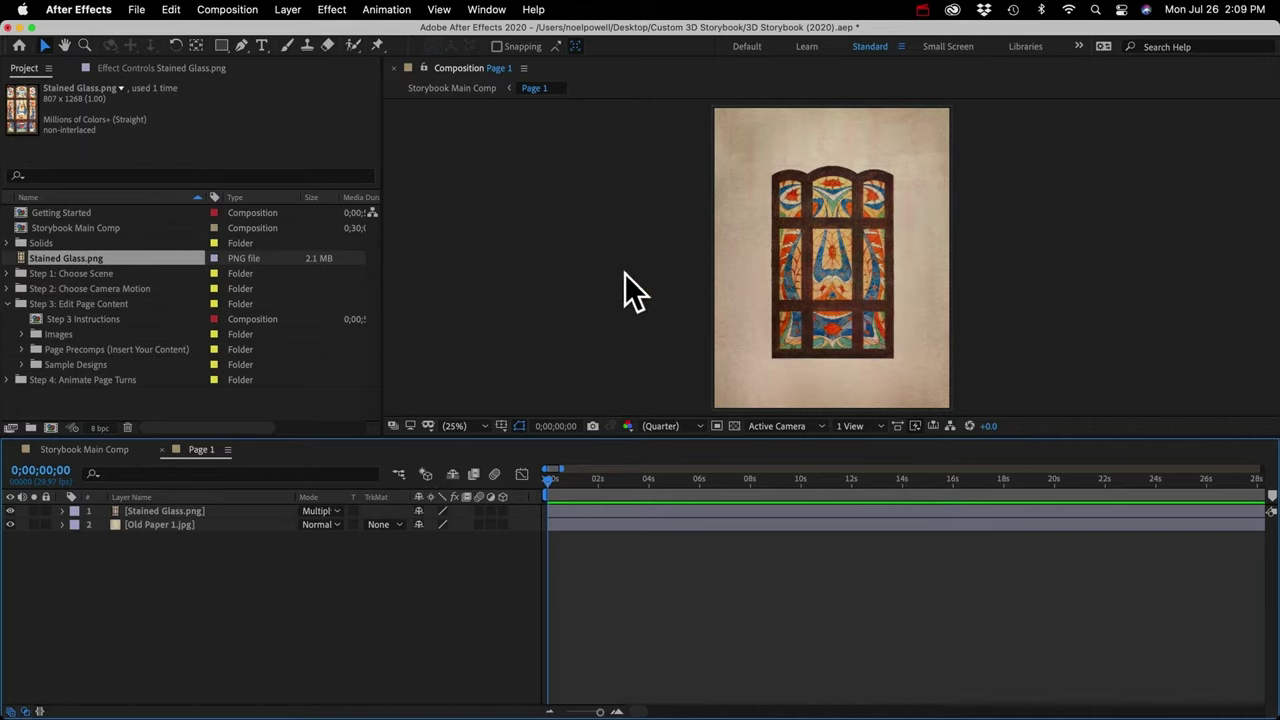
Select the Images folder and close the Page 1 composition to return to Storybook Main Comp
{"action": "left_click", "coordinate": [53, 335]}
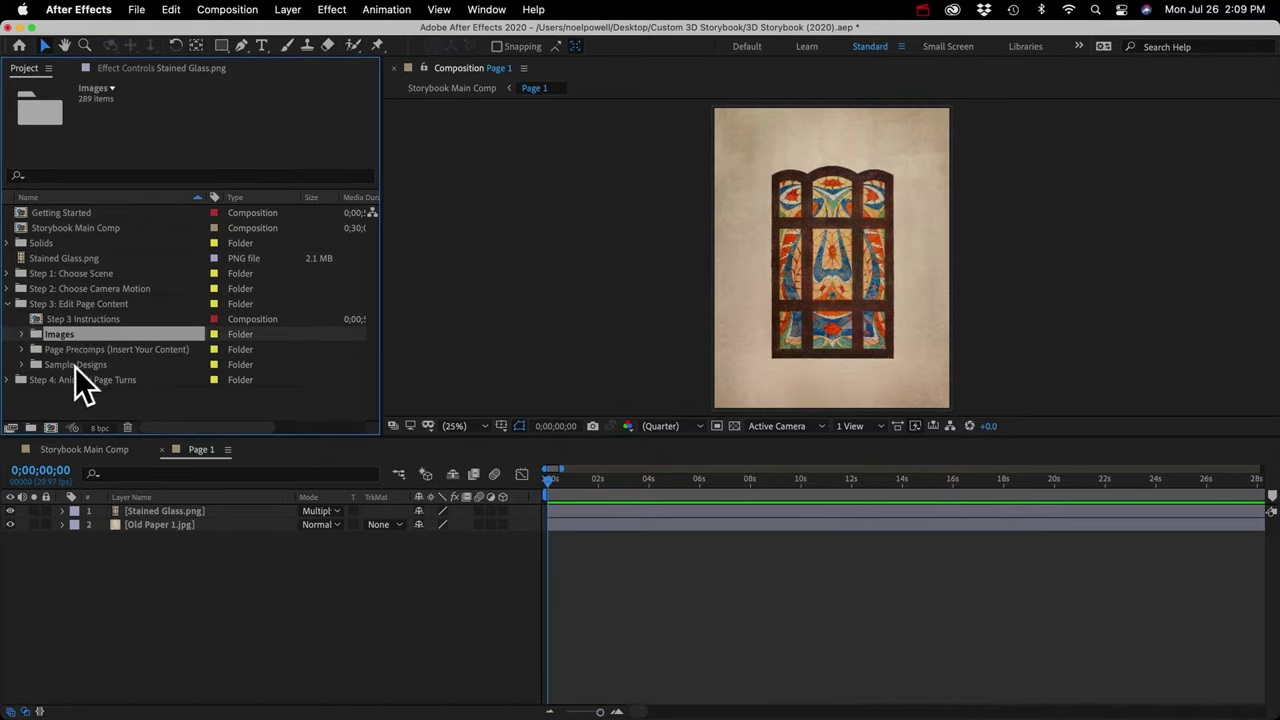
{"action": "key", "text": "super+w"}
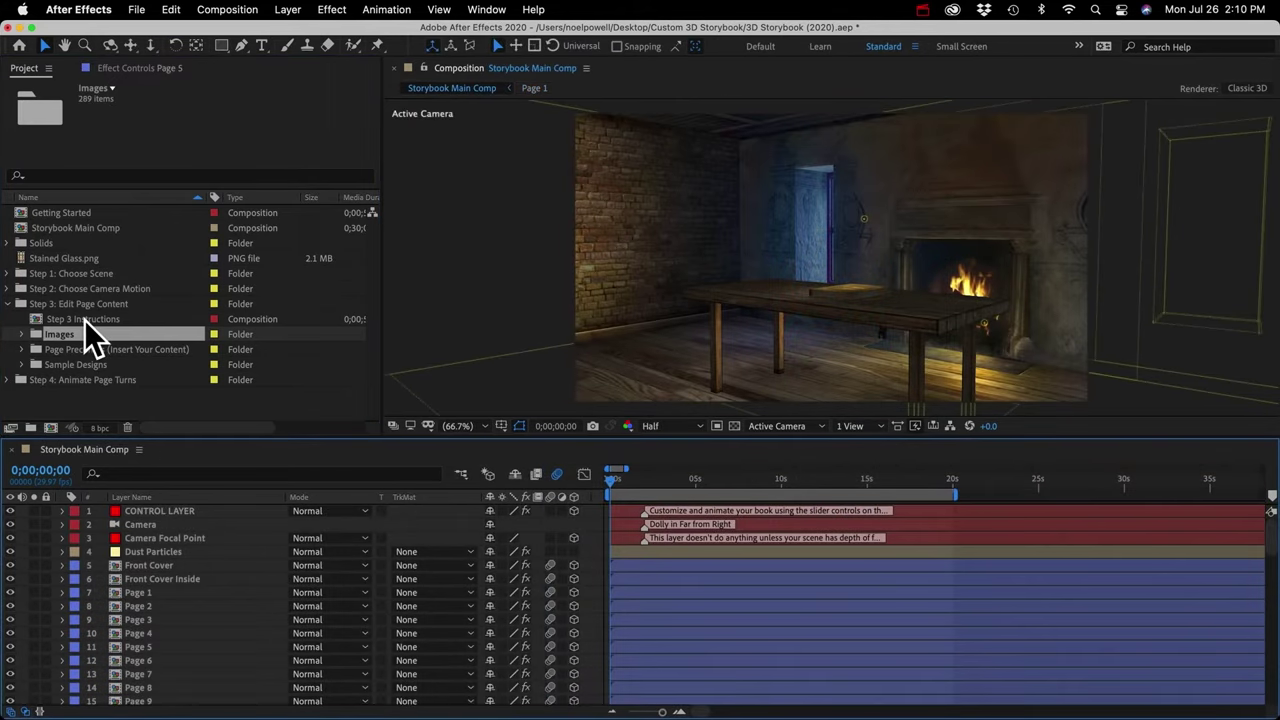
Locate the Step 3 Instructions composition, then expand the Step 2 folder and select Step 2 Instructions
{"action": "left_click", "coordinate": [97, 305]}
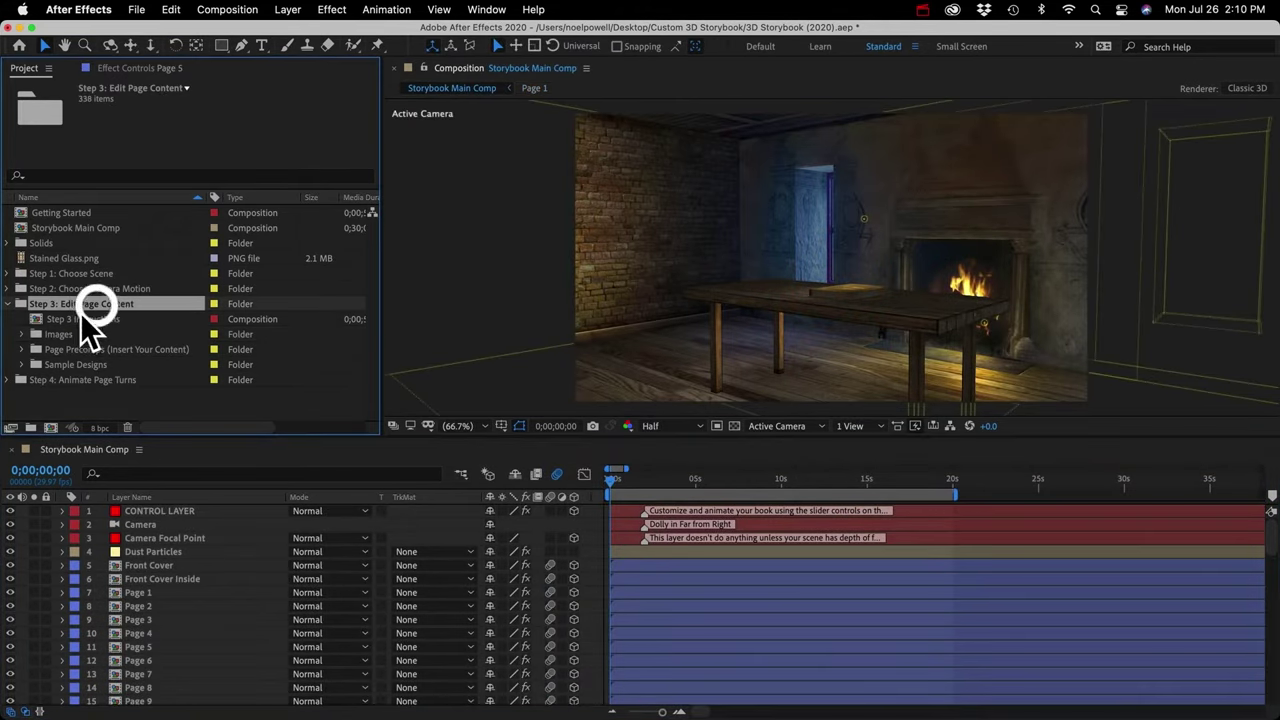
{"action": "left_click", "coordinate": [55, 319]}
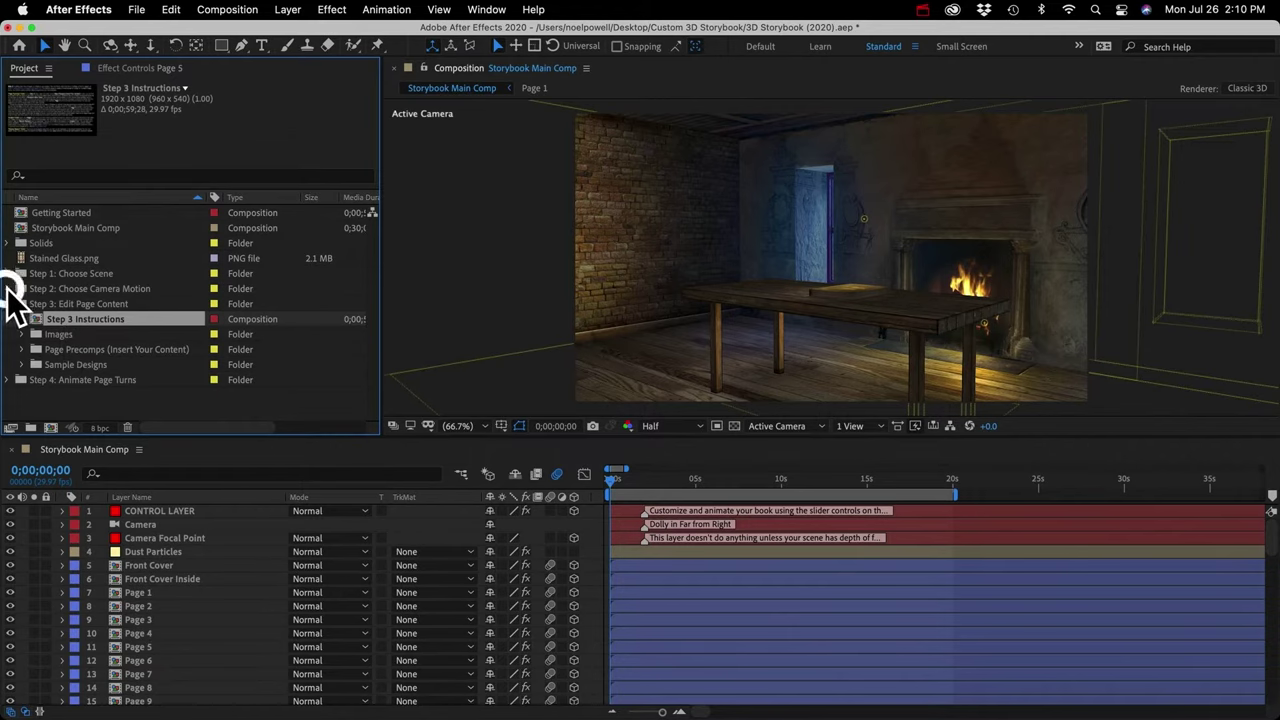
{"action": "left_click", "coordinate": [8, 288]}
{"action": "left_click", "coordinate": [84, 304]}
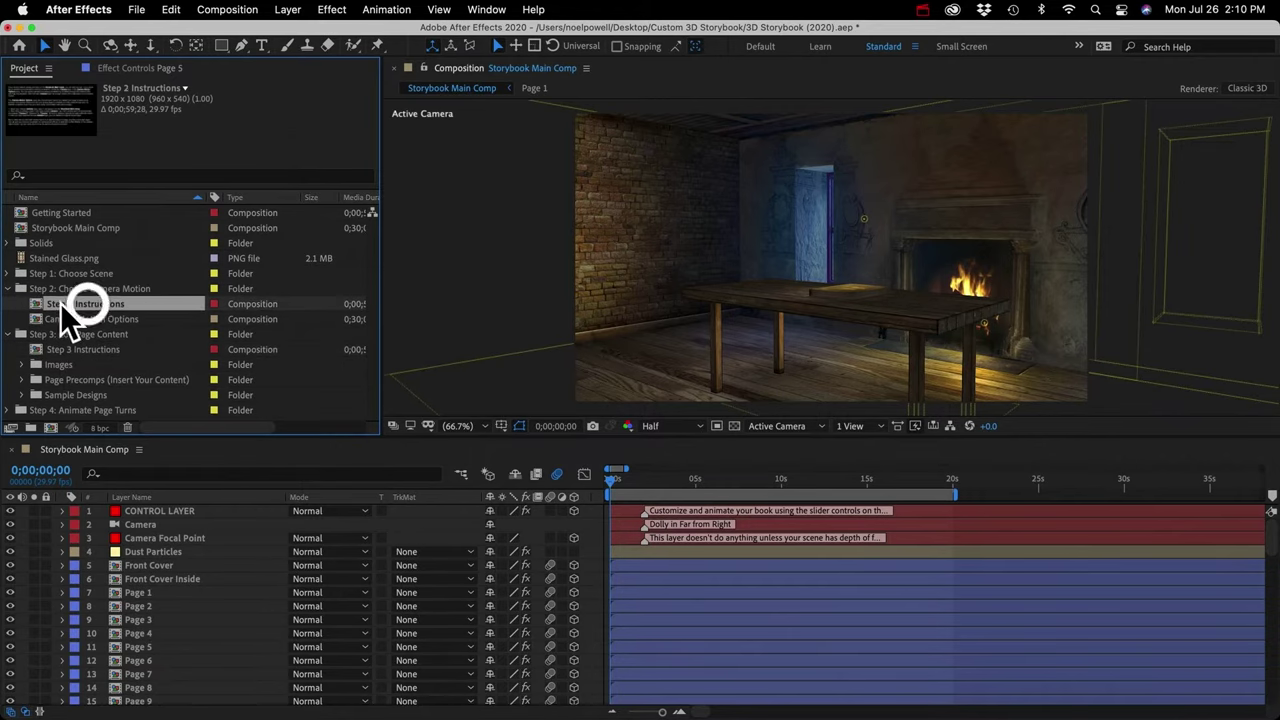
Open the Step 3 Instructions composition, read its page precomp and image notes, and close it
{"action": "double_click", "coordinate": [87, 347]}
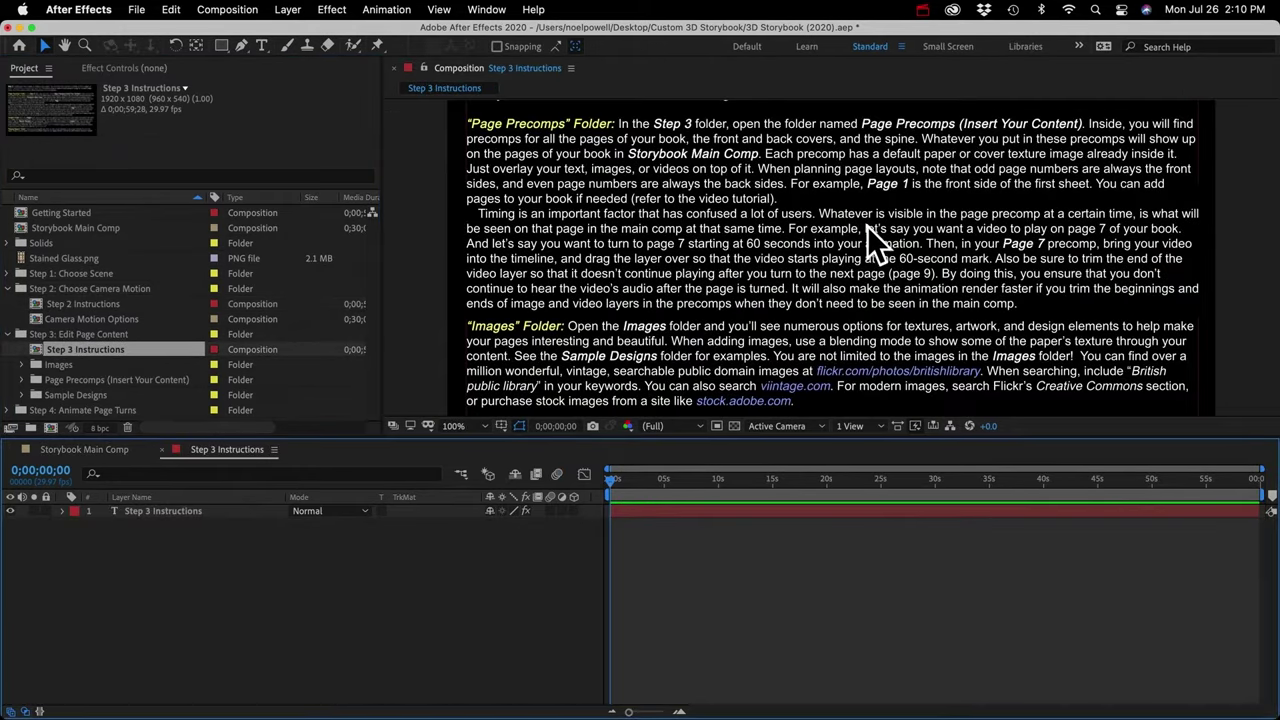
{"action": "key", "text": "super+w"}
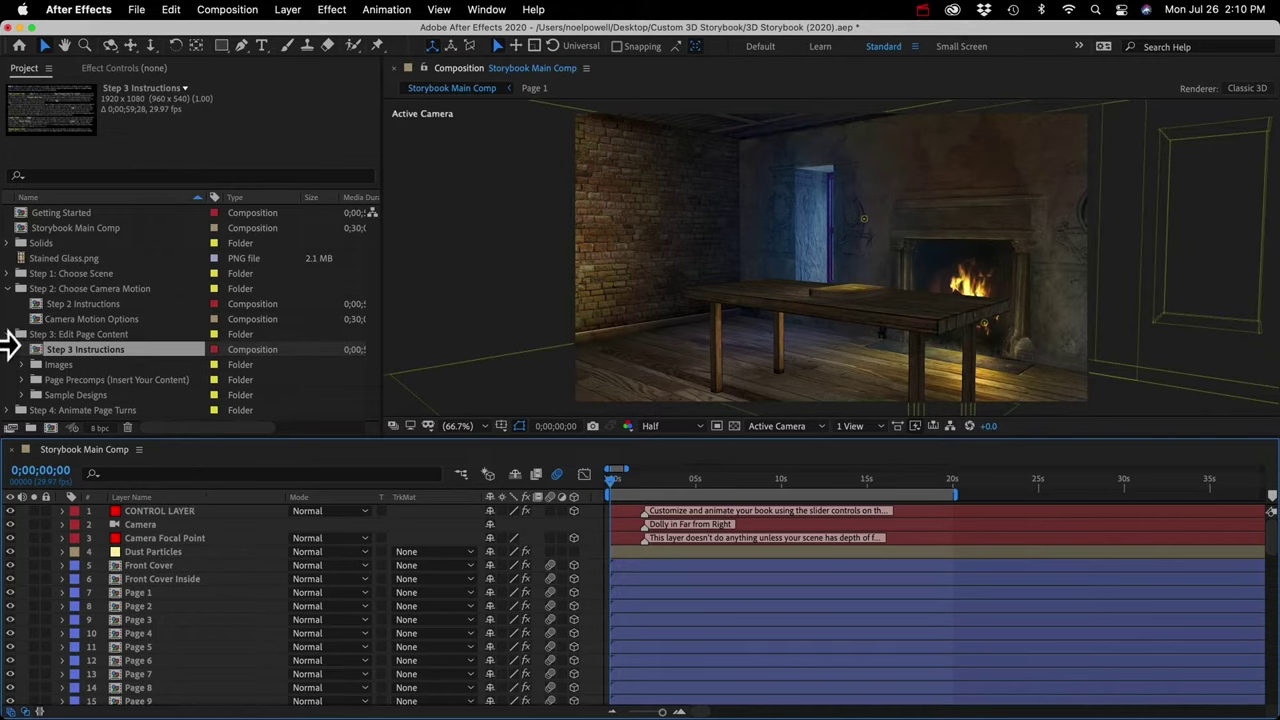
Browse the Images subfolders, preview Construction Paper Orange.jpg in Paper Textures, and collapse the folders again
{"action": "left_click", "coordinate": [36, 364]}
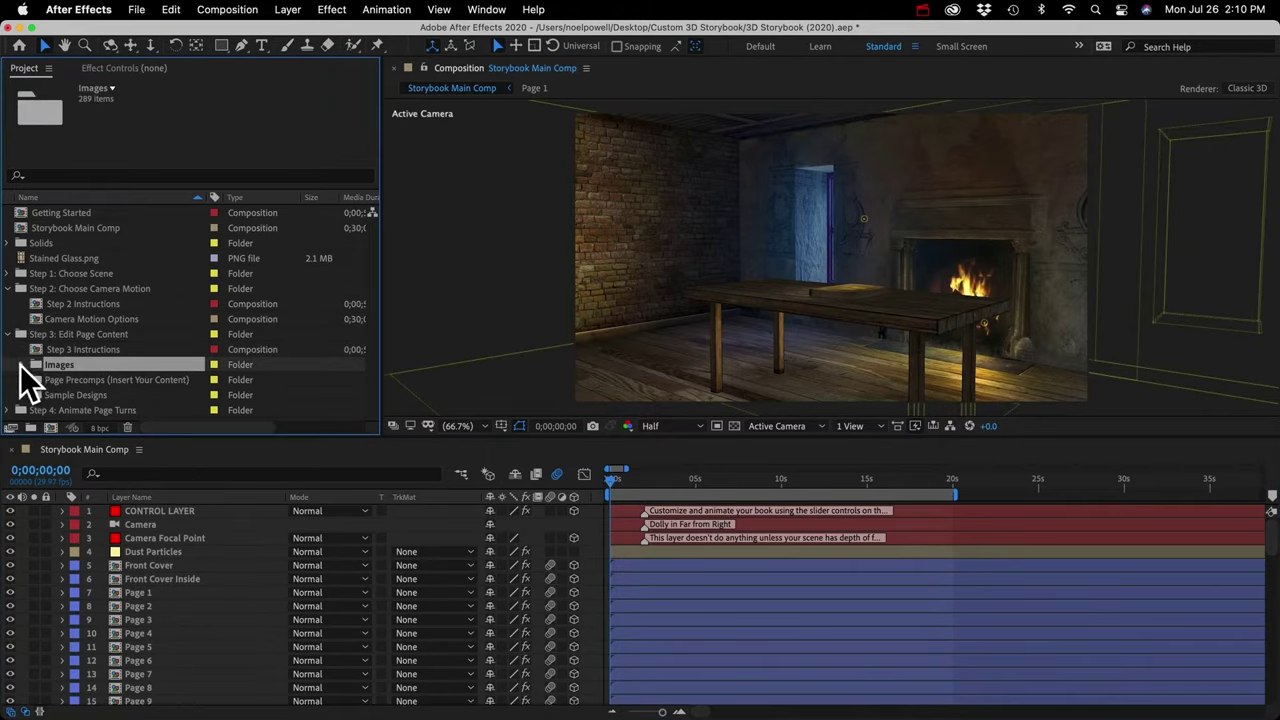
{"action": "left_click", "coordinate": [22, 364]}
{"action": "scroll", "coordinate": [68, 367], "scroll_direction": "down", "scroll_amount": 3}
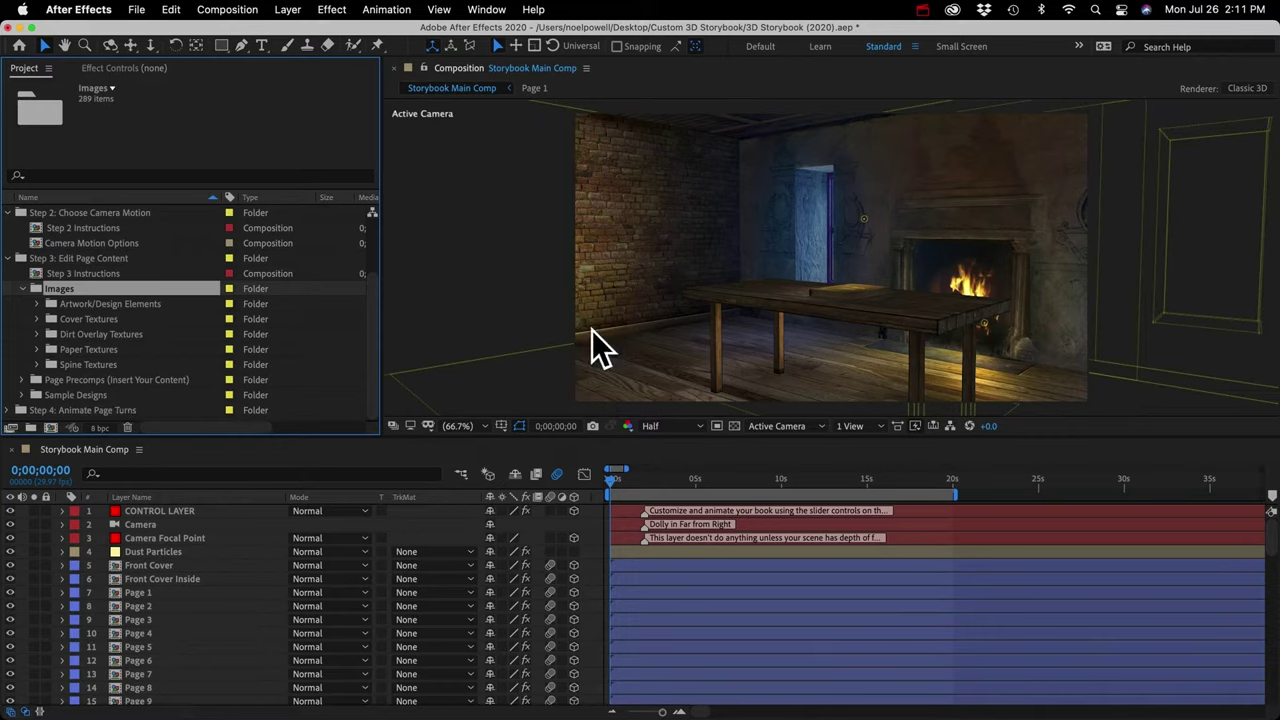
{"action": "left_click", "coordinate": [89, 320]}
{"action": "left_click", "coordinate": [84, 349]}
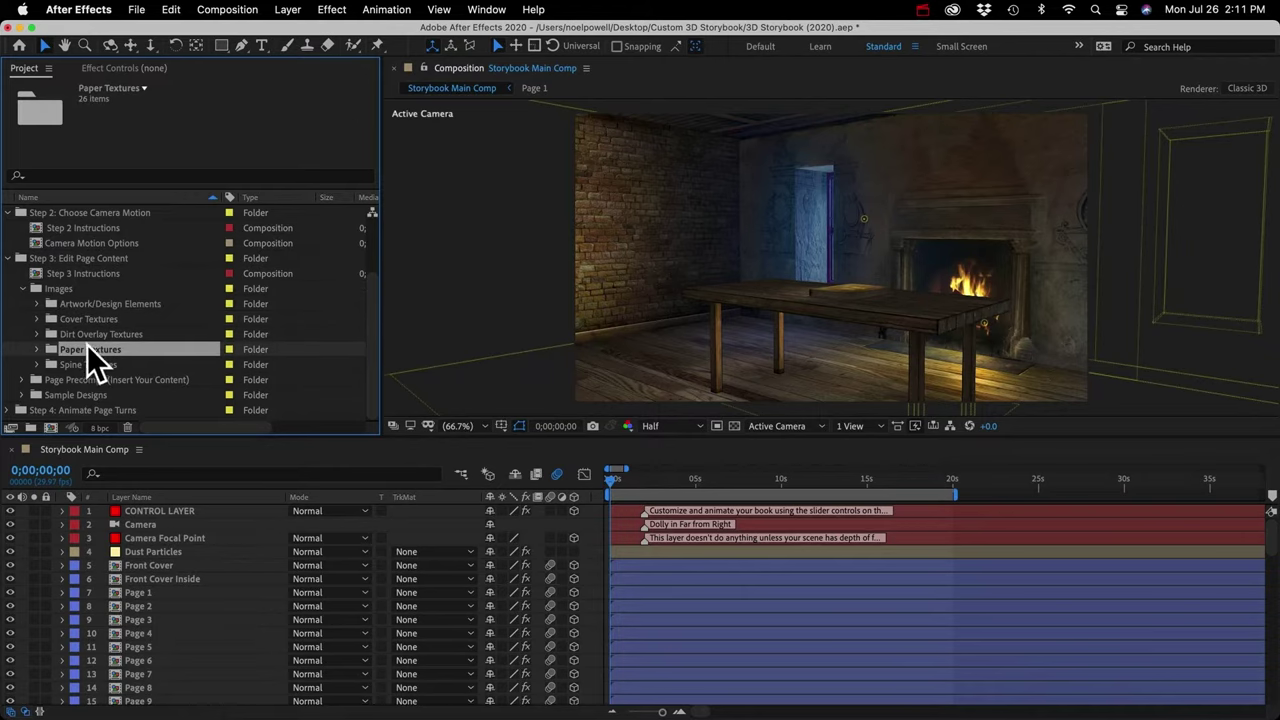
{"action": "left_click", "coordinate": [37, 349]}
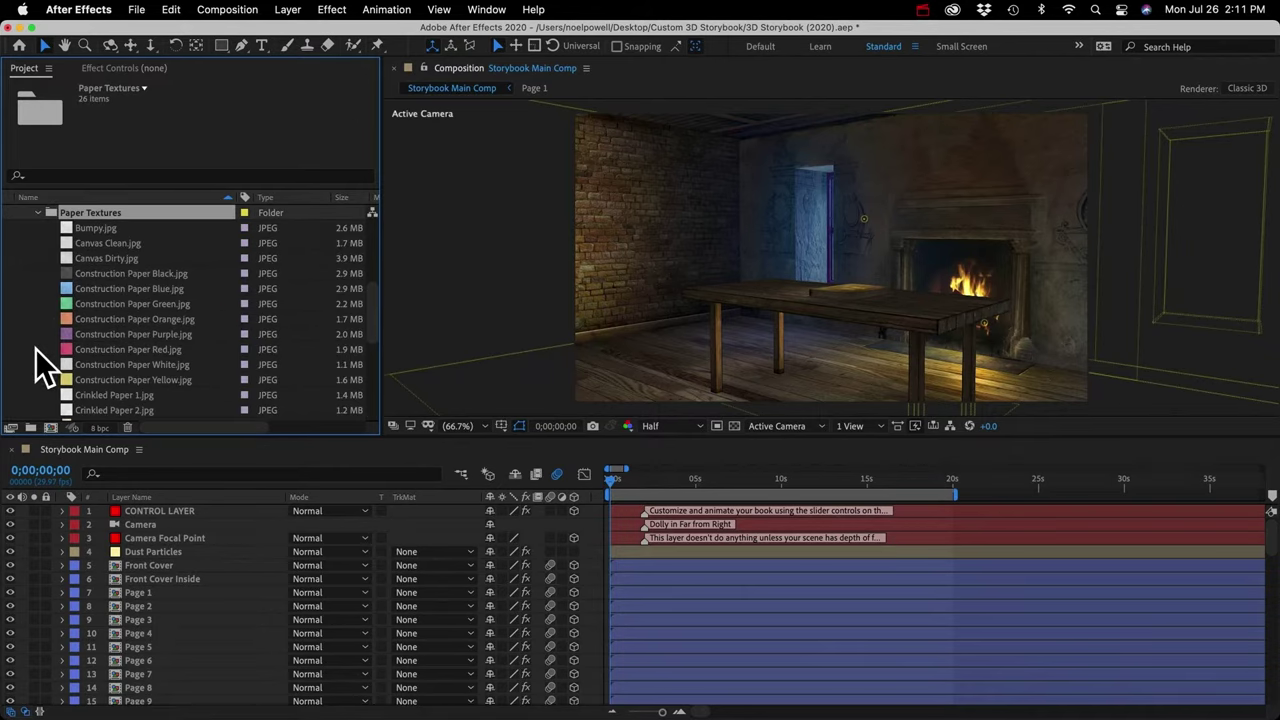
{"action": "left_click", "coordinate": [122, 318]}
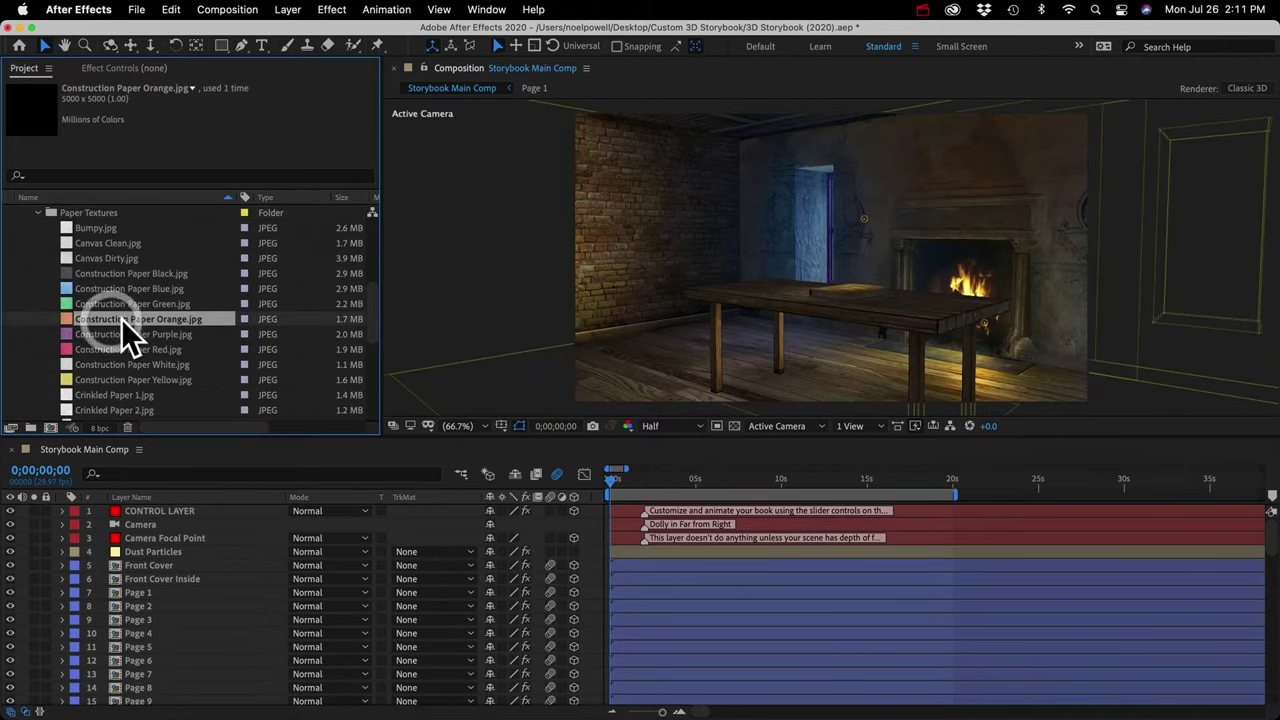
{"action": "mouse_move", "coordinate": [104, 316]}
{"action": "left_mouse_down"}
{"action": "mouse_move", "coordinate": [114, 349]}
{"action": "mouse_move", "coordinate": [100, 329]}
{"action": "mouse_move", "coordinate": [109, 309]}
{"action": "left_mouse_up"}
{"action": "left_click", "coordinate": [37, 212]}
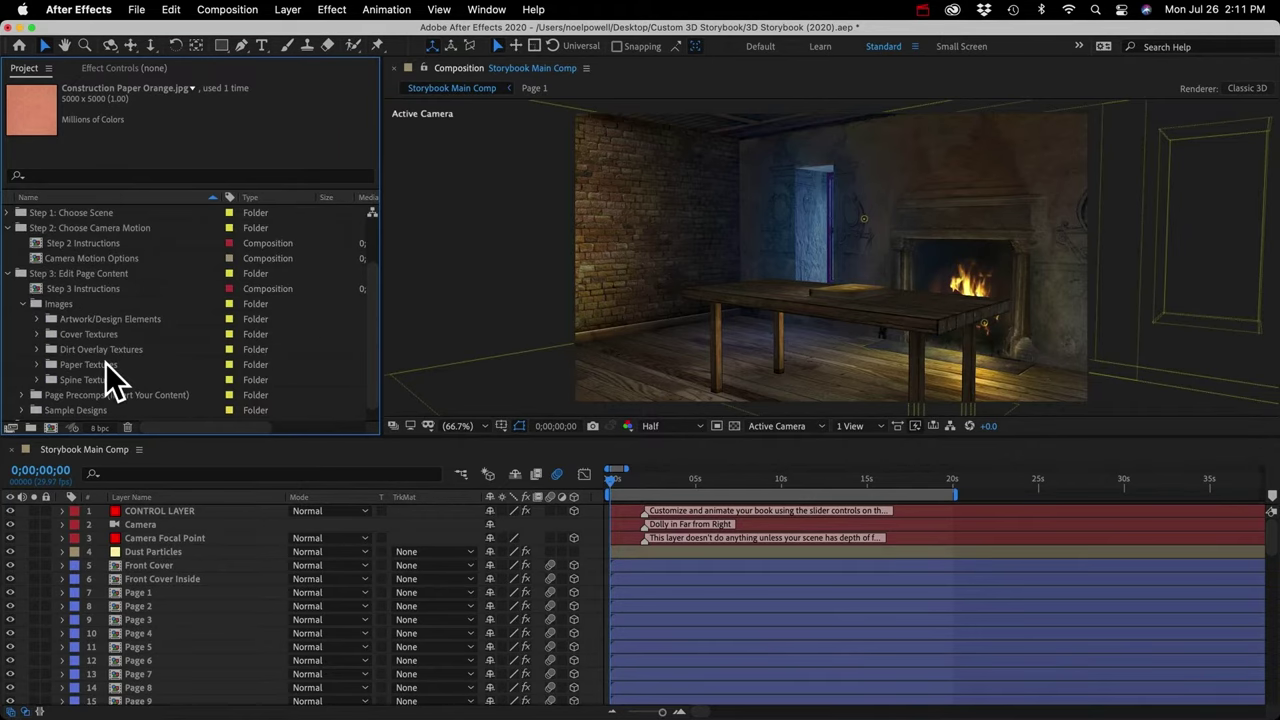
{"action": "left_click", "coordinate": [23, 308]}
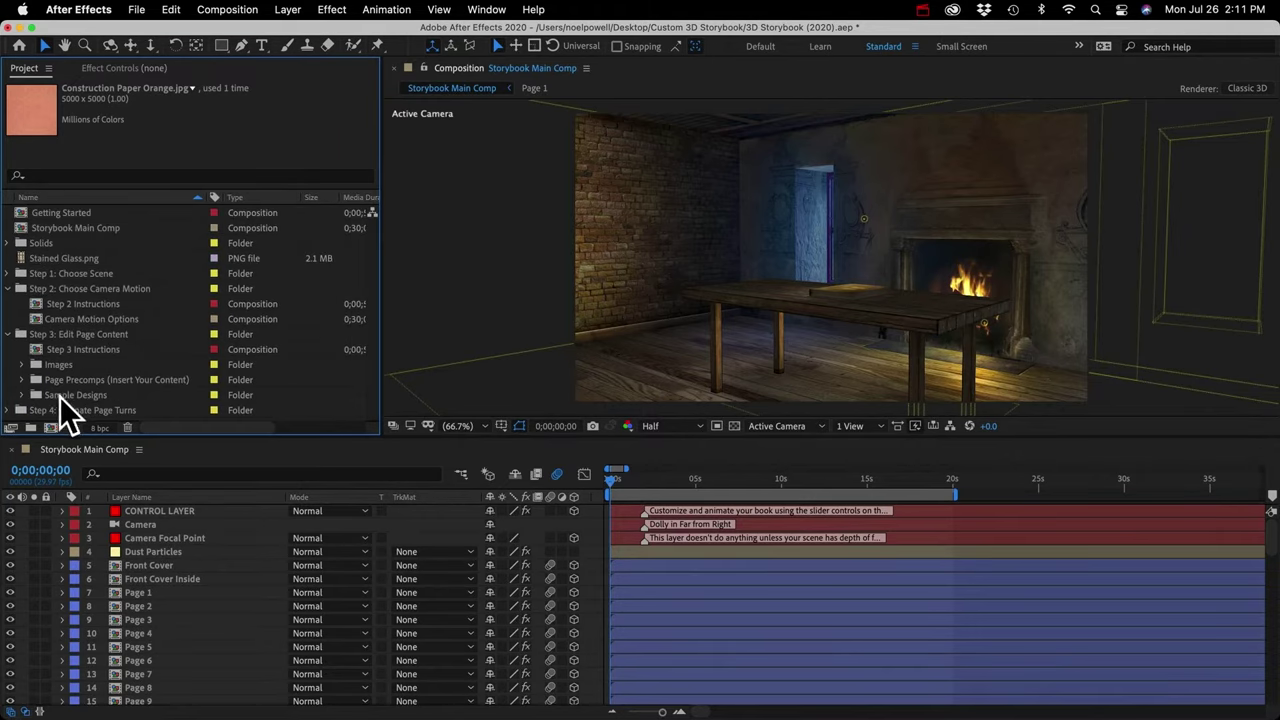
Expand the Sample Designs folder and open the Page Design 2 composition
{"action": "left_click", "coordinate": [40, 395]}
{"action": "left_click", "coordinate": [21, 395]}
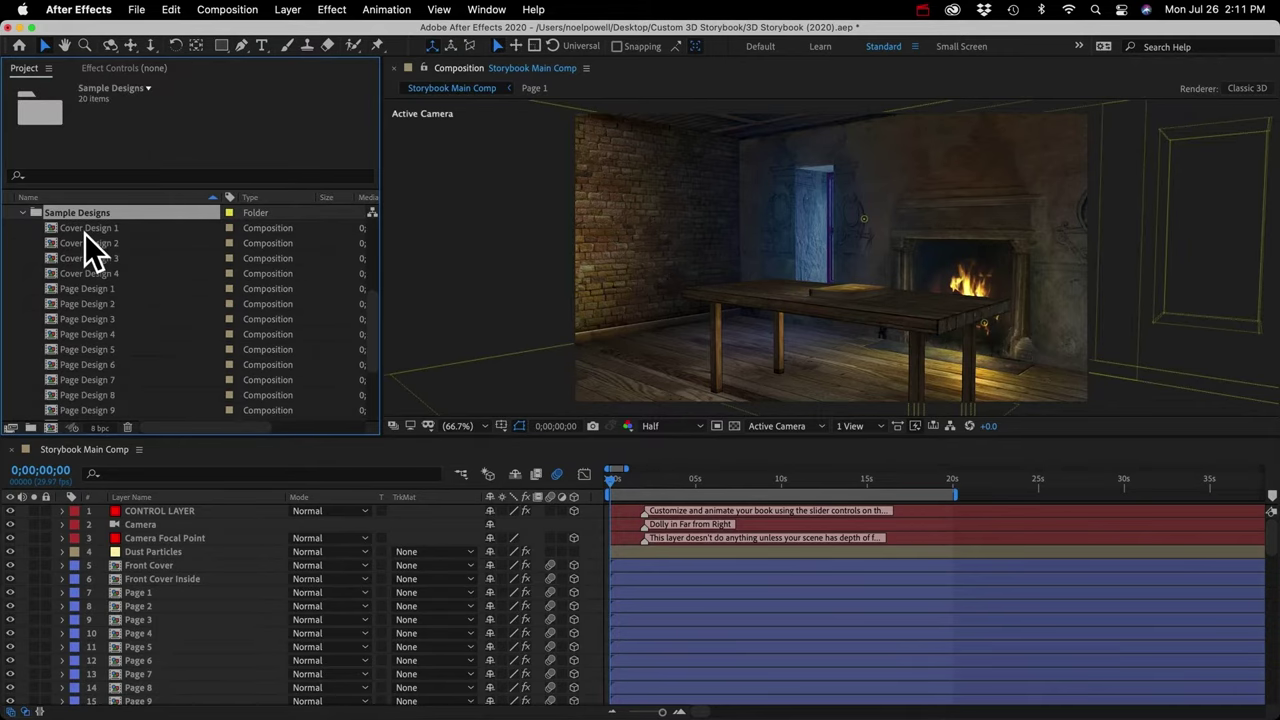
{"action": "left_click", "coordinate": [93, 303]}
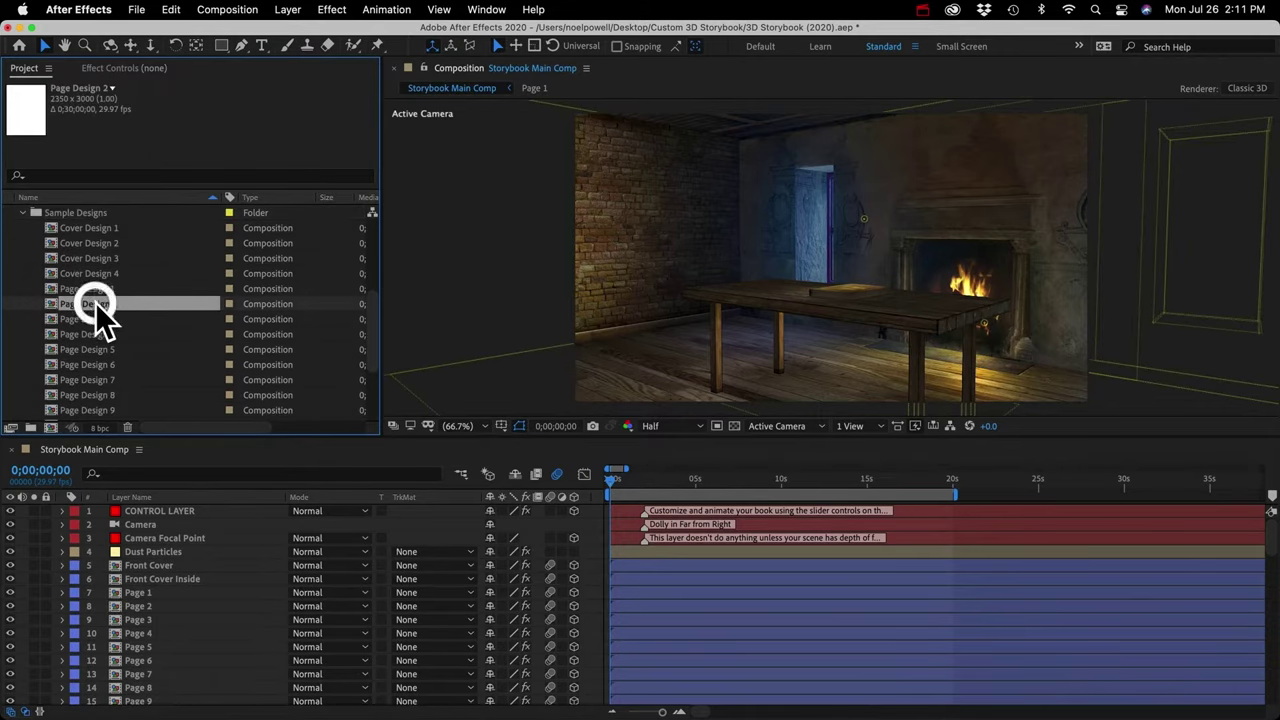
{"action": "double_click", "coordinate": [93, 303]}
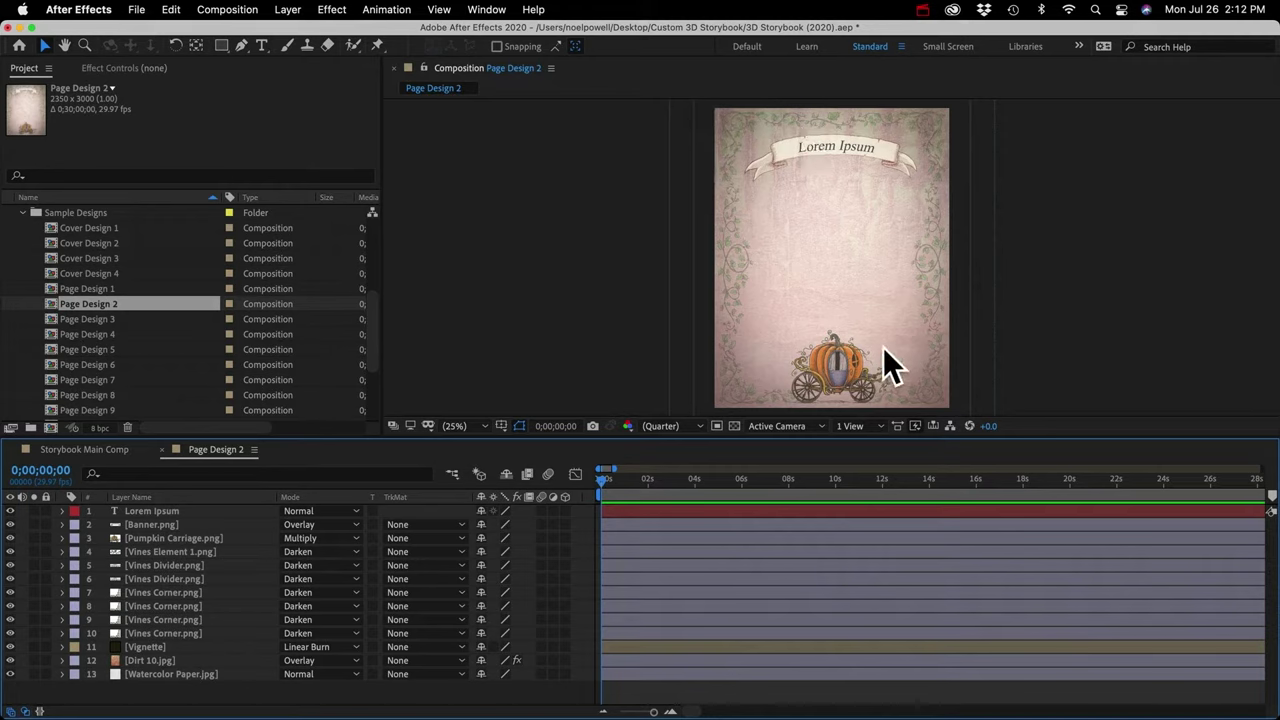
Select all Page Design 2 layers from Lorem Ipsum through Watercolor Paper.jpg, and deselect them
{"action": "left_click", "coordinate": [145, 513]}
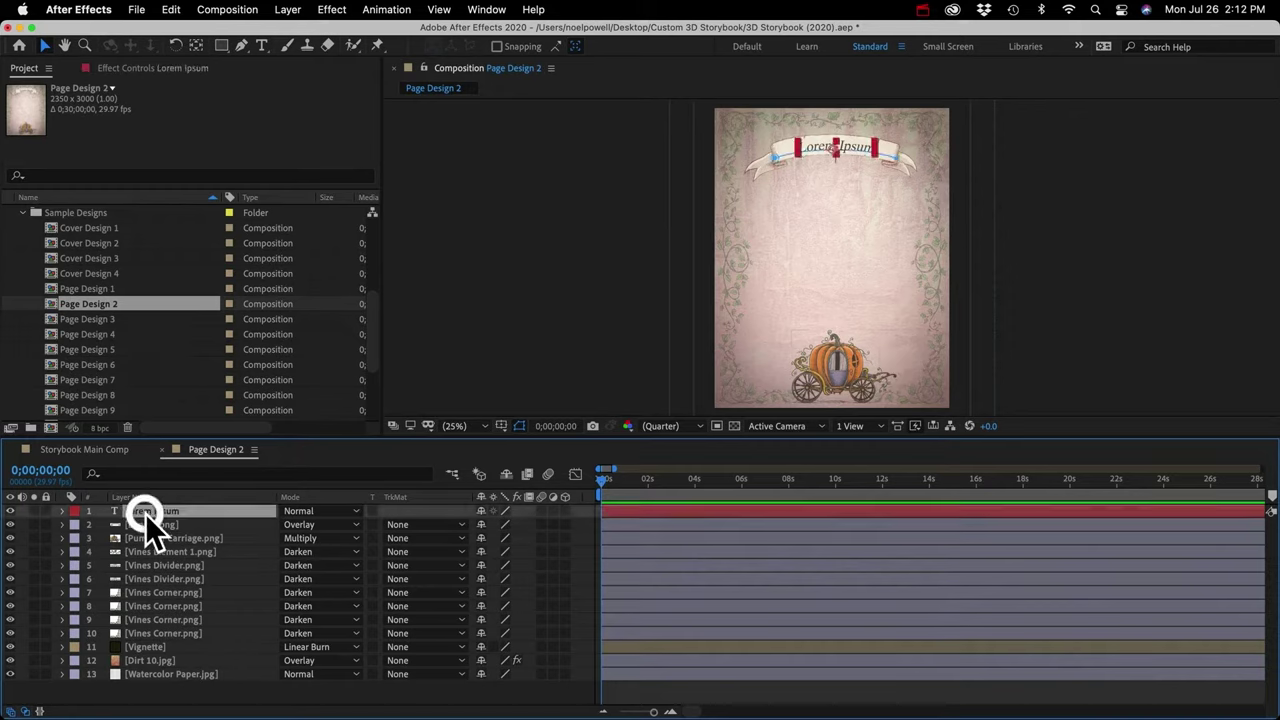
{"action": "left_click", "coordinate": [160, 674], "text": "shift"}
{"action": "left_click", "coordinate": [168, 706]}
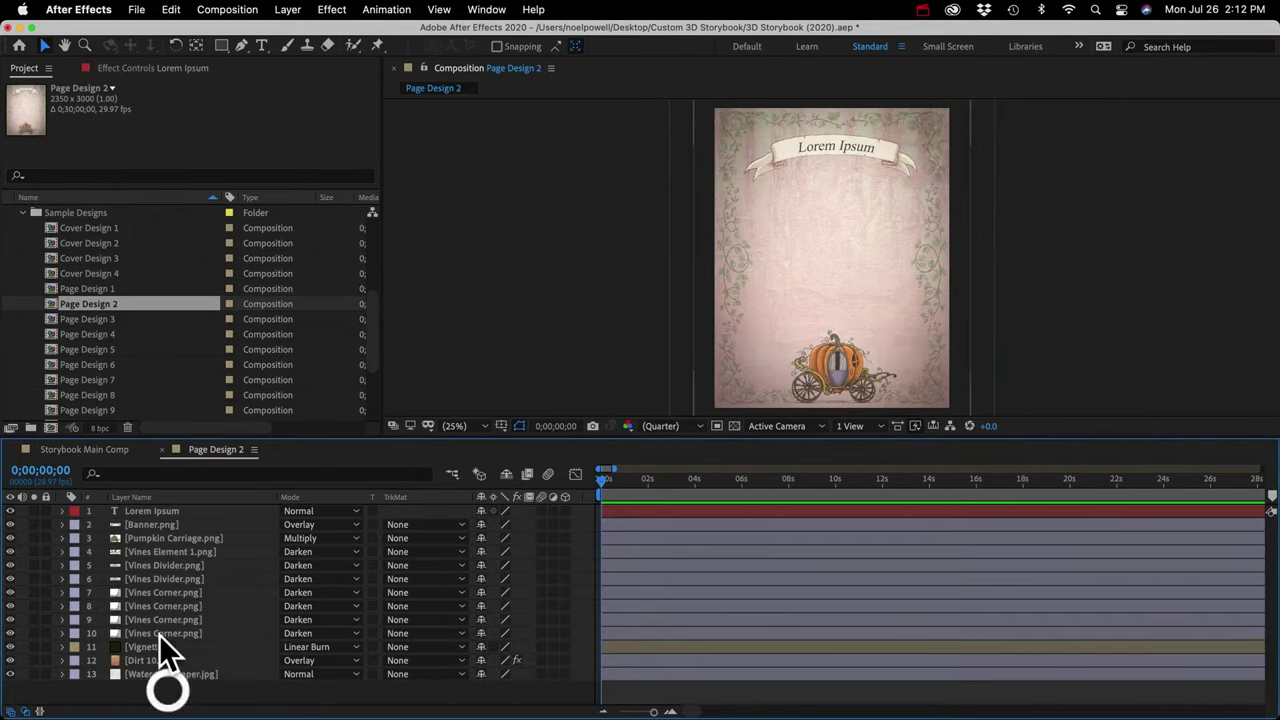
Collapse the Sample Designs, Step 3: Edit Page Content and Step 2: Choose Camera Motion folders
{"action": "scroll", "coordinate": [80, 323], "scroll_direction": "up", "scroll_amount": 3}
{"action": "left_click", "coordinate": [76, 287]}
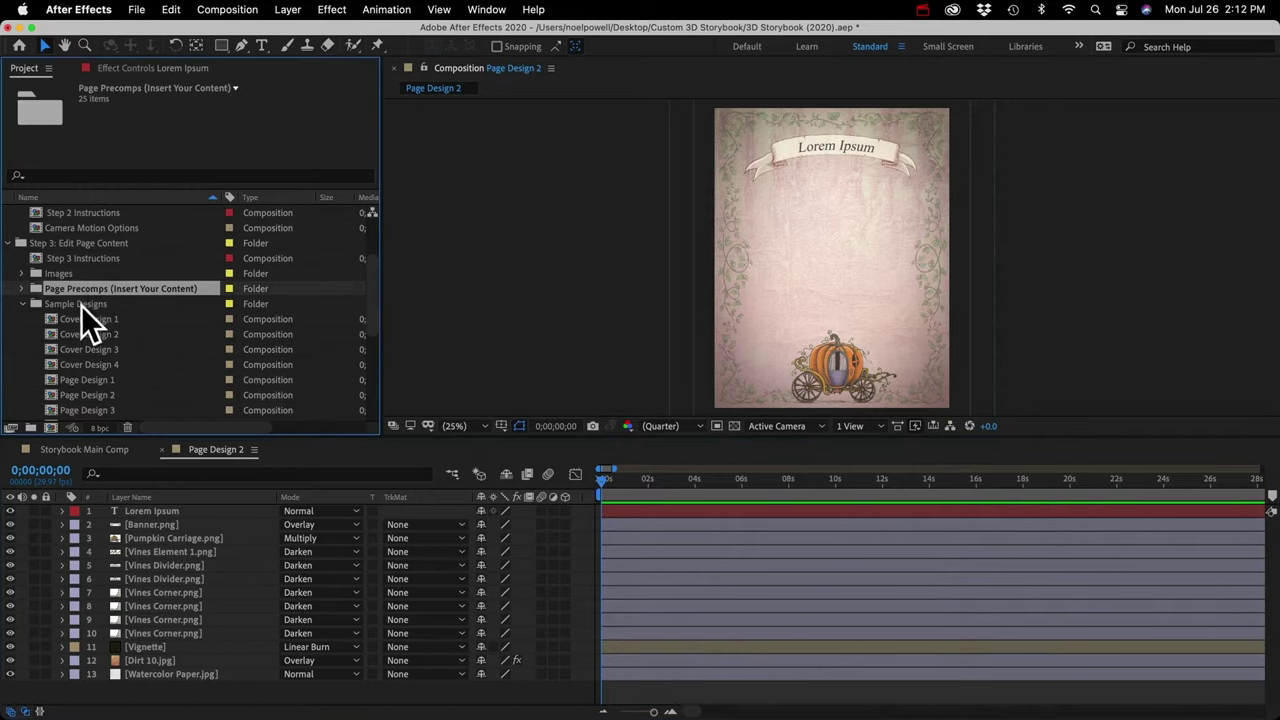
{"action": "left_click", "coordinate": [81, 305]}
{"action": "scroll", "coordinate": [86, 330], "scroll_direction": "down", "scroll_amount": 1}
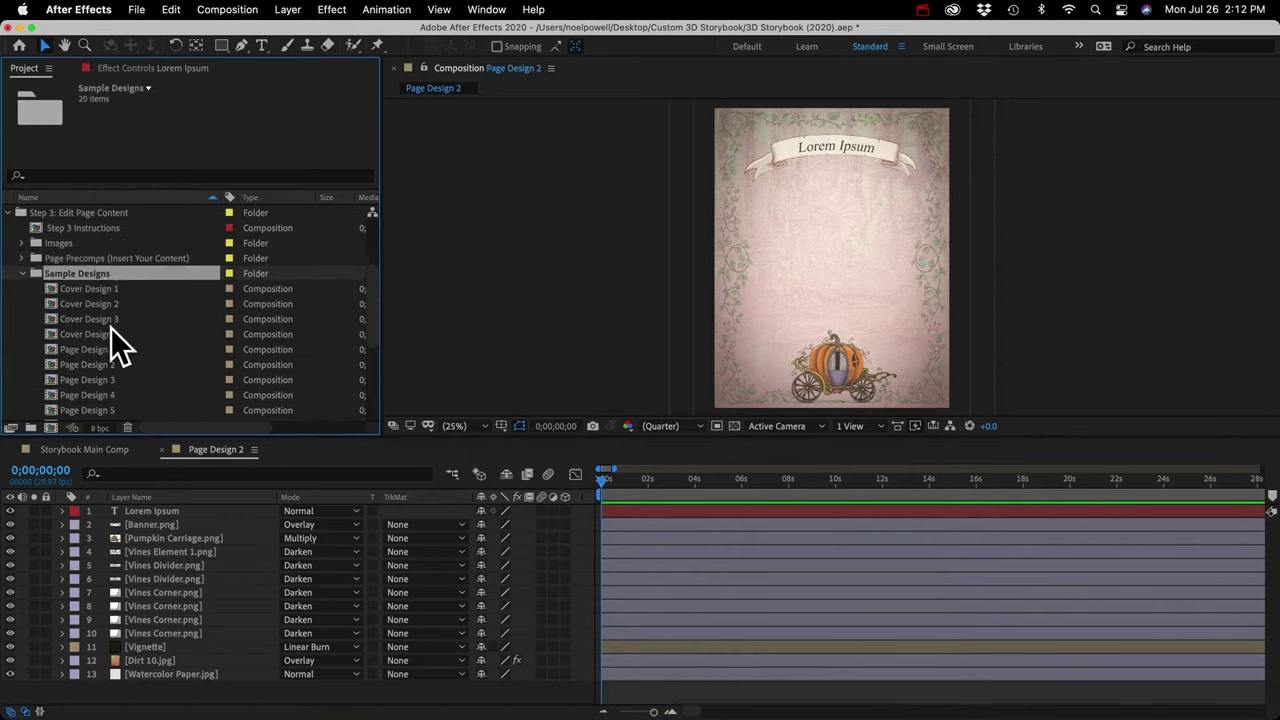
{"action": "left_click", "coordinate": [22, 273]}
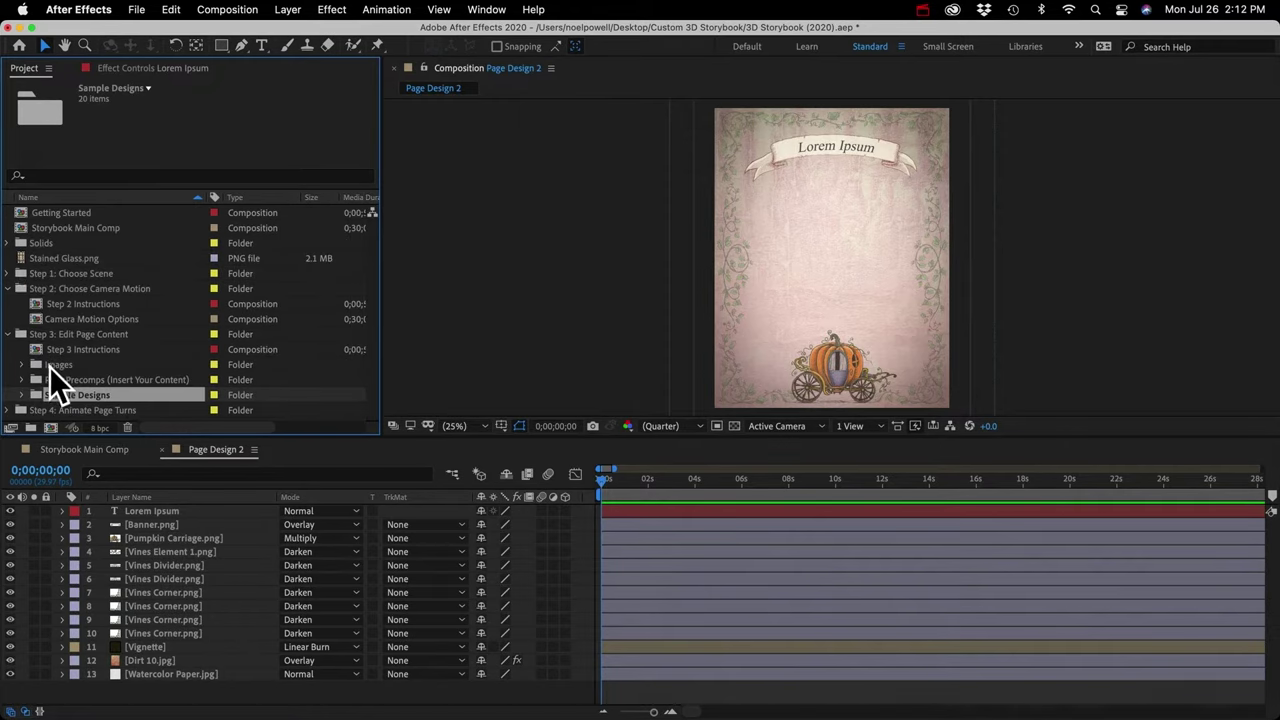
{"action": "left_click", "coordinate": [69, 335]}
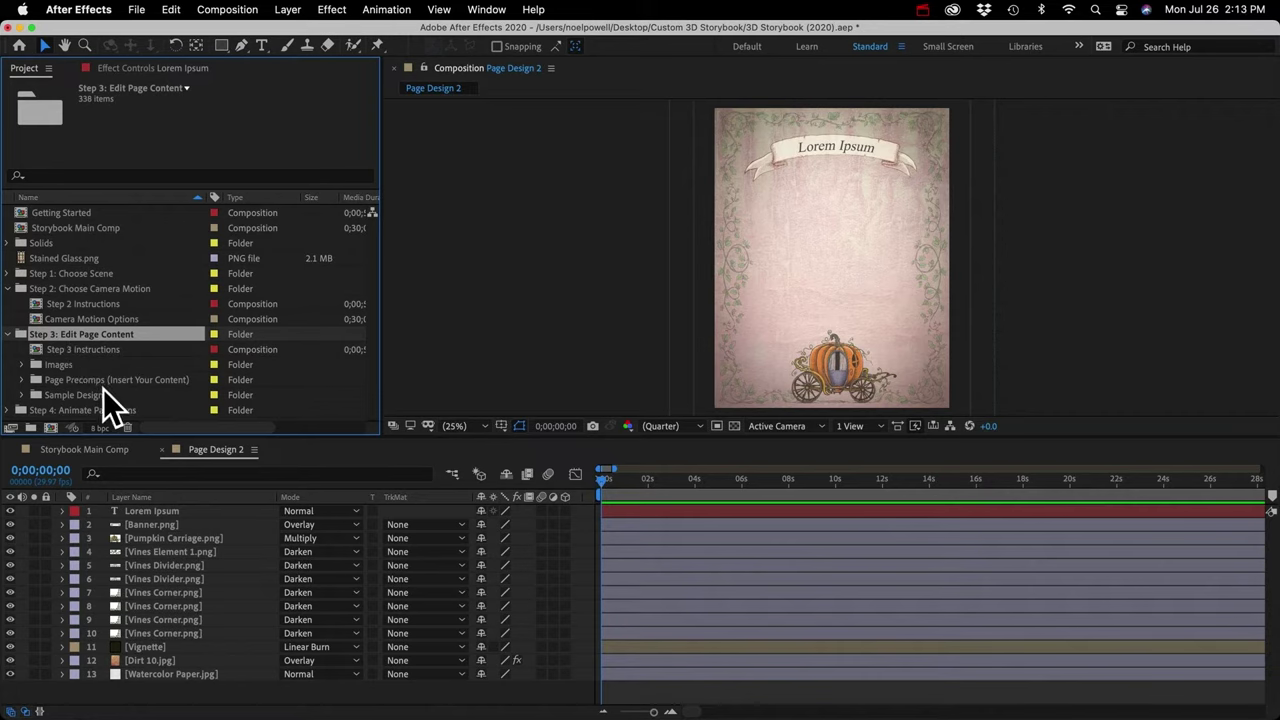
{"action": "left_click", "coordinate": [8, 334]}
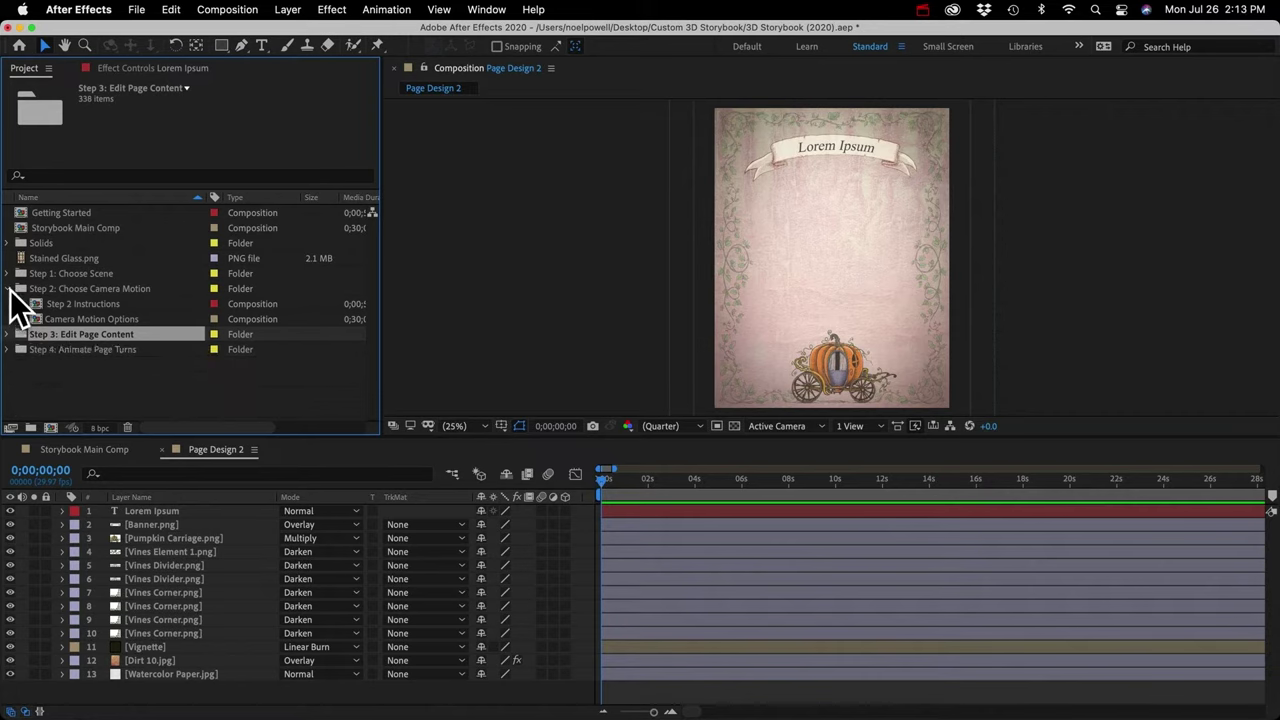
{"action": "left_click", "coordinate": [8, 288]}
Expand the Step 4: Animate Page Turns folder and close Page Design 2 to return to Storybook Main Comp
{"action": "left_click", "coordinate": [43, 321]}
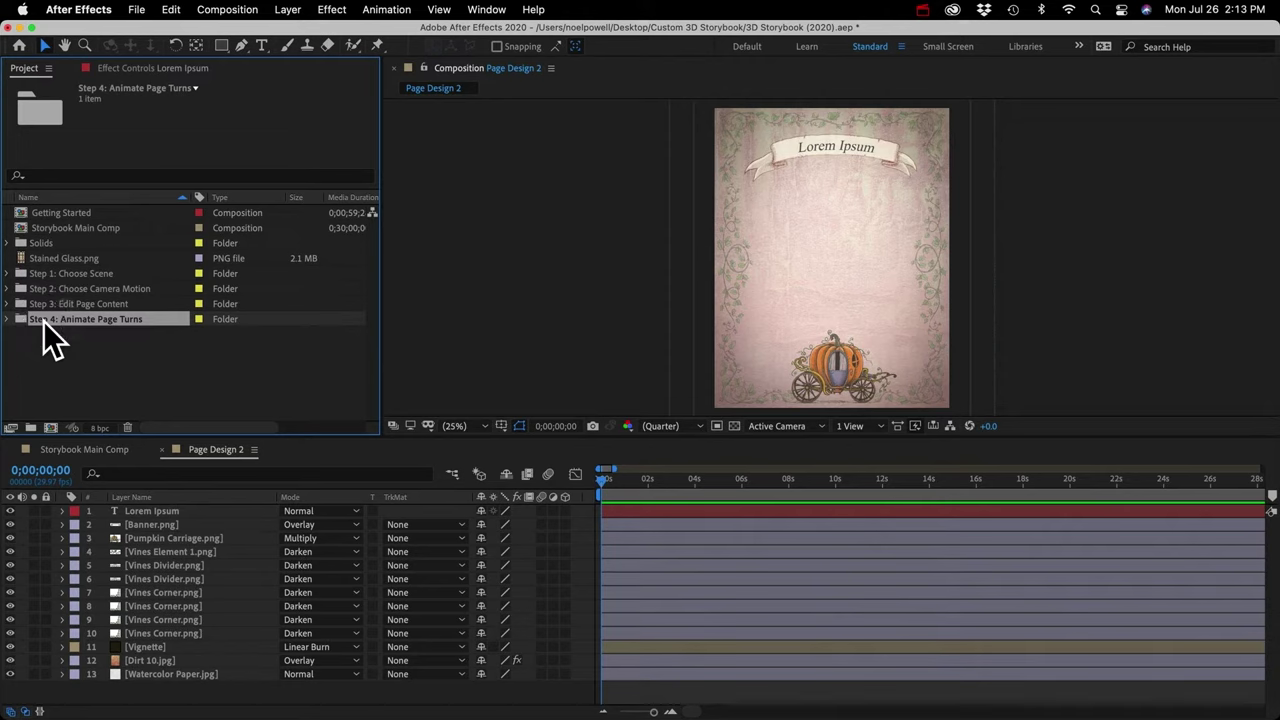
{"action": "left_click", "coordinate": [8, 319]}
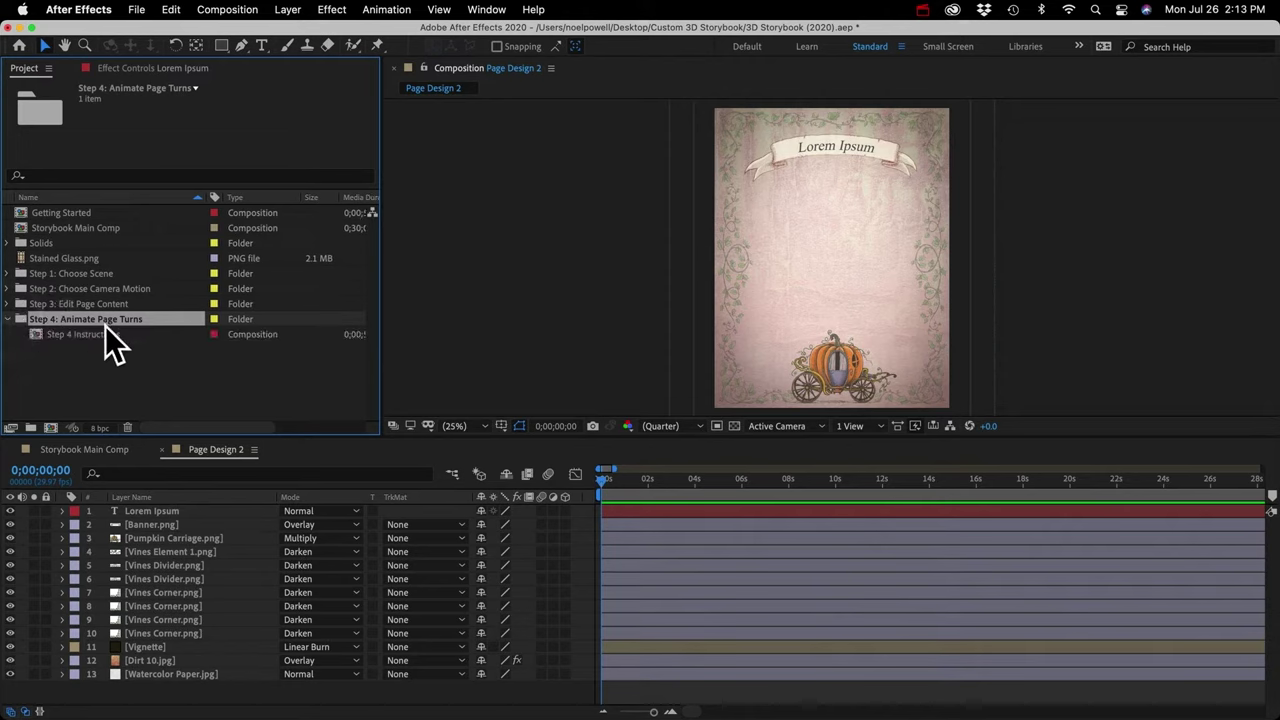
{"action": "left_click", "coordinate": [62, 227]}
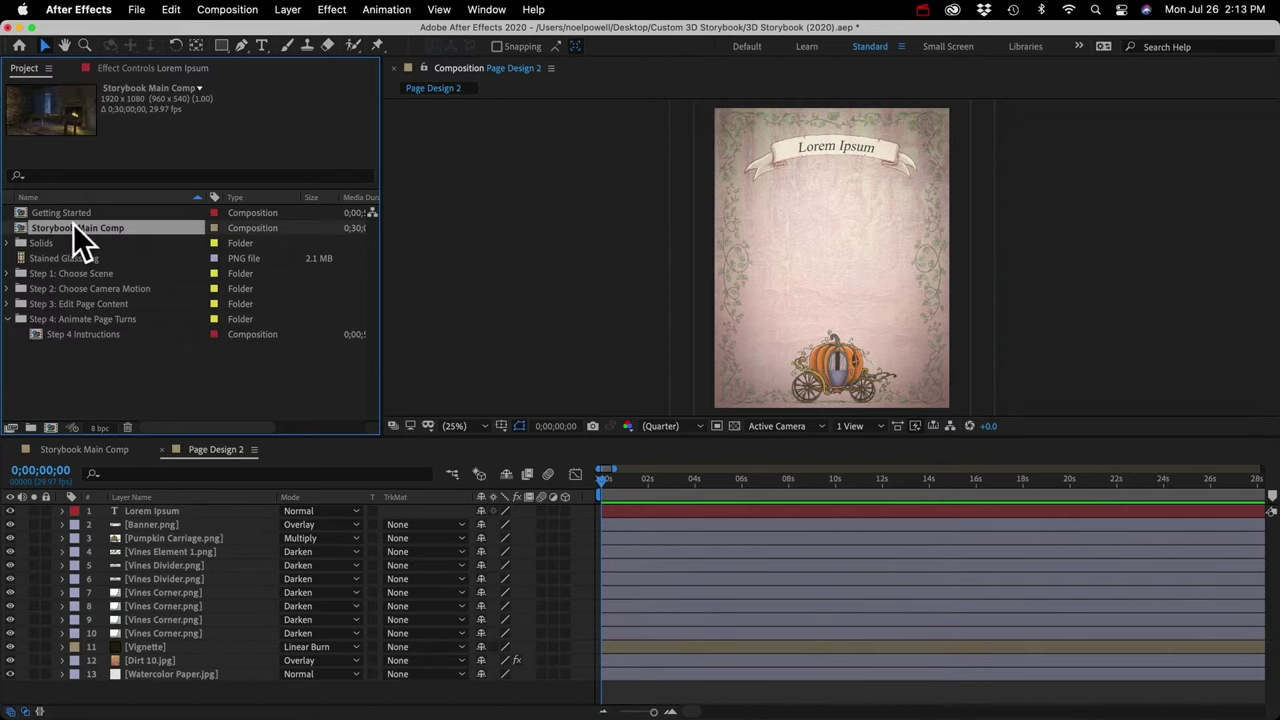
{"action": "left_click", "coordinate": [164, 449]}
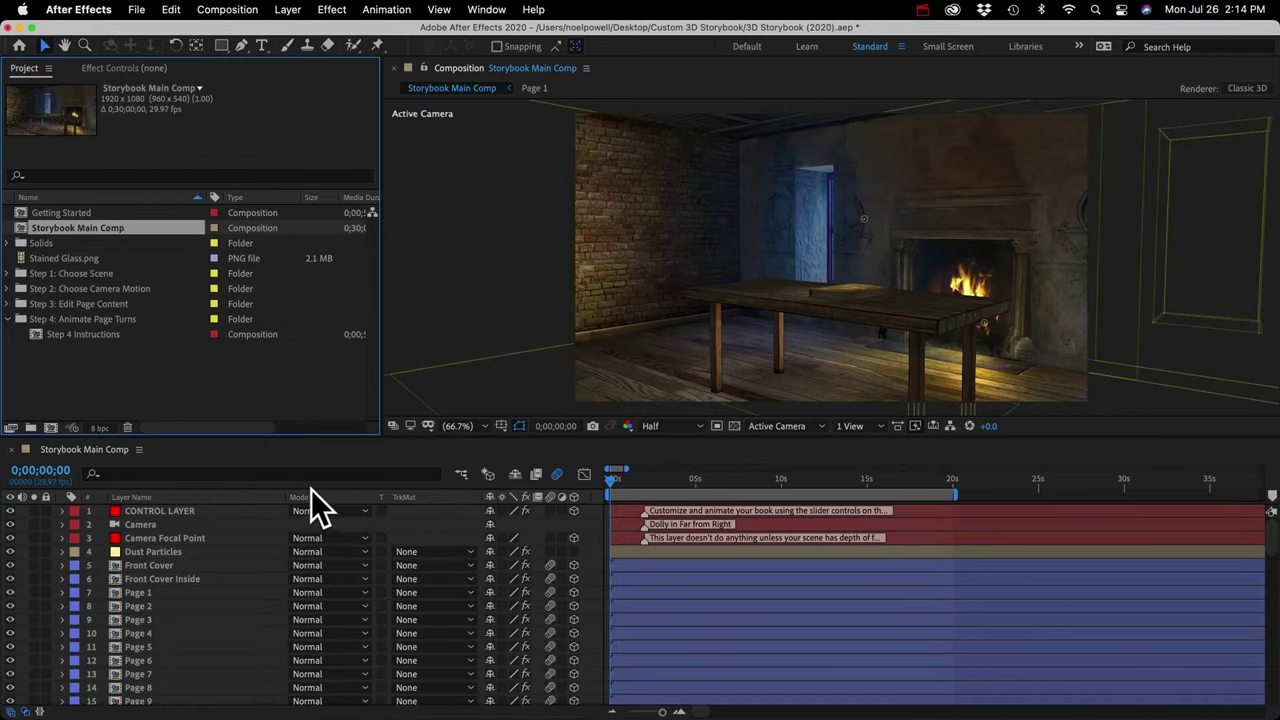
{"action": "left_click", "coordinate": [114, 390]}
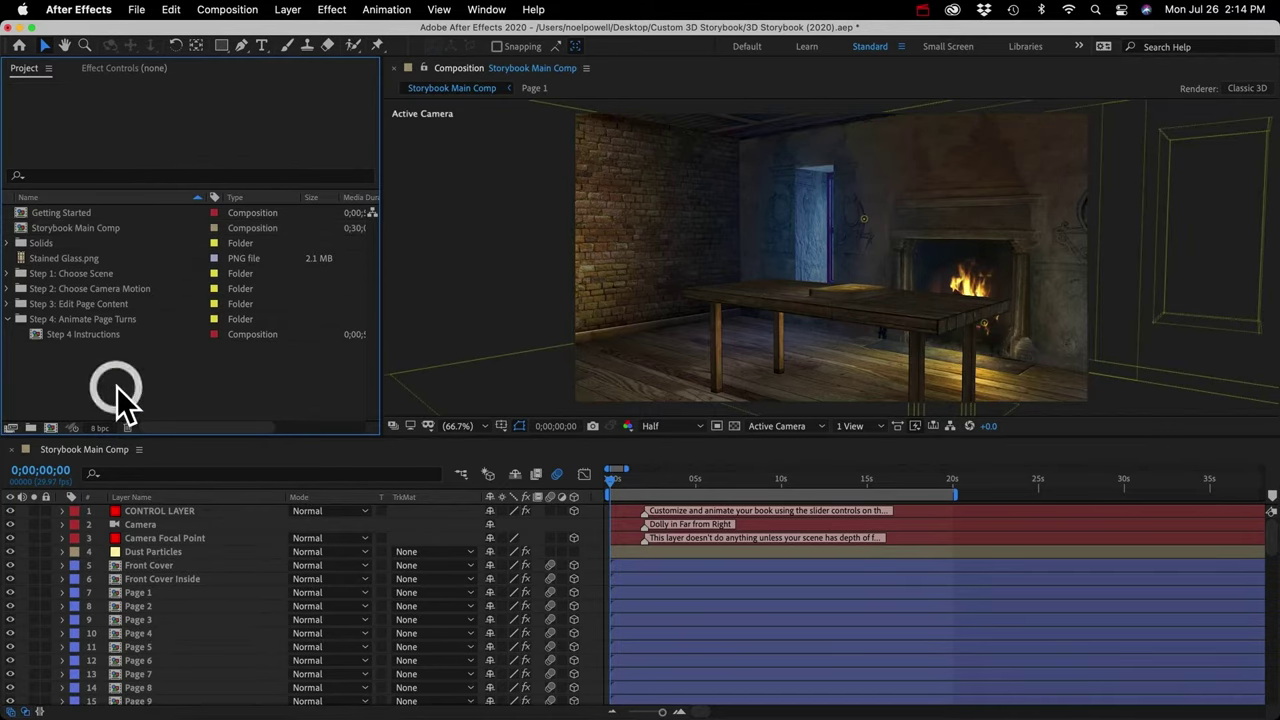
Open the Getting Started composition, hide its Welcome! layer and show the Making It Faster layer
{"action": "double_click", "coordinate": [58, 212]}
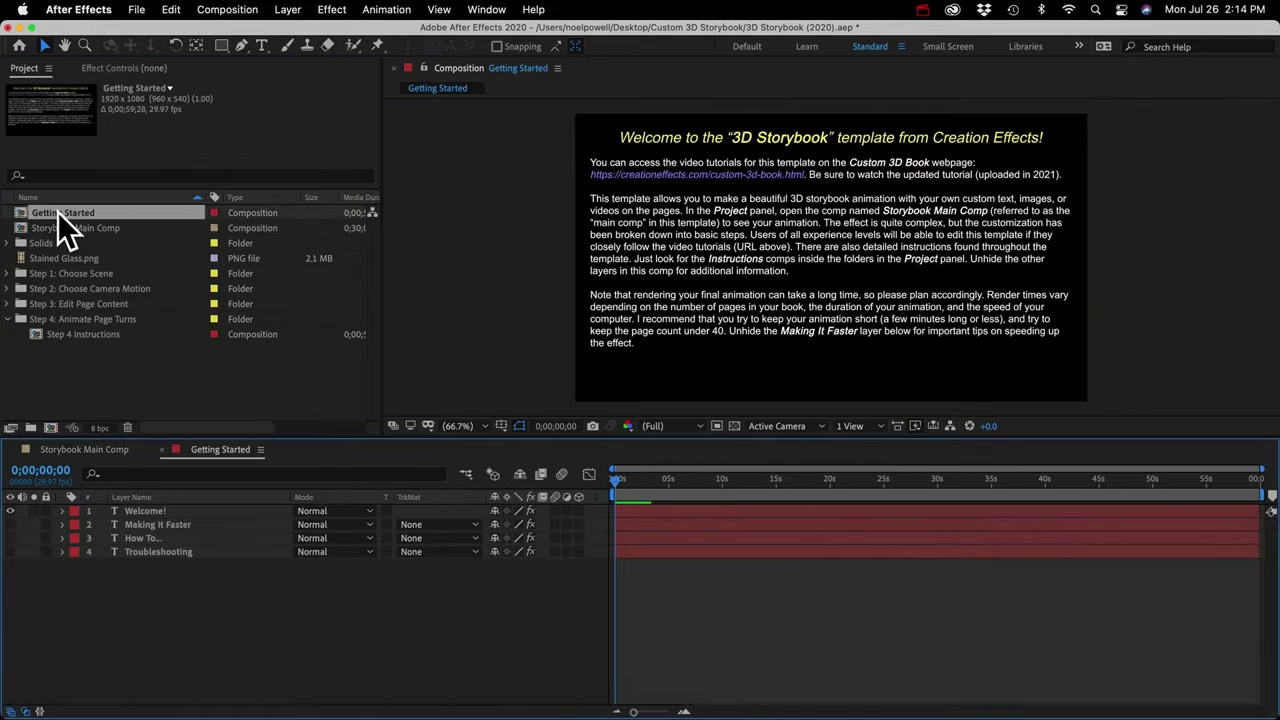
{"action": "left_click", "coordinate": [10, 511]}
{"action": "left_click", "coordinate": [10, 524]}
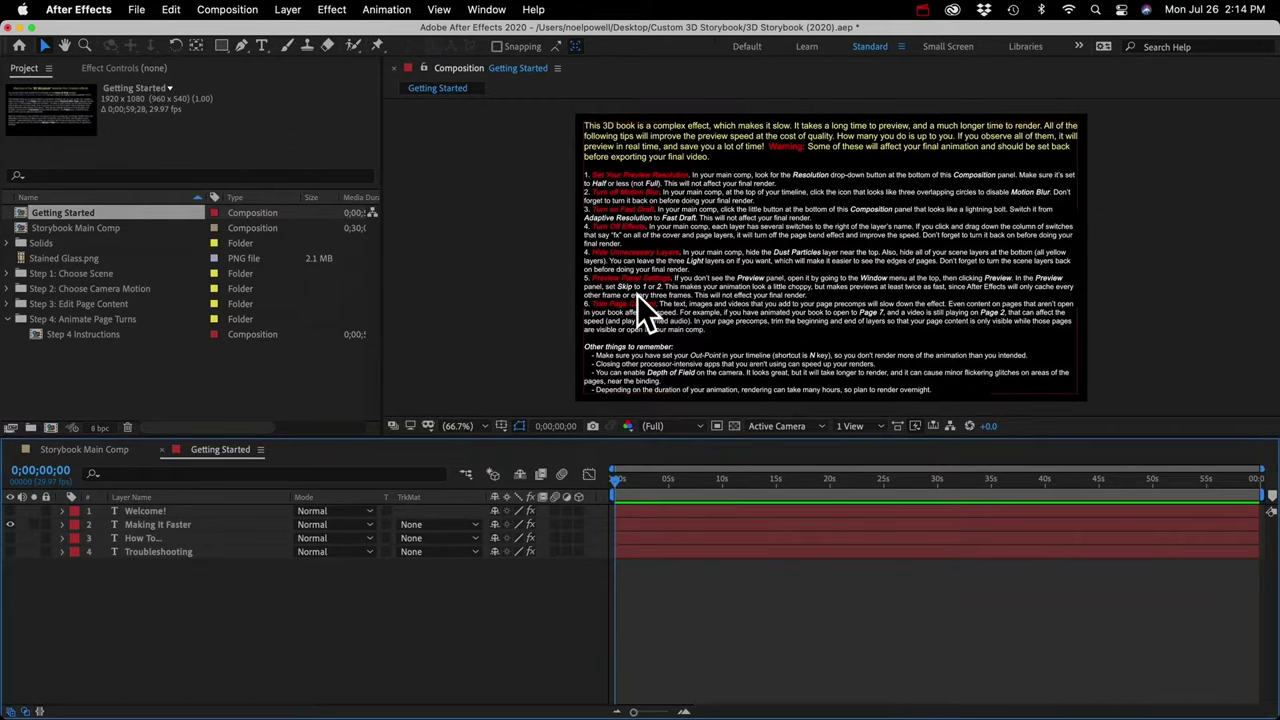
Check the preview resolution options of Storybook Main Comp and keep Half
{"action": "left_click", "coordinate": [97, 449]}
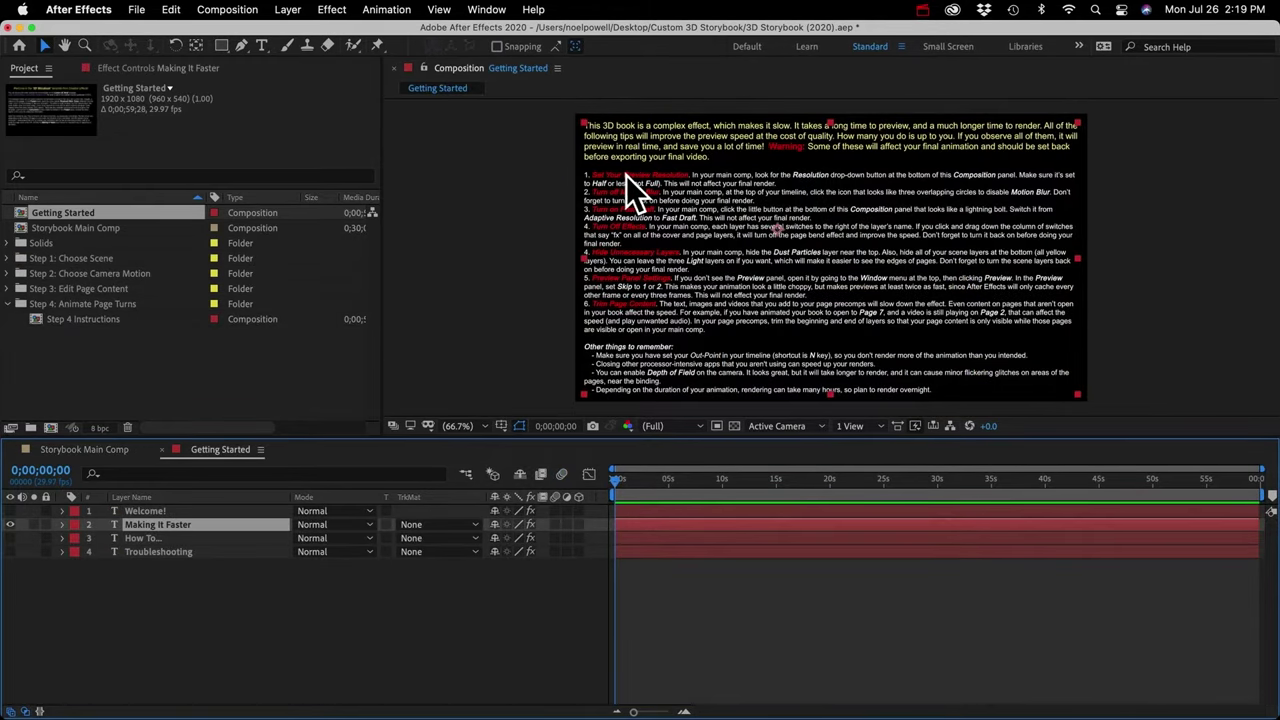
{"action": "left_click", "coordinate": [90, 447]}
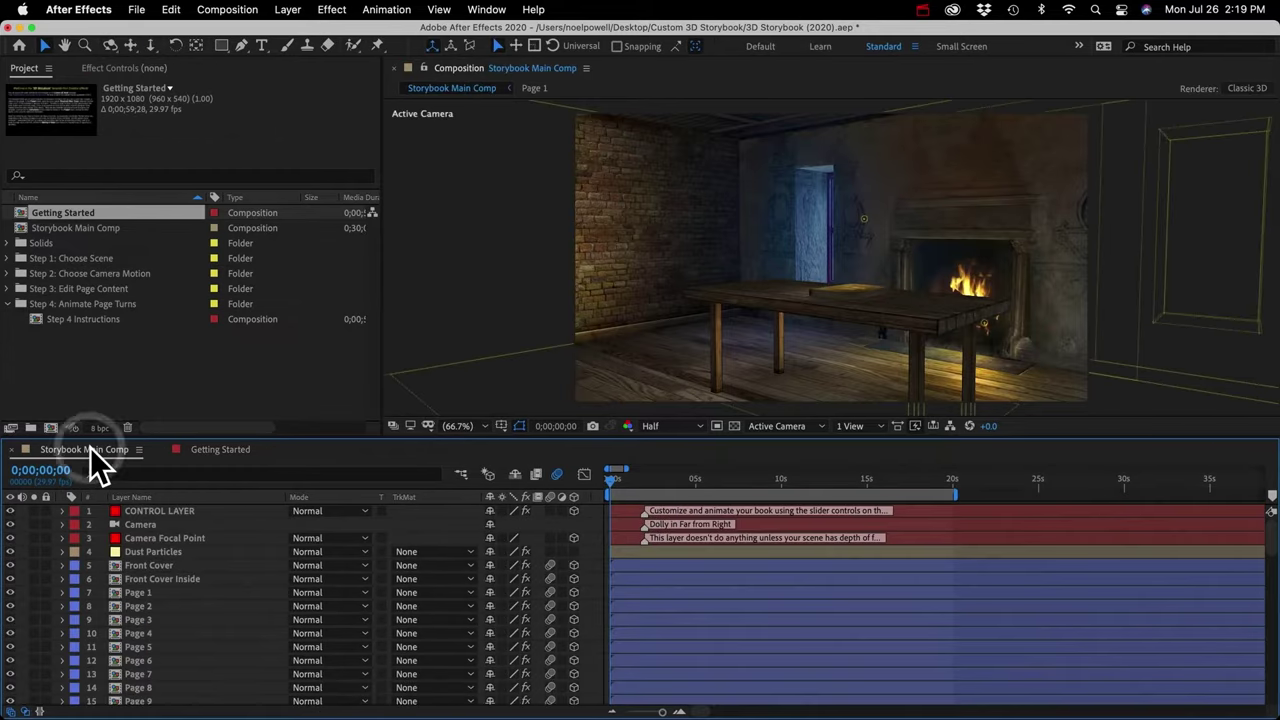
{"action": "left_click", "coordinate": [666, 425]}
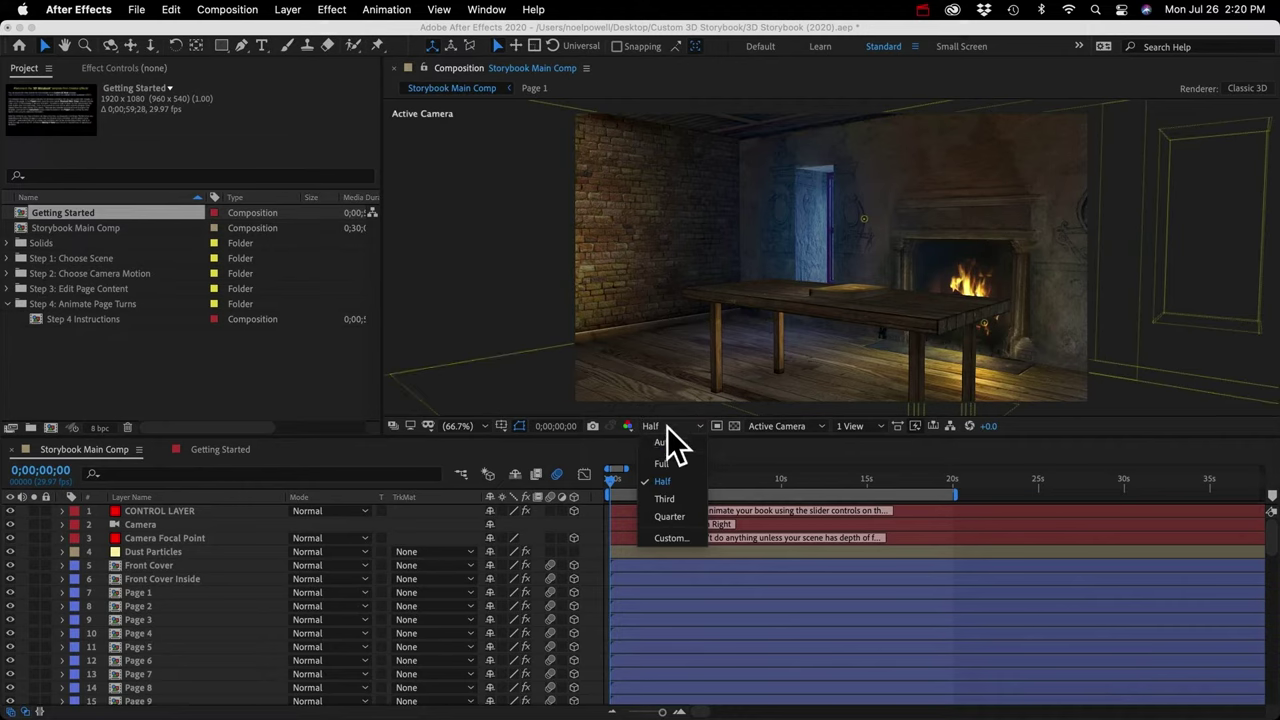
{"action": "left_click", "coordinate": [600, 471]}
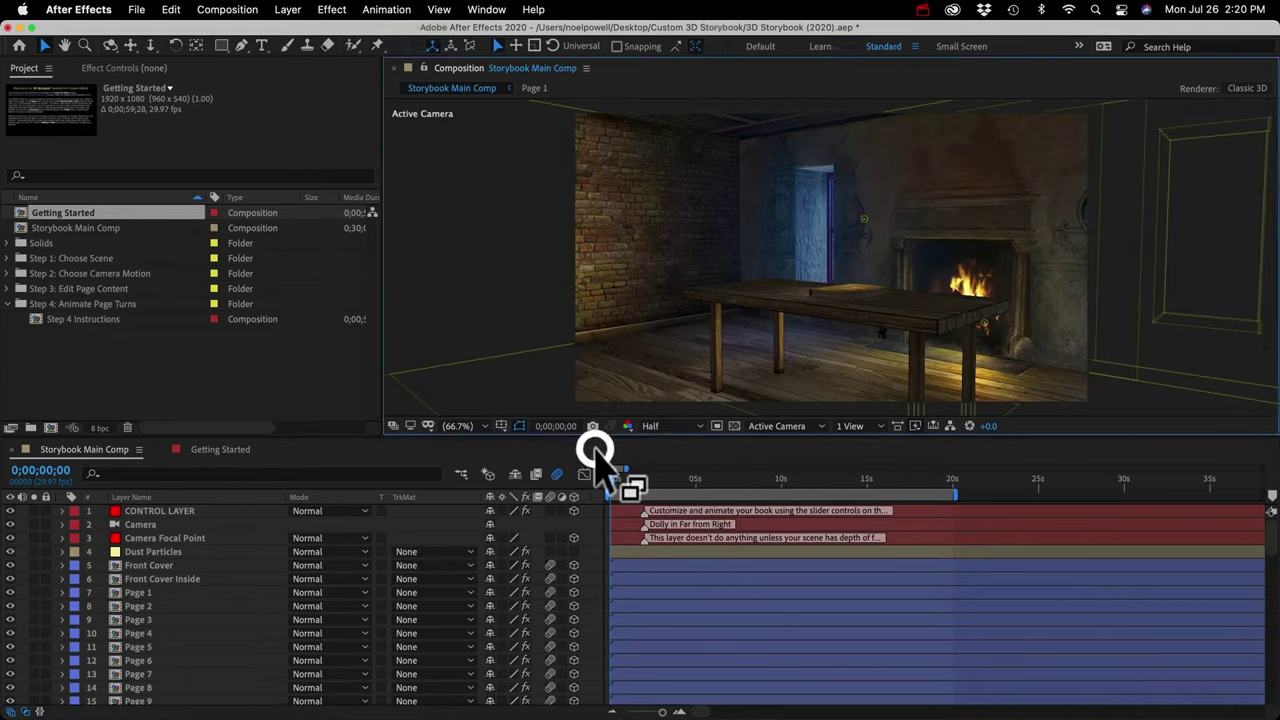
Consult the Making It Faster tips in Getting Started and turn off motion blur for Storybook Main Comp
{"action": "left_click", "coordinate": [200, 449]}
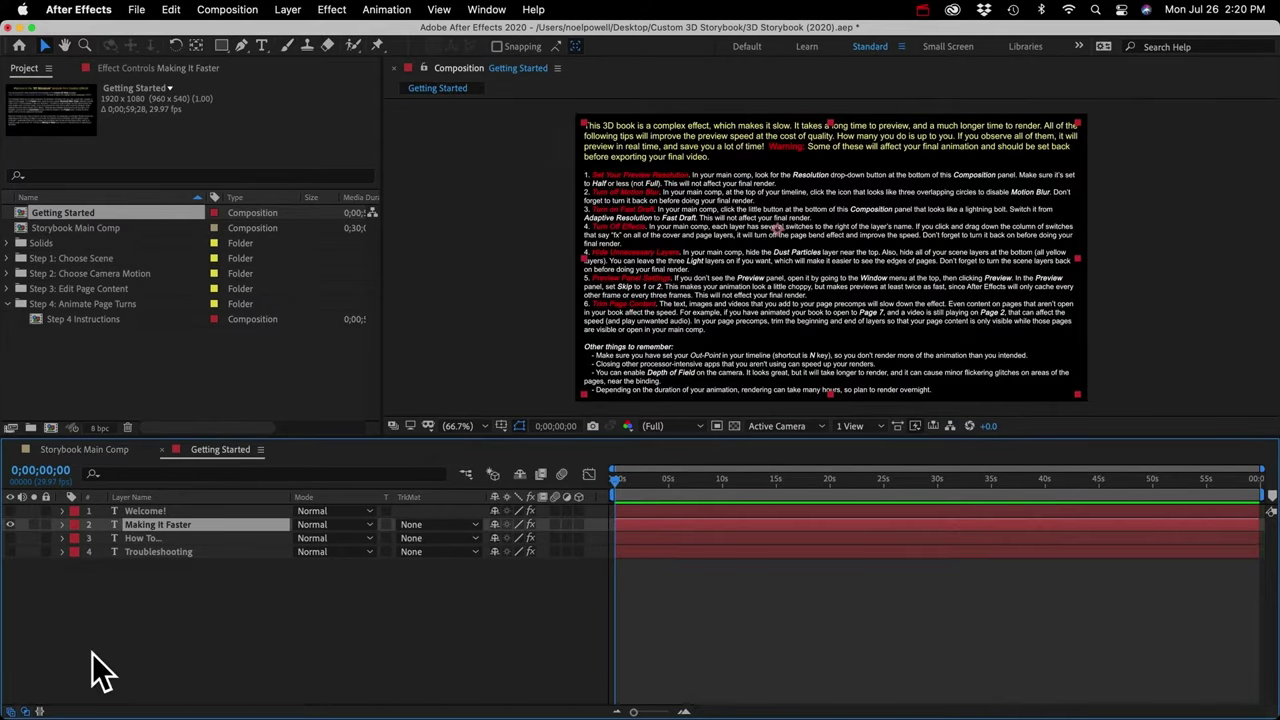
{"action": "left_click", "coordinate": [77, 449]}
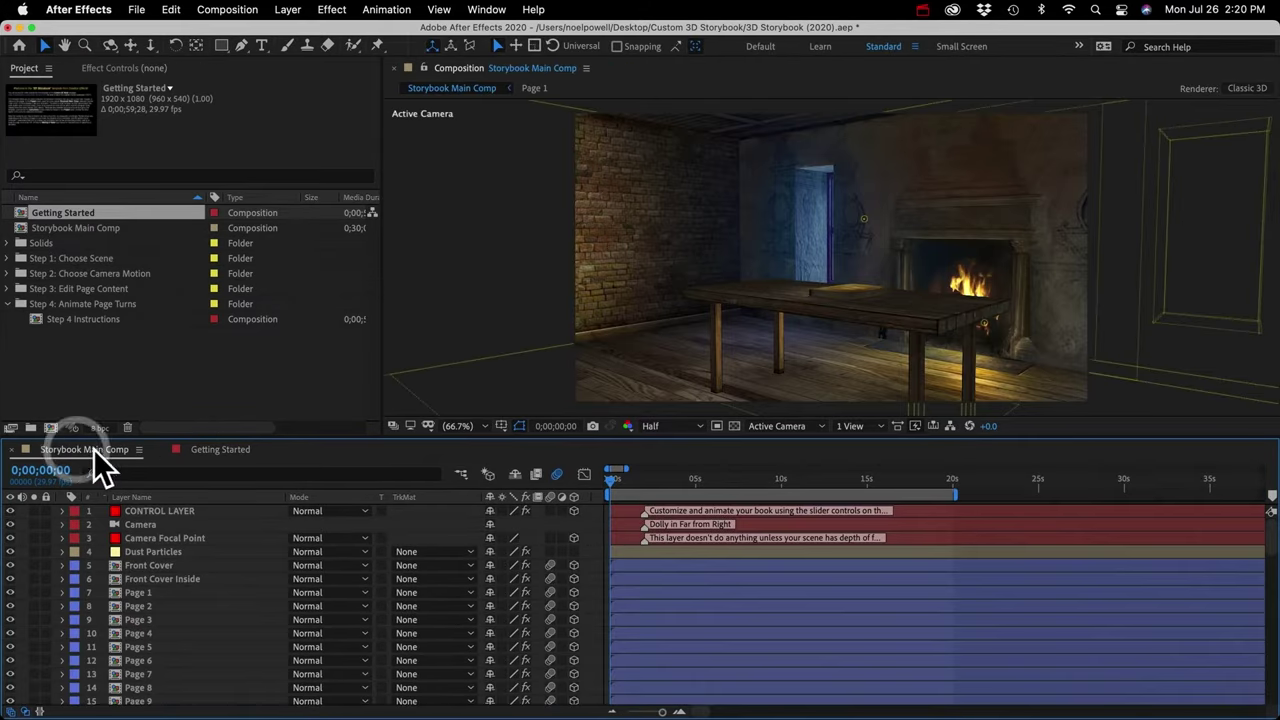
{"action": "left_click", "coordinate": [558, 476]}
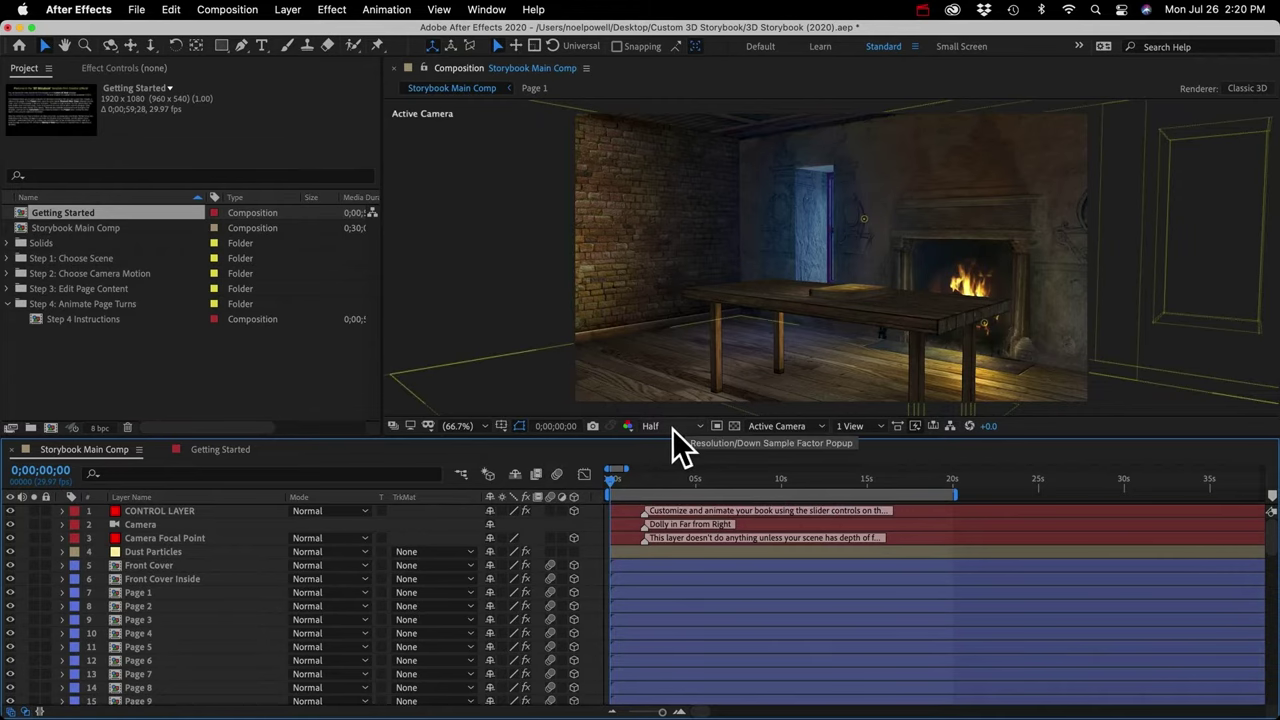
Check the next Making It Faster tip in Getting Started and return to Storybook Main Comp
{"action": "left_click", "coordinate": [200, 450]}
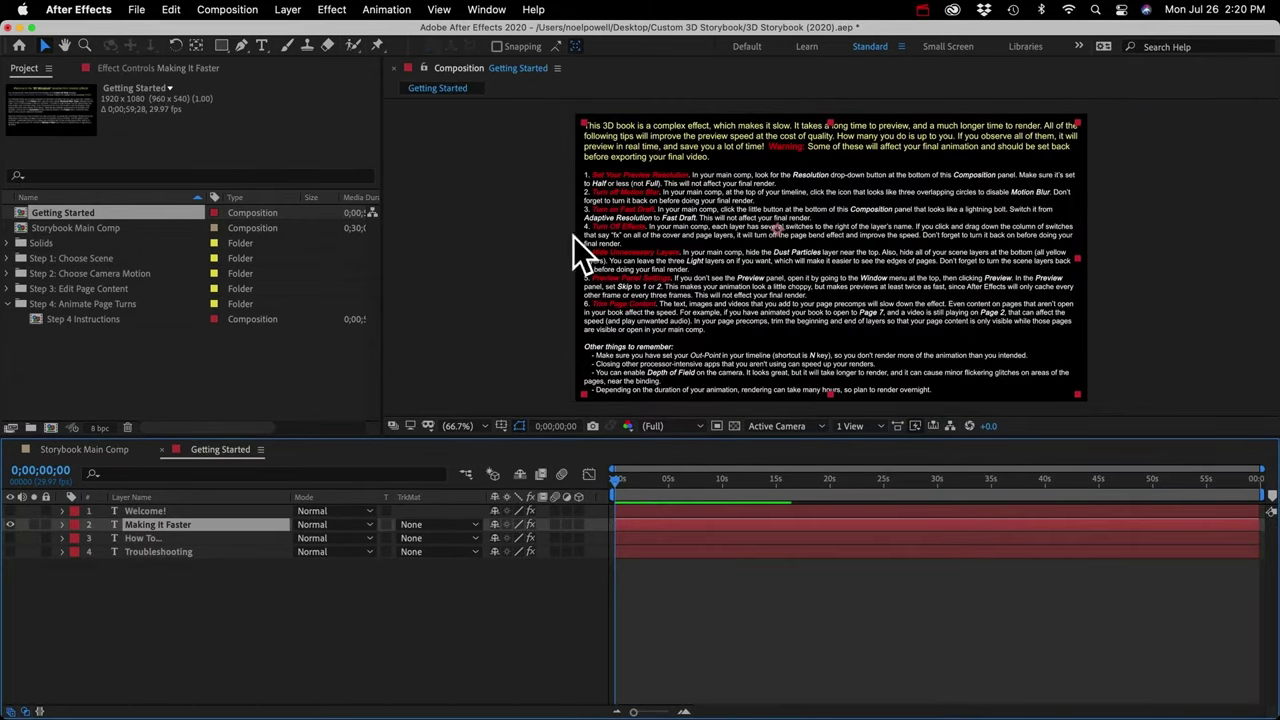
{"action": "left_click", "coordinate": [86, 449]}
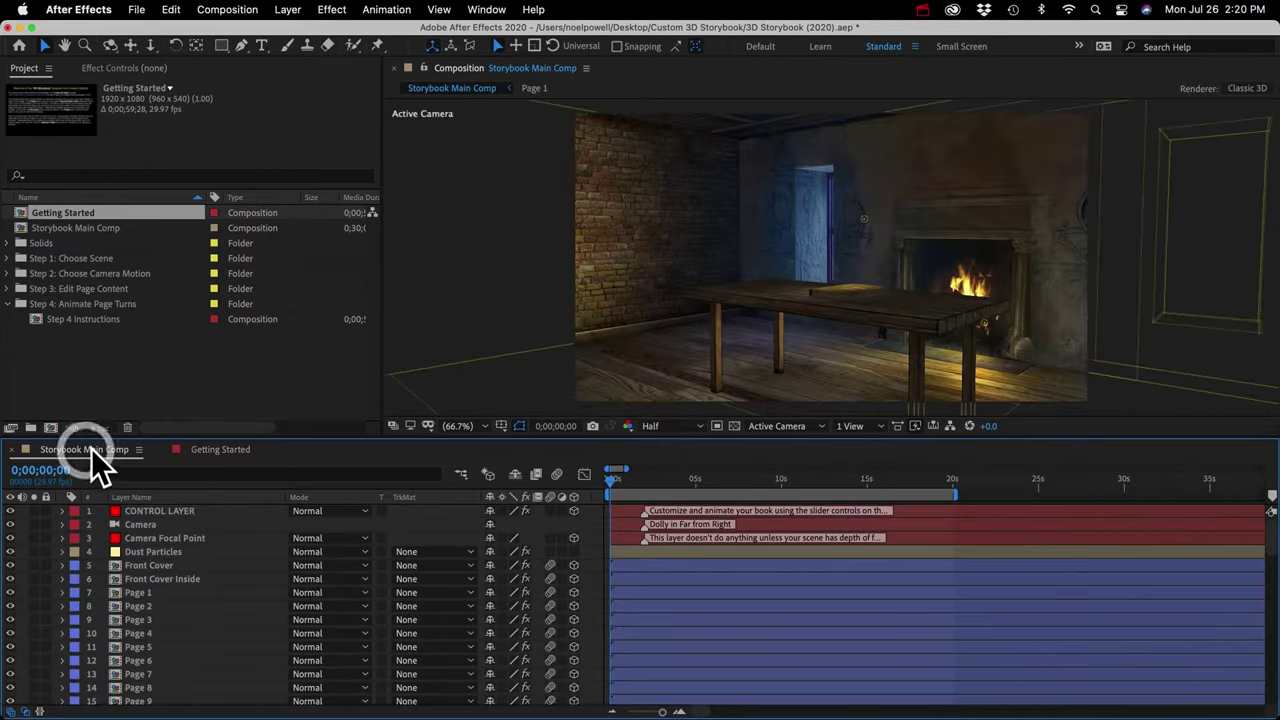
Switch Storybook Main Comp's fast previews to Fast Draft and play a preview of the book opening from about 3 seconds
{"action": "left_click", "coordinate": [916, 426]}
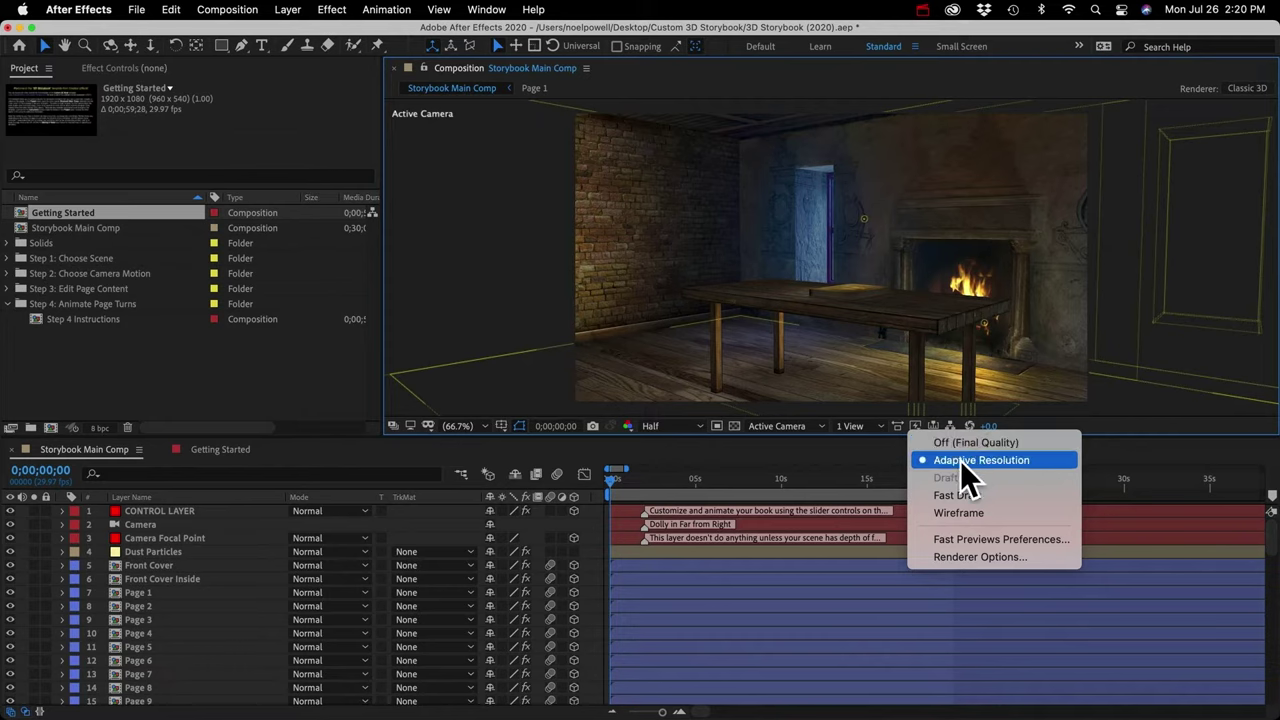
{"action": "left_click", "coordinate": [966, 494]}
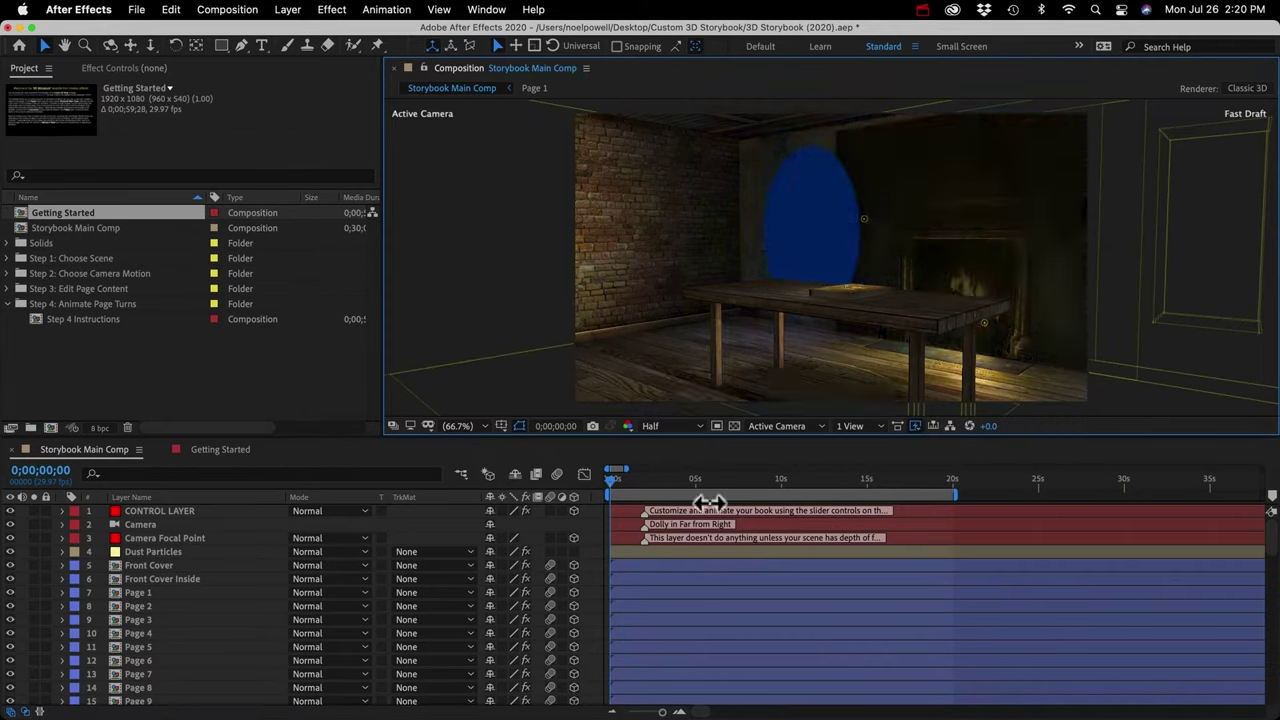
{"action": "left_click_drag", "start_coordinate": [621, 479], "coordinate": [664, 478]}
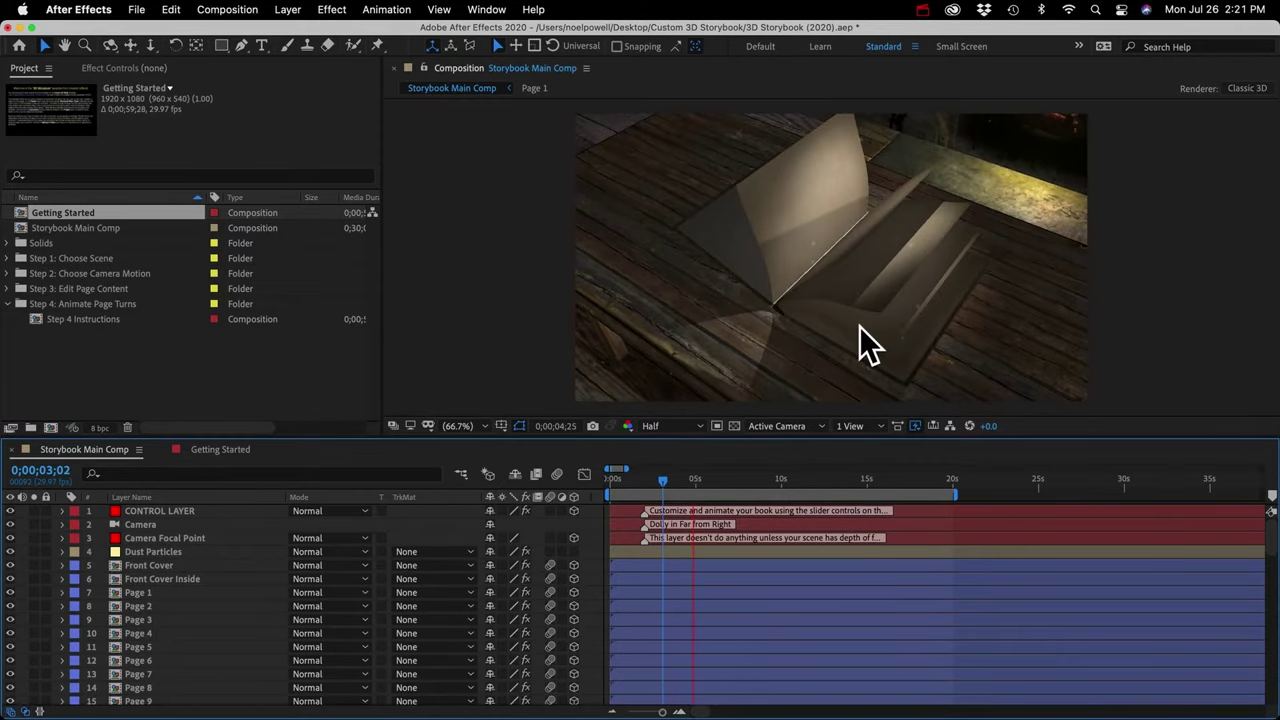
{"action": "key", "text": "space"}
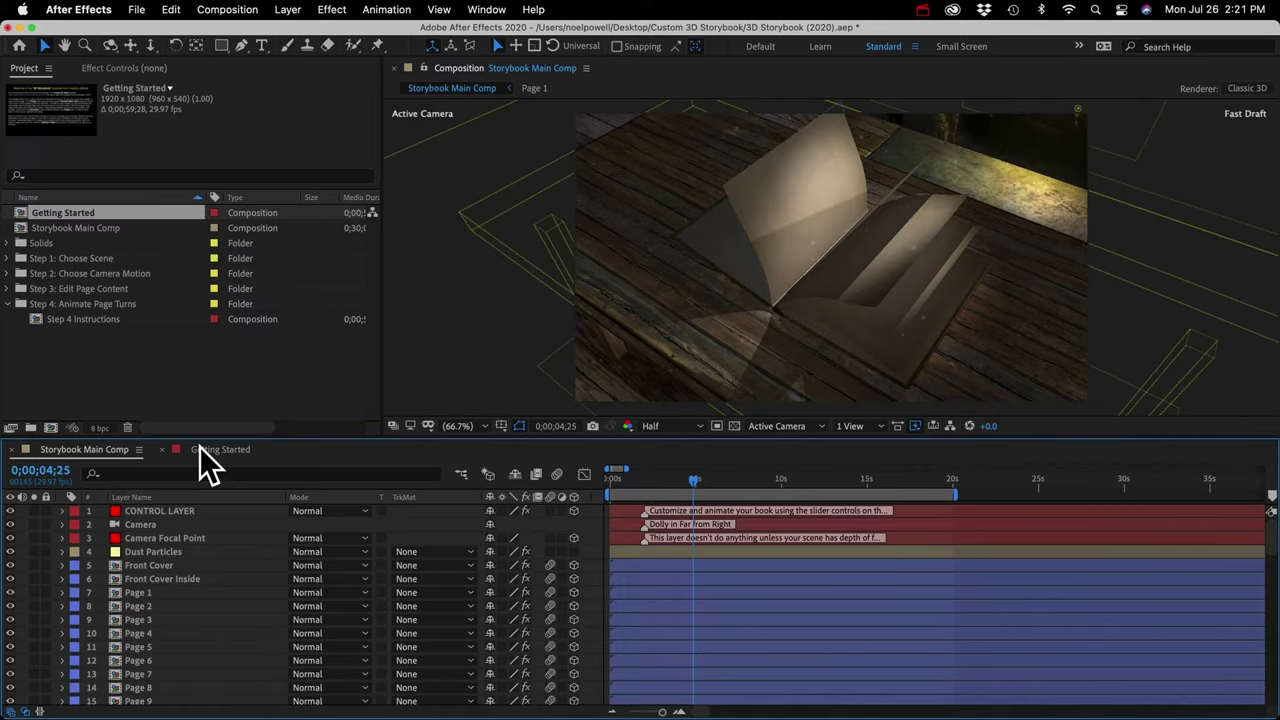
Consult the Turn Off Effects tip in Getting Started and disable effects on Storybook Main Comp's layers from Front Cover through Spine
{"action": "left_click", "coordinate": [200, 449]}
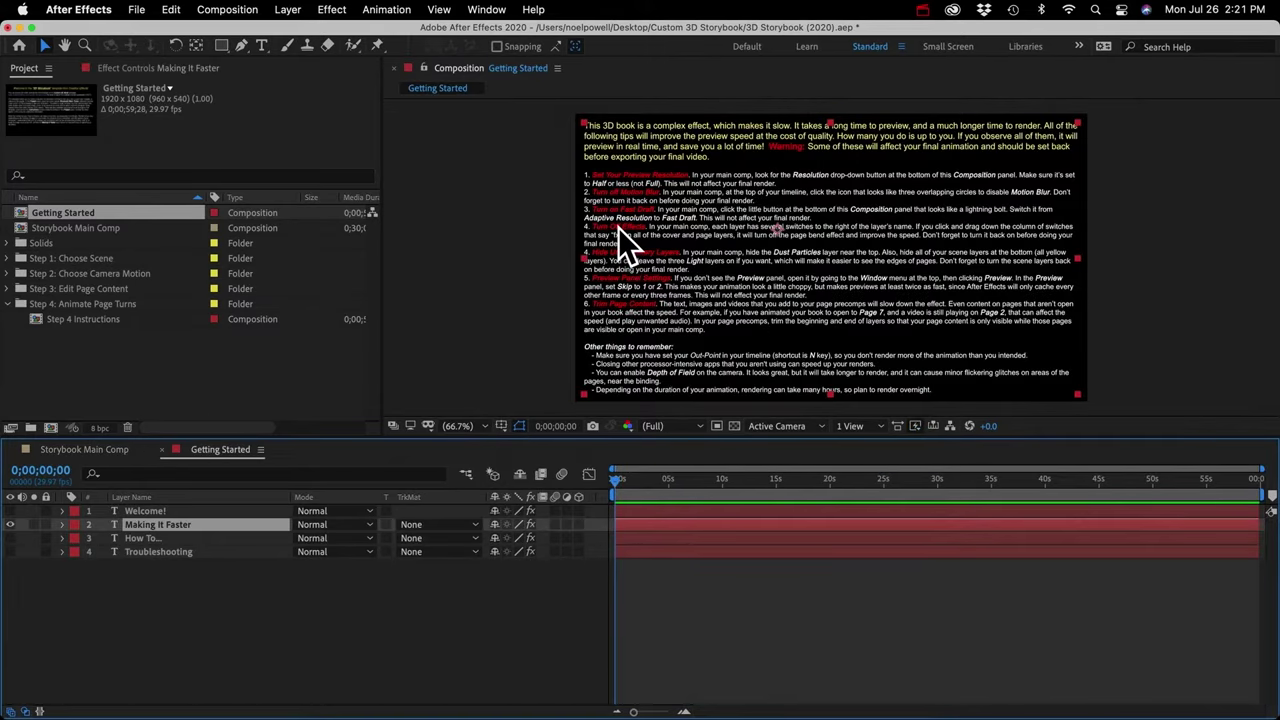
{"action": "left_click", "coordinate": [84, 449]}
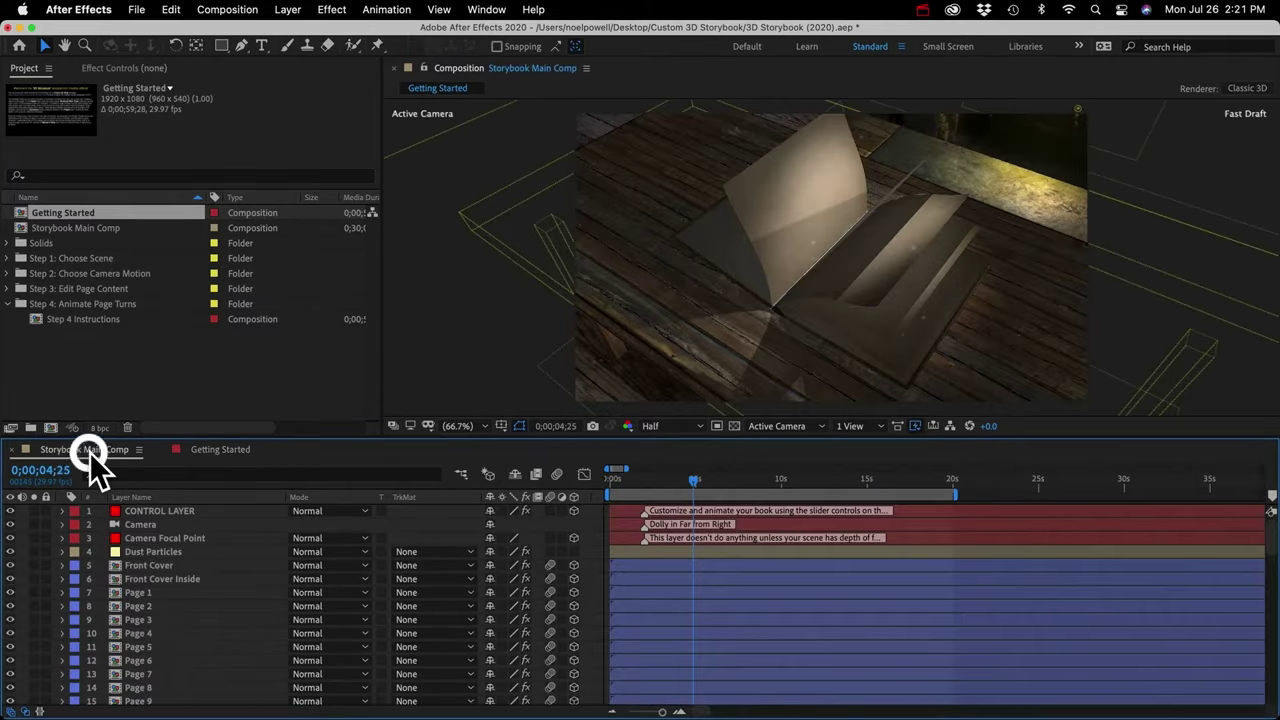
{"action": "left_click", "coordinate": [143, 563]}
{"action": "scroll", "coordinate": [152, 612], "scroll_direction": "down", "scroll_amount": 2}
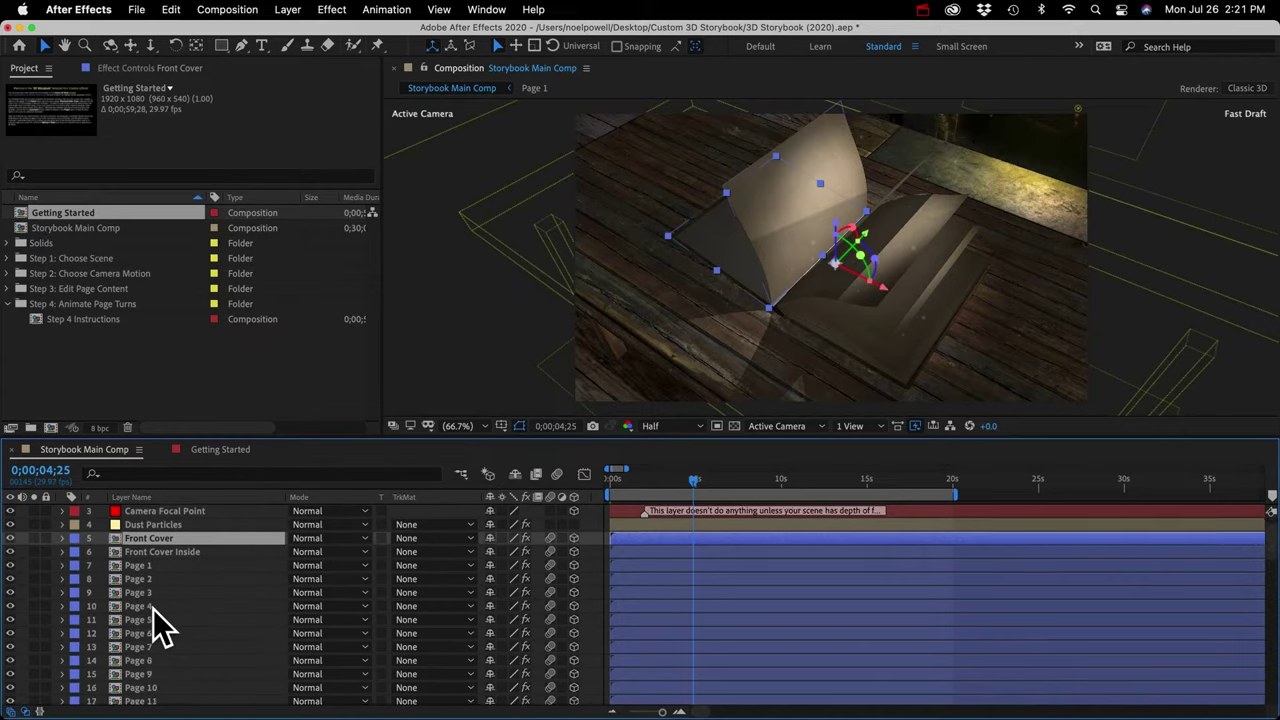
{"action": "scroll", "coordinate": [160, 628], "scroll_direction": "down", "scroll_amount": 10}
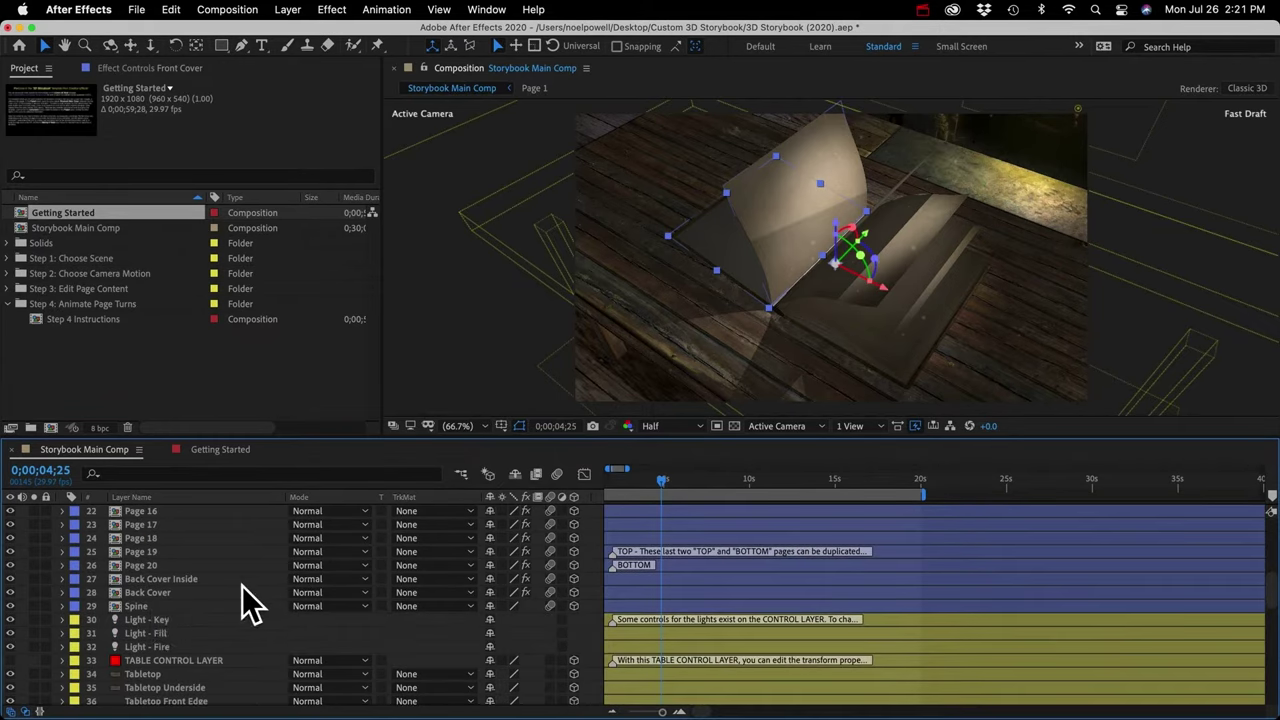
{"action": "left_click", "coordinate": [147, 604], "text": "shift"}
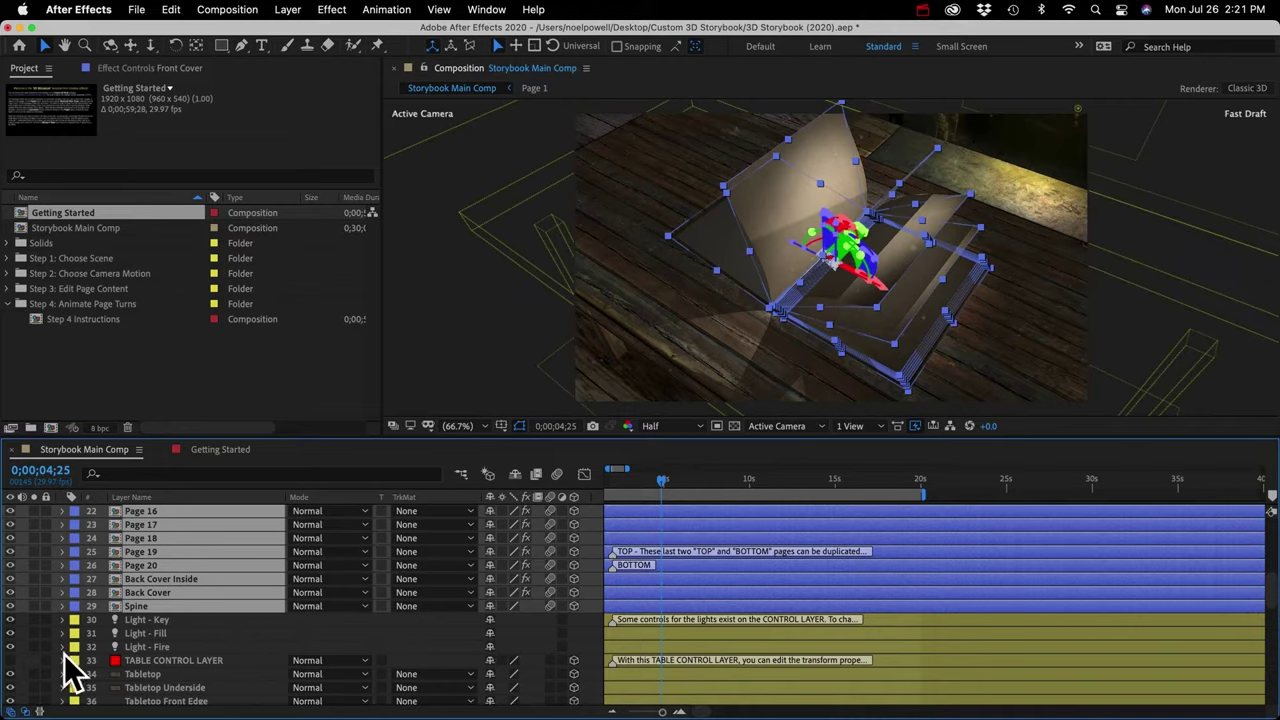
{"action": "scroll", "coordinate": [420, 525], "scroll_direction": "up", "scroll_amount": 7}
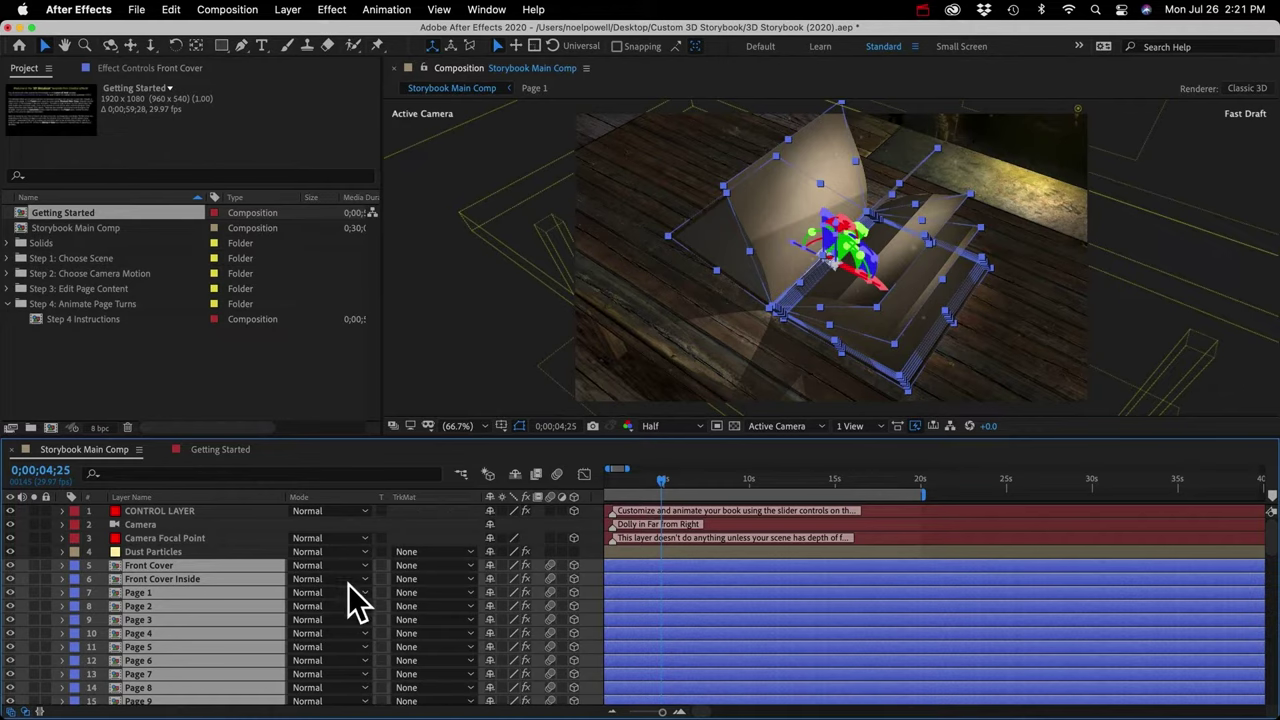
{"action": "left_click", "coordinate": [527, 565]}
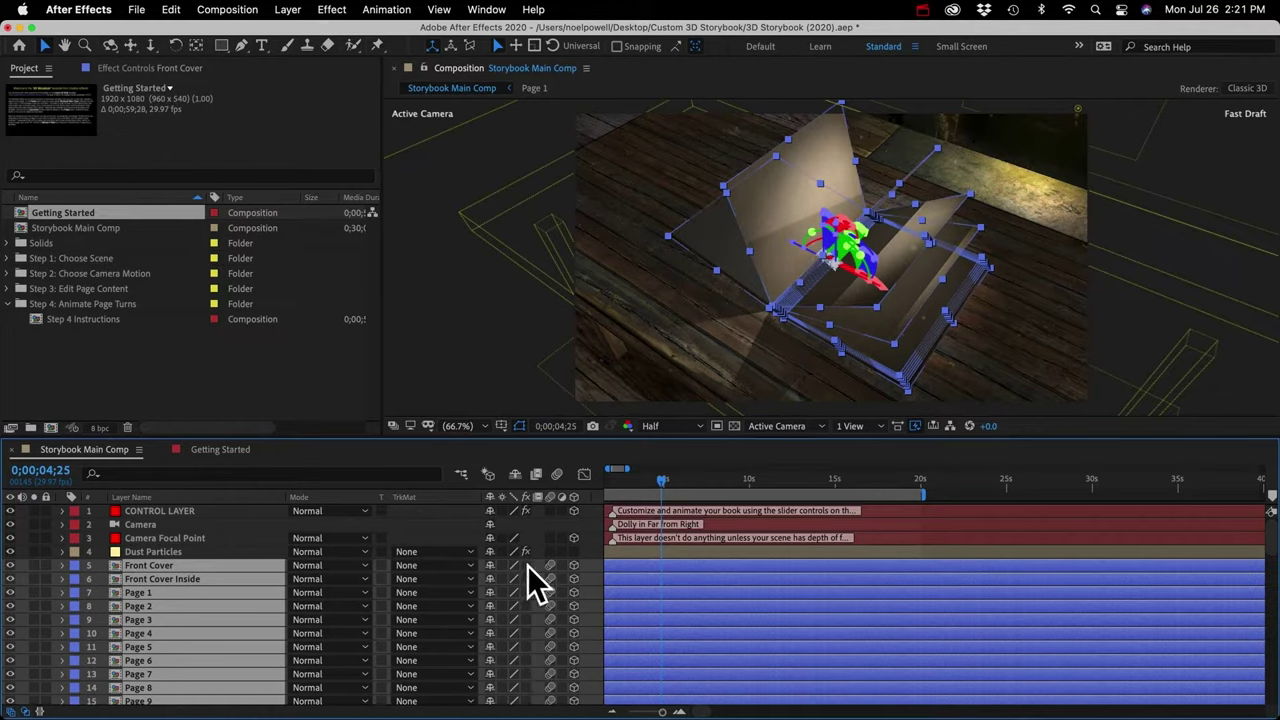
Consult the Hide Unnecessary Layers tip and hide the scene layers from TABLE CONTROL LAYER through Floor, leaving the three lights on
{"action": "left_click", "coordinate": [213, 445]}
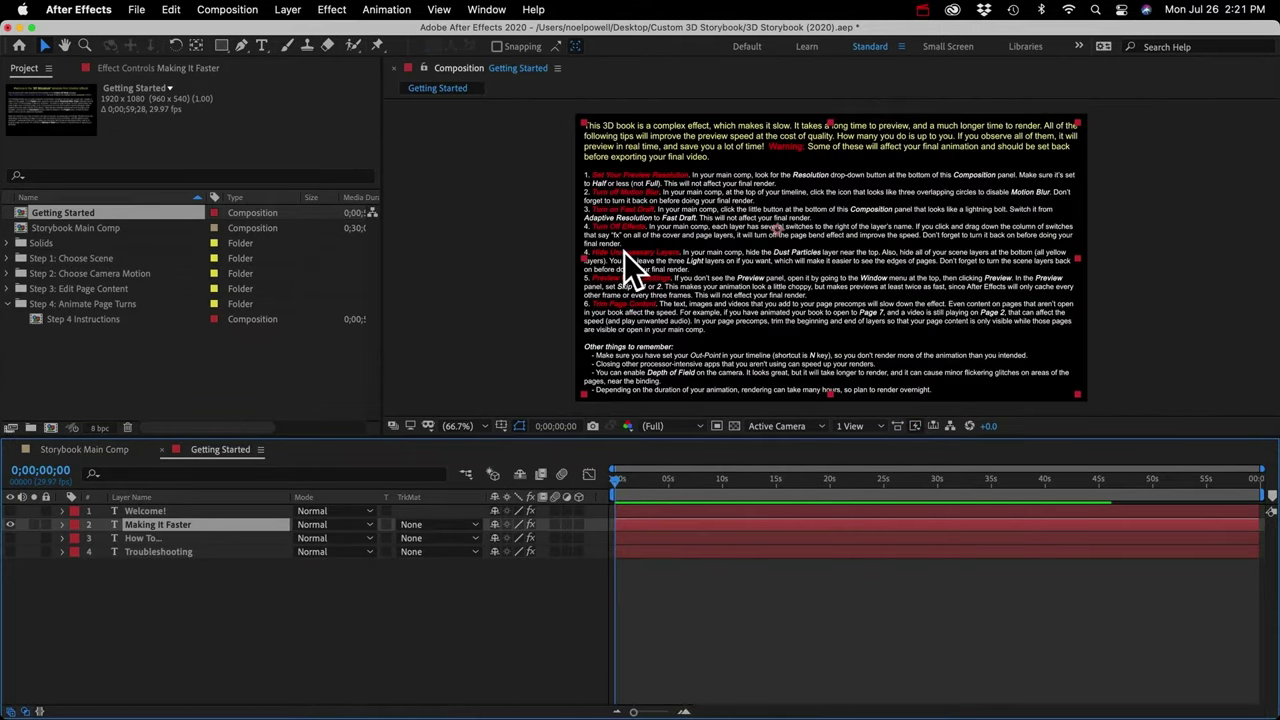
{"action": "left_click", "coordinate": [76, 451]}
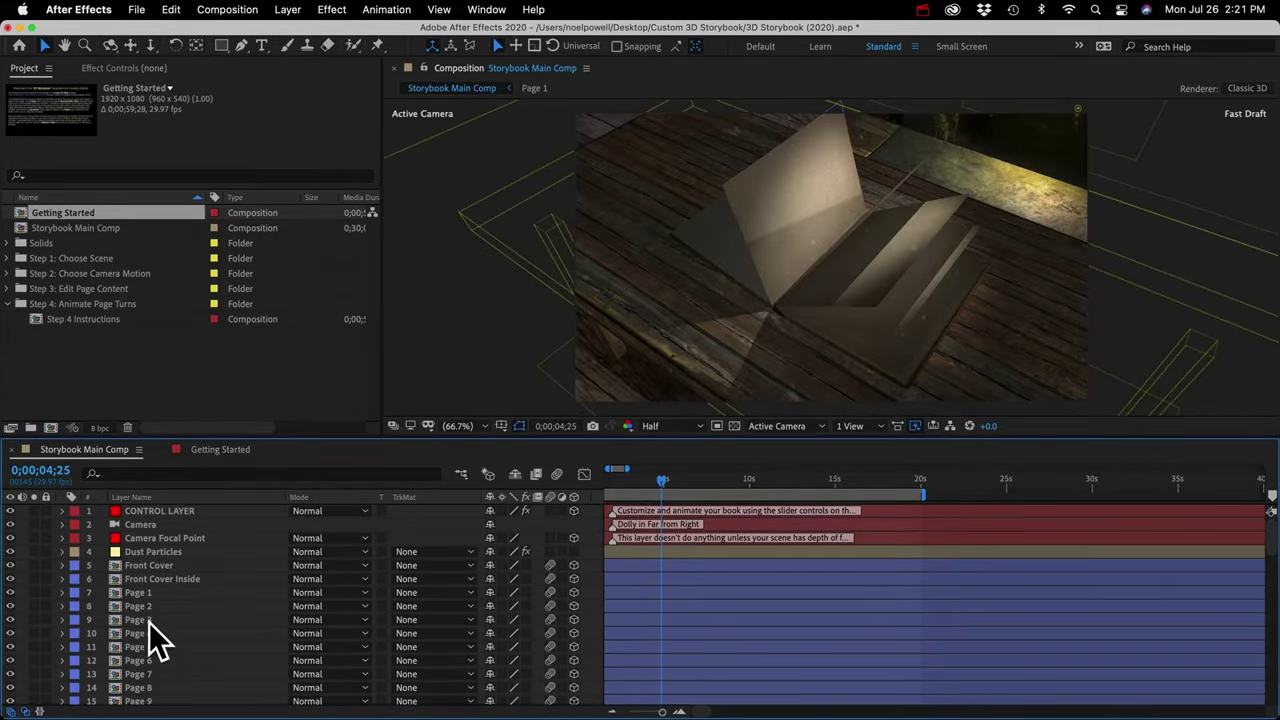
{"action": "scroll", "coordinate": [150, 635], "scroll_direction": "down", "scroll_amount": 10}
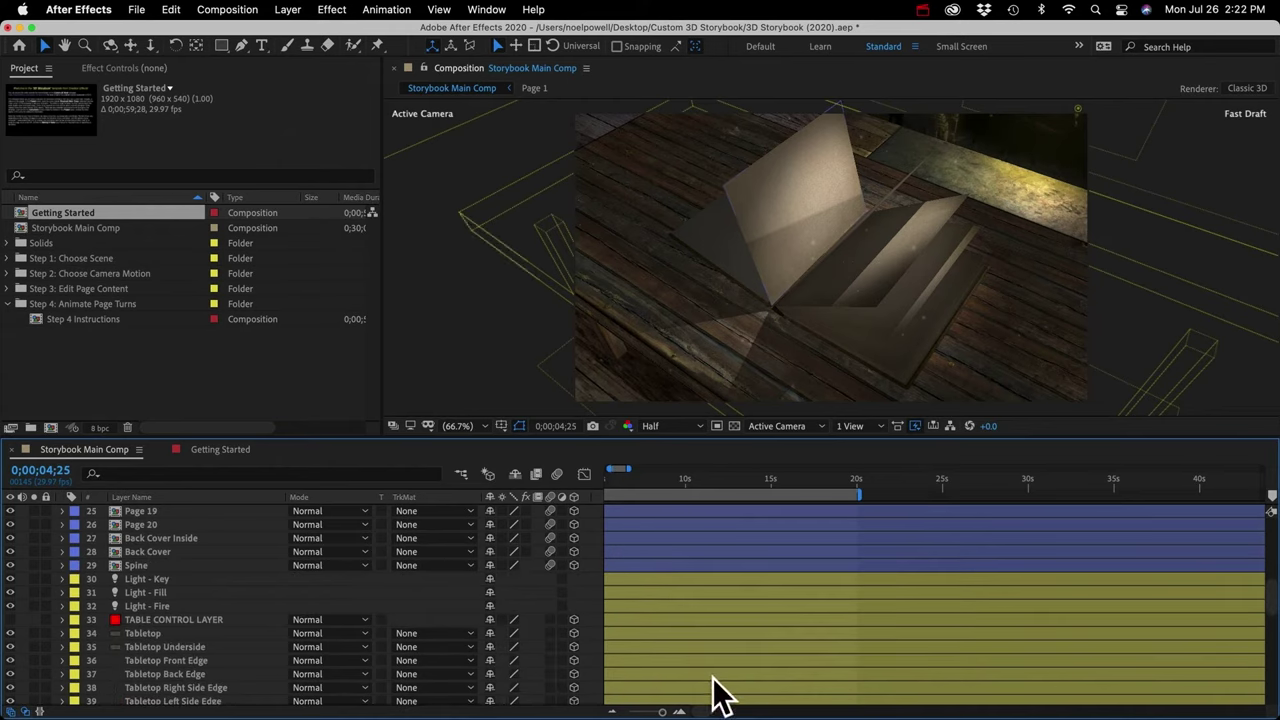
{"action": "left_click", "coordinate": [142, 580]}
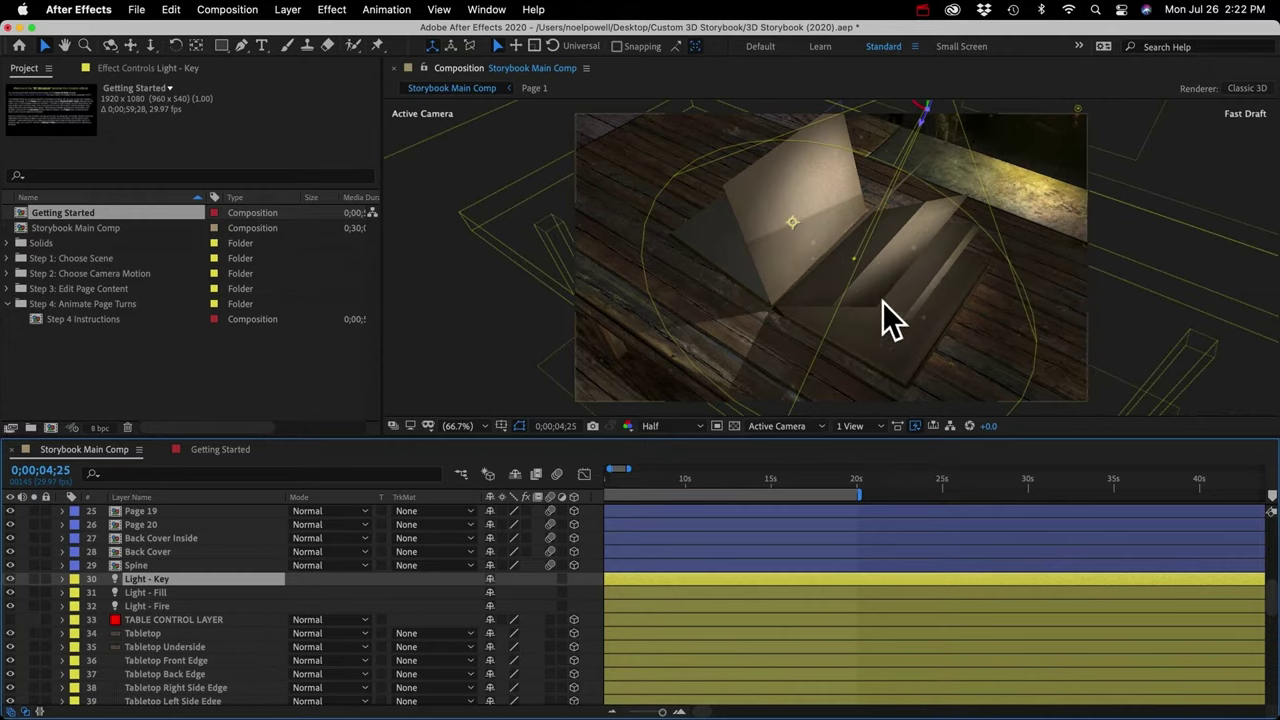
{"action": "left_click", "coordinate": [145, 620]}
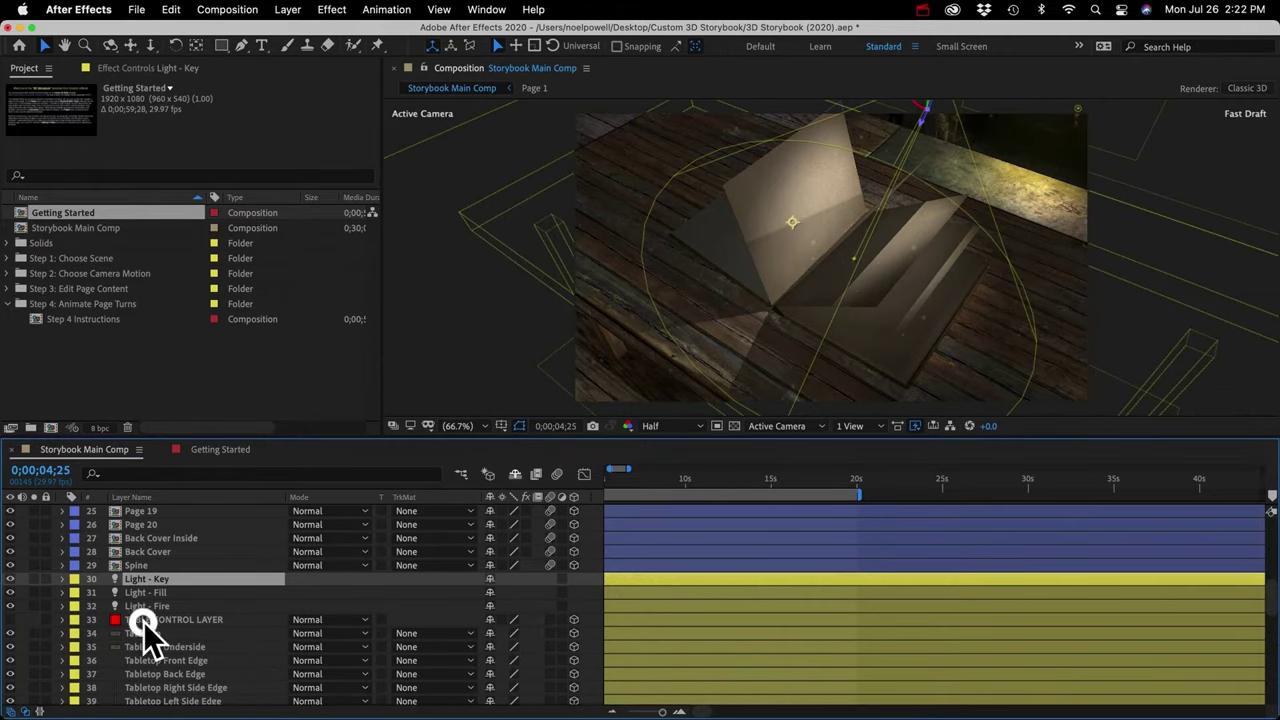
{"action": "scroll", "coordinate": [145, 625], "scroll_direction": "down", "scroll_amount": 1}
{"action": "scroll", "coordinate": [145, 630], "scroll_direction": "down", "scroll_amount": 10}
{"action": "left_click", "coordinate": [137, 696], "text": "shift"}
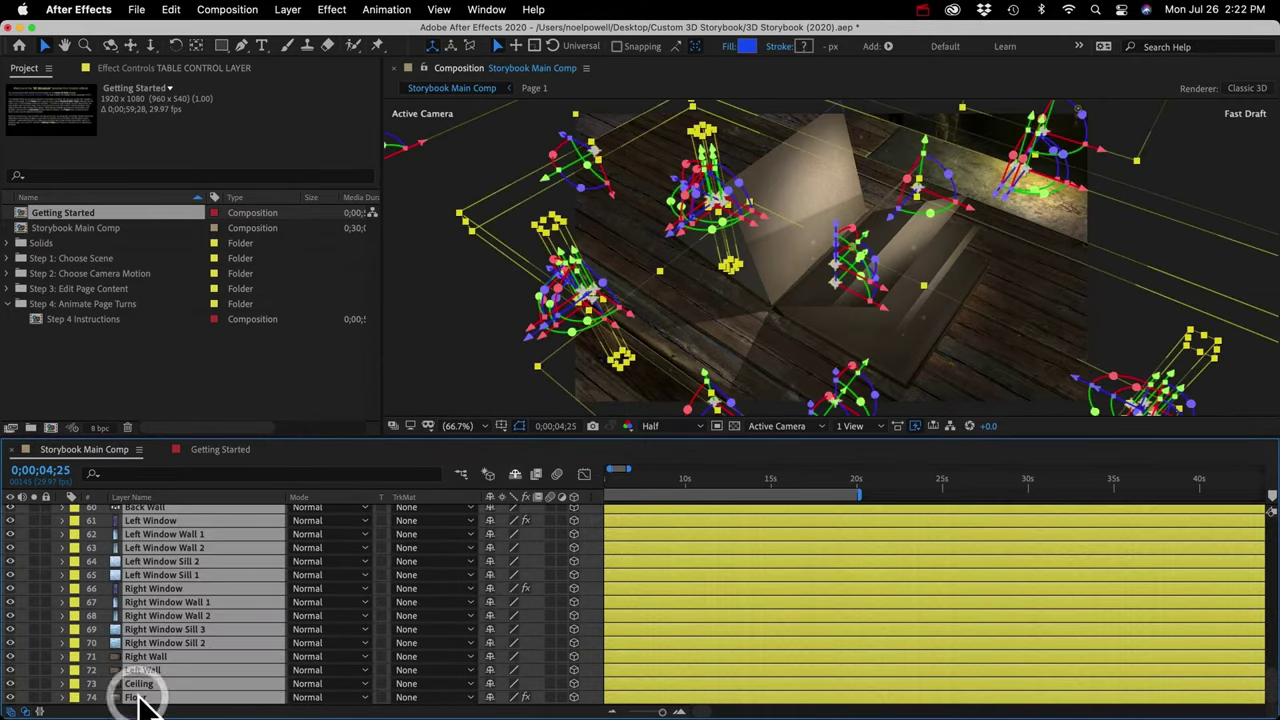
{"action": "left_click", "coordinate": [10, 697]}
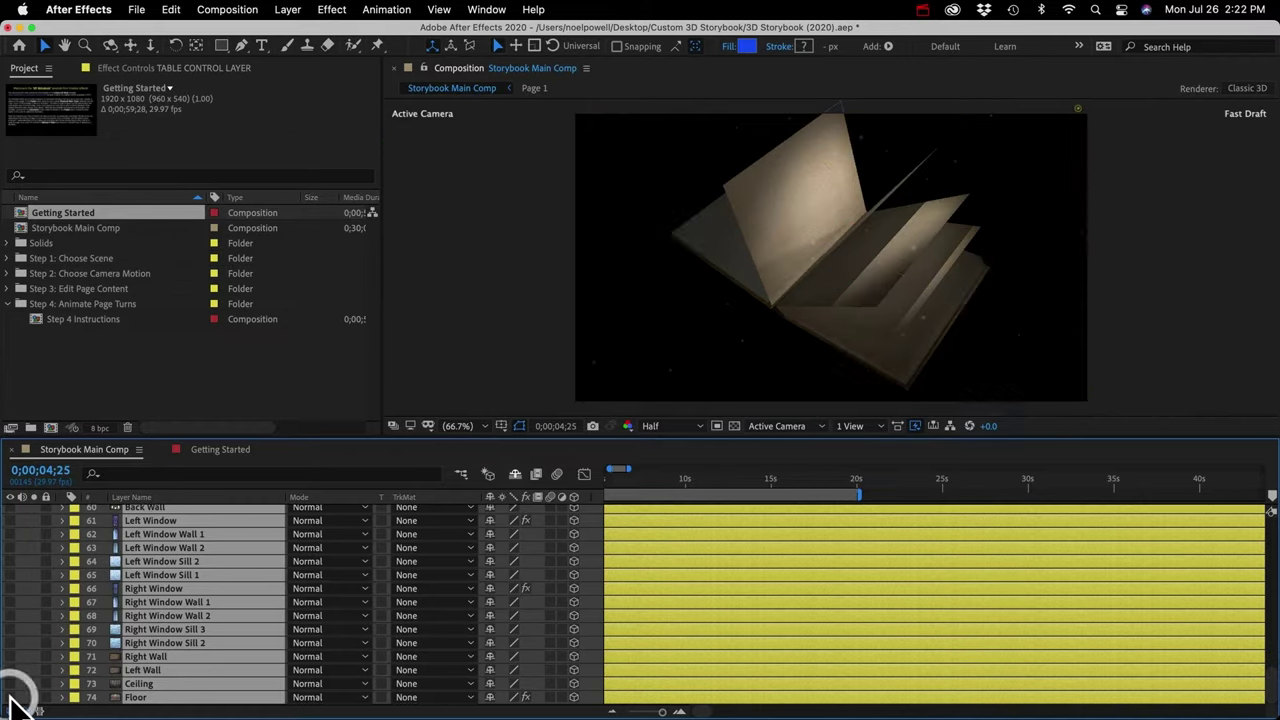
Consult the Preview Panel Settings tip, show the Preview panel for Storybook Main Comp and set Skip to 1
{"action": "left_click", "coordinate": [218, 449]}
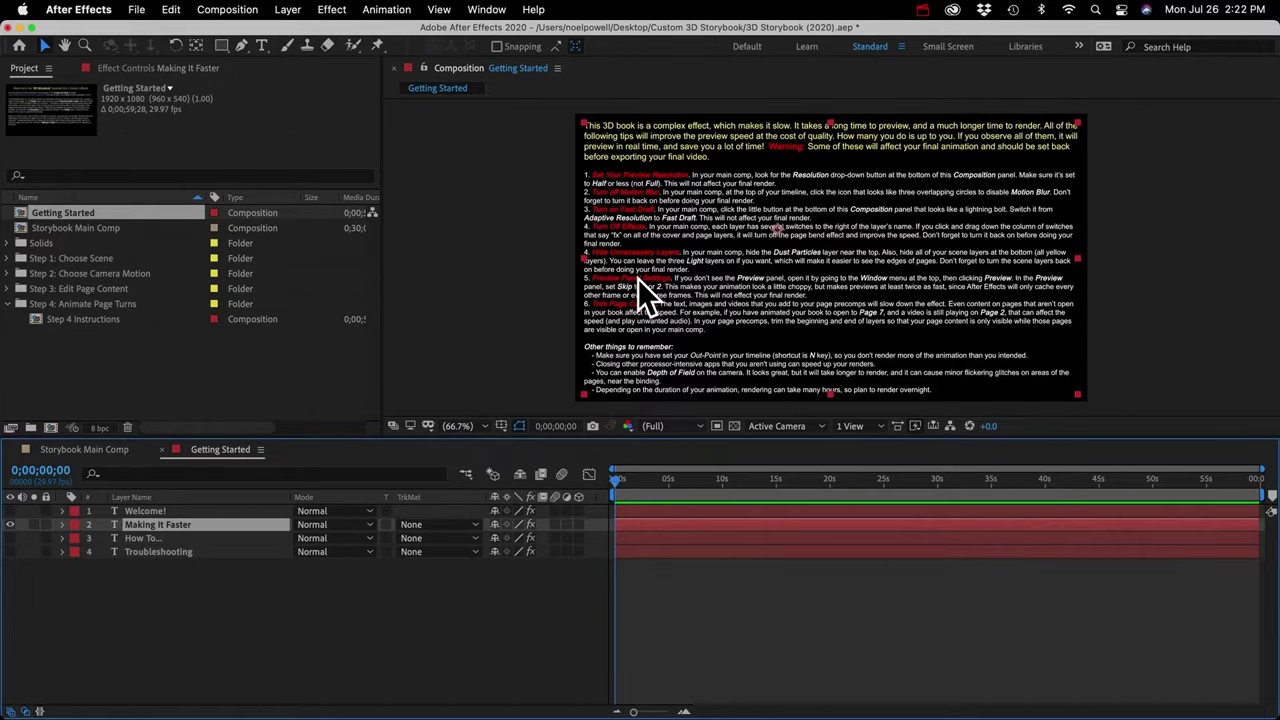
{"action": "left_click", "coordinate": [83, 449]}
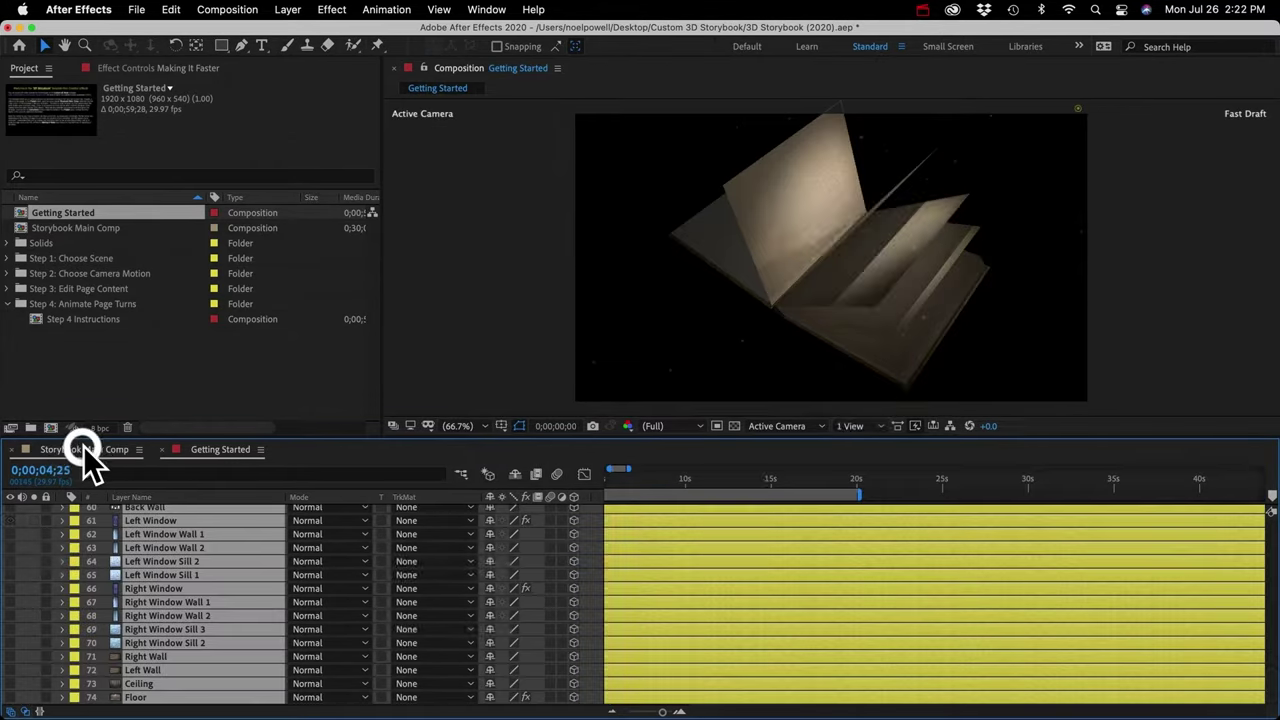
{"action": "left_click", "coordinate": [487, 9]}
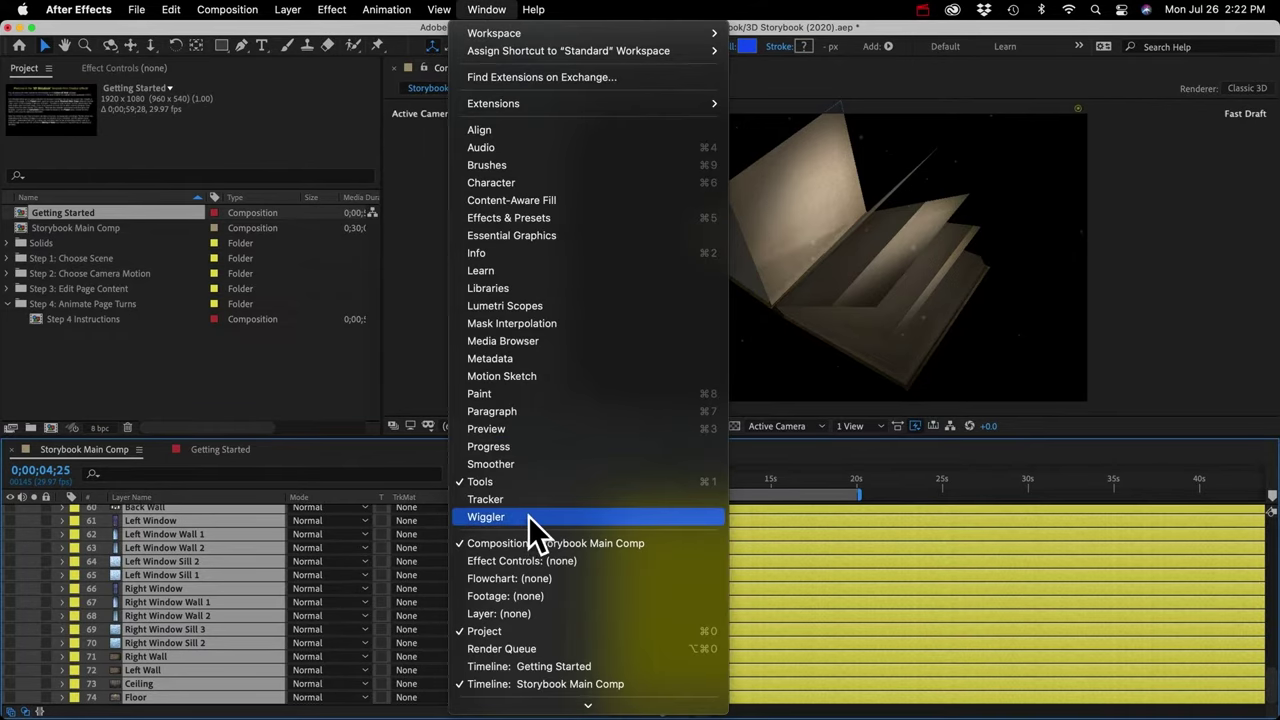
{"action": "left_click", "coordinate": [496, 429]}
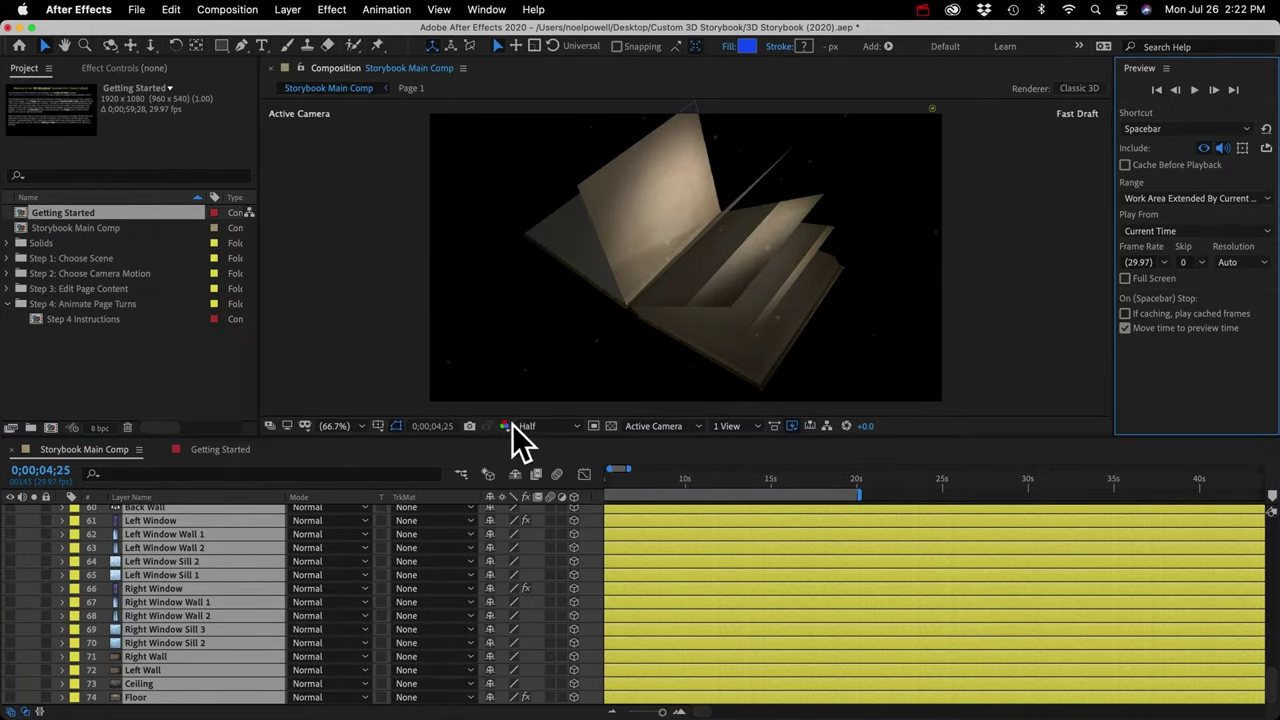
{"action": "left_click", "coordinate": [1201, 260]}
{"action": "left_click", "coordinate": [1196, 294]}
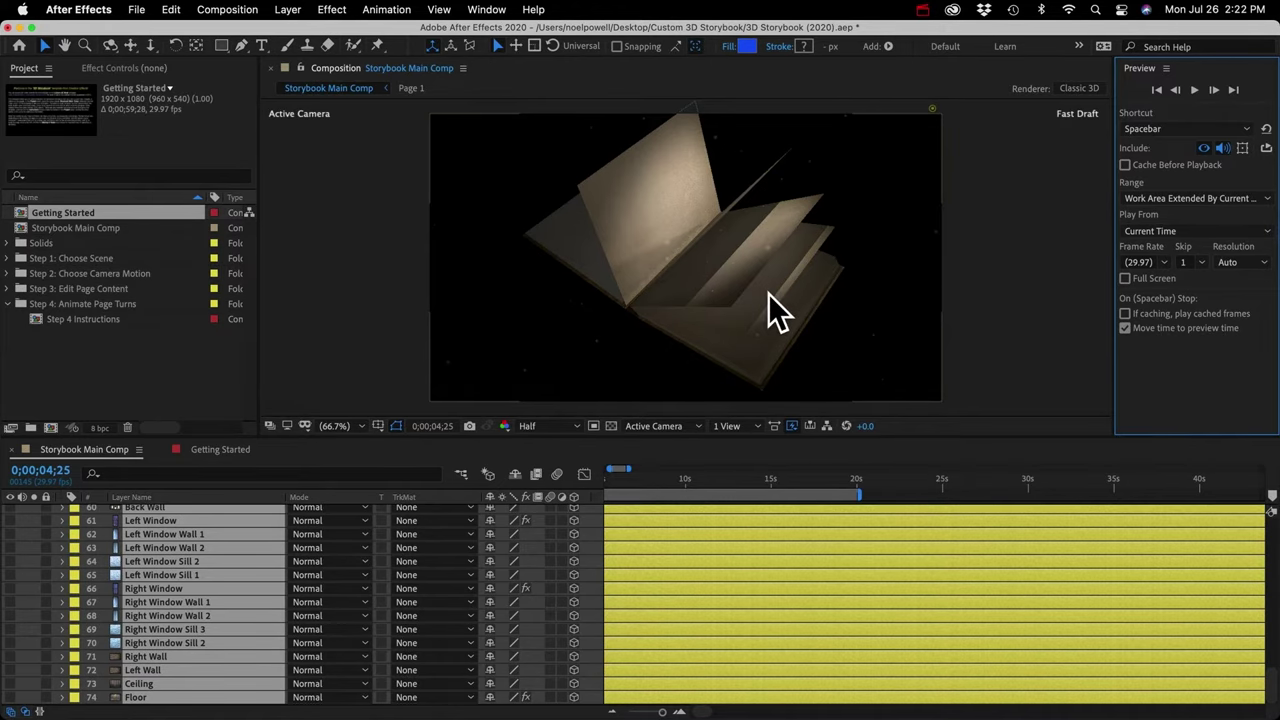
Read the remaining Making It Faster tips in Getting Started and return to Storybook Main Comp's timeline
{"action": "left_click", "coordinate": [222, 450]}
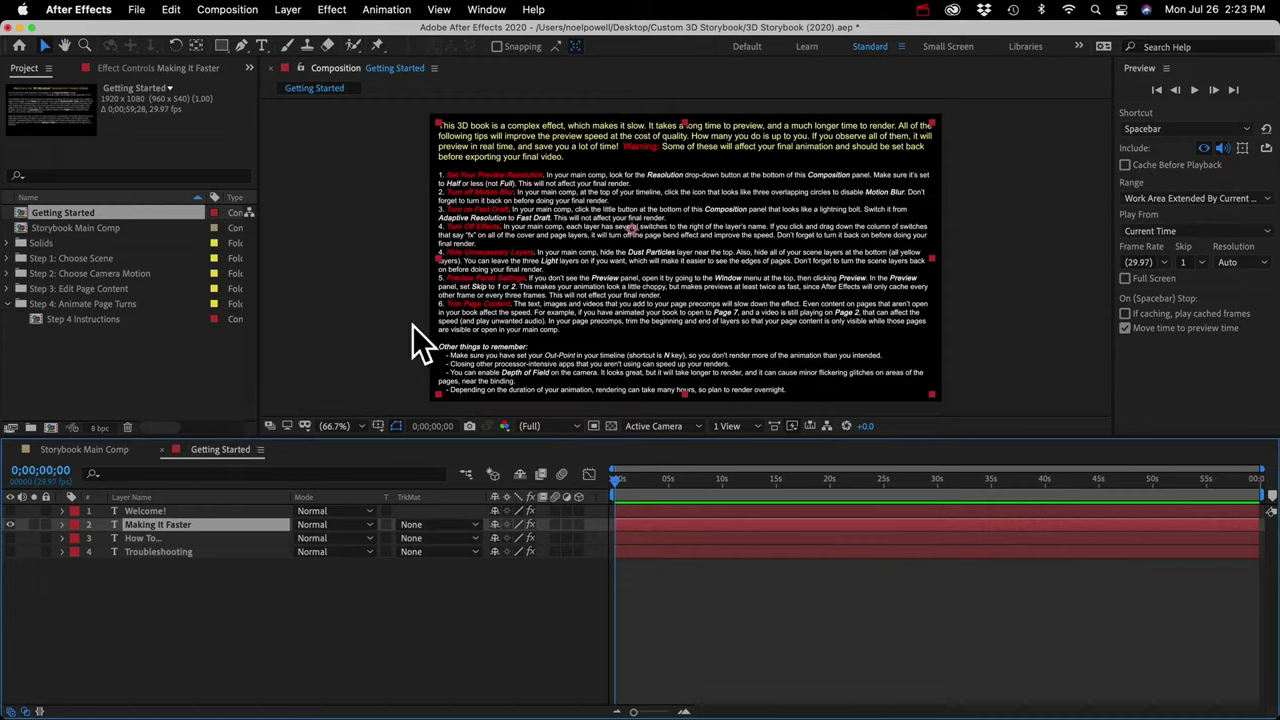
{"action": "left_click", "coordinate": [289, 600]}
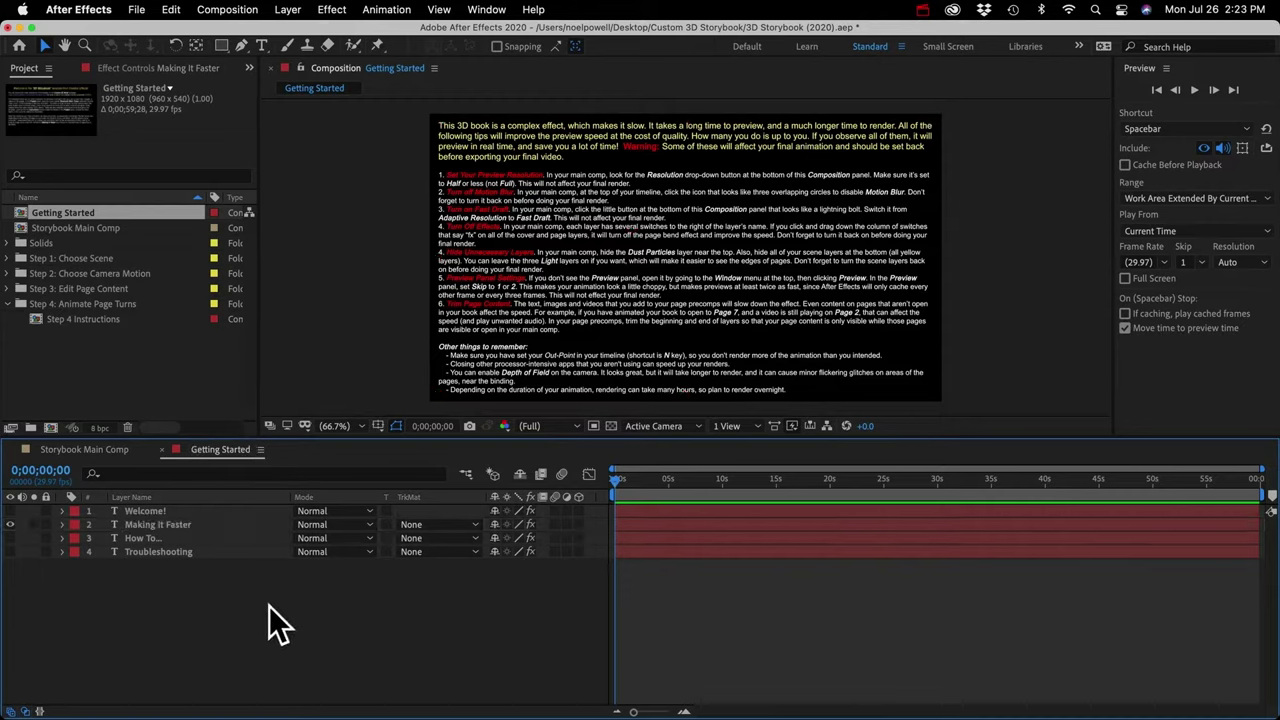
{"action": "left_click", "coordinate": [78, 450]}
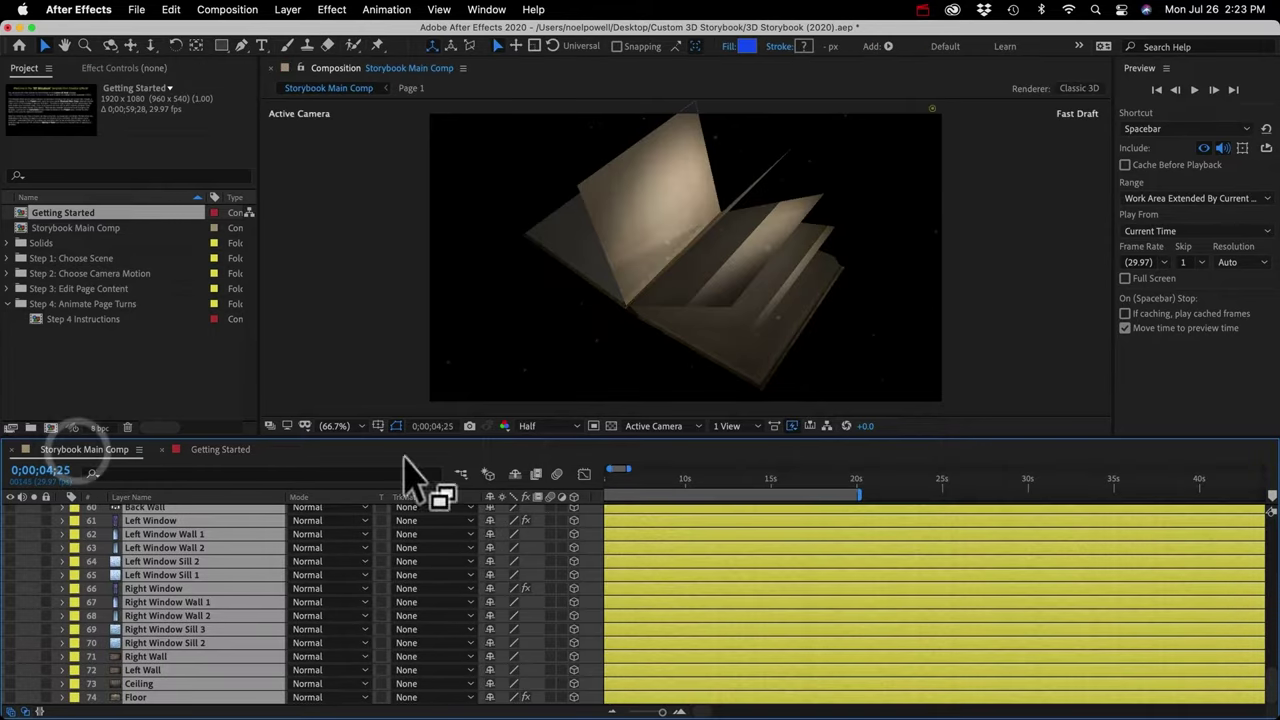
{"action": "left_click_drag", "start_coordinate": [705, 492], "coordinate": [666, 484]}
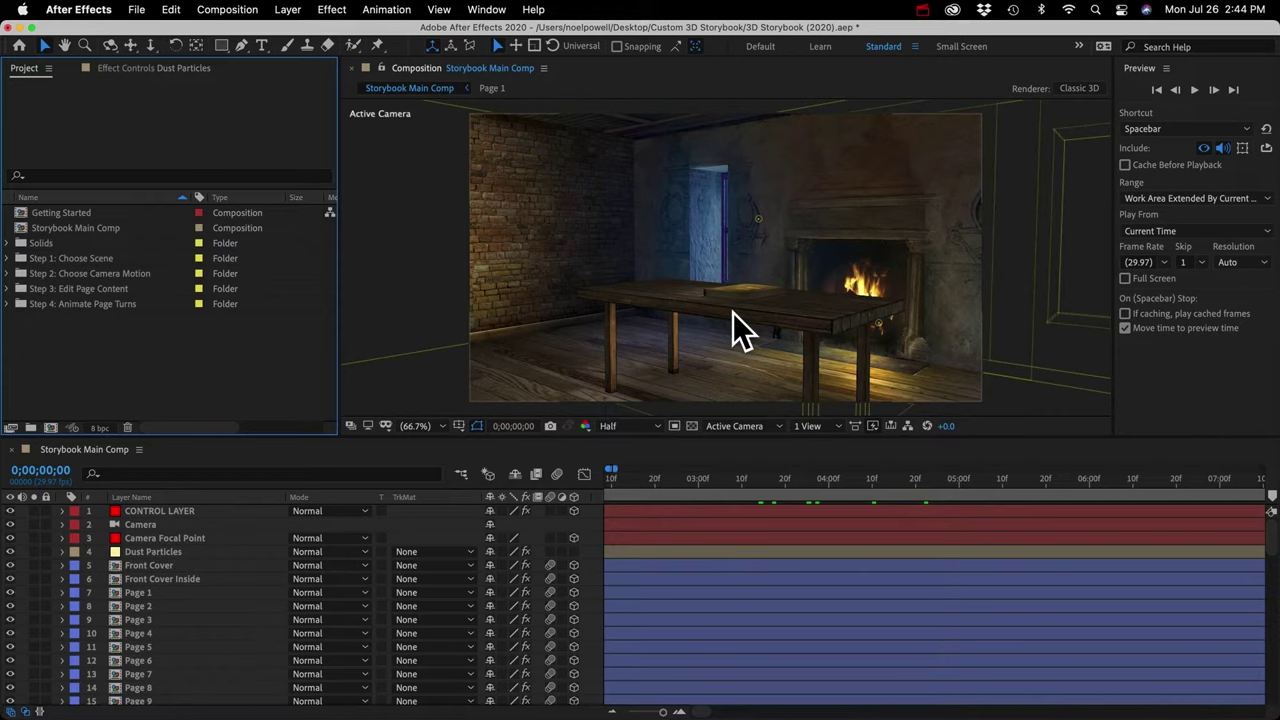
Hide the Dust Particles layer in Storybook Main Comp and show it again
{"action": "left_click", "coordinate": [136, 552]}
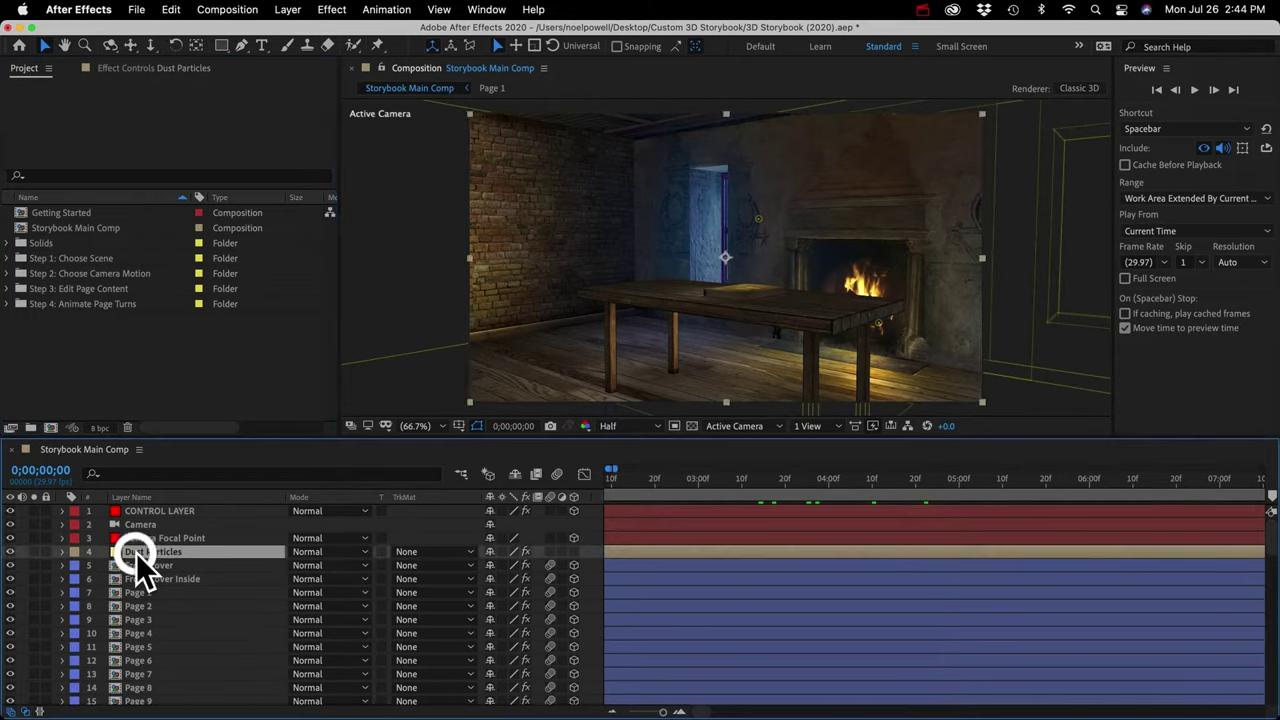
{"action": "left_click", "coordinate": [10, 552]}
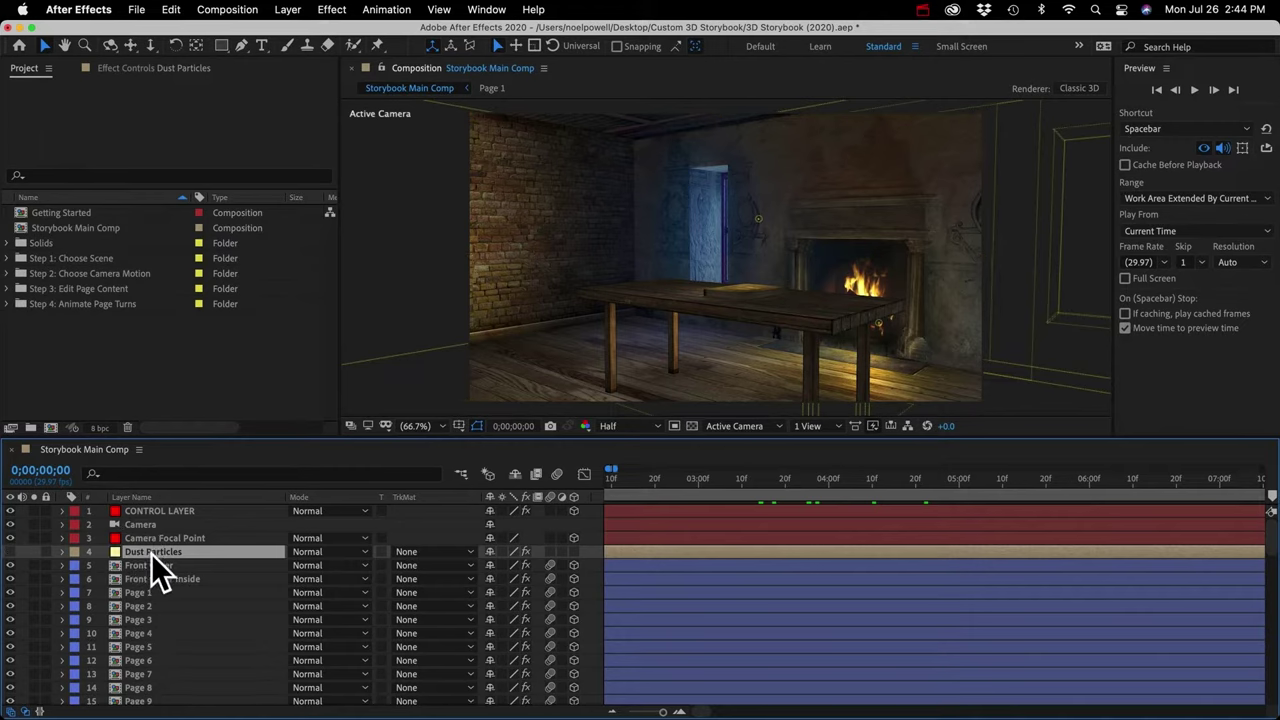
{"action": "left_click", "coordinate": [10, 552]}
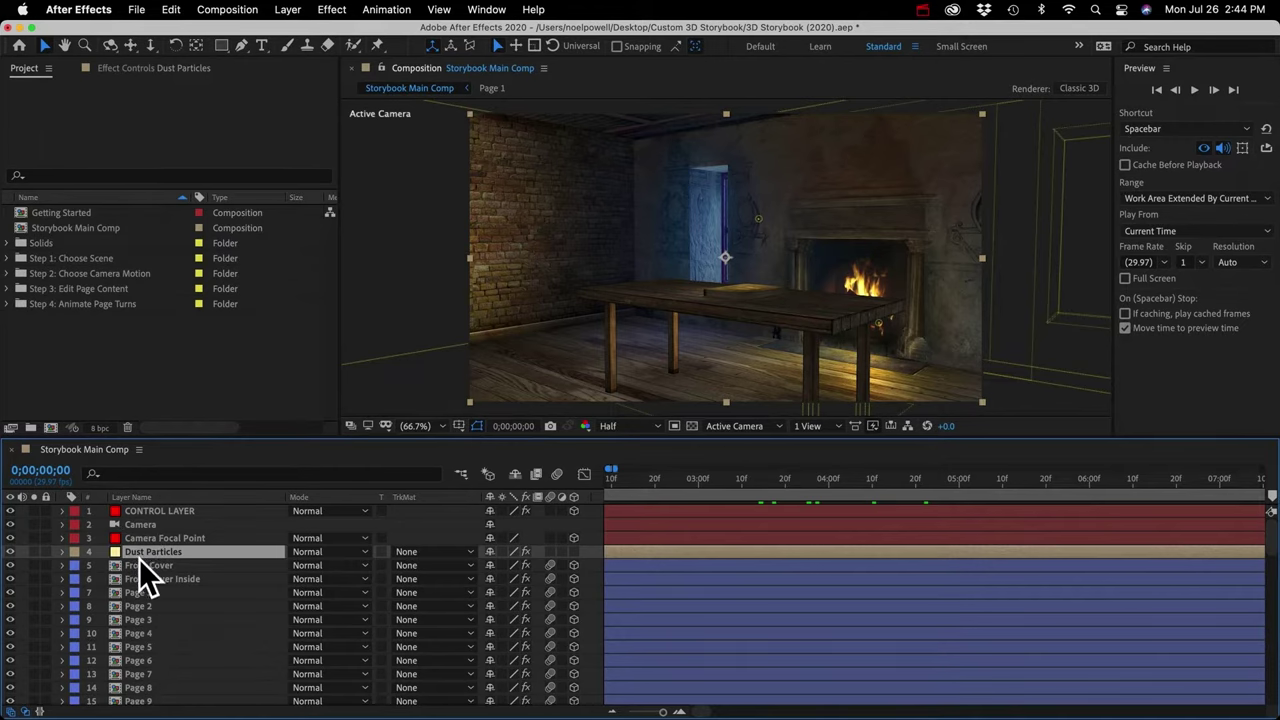
Select CONTROL LAYER in Storybook Main Comp and display its effect controls with the Page Turn Controls
{"action": "double_click", "coordinate": [57, 213]}
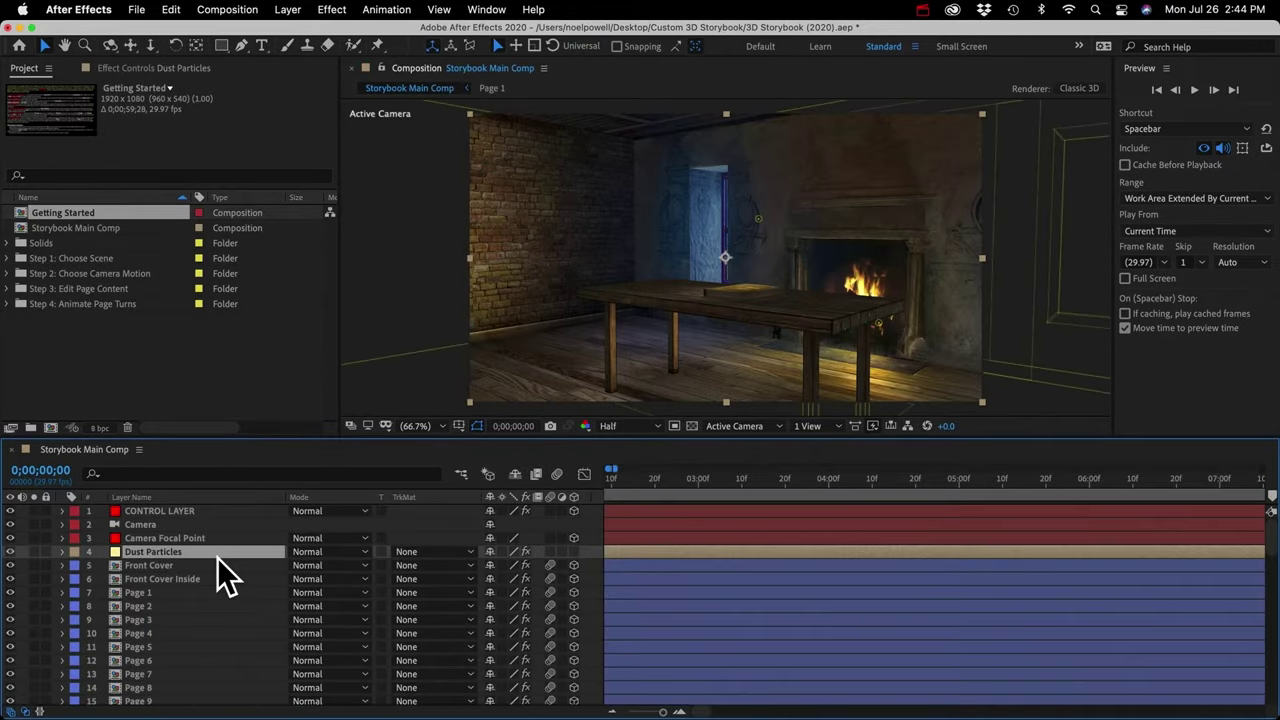
{"action": "left_click", "coordinate": [164, 510]}
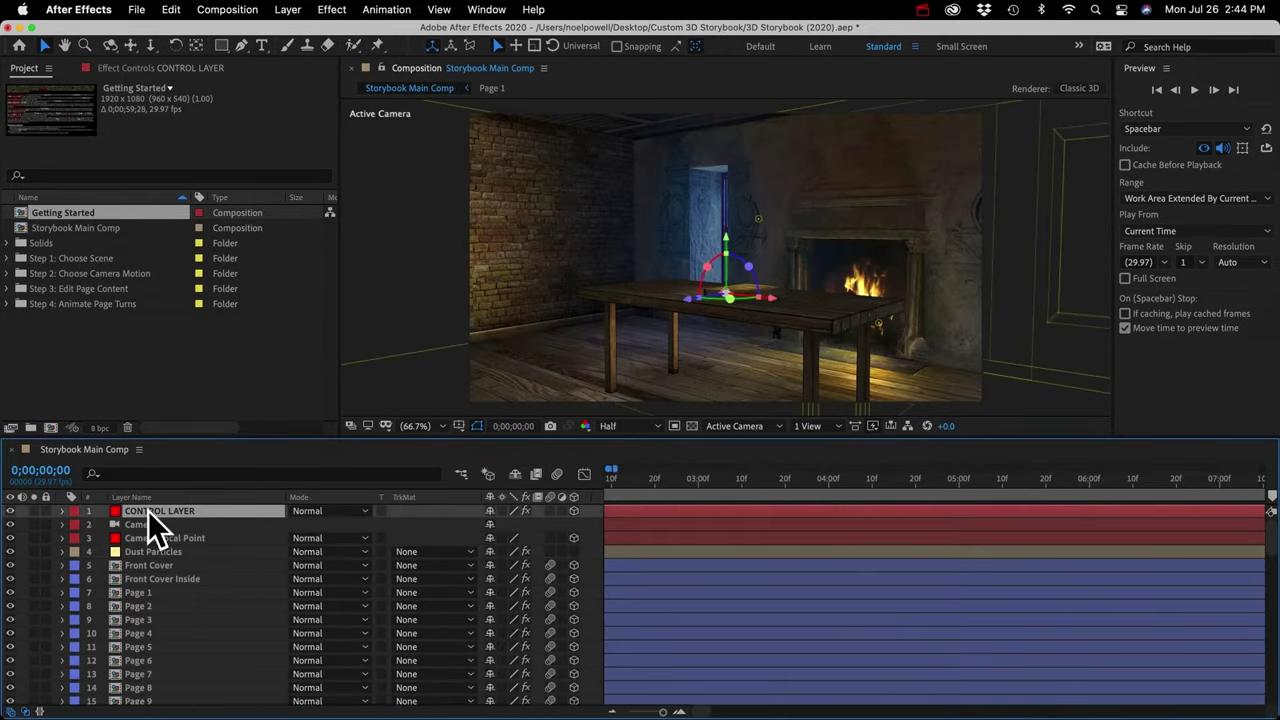
{"action": "left_click", "coordinate": [116, 67]}
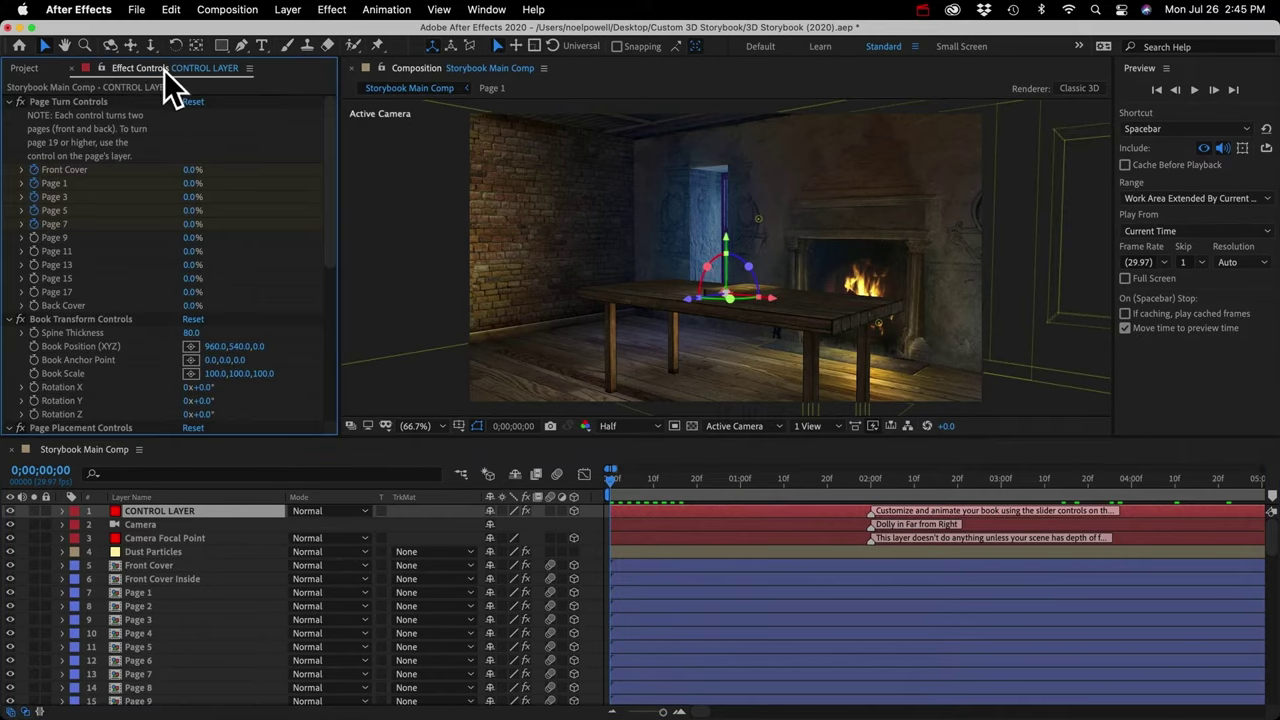
{"action": "left_click", "coordinate": [486, 10]}
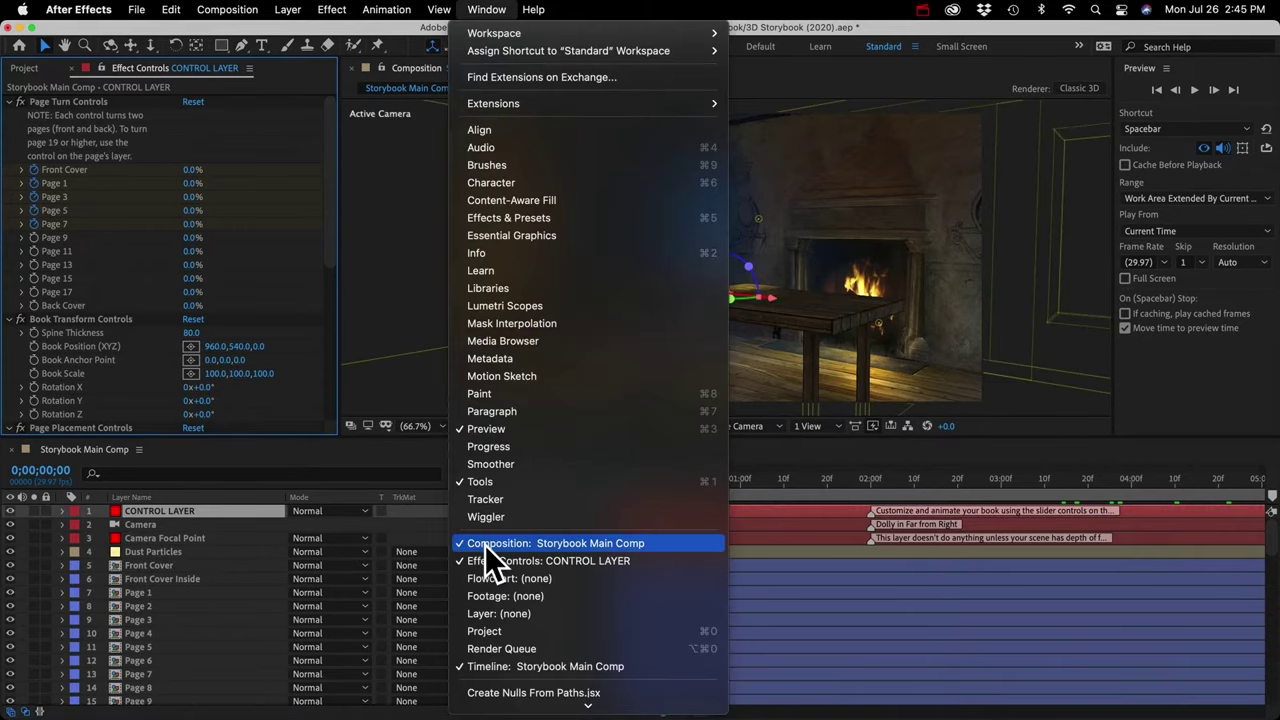
{"action": "left_click", "coordinate": [528, 562]}
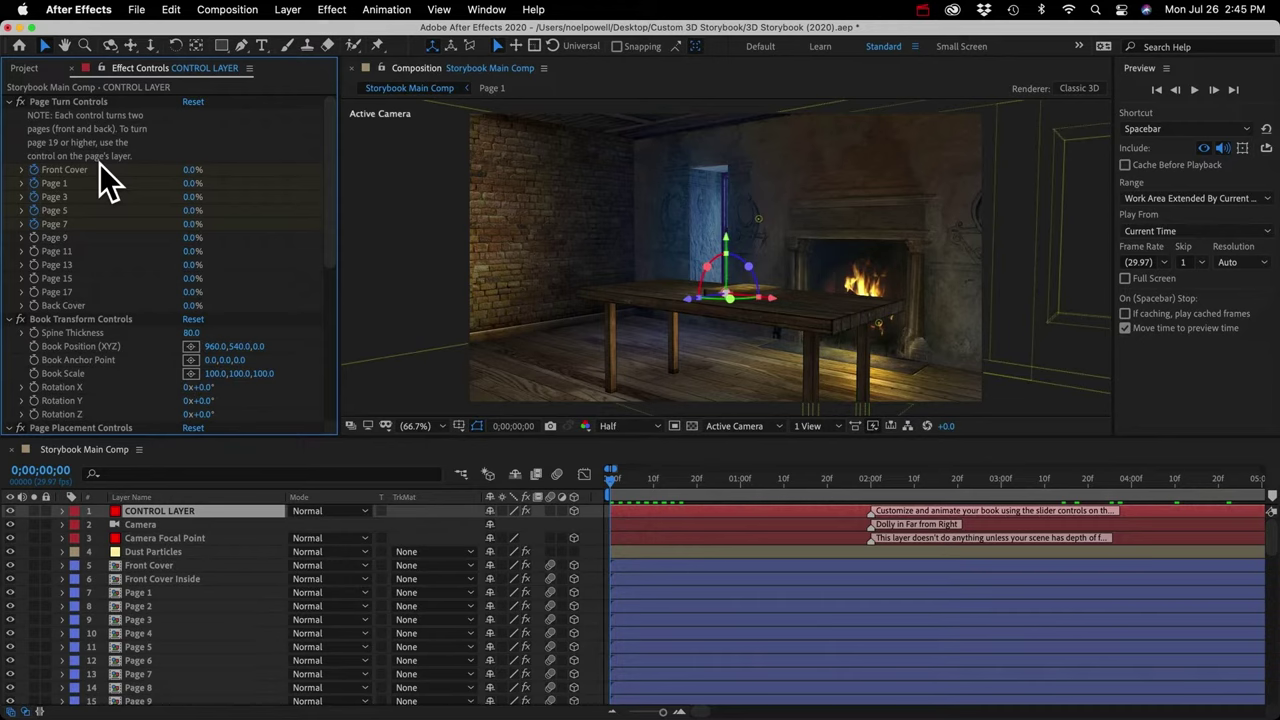
Look through CONTROL LAYER's page turn, book transform, page placement, and light and shadow effect controls
{"action": "scroll", "coordinate": [113, 306], "scroll_direction": "down", "scroll_amount": 10}
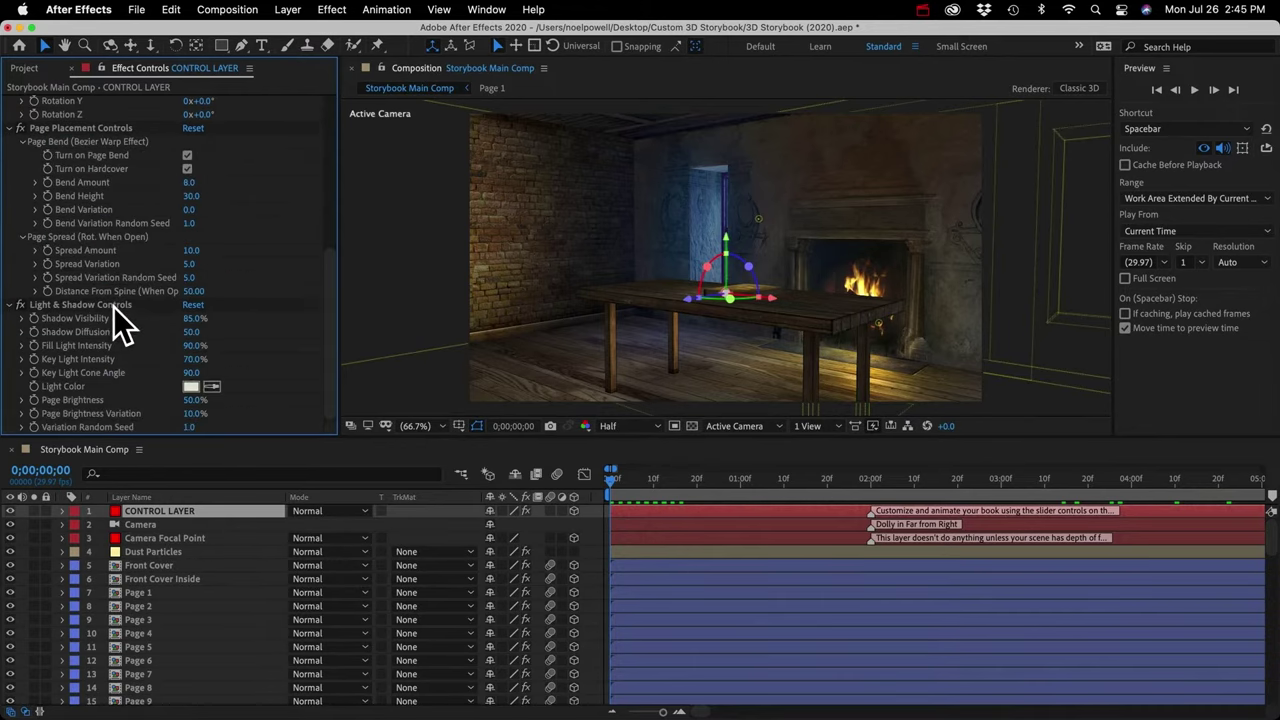
{"action": "scroll", "coordinate": [88, 187], "scroll_direction": "up", "scroll_amount": 5}
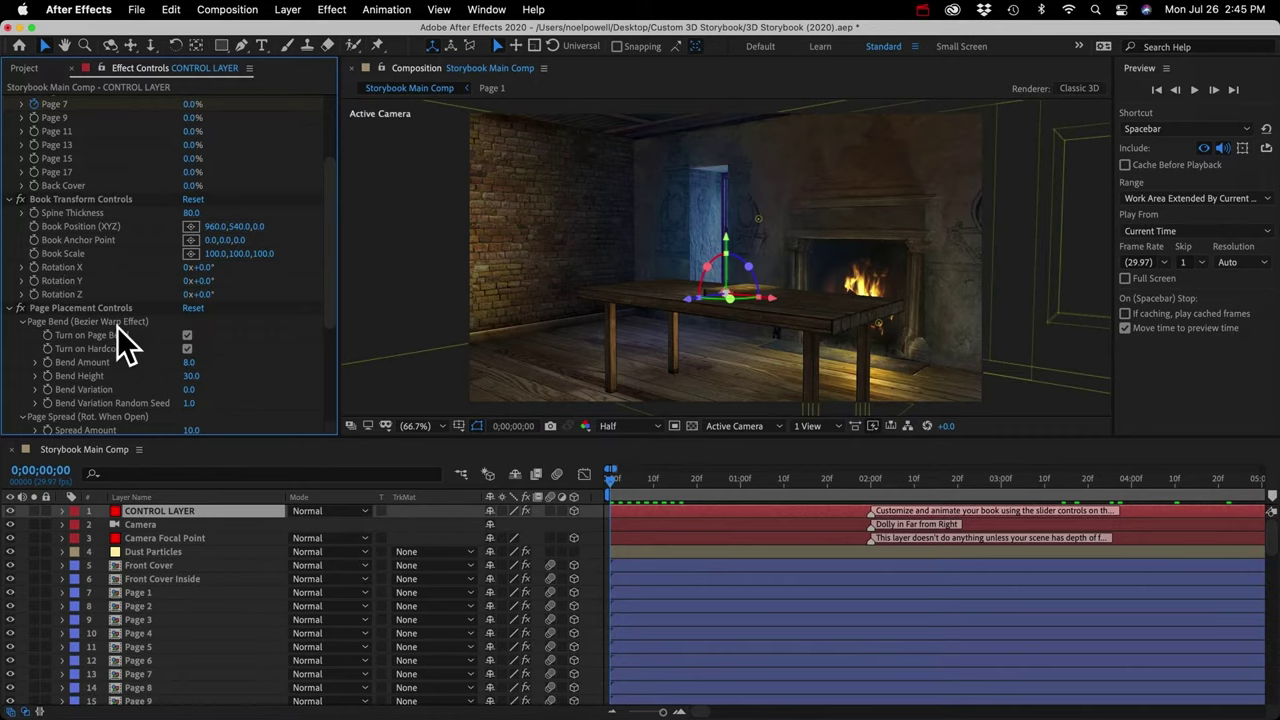
{"action": "scroll", "coordinate": [117, 326], "scroll_direction": "down", "scroll_amount": 5}
{"action": "scroll", "coordinate": [93, 261], "scroll_direction": "up", "scroll_amount": 8}
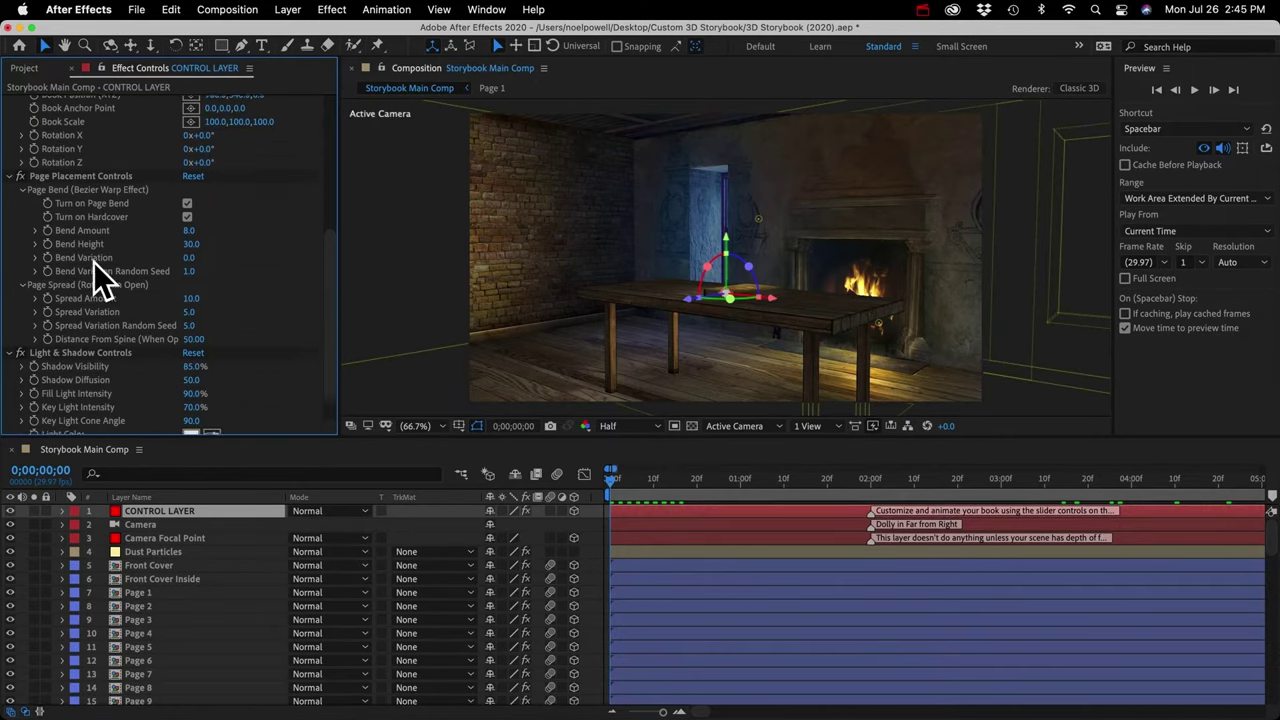
{"action": "left_click", "coordinate": [56, 103]}
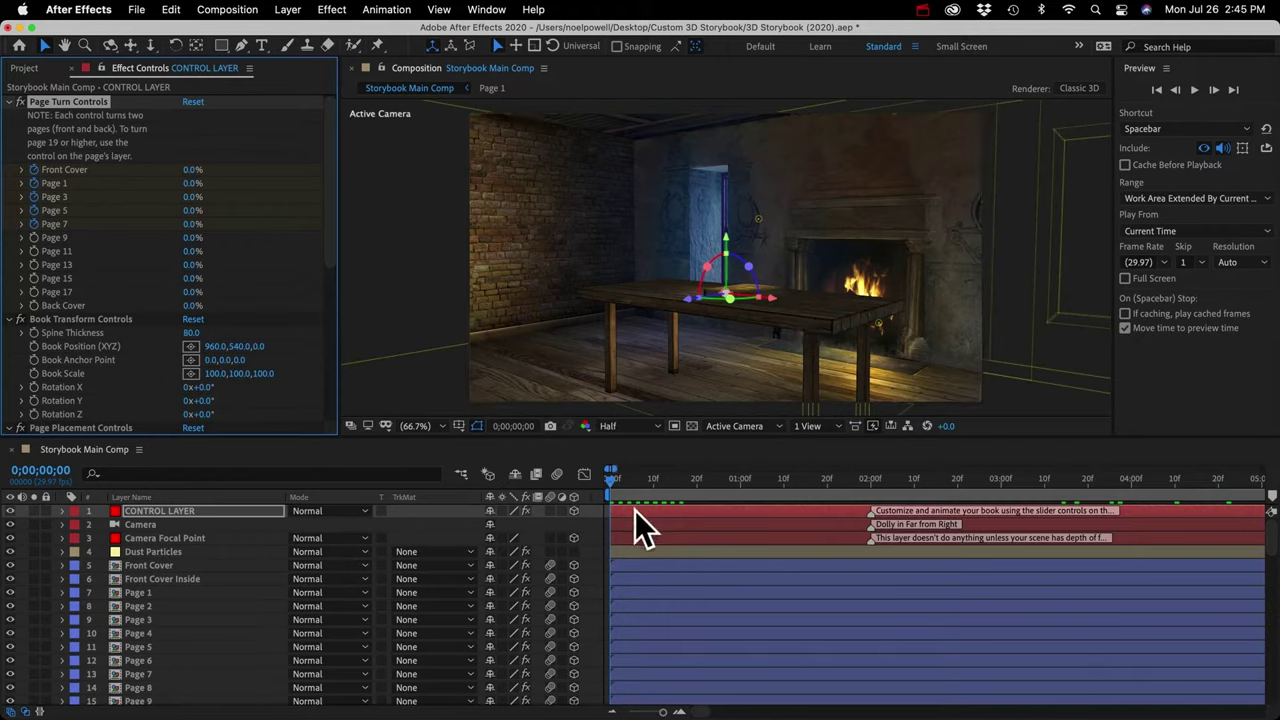
Reveal CONTROL LAYER's keyframed properties in the timeline and bring all the page-turn keyframes into view
{"action": "left_click", "coordinate": [223, 509]}
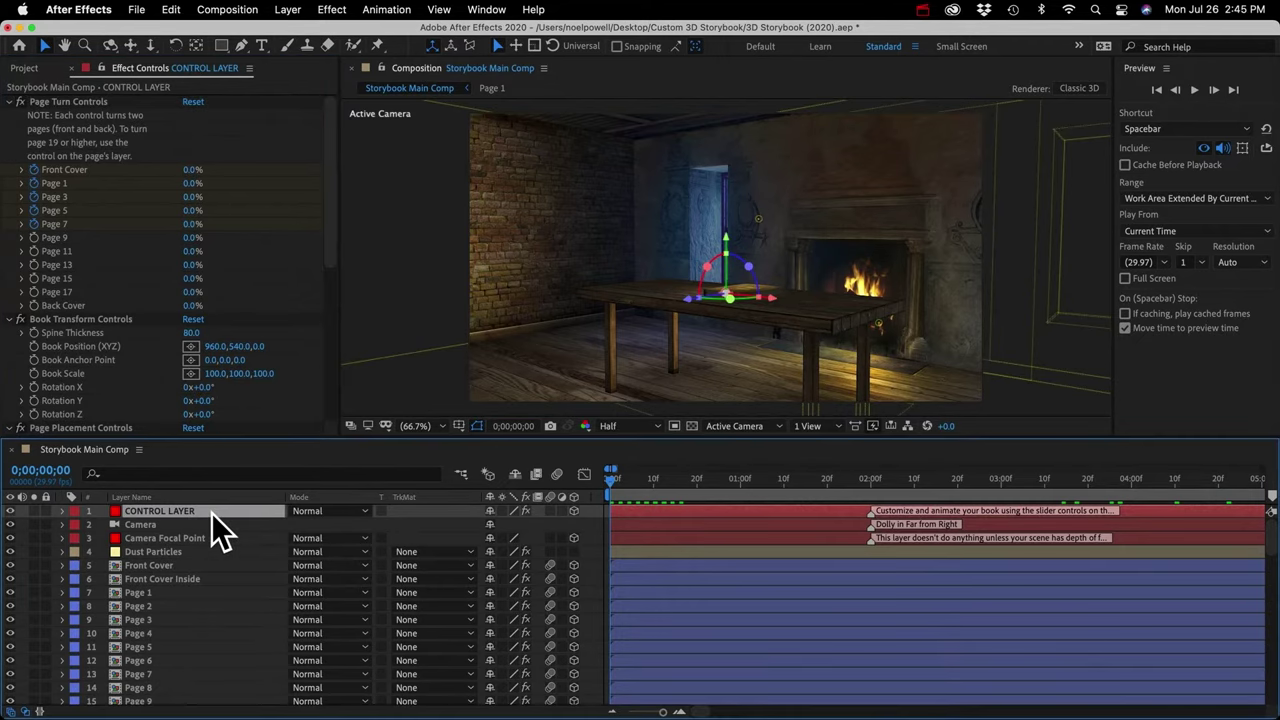
{"action": "key", "text": "u"}
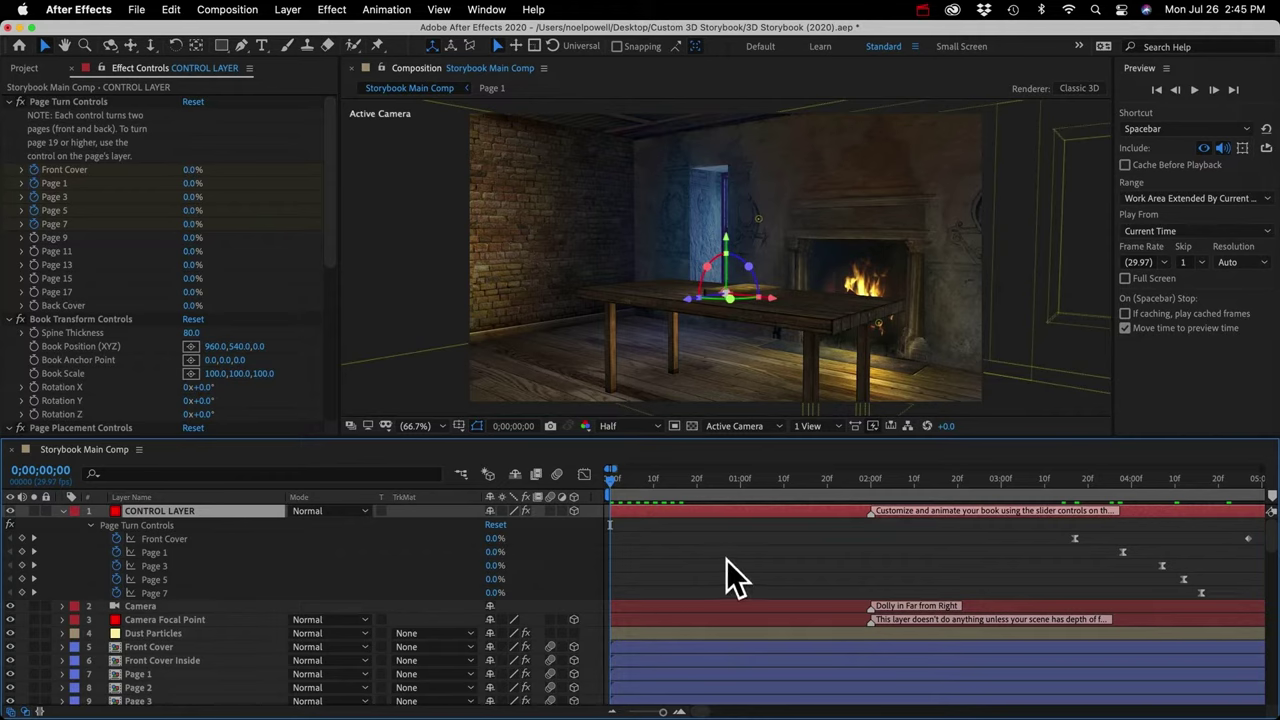
{"action": "scroll", "coordinate": [968, 534], "scroll_direction": "right", "scroll_amount": 5}
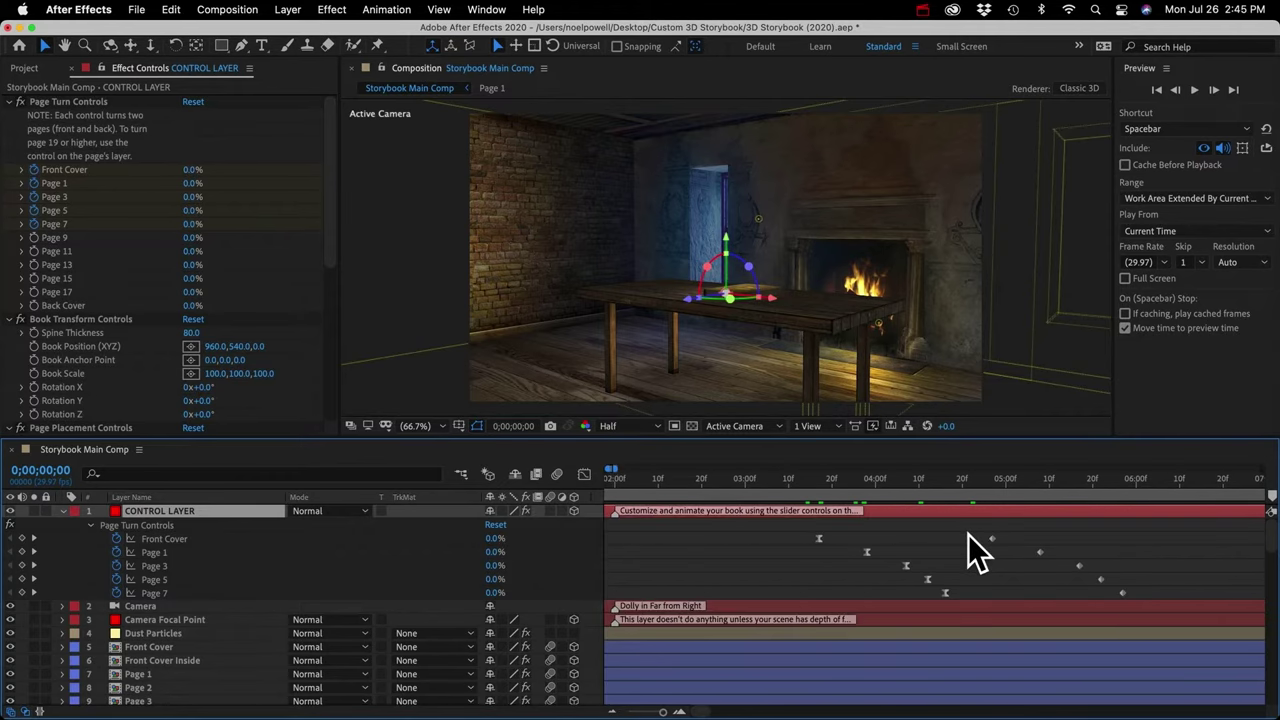
{"action": "left_click_drag", "start_coordinate": [616, 468], "coordinate": [620, 468]}
{"action": "scroll", "coordinate": [739, 550], "scroll_direction": "left", "scroll_amount": 5}
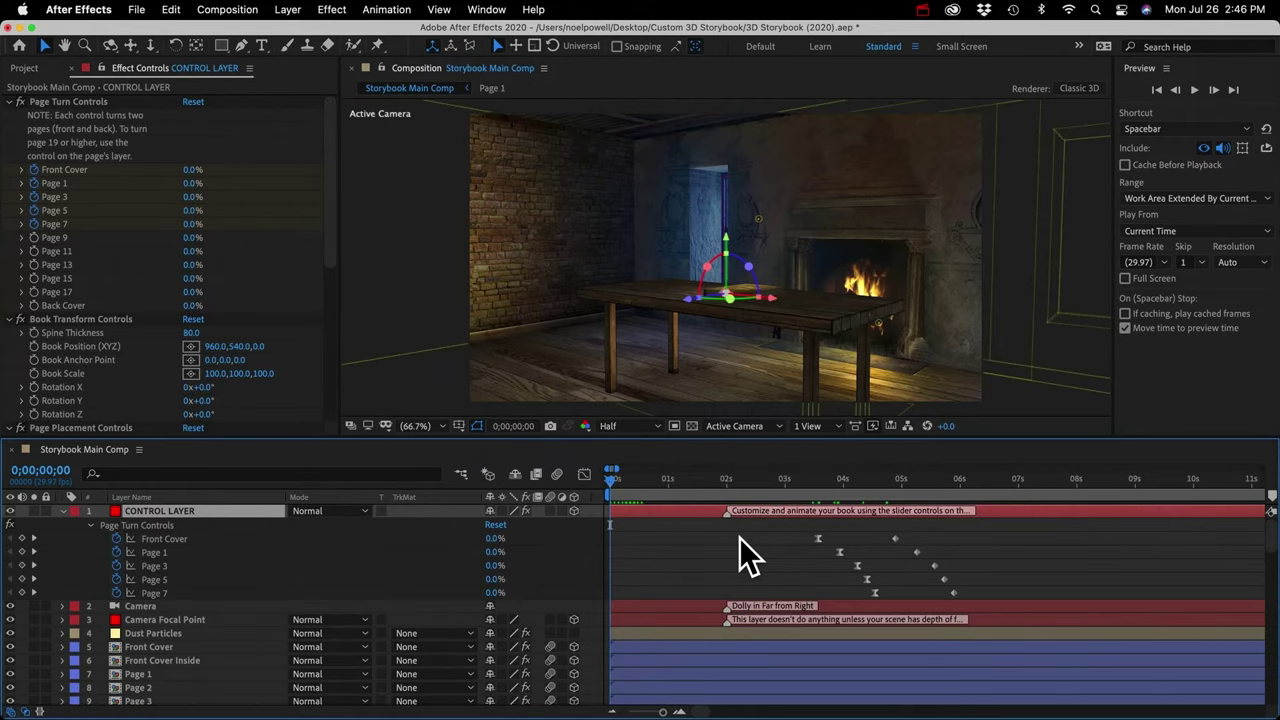
{"action": "scroll", "coordinate": [909, 555], "scroll_direction": "right", "scroll_amount": 3}
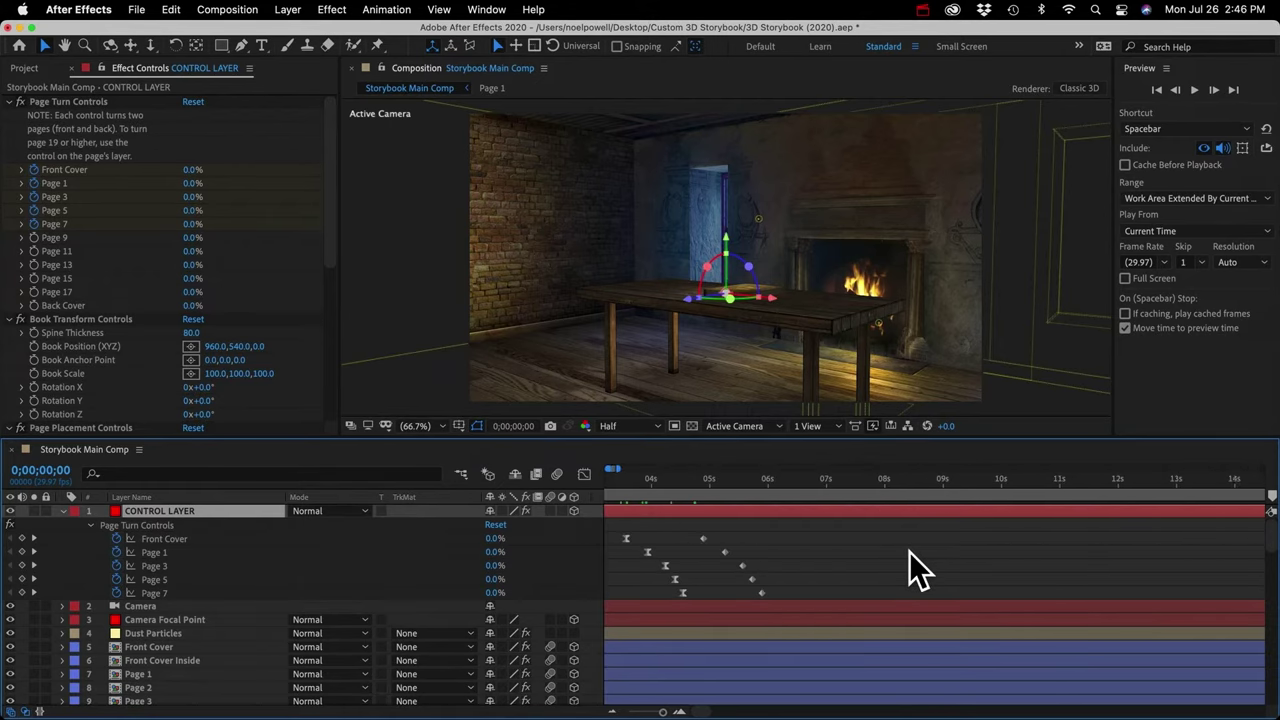
Delete the Page 1, Page 3, Page 5 and Page 7 keyframes from CONTROL LAYER, keeping only the Front Cover's
{"action": "left_click", "coordinate": [163, 539]}
{"action": "left_click", "coordinate": [155, 552]}
{"action": "left_click", "coordinate": [155, 565]}
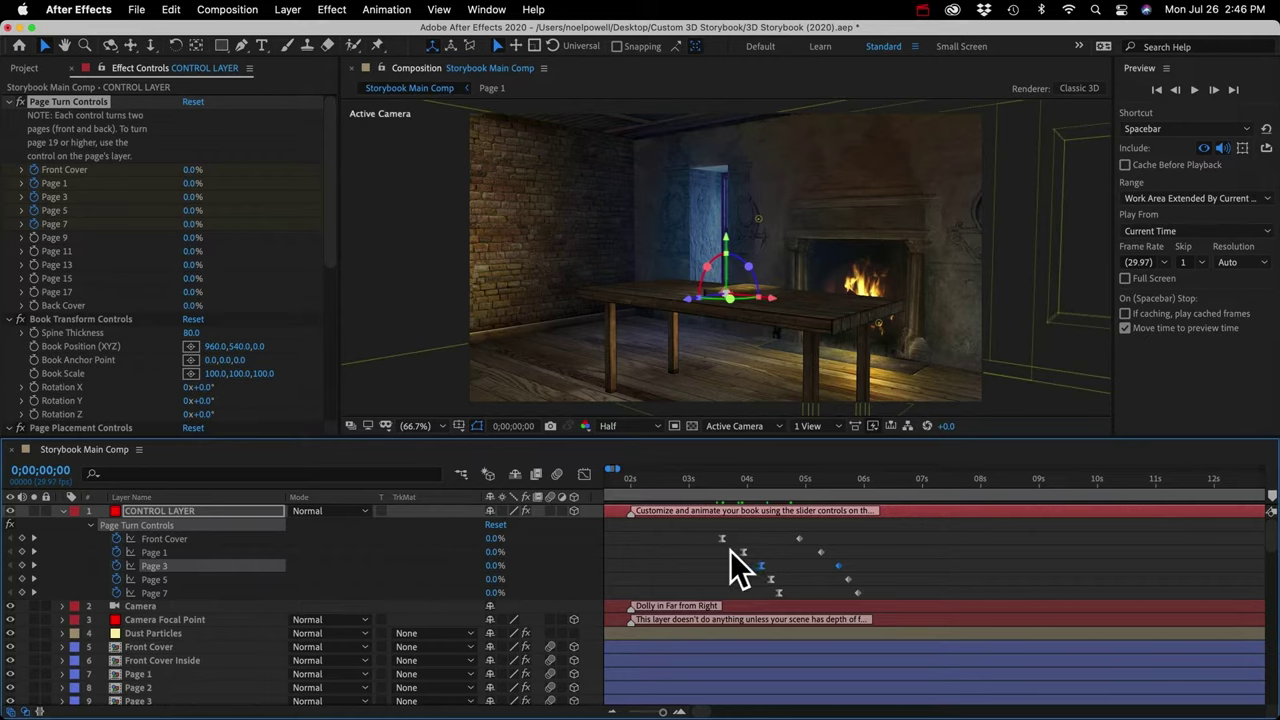
{"action": "left_click_drag", "start_coordinate": [730, 550], "coordinate": [889, 592]}
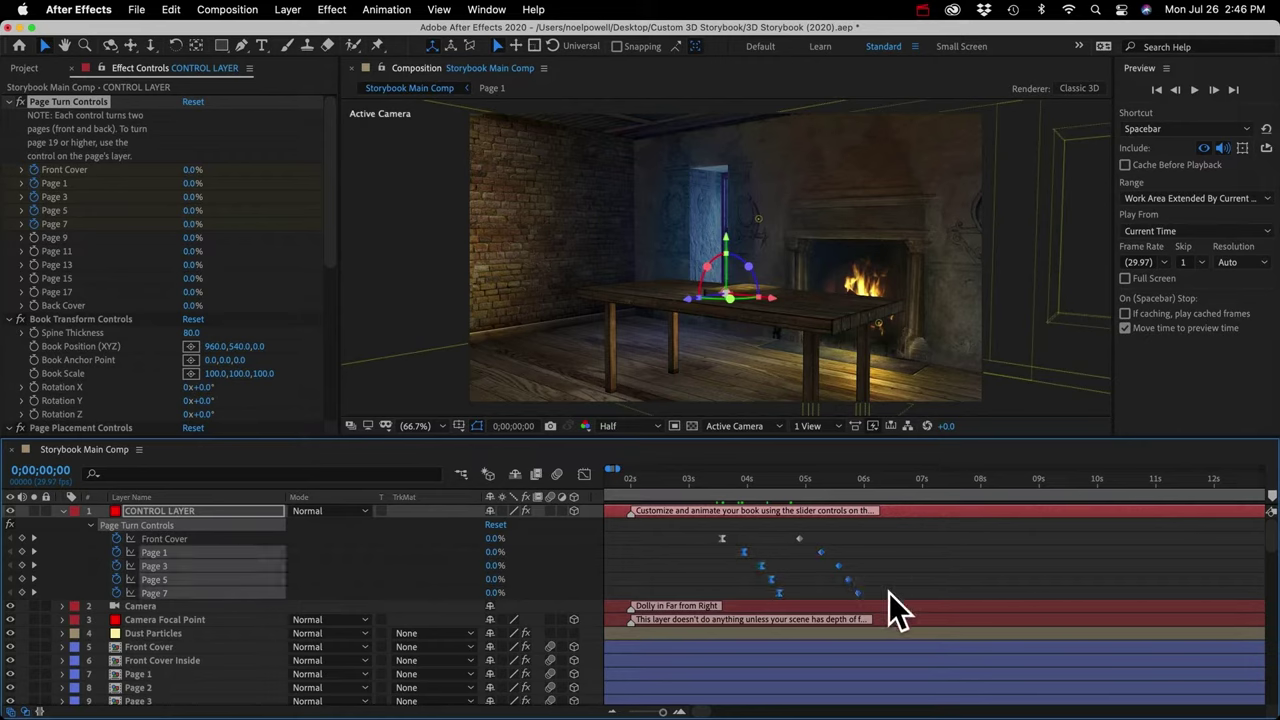
{"action": "key", "text": "Delete"}
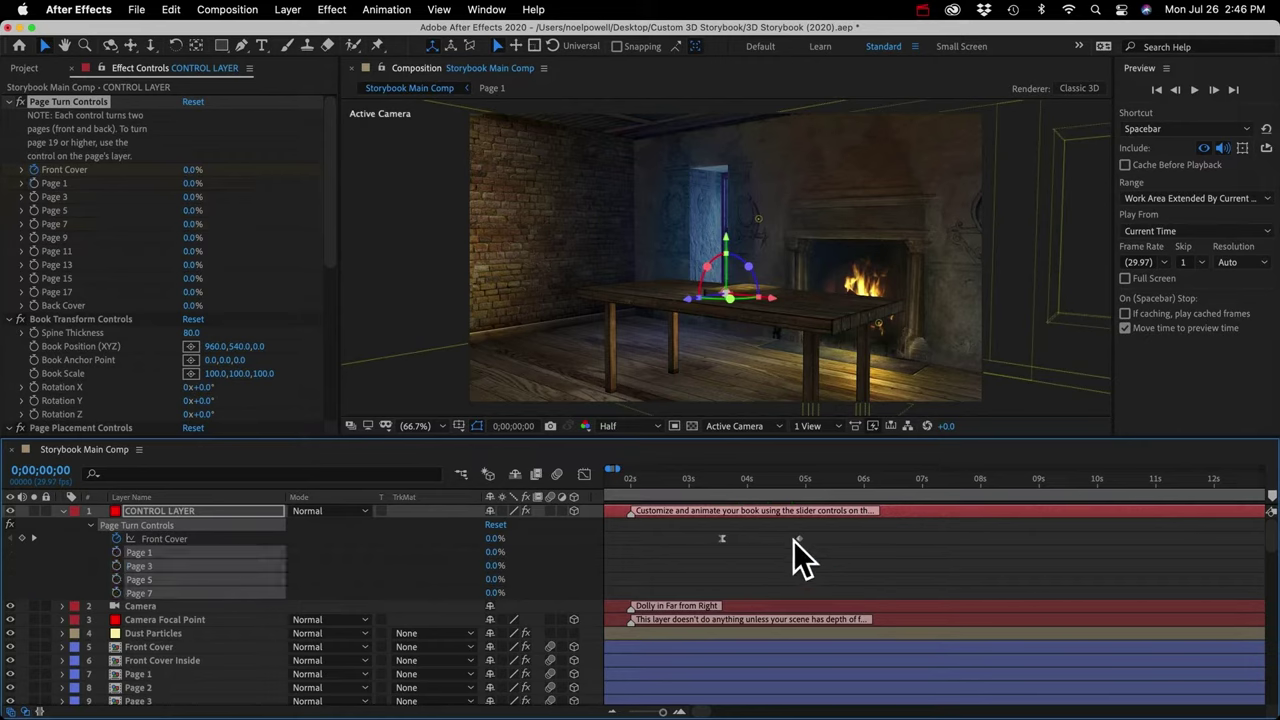
Scrub through the Front Cover keyframes to review the cover opening, ending at 0;00;04;28
{"action": "left_click", "coordinate": [150, 540]}
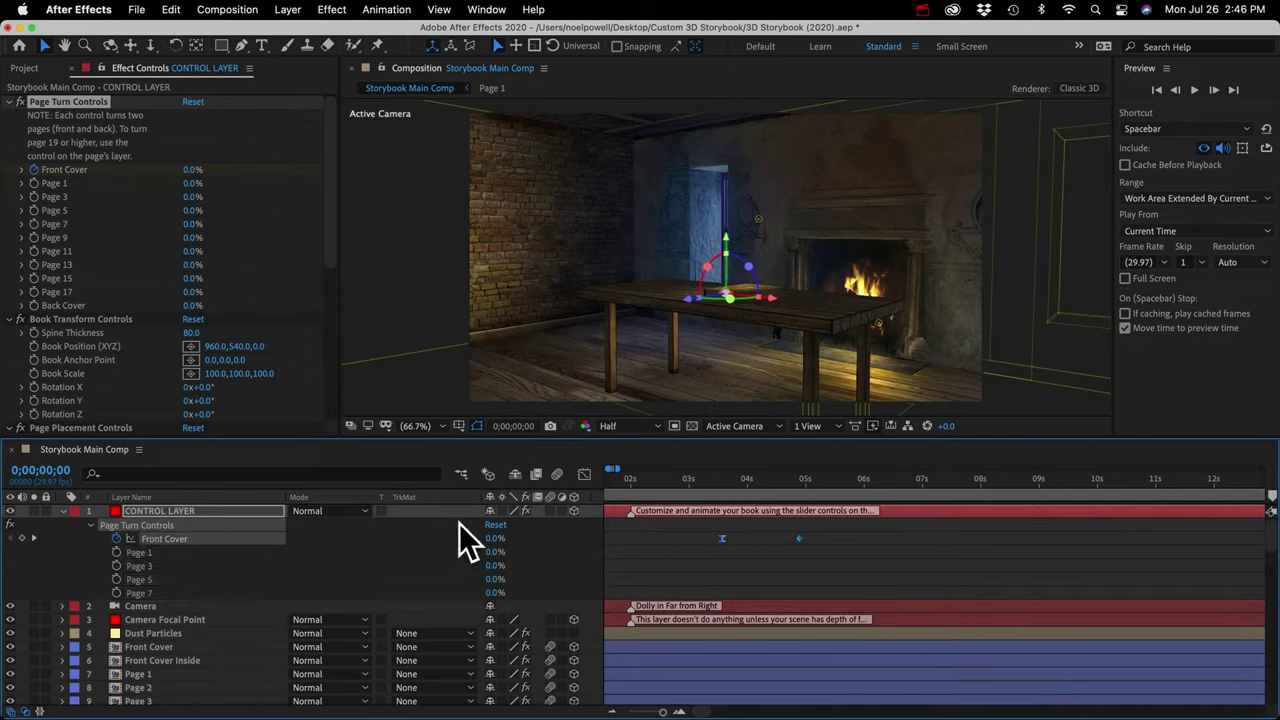
{"action": "left_click_drag", "start_coordinate": [688, 480], "coordinate": [716, 480]}
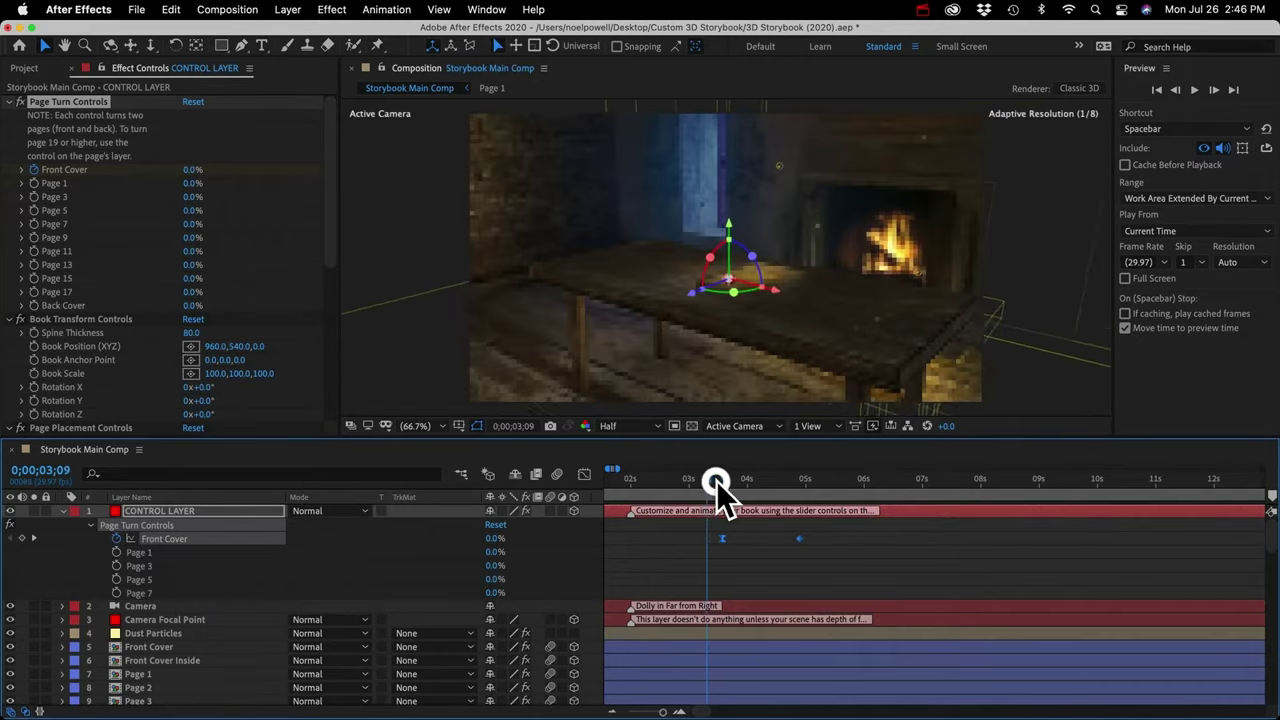
{"action": "key", "text": "j"}
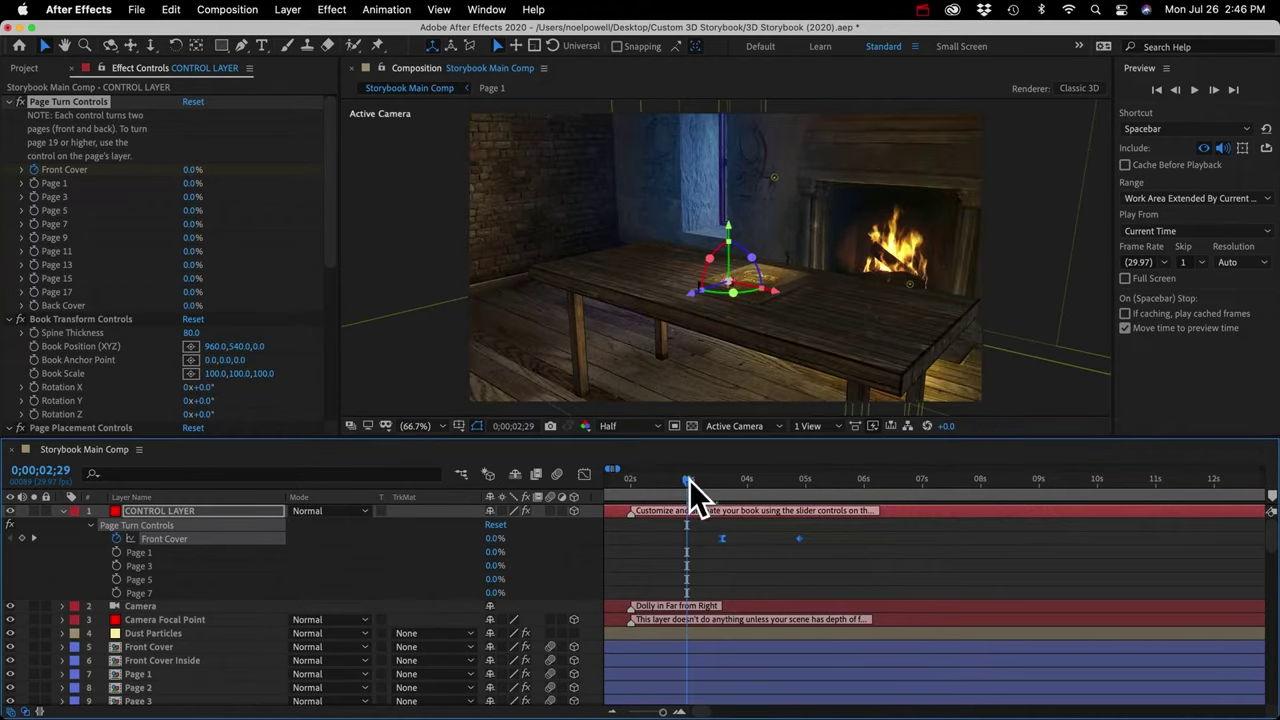
{"action": "left_click_drag", "start_coordinate": [690, 481], "coordinate": [803, 486]}
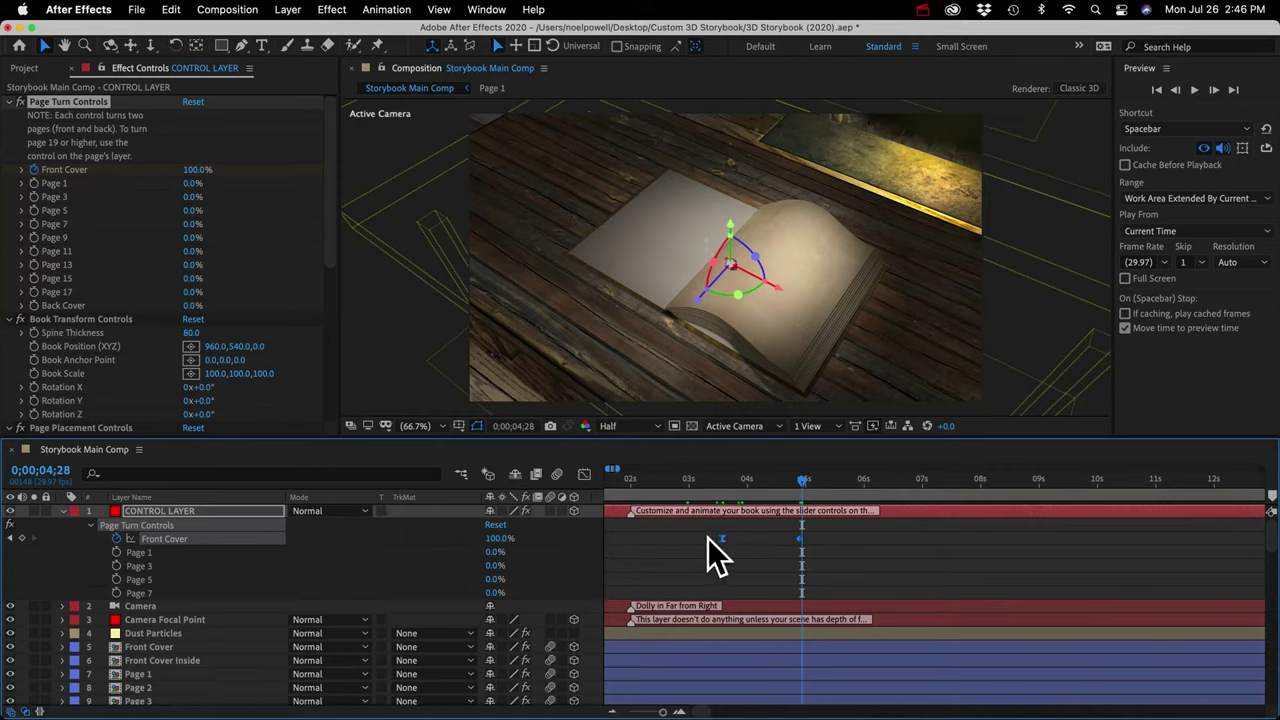
Copy the Front Cover keyframes to Page 1 and shift them earlier so they start slightly after the cover's first keyframe
{"action": "left_click", "coordinate": [746, 540]}
{"action": "left_click_drag", "start_coordinate": [746, 540], "coordinate": [824, 546]}
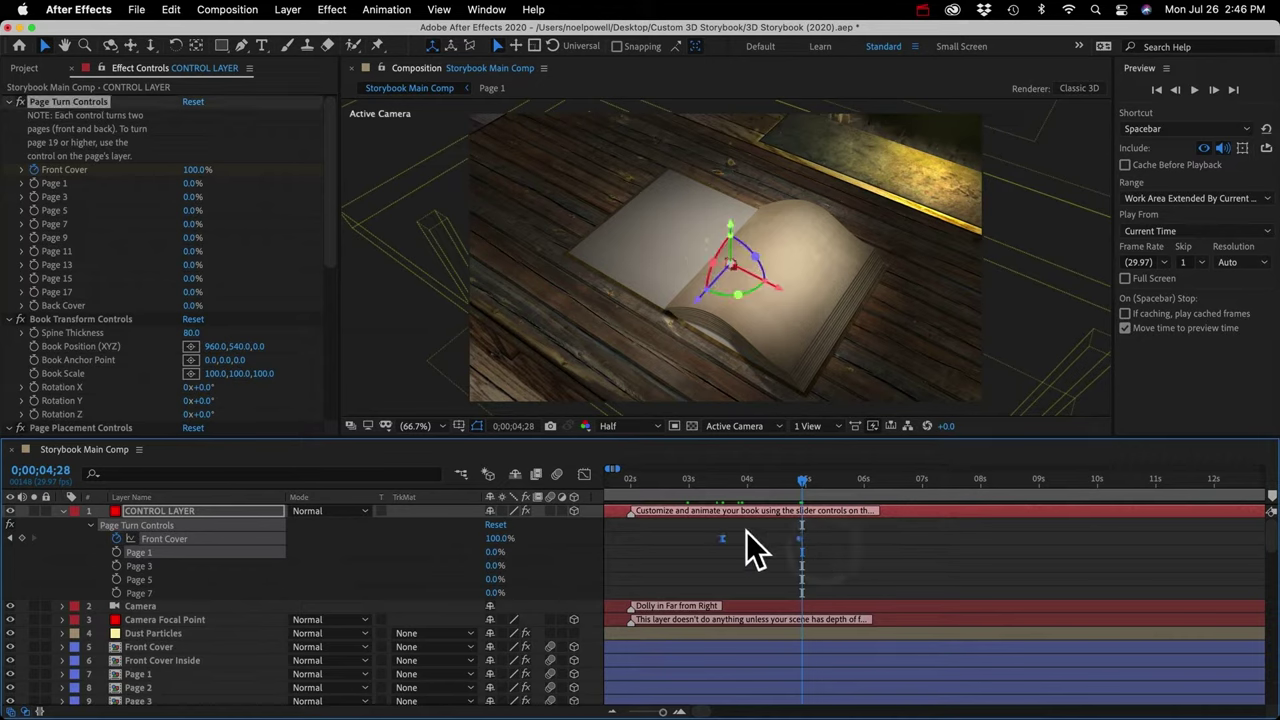
{"action": "key", "text": "super+c"}
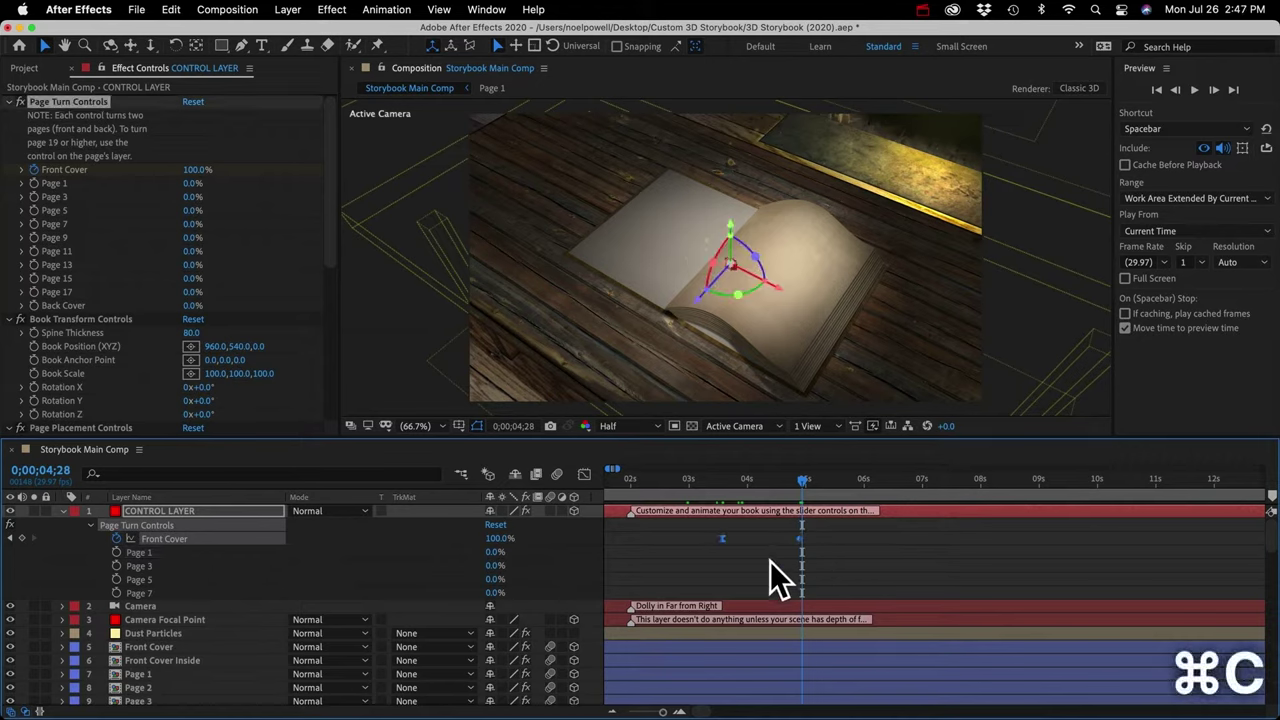
{"action": "left_click", "coordinate": [138, 555]}
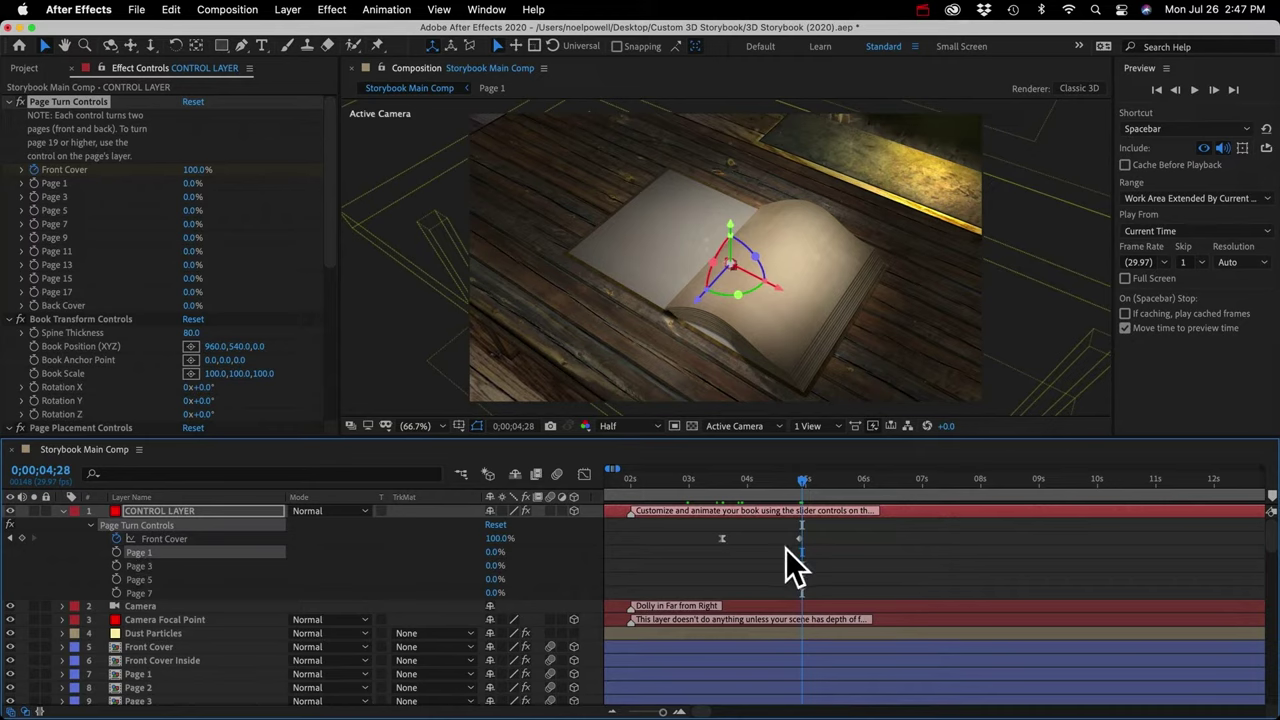
{"action": "key", "text": "super+v"}
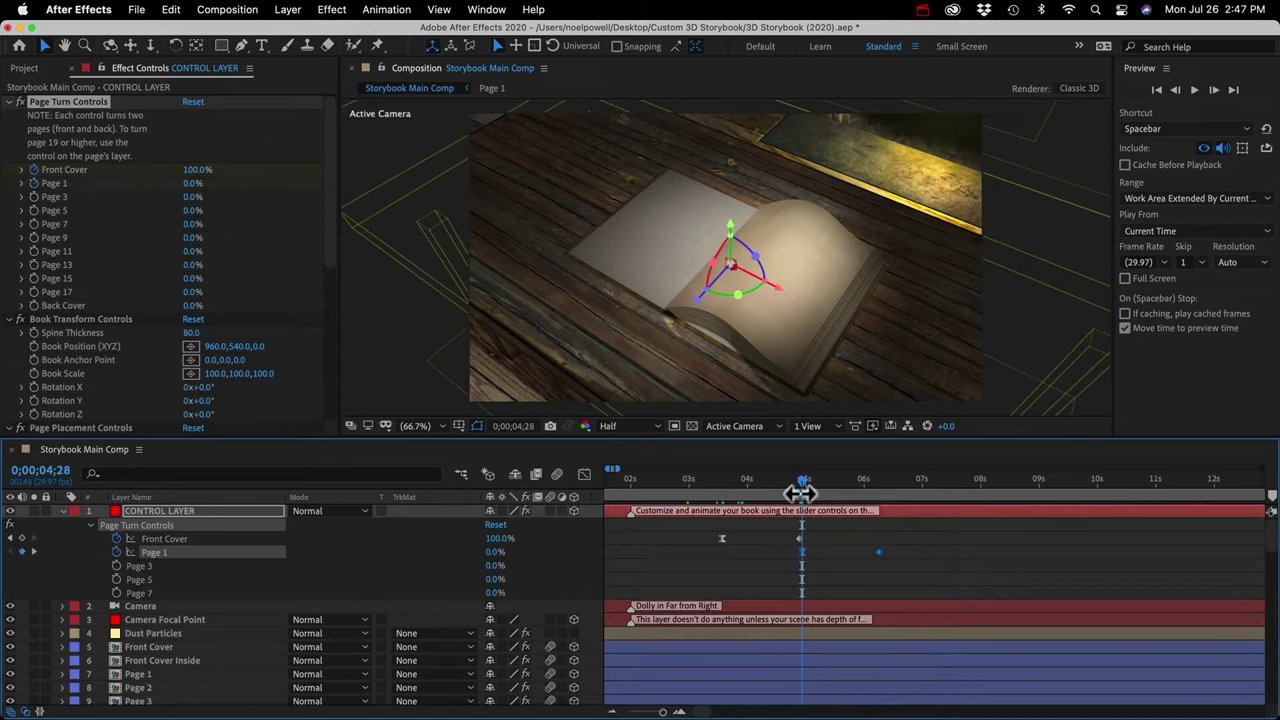
{"action": "left_click_drag", "start_coordinate": [801, 552], "coordinate": [737, 562]}
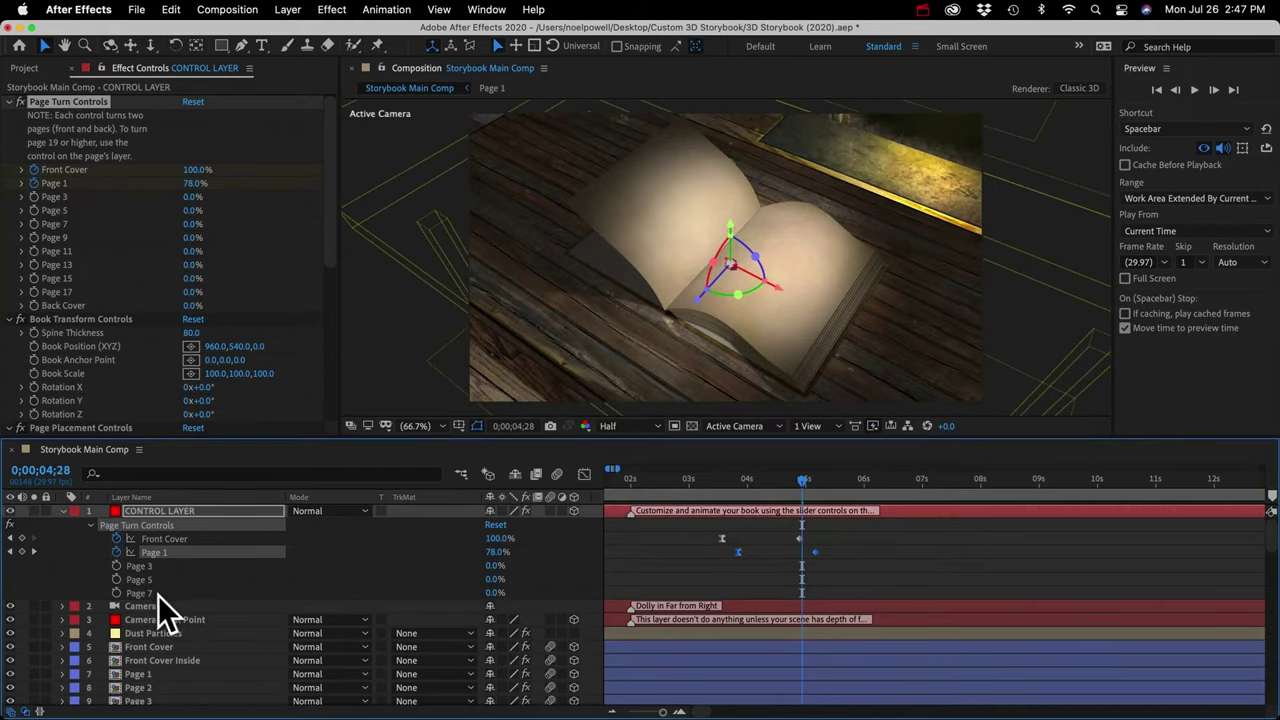
{"action": "left_click", "coordinate": [138, 579]}
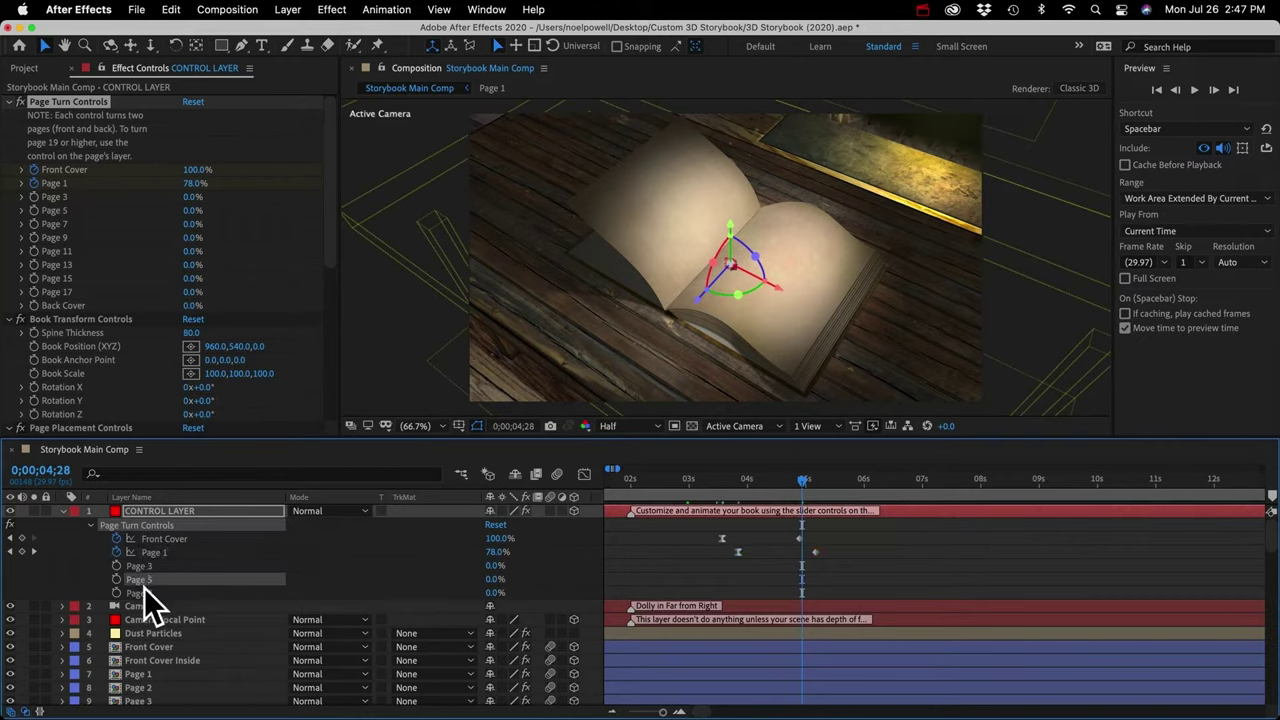
{"action": "left_click", "coordinate": [140, 593]}
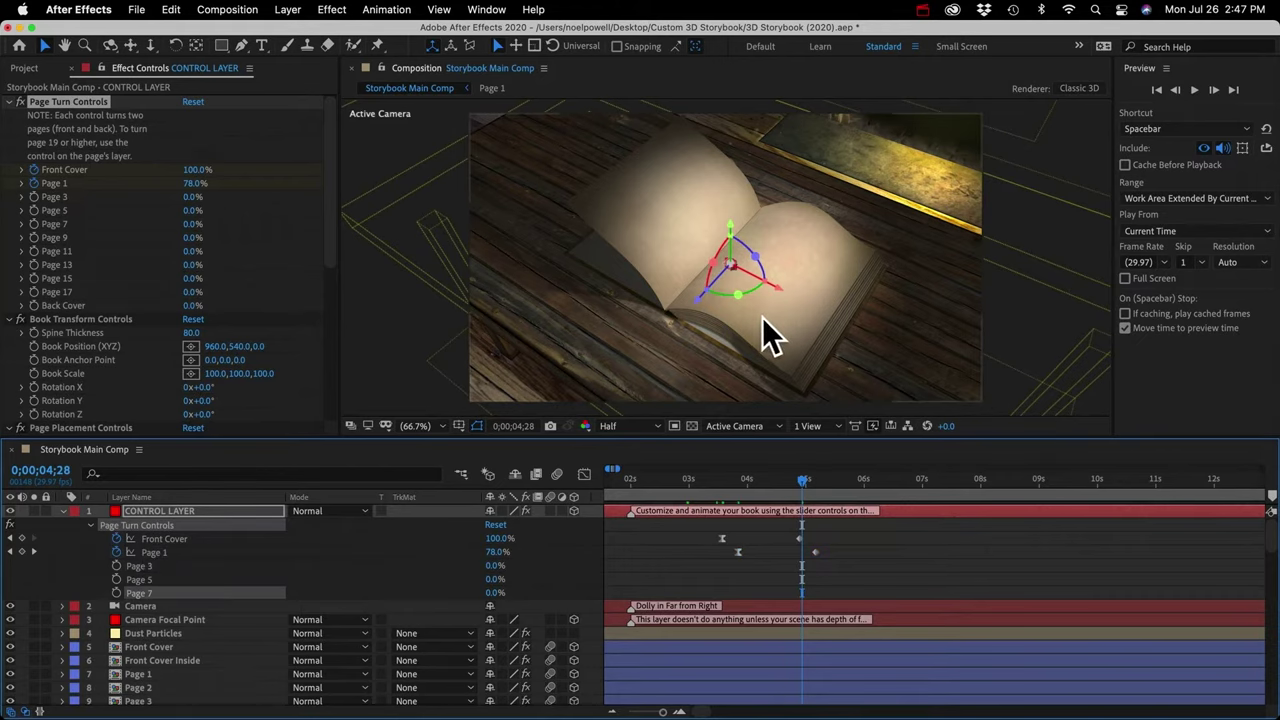
{"action": "left_click", "coordinate": [861, 571]}
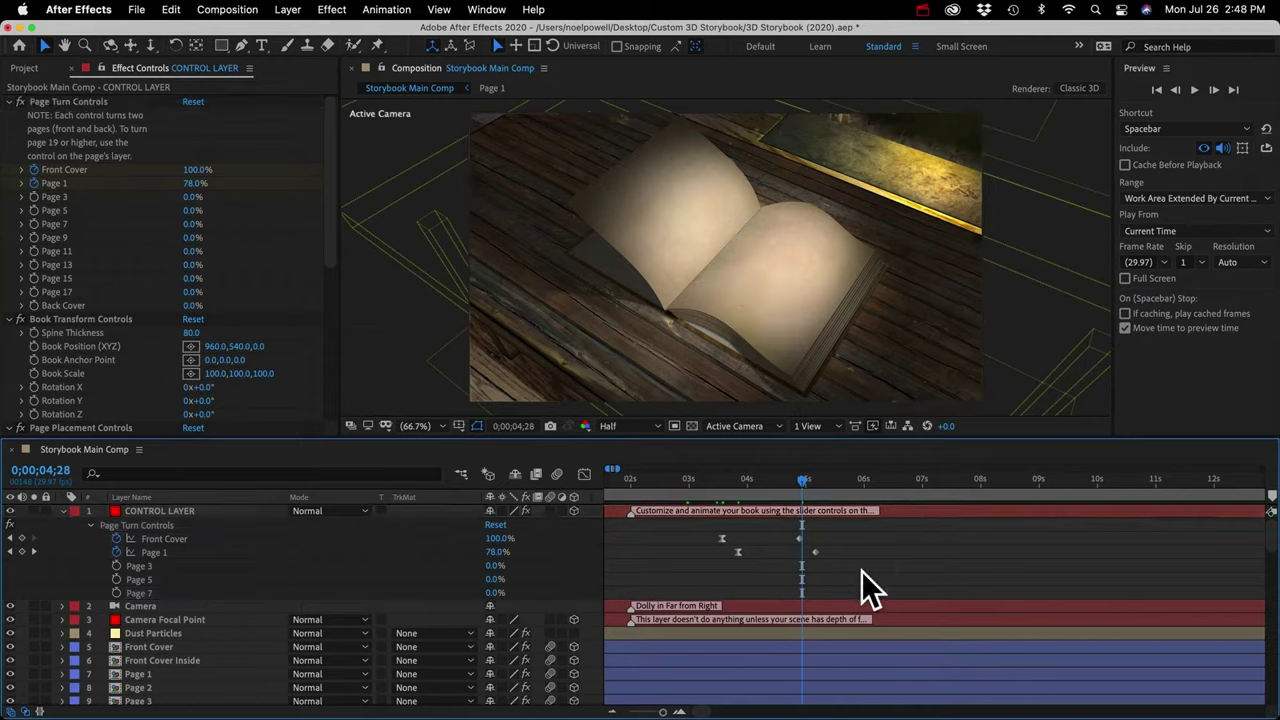
Paste the copied keyframes onto Page 3 and Page 5 at 0;00;04;01 and shift Page 5's keyframes slightly later
{"action": "left_click", "coordinate": [750, 484]}
{"action": "left_click", "coordinate": [143, 568]}
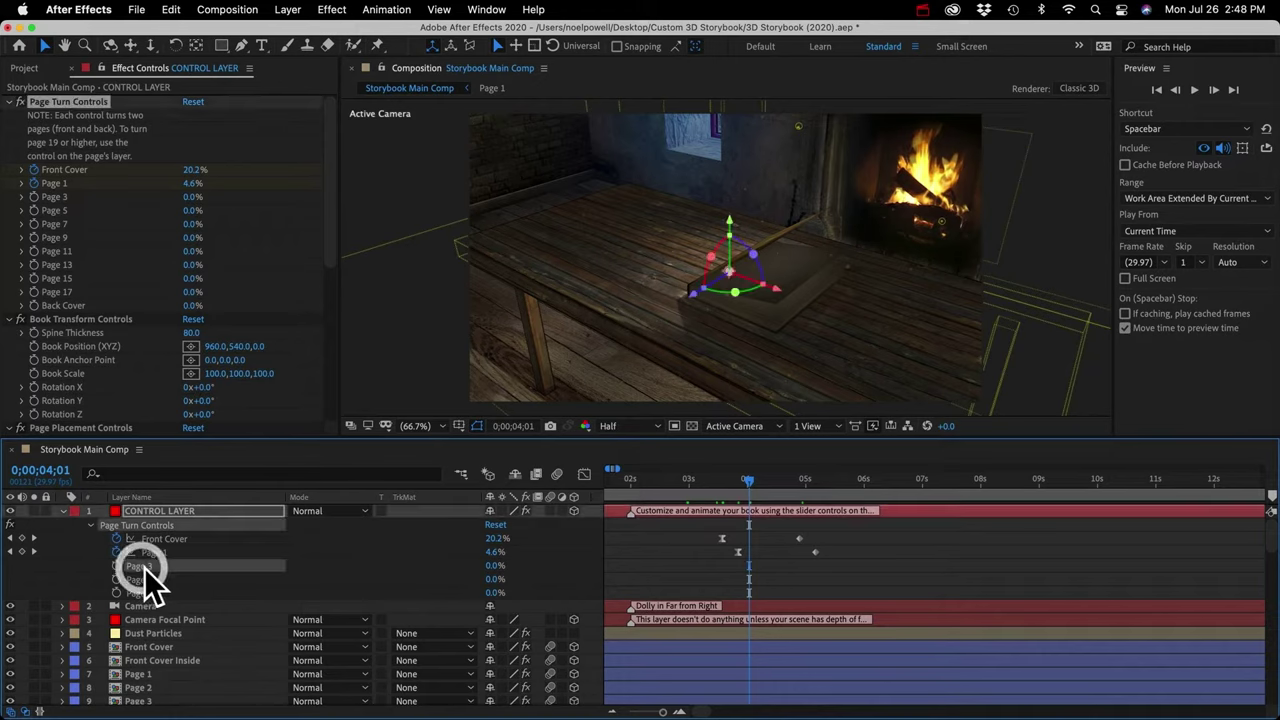
{"action": "key", "text": "super+v"}
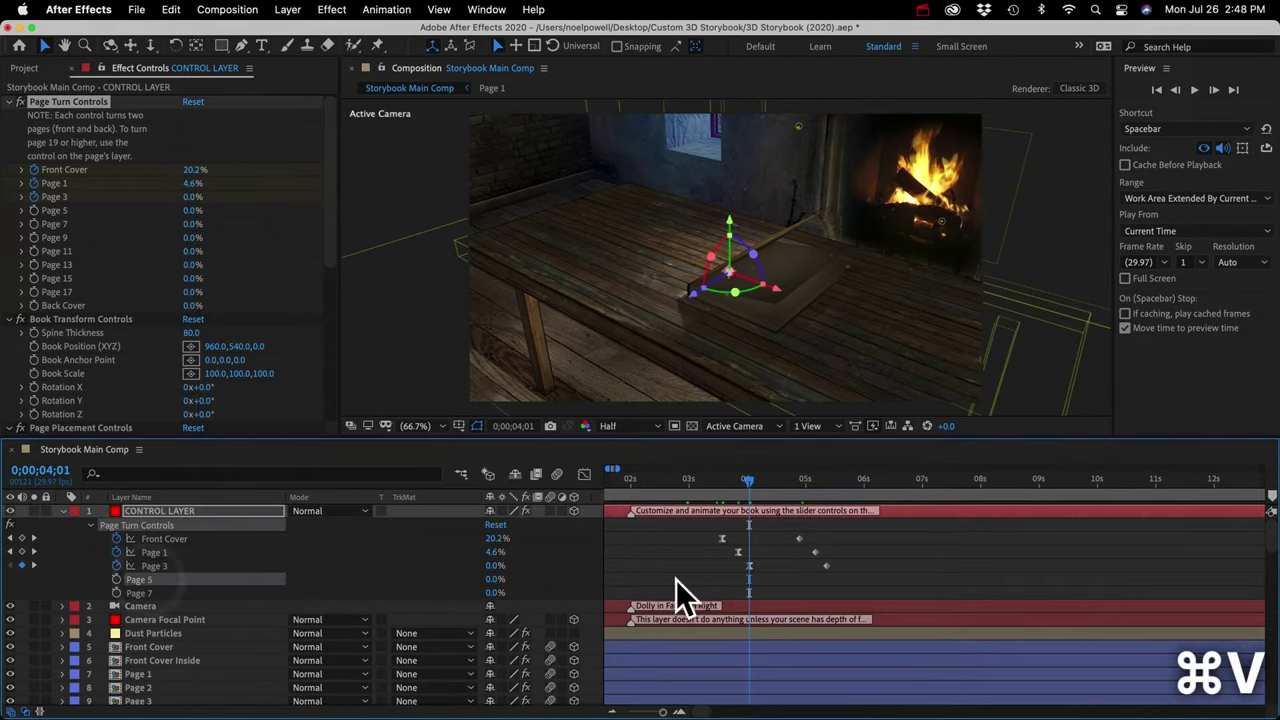
{"action": "key", "text": "super+v"}
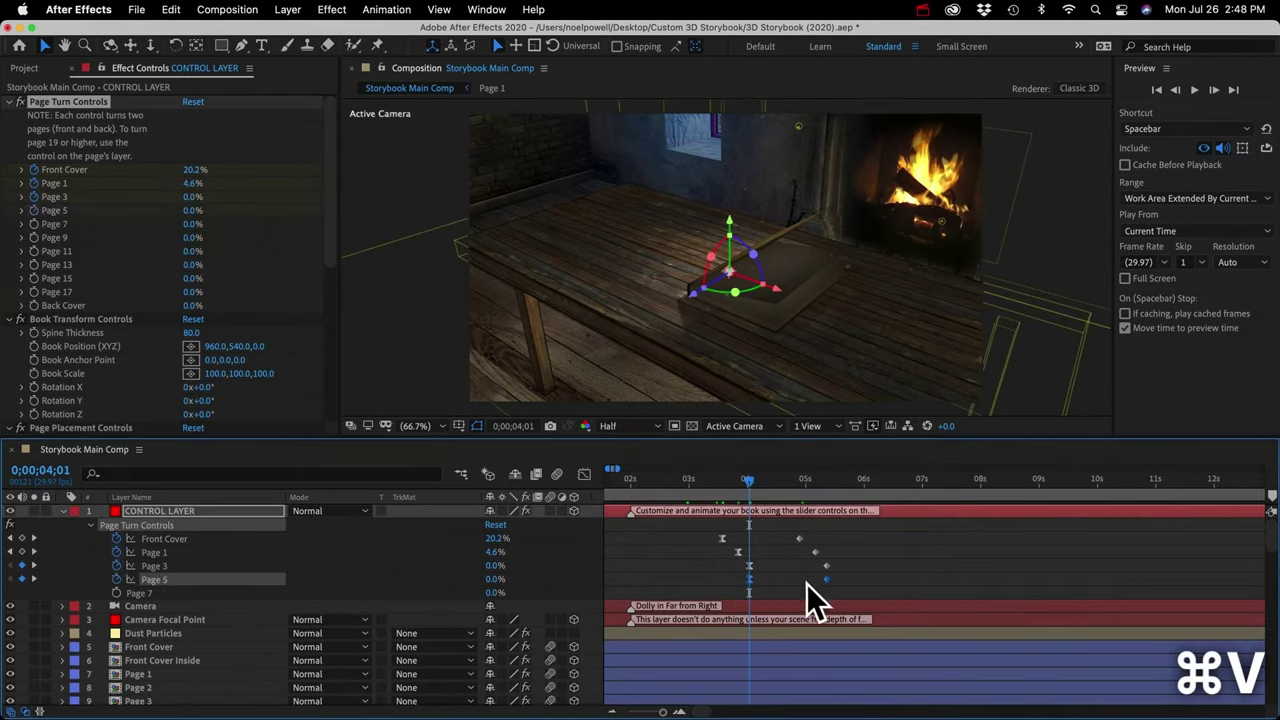
{"action": "left_click", "coordinate": [755, 580]}
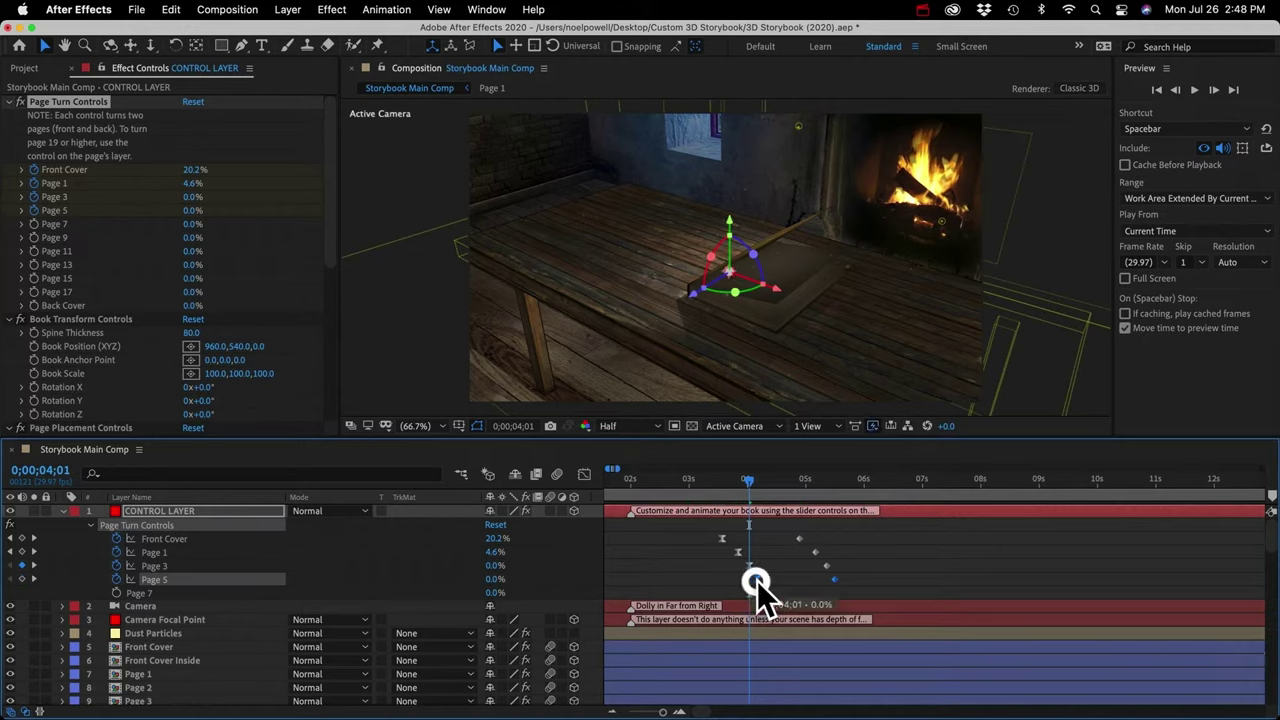
{"action": "left_click_drag", "start_coordinate": [757, 584], "coordinate": [758, 582]}
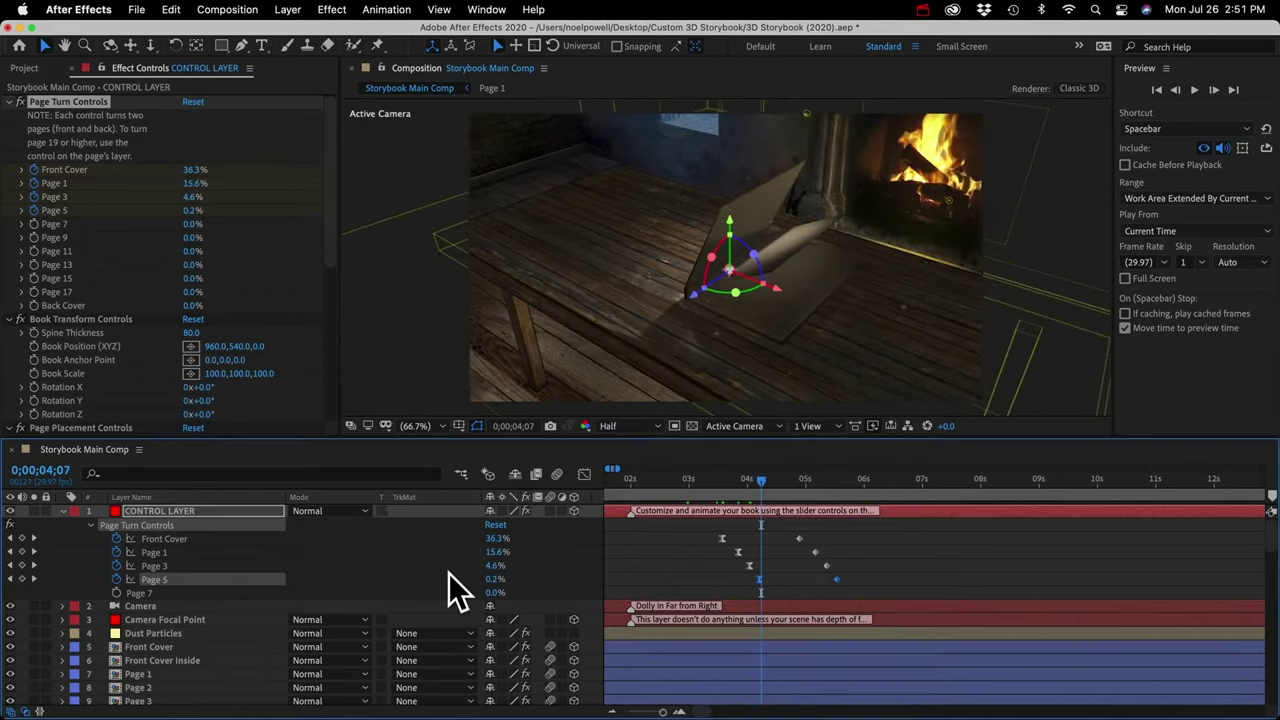
Set the current time to 0;00;05;18 and list all the Page Turn Controls properties in the timeline
{"action": "left_click", "coordinate": [840, 481]}
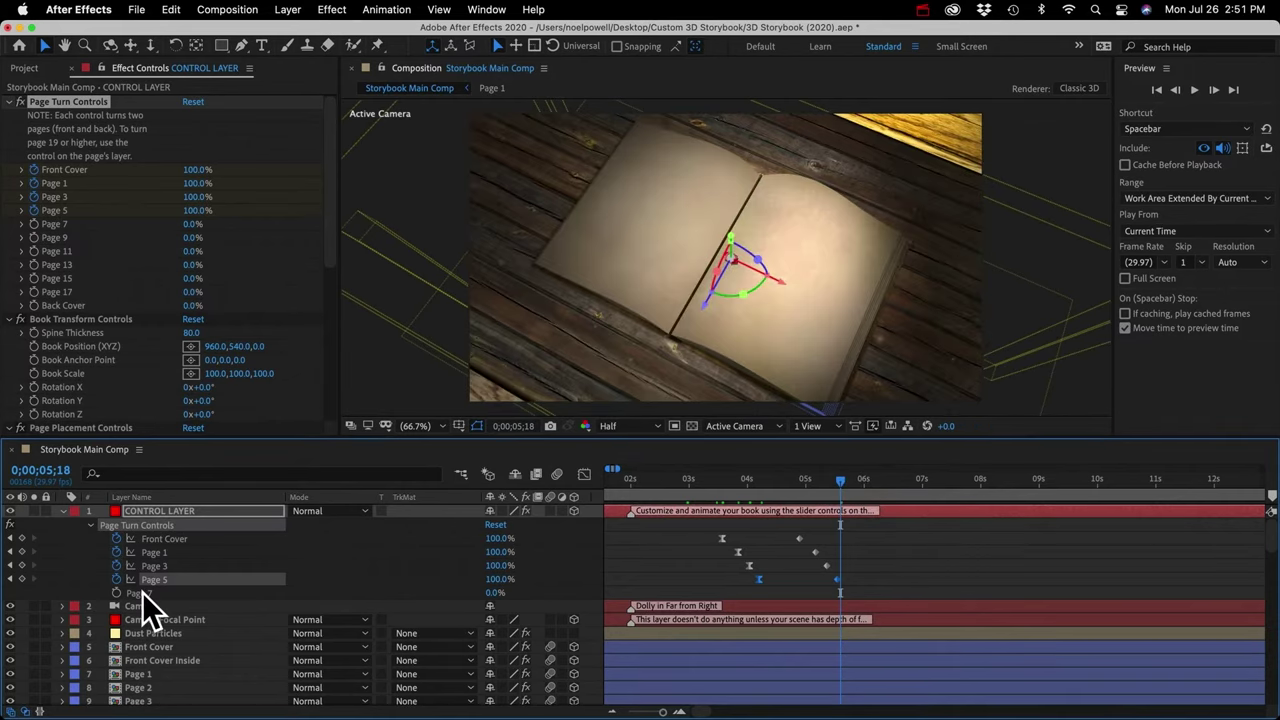
{"action": "left_click", "coordinate": [91, 524]}
{"action": "left_click", "coordinate": [91, 524]}
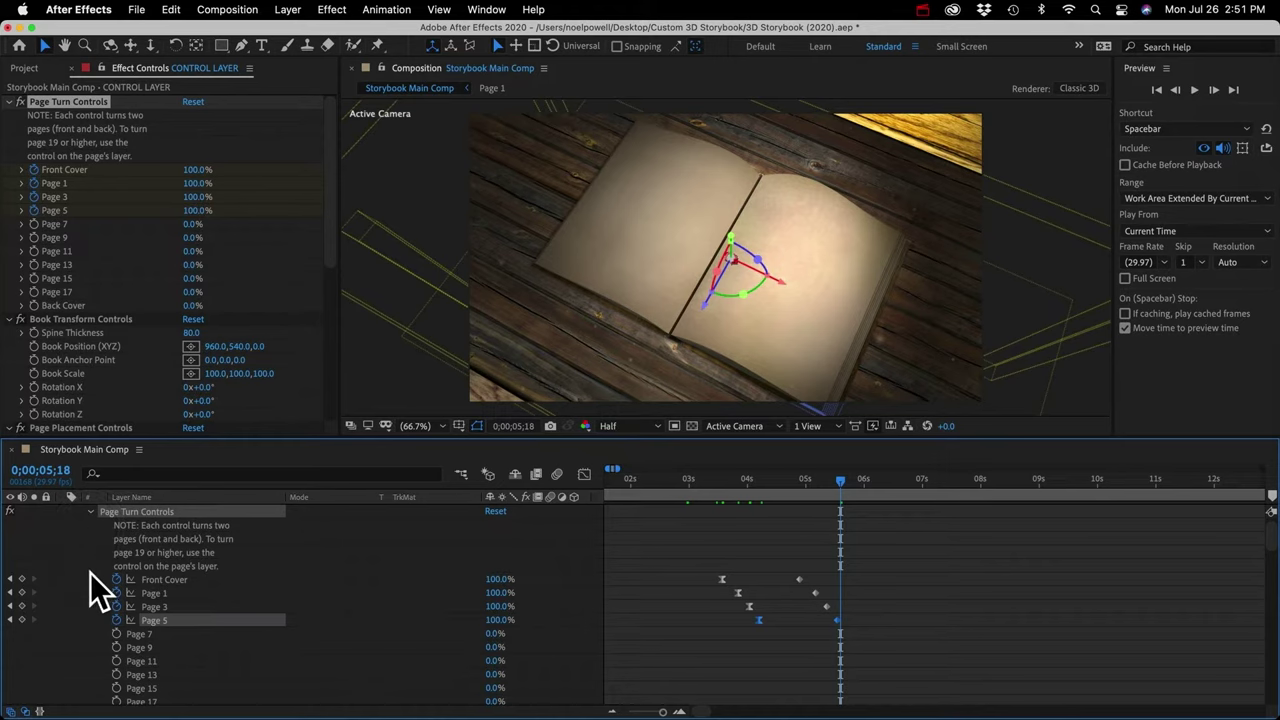
{"action": "scroll", "coordinate": [146, 640], "scroll_direction": "down", "scroll_amount": 2}
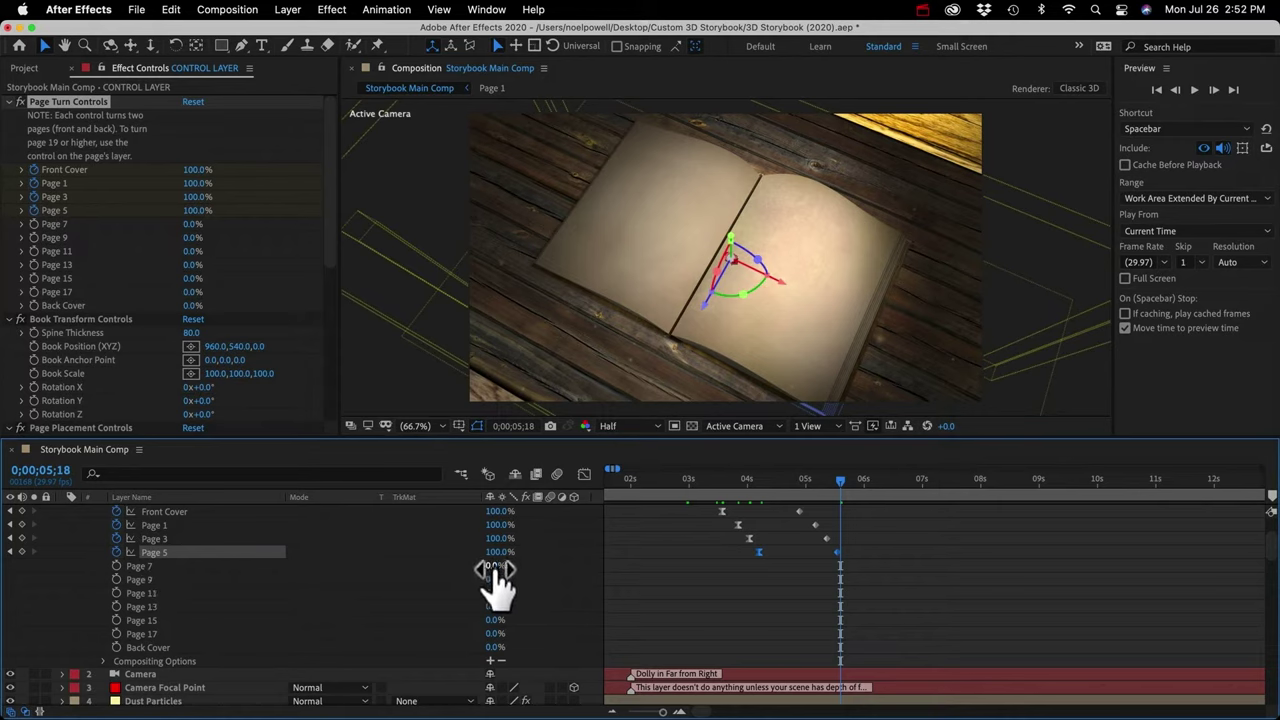
Keyframe Page 7 from 0% at 0;00;05;18 to 100% at 0;00;06;16 and select both of its keyframes
{"action": "left_click", "coordinate": [117, 566]}
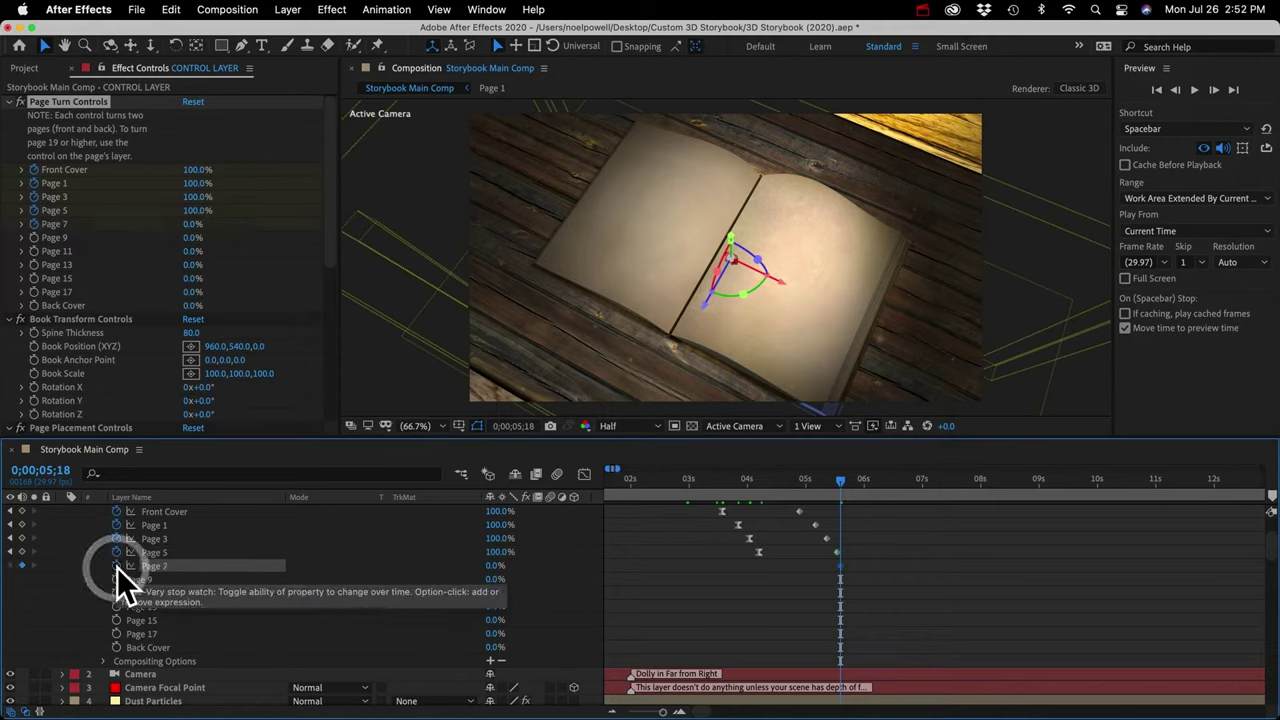
{"action": "left_click_drag", "start_coordinate": [853, 479], "coordinate": [895, 480]}
{"action": "left_click_drag", "start_coordinate": [490, 570], "coordinate": [620, 563]}
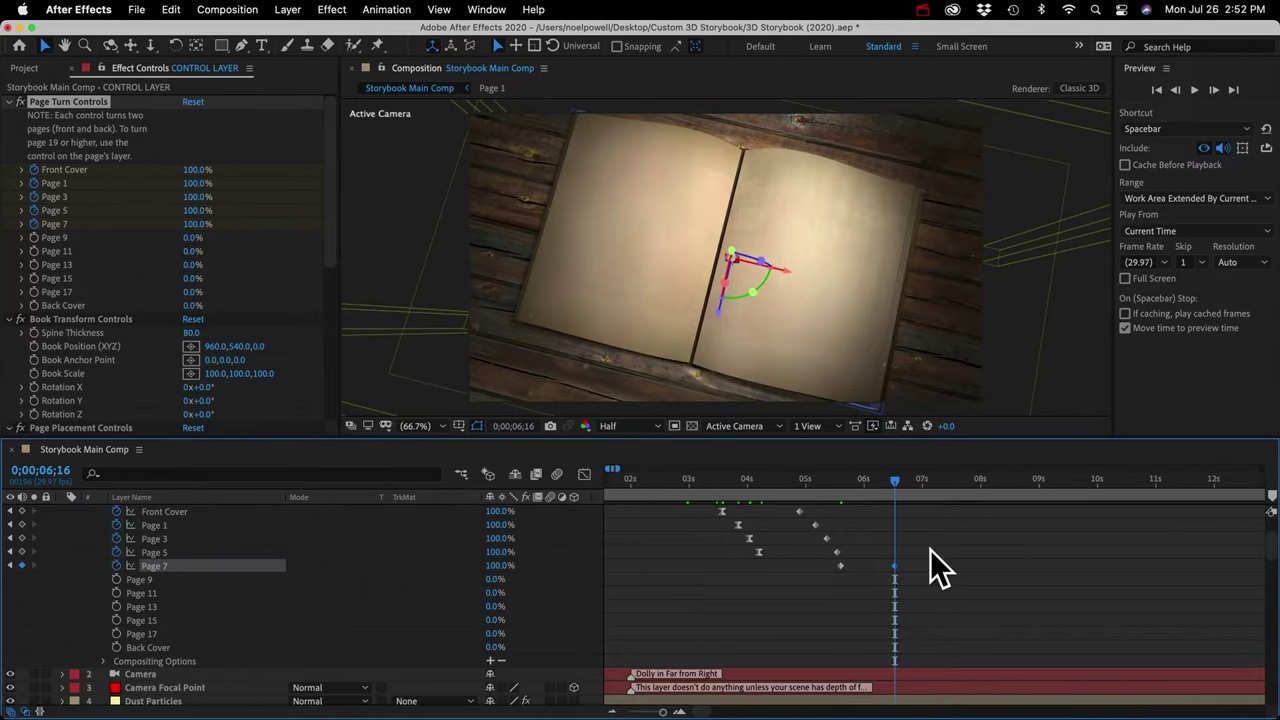
{"action": "left_click_drag", "start_coordinate": [922, 577], "coordinate": [786, 552]}
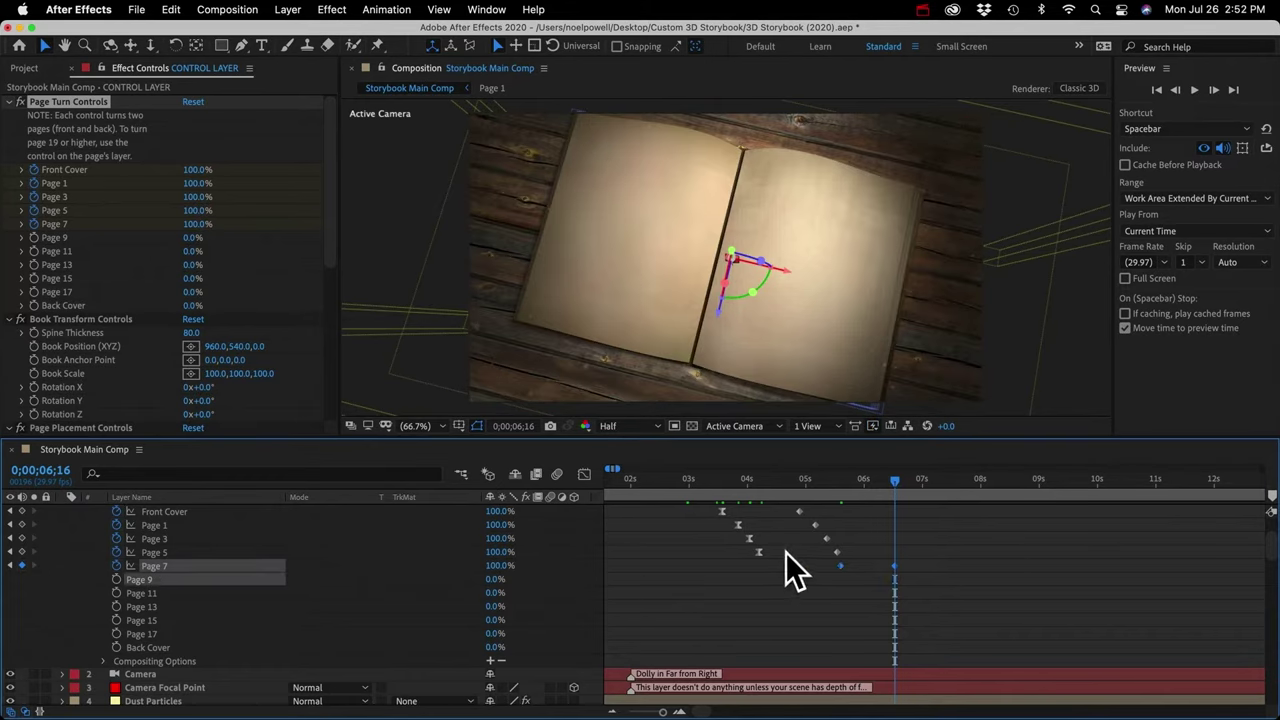
Apply Easy Ease Out to Page 7's first keyframe
{"action": "left_click", "coordinate": [900, 565]}
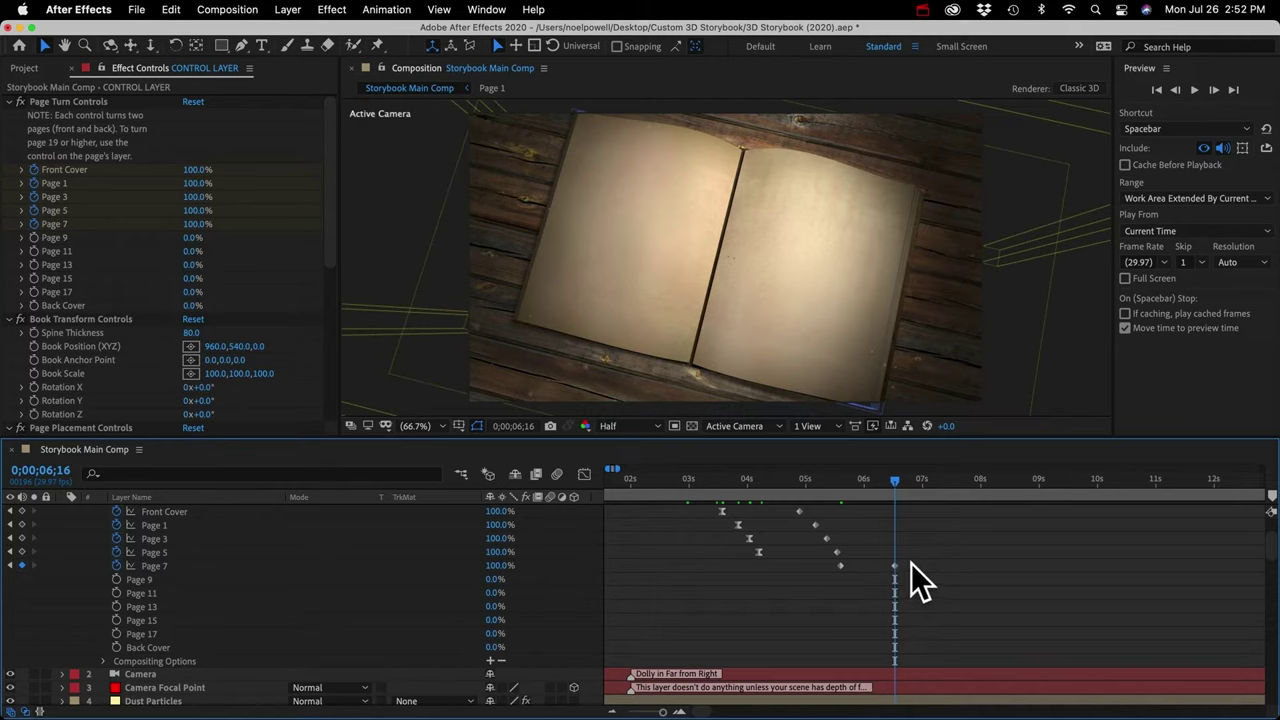
{"action": "left_click_drag", "start_coordinate": [911, 562], "coordinate": [829, 571]}
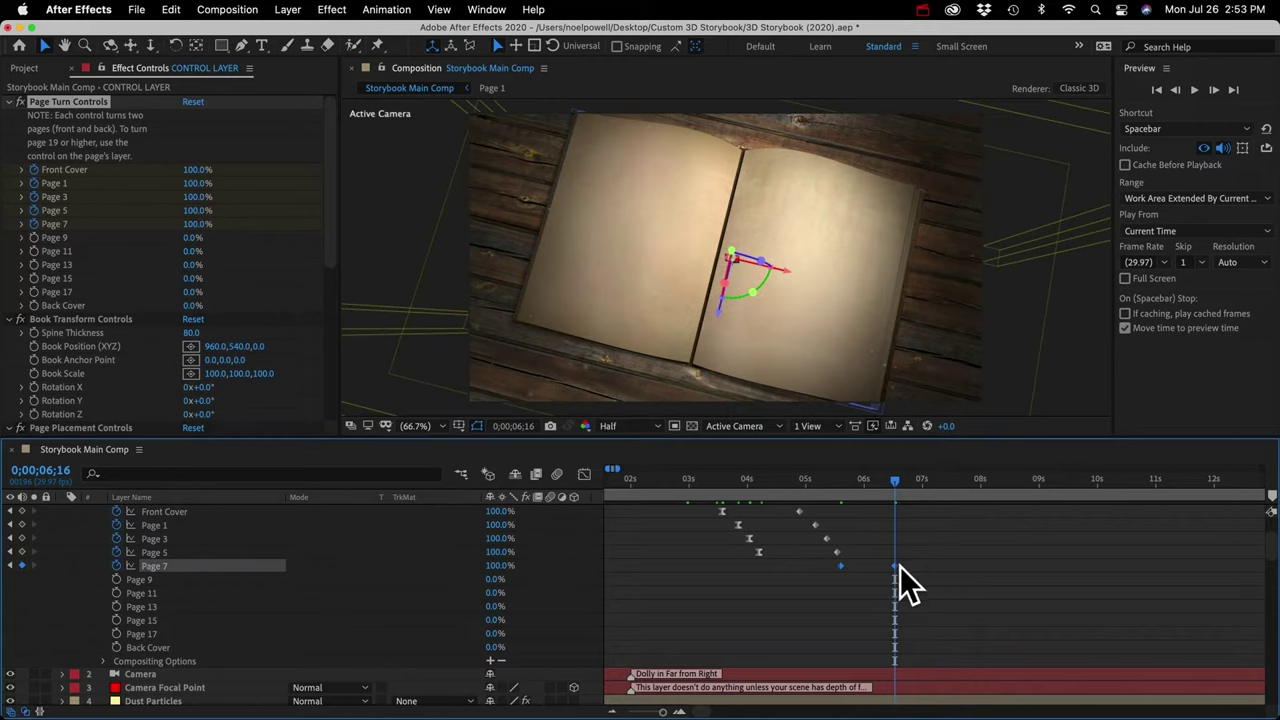
{"action": "left_click", "coordinate": [838, 567]}
{"action": "right_click", "coordinate": [840, 567]}
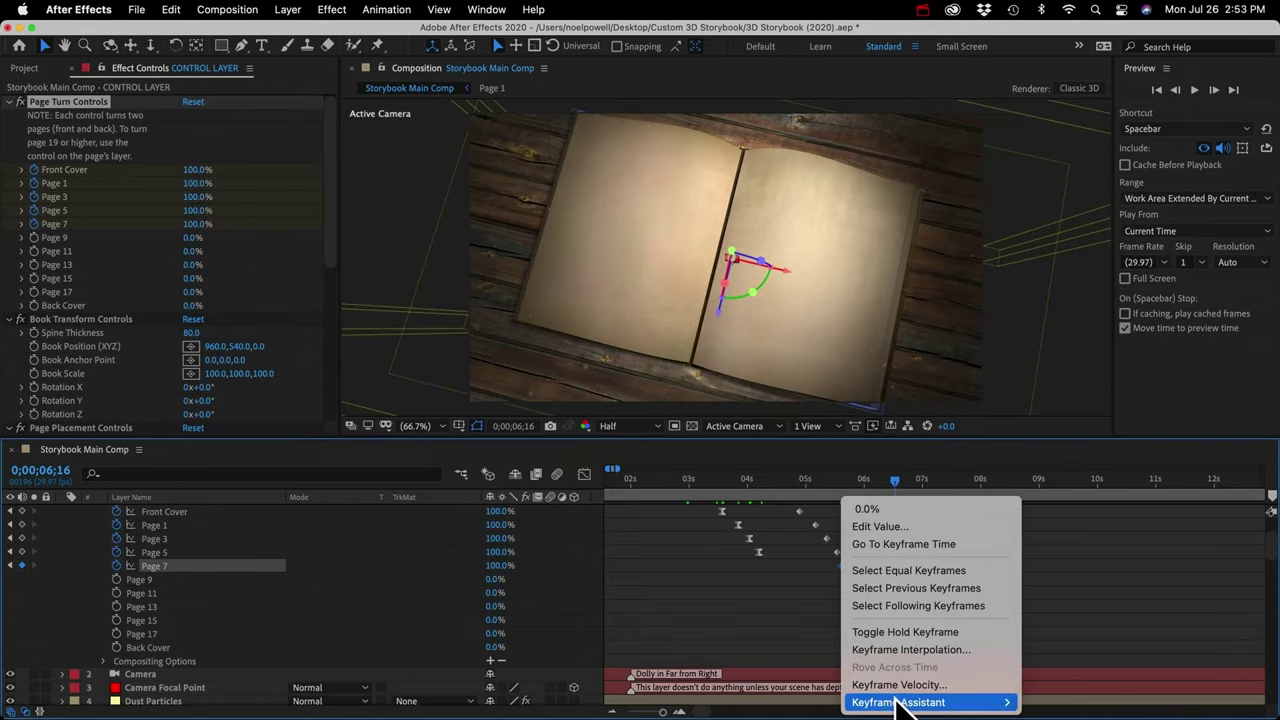
{"action": "mouse_move", "coordinate": [898, 702]}
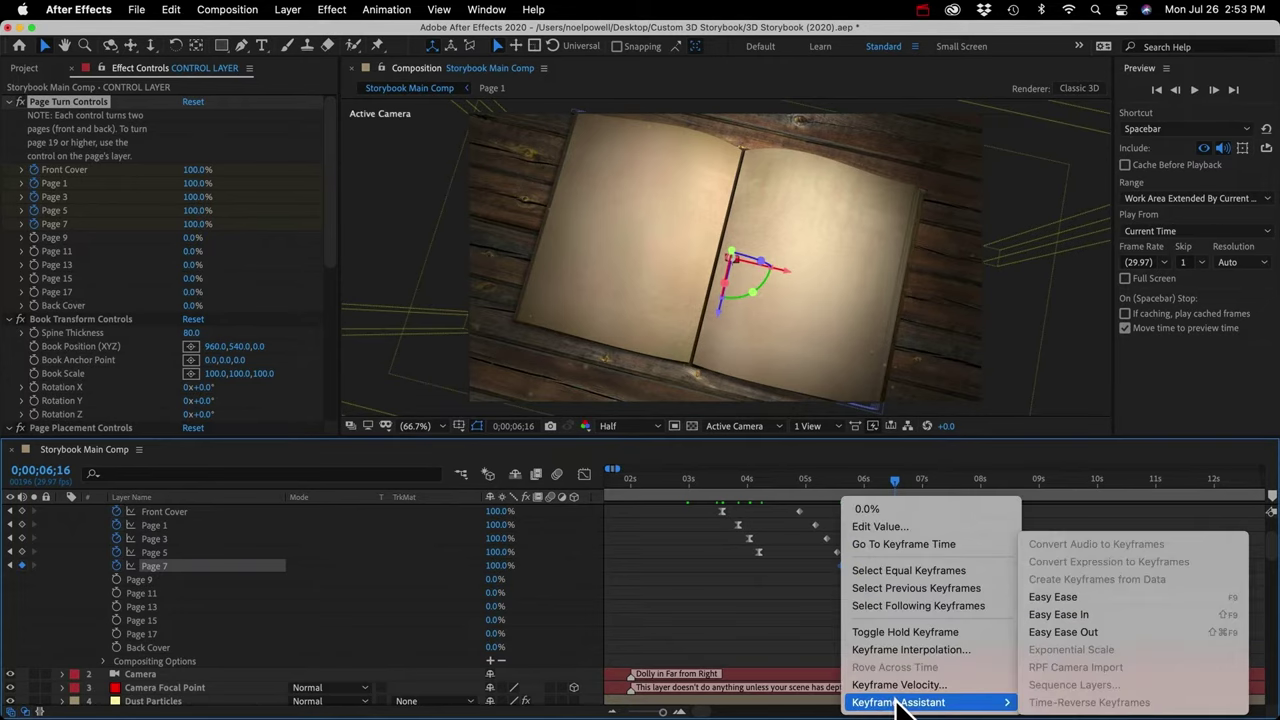
{"action": "left_click", "coordinate": [1068, 631]}
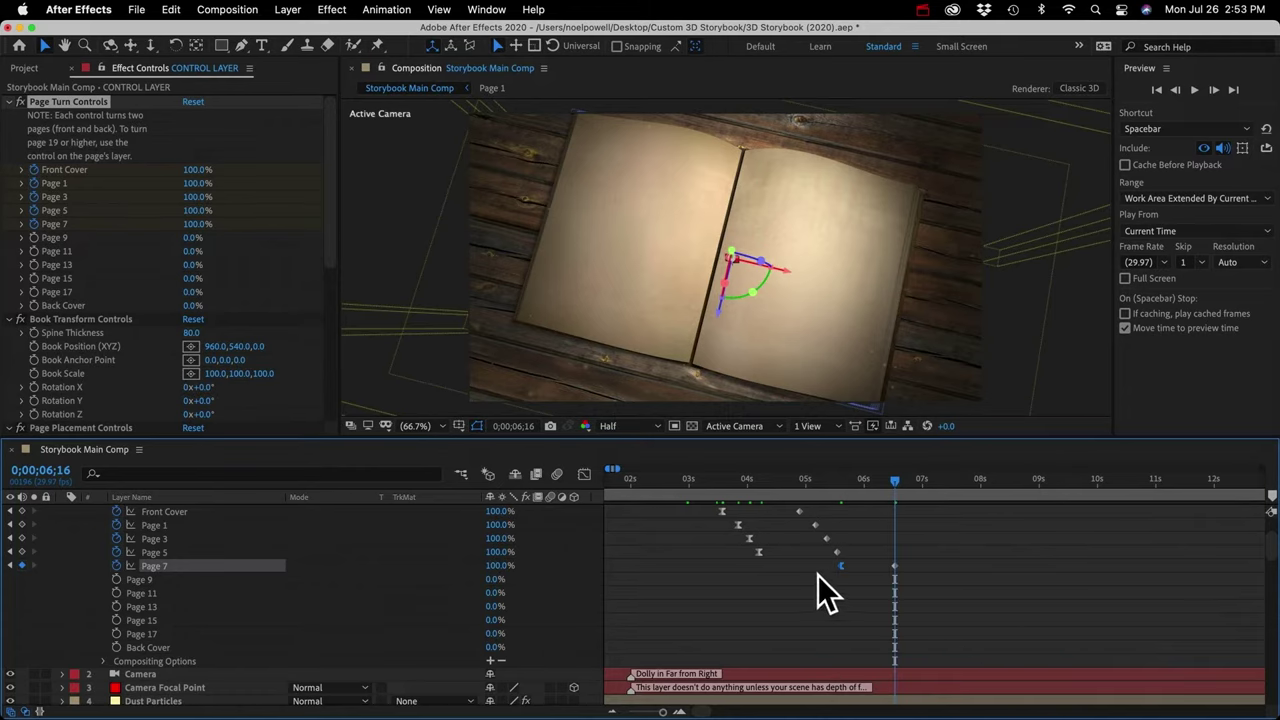
Show Page 7's curve in the Graph Editor and slightly adjust the first keyframe's outgoing ease handle
{"action": "left_click", "coordinate": [894, 566]}
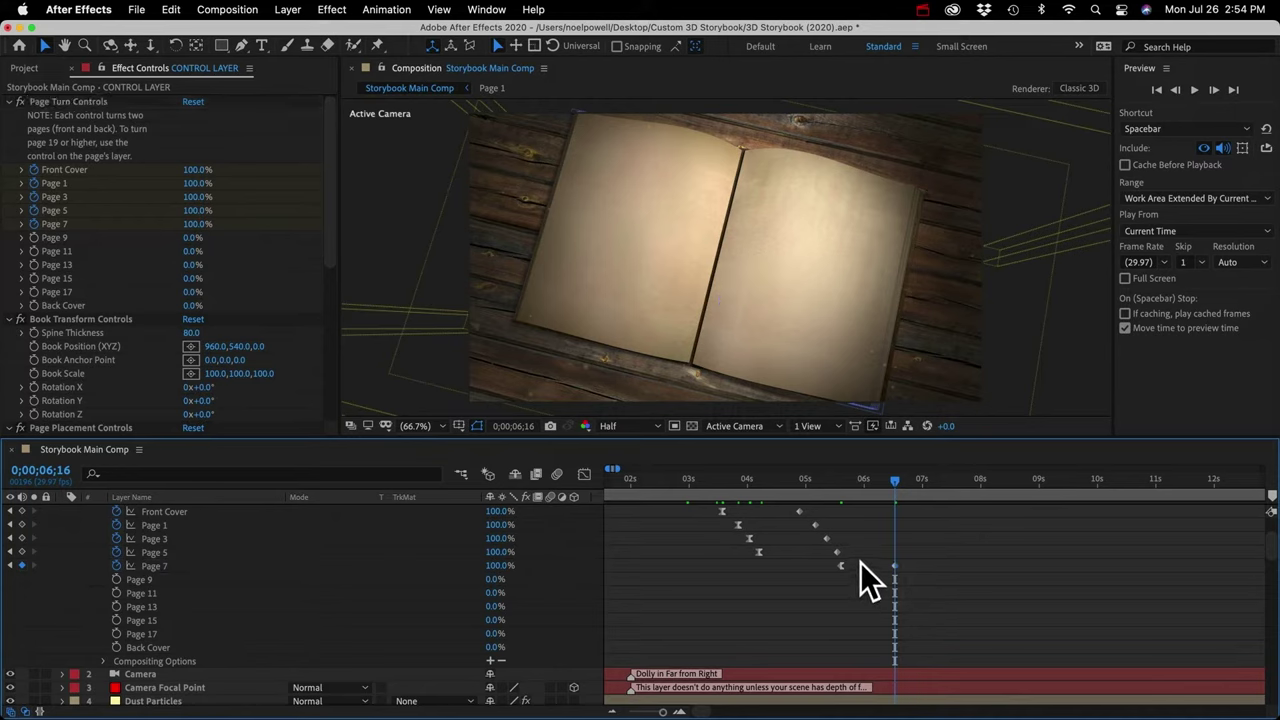
{"action": "left_click_drag", "start_coordinate": [860, 562], "coordinate": [835, 573]}
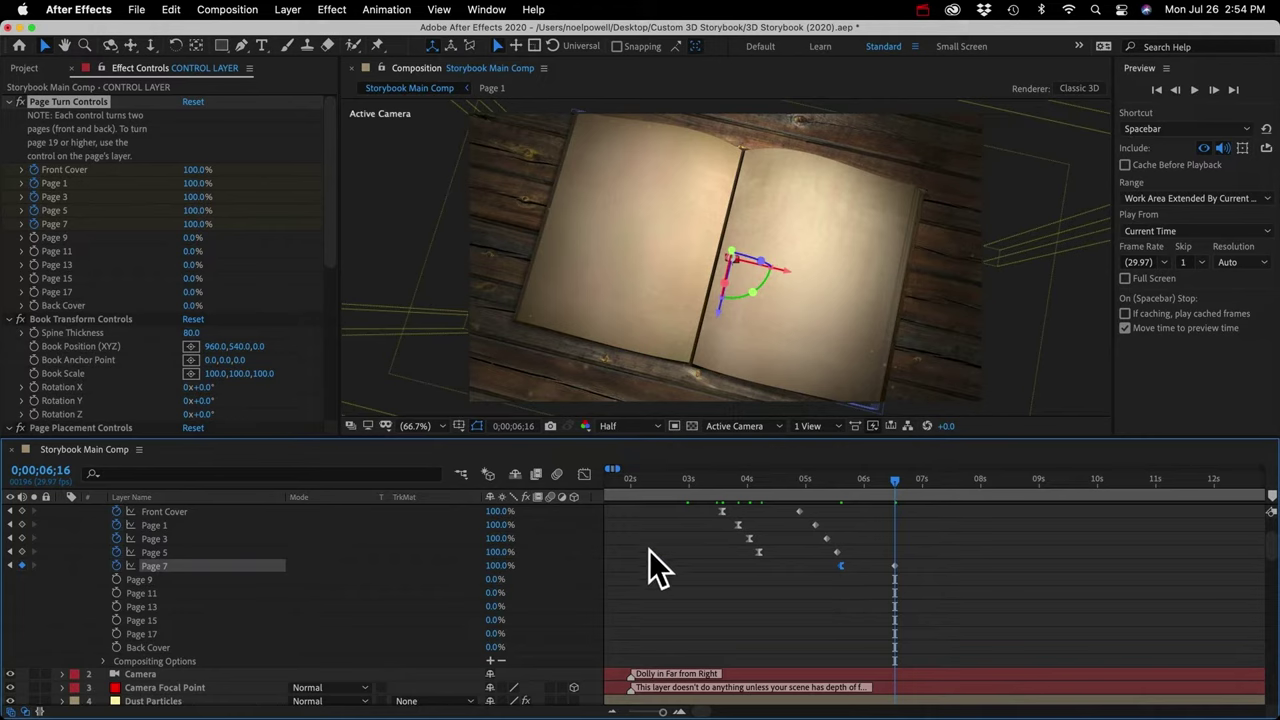
{"action": "left_click", "coordinate": [585, 474]}
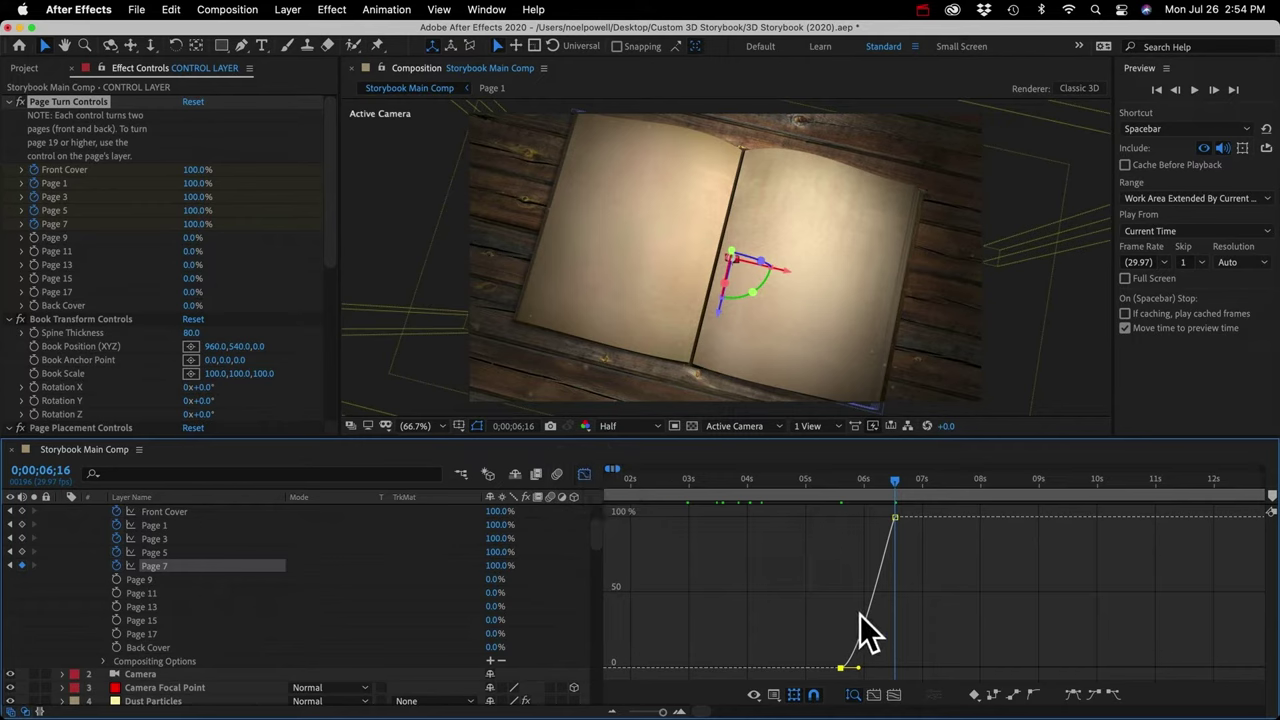
{"action": "key", "text": "equal"}
{"action": "key", "text": "equal"}
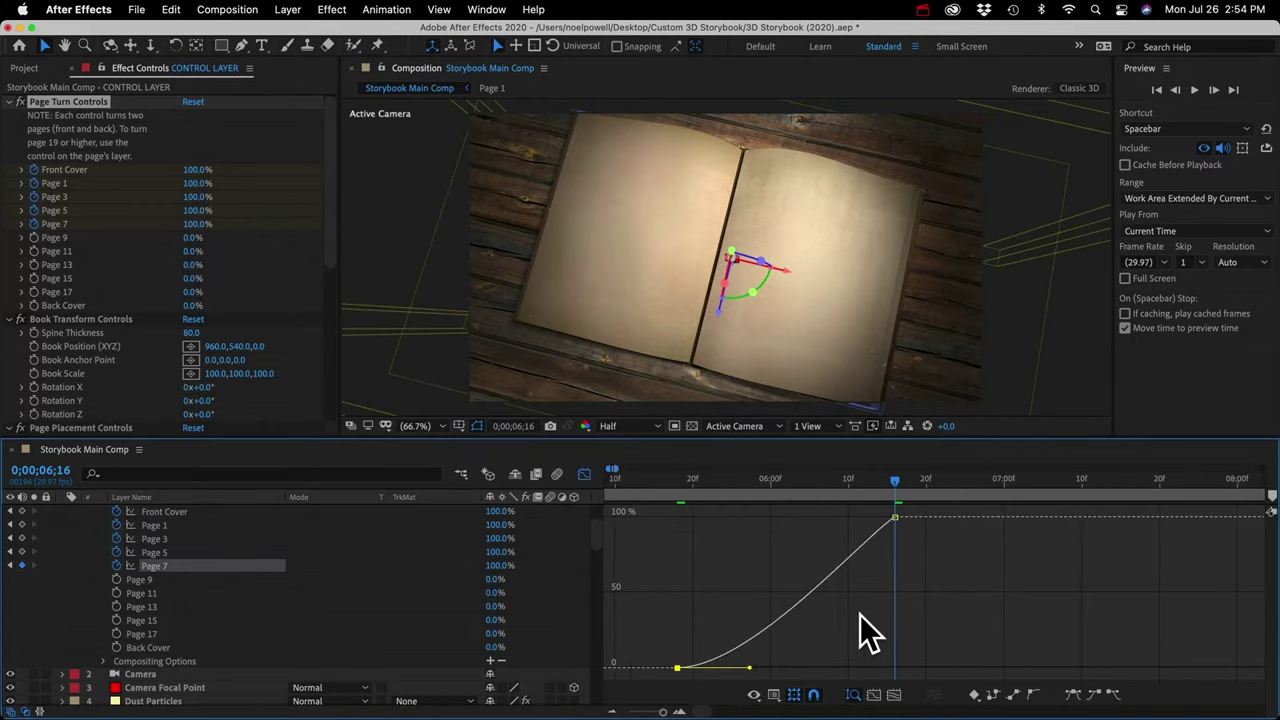
{"action": "left_click", "coordinate": [750, 667]}
{"action": "mouse_move", "coordinate": [750, 667]}
{"action": "left_mouse_down"}
{"action": "mouse_move", "coordinate": [809, 667]}
{"action": "mouse_move", "coordinate": [751, 667]}
{"action": "left_mouse_up"}
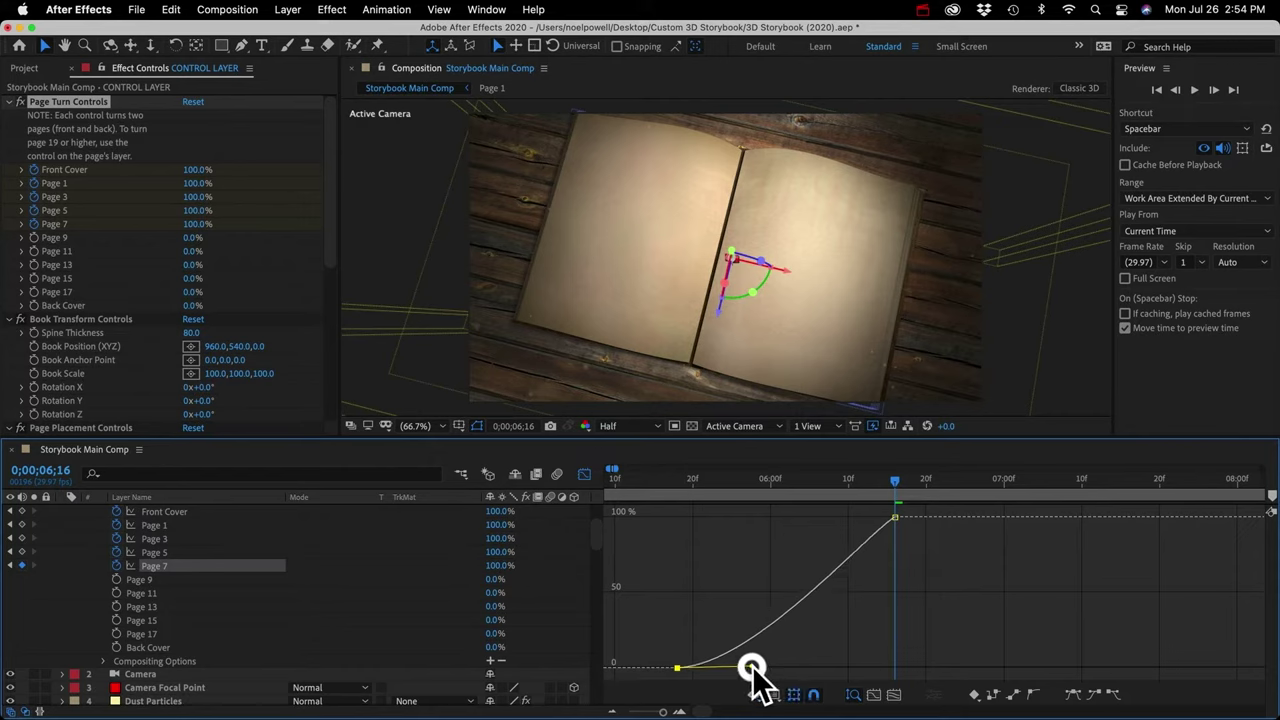
Ease into Page 7's last keyframe by pulling its incoming handle level with 100% and extending it toward the first keyframe
{"action": "left_click", "coordinate": [895, 518]}
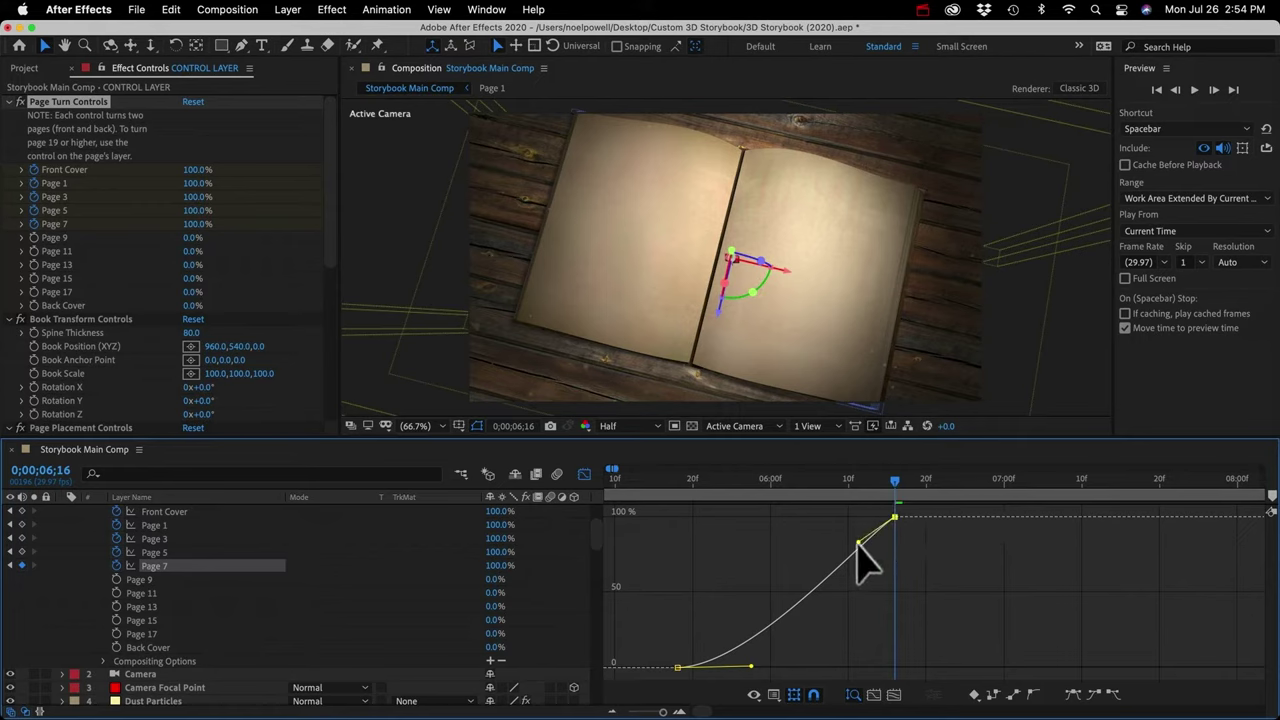
{"action": "left_click_drag", "start_coordinate": [857, 543], "coordinate": [833, 517]}
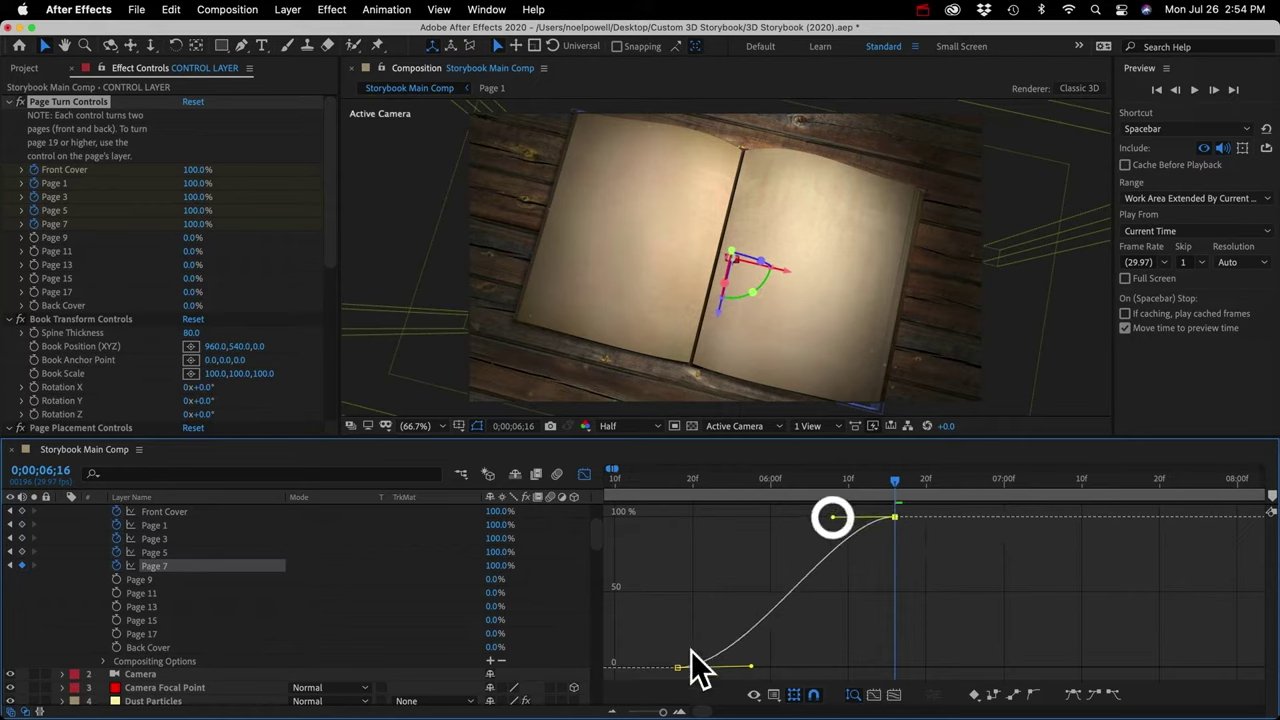
{"action": "mouse_move", "coordinate": [678, 668]}
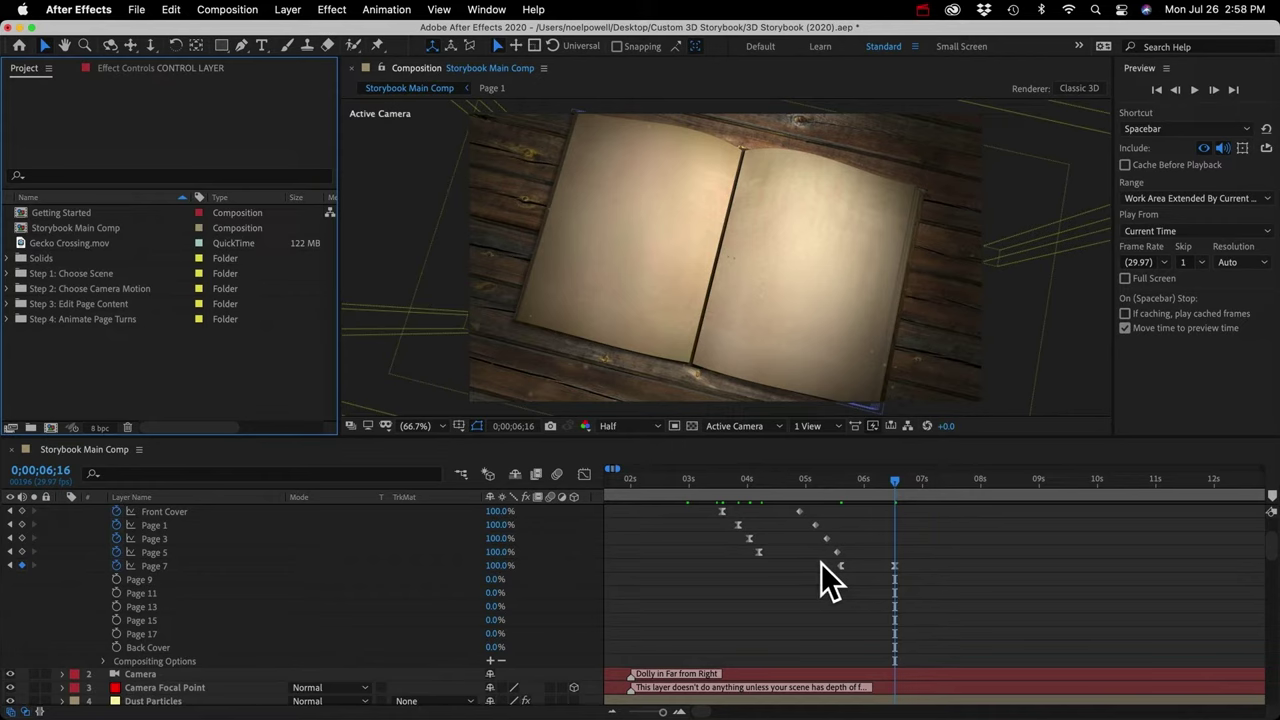
Shift both Page 7 keyframes later so they start just after 0;00;08;00, and set the current time to 0;00;08;02
{"action": "left_click_drag", "start_coordinate": [821, 563], "coordinate": [942, 580]}
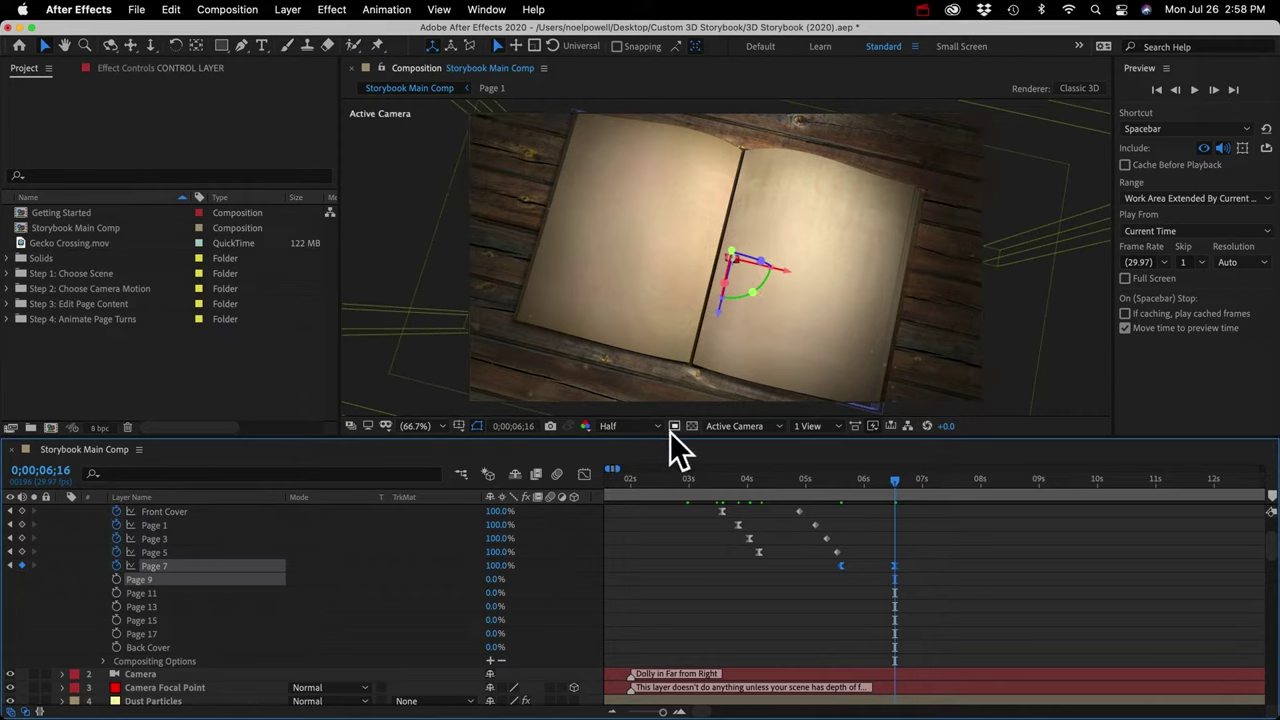
{"action": "left_click", "coordinate": [87, 303]}
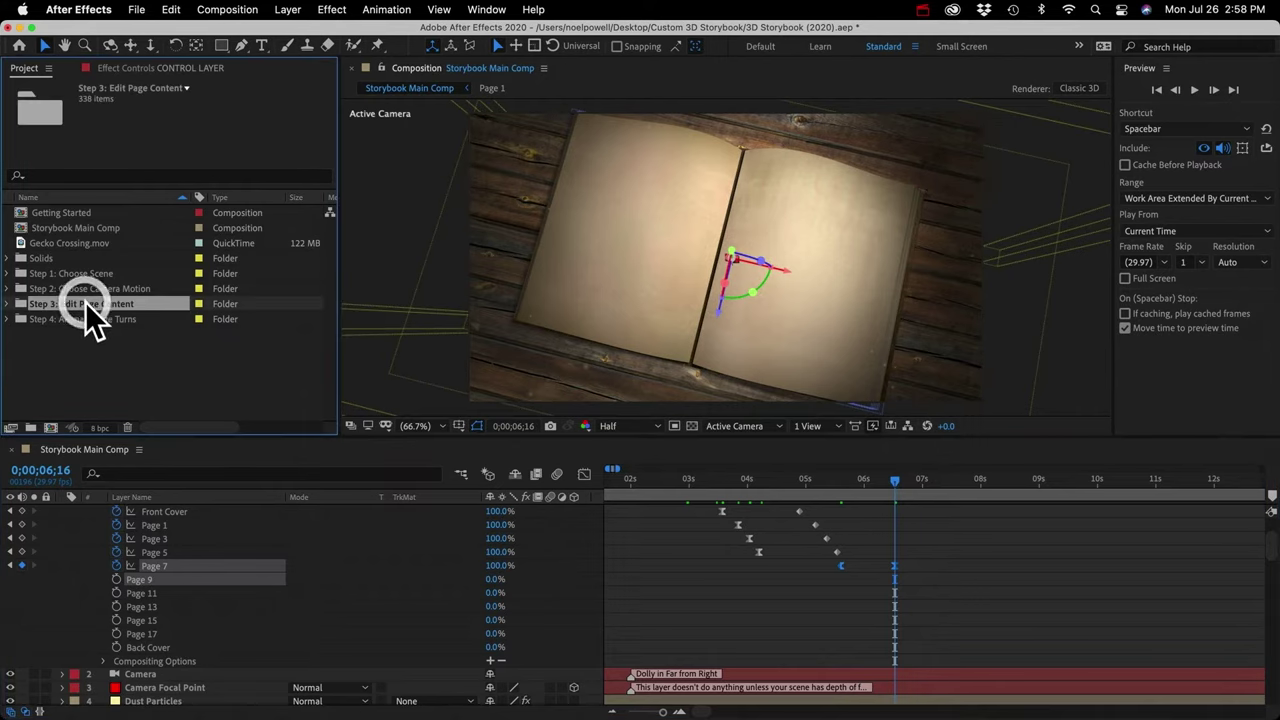
{"action": "left_click", "coordinate": [817, 568]}
{"action": "left_click_drag", "start_coordinate": [840, 566], "coordinate": [987, 562]}
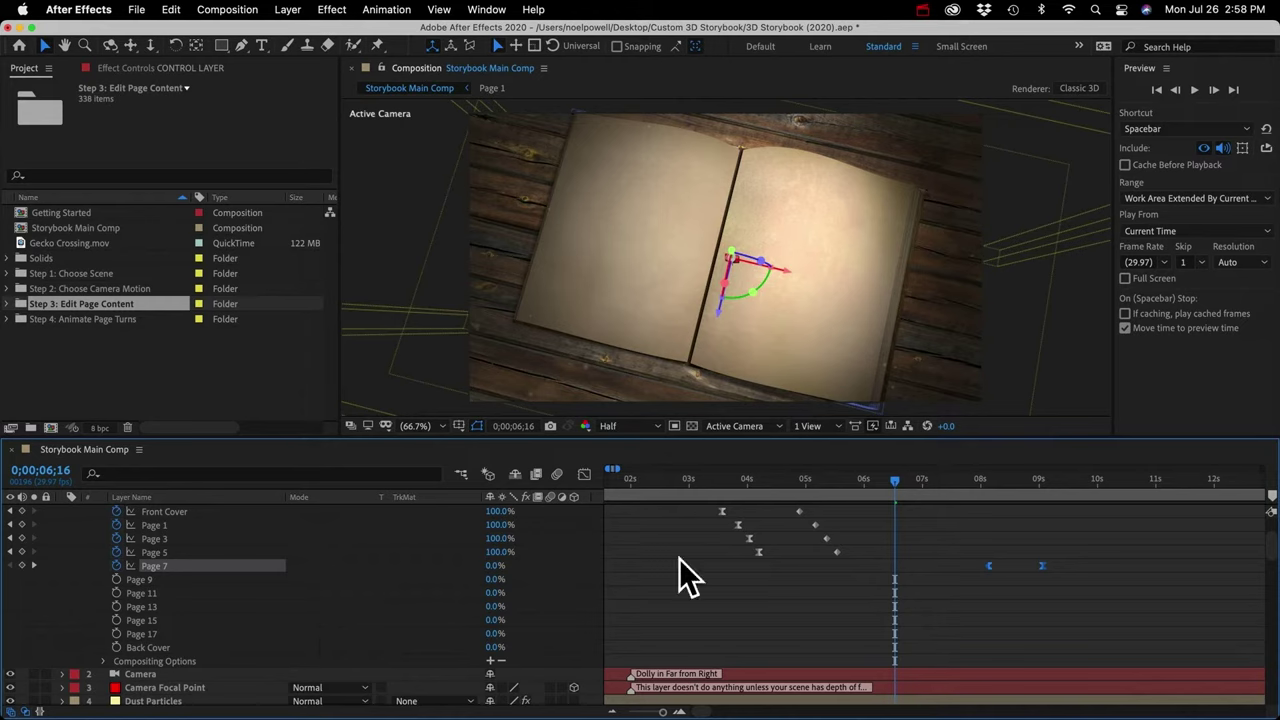
{"action": "left_click", "coordinate": [981, 479]}
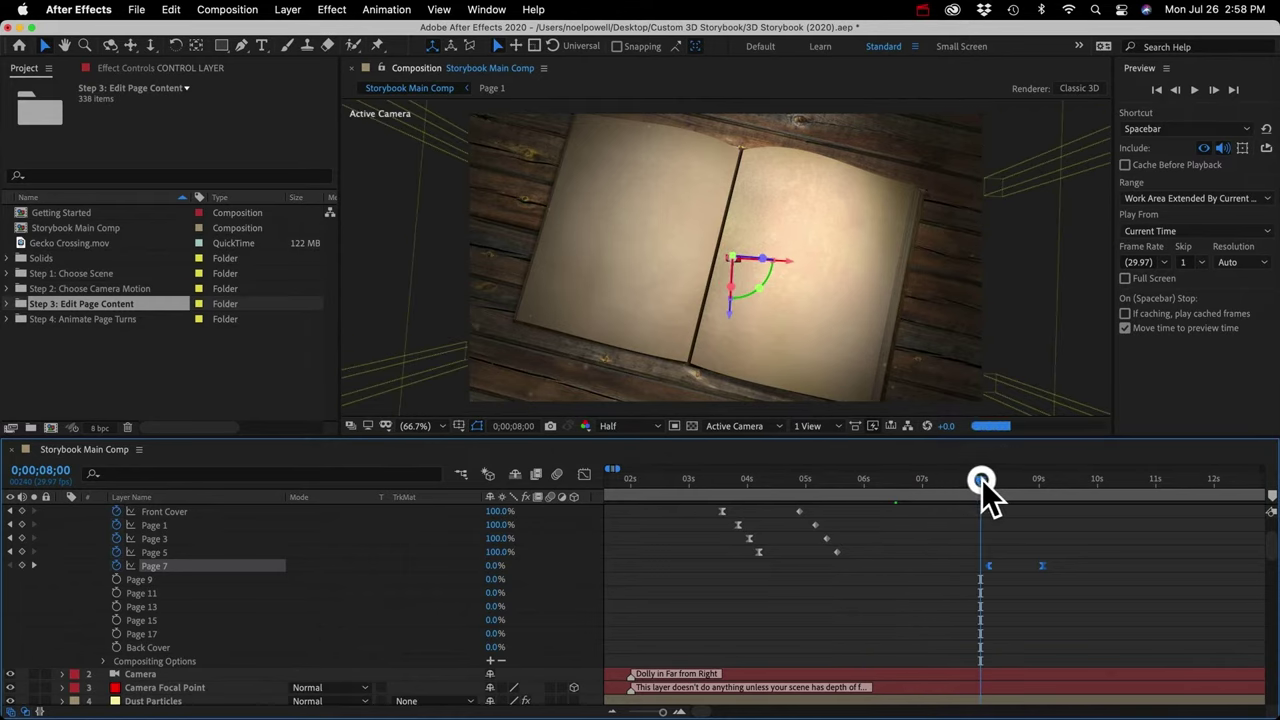
{"action": "left_click_drag", "start_coordinate": [981, 481], "coordinate": [985, 480]}
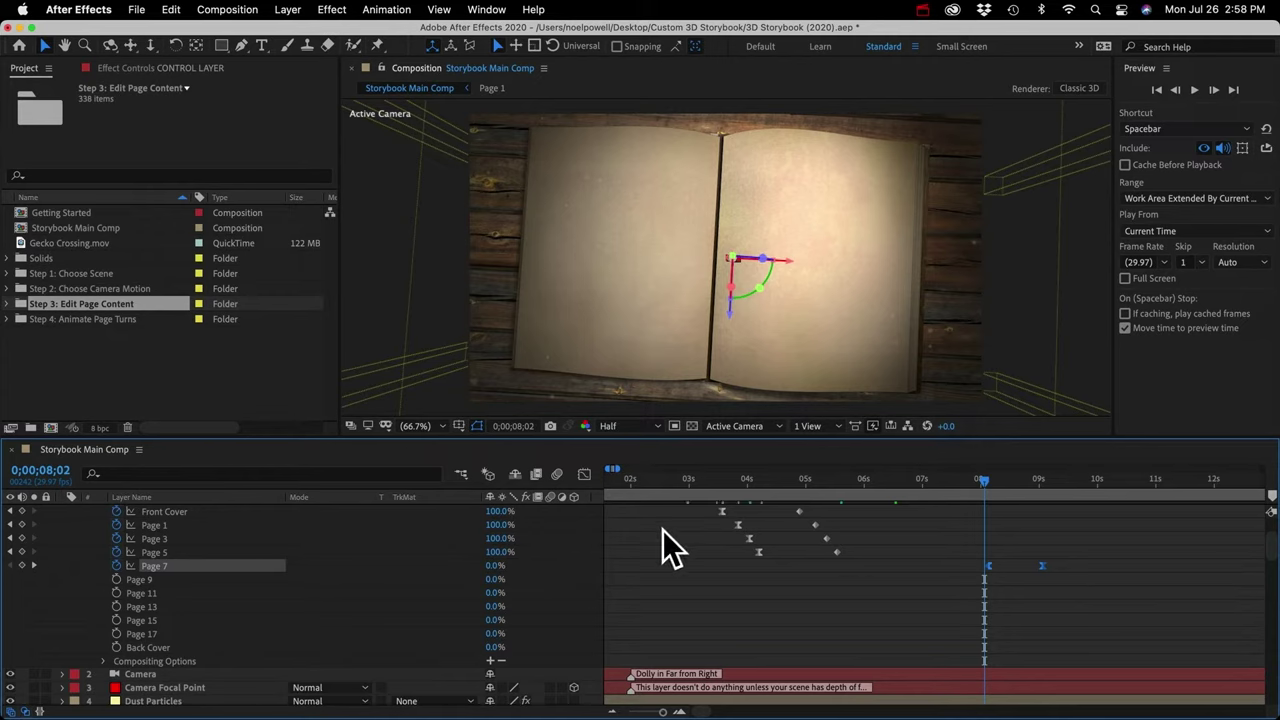
Open the Page 9 precomp and add Gecko Crossing.mov above its Old Paper 1.jpg layer
{"action": "left_click", "coordinate": [160, 579]}
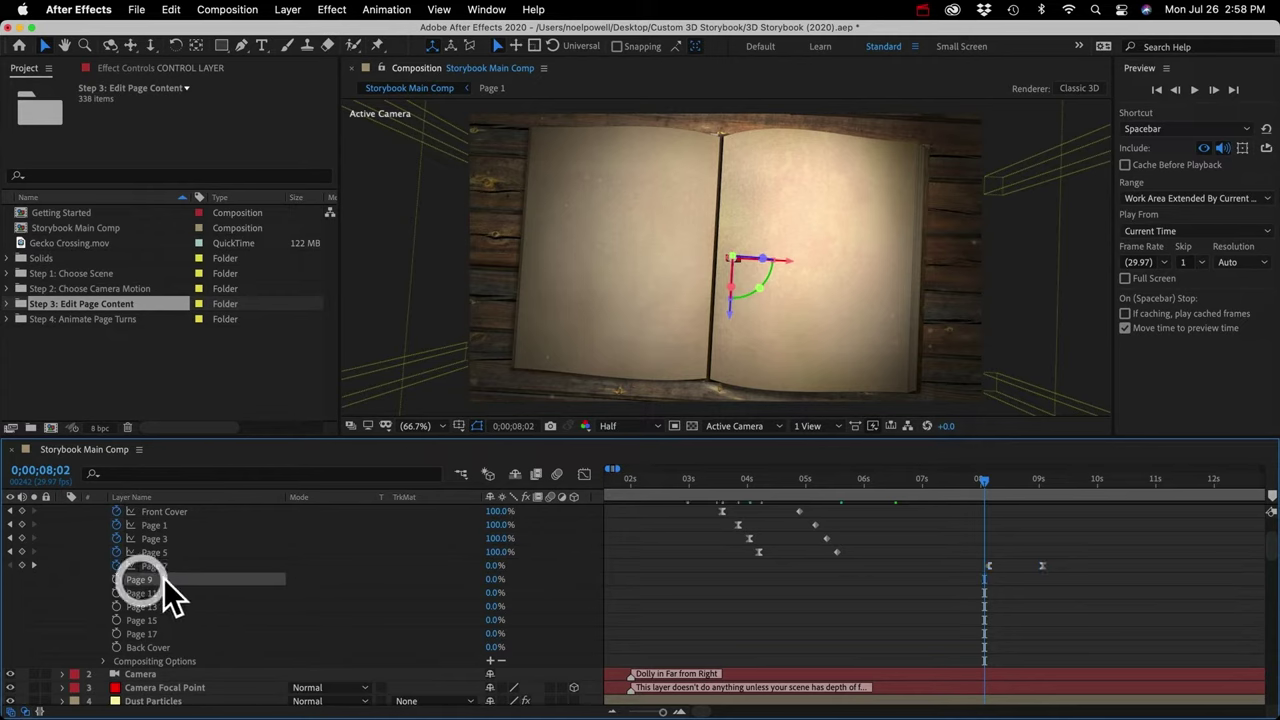
{"action": "left_click", "coordinate": [7, 304]}
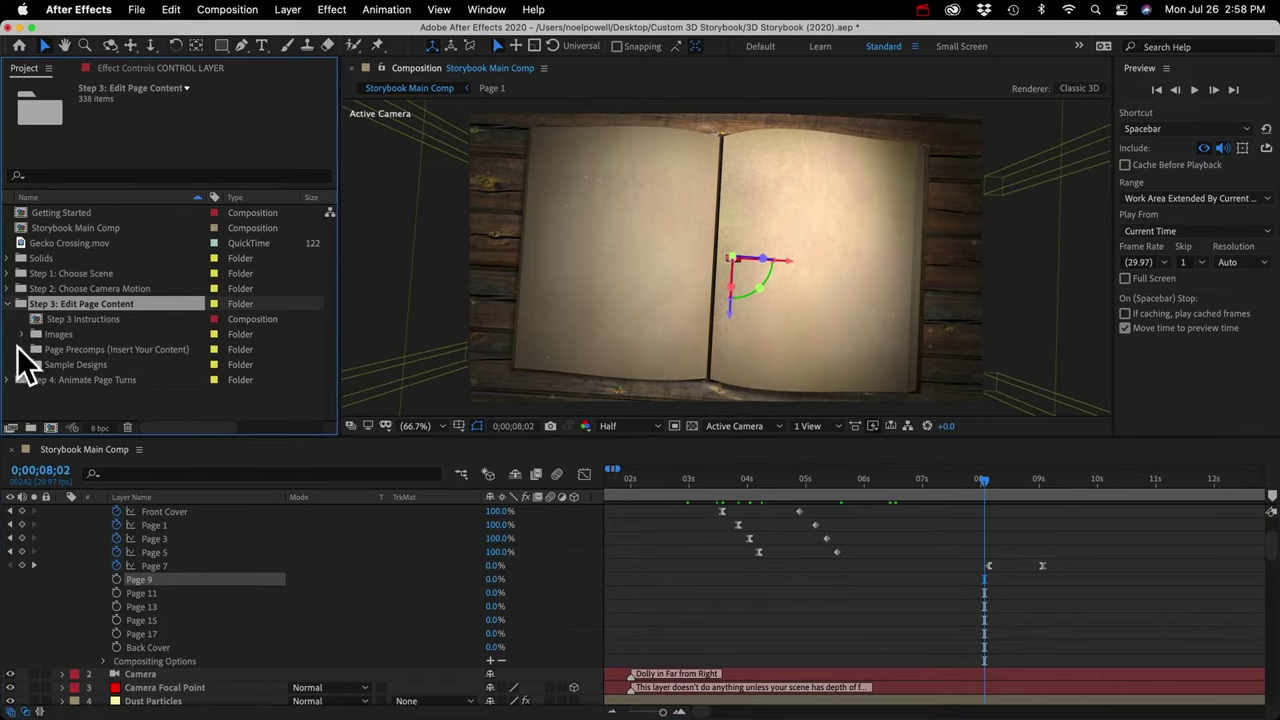
{"action": "left_click", "coordinate": [22, 349]}
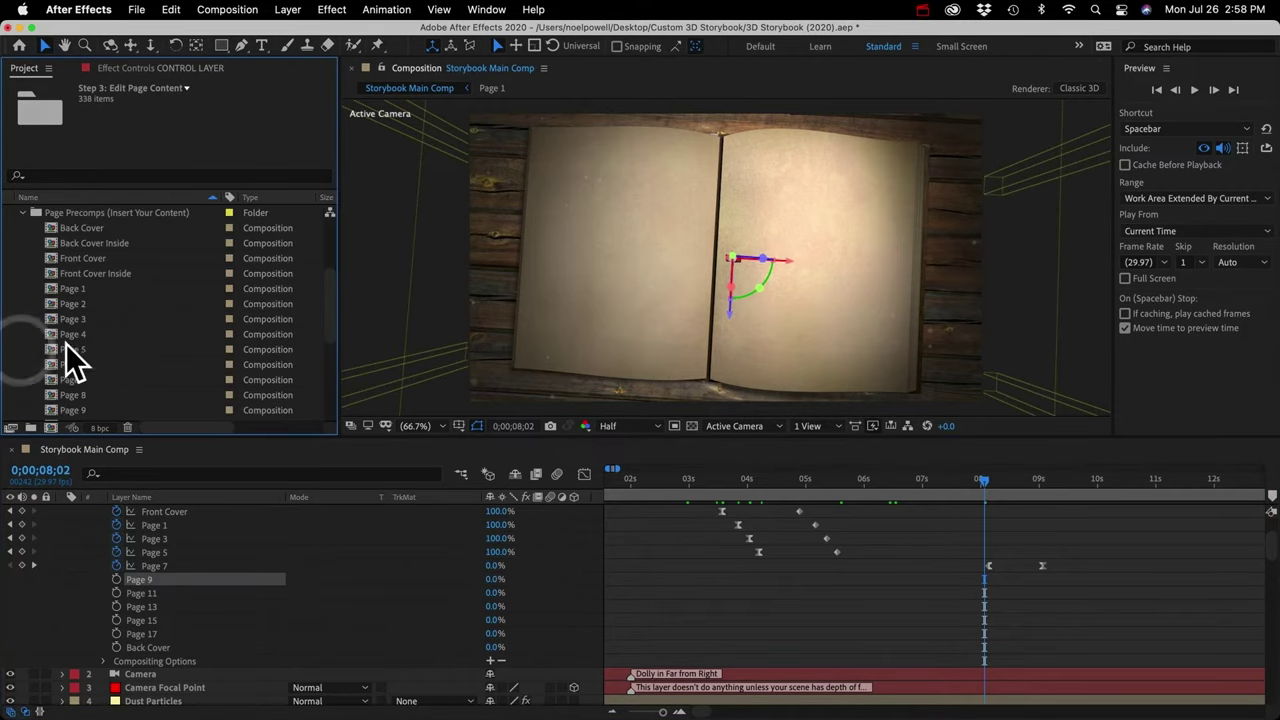
{"action": "double_click", "coordinate": [72, 409]}
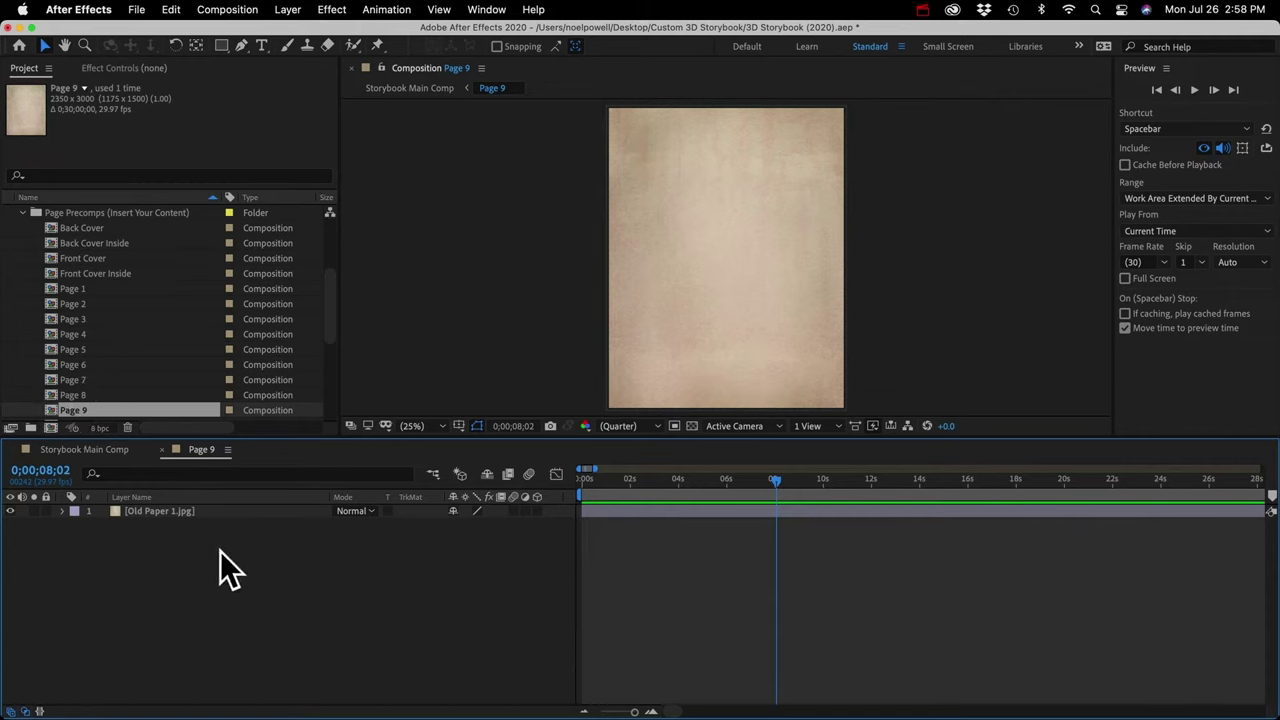
{"action": "scroll", "coordinate": [83, 270], "scroll_direction": "up", "scroll_amount": 5}
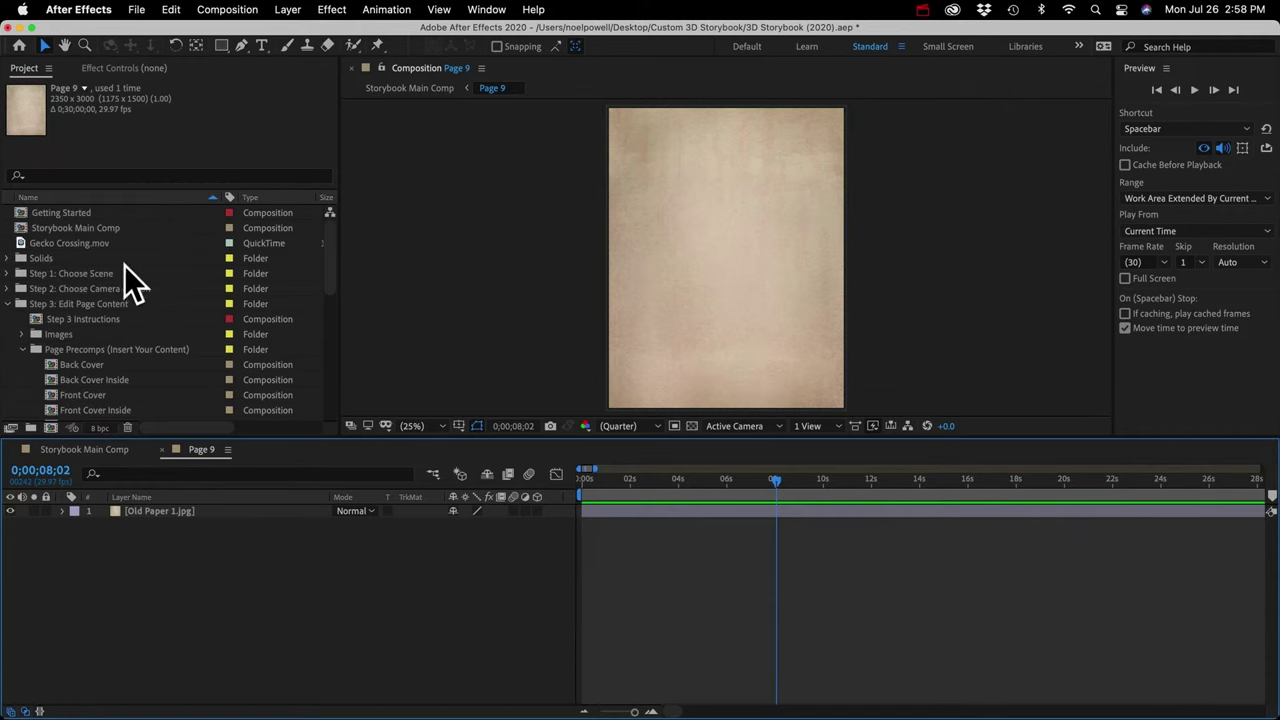
{"action": "left_click", "coordinate": [63, 243]}
{"action": "left_click_drag", "start_coordinate": [63, 241], "coordinate": [180, 512]}
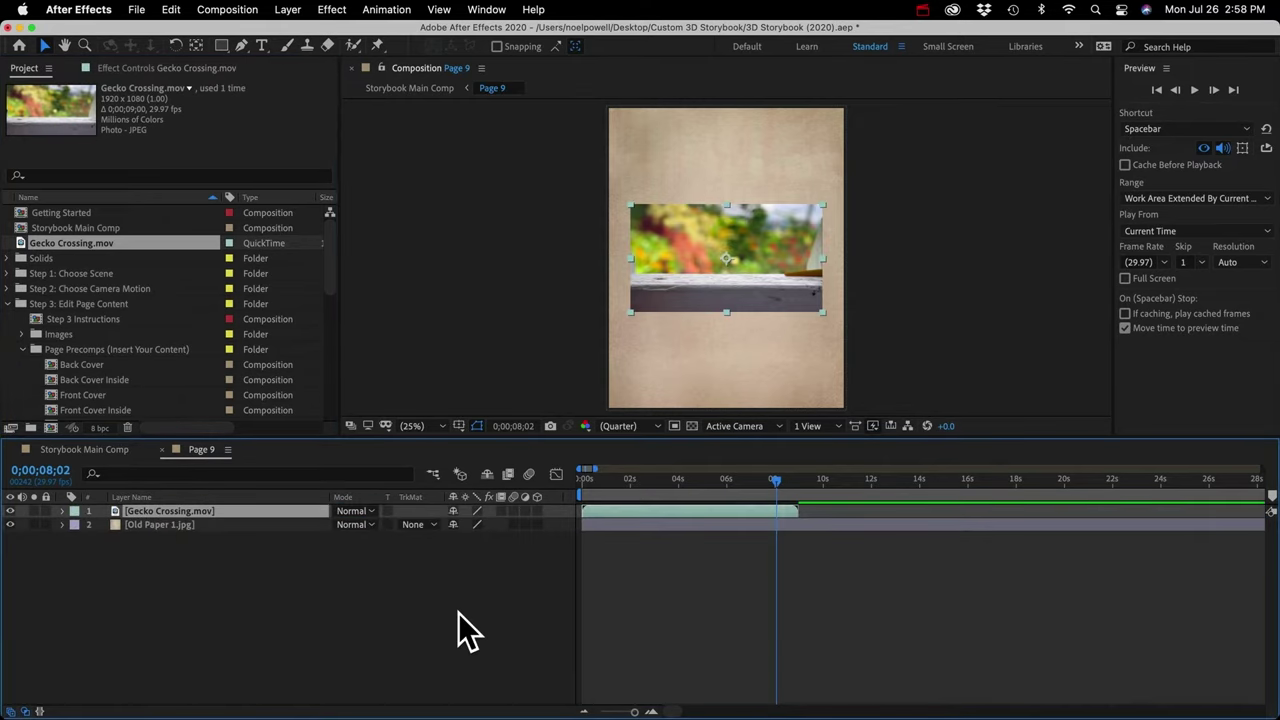
Preview the Gecko Crossing clip in the Page 9 precomp from 0;00;00;16
{"action": "left_click_drag", "start_coordinate": [690, 482], "coordinate": [594, 497]}
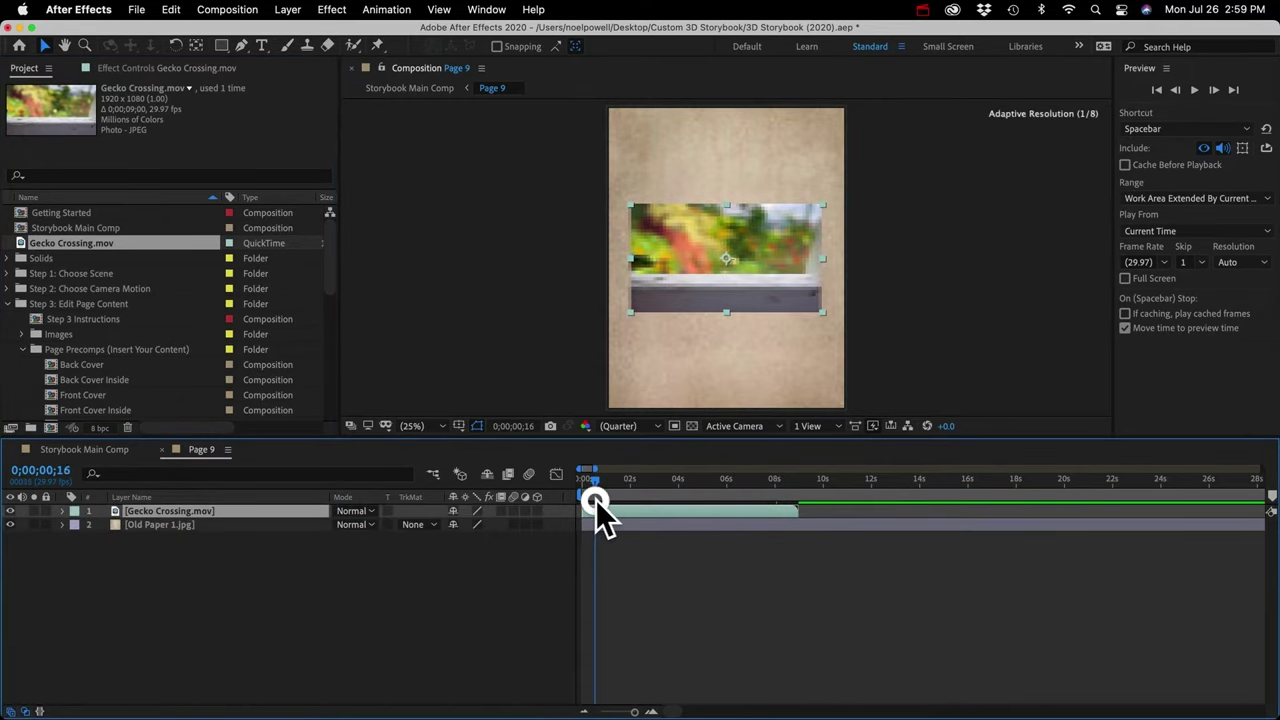
{"action": "key", "text": "space"}
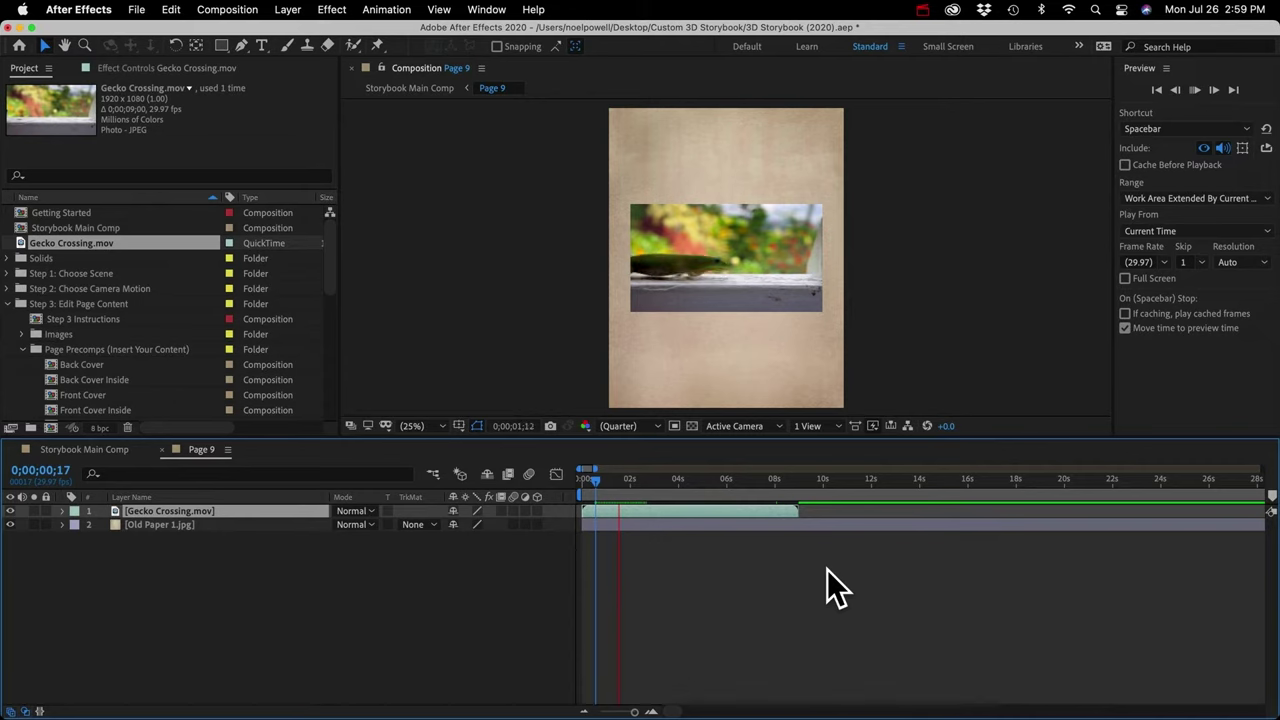
{"action": "key", "text": "space"}
{"action": "left_click", "coordinate": [139, 636]}
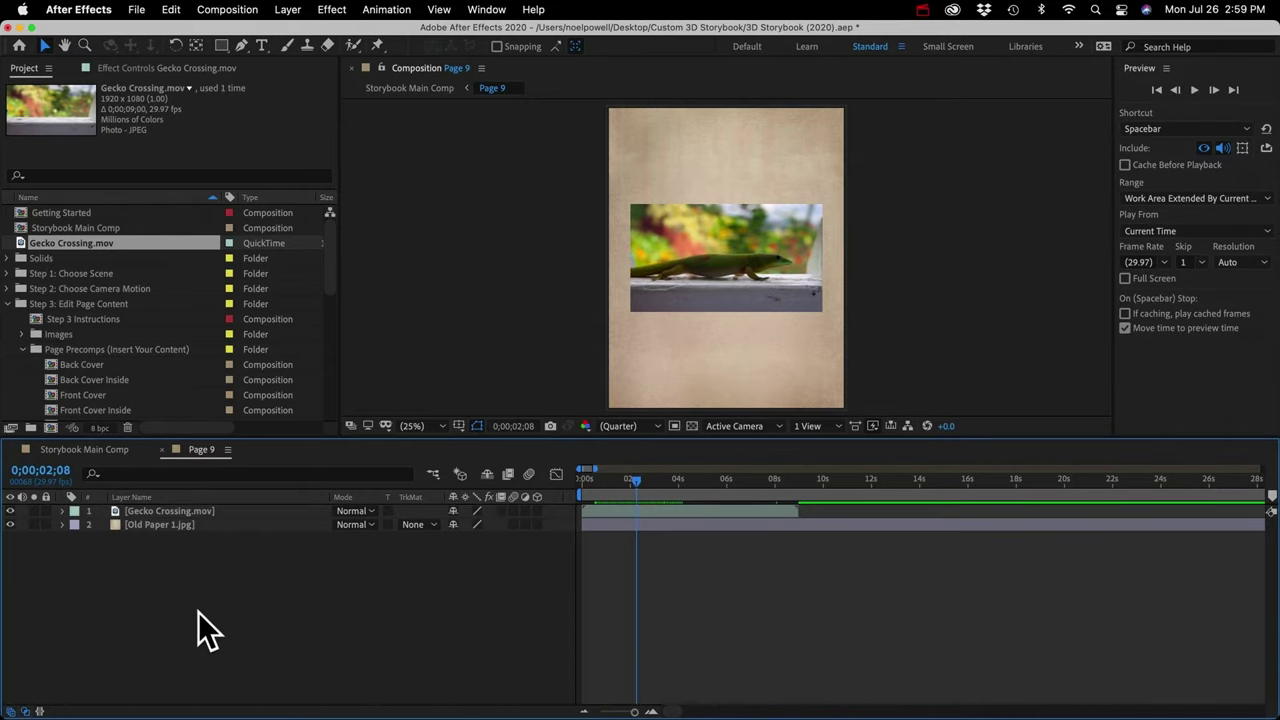
Return to Storybook Main Comp and scrub past Page 7's turn to 0;00;10;06 to check the open spread
{"action": "left_click", "coordinate": [68, 452]}
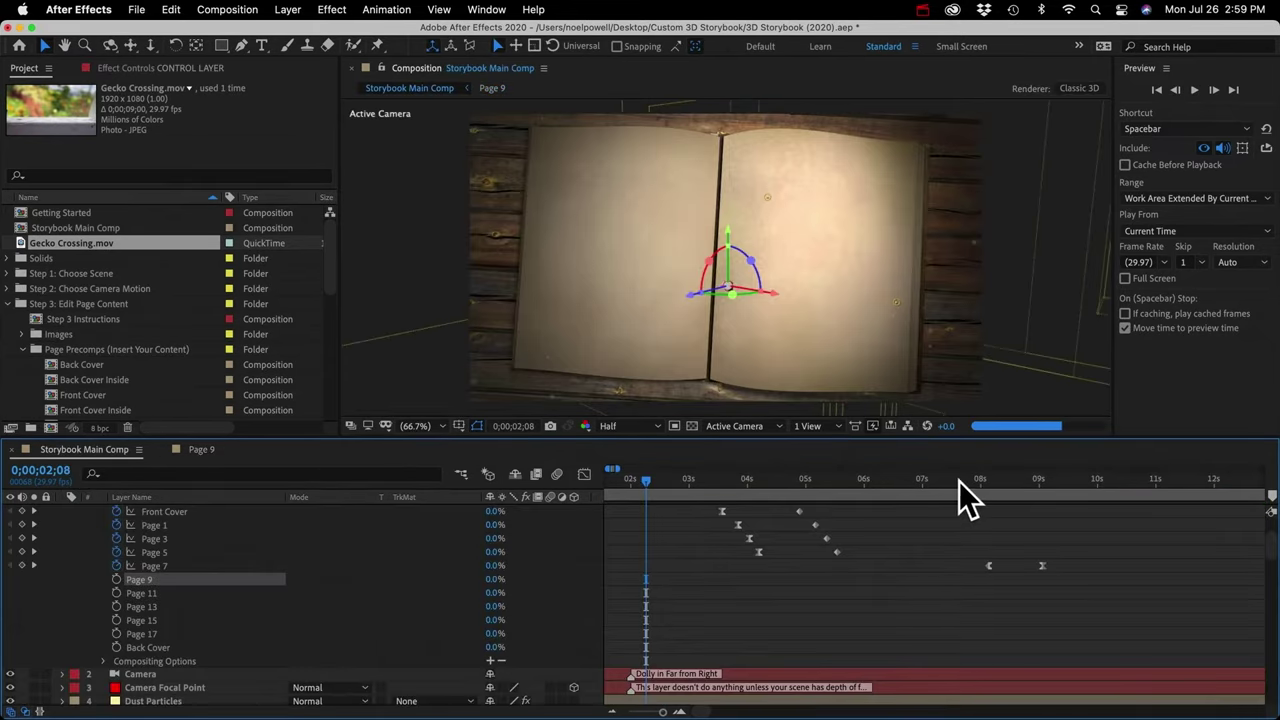
{"action": "left_click_drag", "start_coordinate": [833, 481], "coordinate": [1109, 487]}
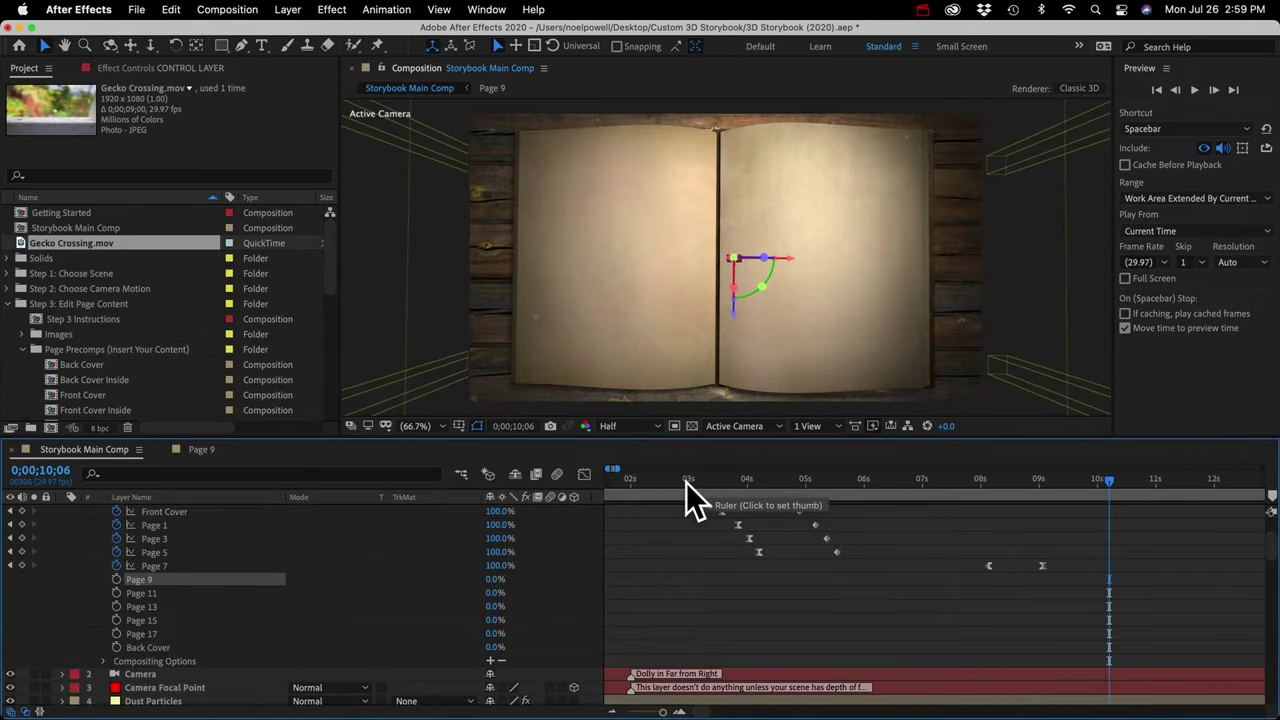
{"action": "scroll", "coordinate": [70, 384], "scroll_direction": "down", "scroll_amount": 5}
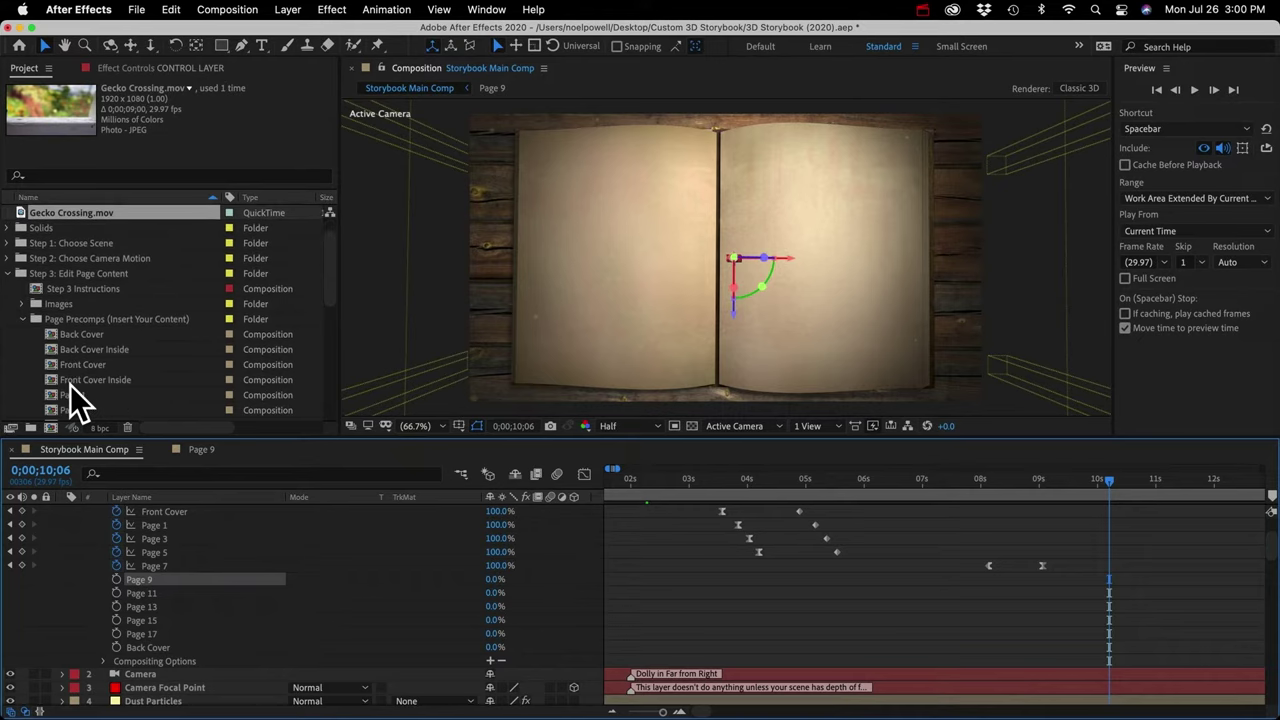
Shift the Gecko Crossing.mov clip in the Page 9 composition to start at about 7 seconds, and scrub through Storybook Main Comp
{"action": "scroll", "coordinate": [70, 384], "scroll_direction": "down", "scroll_amount": 2}
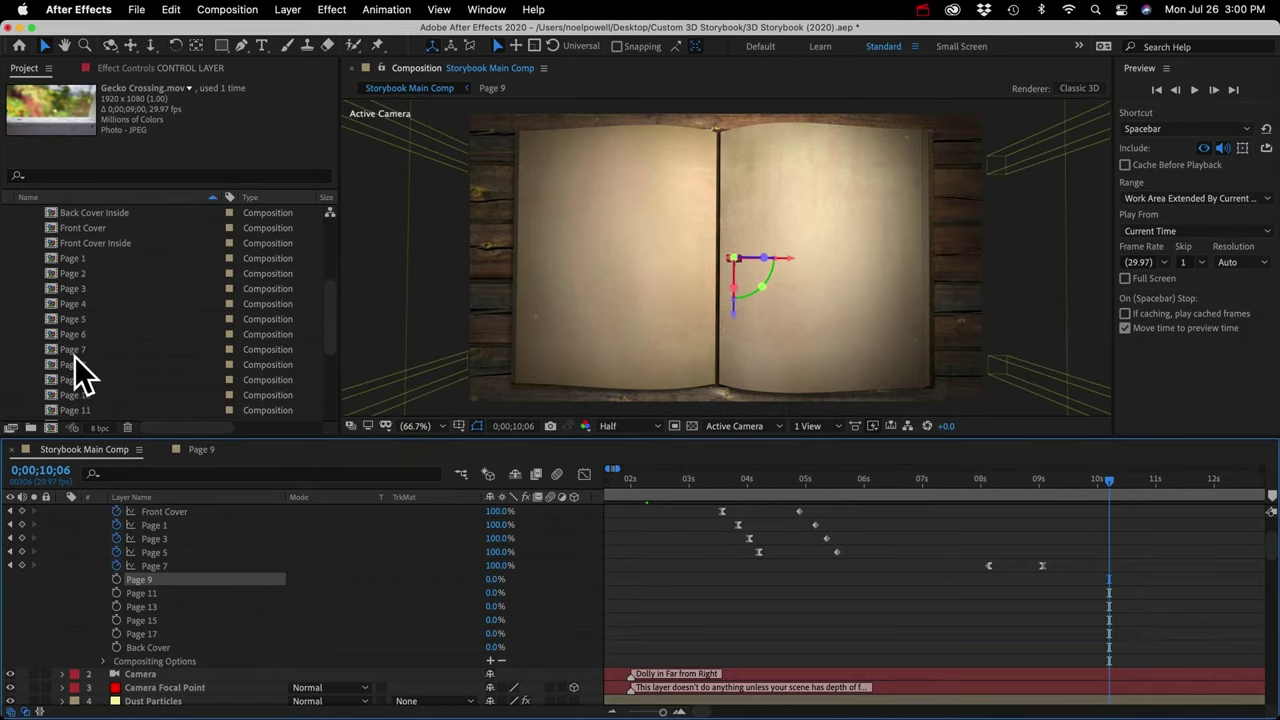
{"action": "double_click", "coordinate": [74, 380]}
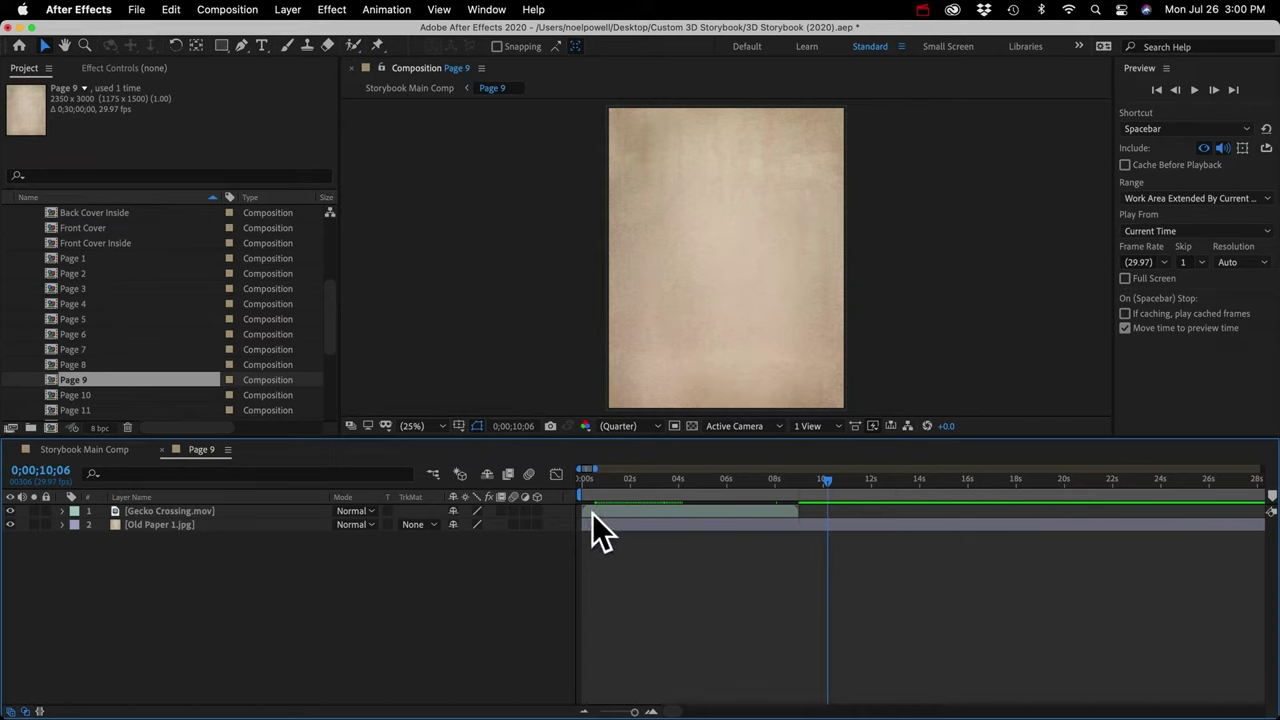
{"action": "left_click_drag", "start_coordinate": [592, 513], "coordinate": [856, 480]}
{"action": "key", "text": "alt+shift+Page_Up"}
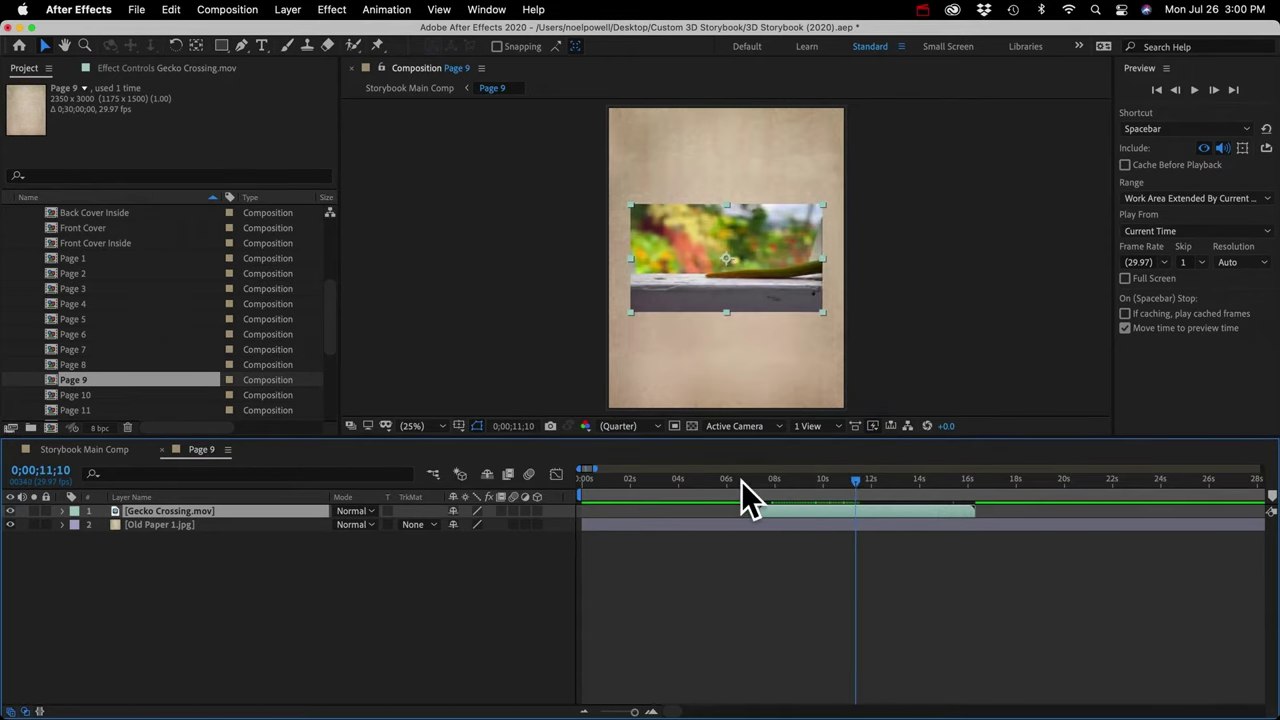
{"action": "left_click", "coordinate": [70, 452]}
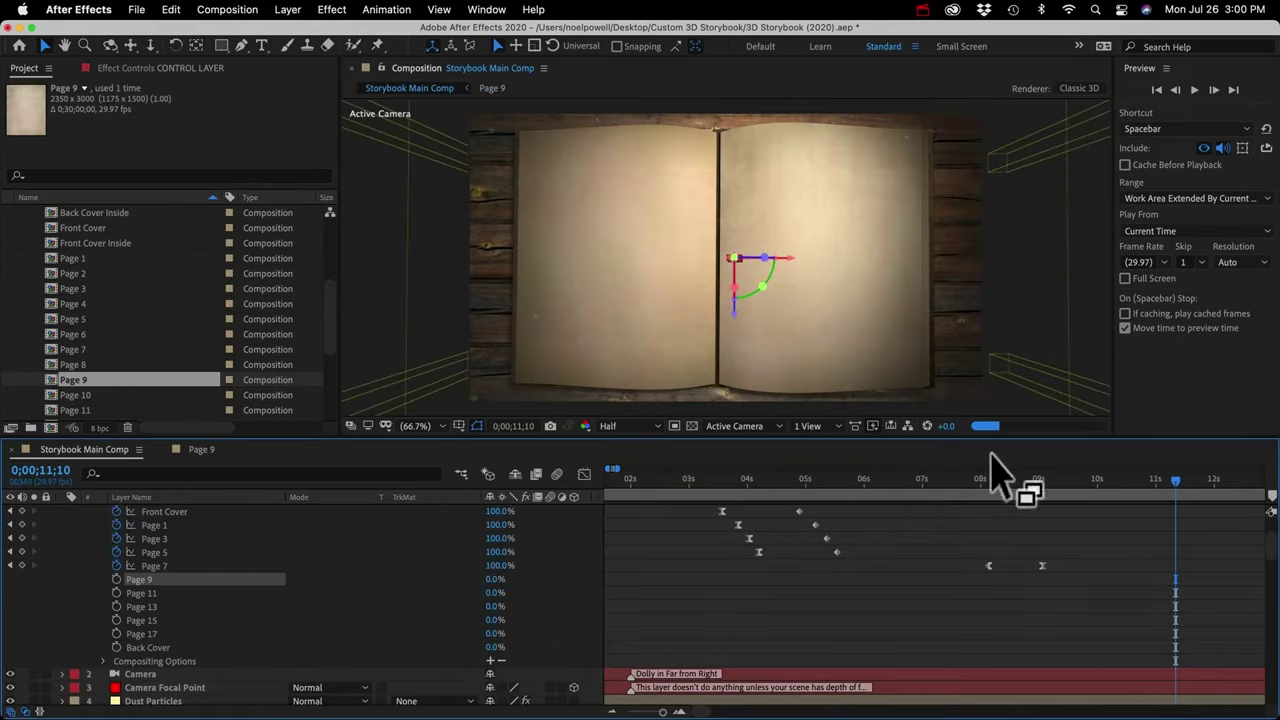
{"action": "left_click_drag", "start_coordinate": [962, 479], "coordinate": [1064, 485]}
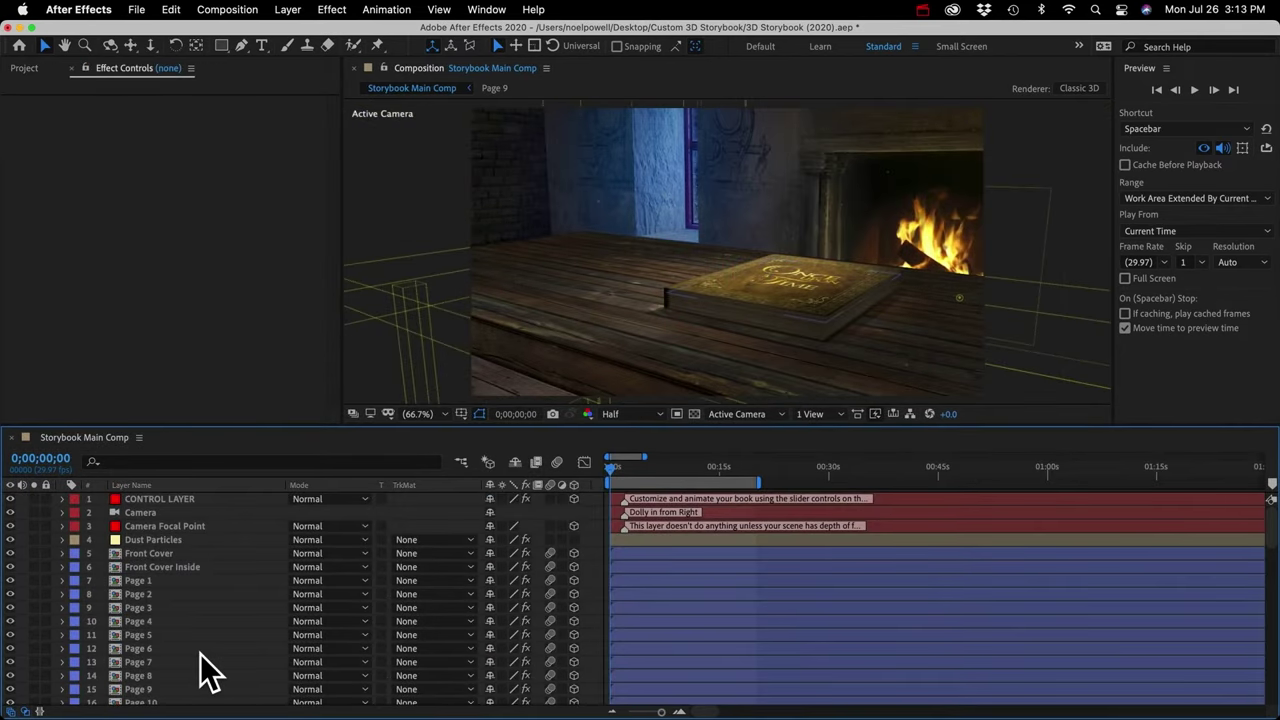
Delete the Page 17 and Page 18 layers from Storybook Main Comp
{"action": "scroll", "coordinate": [232, 657], "scroll_direction": "down", "scroll_amount": 4}
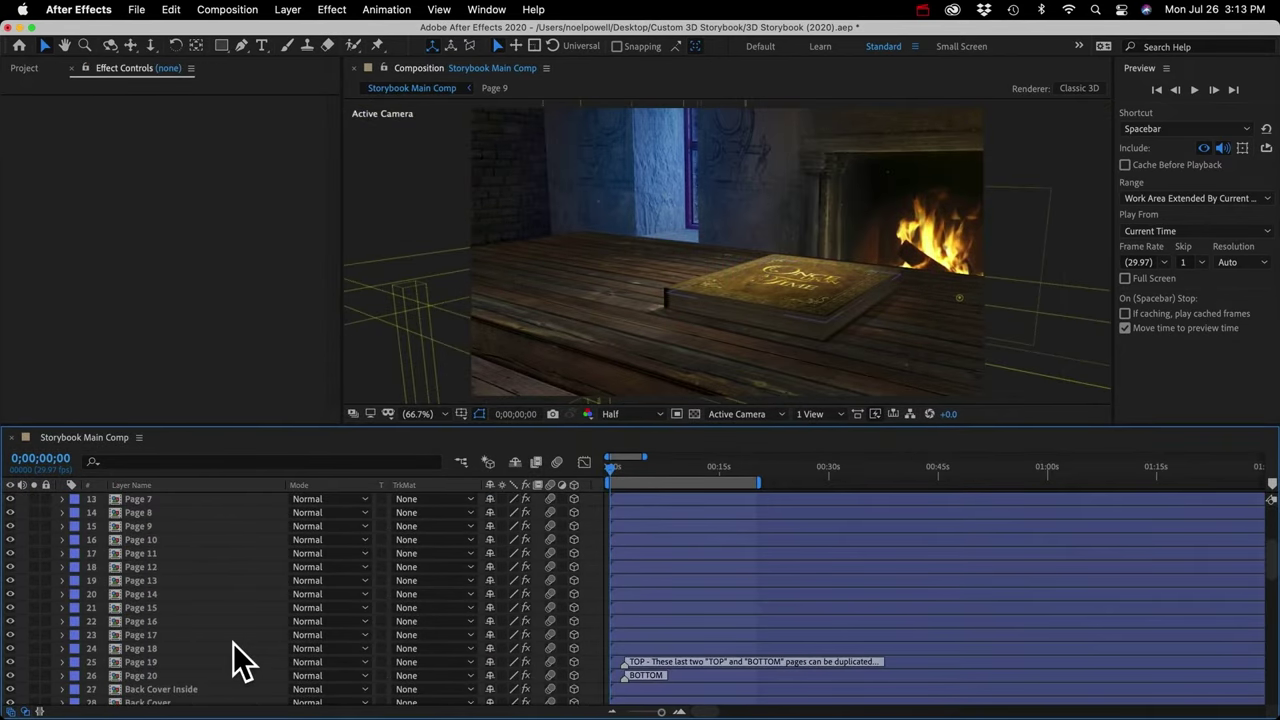
{"action": "left_click_drag", "start_coordinate": [140, 676], "coordinate": [759, 304]}
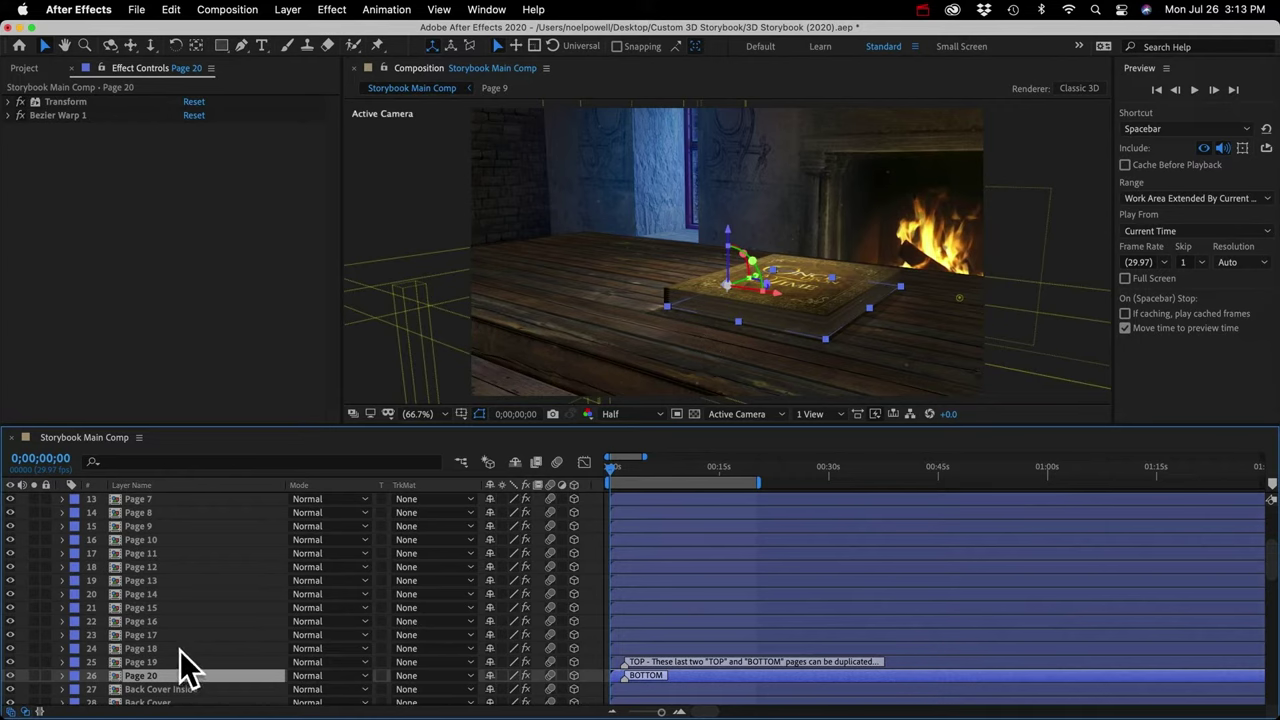
{"action": "scroll", "coordinate": [180, 650], "scroll_direction": "down", "scroll_amount": 3}
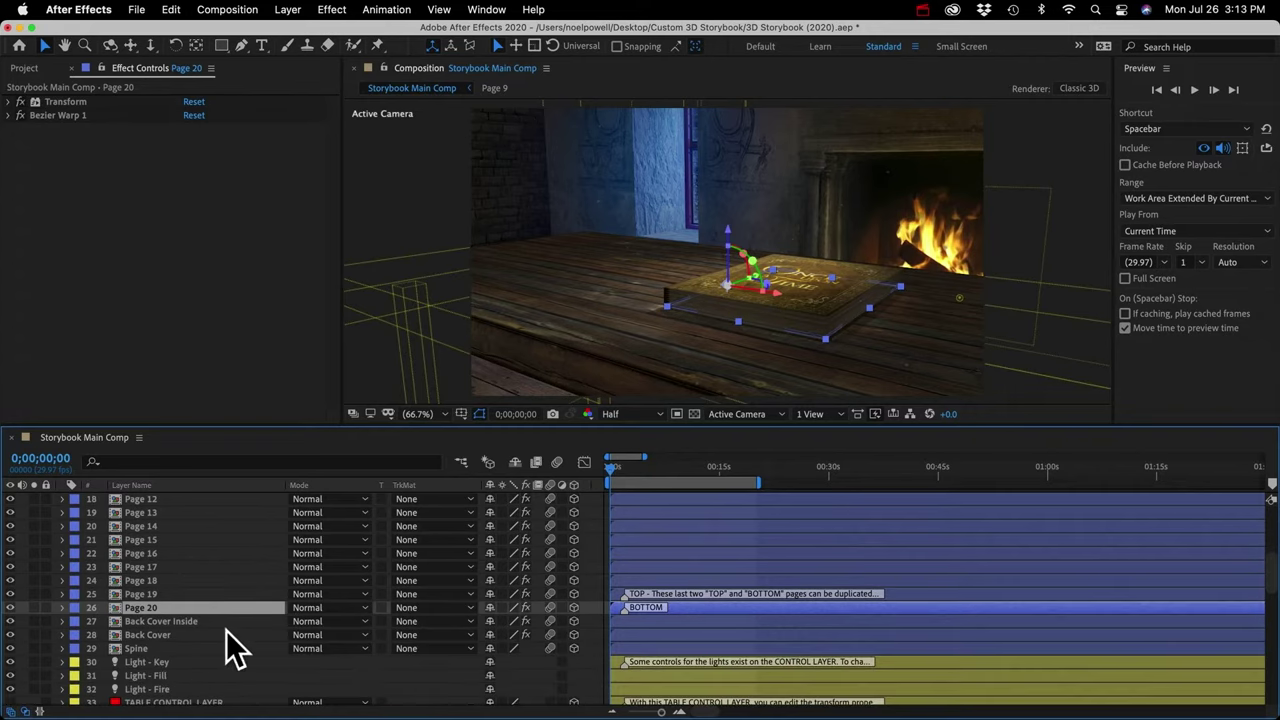
{"action": "left_click", "coordinate": [145, 567]}
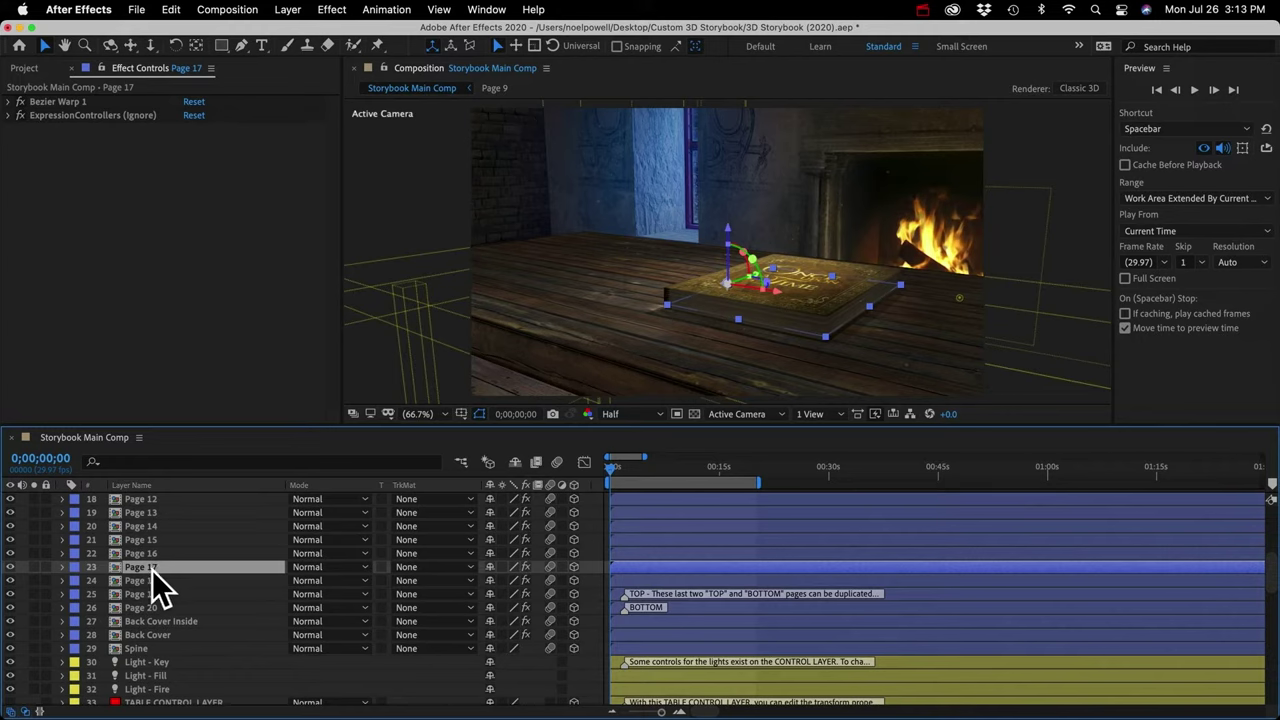
{"action": "left_click", "coordinate": [140, 582], "text": "shift"}
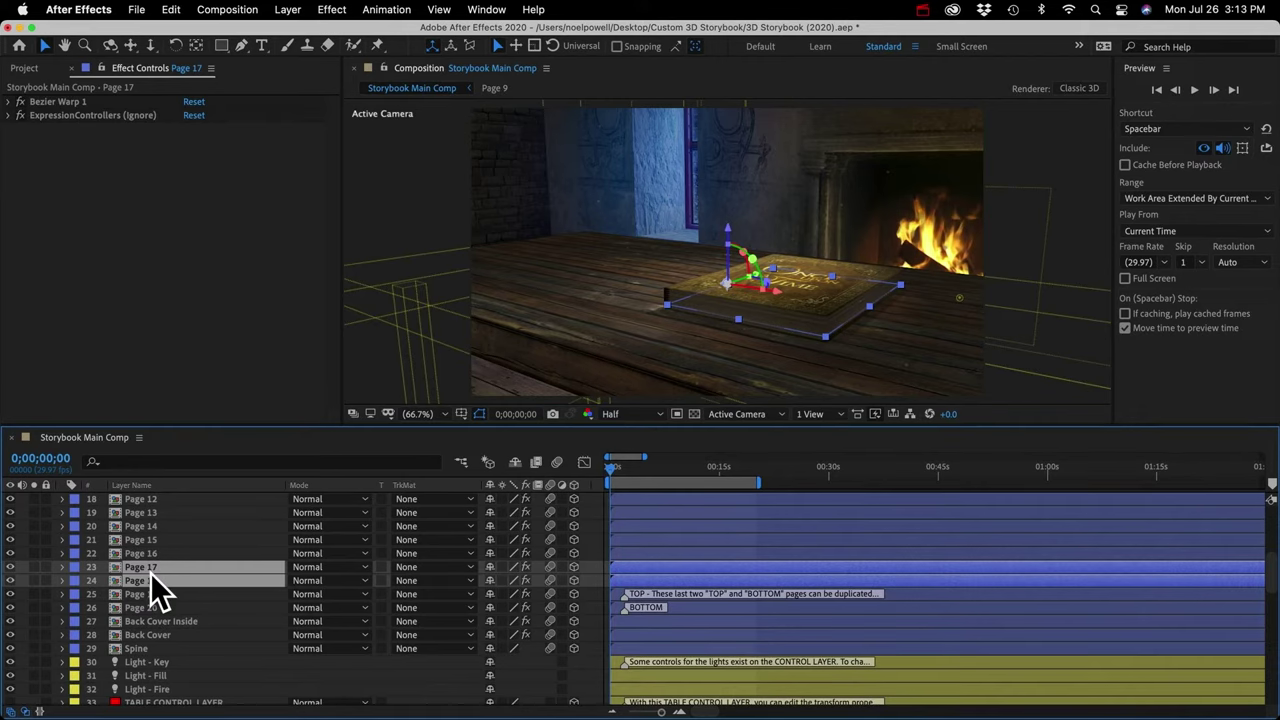
{"action": "key", "text": "BackSpace"}
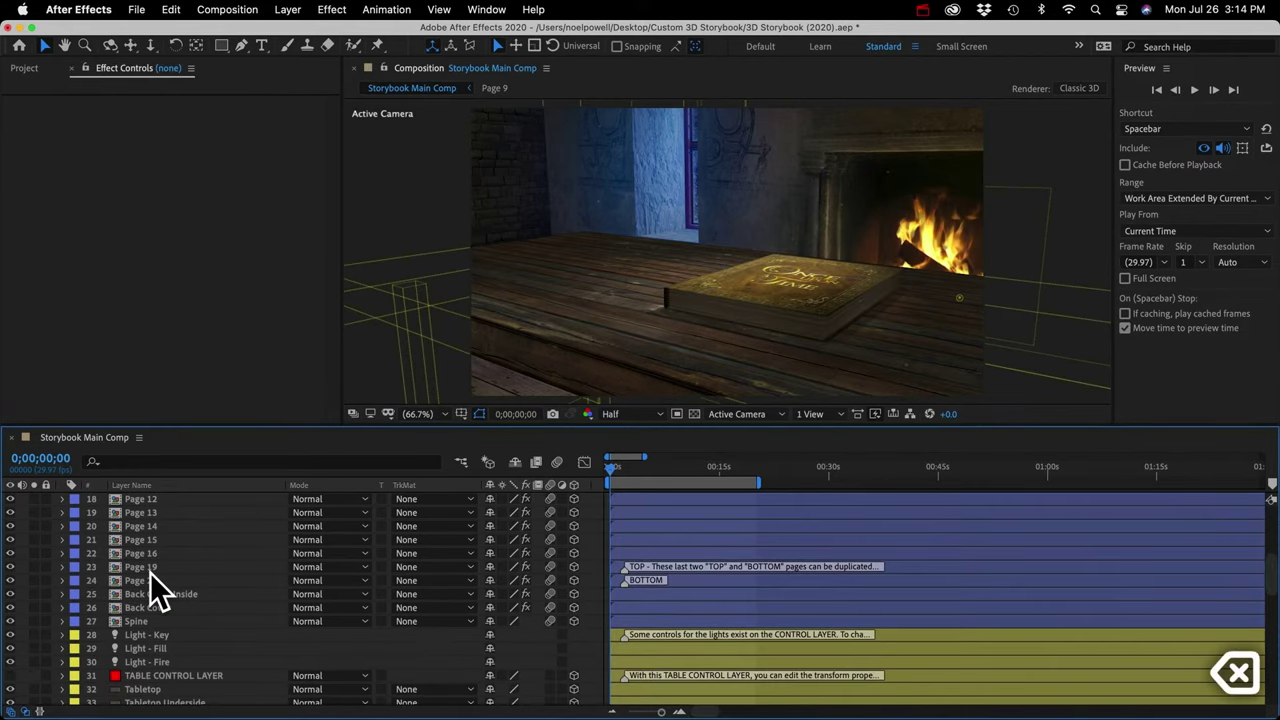
Delete the Page 15 and Page 16 layers, and undo both this and the previous page deletion
{"action": "left_click", "coordinate": [141, 540]}
{"action": "left_click", "coordinate": [148, 556], "text": "shift"}
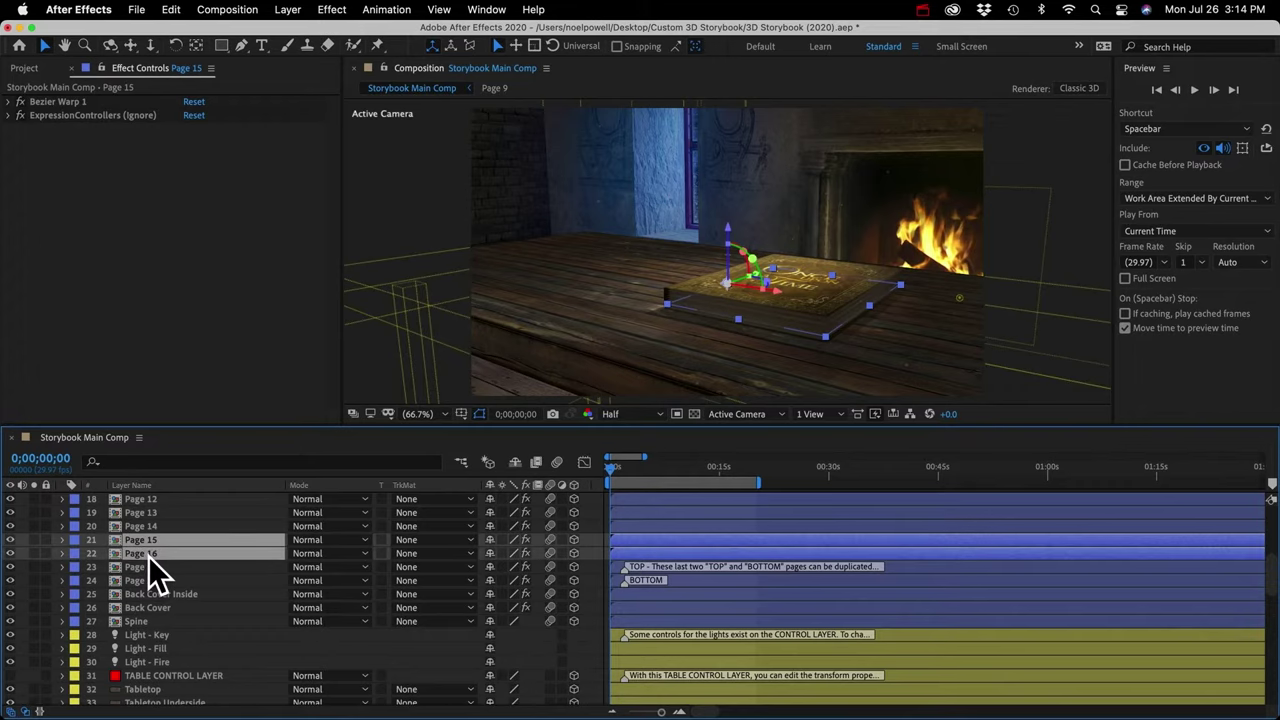
{"action": "key", "text": "BackSpace"}
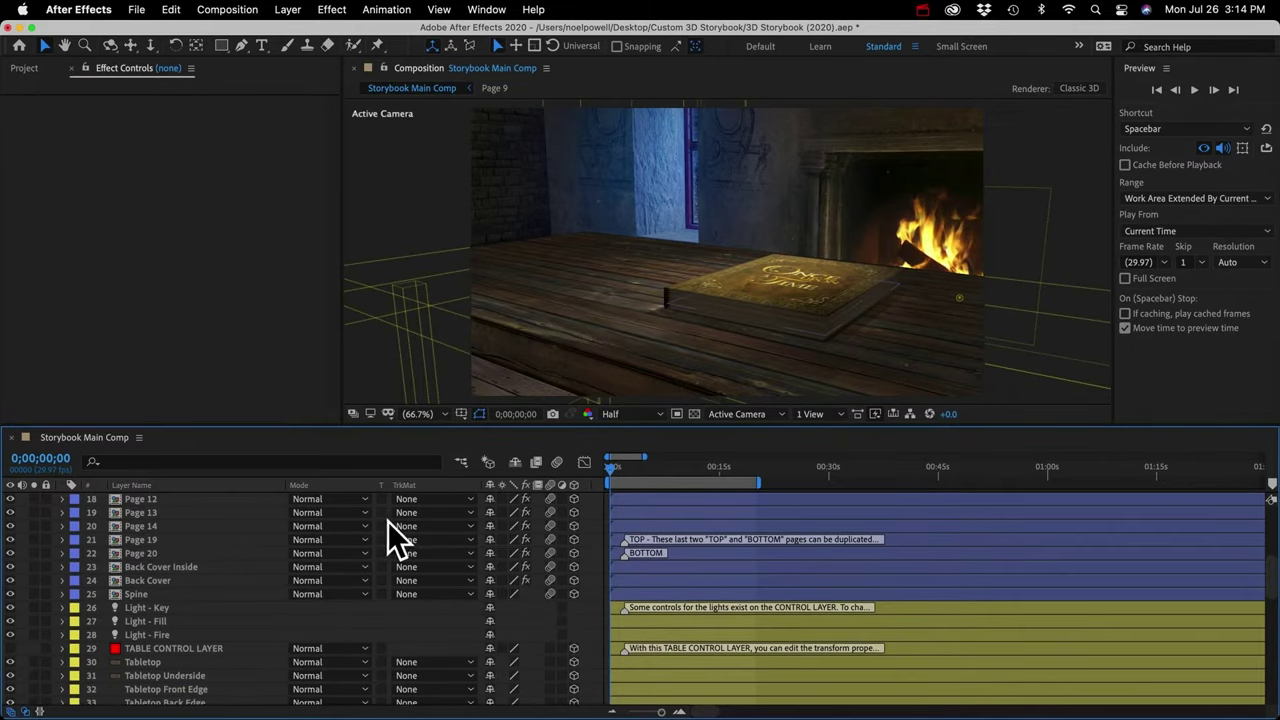
{"action": "key", "text": "super+z"}
{"action": "key", "text": "super+z"}
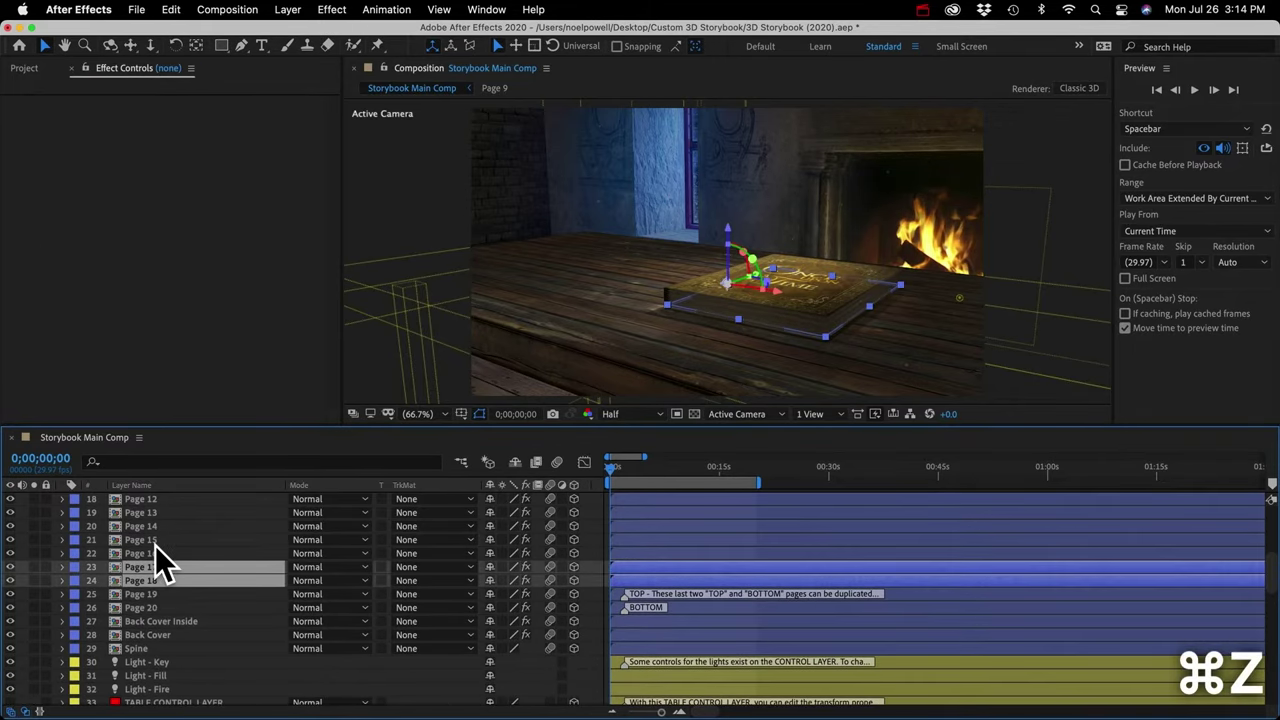
Duplicate the Page 19 and Page 20 layers together and move the copies directly below Page 20
{"action": "left_click", "coordinate": [143, 594]}
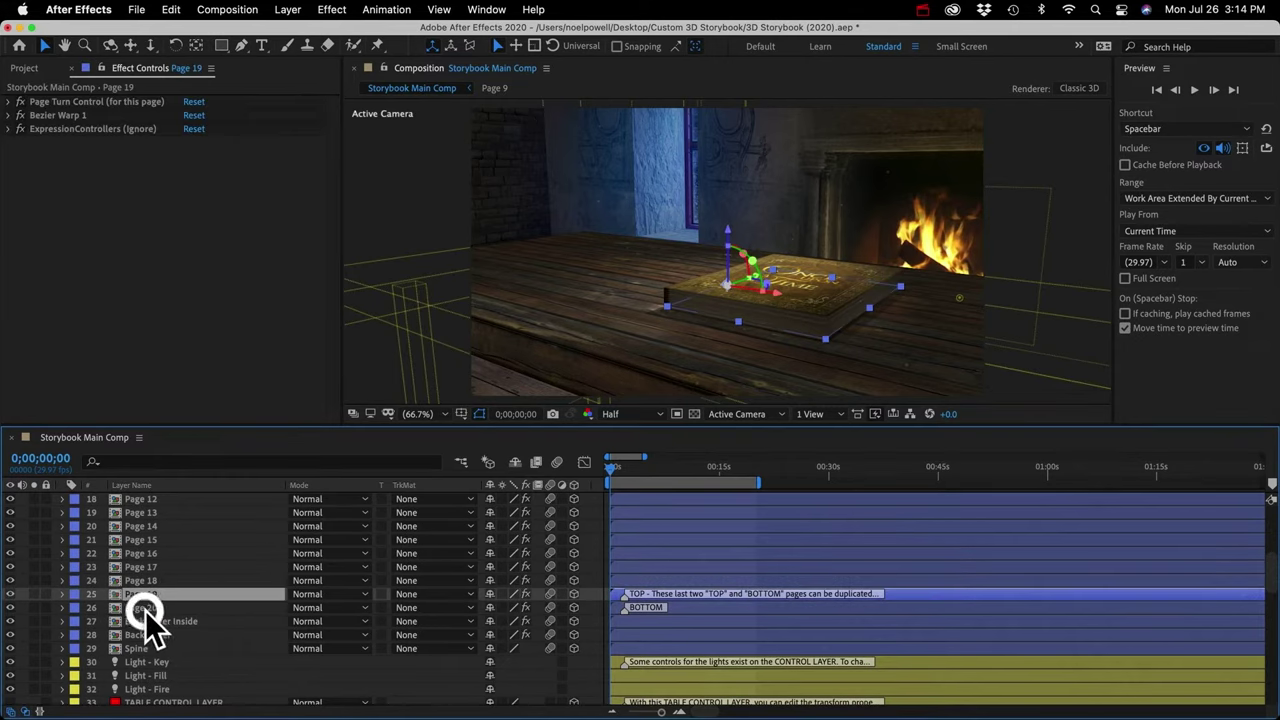
{"action": "left_click", "coordinate": [145, 608], "text": "shift"}
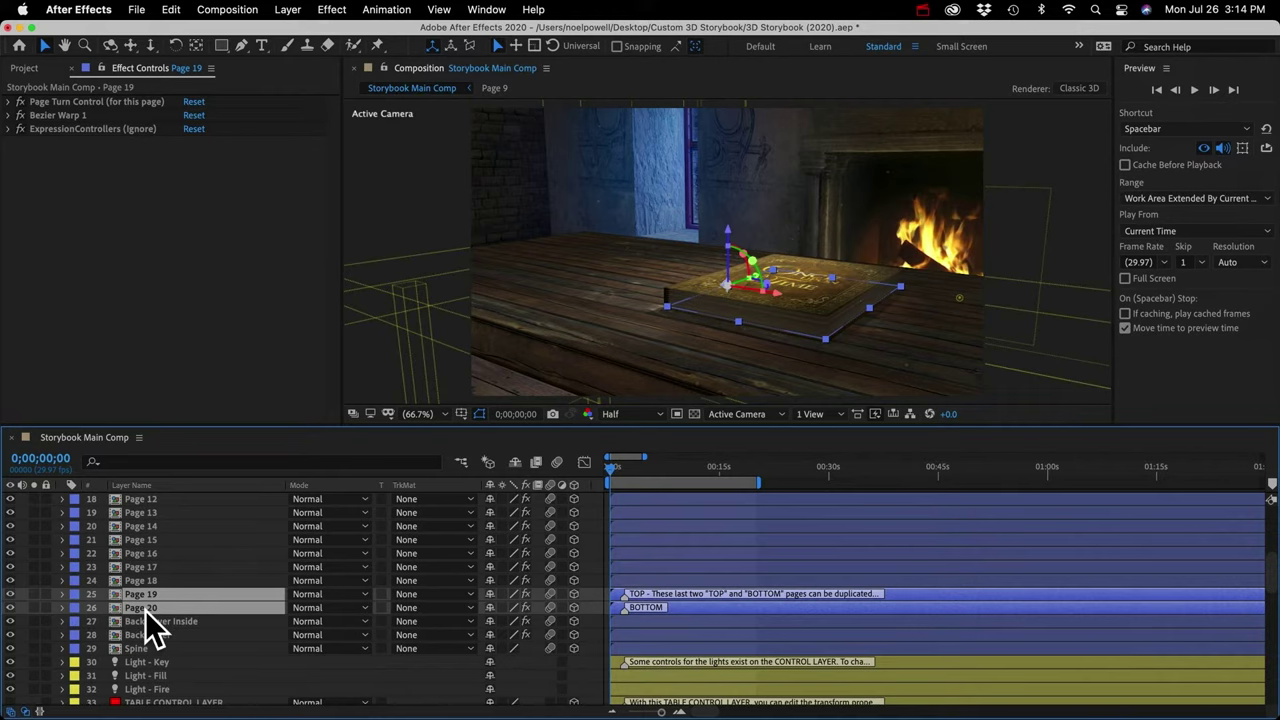
{"action": "left_click", "coordinate": [171, 10]}
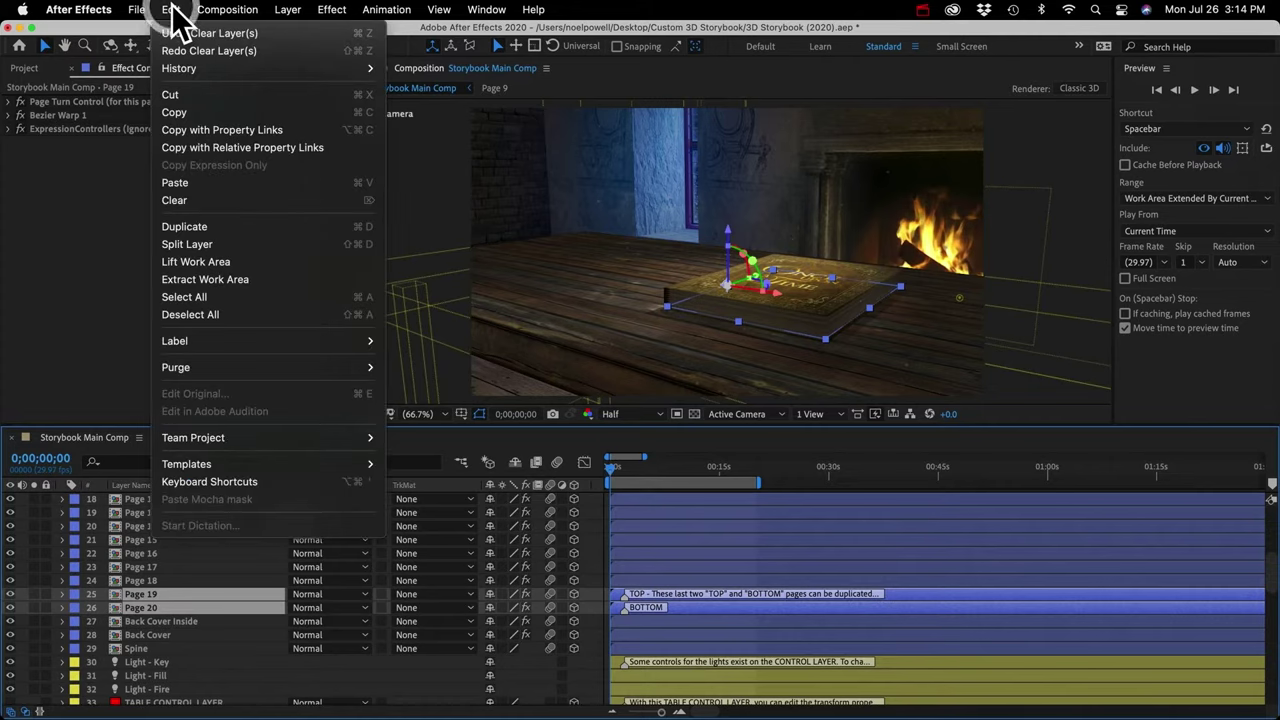
{"action": "left_click", "coordinate": [195, 227]}
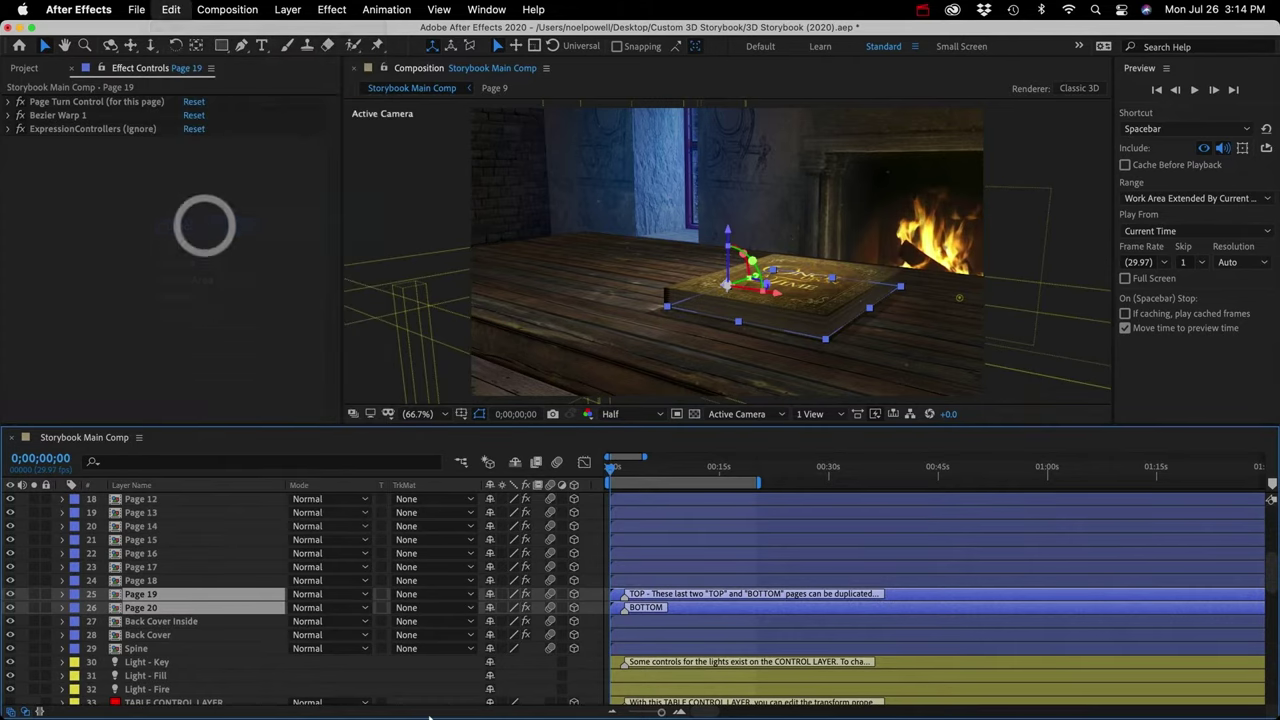
{"action": "scroll", "coordinate": [141, 569], "scroll_direction": "down", "scroll_amount": 2}
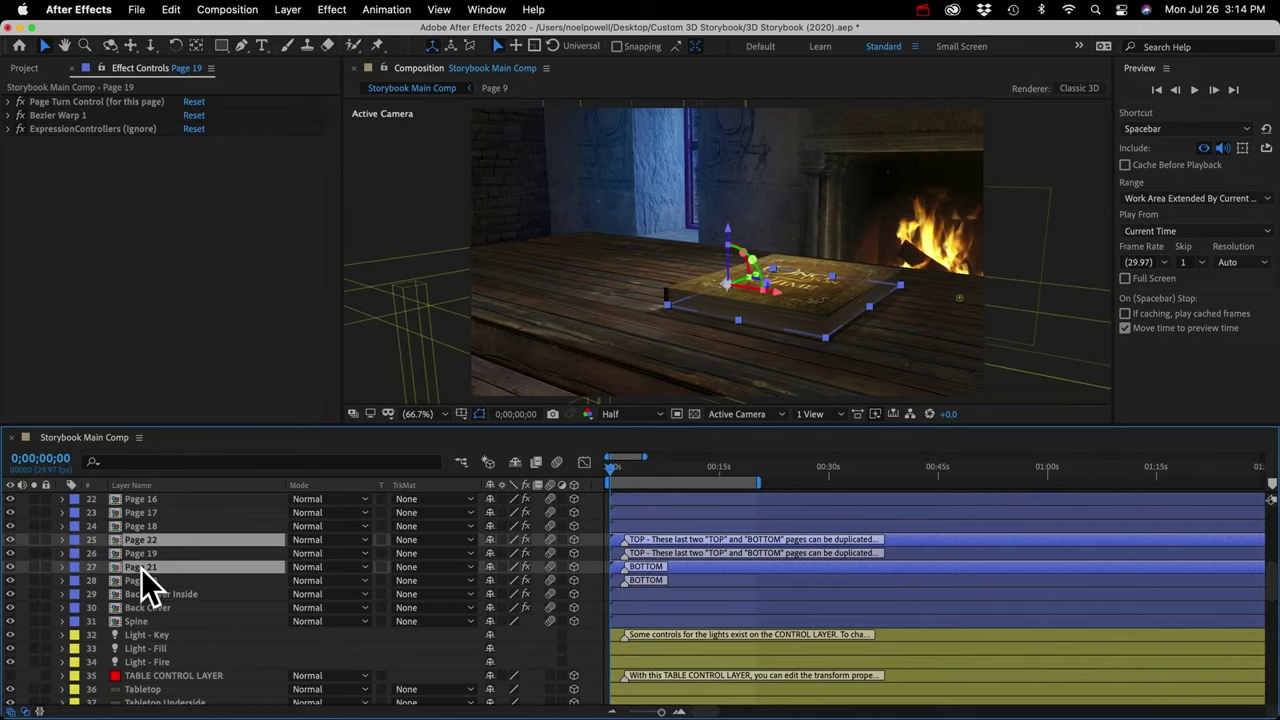
{"action": "left_click_drag", "start_coordinate": [141, 568], "coordinate": [149, 589]}
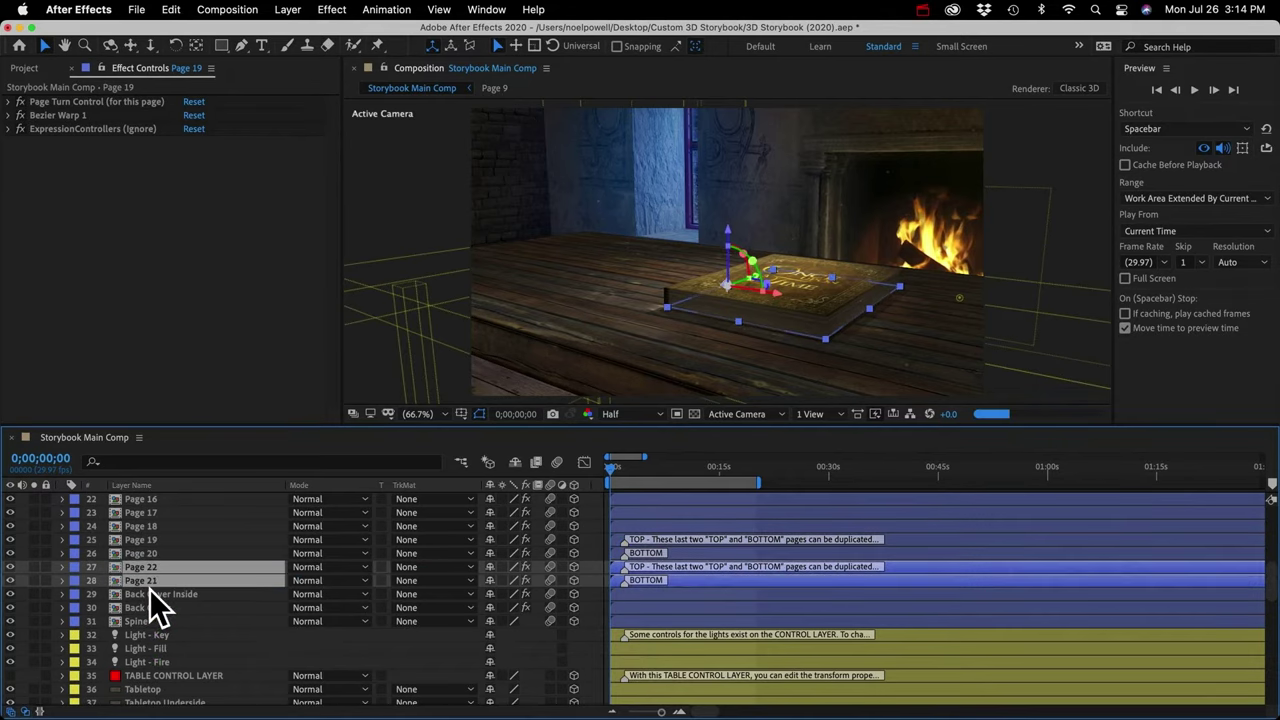
Rename the duplicated TOP page layer directly below Page 20 as Page 21
{"action": "left_click", "coordinate": [151, 555]}
{"action": "left_click", "coordinate": [151, 566]}
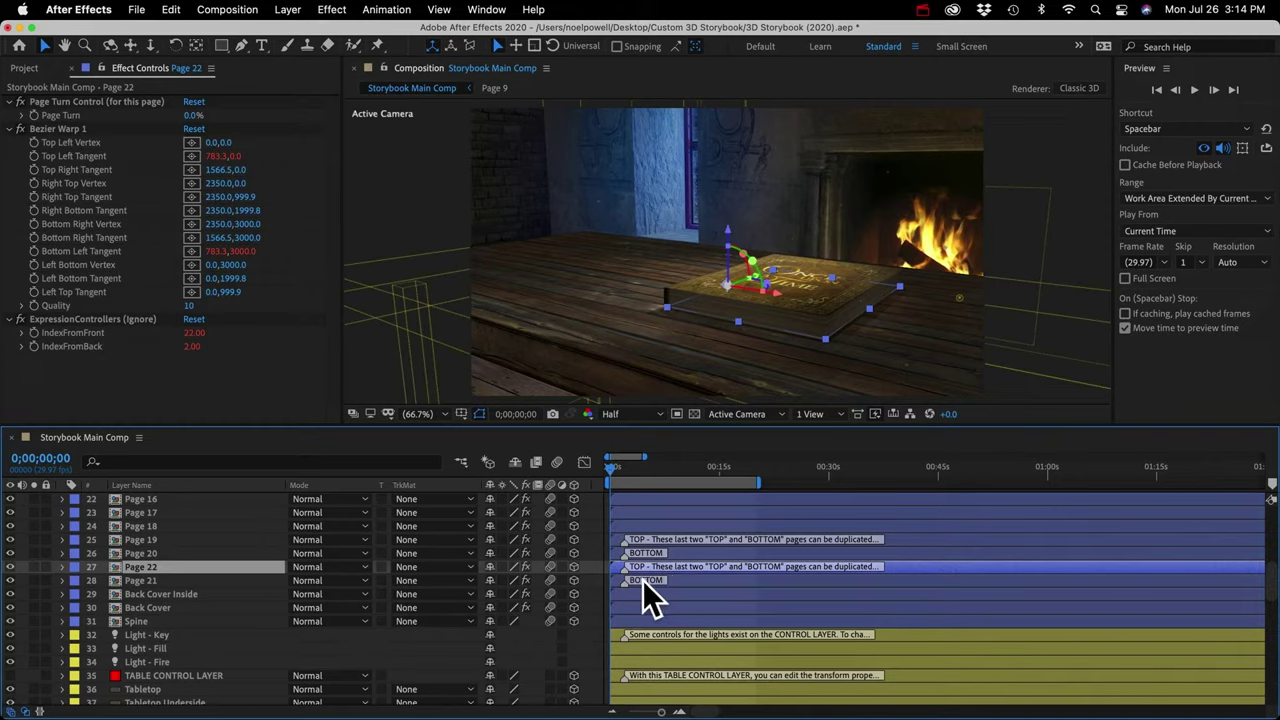
{"action": "left_click", "coordinate": [151, 569]}
{"action": "key", "text": "Return"}
{"action": "key", "text": "Right"}
{"action": "key", "text": "BackSpace"}
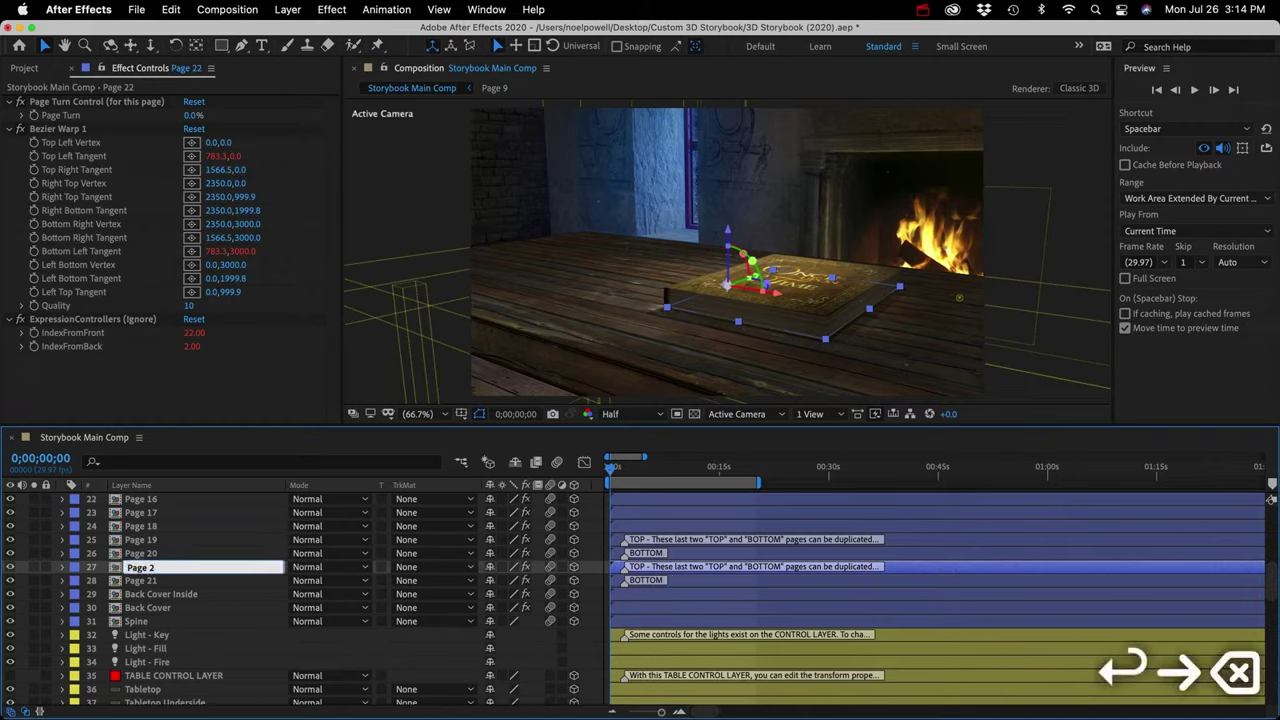
{"action": "type", "text": "1"}
{"action": "key", "text": "Return"}
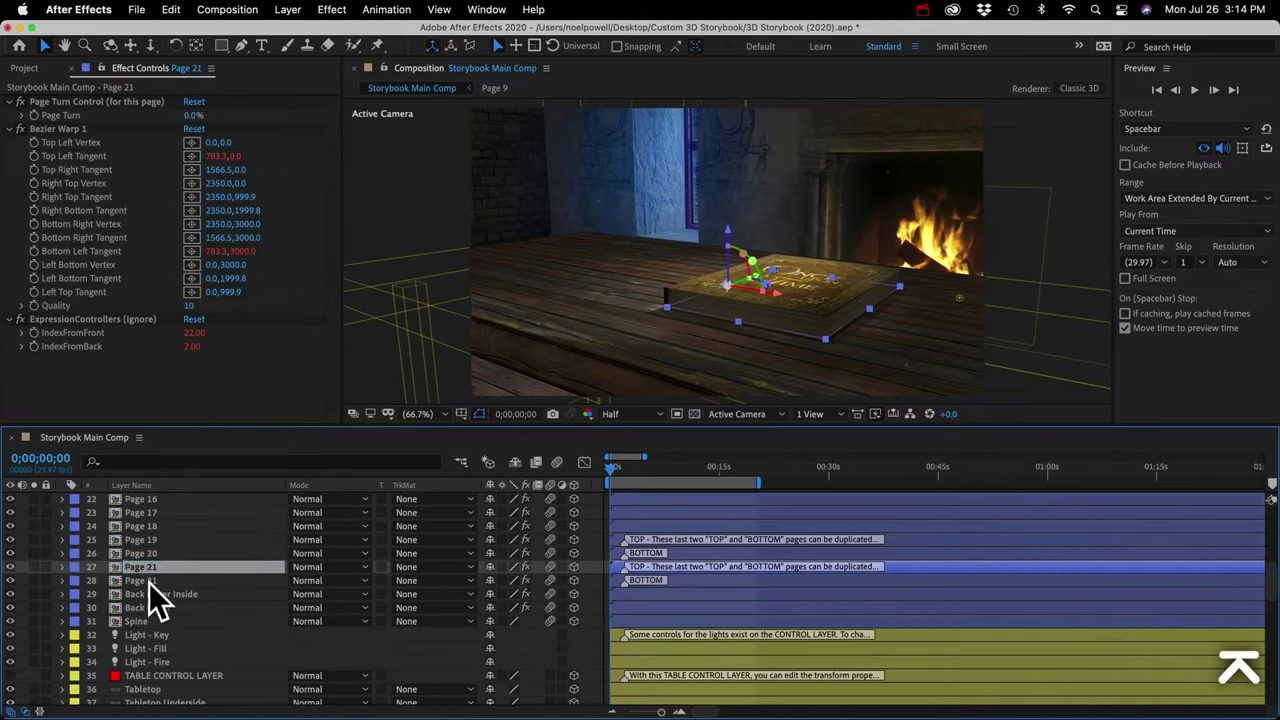
Rename the duplicated BOTTOM page layer above Back Cover Inside as Page 22
{"action": "key", "text": "super+Down"}
{"action": "key", "text": "Return"}
{"action": "key", "text": "Right"}
{"action": "key", "text": "BackSpace"}
{"action": "type", "text": "2"}
{"action": "key", "text": "Return"}
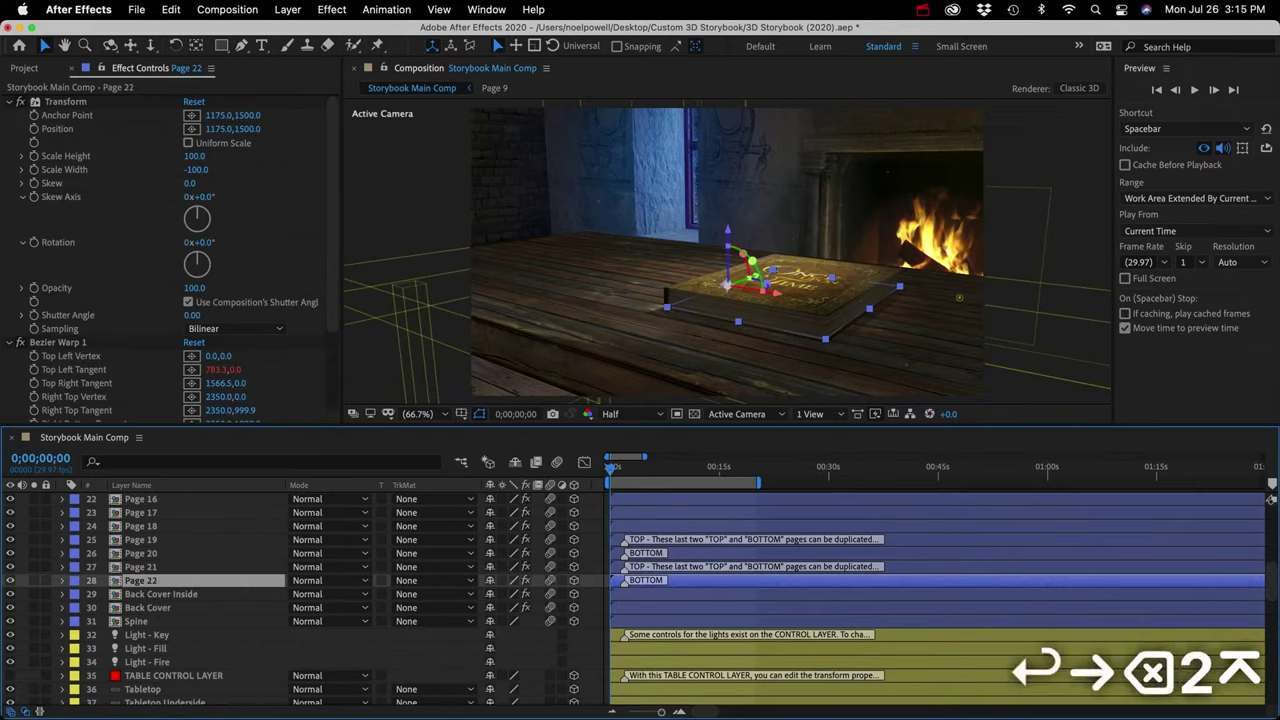
Duplicate the Page 21 and Page 22 pair repeatedly to add four more page pairs, stacked between Page 22 and Back Cover Inside
{"action": "left_click", "coordinate": [152, 564]}
{"action": "left_click", "coordinate": [155, 578], "text": "shift"}
{"action": "key", "text": "super+d"}
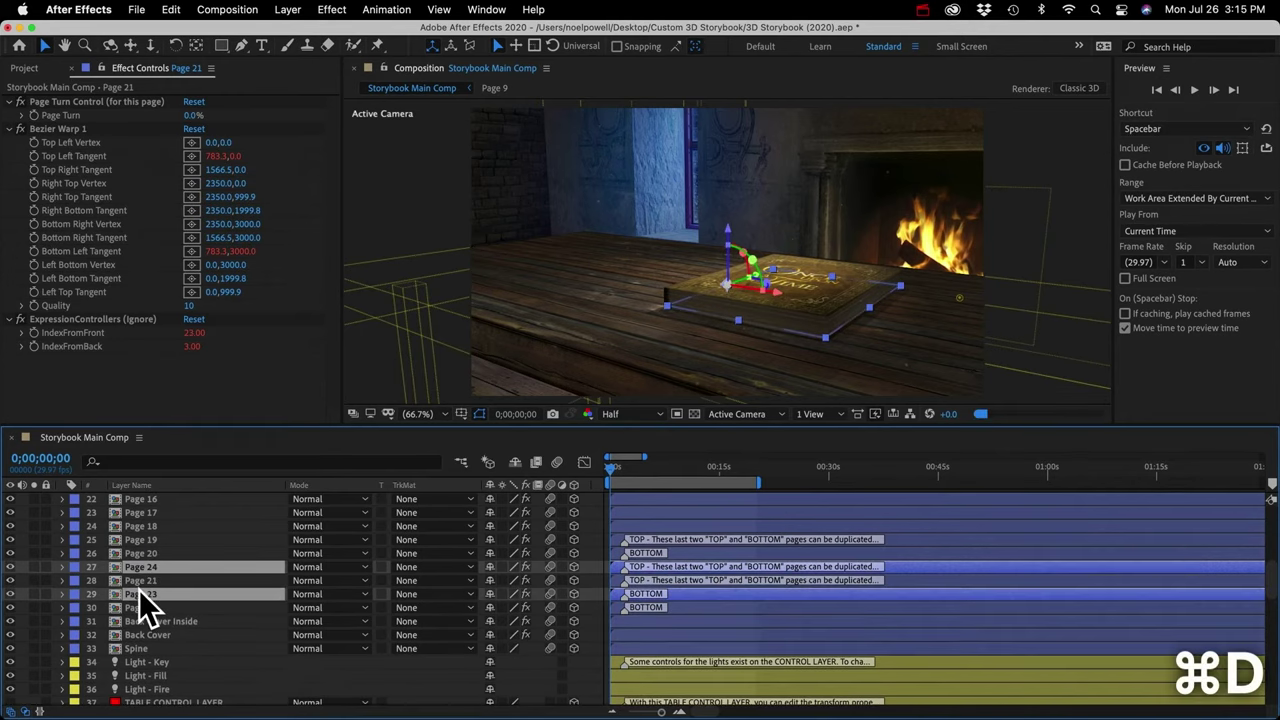
{"action": "left_click_drag", "start_coordinate": [137, 589], "coordinate": [175, 634]}
{"action": "key", "text": "super+d"}
{"action": "key", "text": "super+d"}
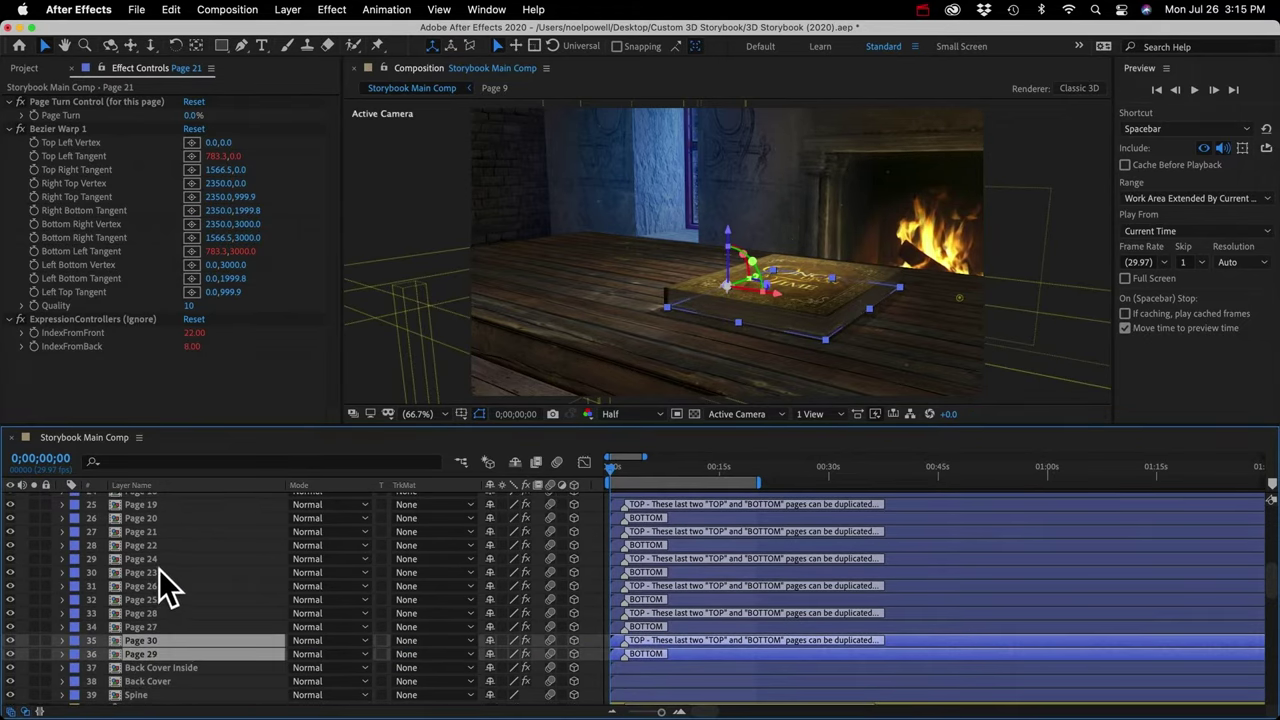
Rename the first new layer pair below Page 22 as Page 23 and Page 24, in stacking order
{"action": "left_click", "coordinate": [157, 560]}
{"action": "key", "text": "Return"}
{"action": "key", "text": "Right"}
{"action": "key", "text": "BackSpace"}
{"action": "key", "text": "3"}
{"action": "key", "text": "Return"}
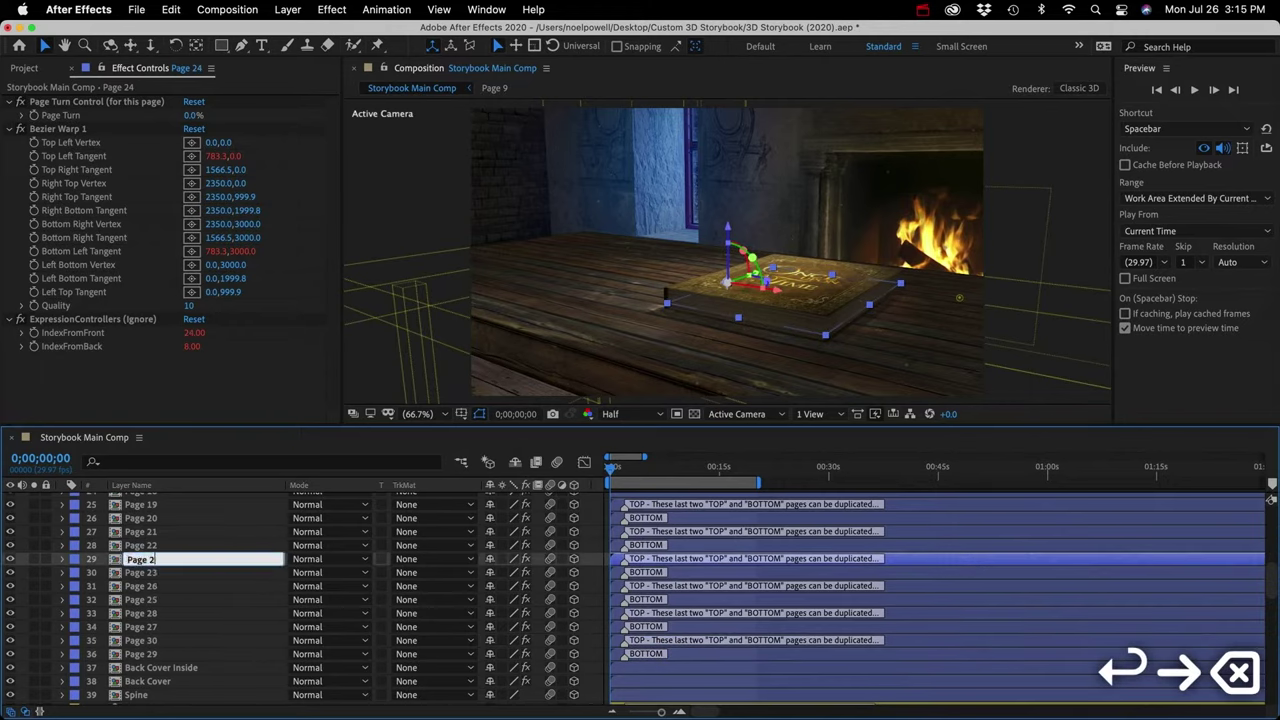
{"action": "left_click", "coordinate": [152, 572]}
{"action": "key", "text": "Return"}
{"action": "key", "text": "Right"}
{"action": "key", "text": "BackSpace"}
{"action": "key", "text": "4"}
{"action": "key", "text": "Return"}
Rename the layer pair directly below Page 24 as Page 25 and Page 26, in stacking order
{"action": "left_click", "coordinate": [152, 586]}
{"action": "key", "text": "Return"}
{"action": "key", "text": "Right"}
{"action": "key", "text": "BackSpace"}
{"action": "key", "text": "5"}
{"action": "key", "text": "Return"}
{"action": "left_click", "coordinate": [152, 599]}
{"action": "key", "text": "Return"}
{"action": "key", "text": "Right"}
{"action": "key", "text": "BackSpace"}
{"action": "key", "text": "6"}
{"action": "key", "text": "Return"}
Rename the layer pair directly below Page 26 as Page 27 and Page 28, in stacking order
{"action": "left_click", "coordinate": [152, 613]}
{"action": "key", "text": "Return"}
{"action": "key", "text": "Right"}
{"action": "key", "text": "BackSpace"}
{"action": "key", "text": "7"}
{"action": "key", "text": "Return"}
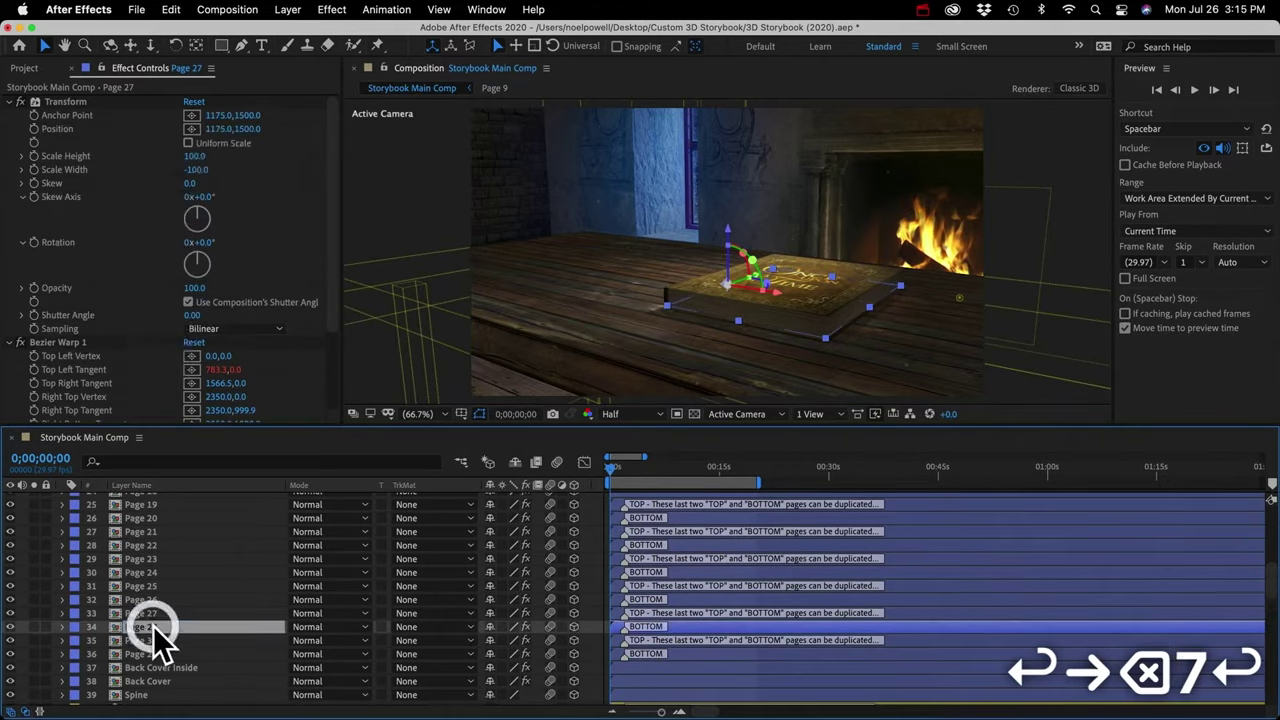
{"action": "left_click", "coordinate": [152, 626]}
{"action": "key", "text": "Return"}
{"action": "key", "text": "Right"}
{"action": "key", "text": "BackSpace"}
{"action": "key", "text": "8"}
{"action": "key", "text": "Return"}
Rename the last layer pair above Back Cover Inside as Page 29 and Page 30, in stacking order
{"action": "left_click", "coordinate": [152, 640]}
{"action": "key", "text": "Return"}
{"action": "key", "text": "Right"}
{"action": "key", "text": "BackSpace"}
{"action": "key", "text": "BackSpace"}
{"action": "key", "text": "2"}
{"action": "key", "text": "9"}
{"action": "key", "text": "Return"}
{"action": "left_click", "coordinate": [152, 653]}
{"action": "key", "text": "Return"}
{"action": "key", "text": "Right"}
{"action": "key", "text": "BackSpace"}
{"action": "key", "text": "BackSpace"}
{"action": "key", "text": "3"}
{"action": "key", "text": "0"}
{"action": "key", "text": "Return"}
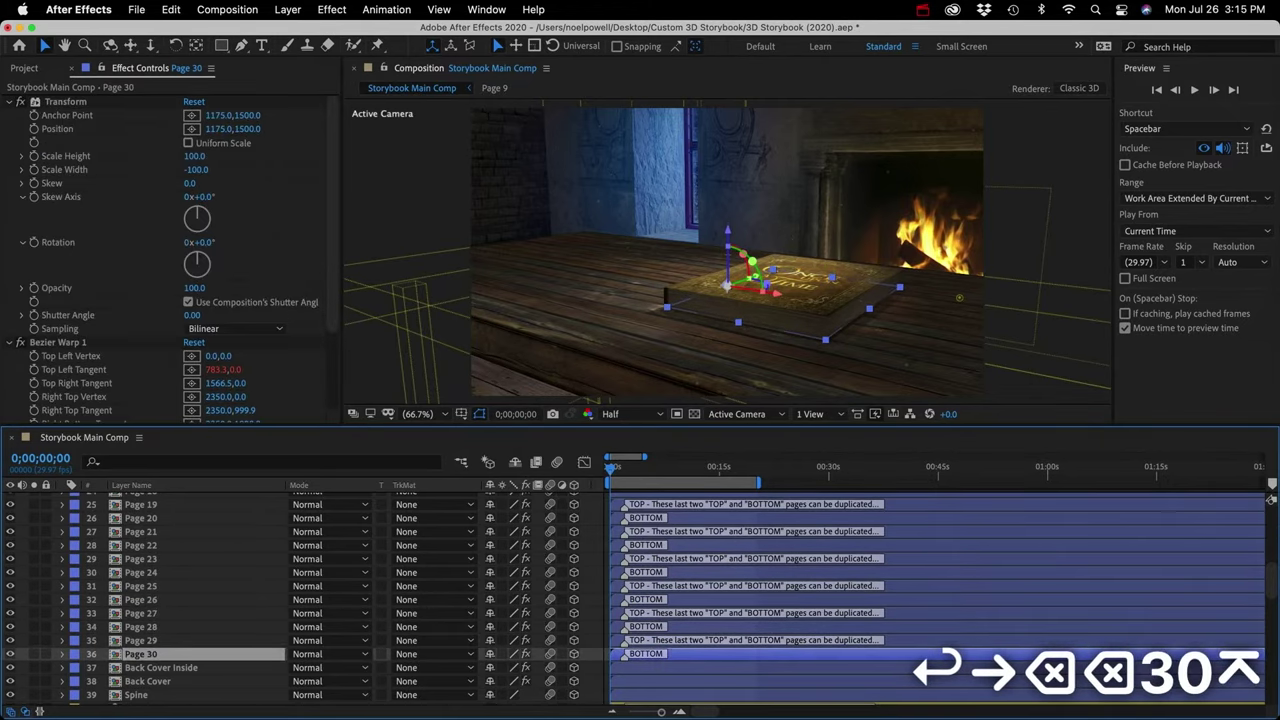
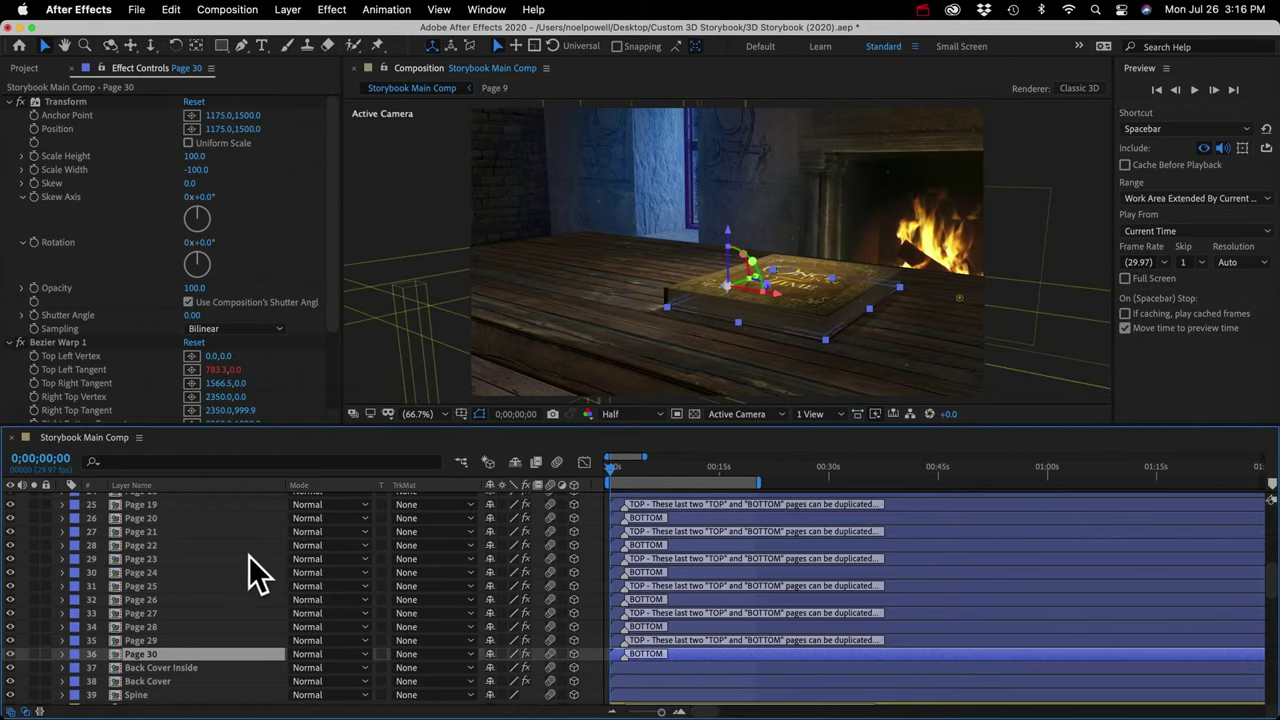
Show the CONTROL LAYER's page turn controls, and expand the Page Turn Control effect on the Page 19 layer
{"action": "scroll", "coordinate": [167, 536], "scroll_direction": "up", "scroll_amount": 10}
{"action": "left_click", "coordinate": [165, 500]}
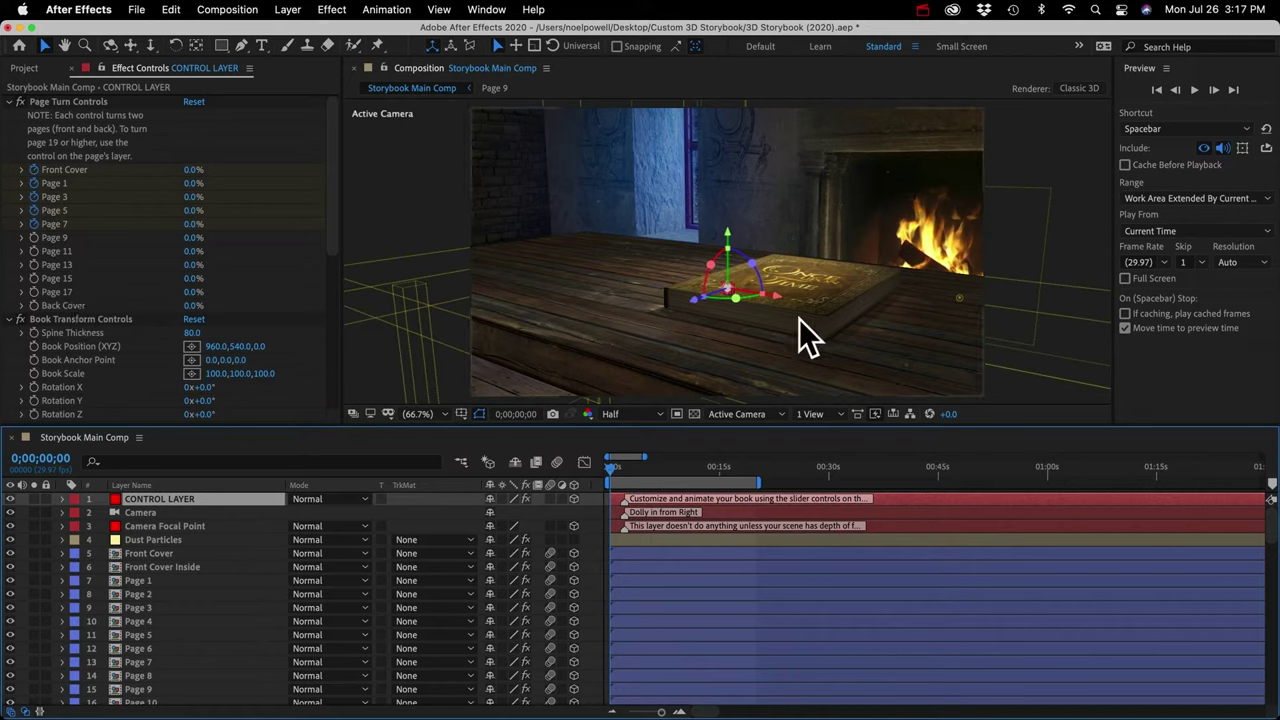
{"action": "scroll", "coordinate": [180, 555], "scroll_direction": "down", "scroll_amount": 10}
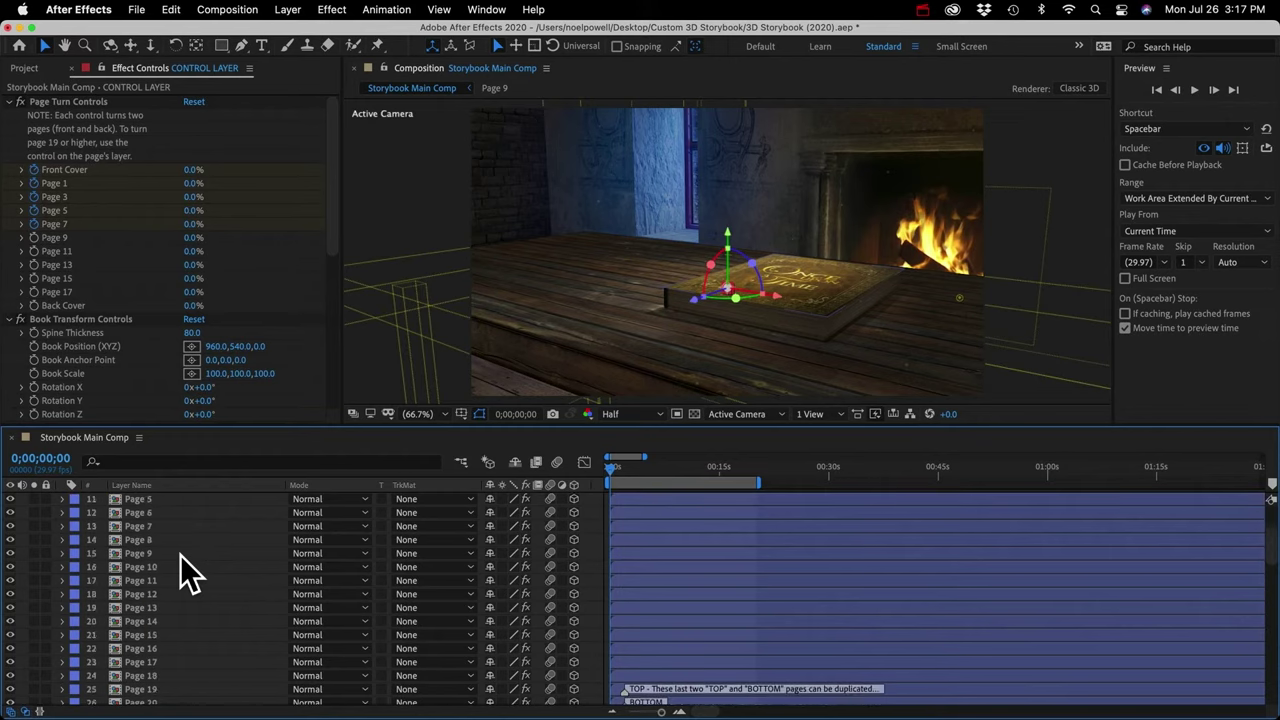
{"action": "scroll", "coordinate": [180, 575], "scroll_direction": "down", "scroll_amount": 1}
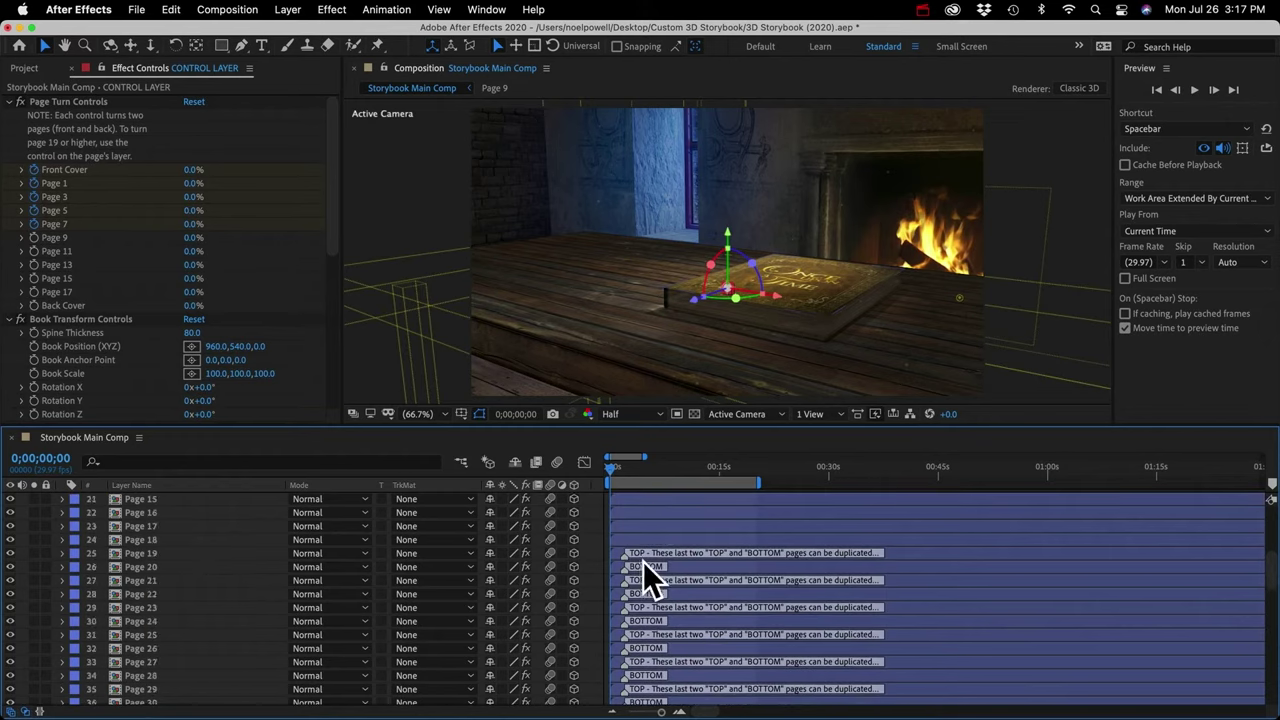
{"action": "left_click", "coordinate": [147, 552]}
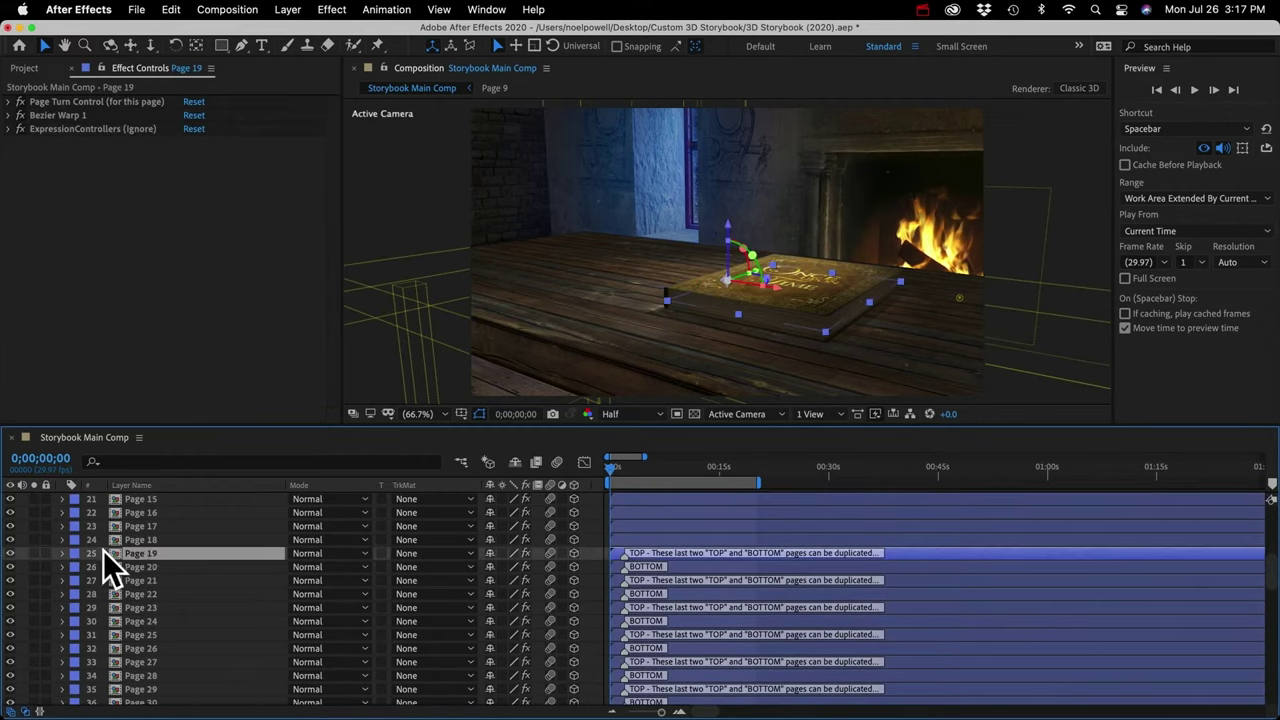
{"action": "left_click", "coordinate": [10, 102]}
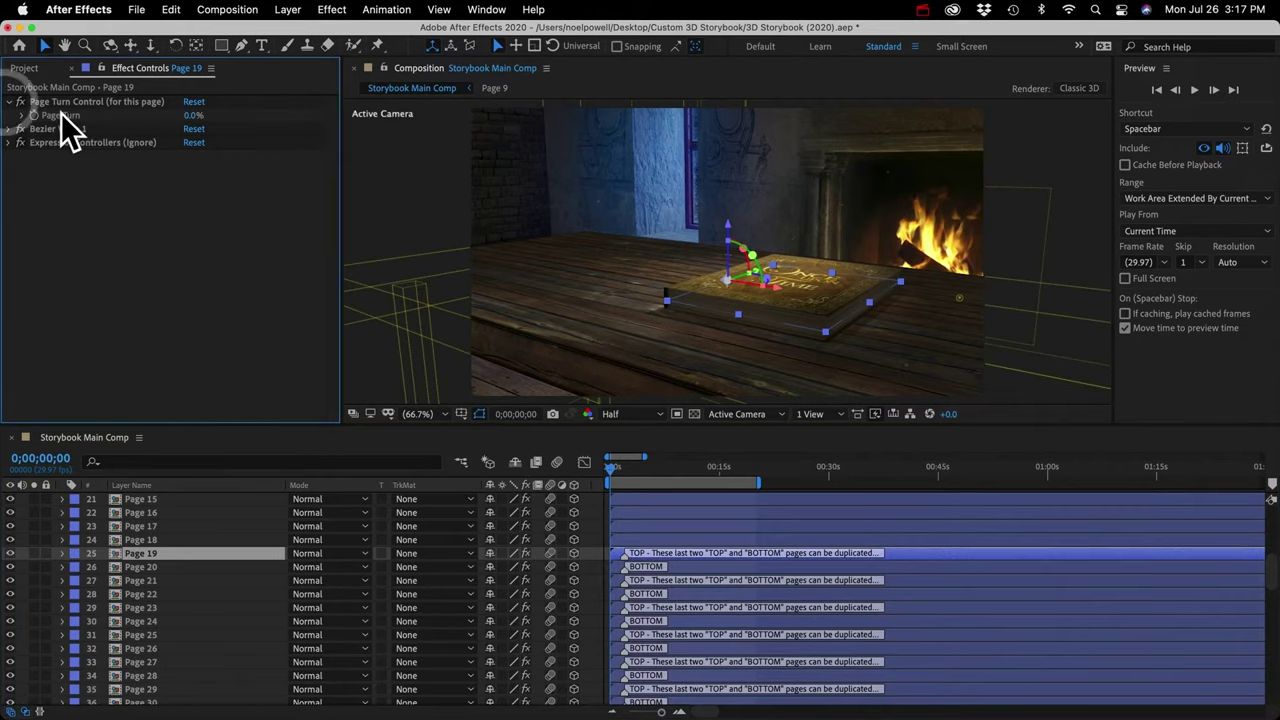
Reveal the Page 19 layer's effect properties in the timeline and select its Page Turn Control effect
{"action": "left_click", "coordinate": [61, 553]}
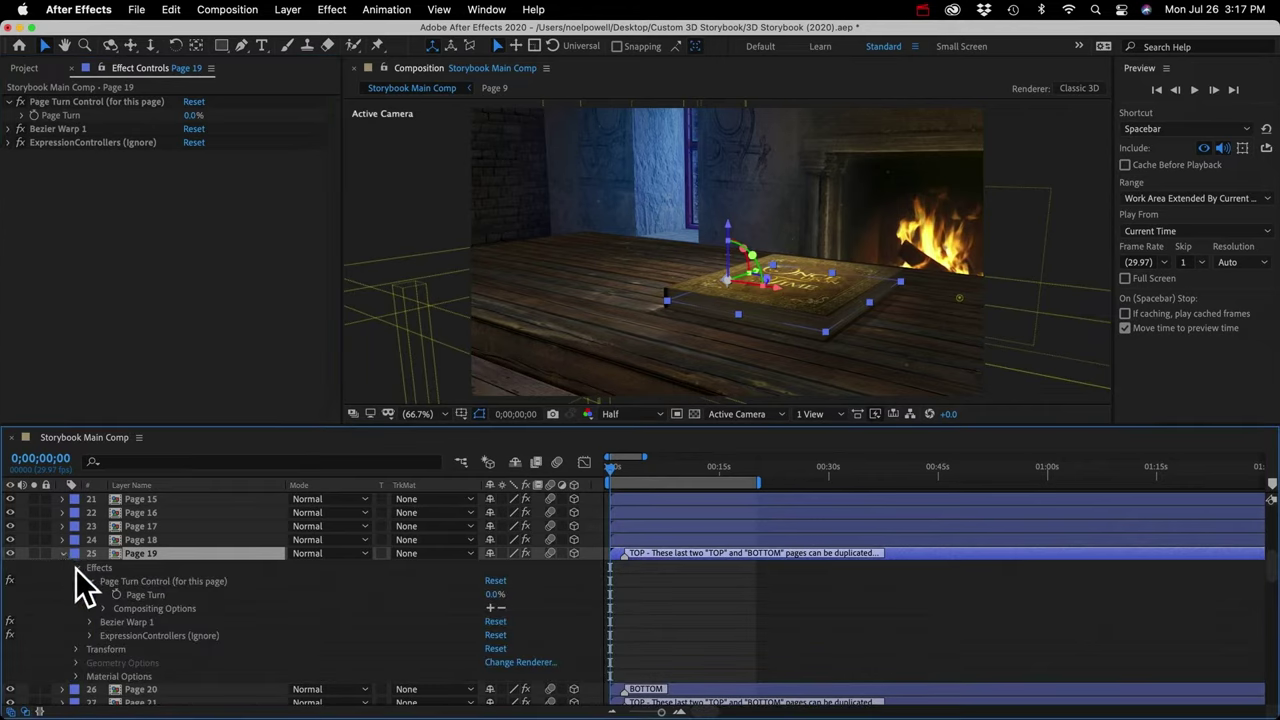
{"action": "left_click", "coordinate": [75, 567]}
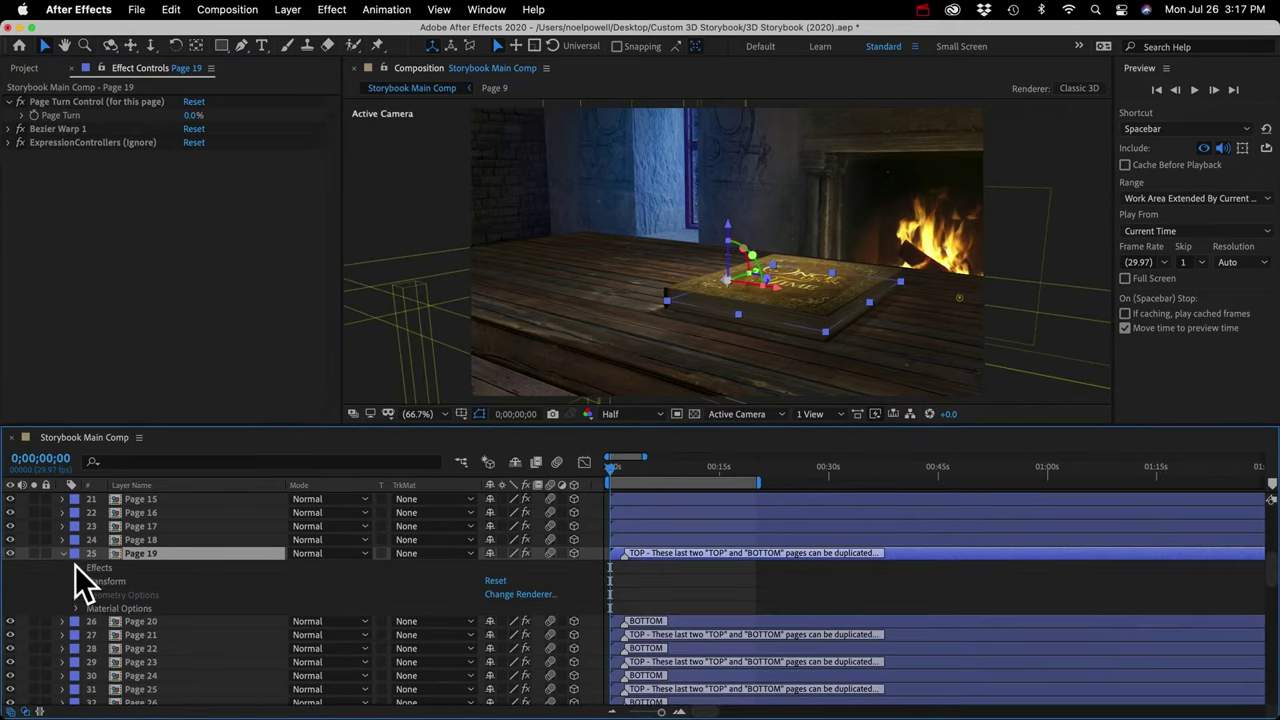
{"action": "left_click", "coordinate": [75, 567]}
{"action": "left_click", "coordinate": [90, 581]}
{"action": "left_click", "coordinate": [160, 581]}
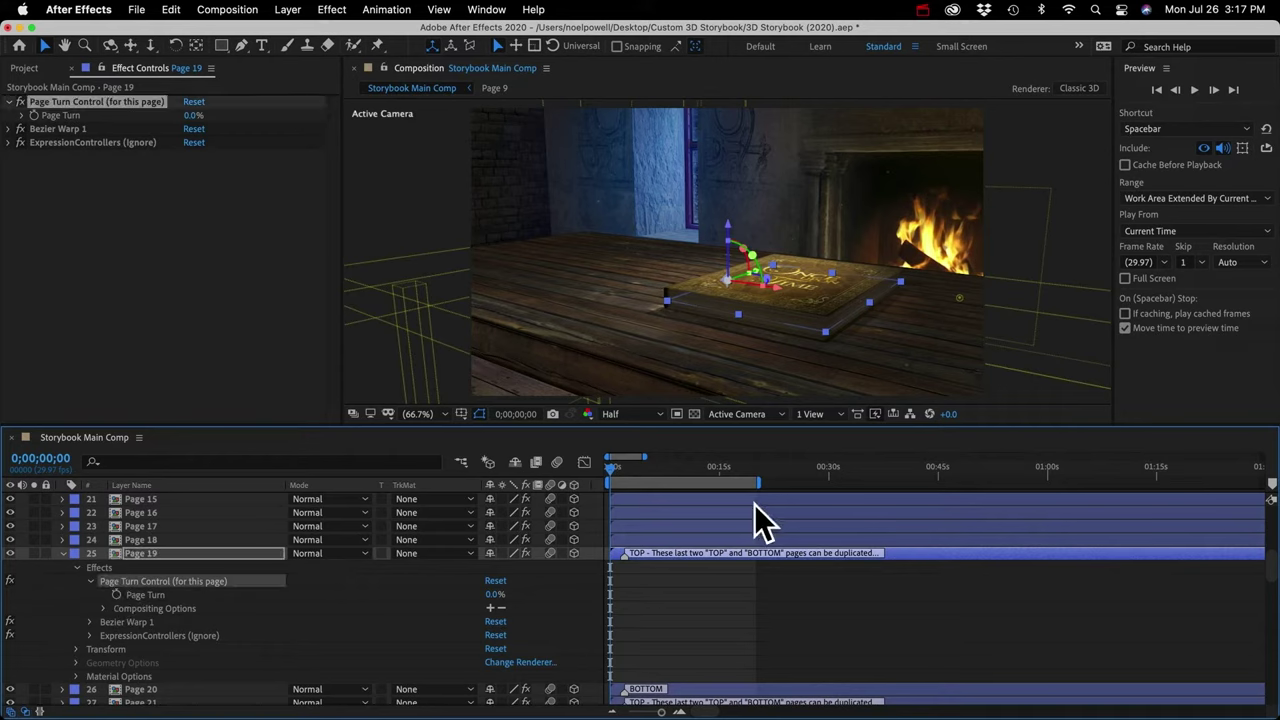
Animate Page 19's Page Turn with a 0% keyframe at 0;00;10;09 and a 100% keyframe at 0;00;12;18
{"action": "left_click", "coordinate": [674, 466]}
{"action": "left_click", "coordinate": [685, 466]}
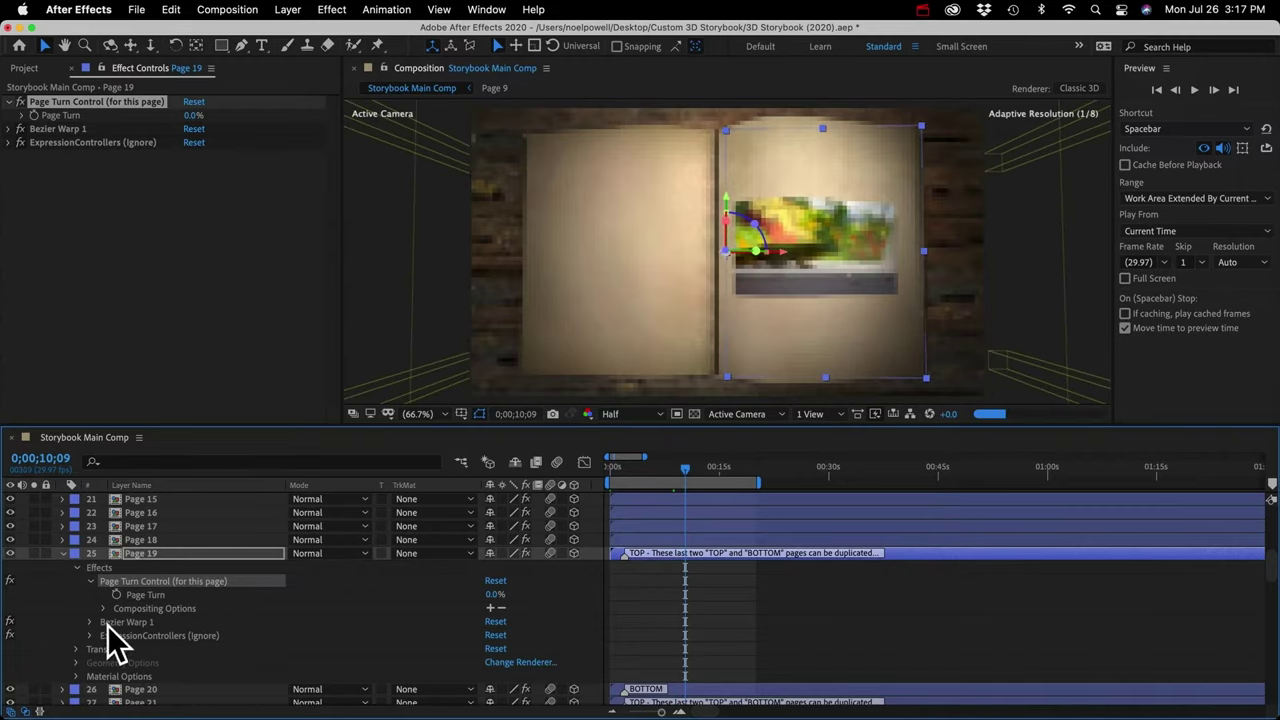
{"action": "left_click", "coordinate": [116, 594]}
{"action": "left_click", "coordinate": [703, 467]}
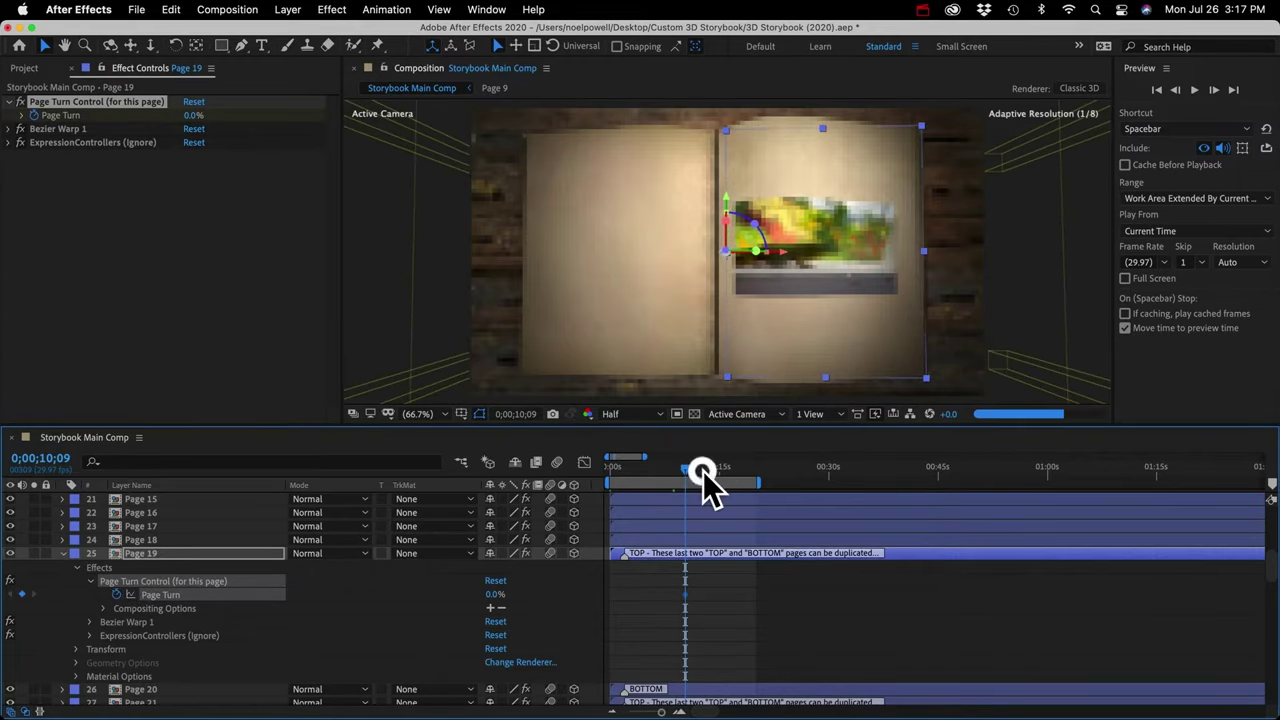
{"action": "left_click", "coordinate": [494, 594]}
{"action": "type", "text": "100"}
{"action": "key", "text": "Return"}
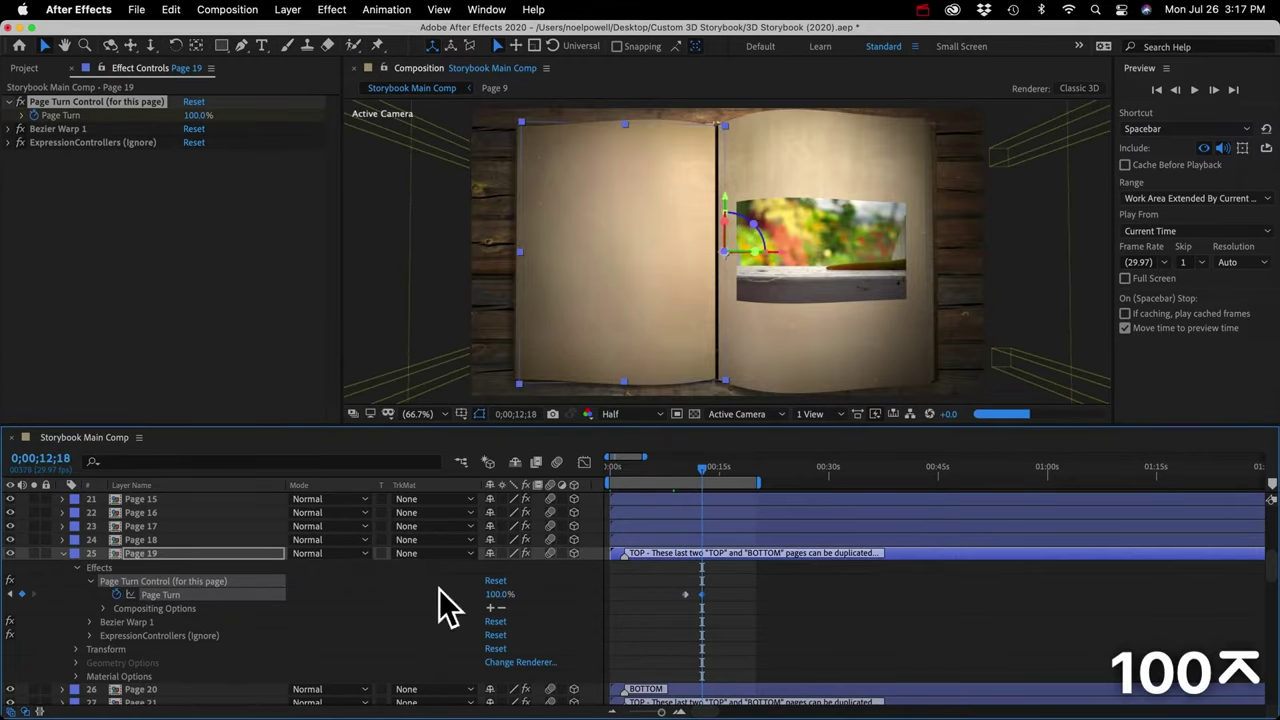
Select the Page 21 layer to show its own page turn control, and collapse the Page 19 layer's properties
{"action": "scroll", "coordinate": [155, 592], "scroll_direction": "down", "scroll_amount": 1}
{"action": "scroll", "coordinate": [154, 591], "scroll_direction": "down", "scroll_amount": 1}
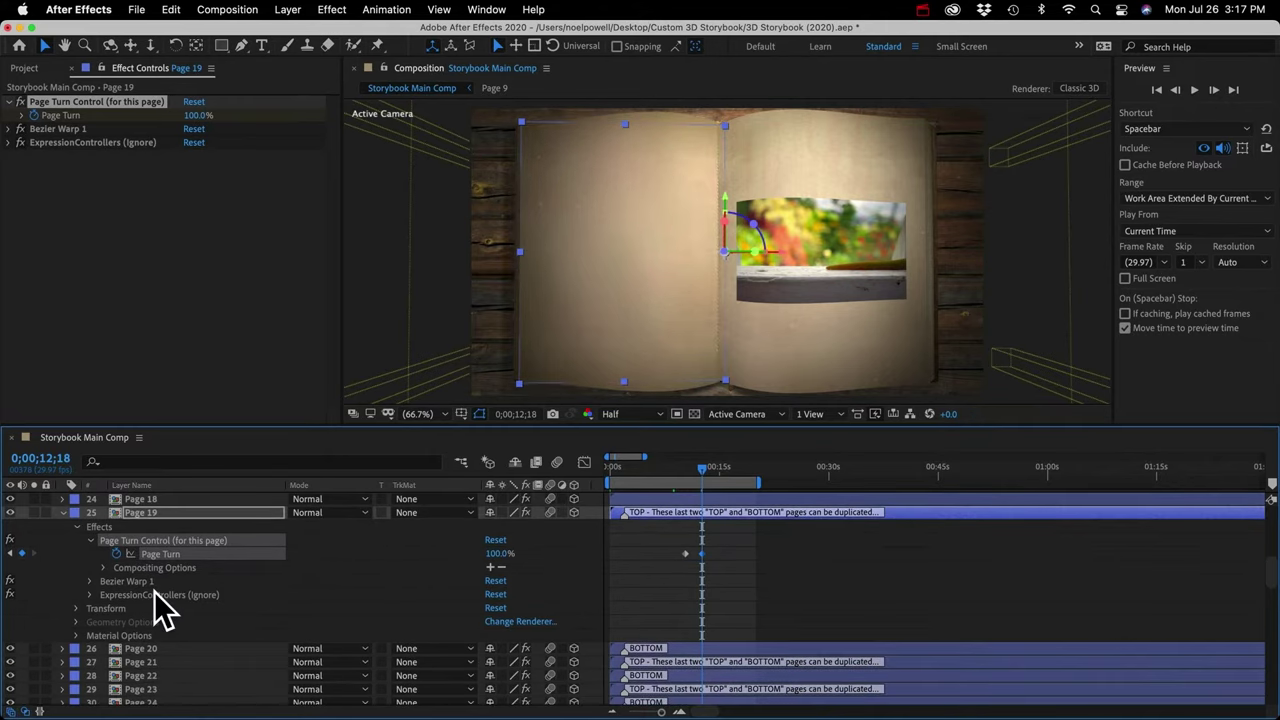
{"action": "left_click", "coordinate": [150, 665]}
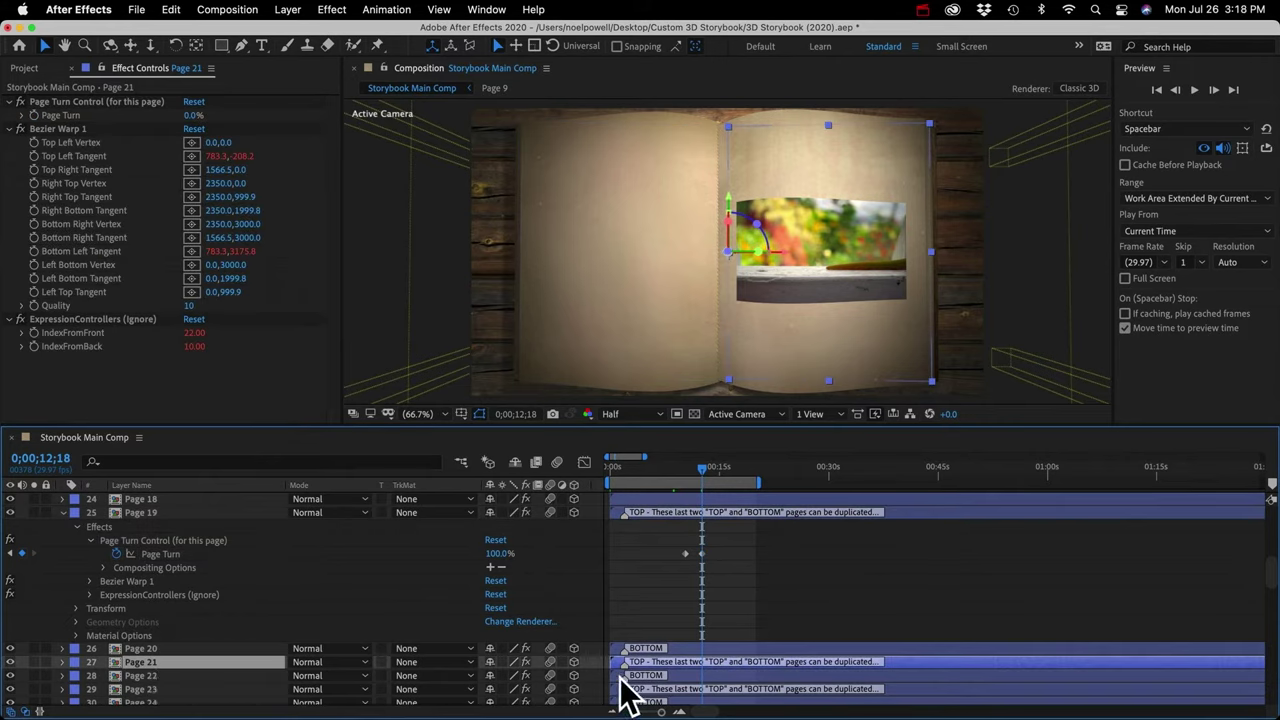
{"action": "left_click", "coordinate": [63, 512]}
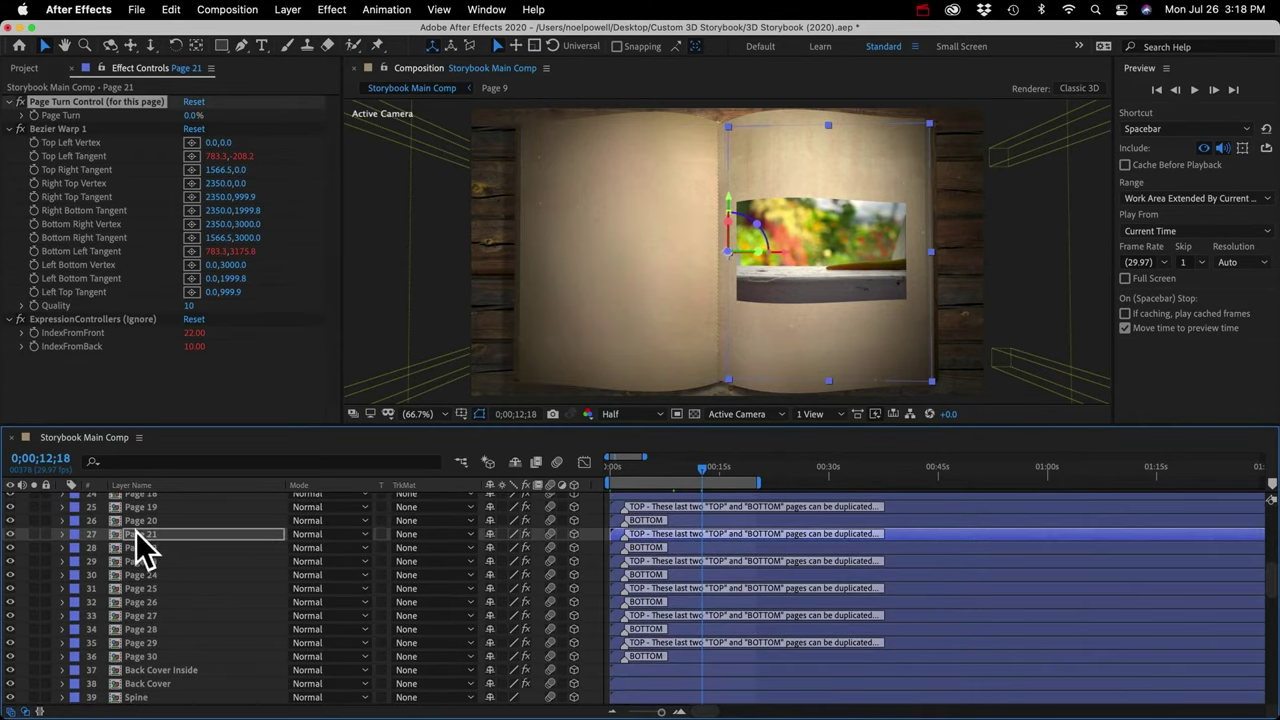
{"action": "scroll", "coordinate": [136, 545], "scroll_direction": "up", "scroll_amount": 2}
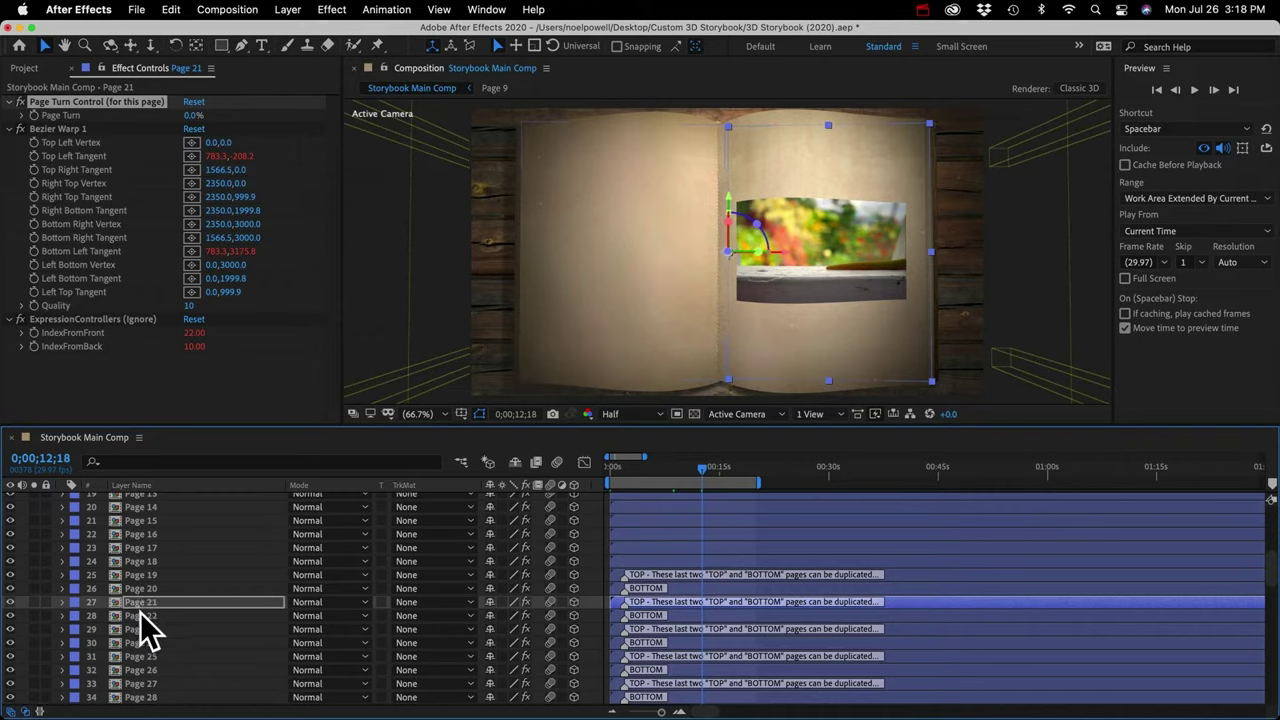
Create eight duplicates of the Page 20 composition in the Page Precomps (Insert Your Content) folder
{"action": "left_click", "coordinate": [24, 68]}
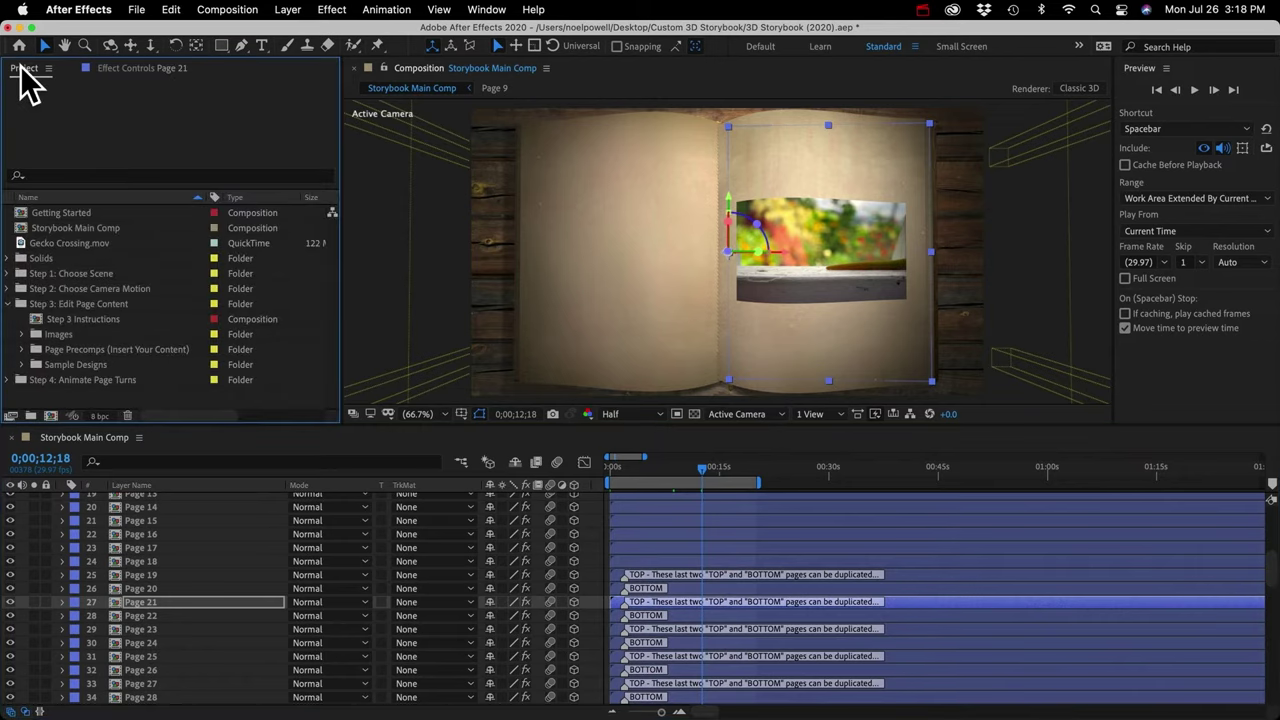
{"action": "left_click", "coordinate": [22, 349]}
{"action": "scroll", "coordinate": [46, 350], "scroll_direction": "down", "scroll_amount": 3}
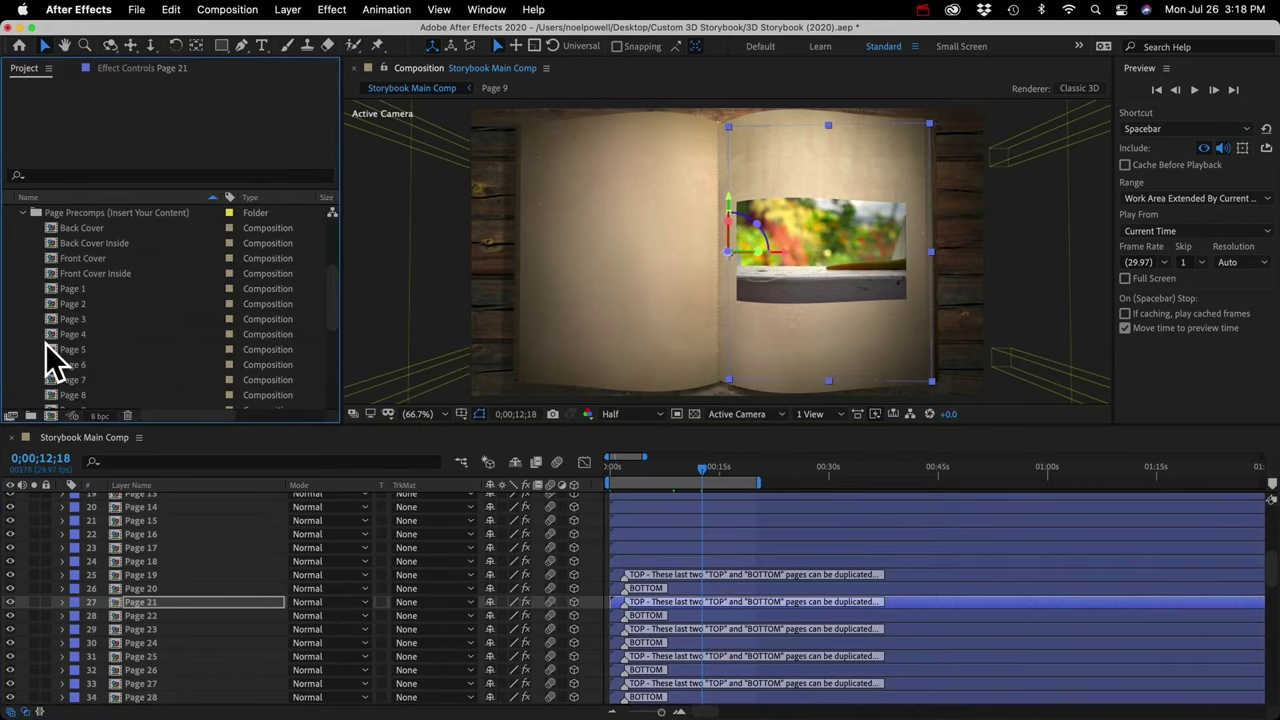
{"action": "scroll", "coordinate": [72, 348], "scroll_direction": "down", "scroll_amount": 5}
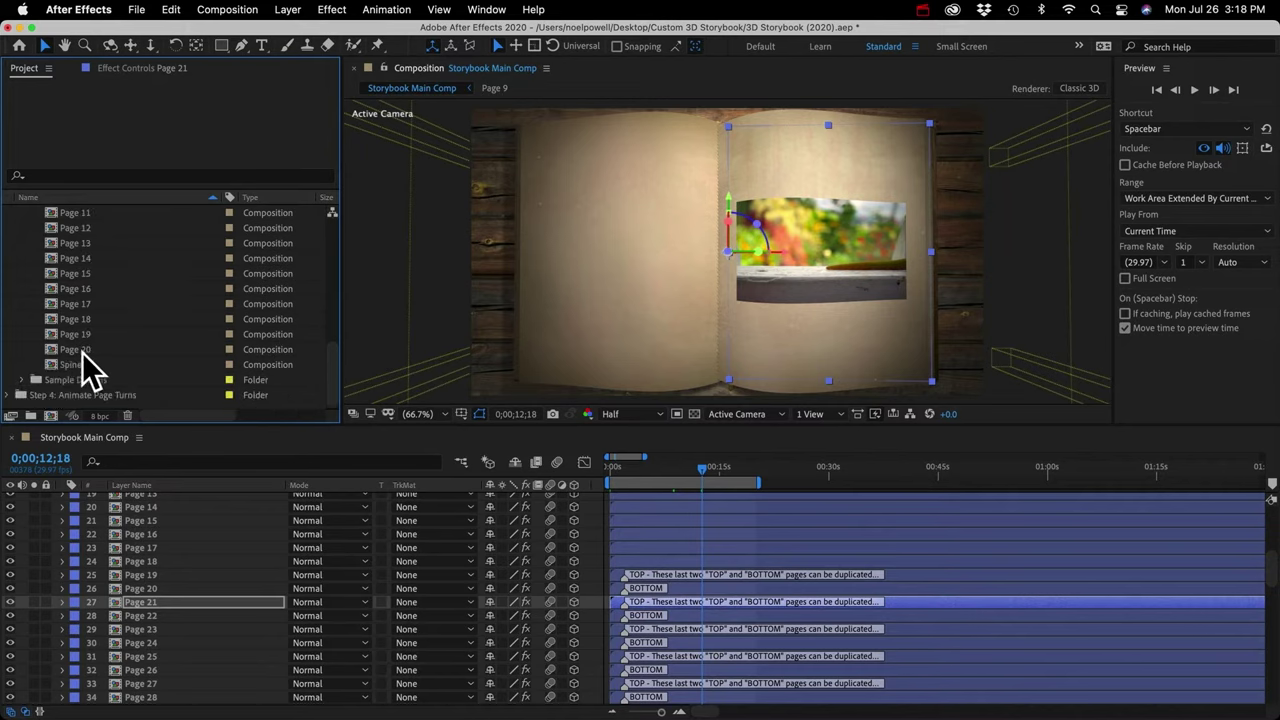
{"action": "left_click", "coordinate": [80, 351]}
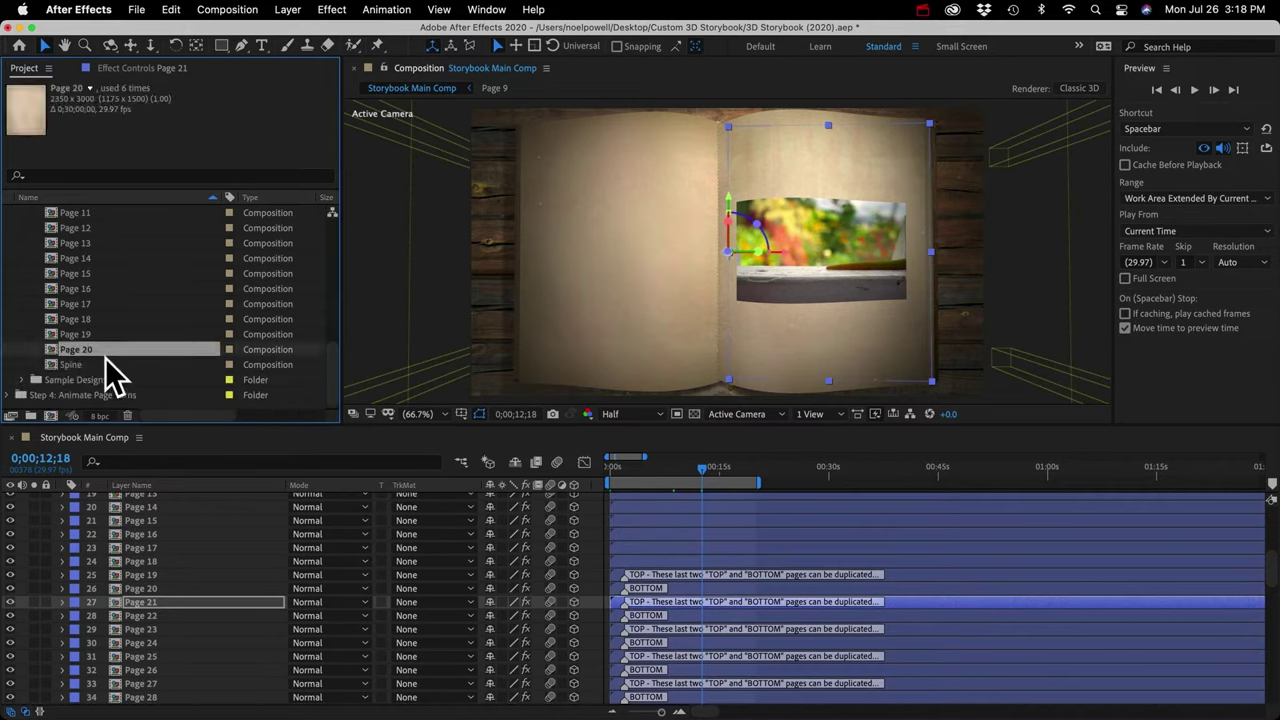
{"action": "key", "text": "super+d"}
{"action": "key", "text": "super+d"}
{"action": "key", "text": "super+d"}
{"action": "key", "text": "super+d"}
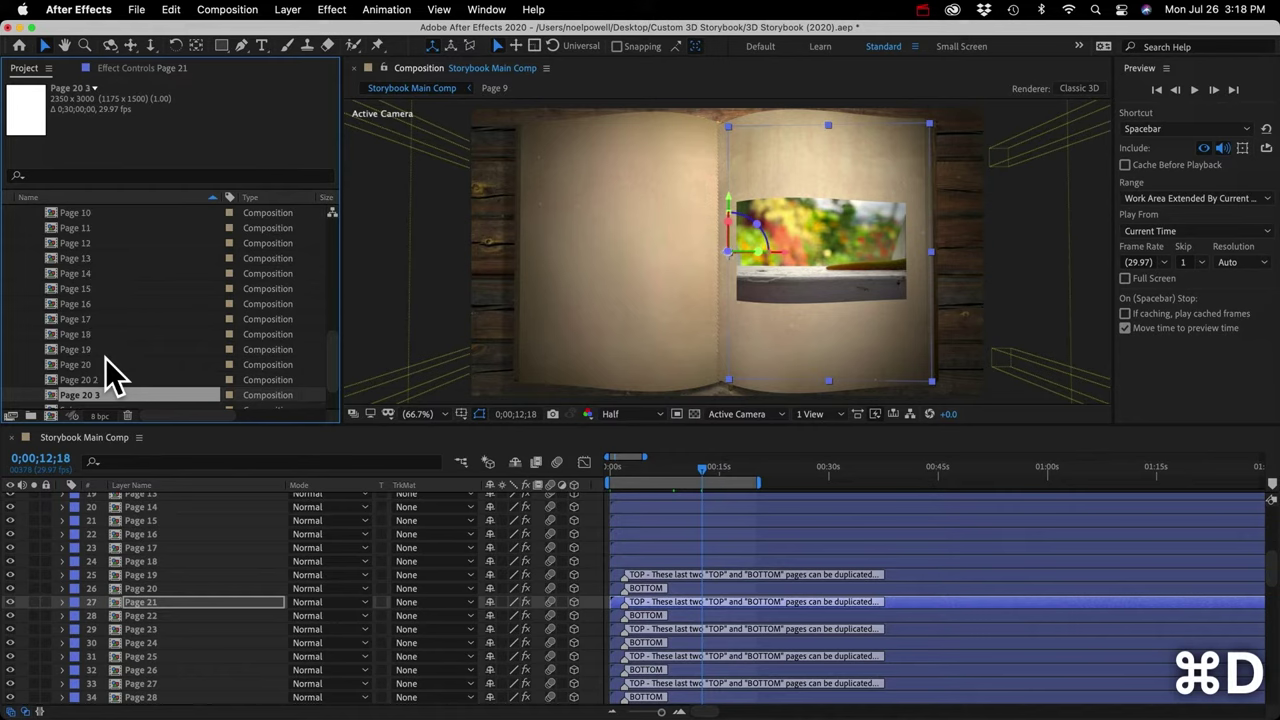
{"action": "key", "text": "super+d"}
{"action": "key", "text": "super+d"}
{"action": "key", "text": "super+d"}
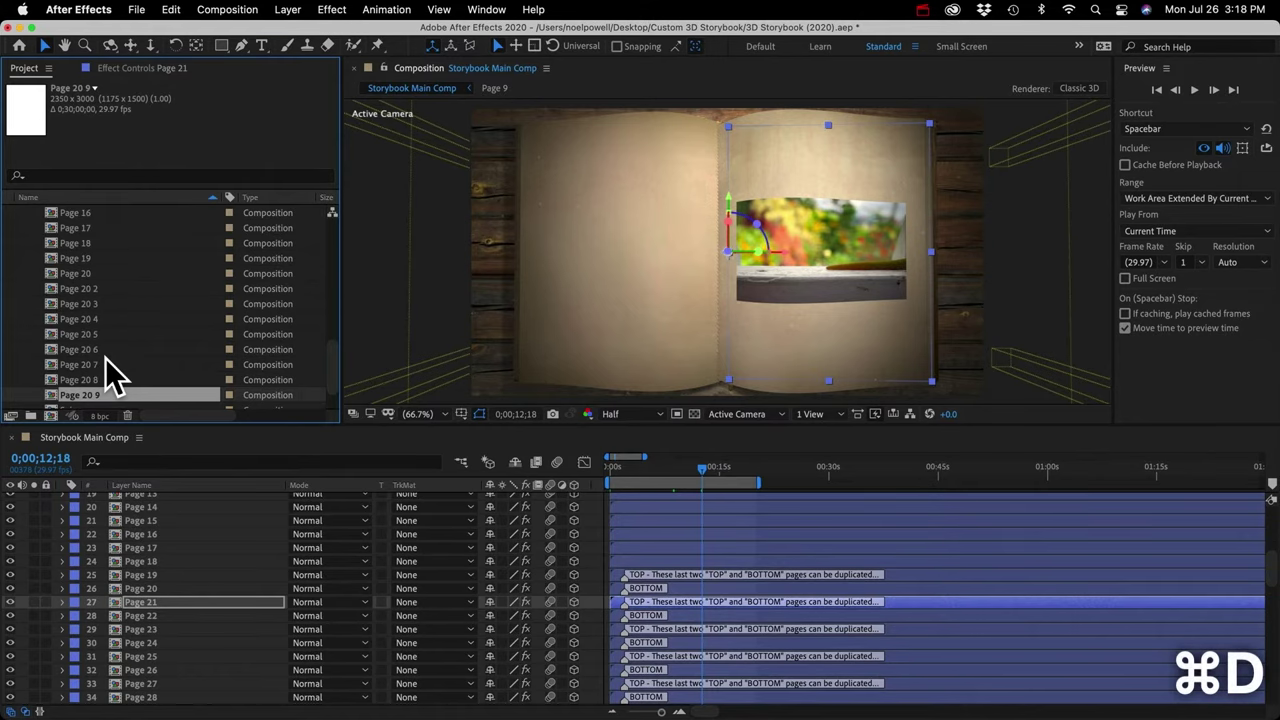
Rename the duplicated composition Page 20 2 as Page 21
{"action": "left_click", "coordinate": [77, 288]}
{"action": "key", "text": "Return"}
{"action": "key", "text": "Right"}
{"action": "key", "text": "BackSpace"}
{"action": "key", "text": "BackSpace"}
{"action": "key", "text": "BackSpace"}
{"action": "key", "text": "BackSpace"}
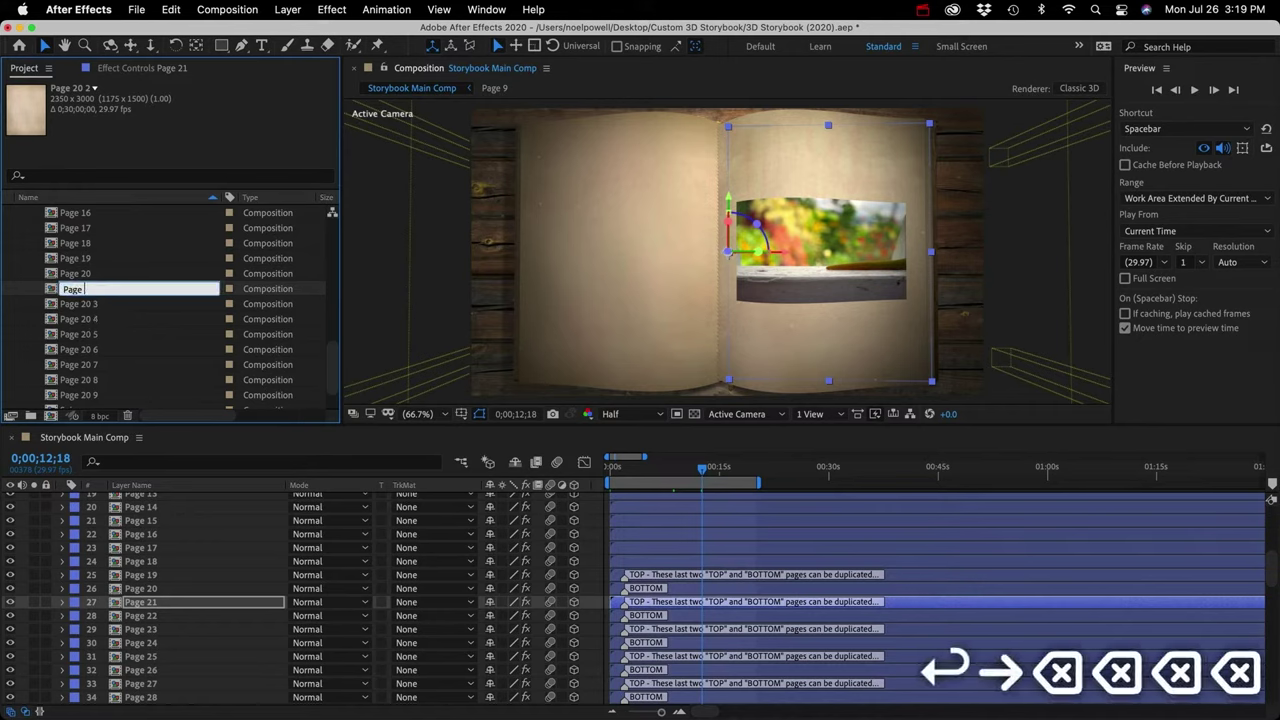
{"action": "type", "text": "21"}
{"action": "key", "text": "Return"}
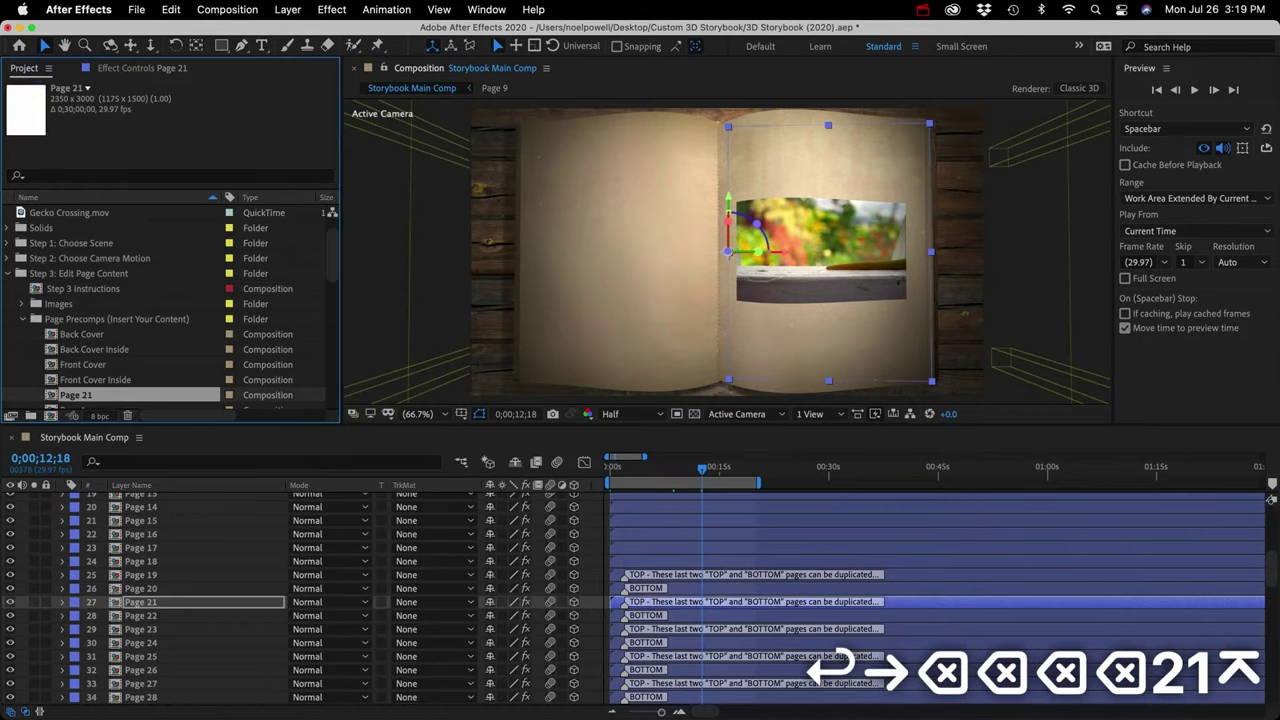
Rename the duplicated composition Page 20 3 as Page 22
{"action": "left_click", "coordinate": [77, 300]}
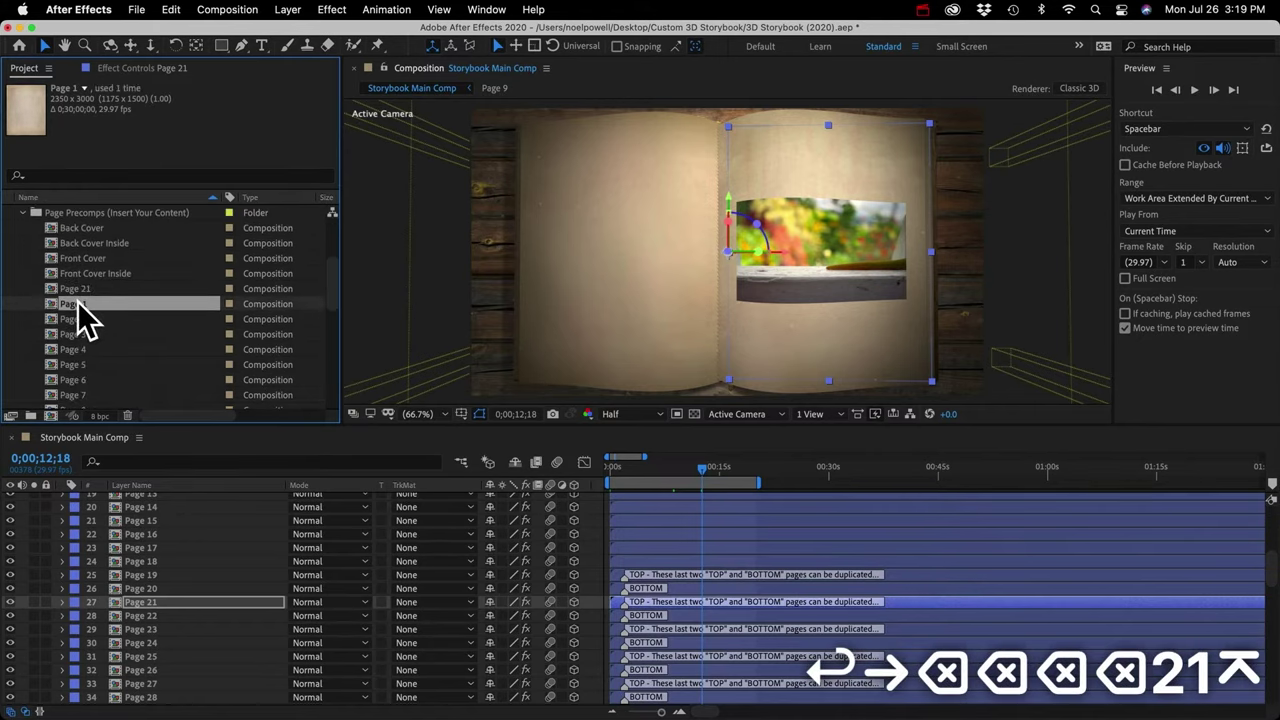
{"action": "scroll", "coordinate": [77, 301], "scroll_direction": "down", "scroll_amount": 1}
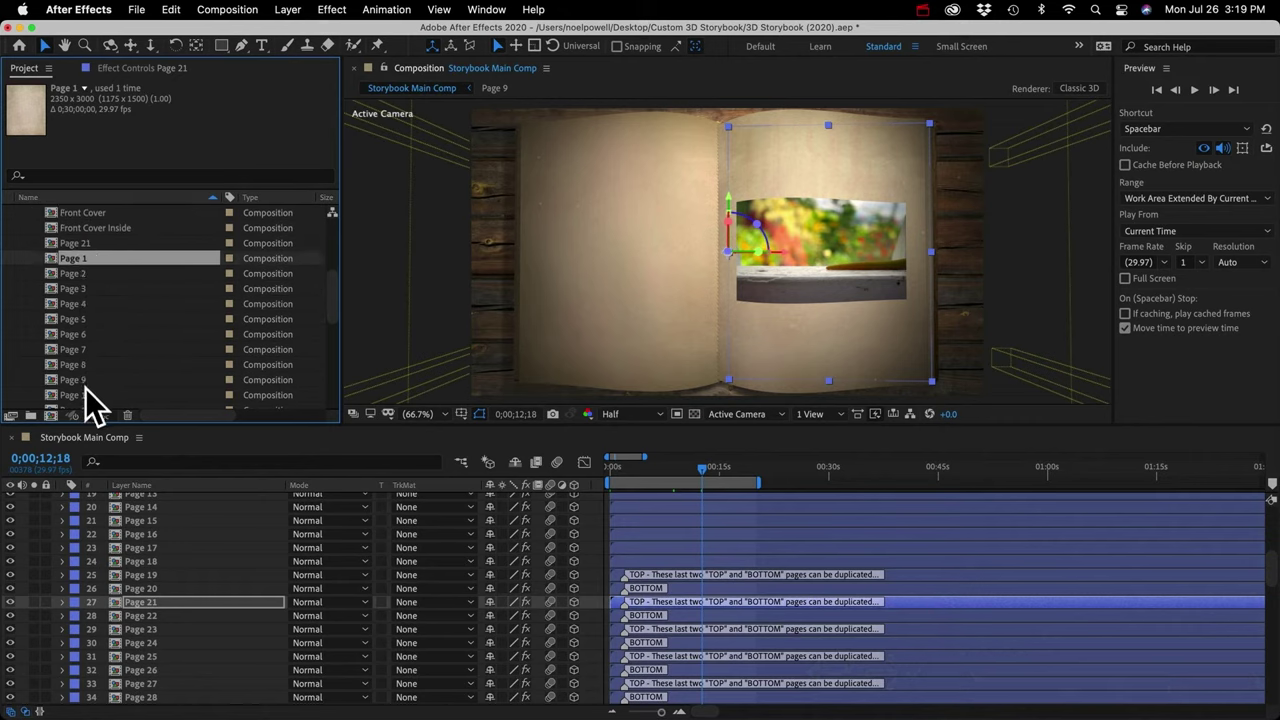
{"action": "scroll", "coordinate": [85, 388], "scroll_direction": "down", "scroll_amount": 5}
{"action": "scroll", "coordinate": [88, 382], "scroll_direction": "down", "scroll_amount": 2}
{"action": "left_click", "coordinate": [86, 306]}
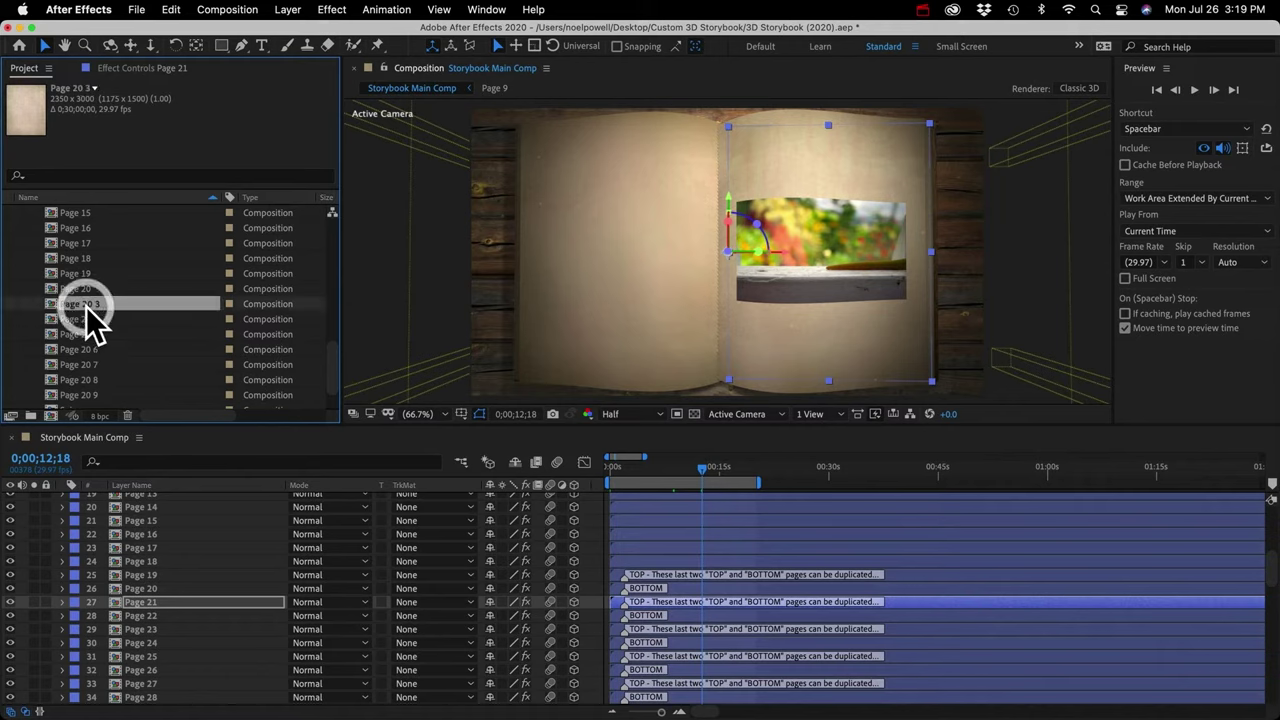
{"action": "key", "text": "Return"}
{"action": "key", "text": "Right"}
{"action": "key", "text": "BackSpace"}
{"action": "key", "text": "BackSpace"}
{"action": "key", "text": "BackSpace"}
{"action": "type", "text": "2"}
{"action": "key", "text": "Return"}
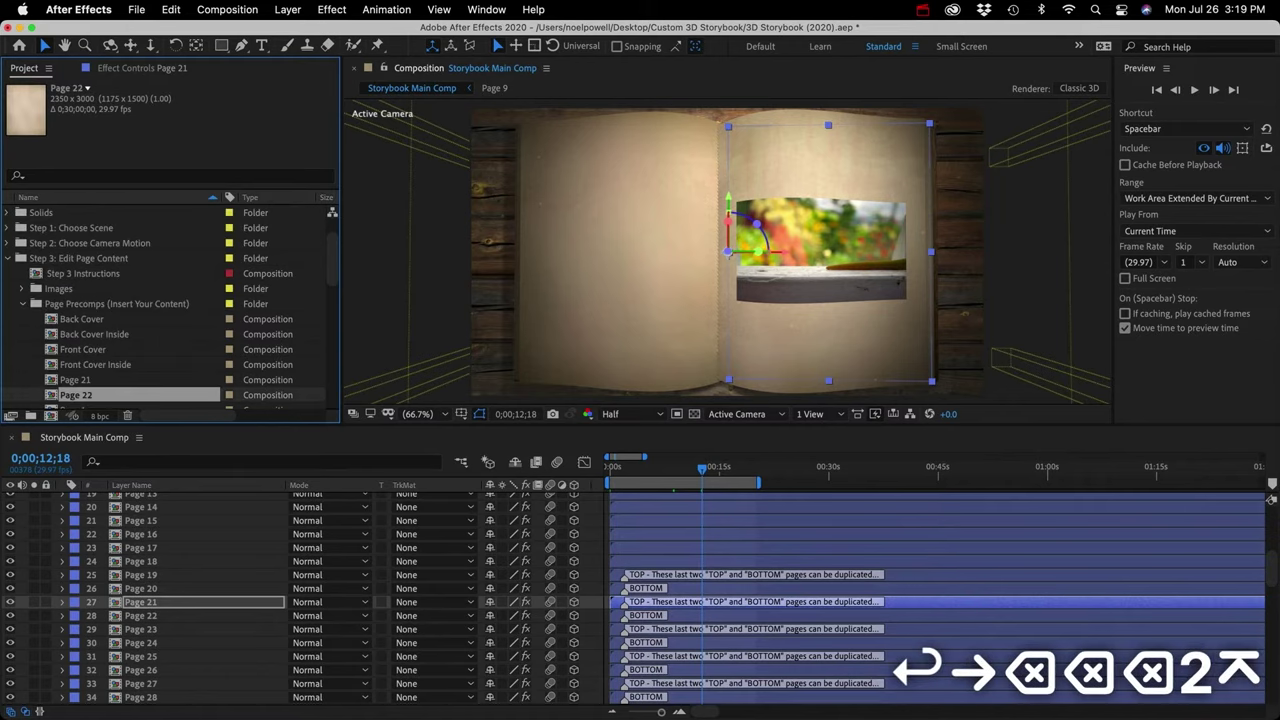
Replace the source of the Page 21 layer in the Storybook Main Comp with the new Page 21 composition
{"action": "scroll", "coordinate": [86, 366], "scroll_direction": "down", "scroll_amount": 3}
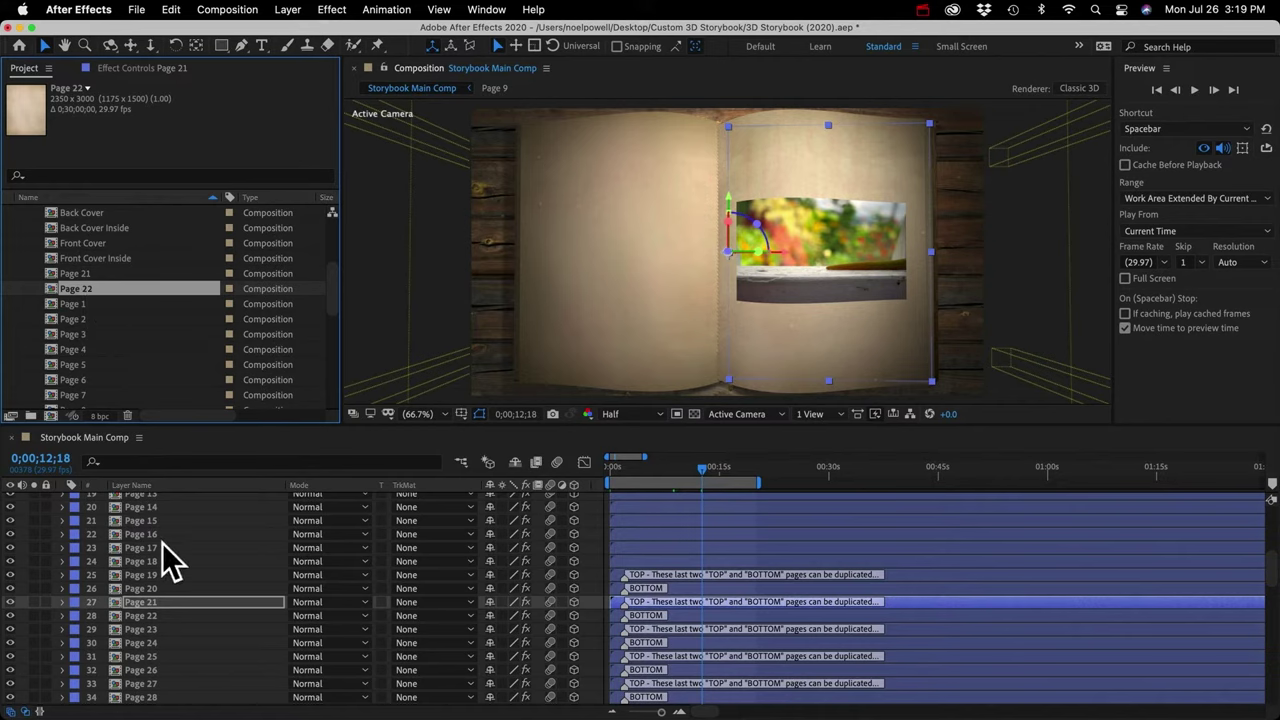
{"action": "left_click", "coordinate": [143, 604]}
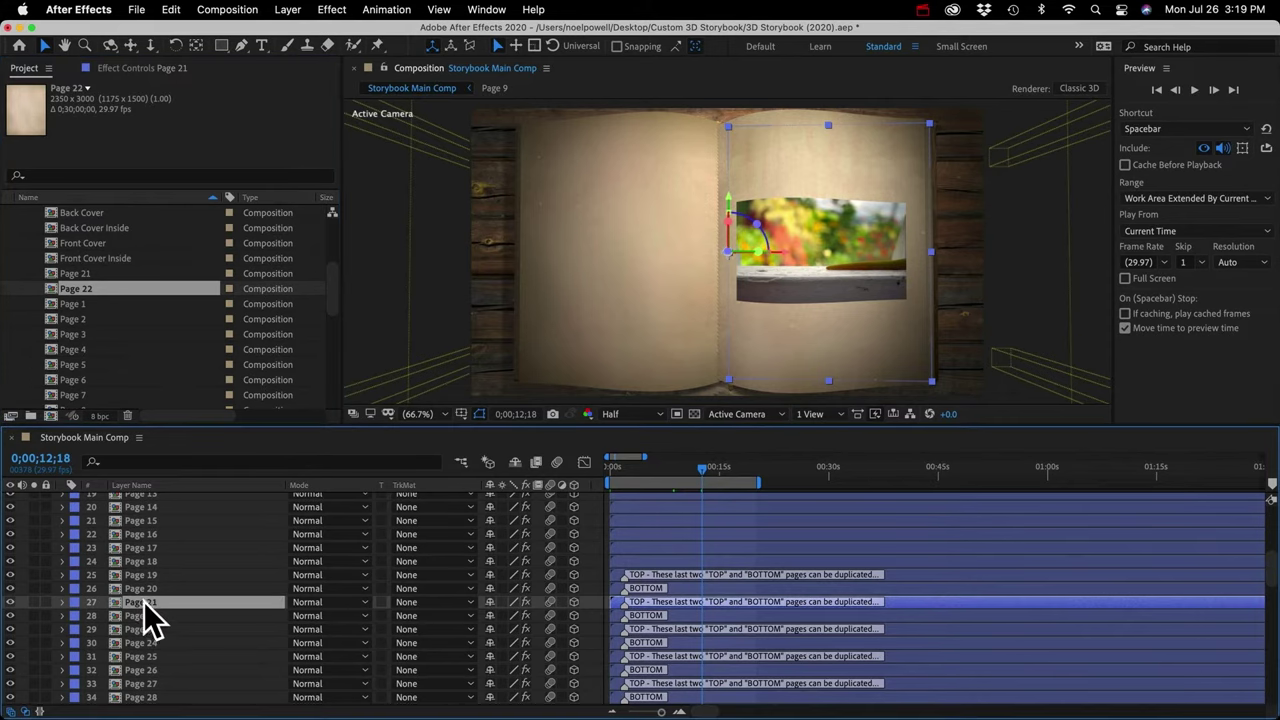
{"action": "left_click", "coordinate": [78, 274]}
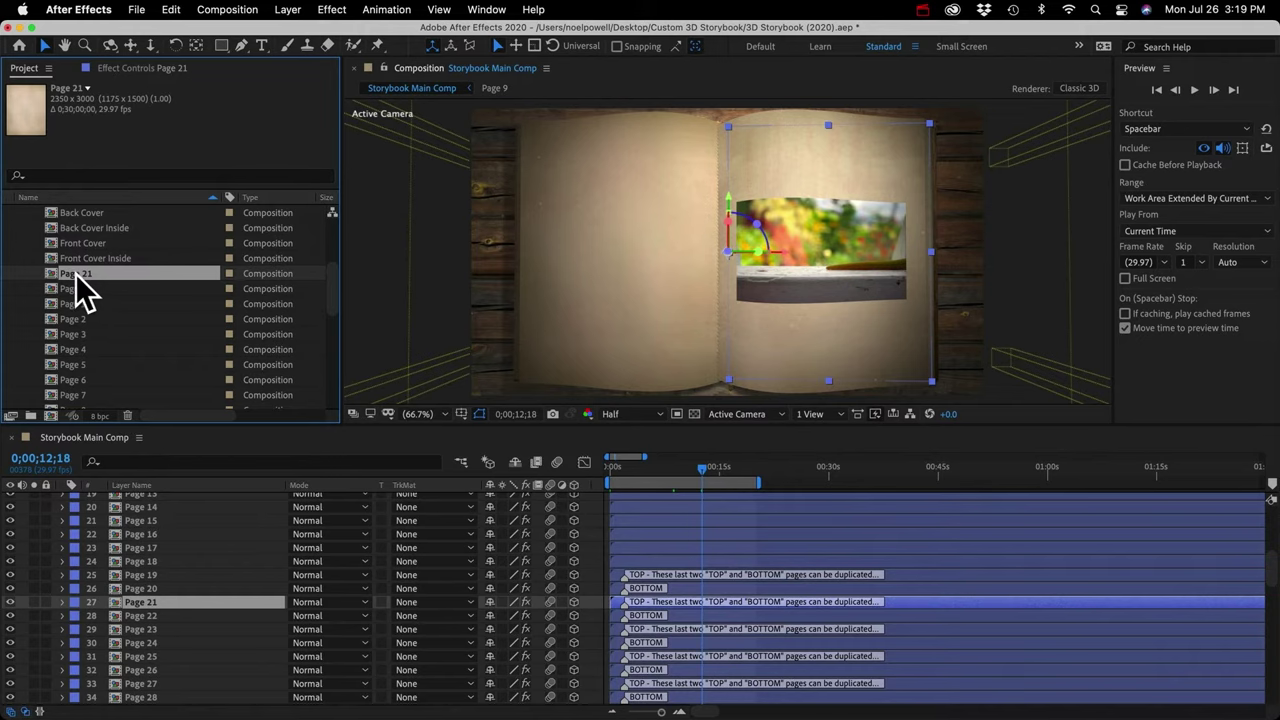
{"action": "left_click_drag", "start_coordinate": [75, 273], "coordinate": [142, 606]}
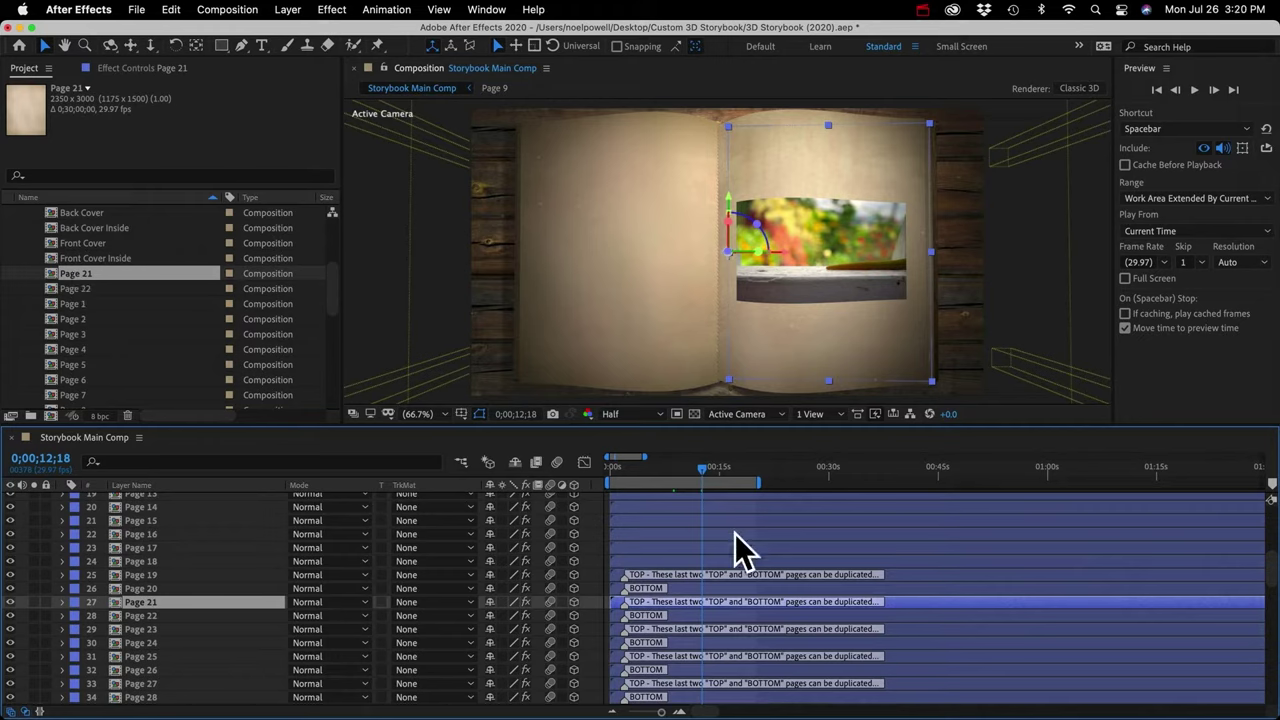
Go to 0;00;00;10 and set the Spine Thickness in the CONTROL LAYER's Book Transform Controls to 100
{"action": "left_click_drag", "start_coordinate": [700, 467], "coordinate": [611, 478]}
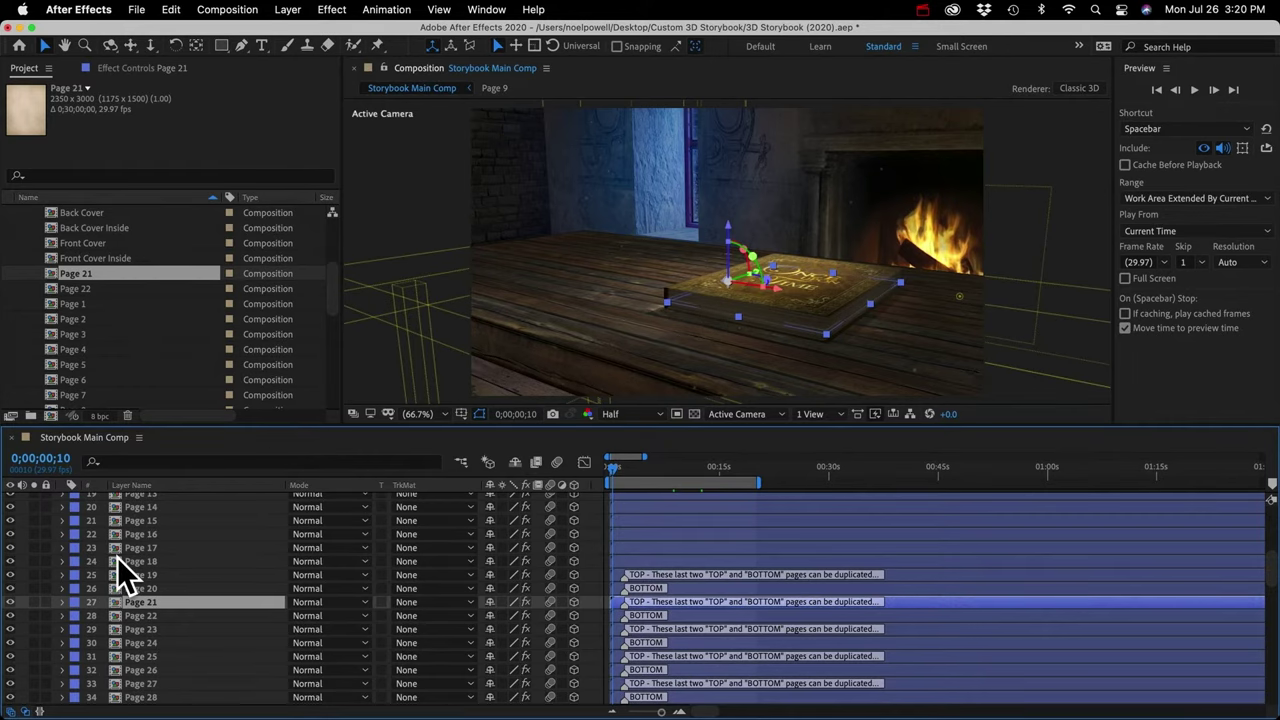
{"action": "scroll", "coordinate": [116, 565], "scroll_direction": "up", "scroll_amount": 5}
{"action": "left_click", "coordinate": [145, 498]}
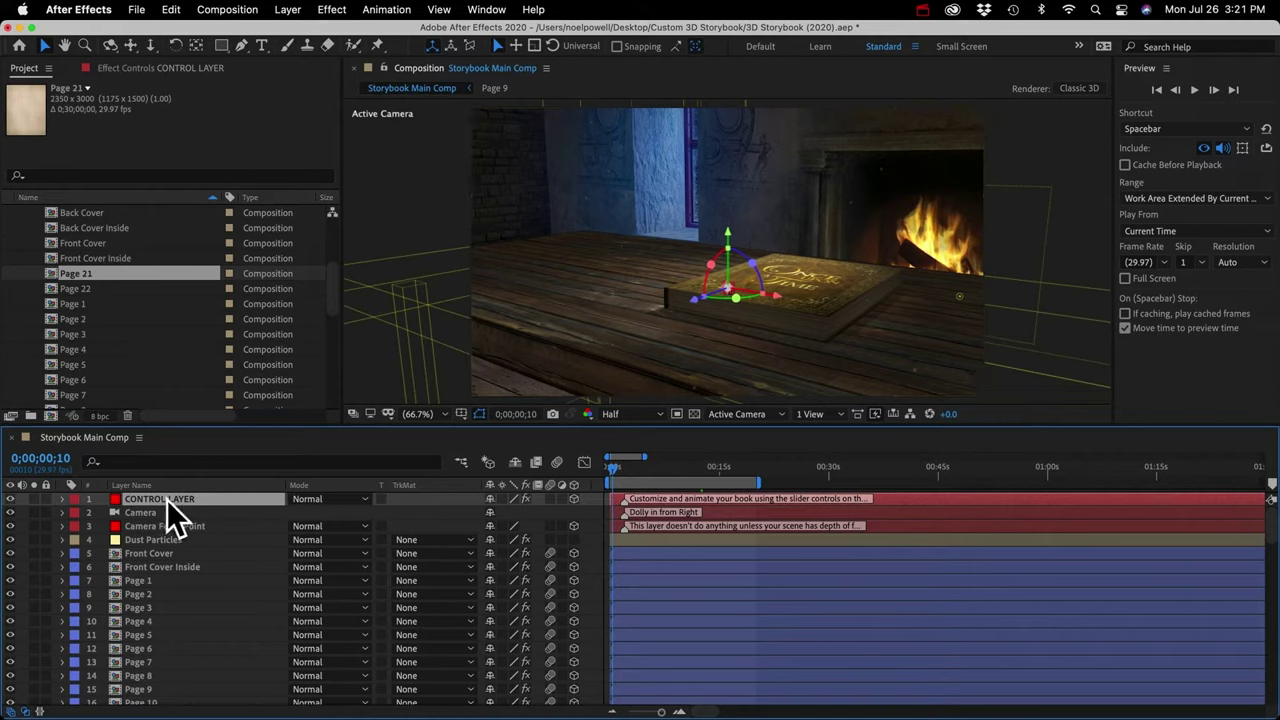
{"action": "left_click", "coordinate": [128, 70]}
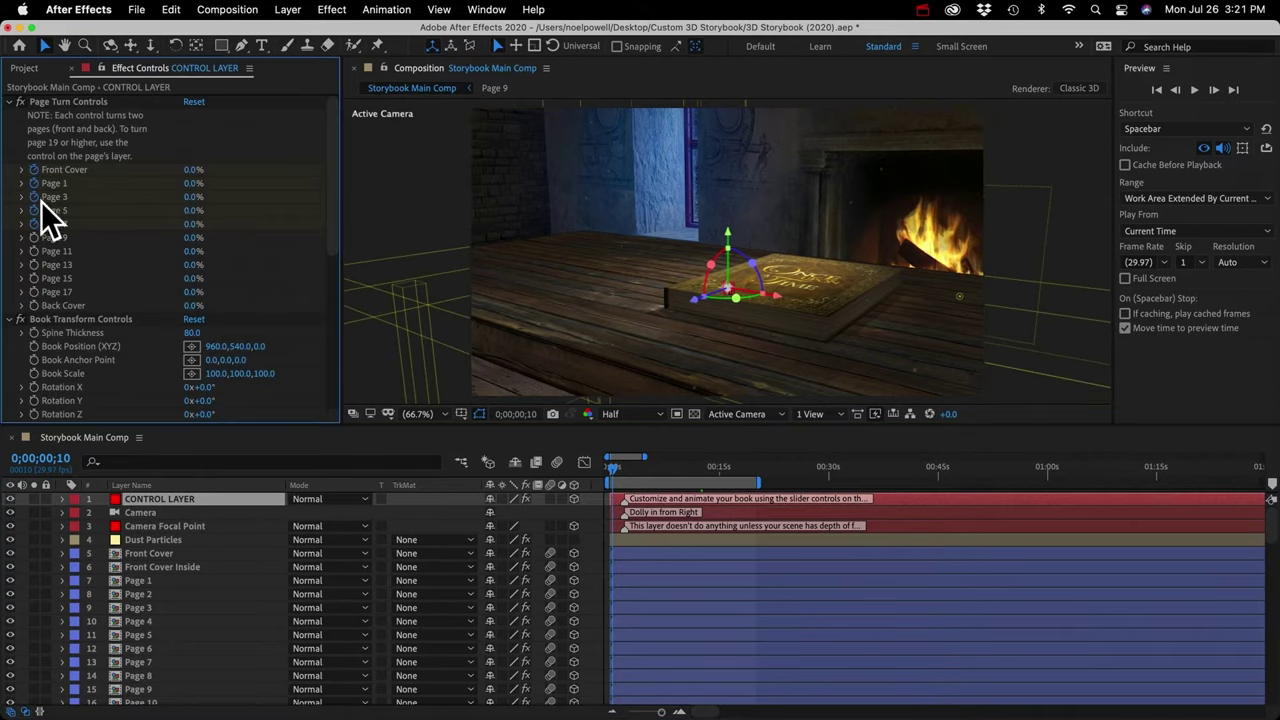
{"action": "scroll", "coordinate": [72, 332], "scroll_direction": "down", "scroll_amount": 5}
{"action": "scroll", "coordinate": [72, 332], "scroll_direction": "down", "scroll_amount": 2}
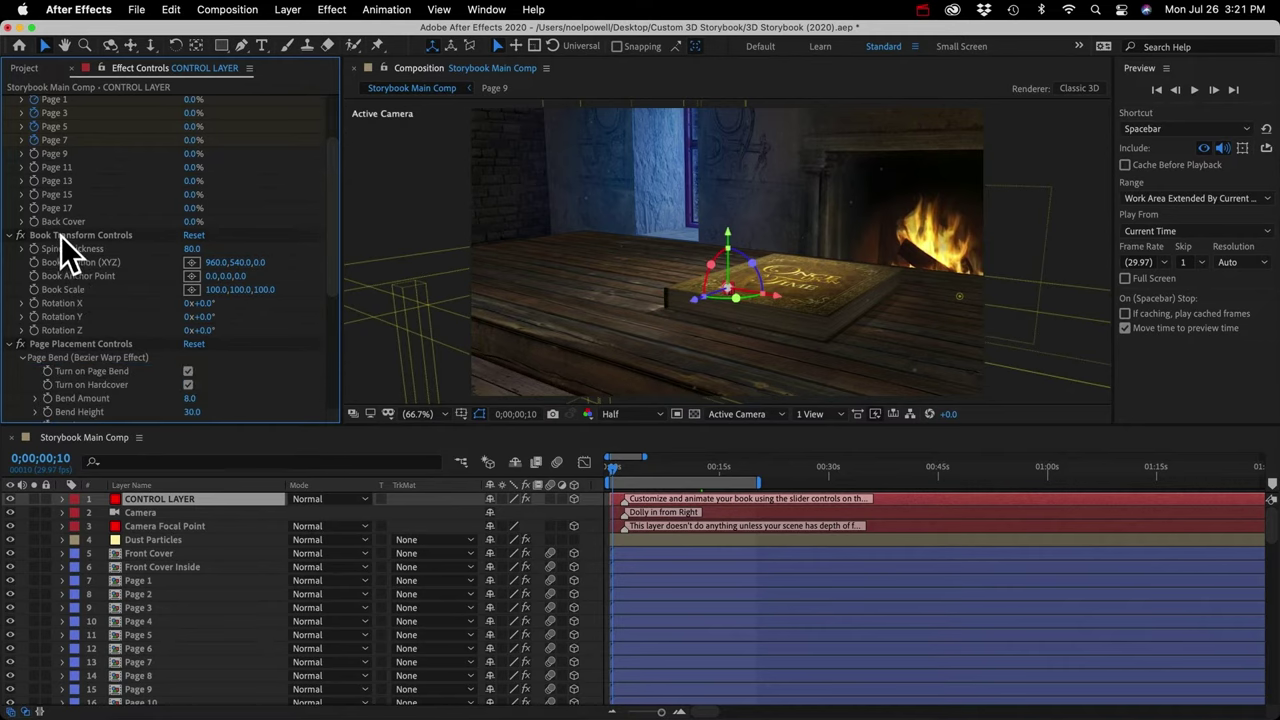
{"action": "left_click", "coordinate": [61, 236]}
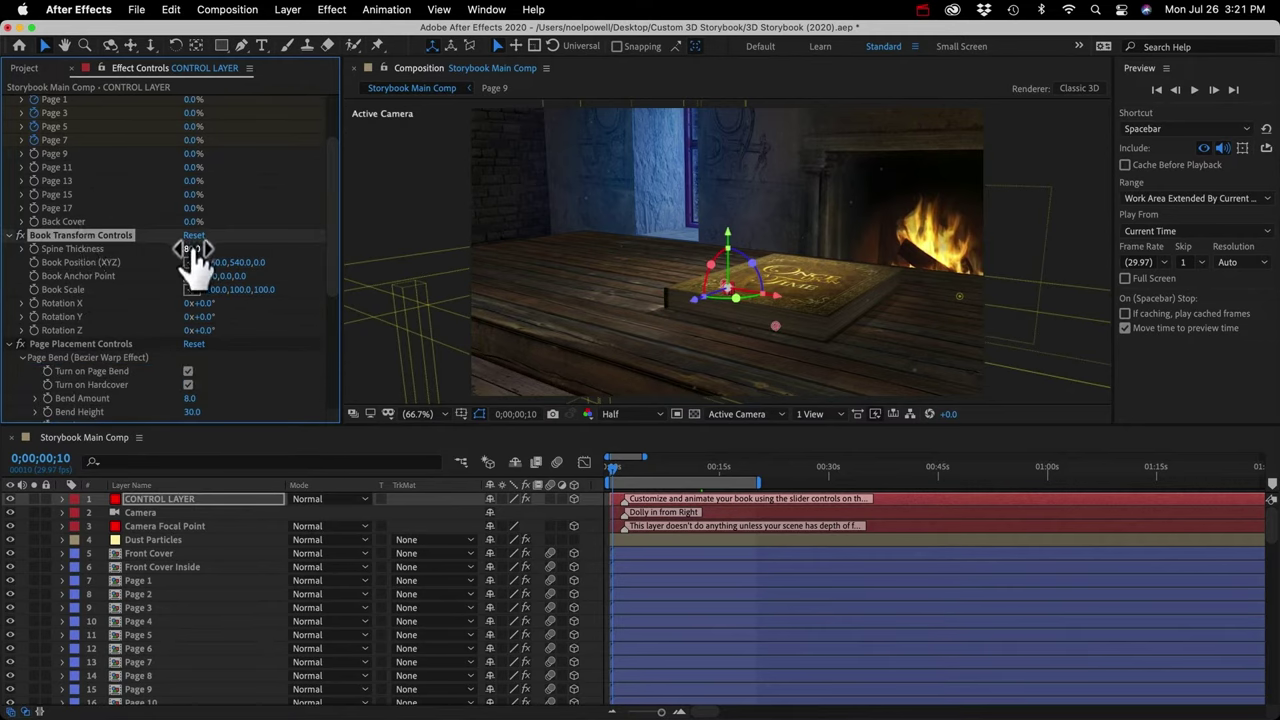
{"action": "left_click_drag", "start_coordinate": [193, 247], "coordinate": [251, 250]}
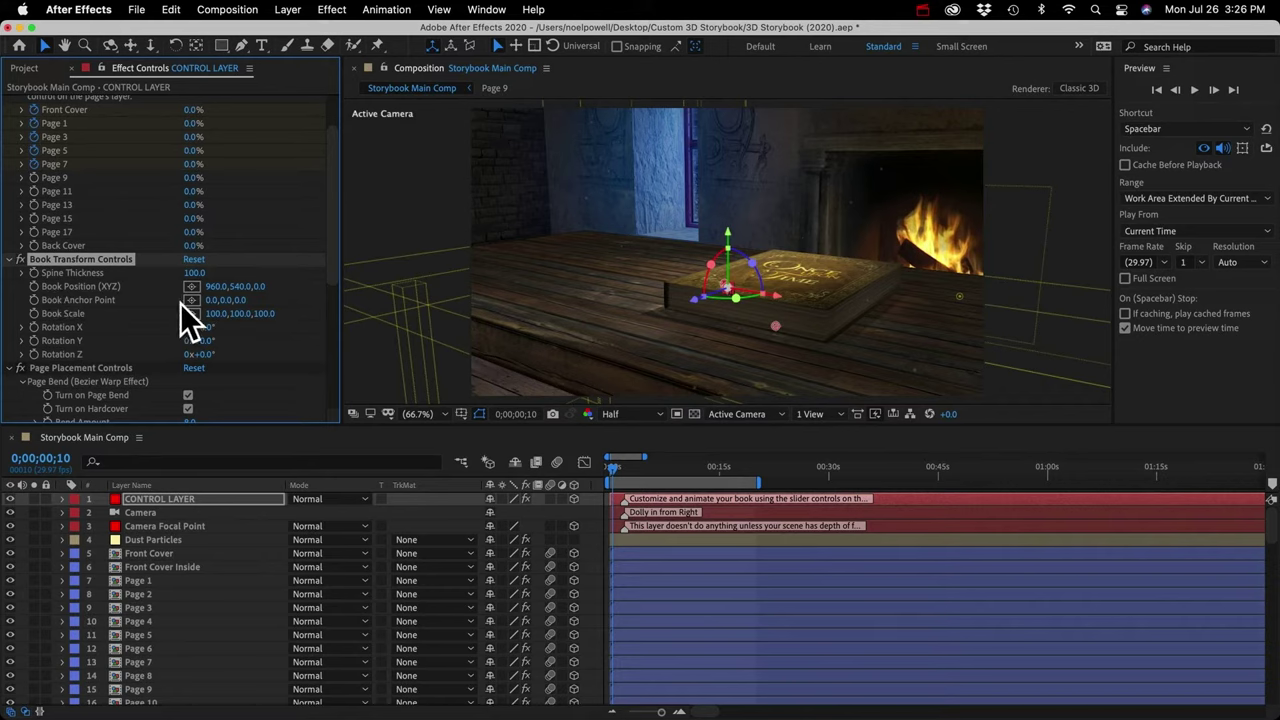
Set the Book Position to about -1306, -550, 0 and Rotation X to about 47° in the Book Transform Controls
{"action": "left_click_drag", "start_coordinate": [218, 286], "coordinate": [45, 303]}
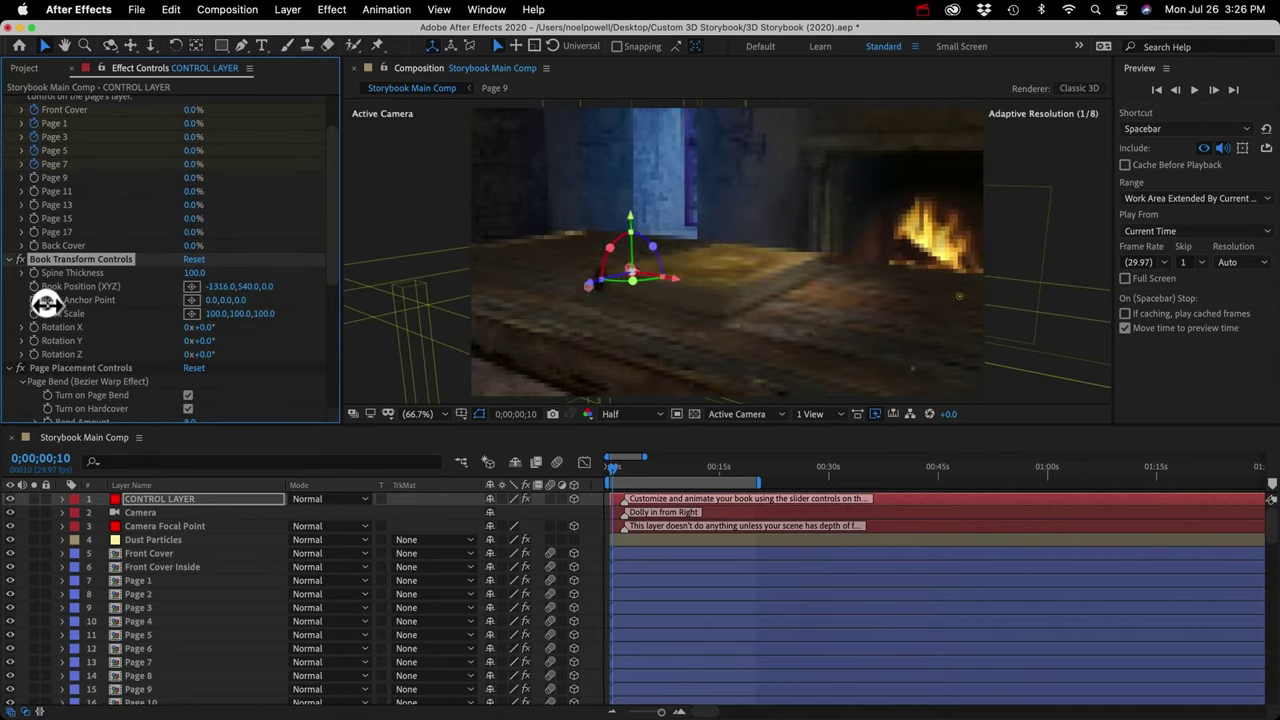
{"action": "left_click_drag", "start_coordinate": [245, 287], "coordinate": [128, 302]}
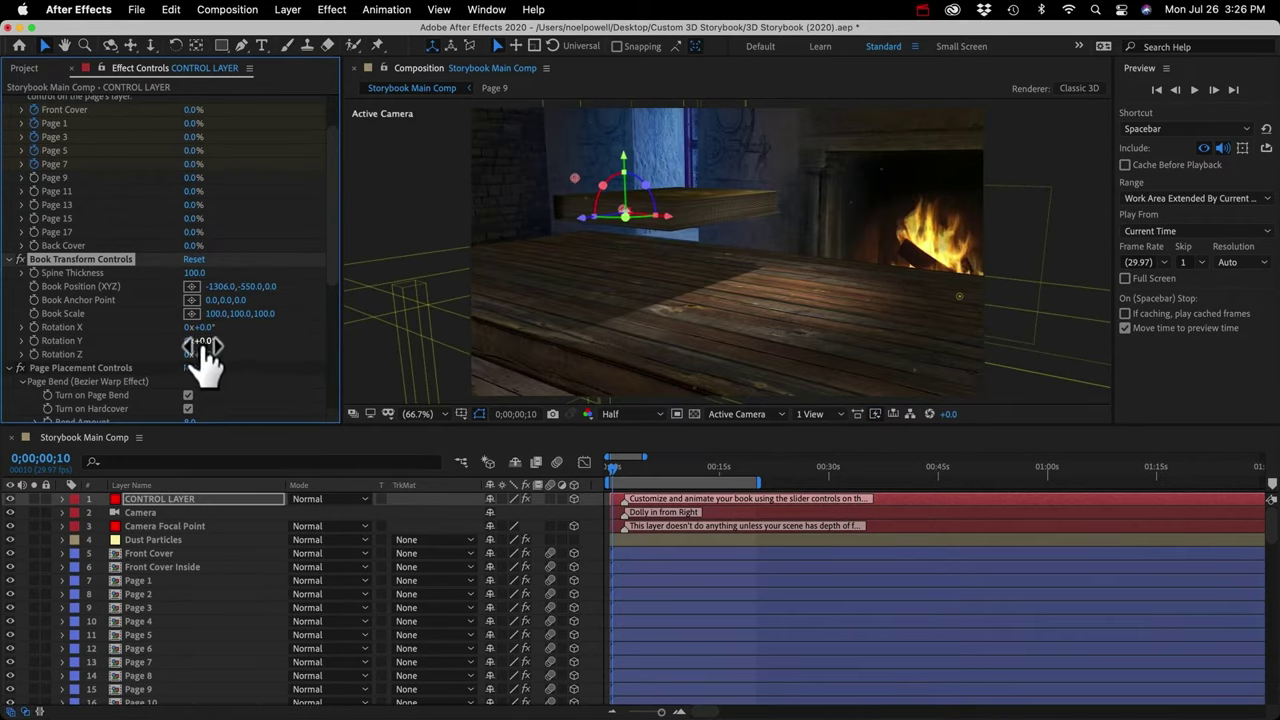
{"action": "left_click_drag", "start_coordinate": [200, 332], "coordinate": [331, 313]}
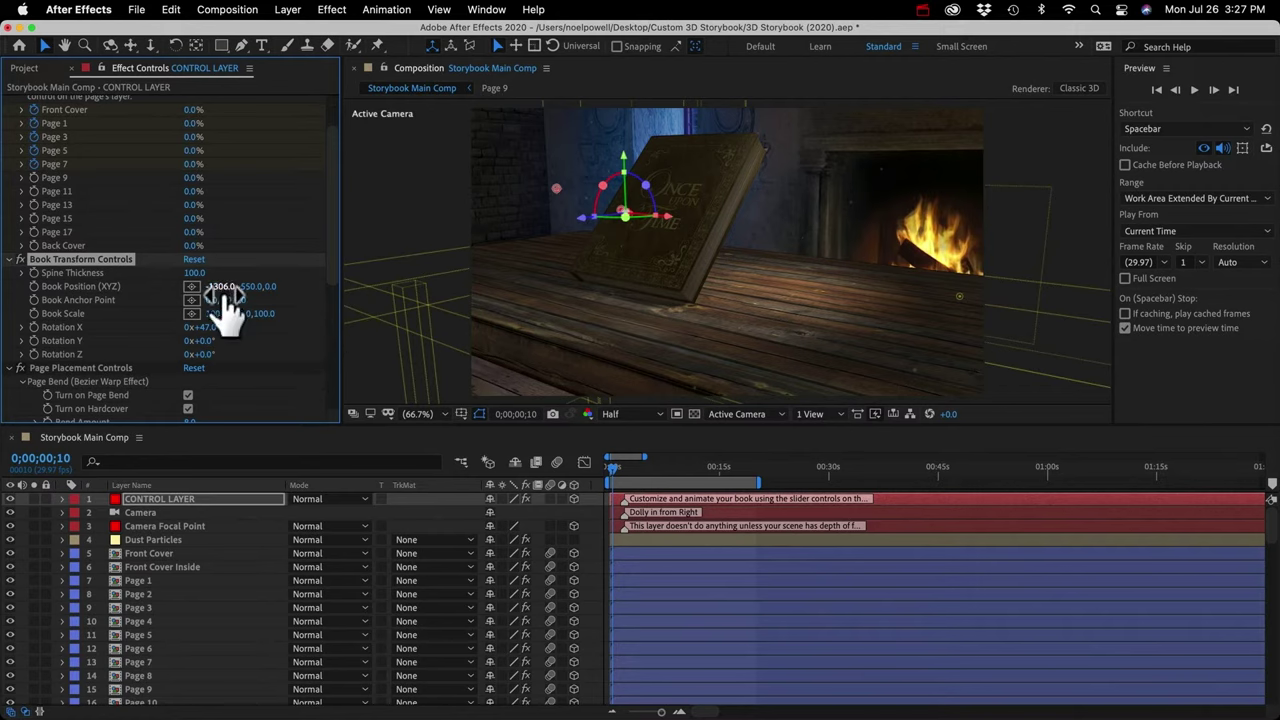
Set the Book Position X value in the Book Transform Controls to 384 and go to 0;00;10;13
{"action": "left_click_drag", "start_coordinate": [220, 286], "coordinate": [357, 290]}
{"action": "left_click_drag", "start_coordinate": [612, 466], "coordinate": [689, 563]}
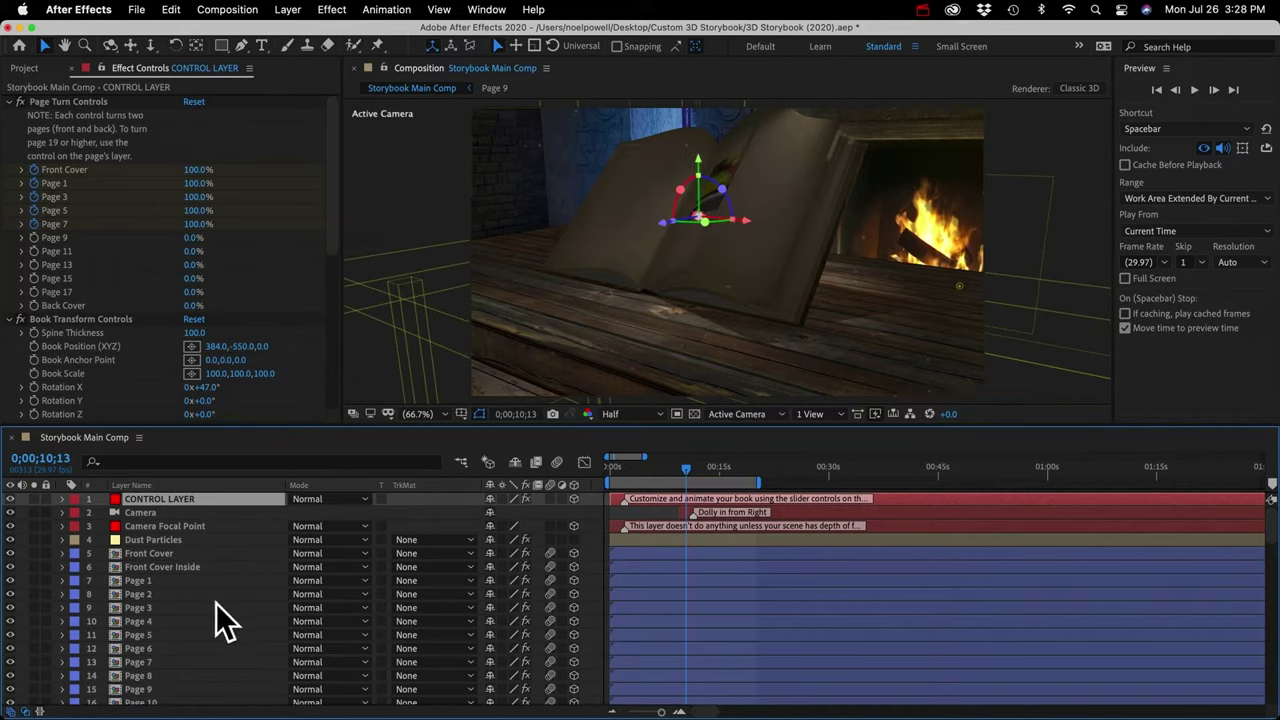
Remove the Page Turn keyframes from the Page 19 layer, leaving its Page Turn at 0%
{"action": "scroll", "coordinate": [223, 616], "scroll_direction": "down", "scroll_amount": 9}
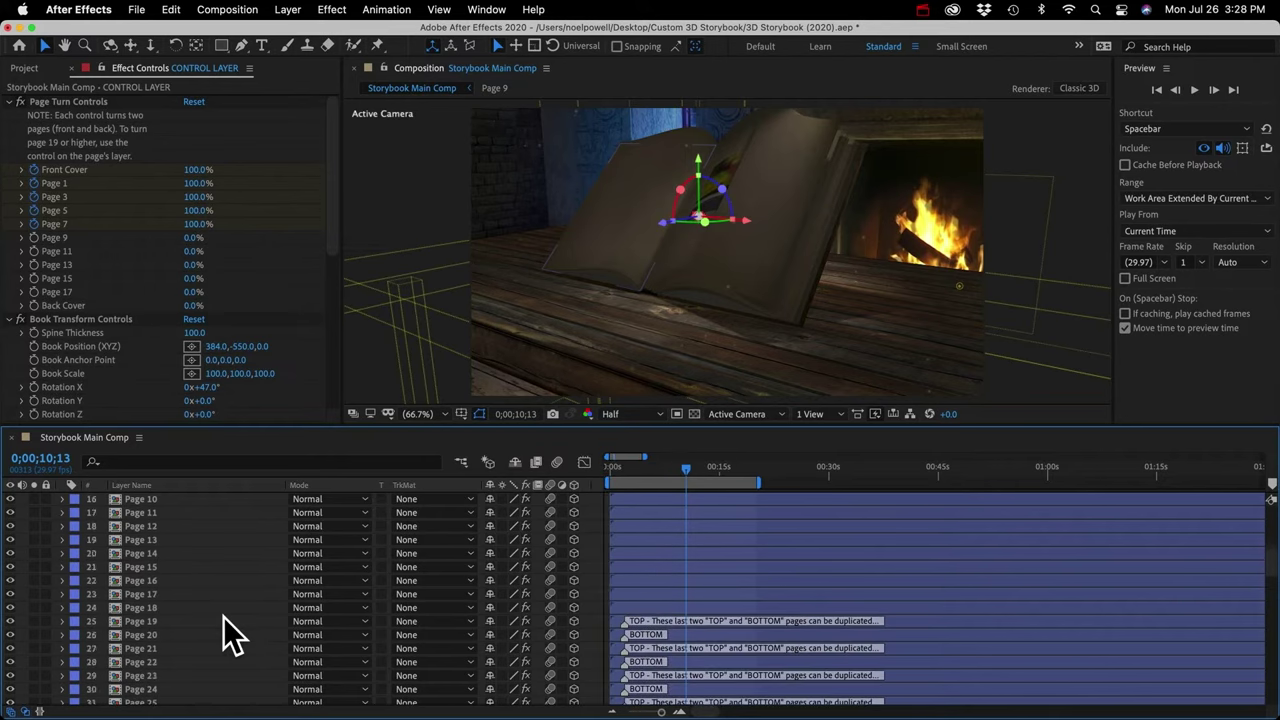
{"action": "left_click", "coordinate": [147, 580]}
{"action": "key", "text": "u"}
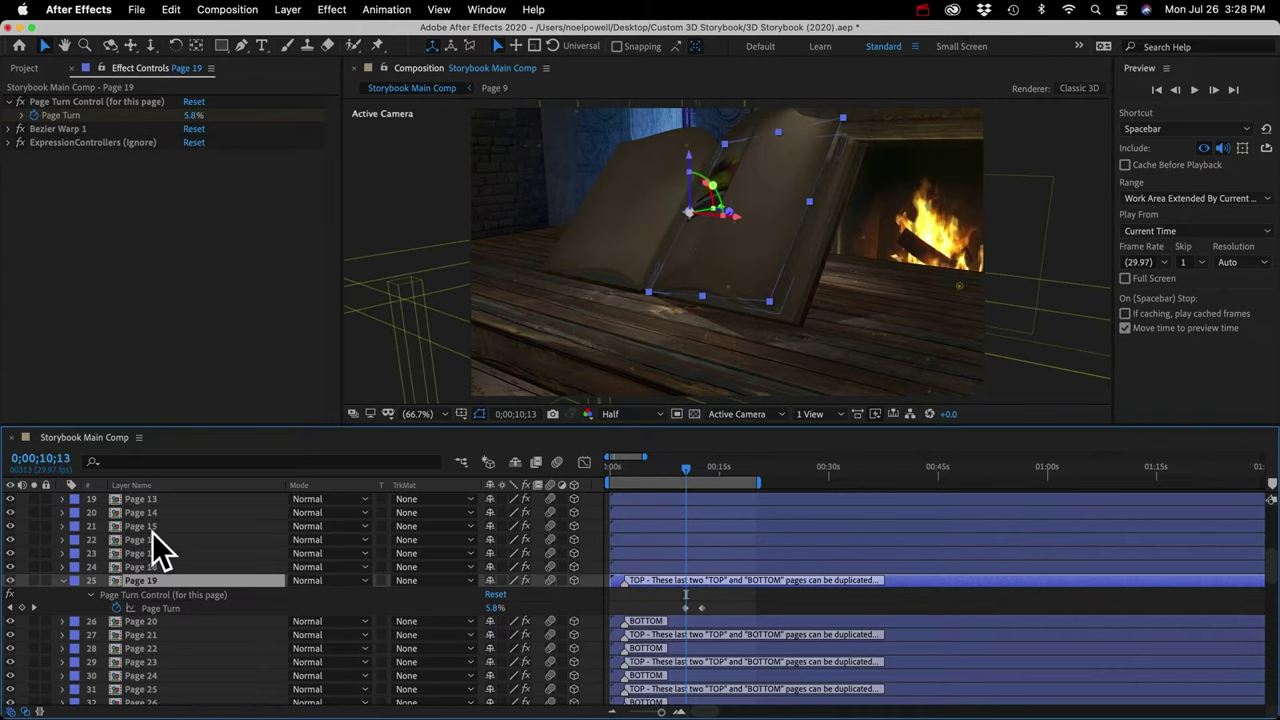
{"action": "left_click_drag", "start_coordinate": [701, 606], "coordinate": [705, 606]}
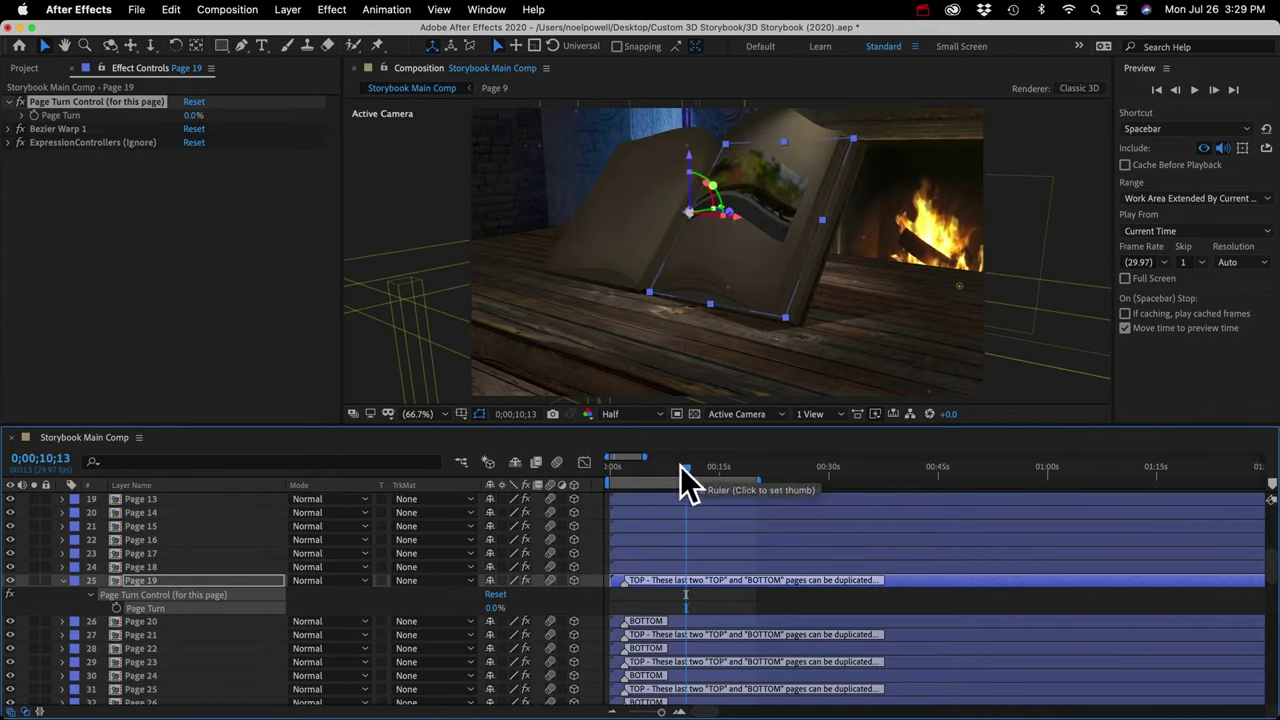
Set the Bend Amount in the CONTROL LAYER's Page Placement Controls to 2
{"action": "scroll", "coordinate": [148, 508], "scroll_direction": "up", "scroll_amount": 6}
{"action": "left_click", "coordinate": [156, 498]}
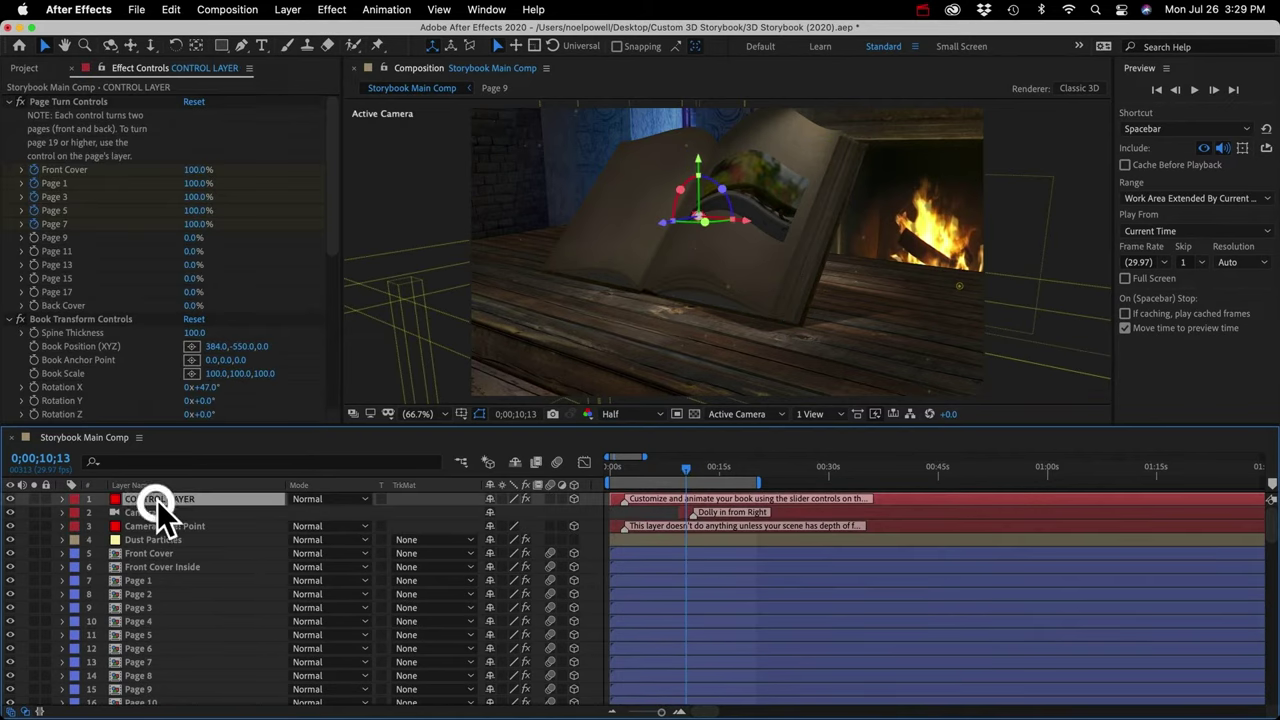
{"action": "left_click", "coordinate": [85, 318]}
{"action": "scroll", "coordinate": [64, 377], "scroll_direction": "down", "scroll_amount": 2}
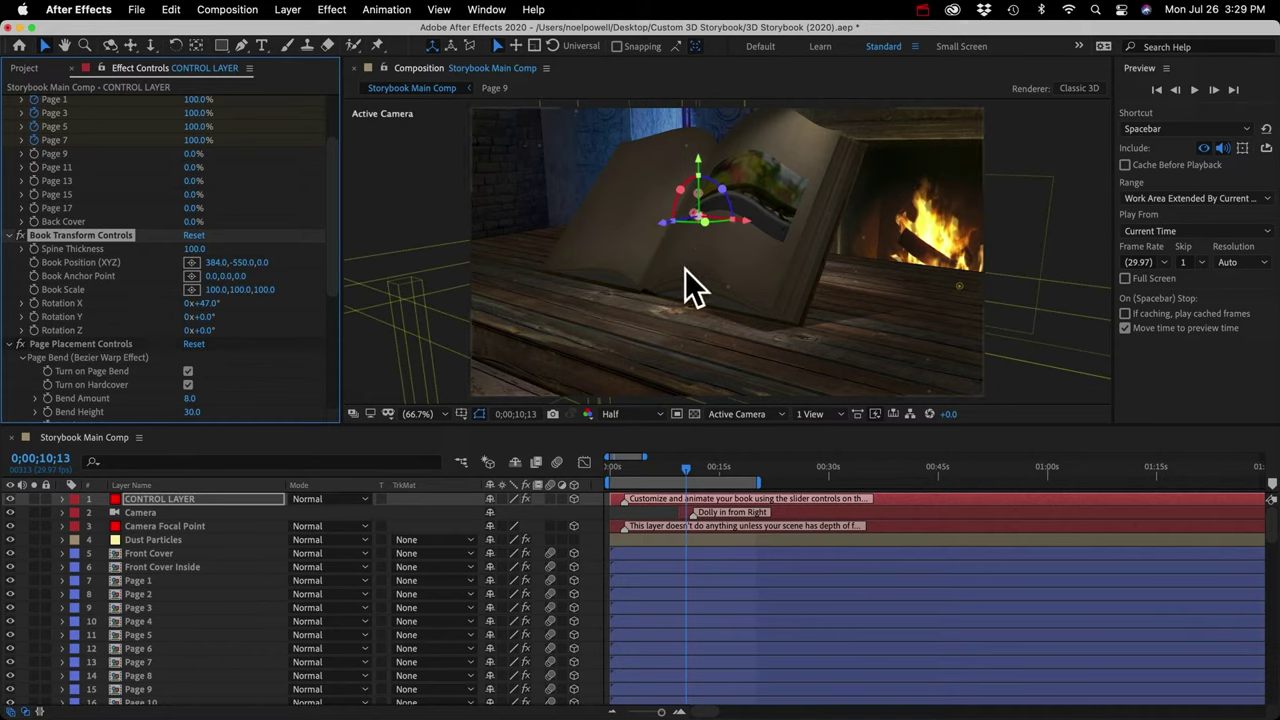
{"action": "scroll", "coordinate": [109, 368], "scroll_direction": "down", "scroll_amount": 4}
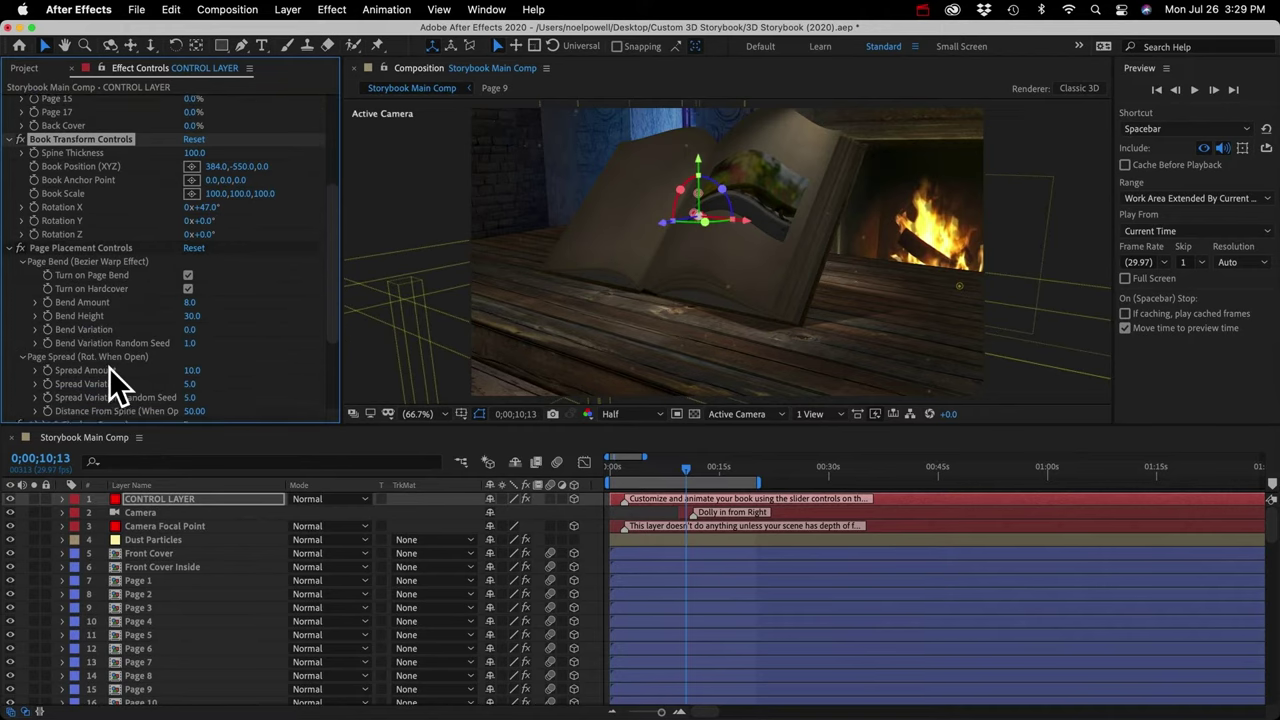
{"action": "scroll", "coordinate": [109, 368], "scroll_direction": "down", "scroll_amount": 1}
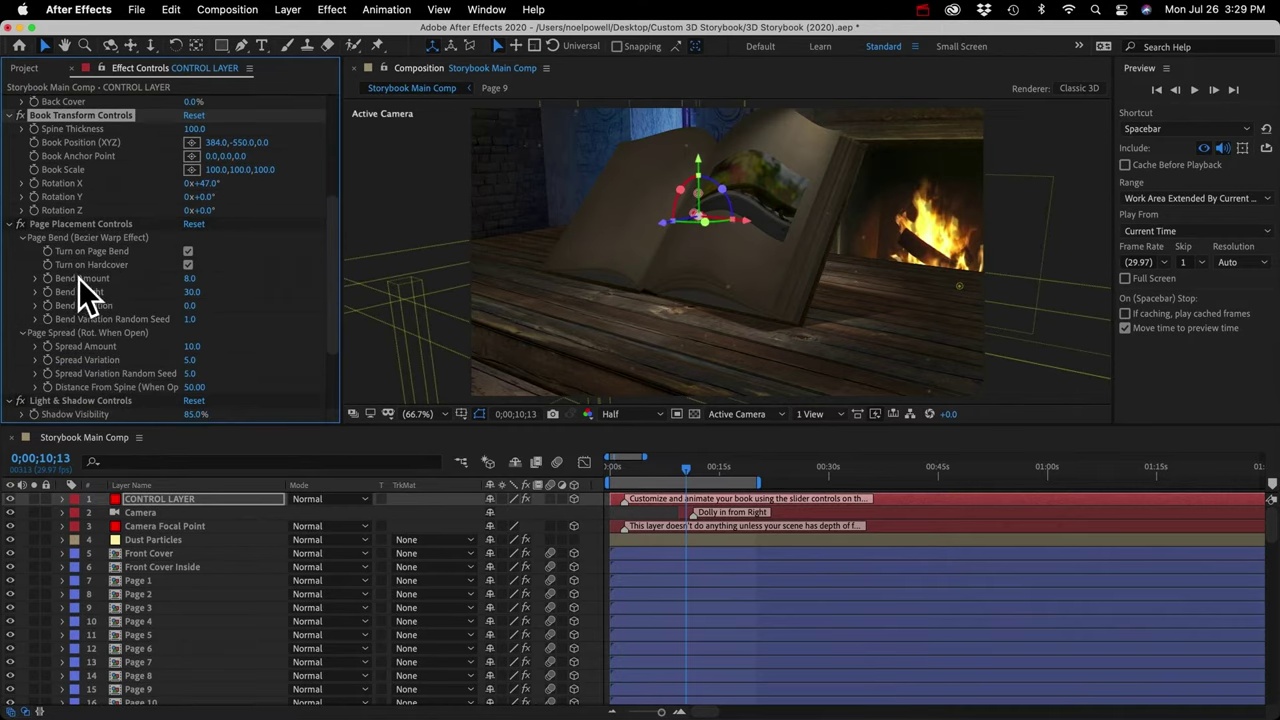
{"action": "left_click", "coordinate": [84, 223]}
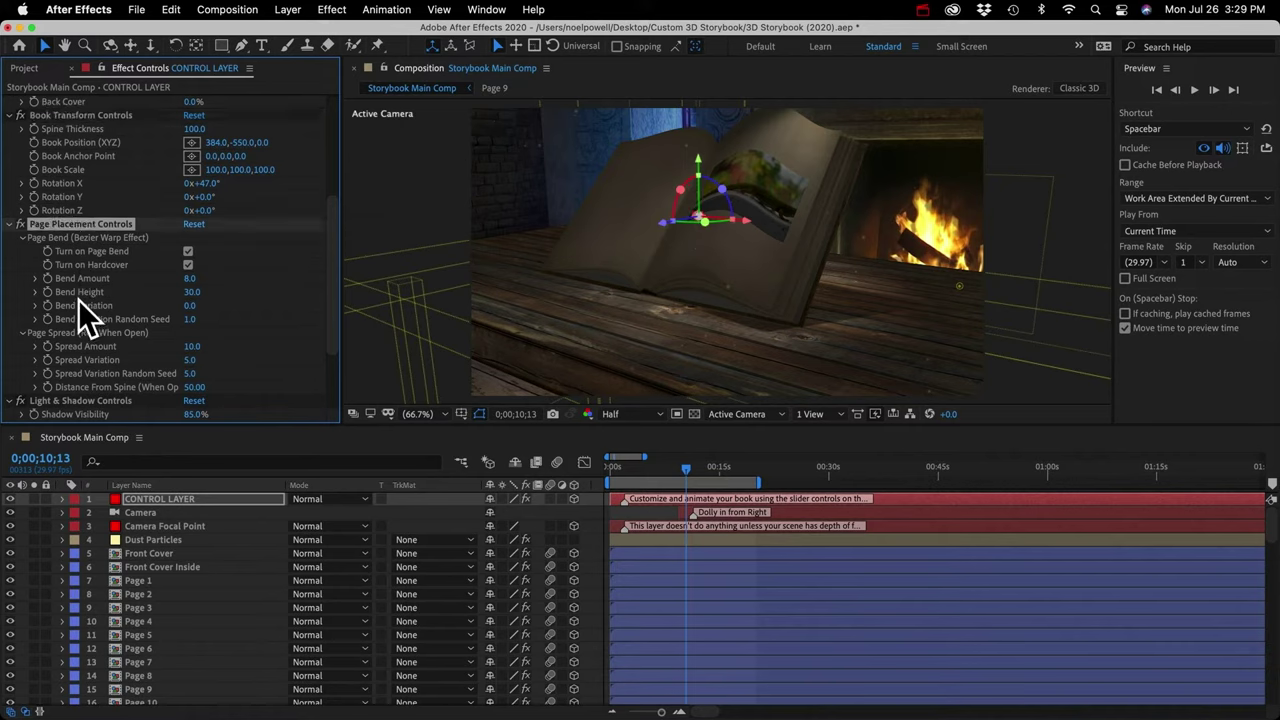
{"action": "left_click", "coordinate": [191, 280]}
{"action": "type", "text": "2"}
{"action": "key", "text": "Return"}
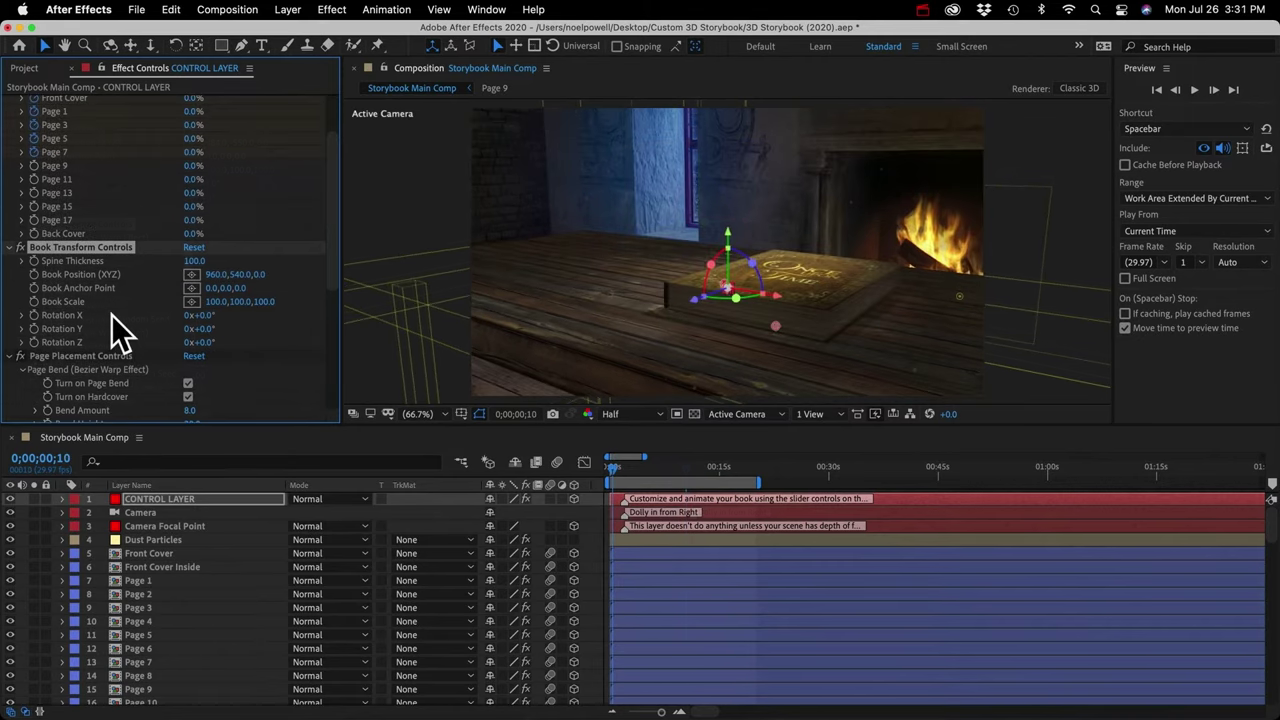
Set the X value of the Book Scale in the CONTROL LAYER's Book Transform Controls to 142
{"action": "left_click", "coordinate": [75, 301]}
{"action": "left_click", "coordinate": [229, 303]}
{"action": "left_click_drag", "start_coordinate": [229, 303], "coordinate": [254, 305]}
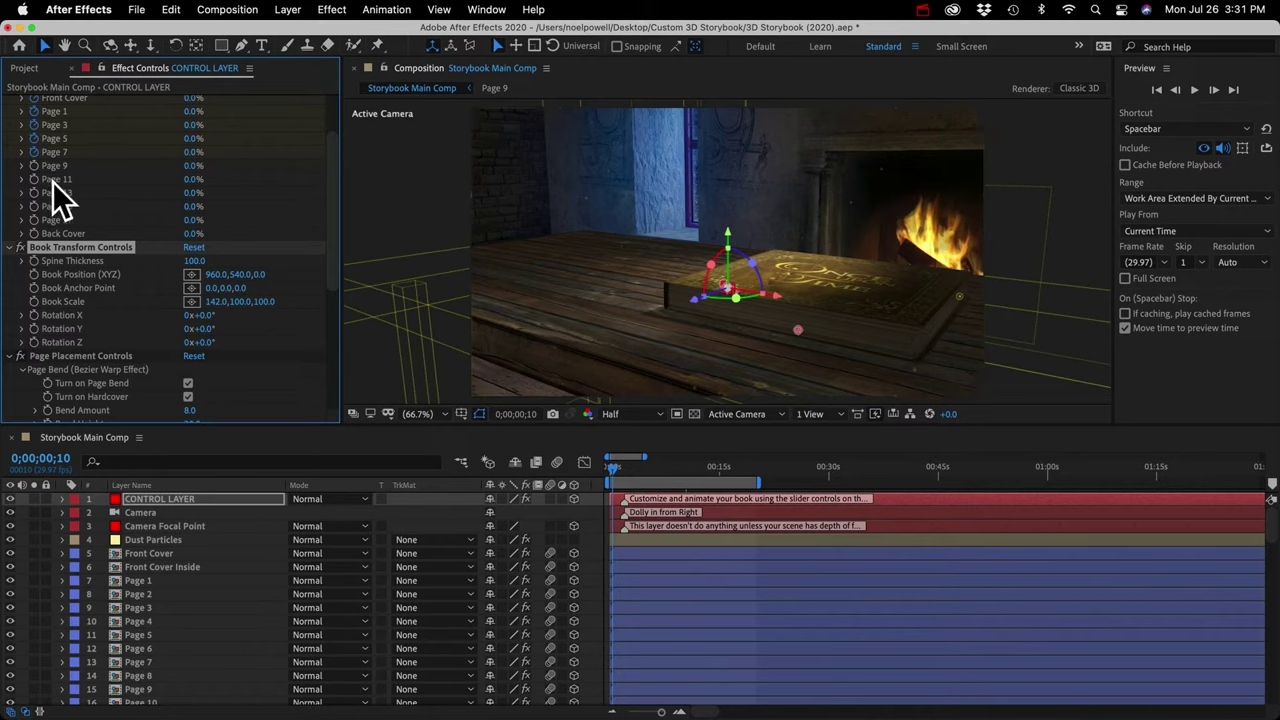
{"action": "scroll", "coordinate": [52, 176], "scroll_direction": "up", "scroll_amount": 3}
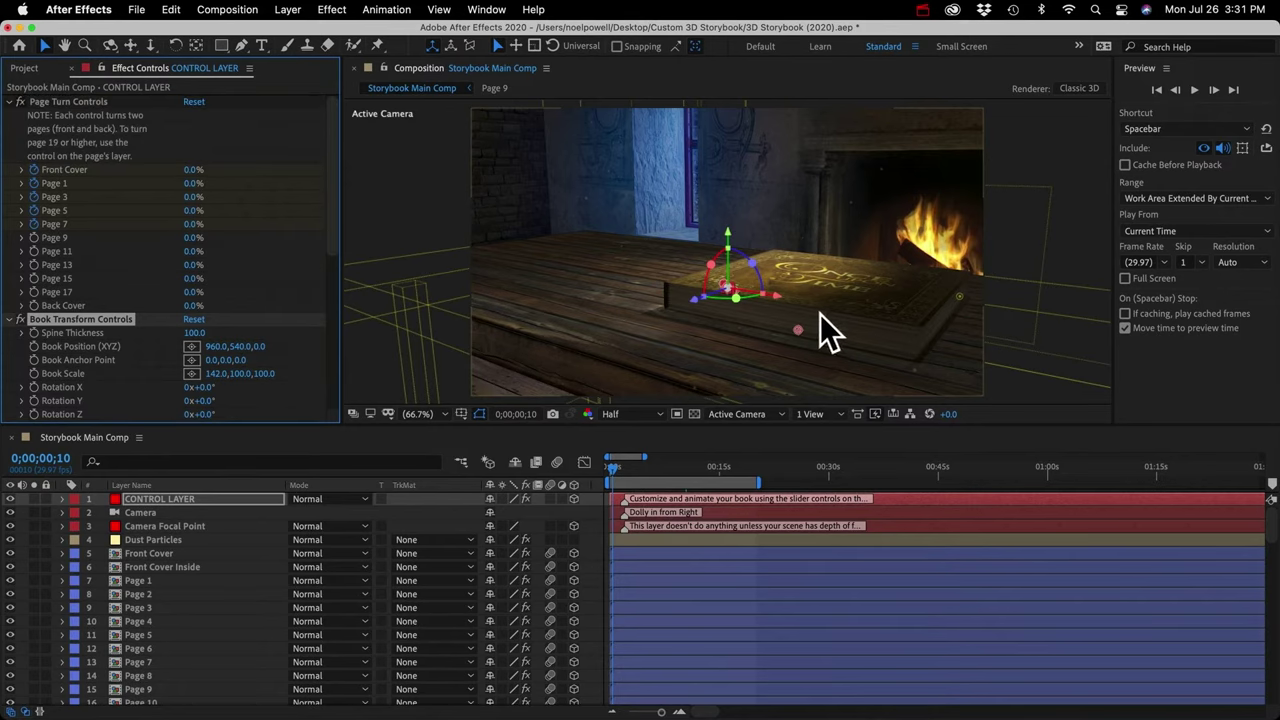
Examine the Page 1 composition's size and duration in its Composition Settings and check the dimensions of the Back Cover Inside composition
{"action": "left_click", "coordinate": [25, 68]}
{"action": "scroll", "coordinate": [81, 326], "scroll_direction": "down", "scroll_amount": 1}
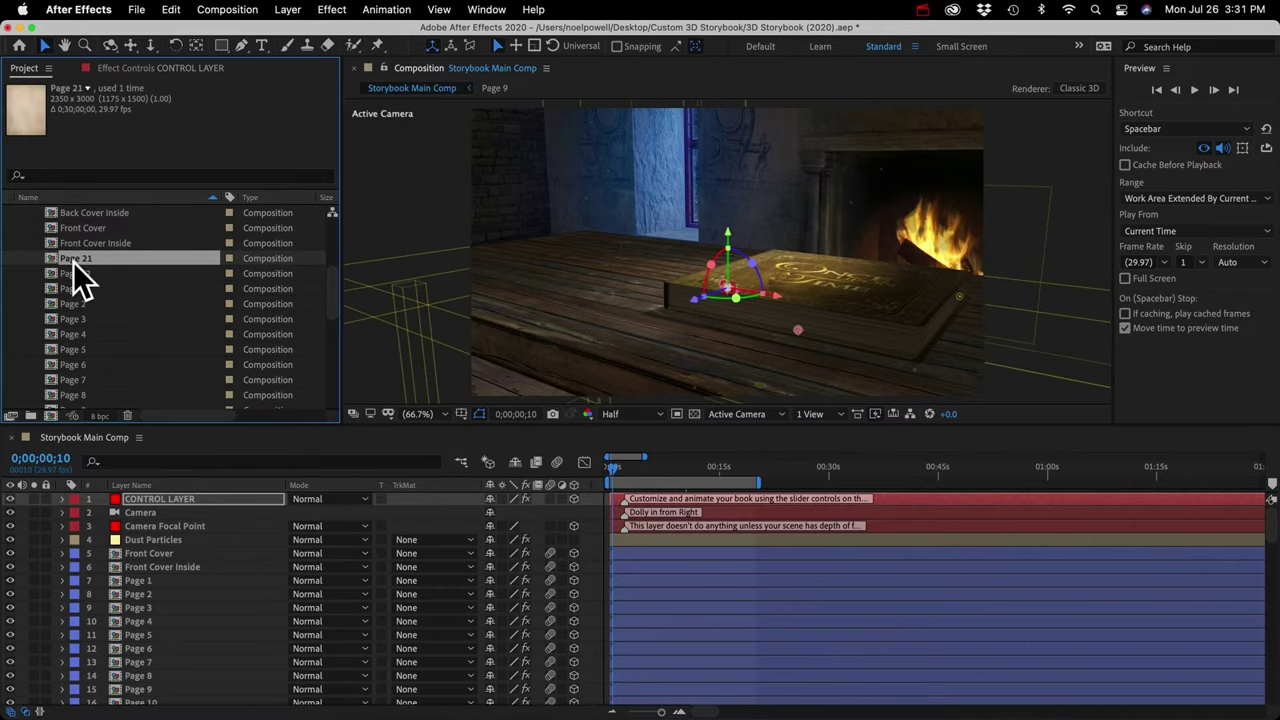
{"action": "double_click", "coordinate": [74, 288]}
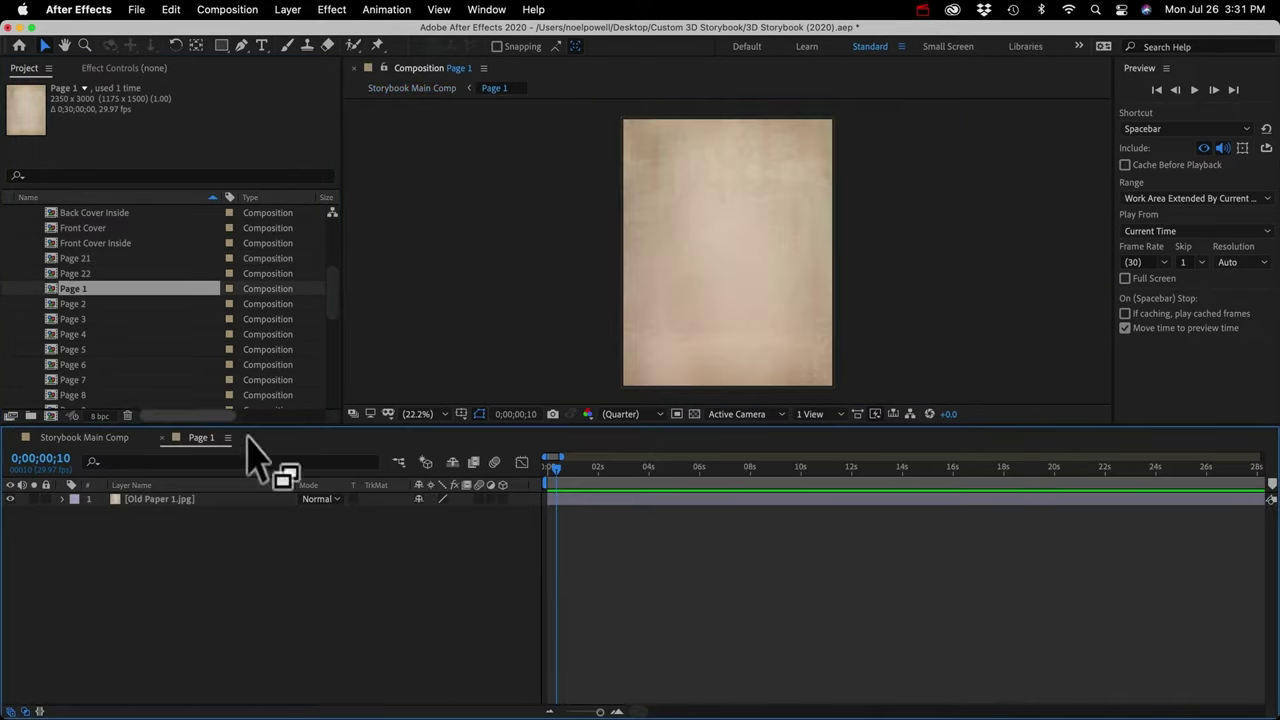
{"action": "left_click", "coordinate": [228, 9]}
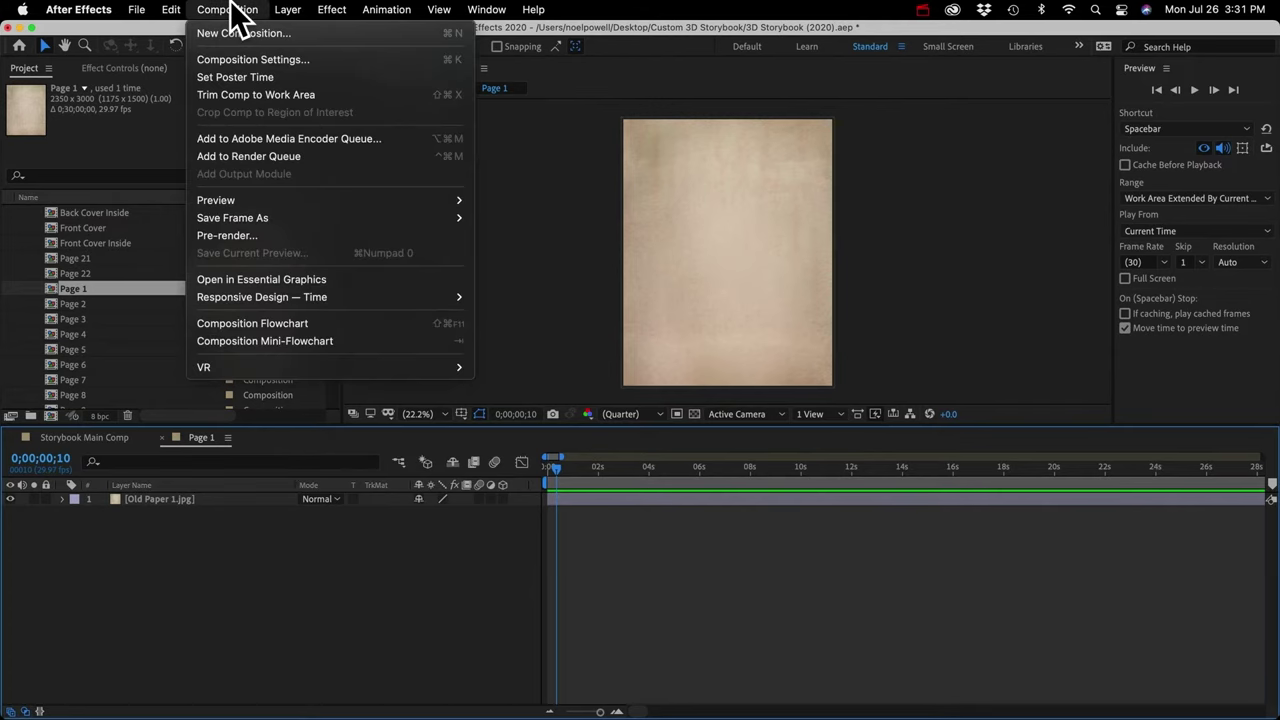
{"action": "left_click", "coordinate": [230, 59]}
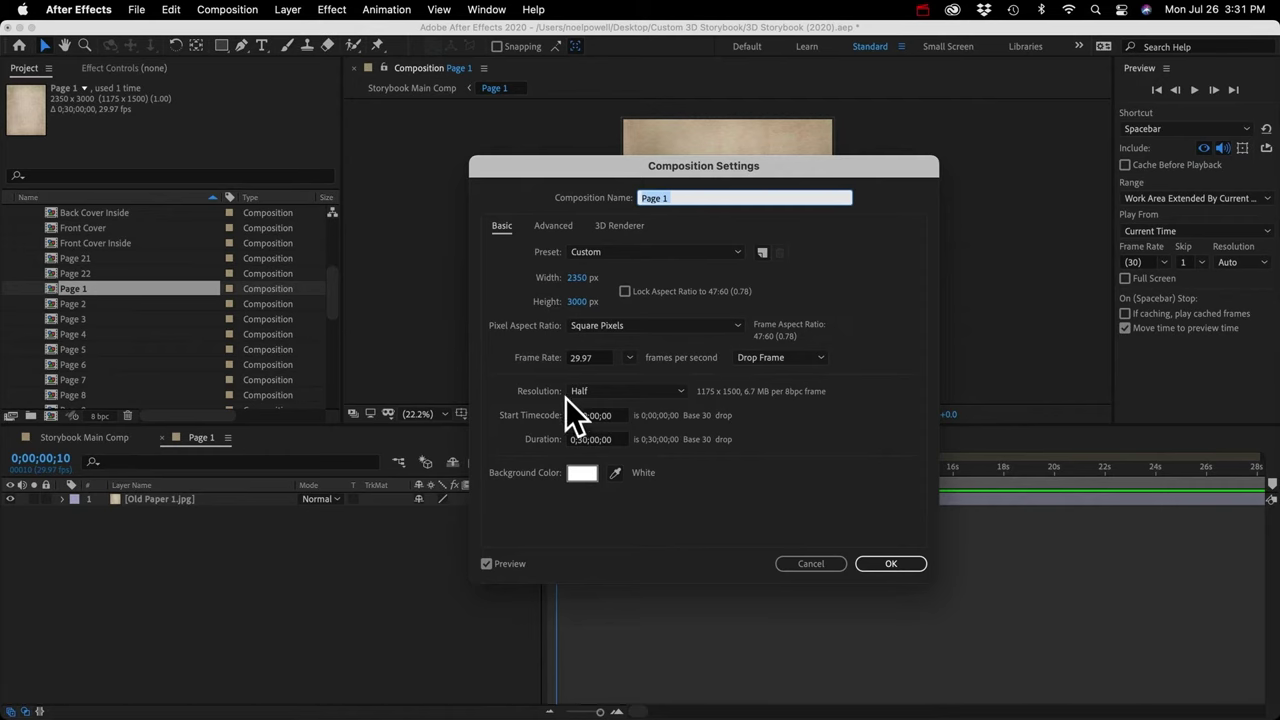
{"action": "left_click", "coordinate": [812, 564]}
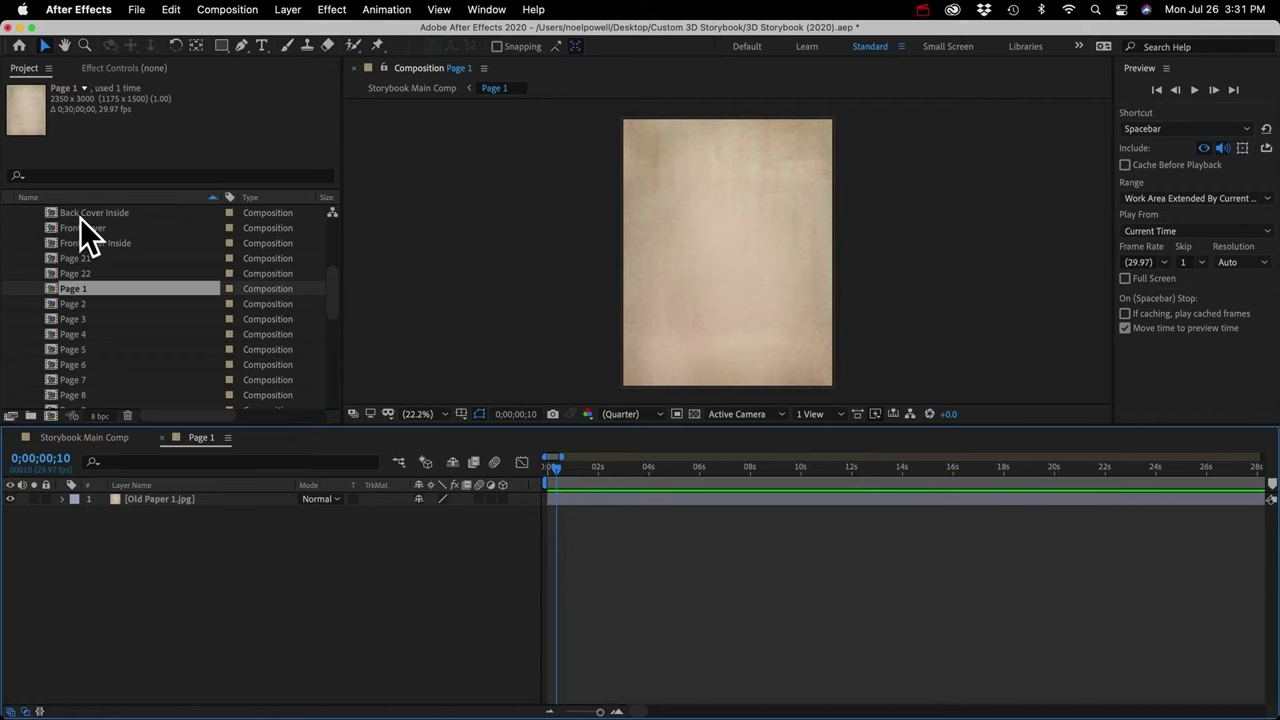
{"action": "left_click", "coordinate": [161, 436]}
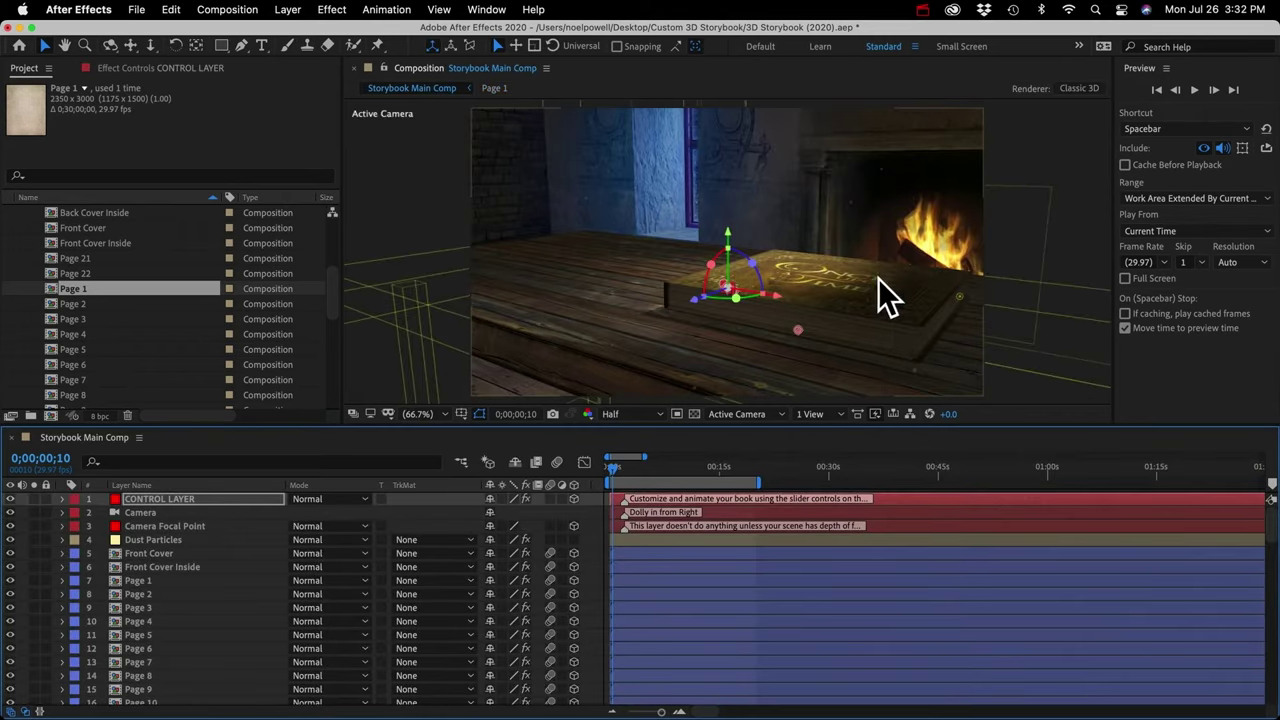
{"action": "left_click", "coordinate": [96, 214]}
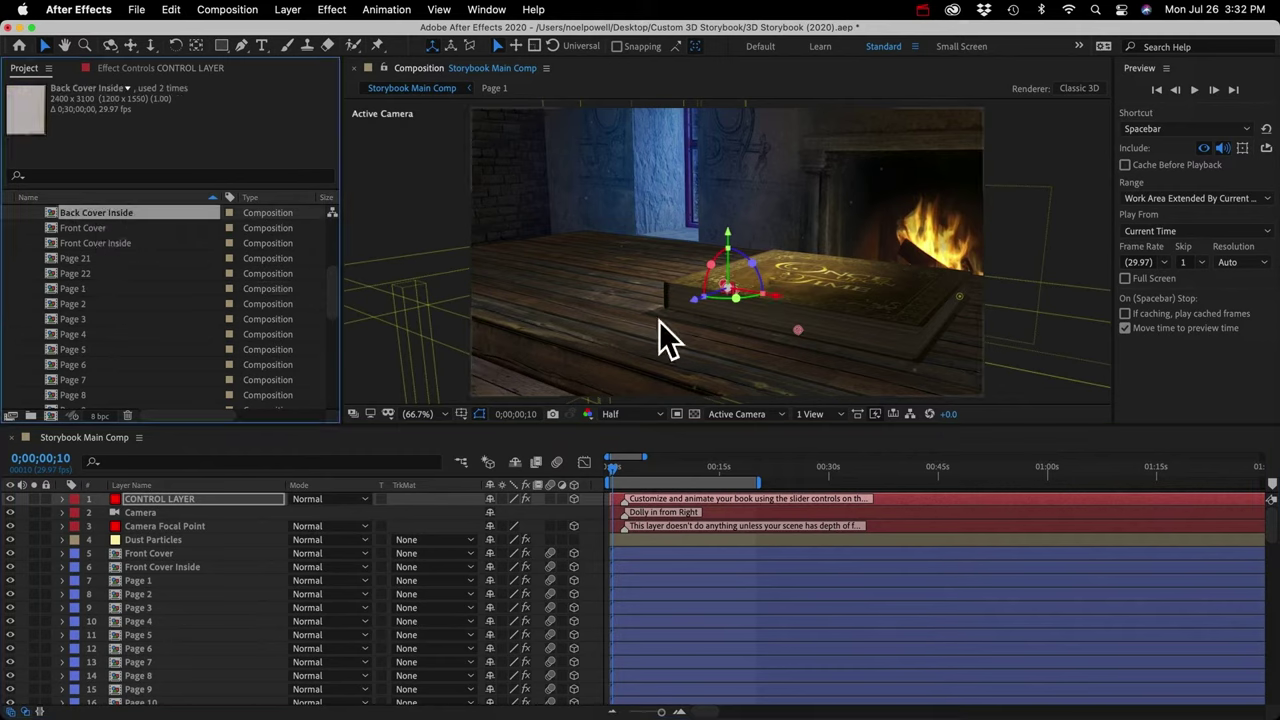
{"action": "scroll", "coordinate": [81, 273], "scroll_direction": "down", "scroll_amount": 2}
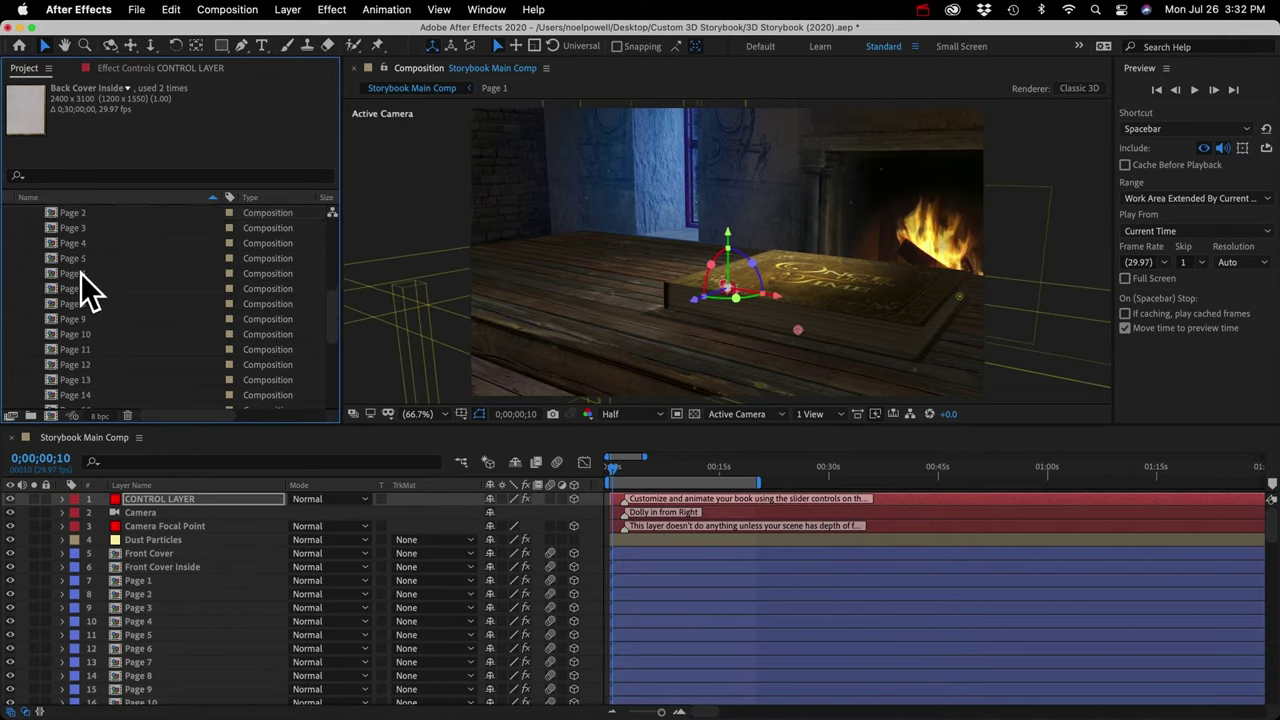
Disable Turn on Hardcover in the CONTROL LAYER's Page Placement Controls and go to 0;00;09;00, where the book is open
{"action": "left_click", "coordinate": [175, 497]}
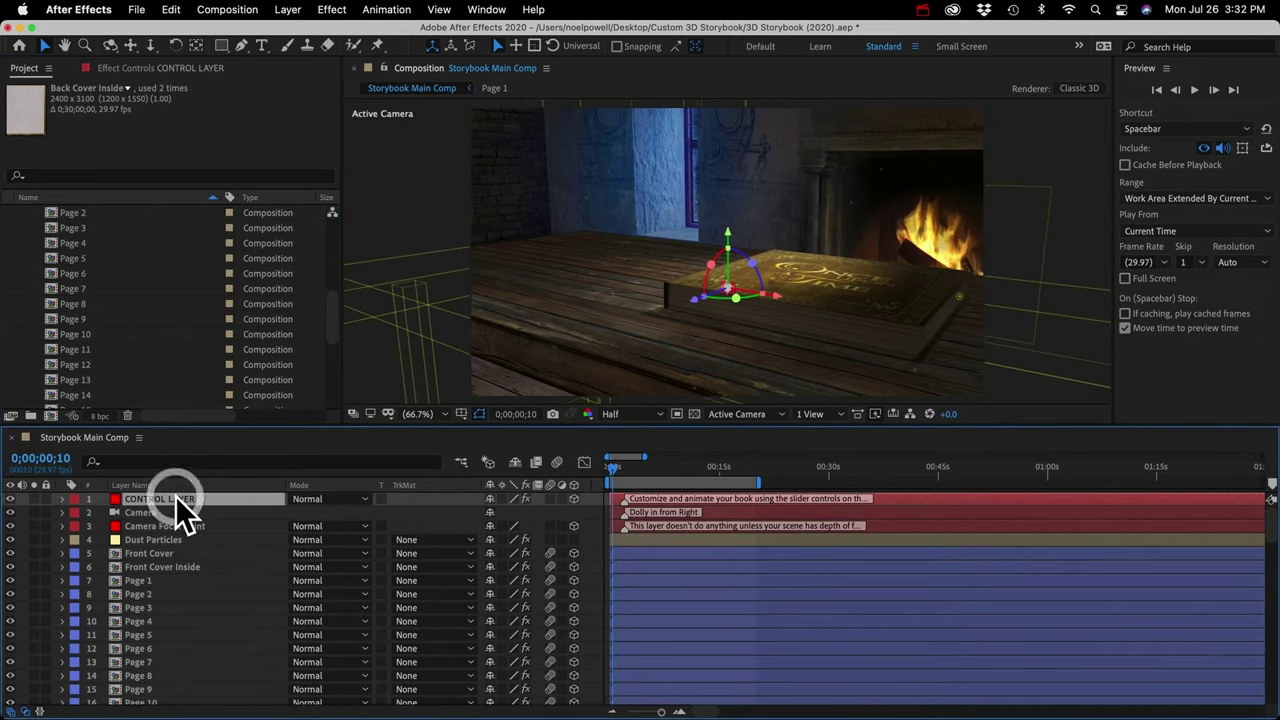
{"action": "left_click", "coordinate": [154, 64]}
{"action": "scroll", "coordinate": [109, 301], "scroll_direction": "down", "scroll_amount": 6}
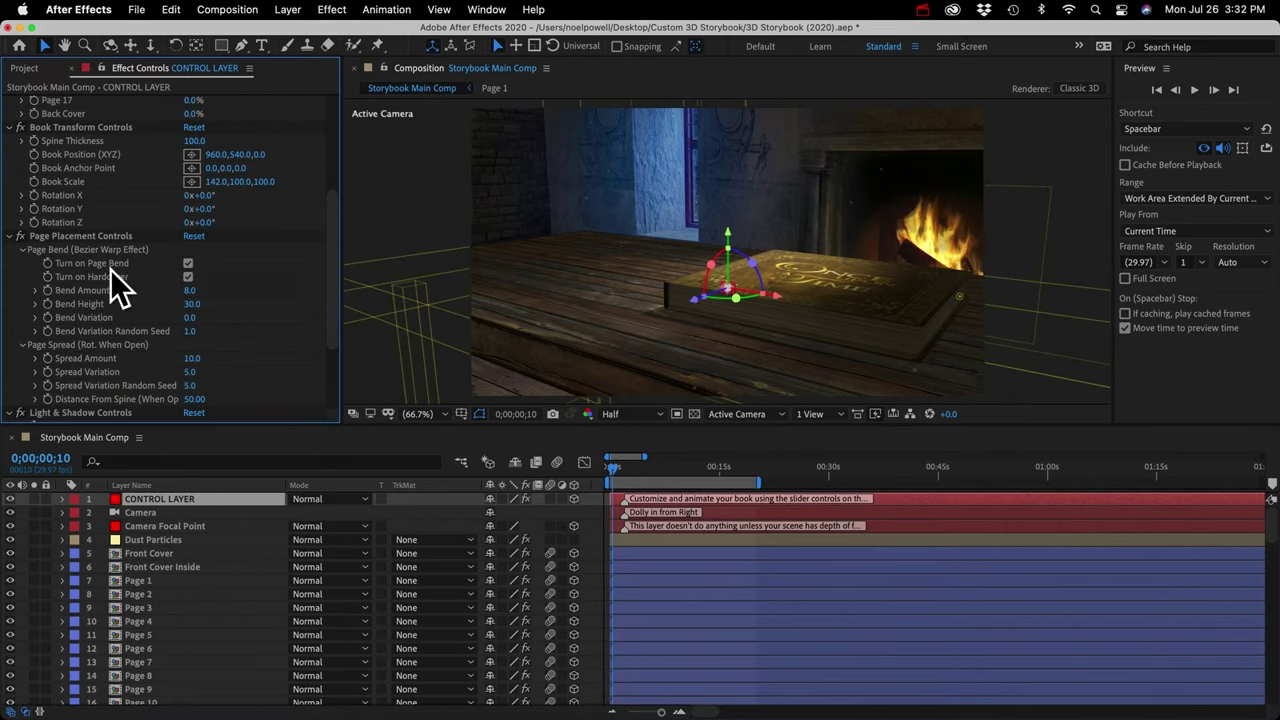
{"action": "left_click", "coordinate": [93, 276]}
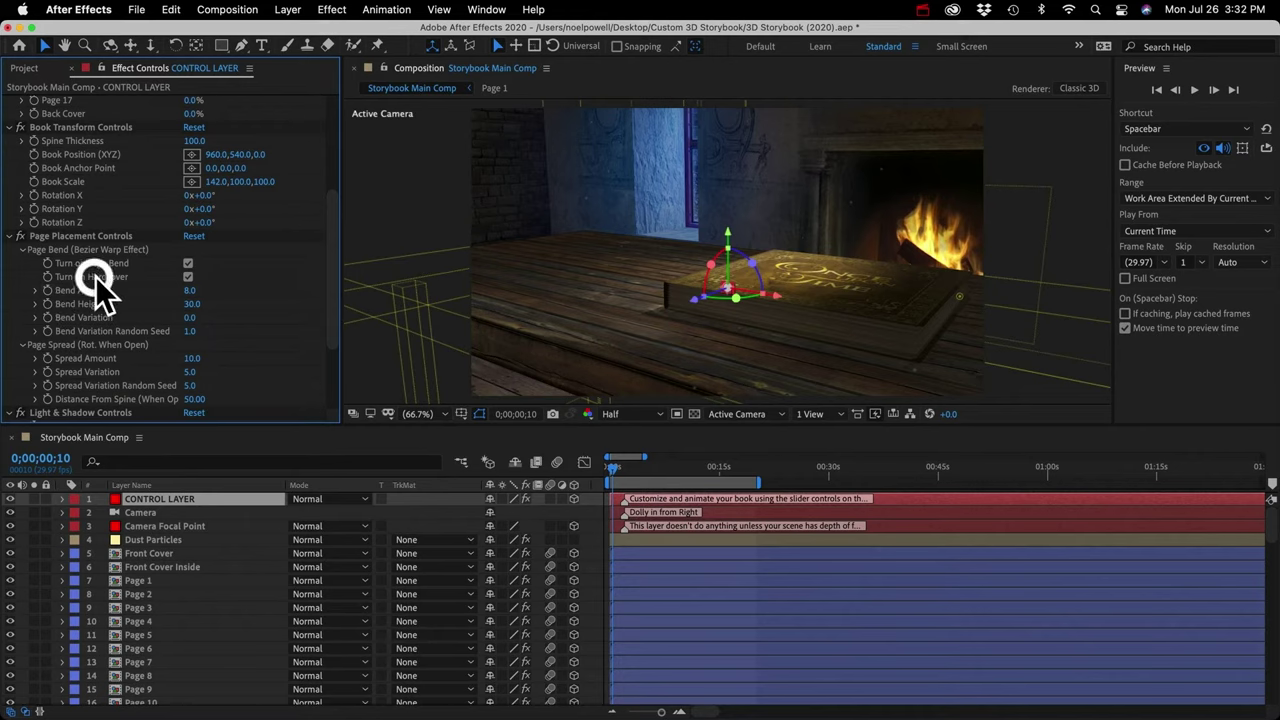
{"action": "left_click", "coordinate": [188, 277]}
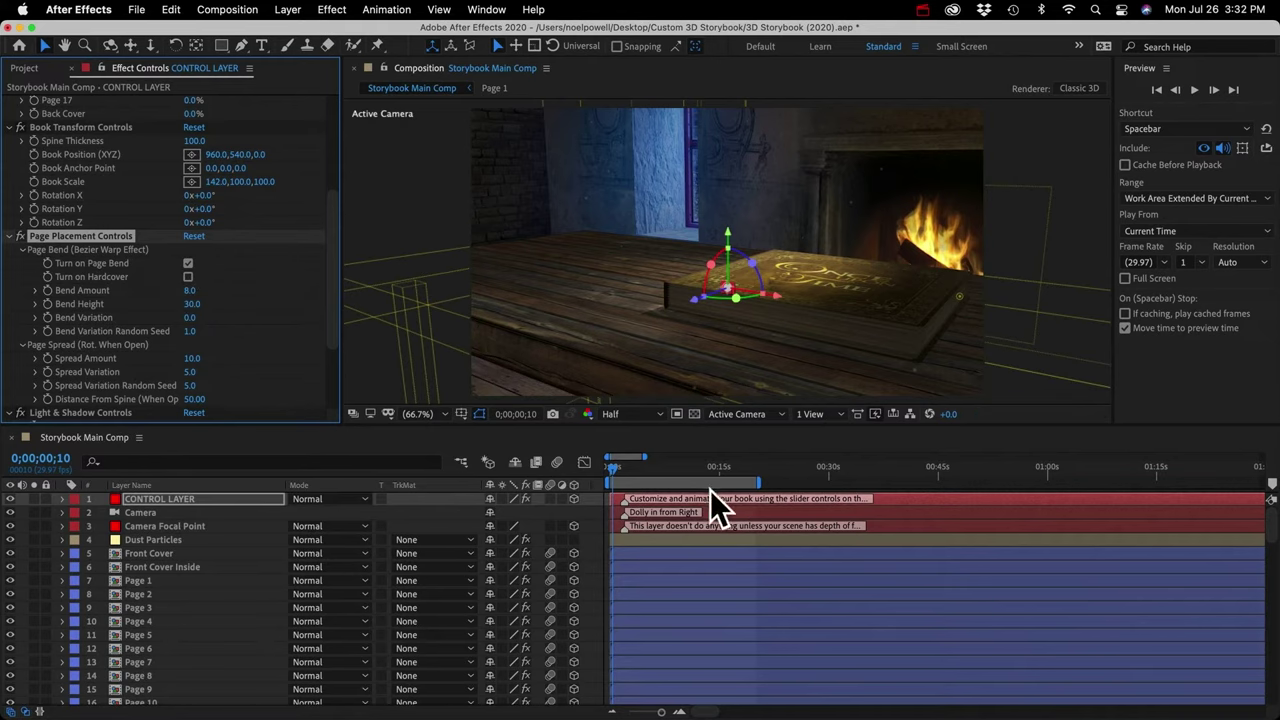
{"action": "left_click_drag", "start_coordinate": [616, 468], "coordinate": [675, 468]}
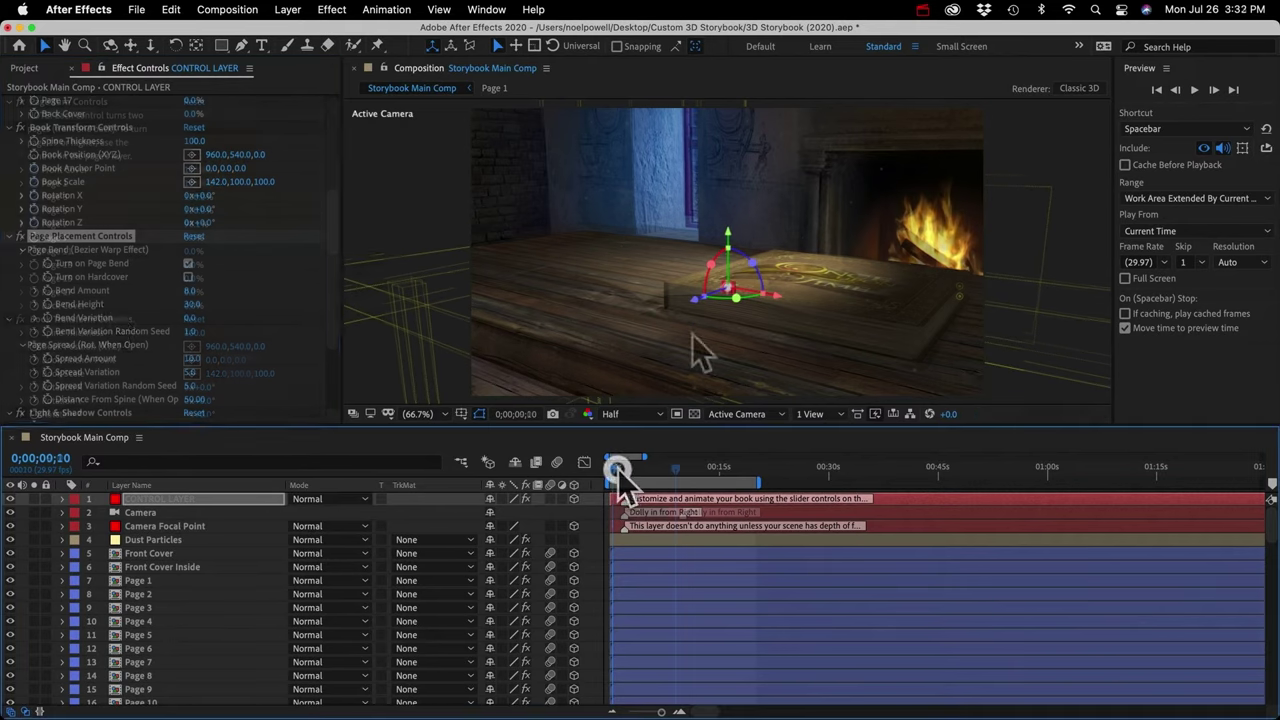
Try larger Spread Amount values, including 30, in the Page Placement Controls and set the amount back to 10
{"action": "scroll", "coordinate": [77, 320], "scroll_direction": "up", "scroll_amount": 5}
{"action": "scroll", "coordinate": [71, 320], "scroll_direction": "down", "scroll_amount": 6}
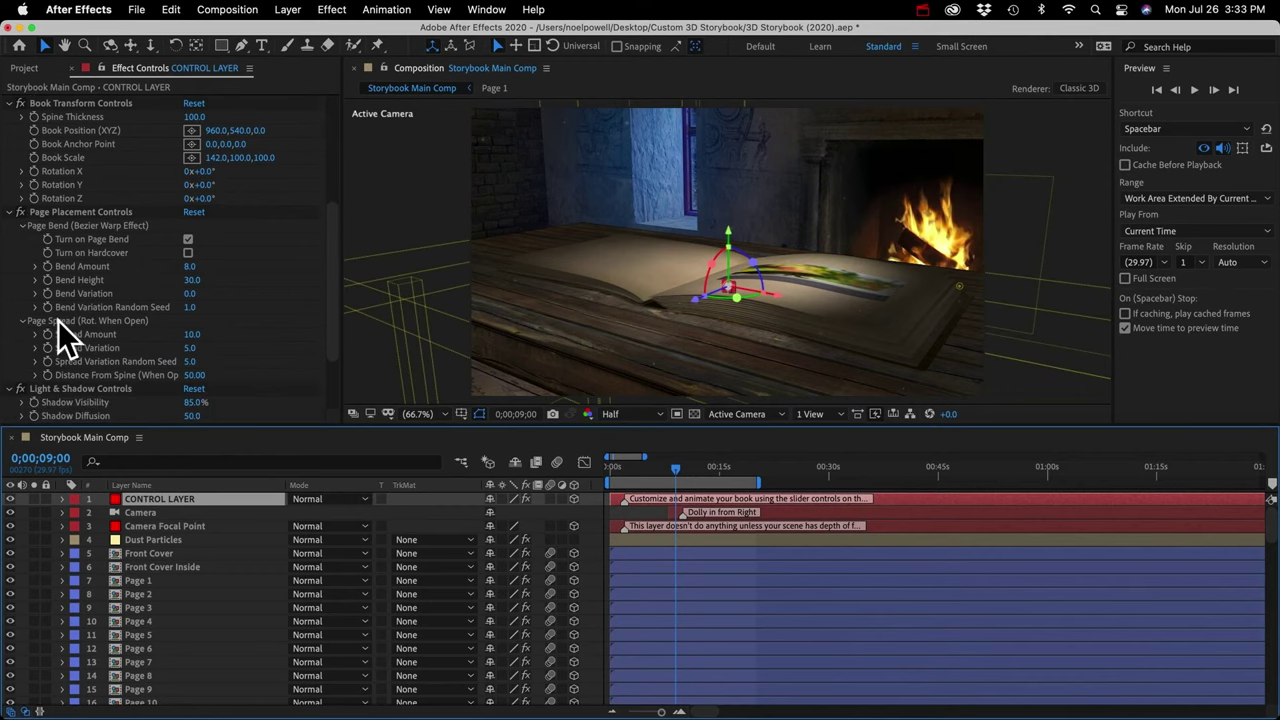
{"action": "left_click", "coordinate": [66, 322]}
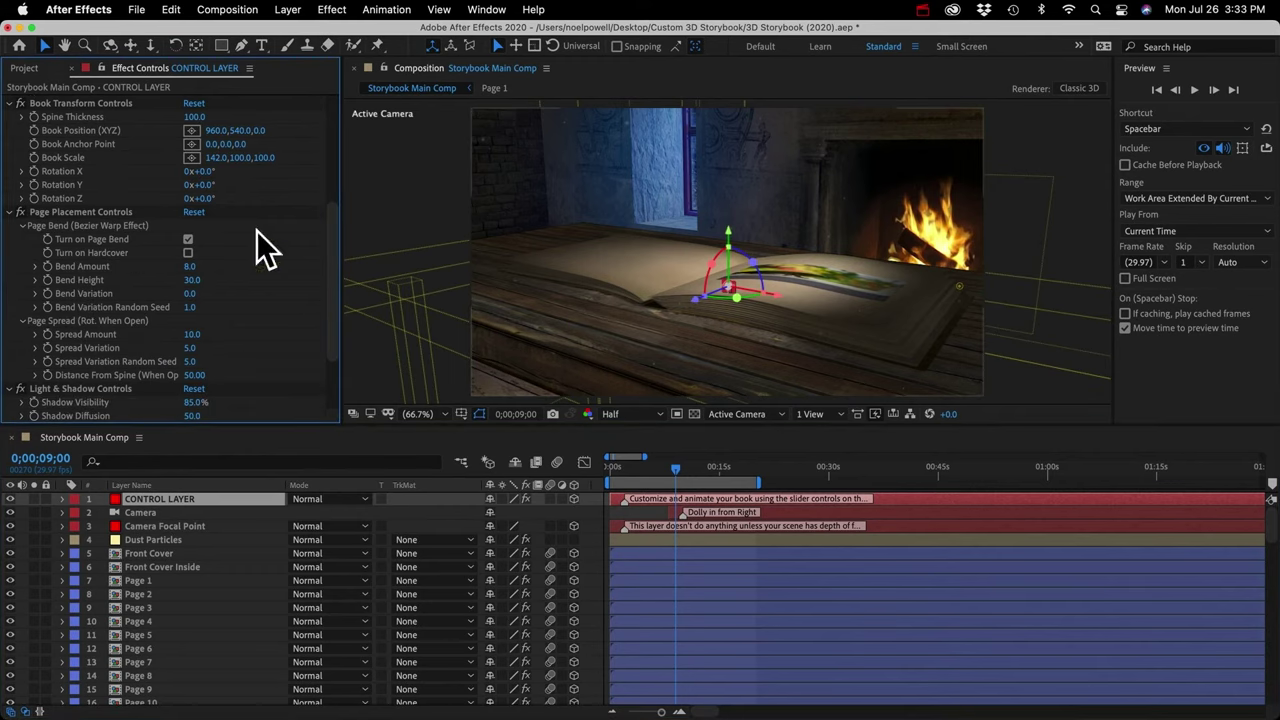
{"action": "left_click", "coordinate": [194, 335]}
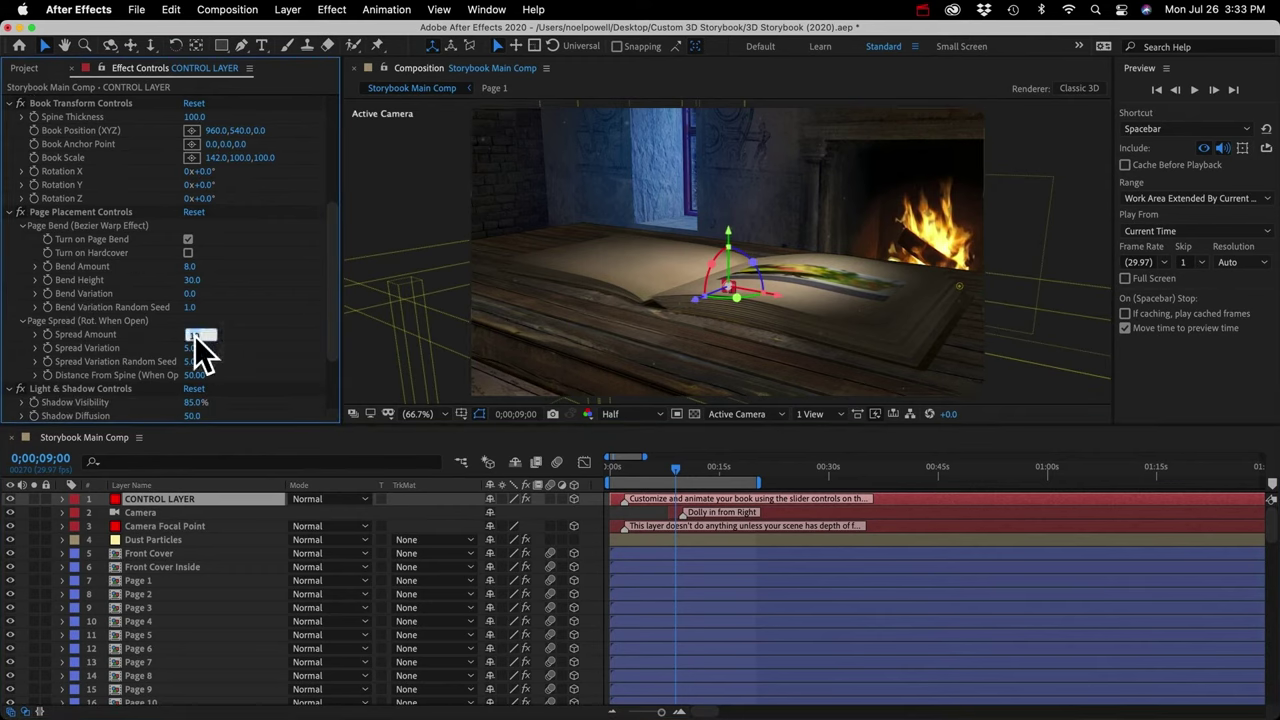
{"action": "key", "text": "shift+Up"}
{"action": "key", "text": "shift+Up"}
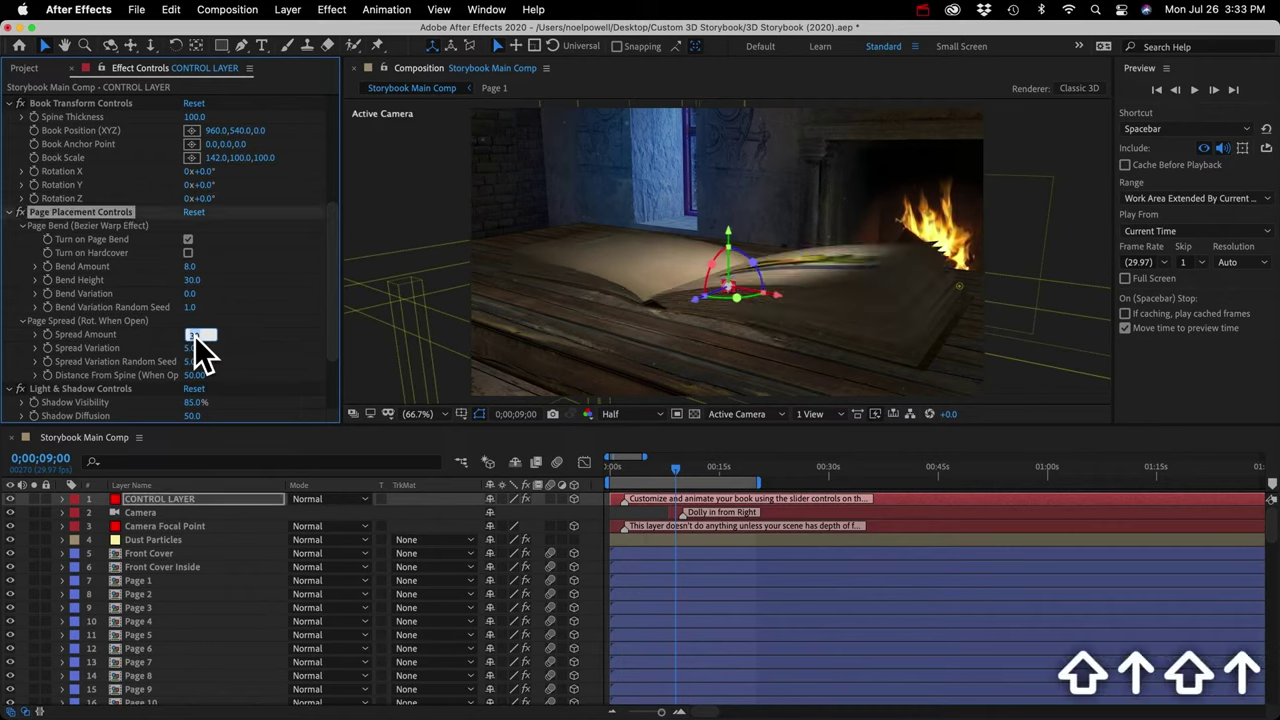
{"action": "key", "text": "shift+Up"}
{"action": "key", "text": "shift+Up"}
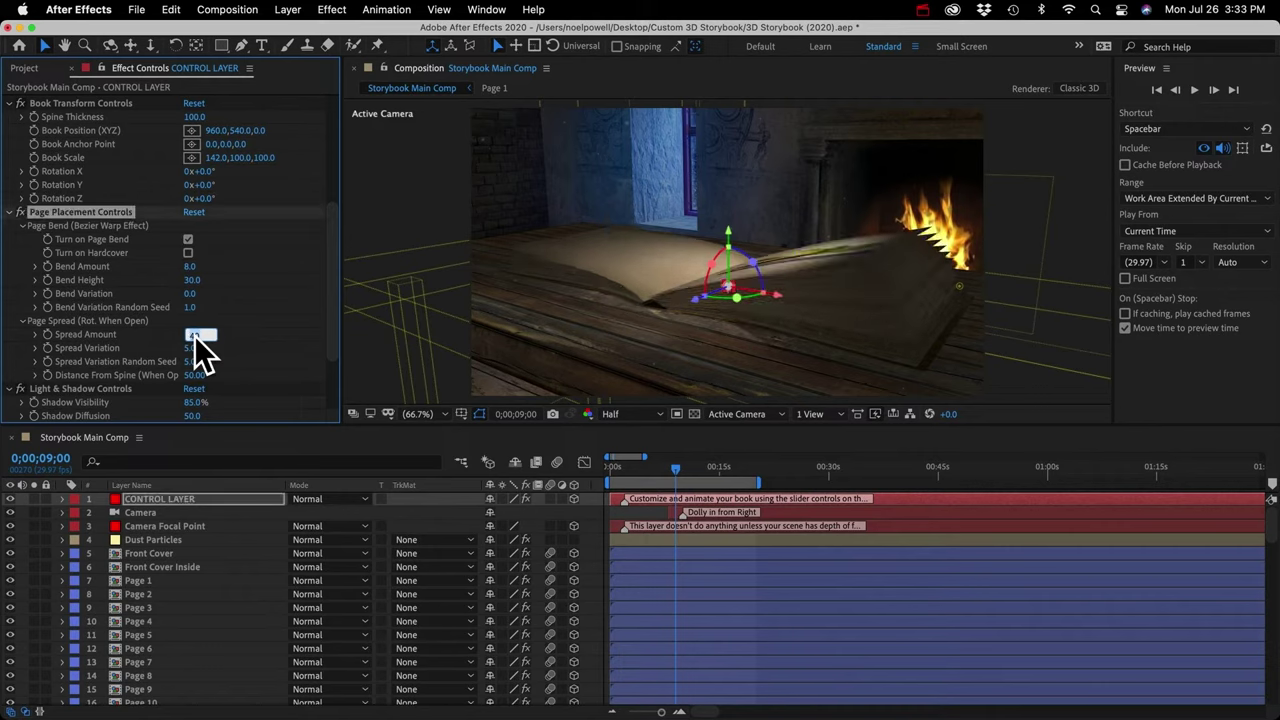
{"action": "type", "text": "10"}
{"action": "key", "text": "Return"}
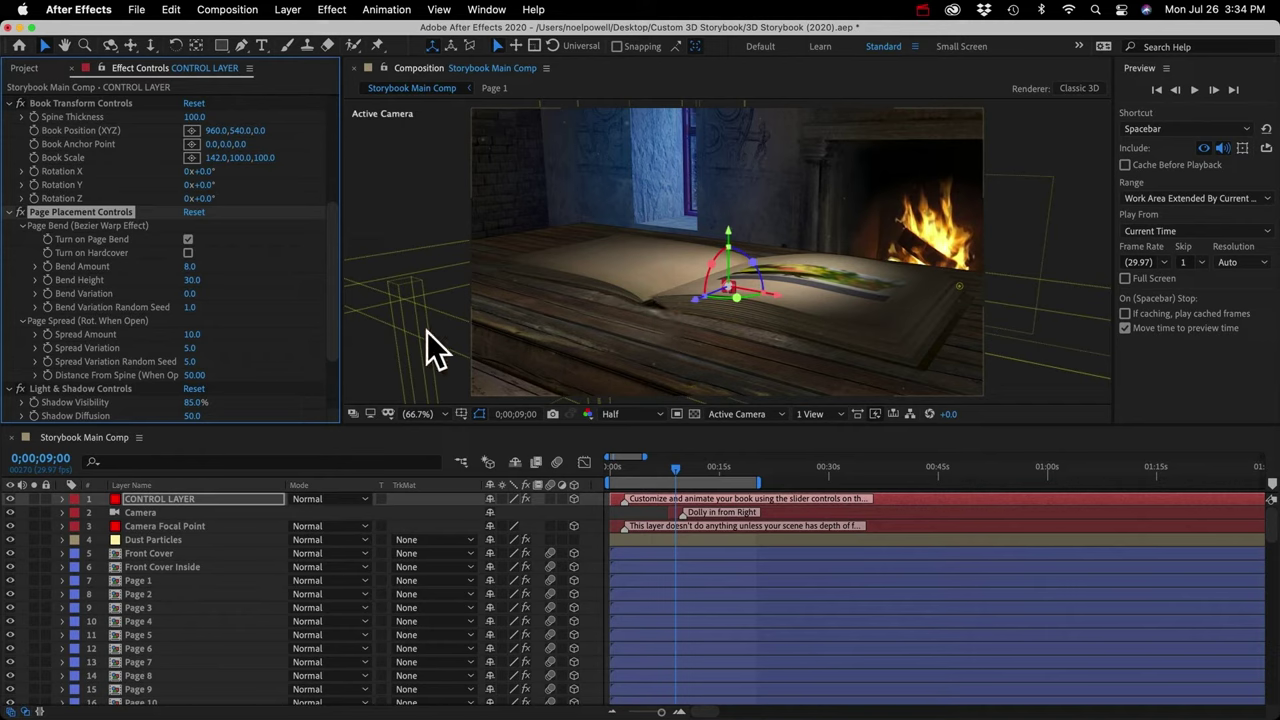
Try a Distance From Spine (When Open) of 20 in the Page Spread settings and undo the change
{"action": "left_click", "coordinate": [194, 375]}
{"action": "type", "text": "2"}
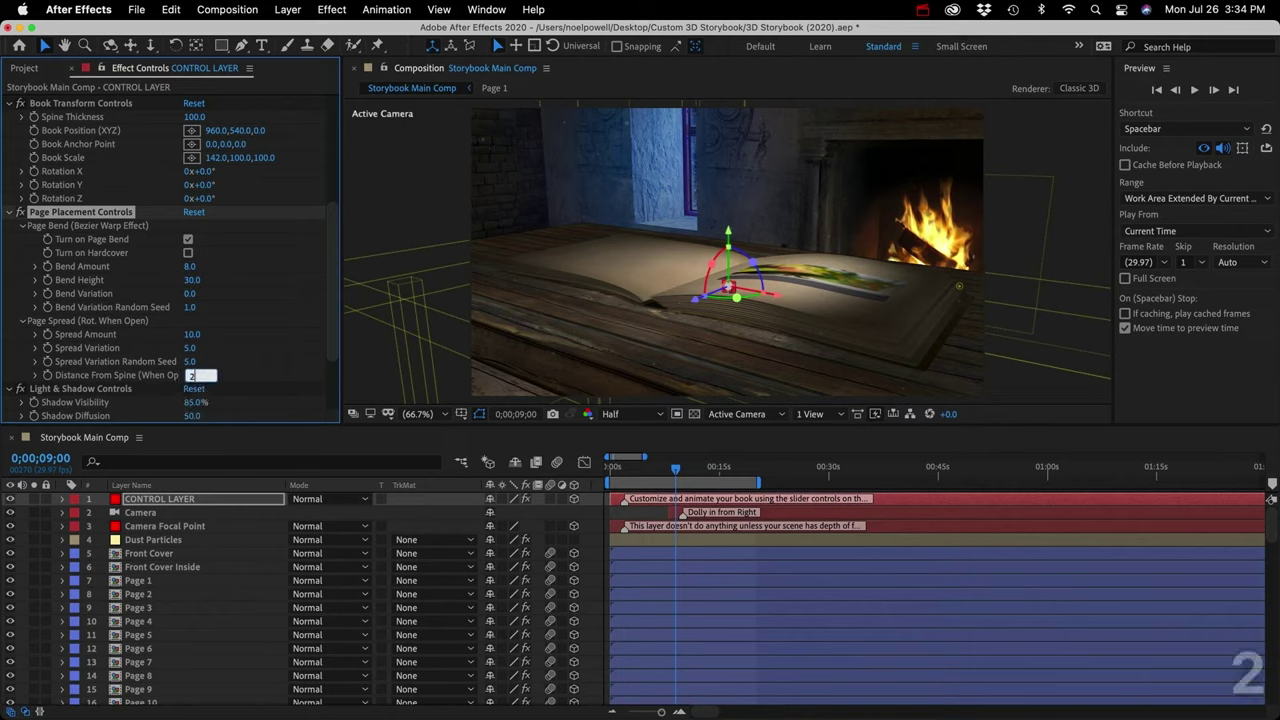
{"action": "type", "text": "0"}
{"action": "key", "text": "Return"}
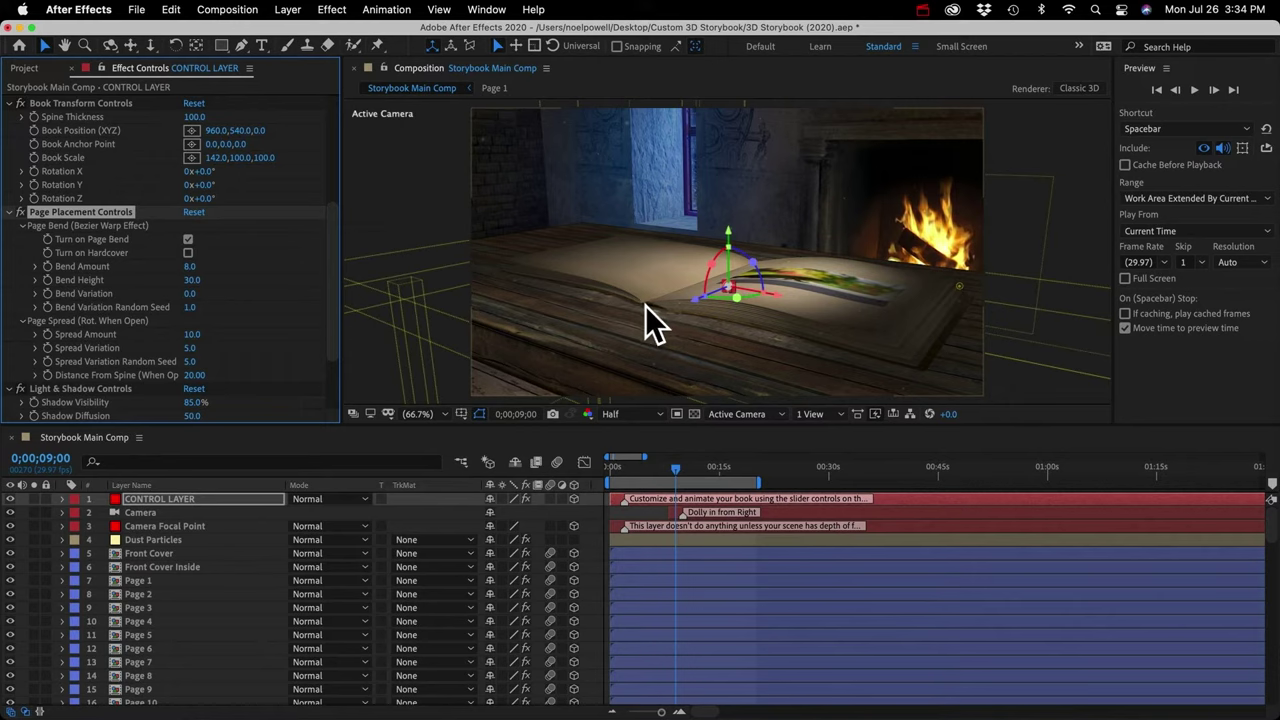
{"action": "key", "text": "super+z"}
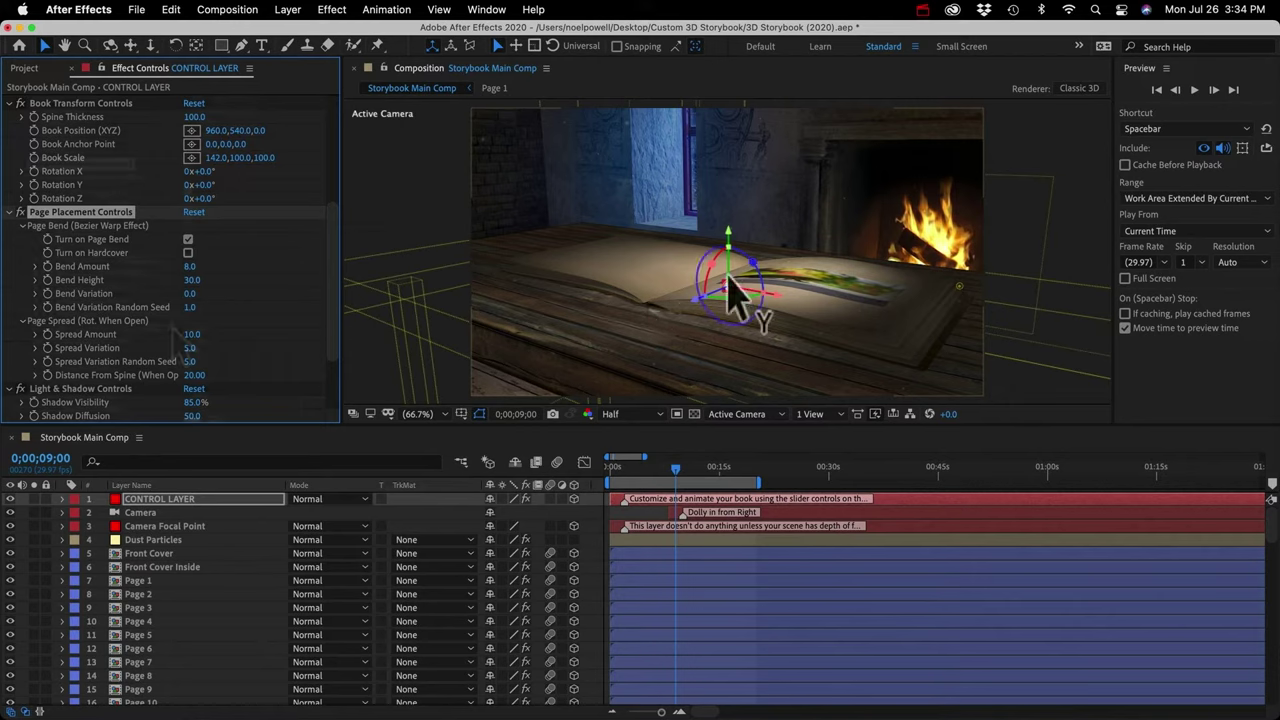
{"action": "scroll", "coordinate": [145, 307], "scroll_direction": "down", "scroll_amount": 2}
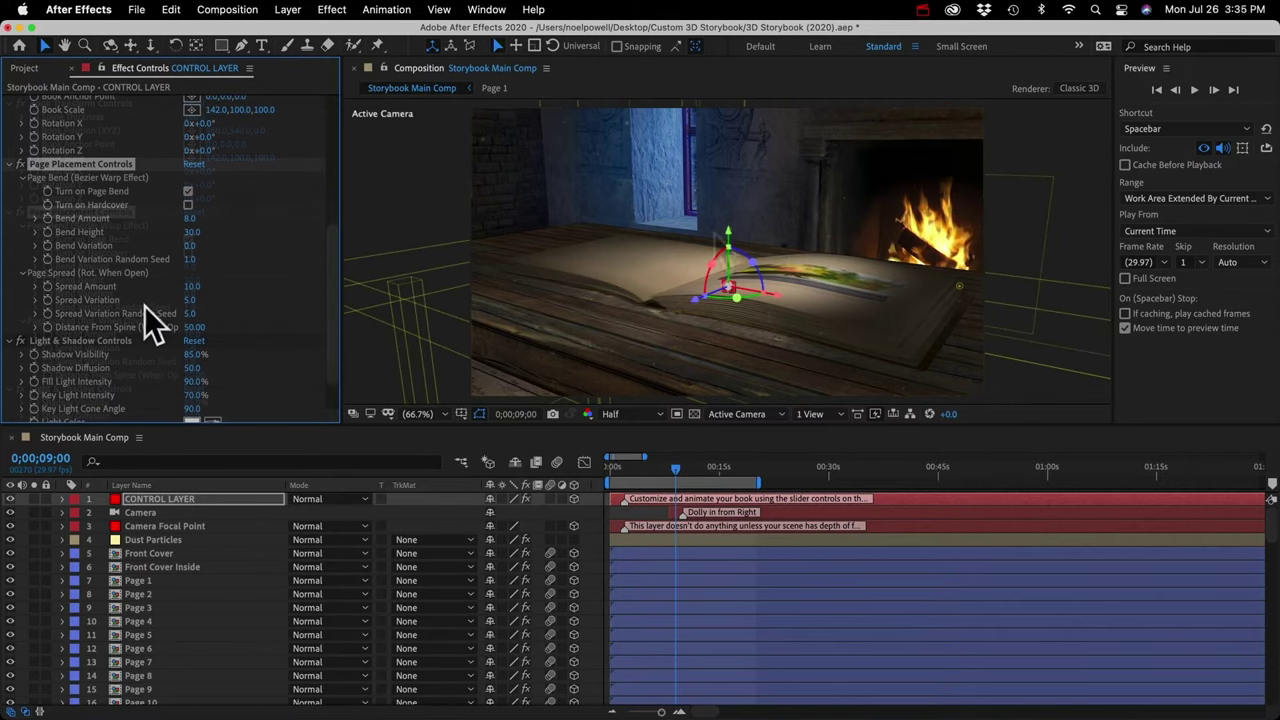
Switch the composition to the Front view and scrub the time to inspect how the pages fan out from the spine
{"action": "left_click", "coordinate": [751, 413]}
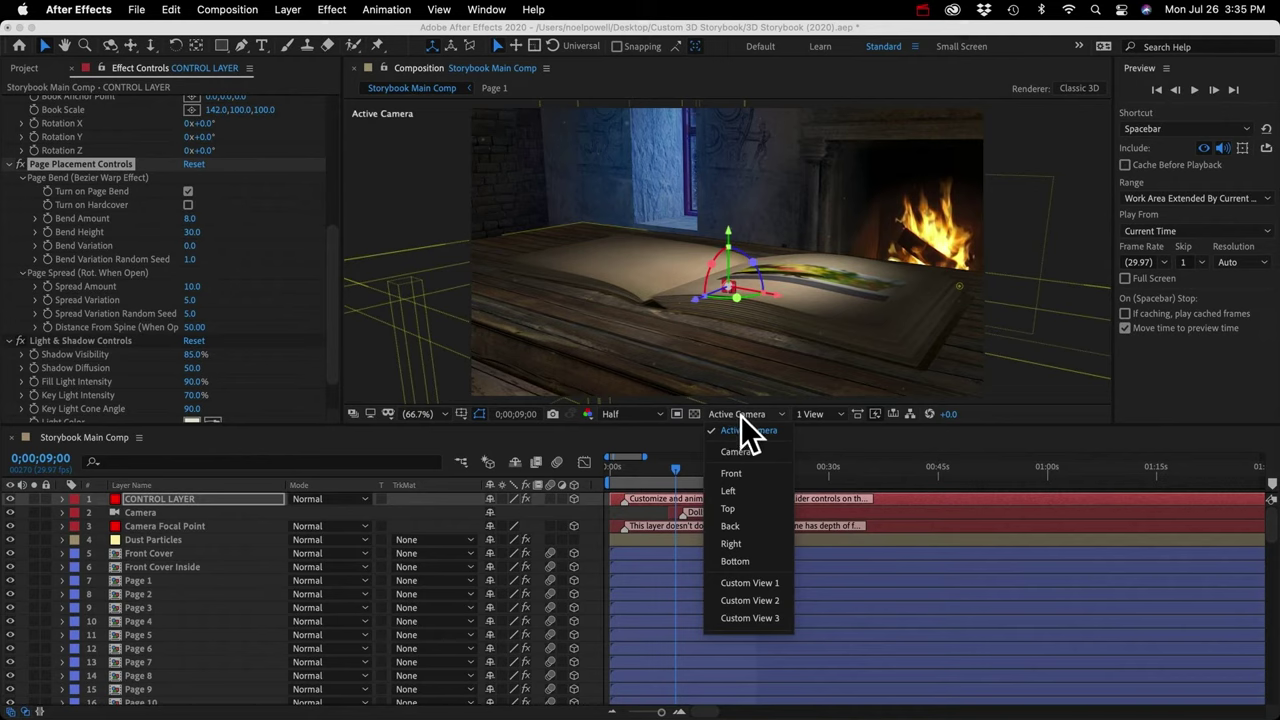
{"action": "left_click", "coordinate": [743, 477]}
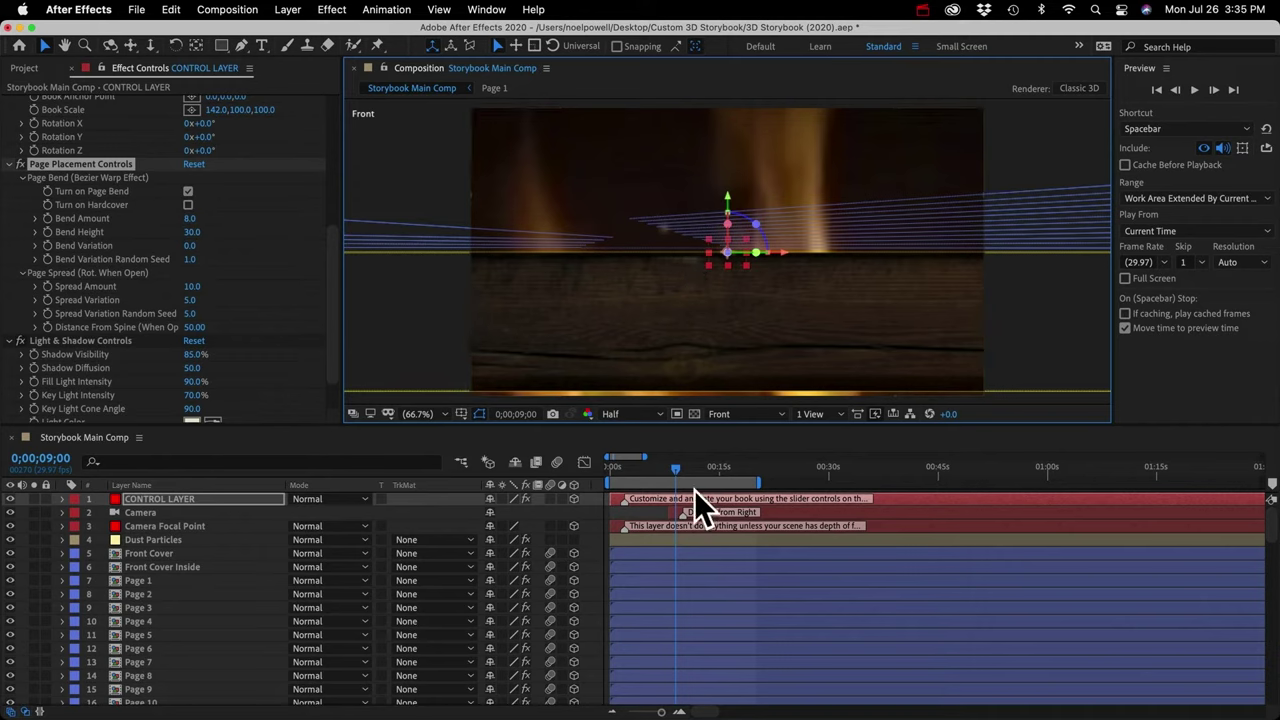
{"action": "left_click", "coordinate": [669, 468]}
{"action": "mouse_move", "coordinate": [669, 468]}
{"action": "left_mouse_down"}
{"action": "mouse_move", "coordinate": [622, 478]}
{"action": "mouse_move", "coordinate": [659, 480]}
{"action": "left_mouse_up"}
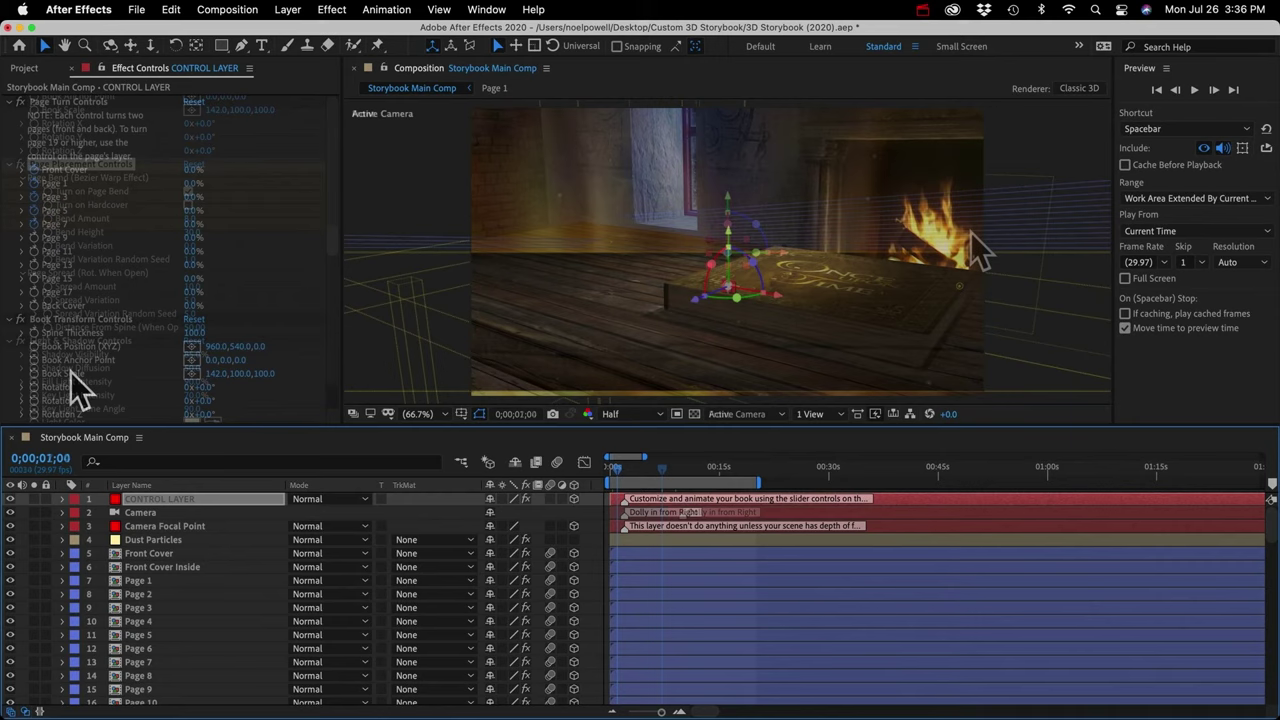
Examine the CONTROL LAYER's Light & Shadow Controls and the Light - Key, Light - Fill and Light - Fire layers
{"action": "scroll", "coordinate": [71, 380], "scroll_direction": "down", "scroll_amount": 3}
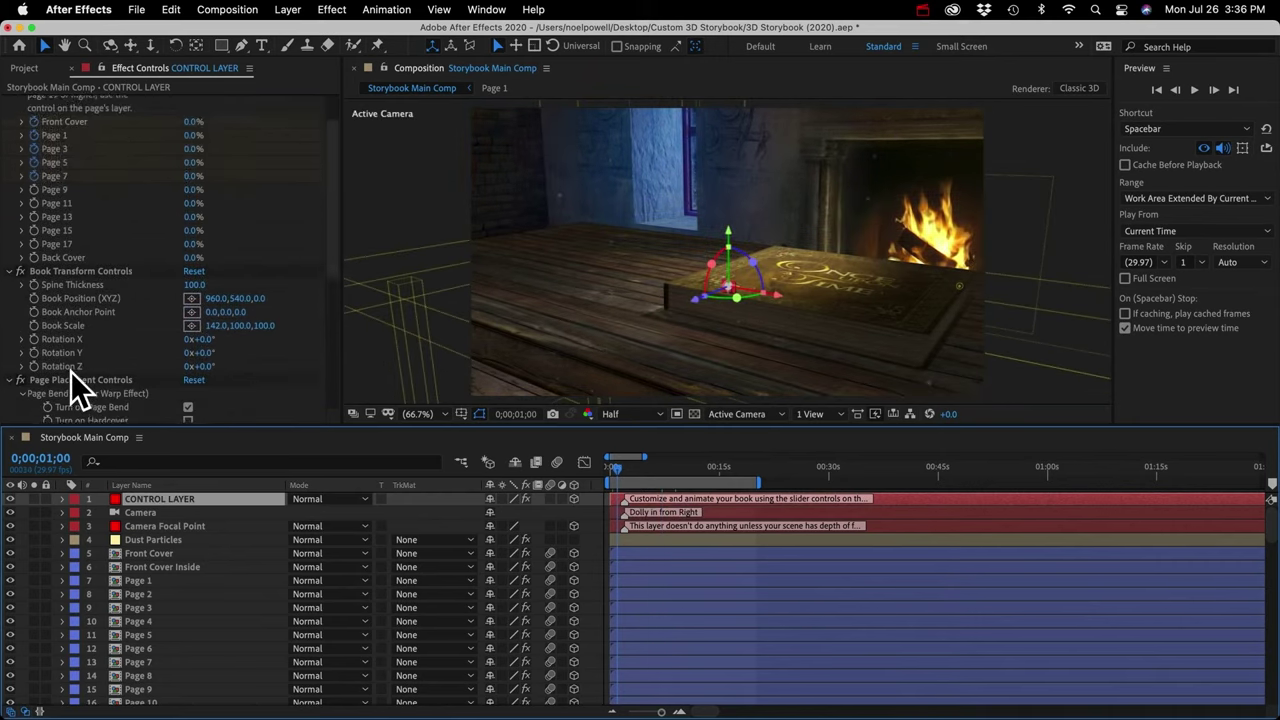
{"action": "scroll", "coordinate": [71, 371], "scroll_direction": "down", "scroll_amount": 1}
{"action": "left_click", "coordinate": [80, 292]}
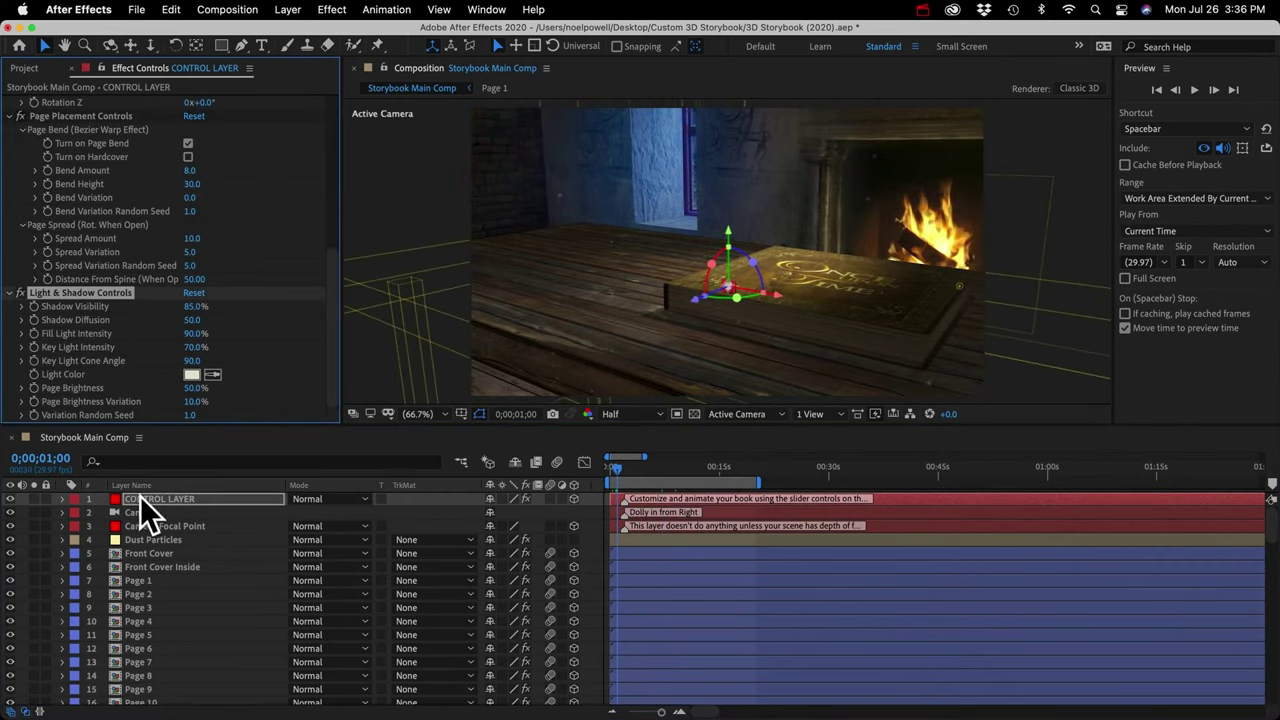
{"action": "scroll", "coordinate": [160, 608], "scroll_direction": "down", "scroll_amount": 10}
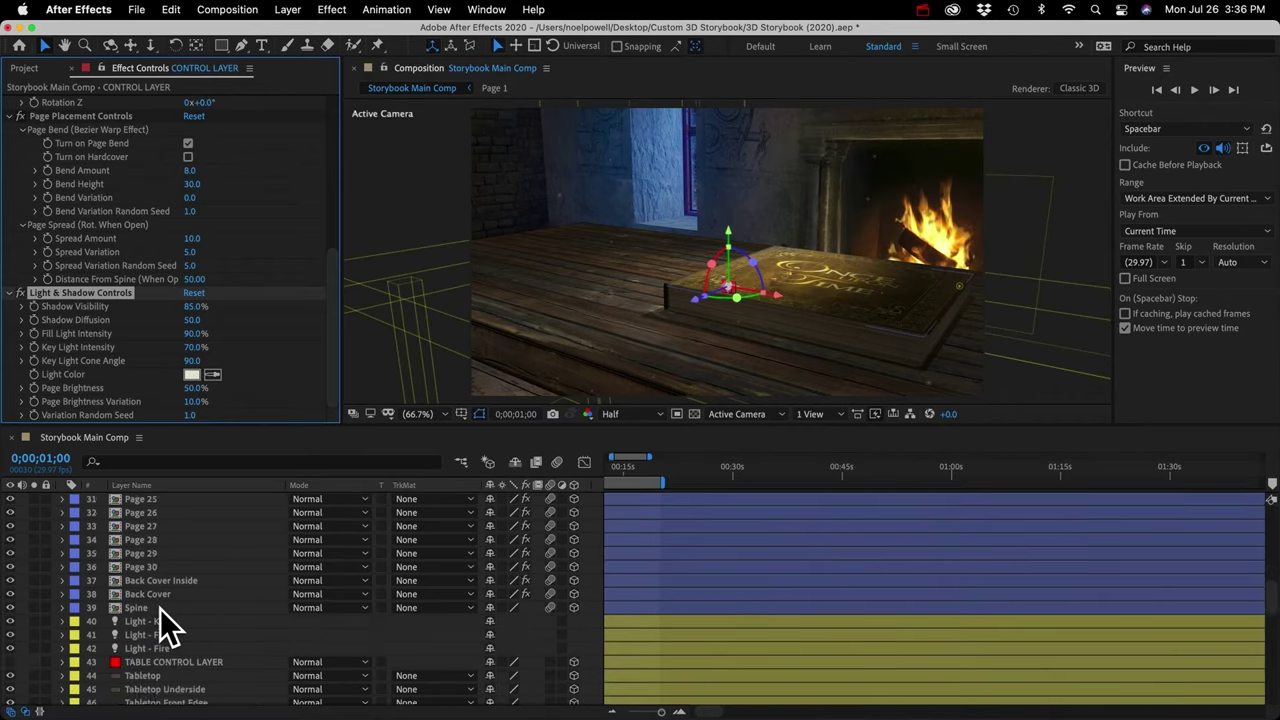
{"action": "scroll", "coordinate": [160, 608], "scroll_direction": "down", "scroll_amount": 3}
{"action": "left_click", "coordinate": [142, 514]}
{"action": "left_click", "coordinate": [143, 541], "text": "shift"}
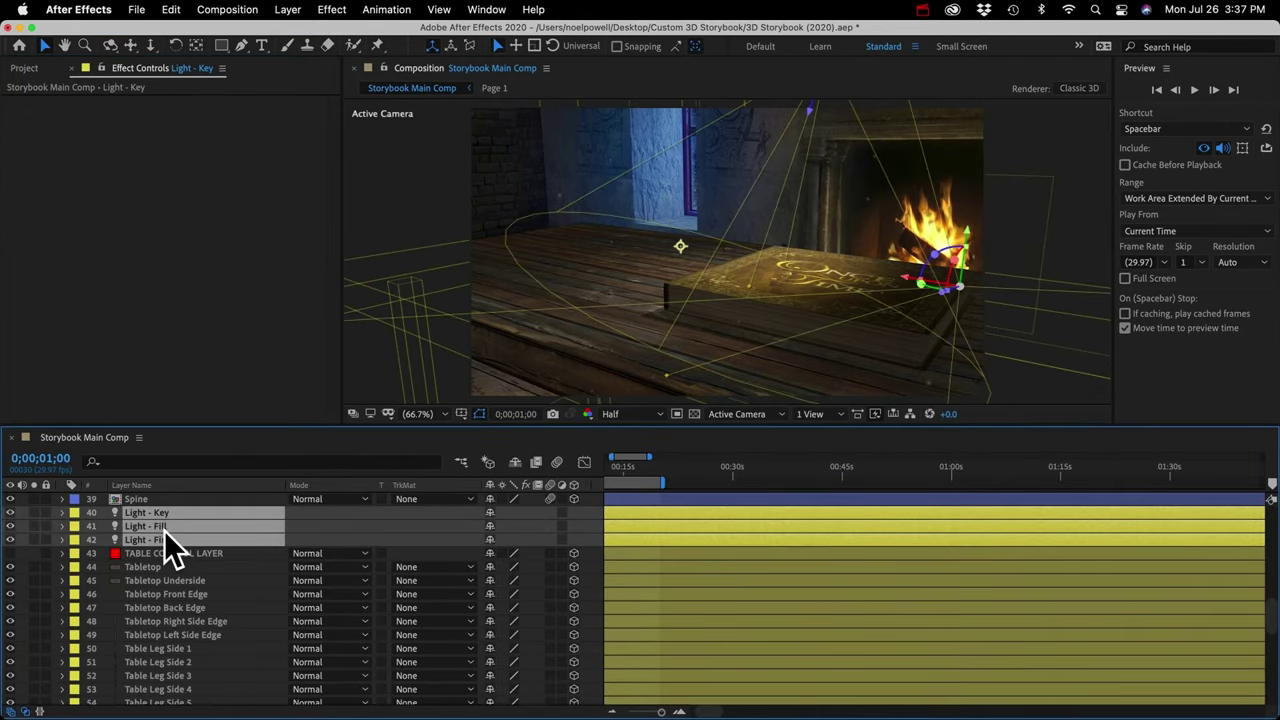
{"action": "scroll", "coordinate": [164, 530], "scroll_direction": "up", "scroll_amount": 13}
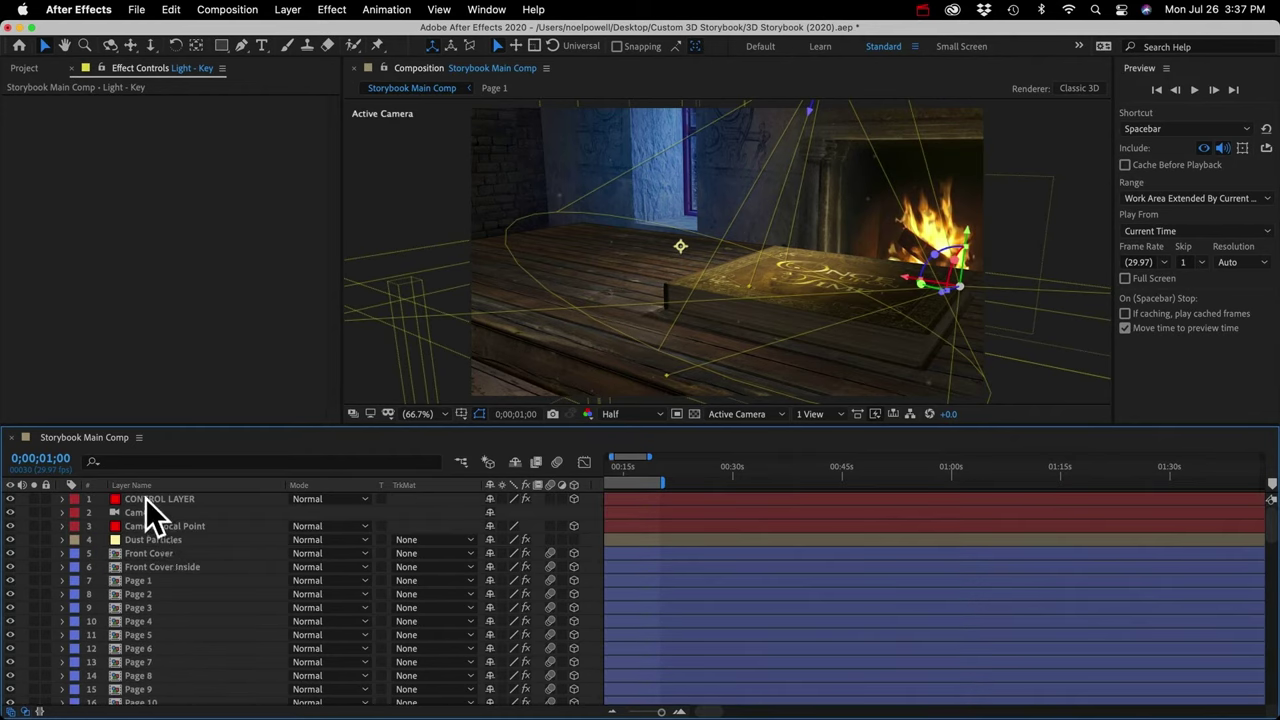
{"action": "left_click", "coordinate": [145, 498]}
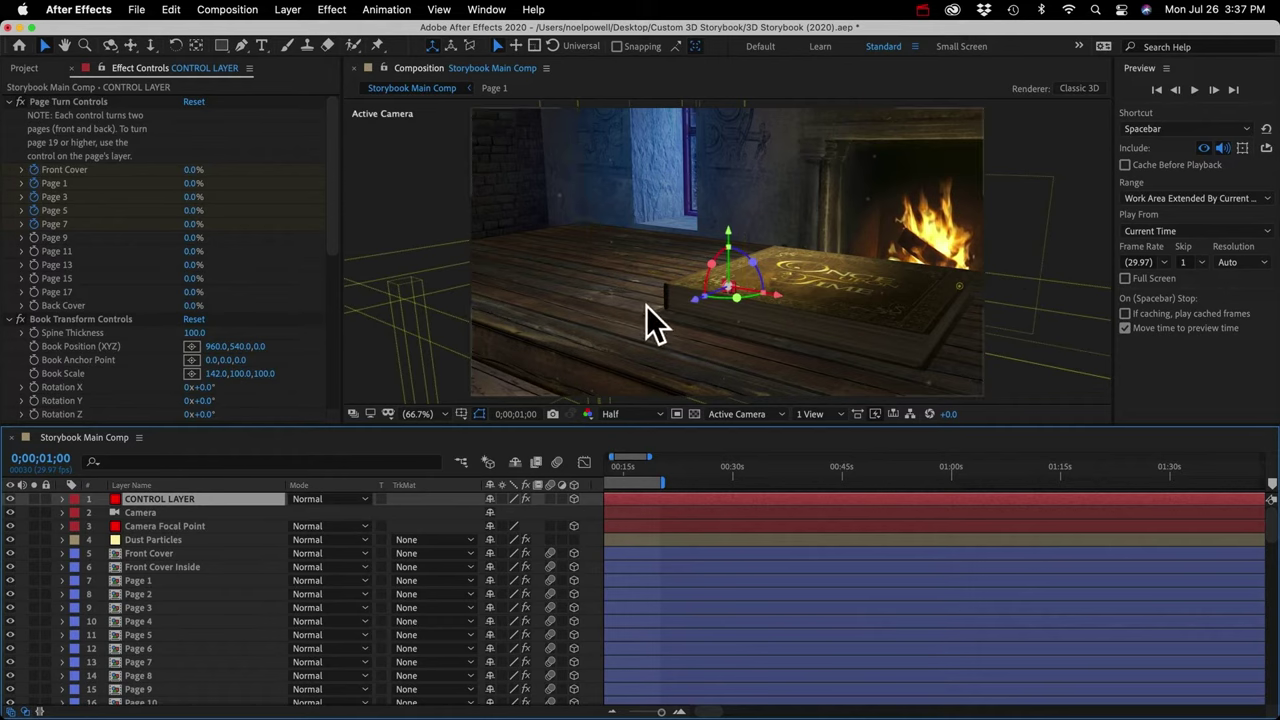
Reveal the Tabletop layer's Material Options and adjust its Ambient value
{"action": "left_click", "coordinate": [138, 621]}
{"action": "scroll", "coordinate": [158, 597], "scroll_direction": "down", "scroll_amount": 10}
{"action": "scroll", "coordinate": [147, 549], "scroll_direction": "up", "scroll_amount": 1}
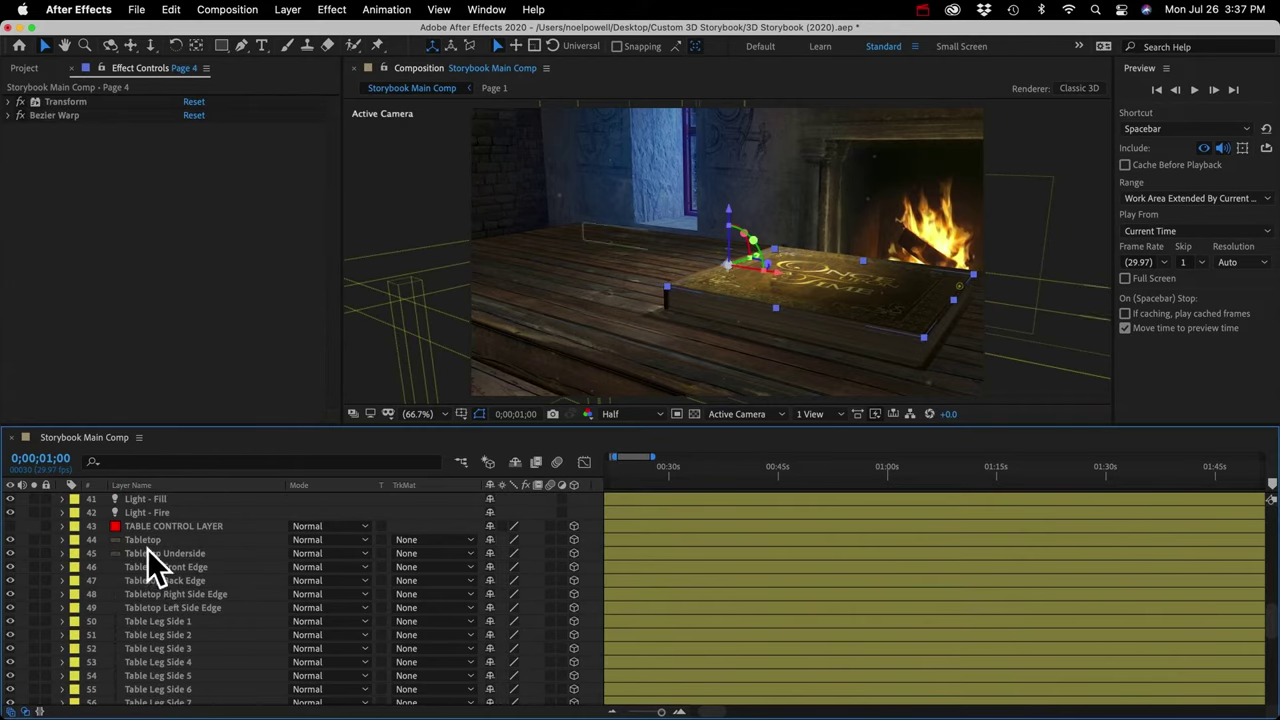
{"action": "left_click", "coordinate": [140, 540]}
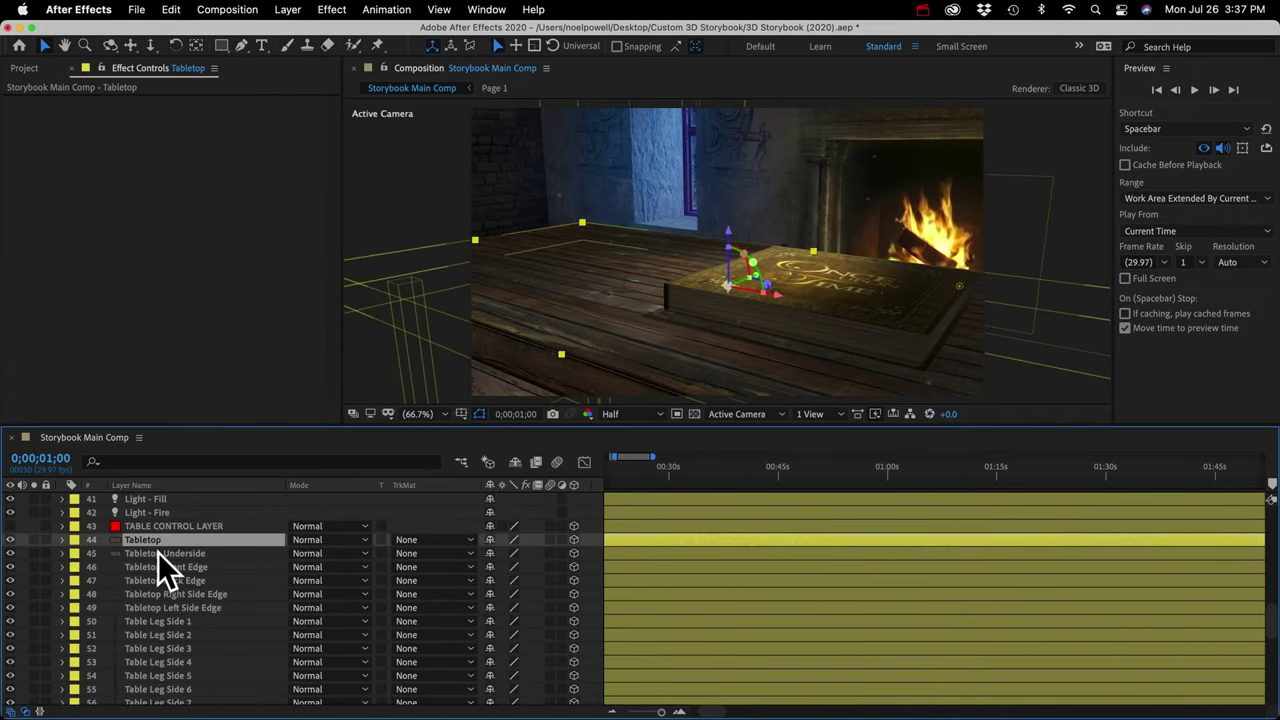
{"action": "key", "text": "a"}
{"action": "key", "text": "a"}
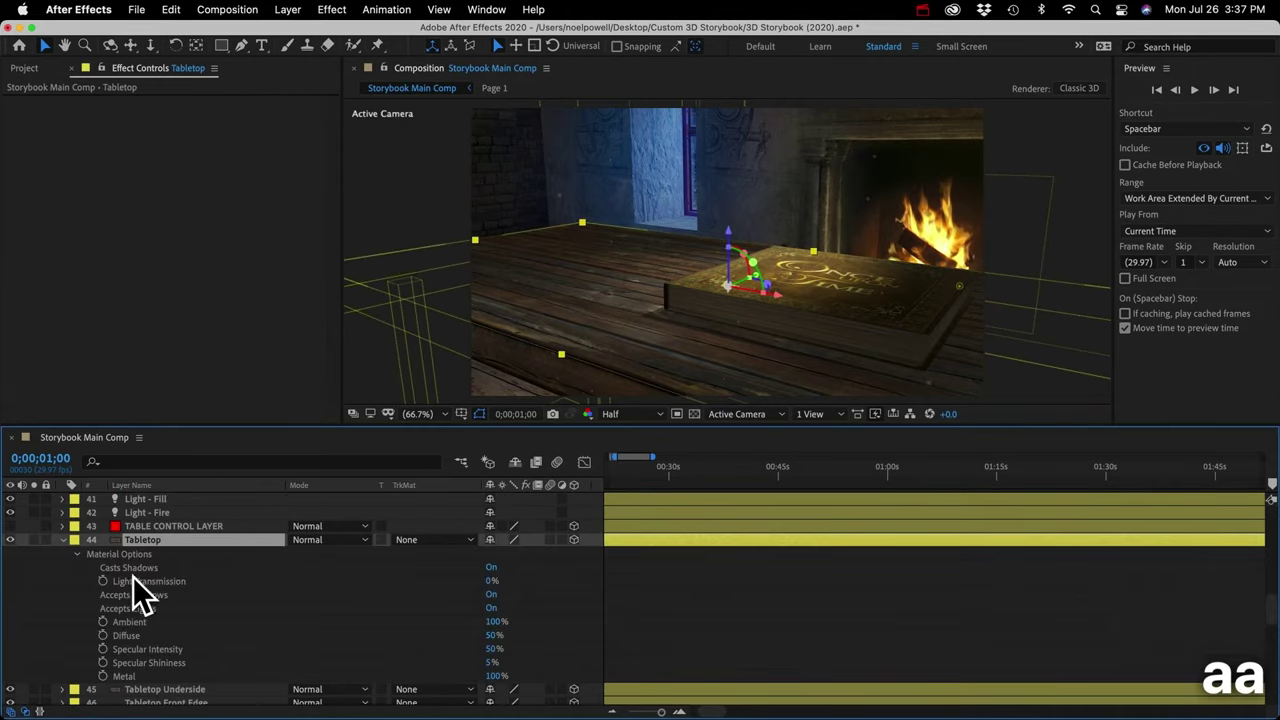
{"action": "mouse_move", "coordinate": [495, 622]}
{"action": "left_mouse_down"}
{"action": "mouse_move", "coordinate": [520, 617]}
{"action": "mouse_move", "coordinate": [491, 624]}
{"action": "left_mouse_up"}
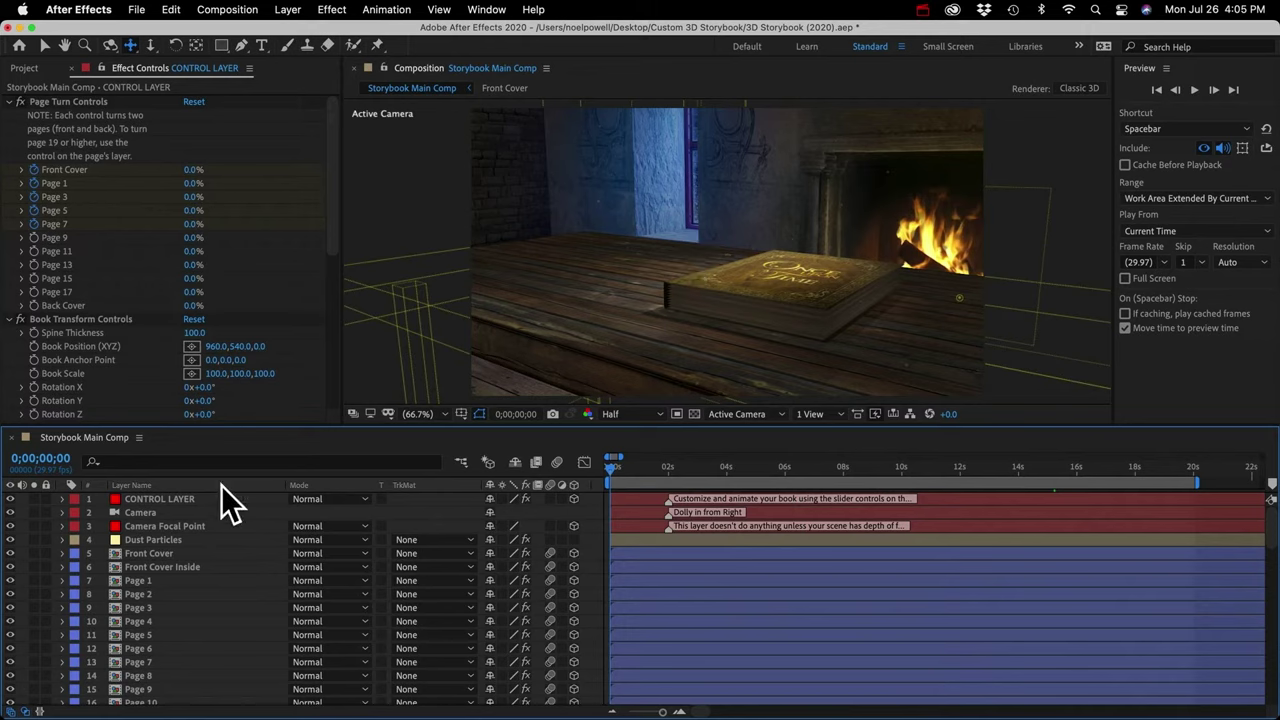
Reveal the Camera layer's keyframes and move its last Position and Y Rotation keyframes to about 10 seconds
{"action": "left_click", "coordinate": [140, 513]}
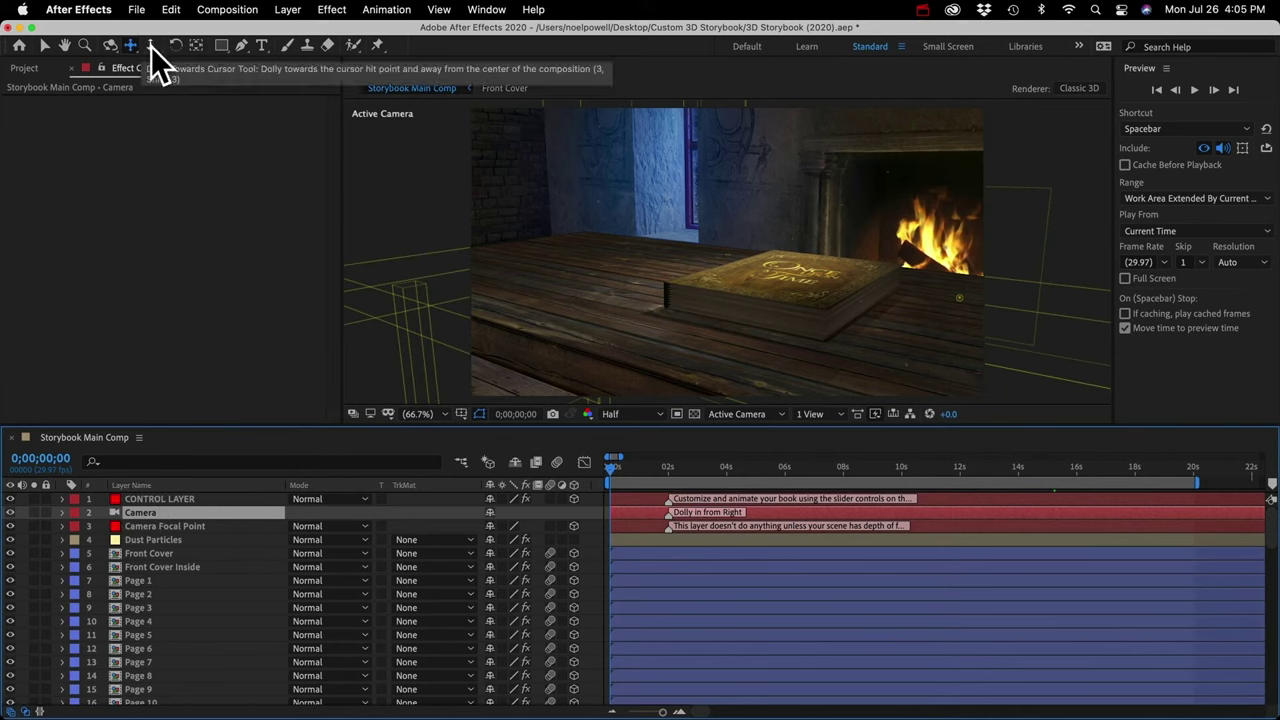
{"action": "left_click", "coordinate": [146, 516]}
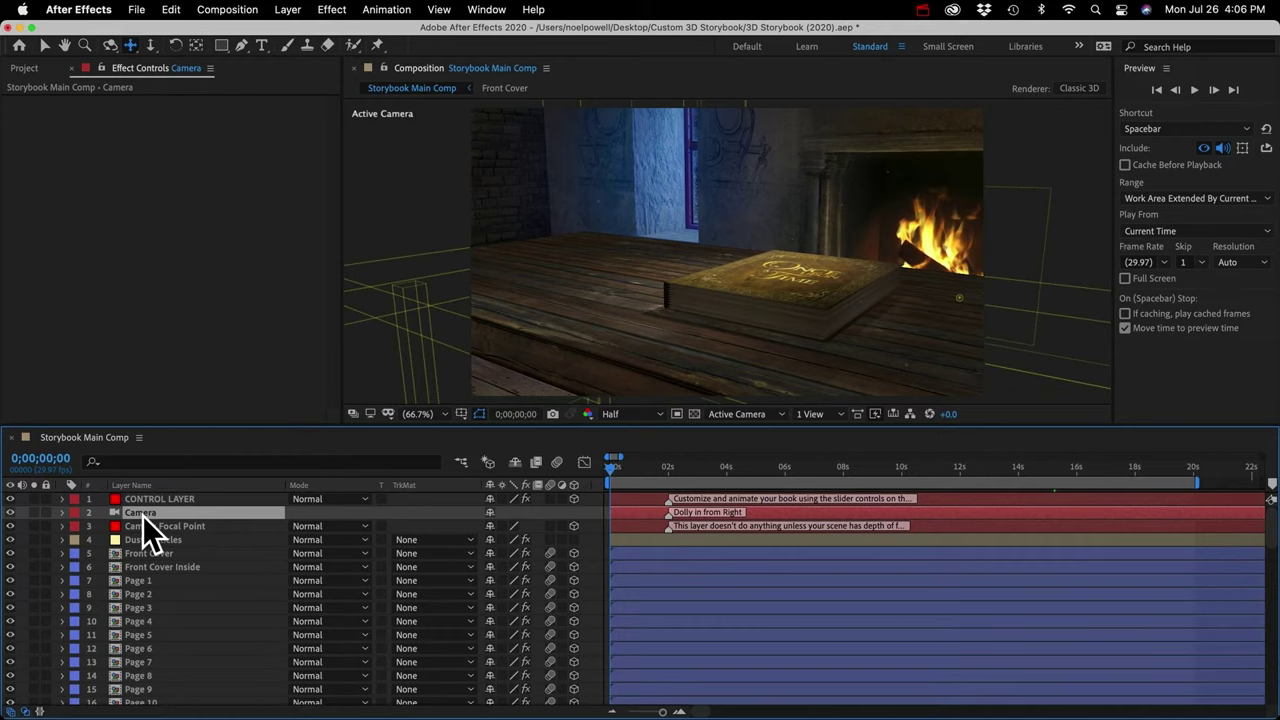
{"action": "key", "text": "u"}
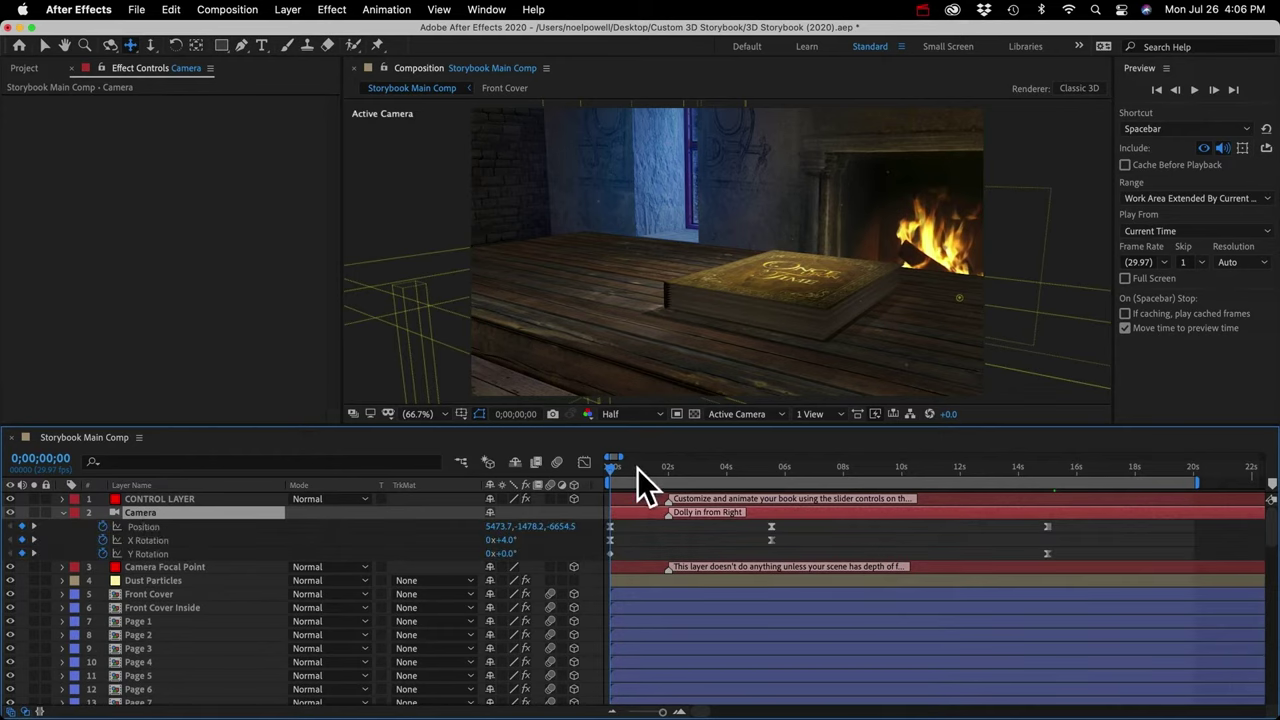
{"action": "left_click_drag", "start_coordinate": [637, 468], "coordinate": [1053, 465]}
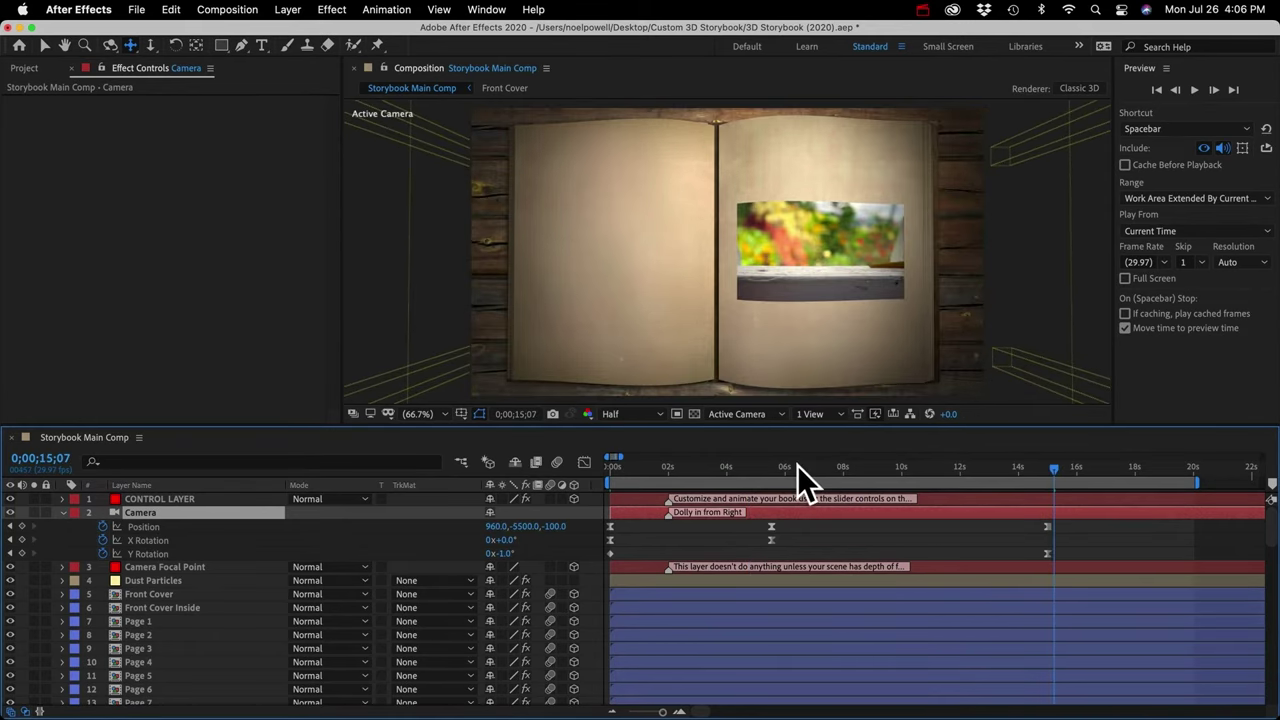
{"action": "left_click_drag", "start_coordinate": [797, 465], "coordinate": [884, 474]}
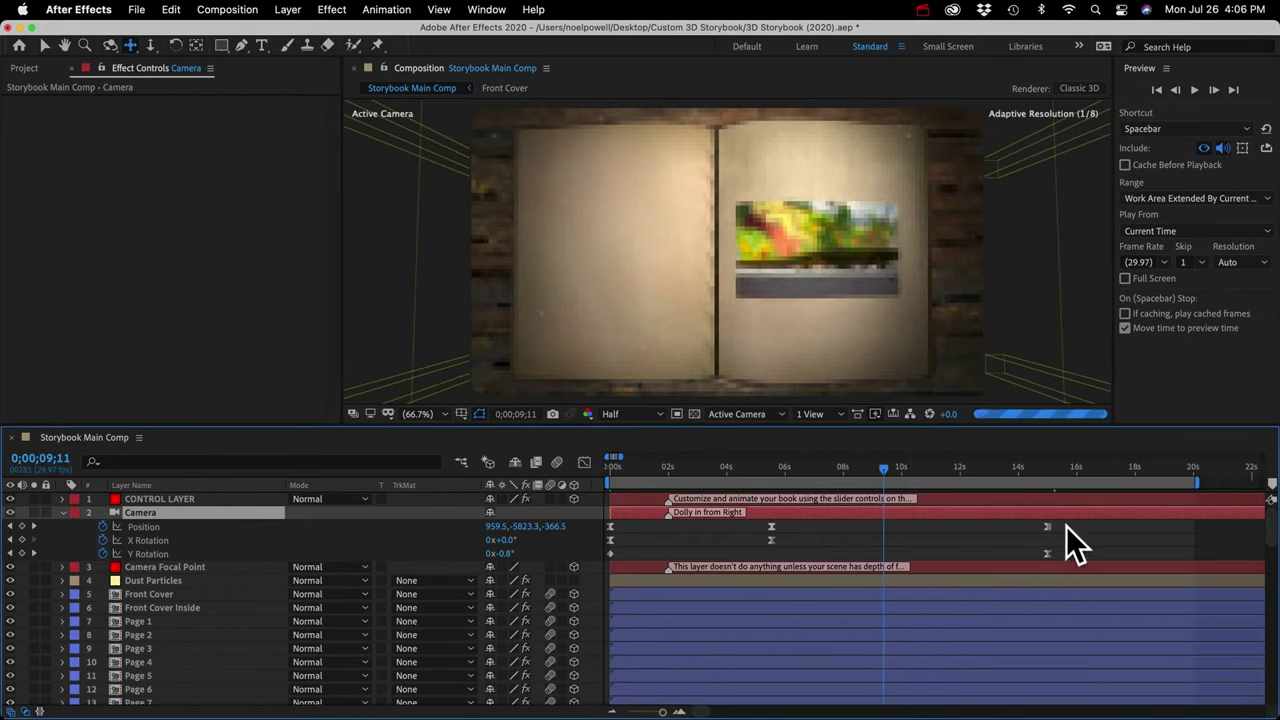
{"action": "left_click_drag", "start_coordinate": [1066, 524], "coordinate": [905, 556]}
Add Position and Point of Interest keyframes to the Camera at 0;00;11;16
{"action": "left_click_drag", "start_coordinate": [901, 470], "coordinate": [948, 473]}
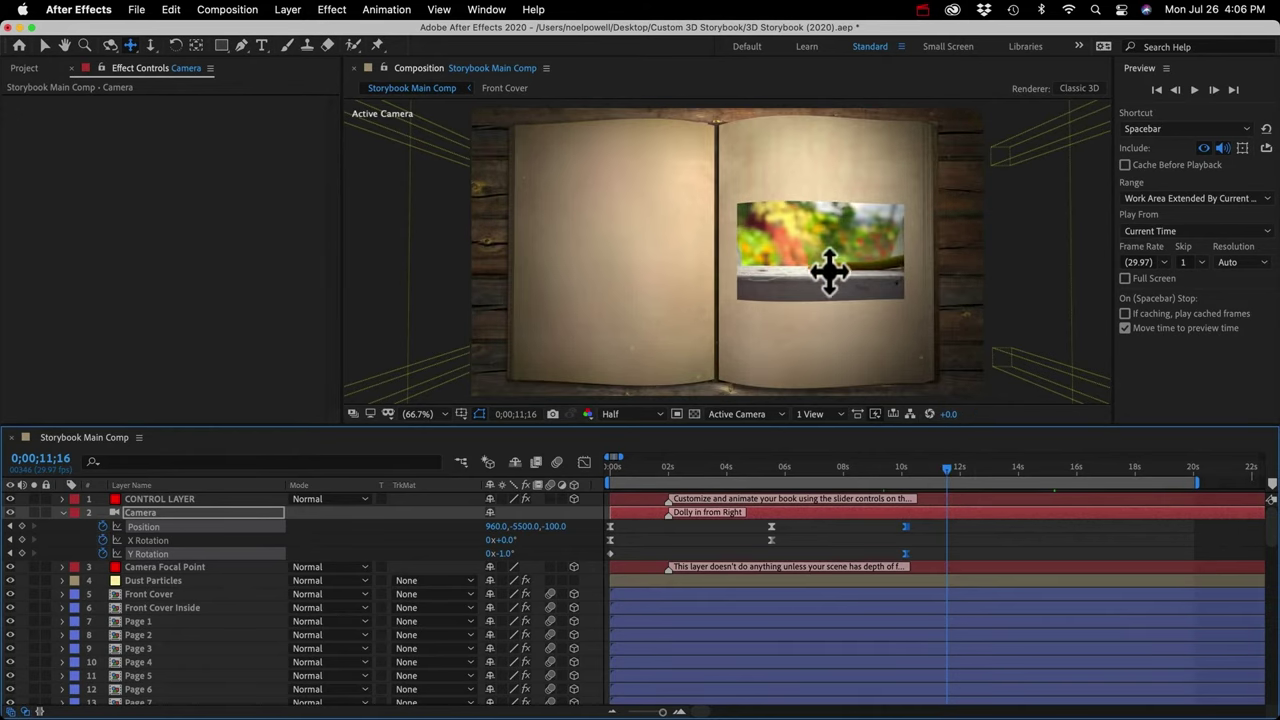
{"action": "left_click", "coordinate": [71, 537]}
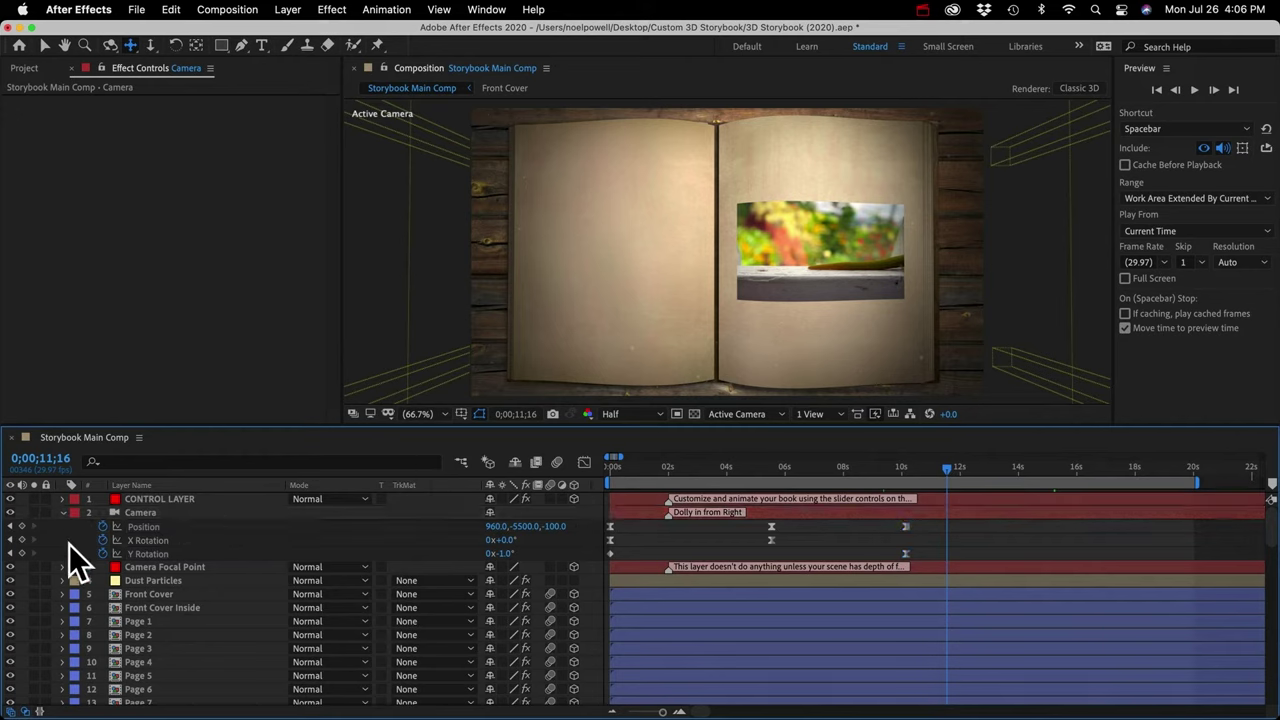
{"action": "left_click", "coordinate": [22, 527]}
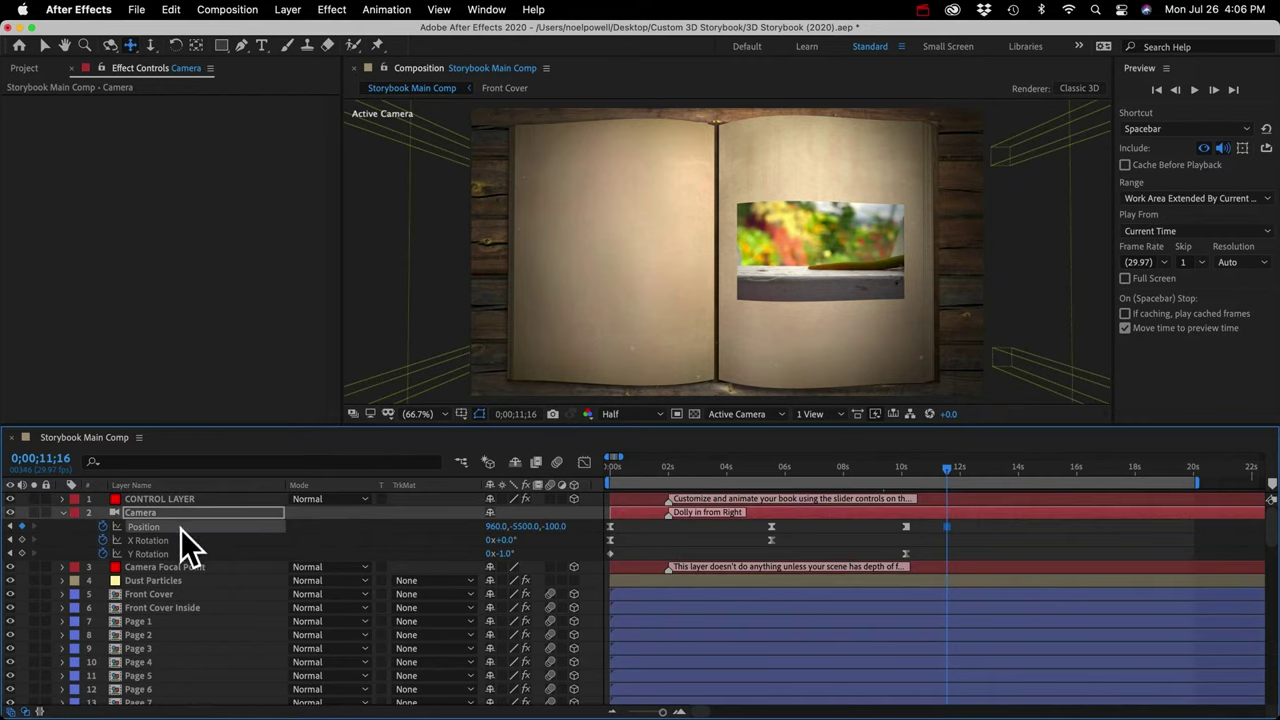
{"action": "left_click", "coordinate": [150, 513]}
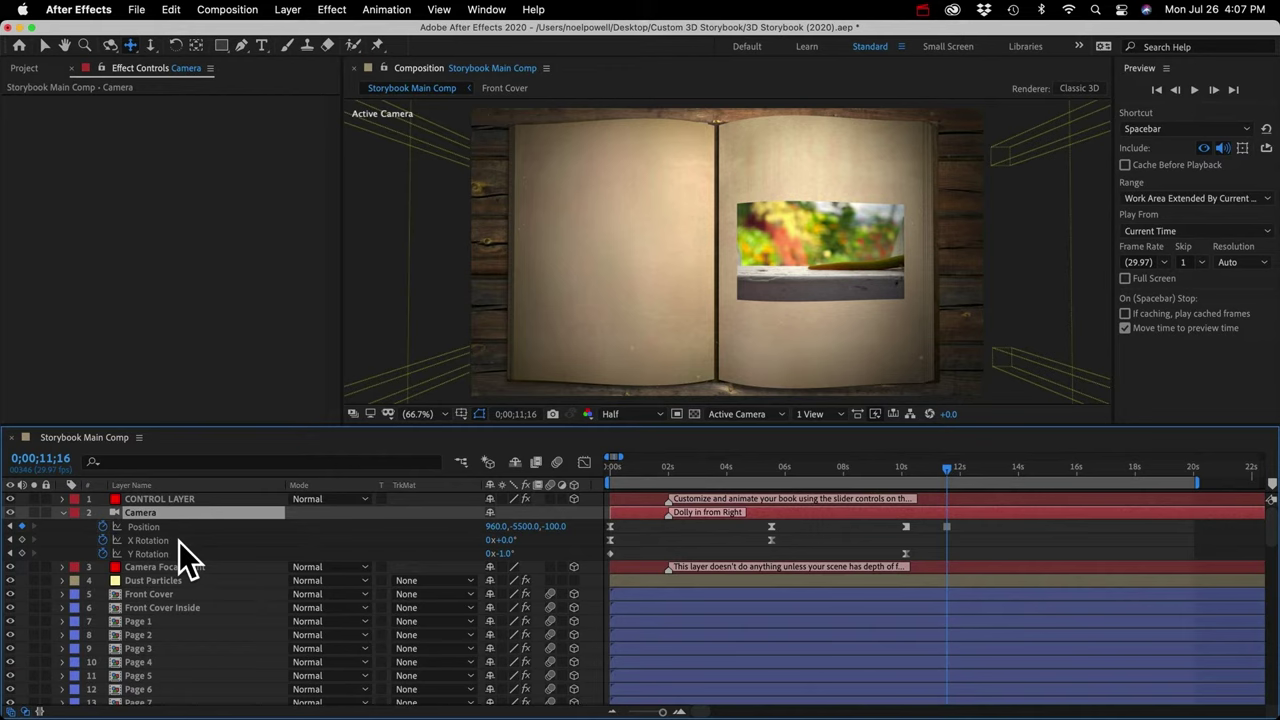
{"action": "key", "text": "shift+a"}
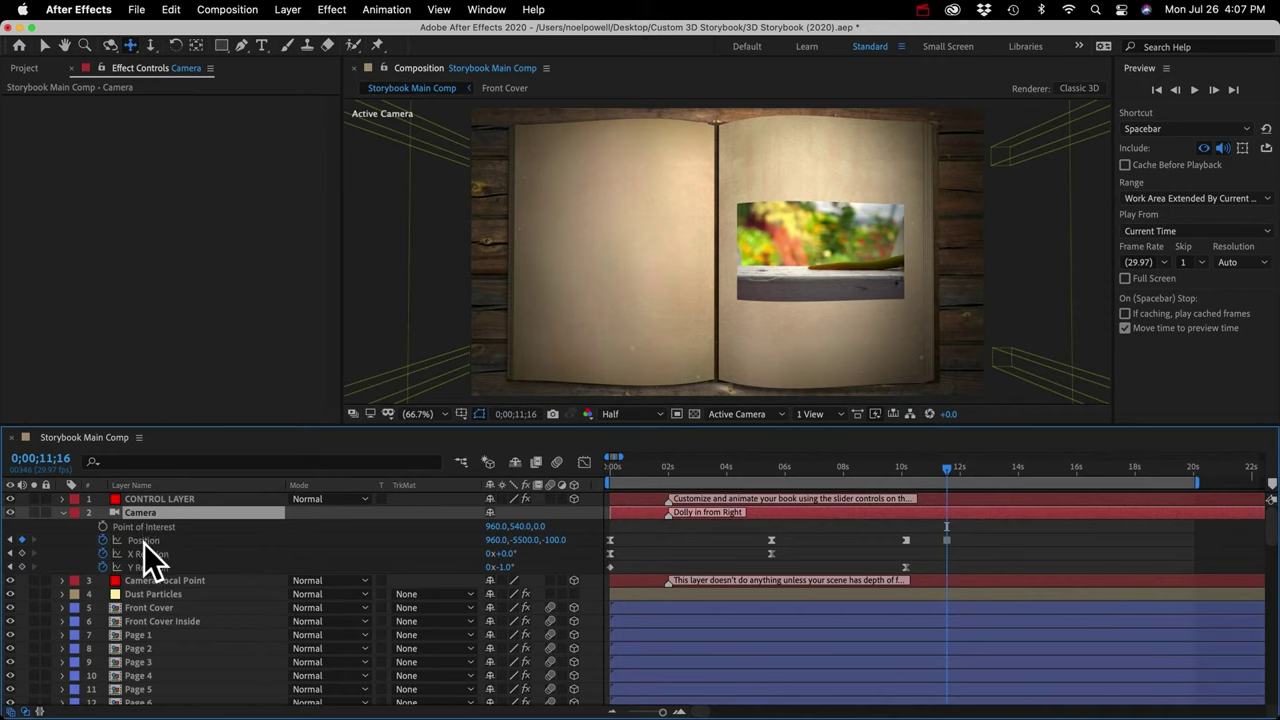
{"action": "left_click", "coordinate": [104, 527]}
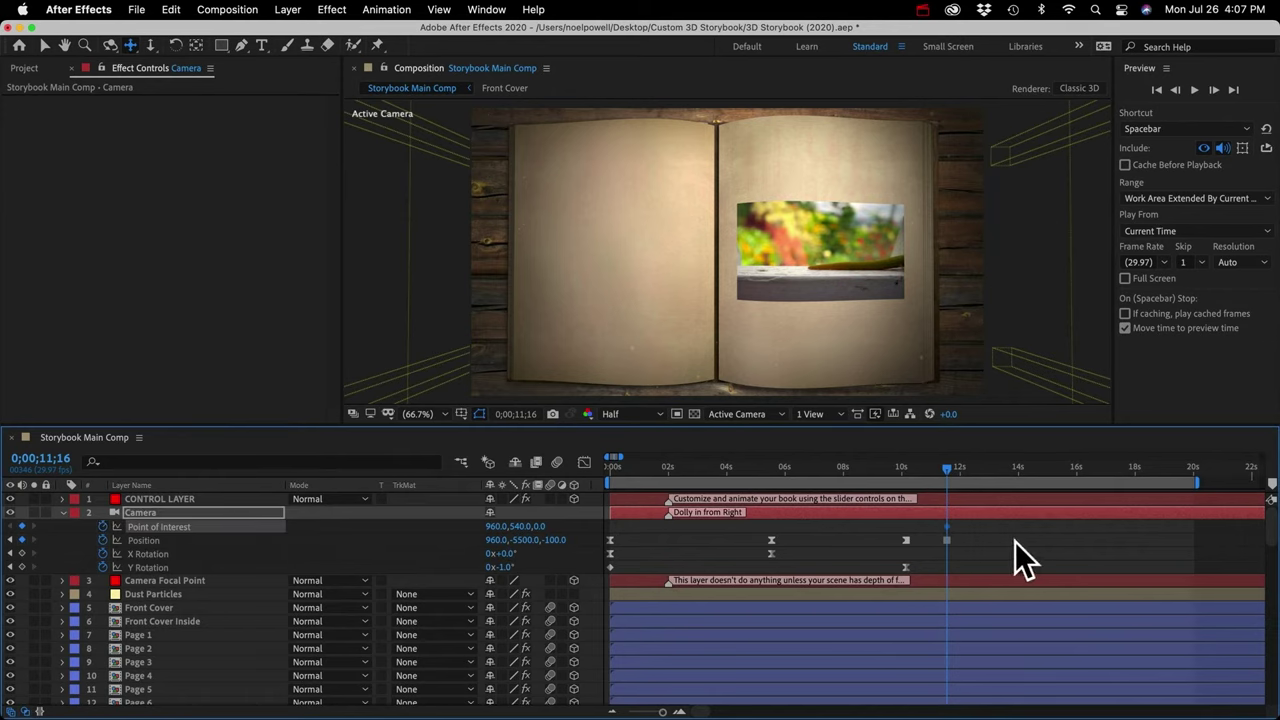
Convert the Camera's Position keyframe at 0;00;11;16 to linear interpolation
{"action": "left_click", "coordinate": [945, 541]}
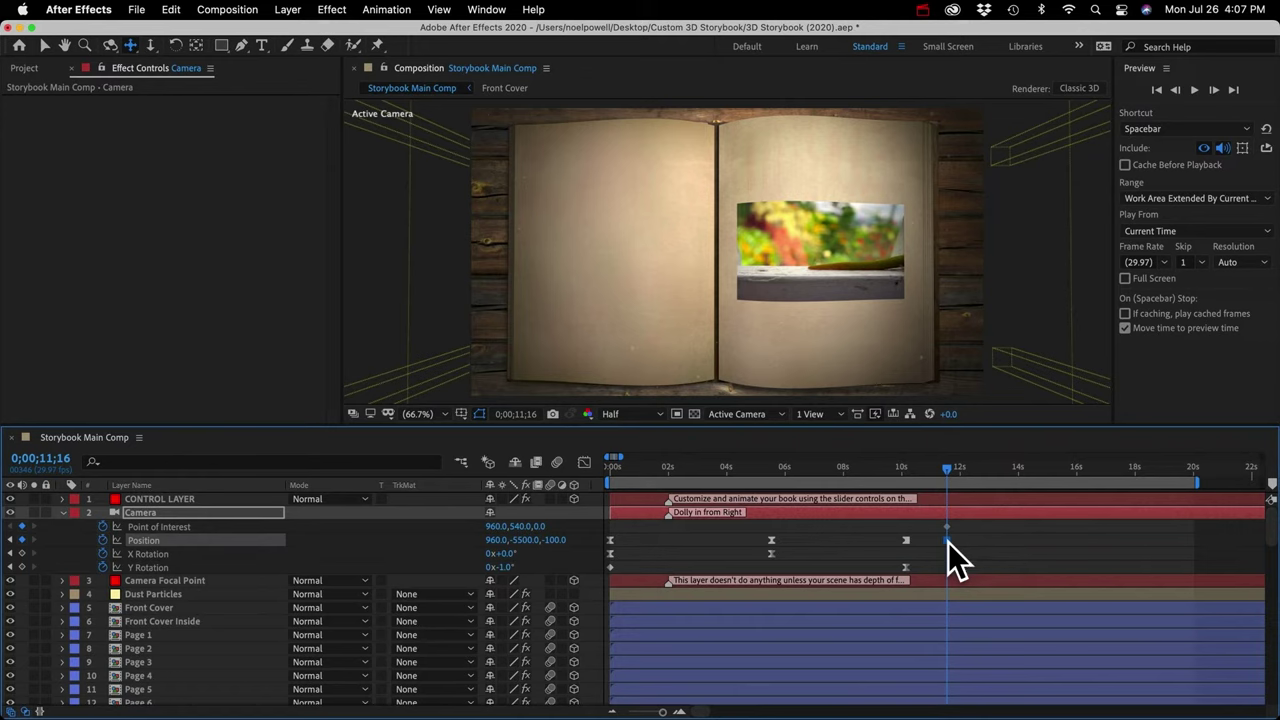
{"action": "left_click", "coordinate": [948, 542]}
{"action": "left_click", "coordinate": [958, 545]}
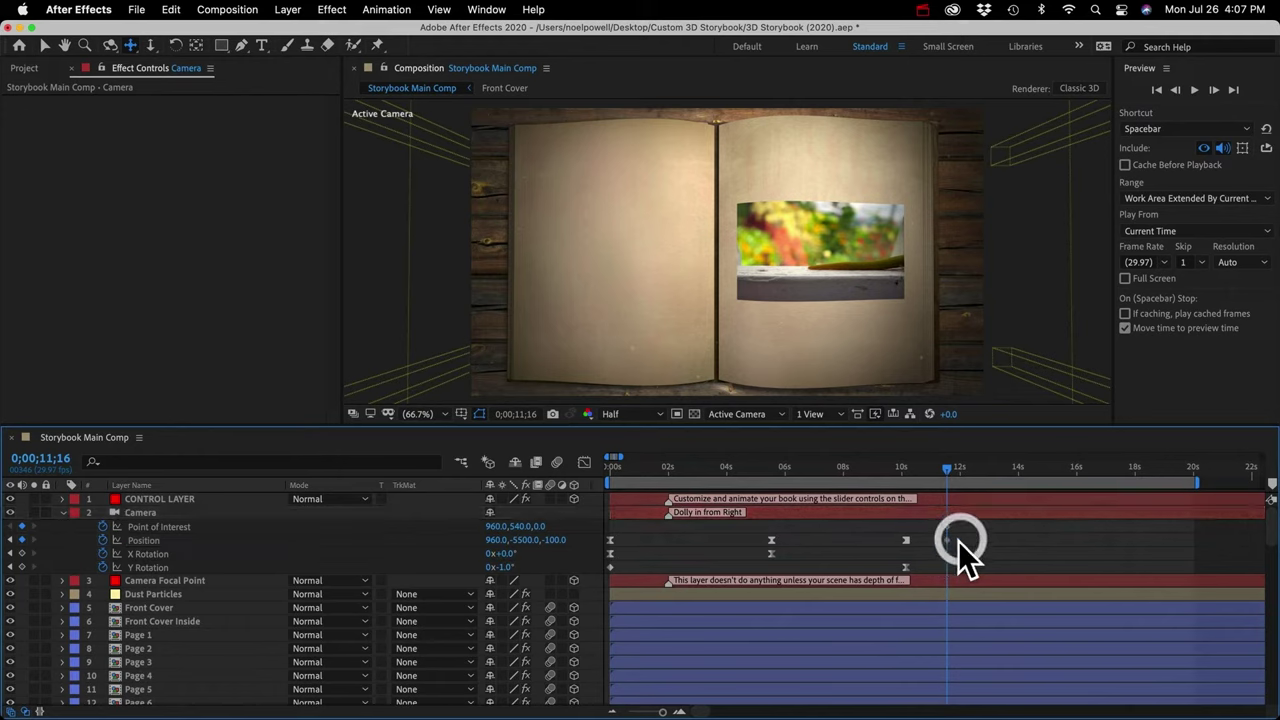
{"action": "left_click", "coordinate": [948, 542]}
{"action": "left_click", "coordinate": [965, 543]}
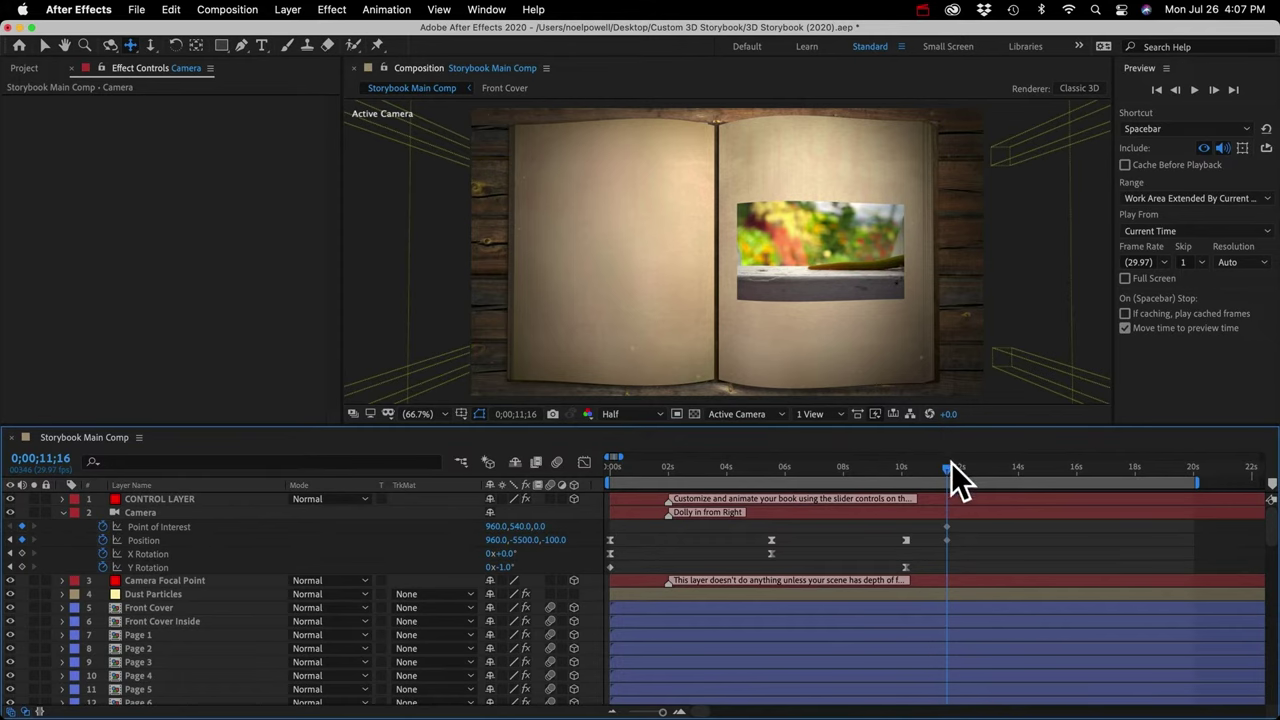
At 0;00;13;15, pan and dolly the Camera in on the right page's picture, to a Position of about 1984, -2257, -11
{"action": "left_click_drag", "start_coordinate": [948, 467], "coordinate": [1005, 470]}
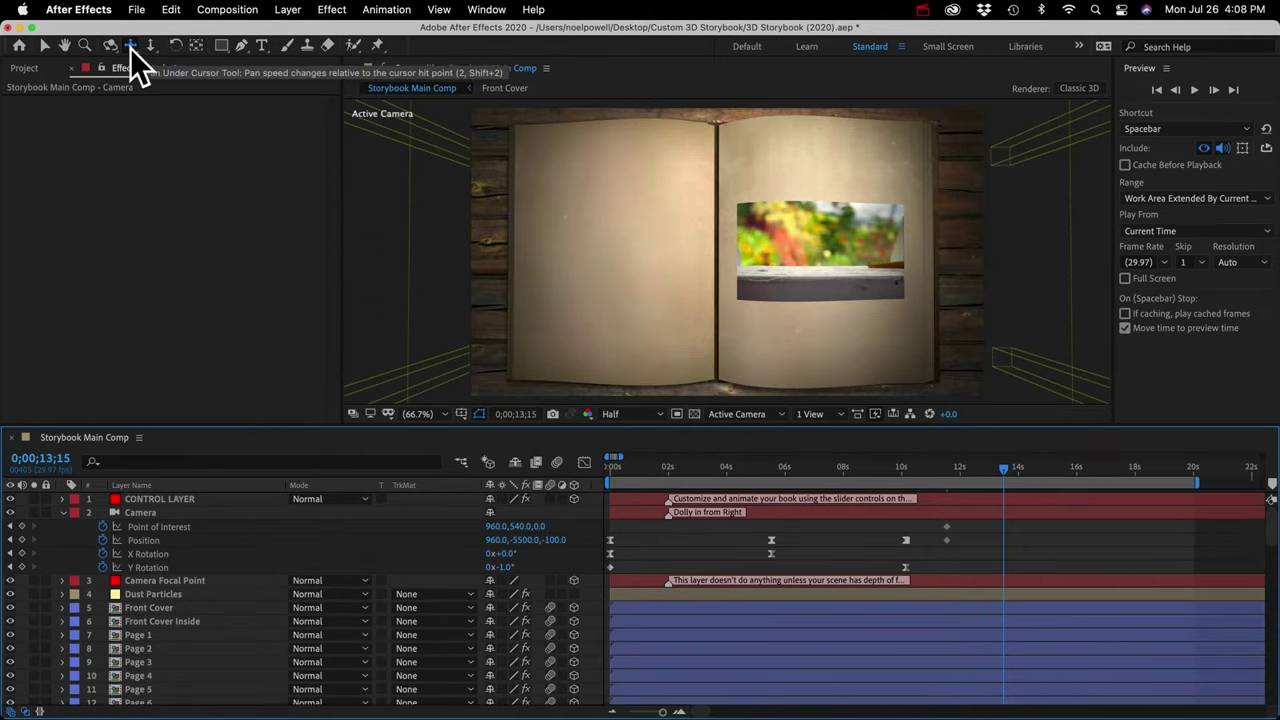
{"action": "key", "text": "c"}
{"action": "key", "text": "c"}
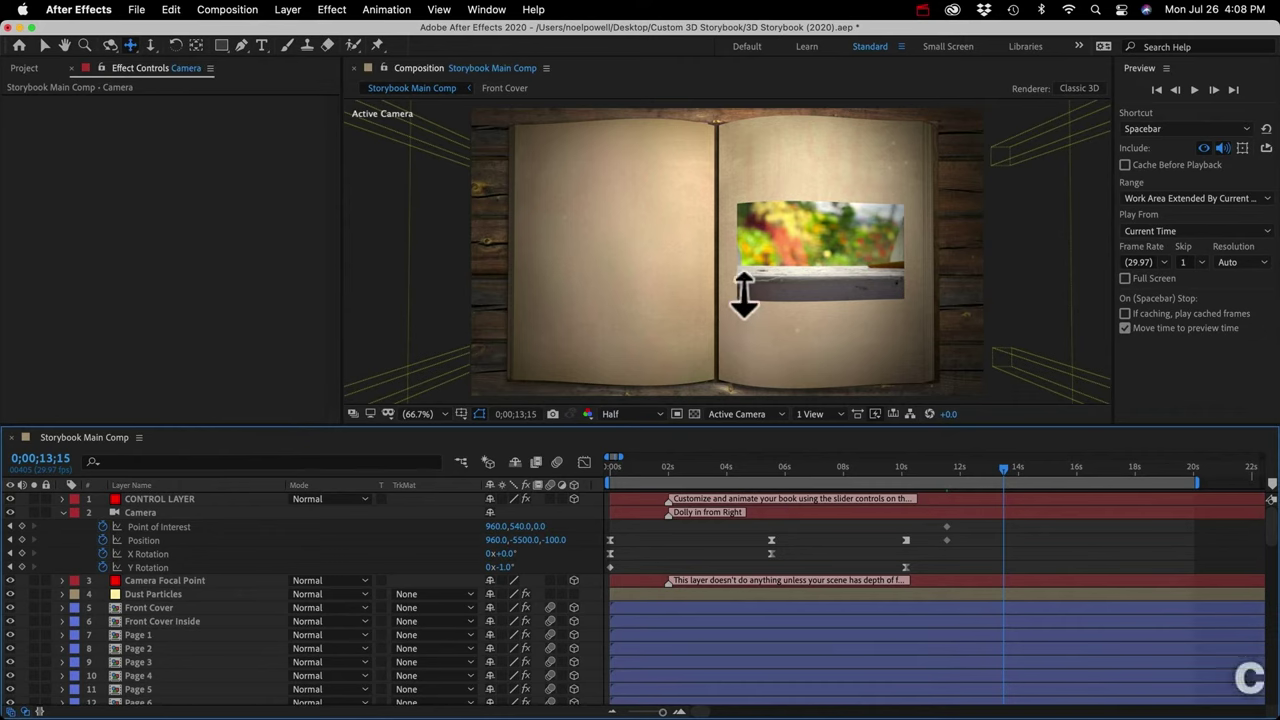
{"action": "key", "text": "c"}
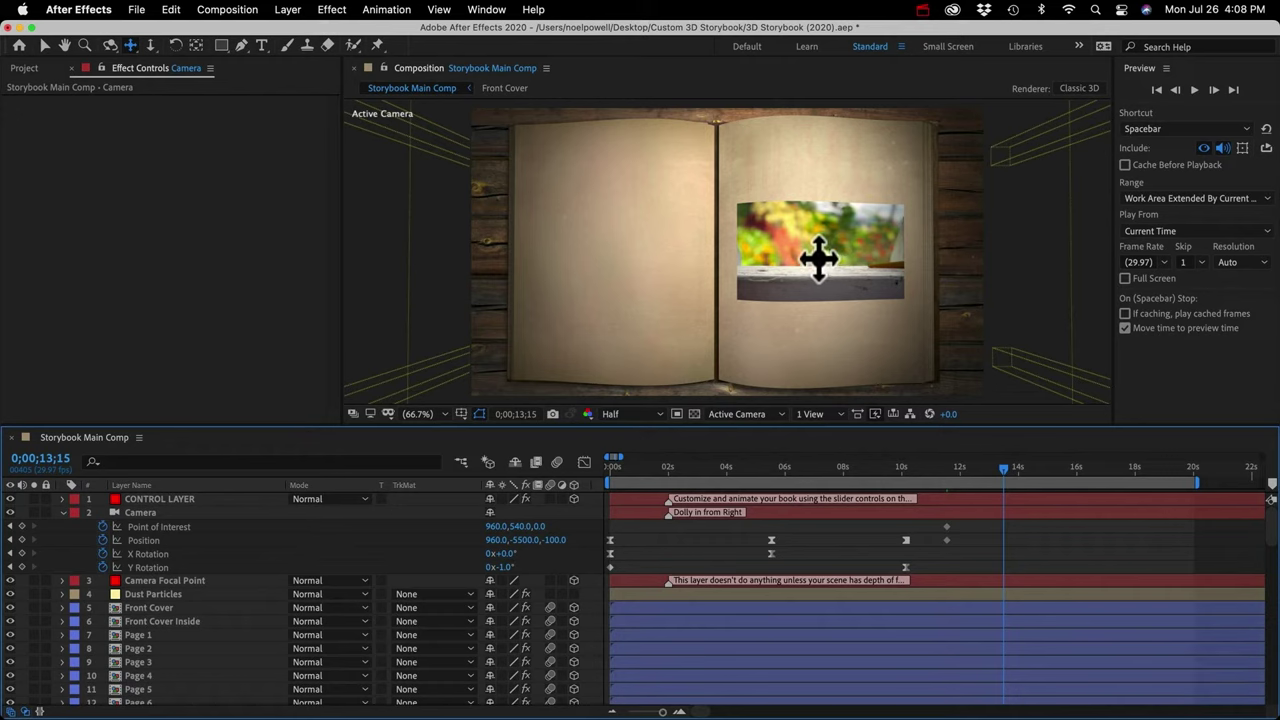
{"action": "left_click_drag", "start_coordinate": [819, 259], "coordinate": [703, 270]}
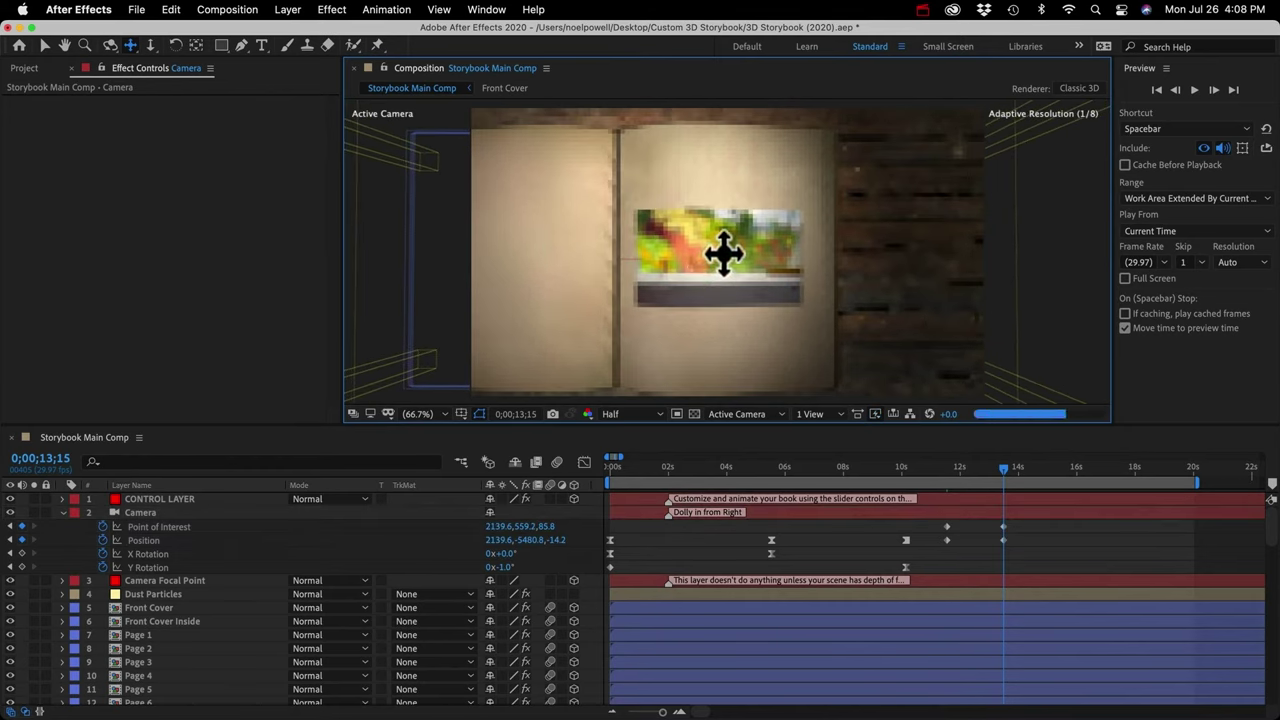
{"action": "key", "text": "c"}
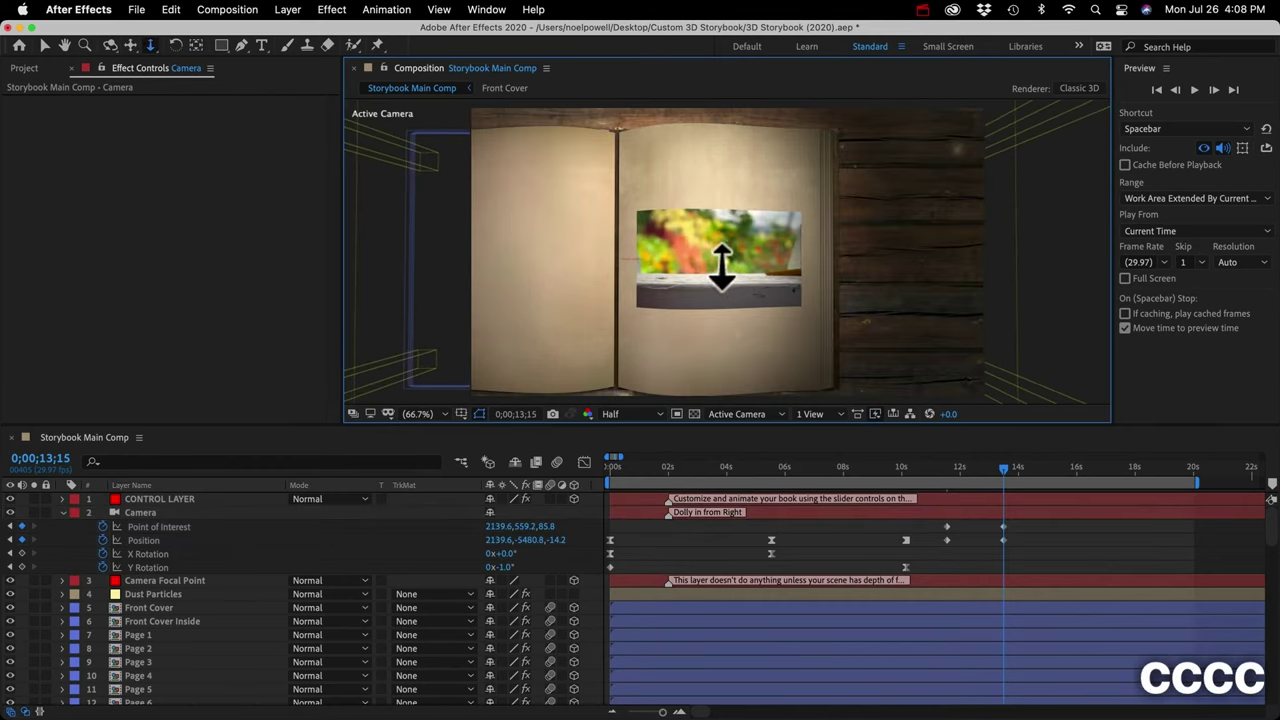
{"action": "left_click_drag", "start_coordinate": [720, 271], "coordinate": [709, 115]}
{"action": "key", "text": "c"}
{"action": "key", "text": "c"}
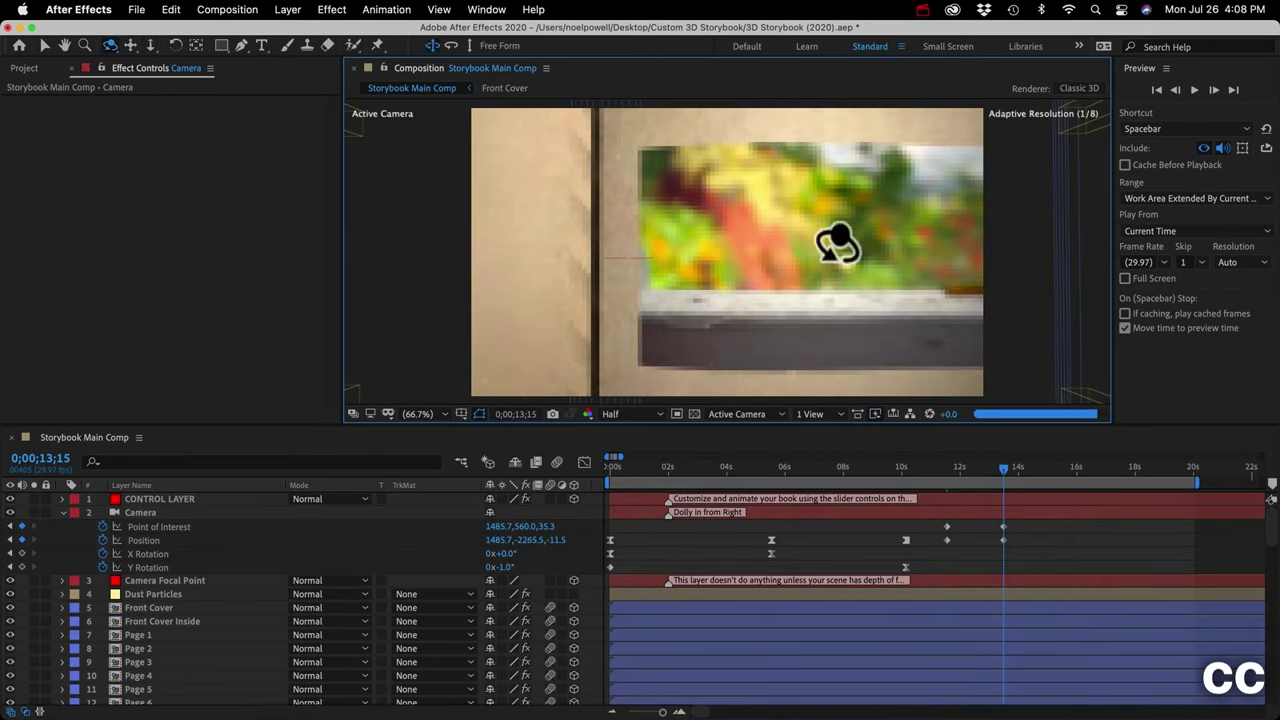
{"action": "left_click_drag", "start_coordinate": [777, 251], "coordinate": [724, 244]}
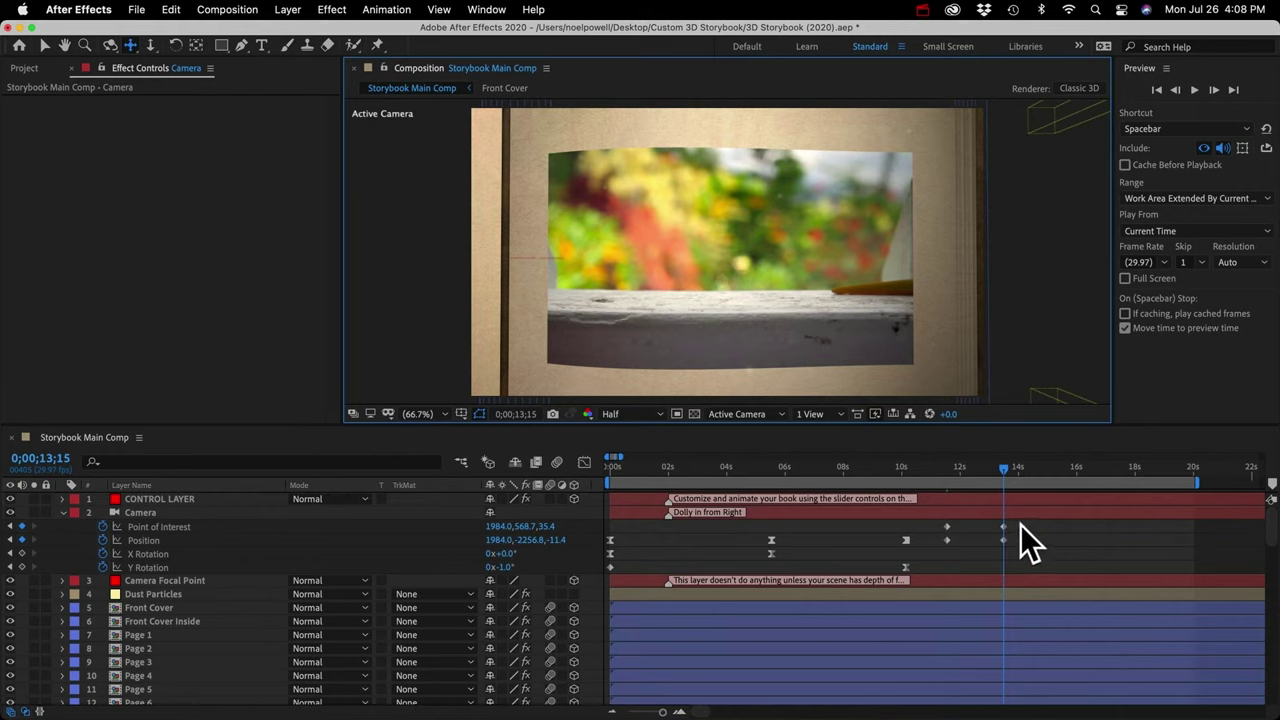
Apply Easy Ease to the Camera's Point of Interest and Position keyframes at 0;00;11;16 and 0;00;13;15
{"action": "left_click_drag", "start_coordinate": [1018, 527], "coordinate": [935, 544]}
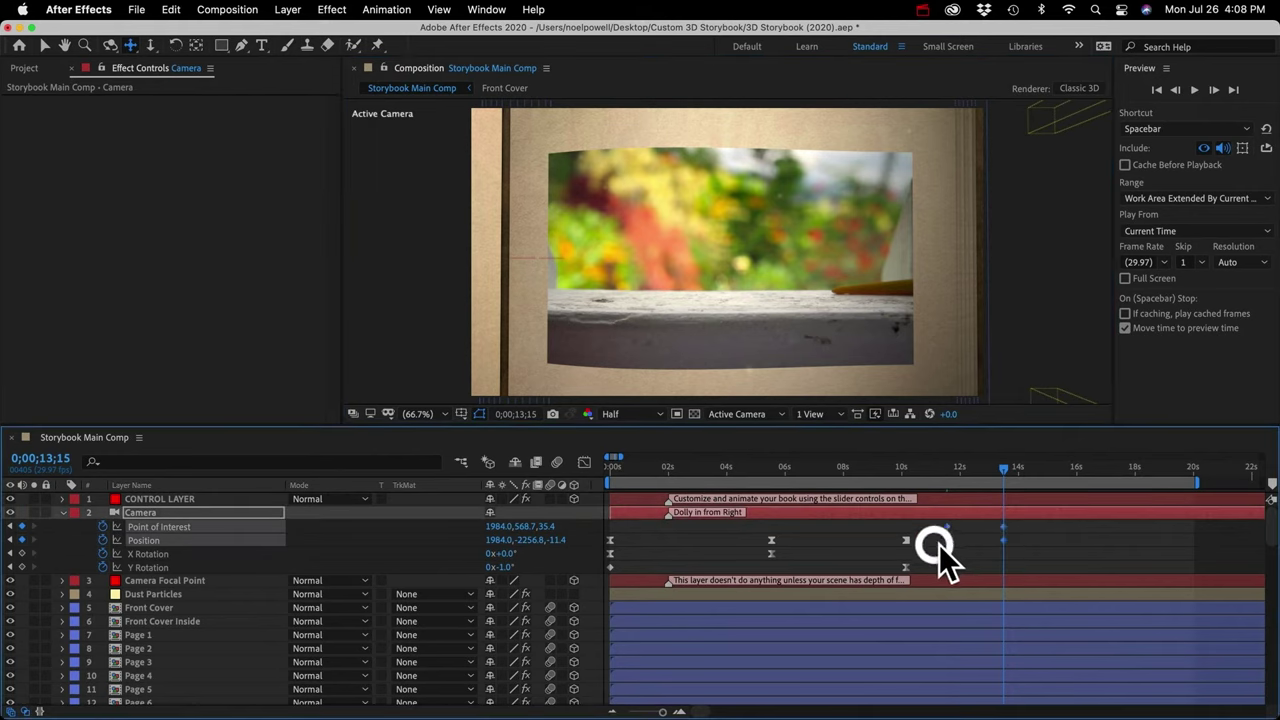
{"action": "right_click", "coordinate": [1004, 540]}
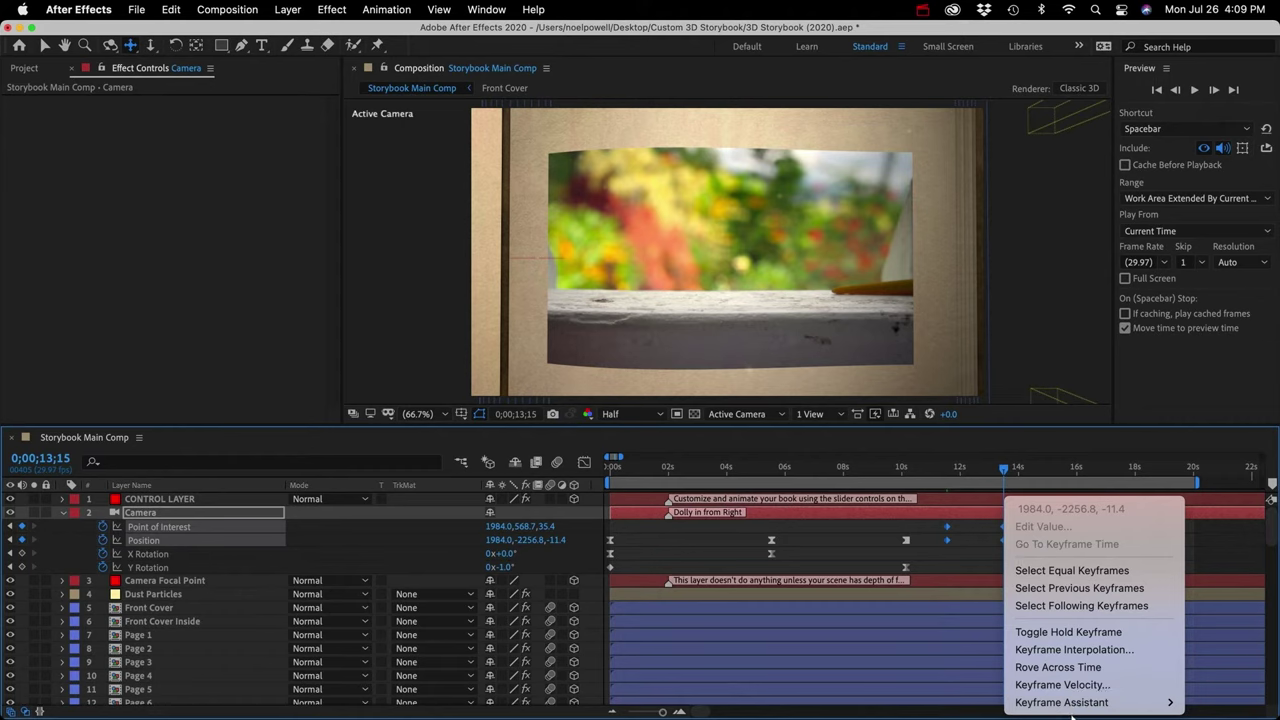
{"action": "mouse_move", "coordinate": [1078, 703]}
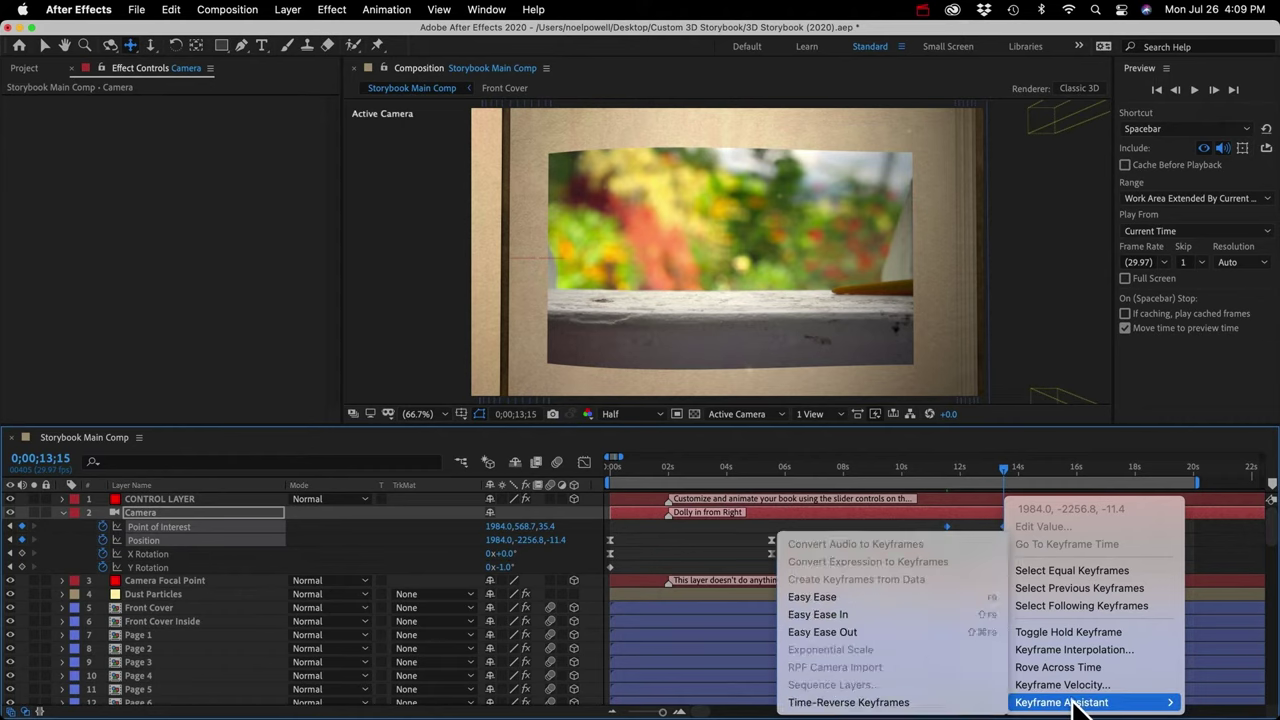
{"action": "left_click", "coordinate": [817, 596]}
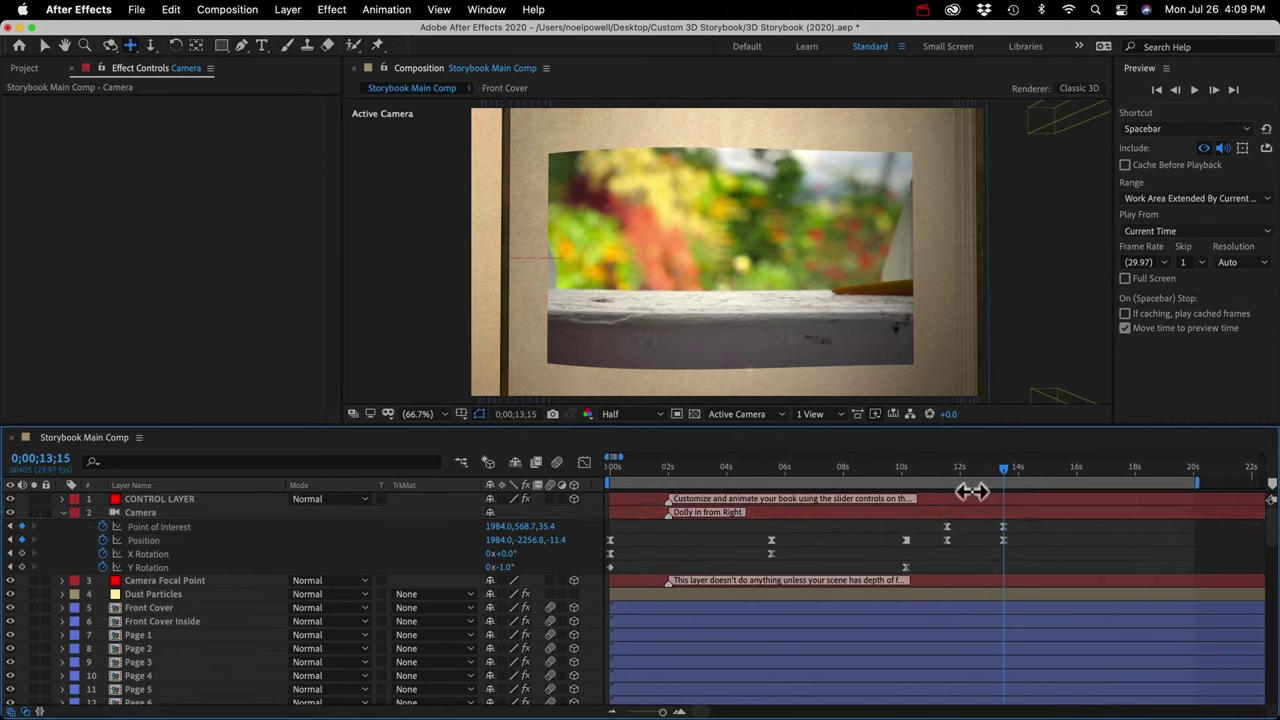
Hold the close-up by adding Position and Point of Interest keyframes to the Camera at 0;00;14;25
{"action": "left_click_drag", "start_coordinate": [900, 470], "coordinate": [1045, 473]}
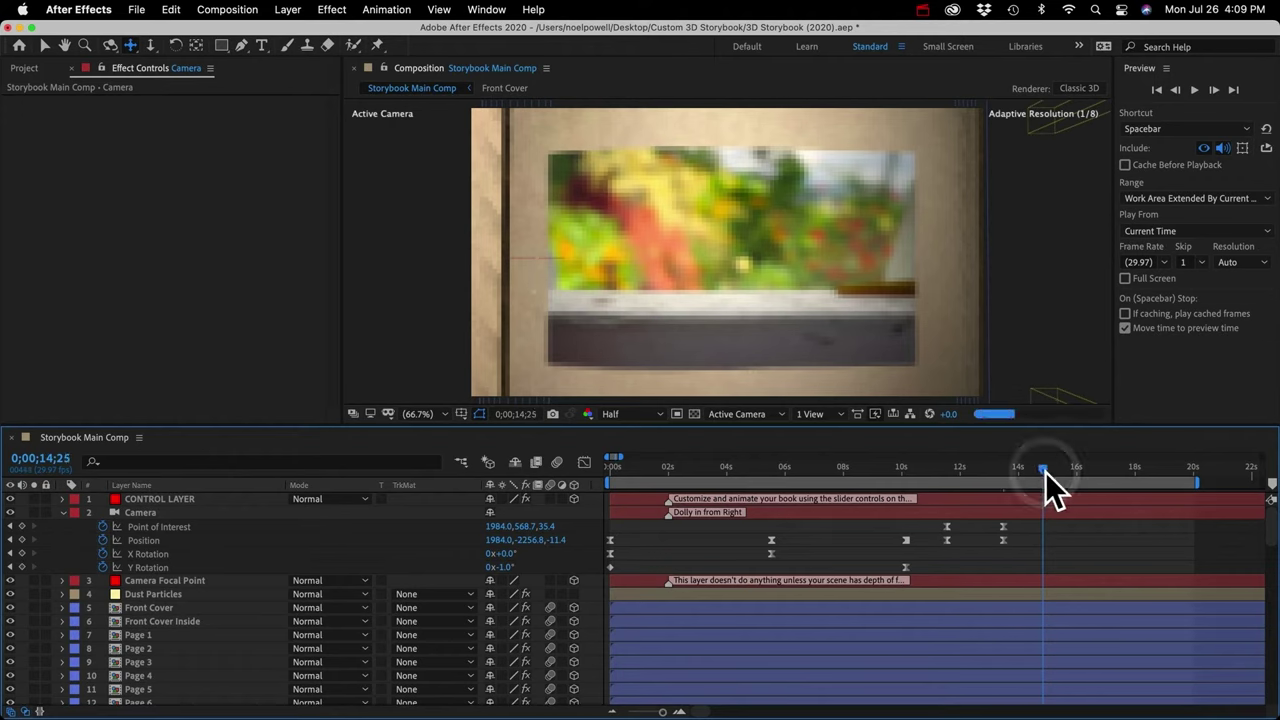
{"action": "left_click", "coordinate": [22, 540]}
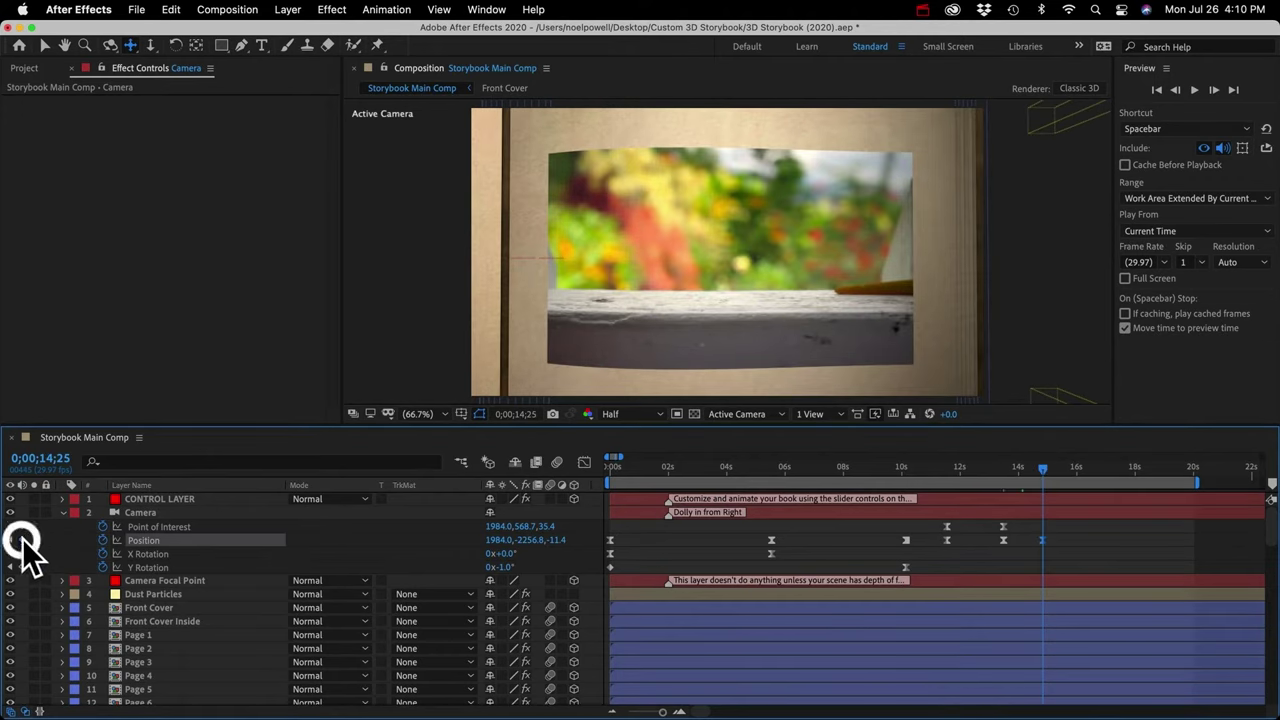
{"action": "left_click", "coordinate": [22, 526]}
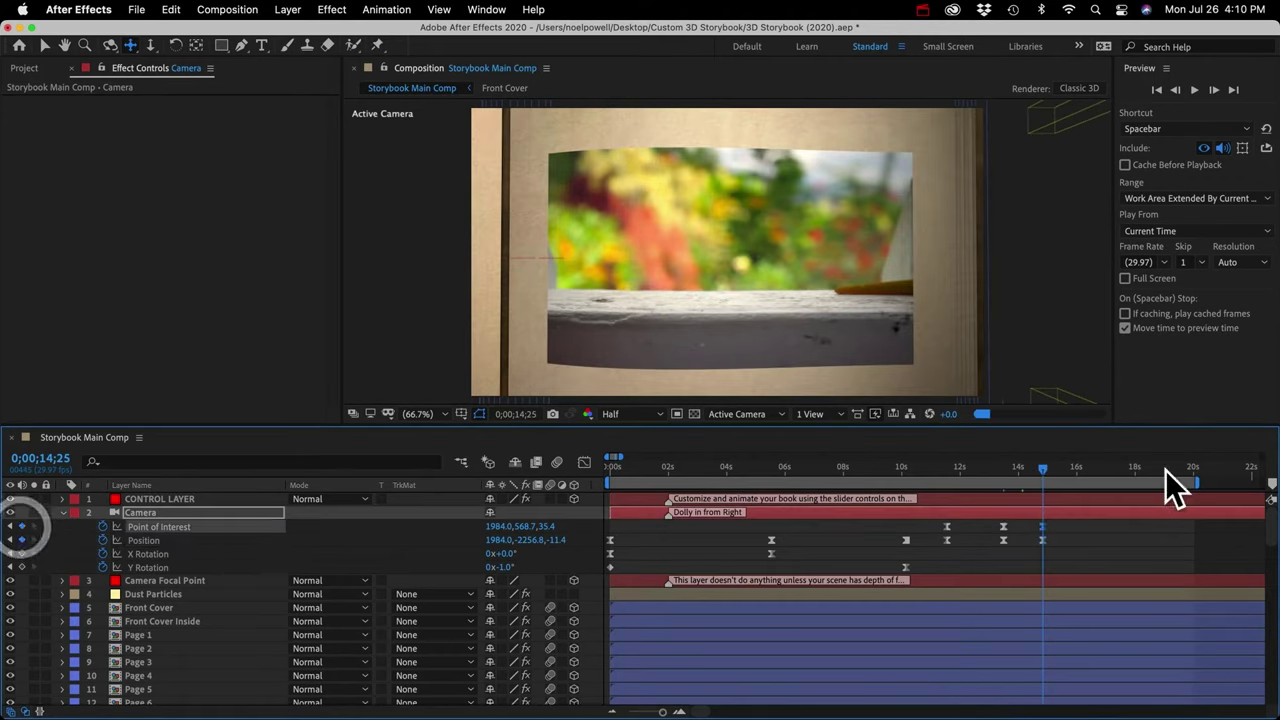
Copy the Camera's Point of Interest and Position keyframes from 0;00;11;16 to 0;00;16;19, check the move and collapse the properties
{"action": "left_click", "coordinate": [1094, 467]}
{"action": "left_click_drag", "start_coordinate": [965, 527], "coordinate": [936, 544]}
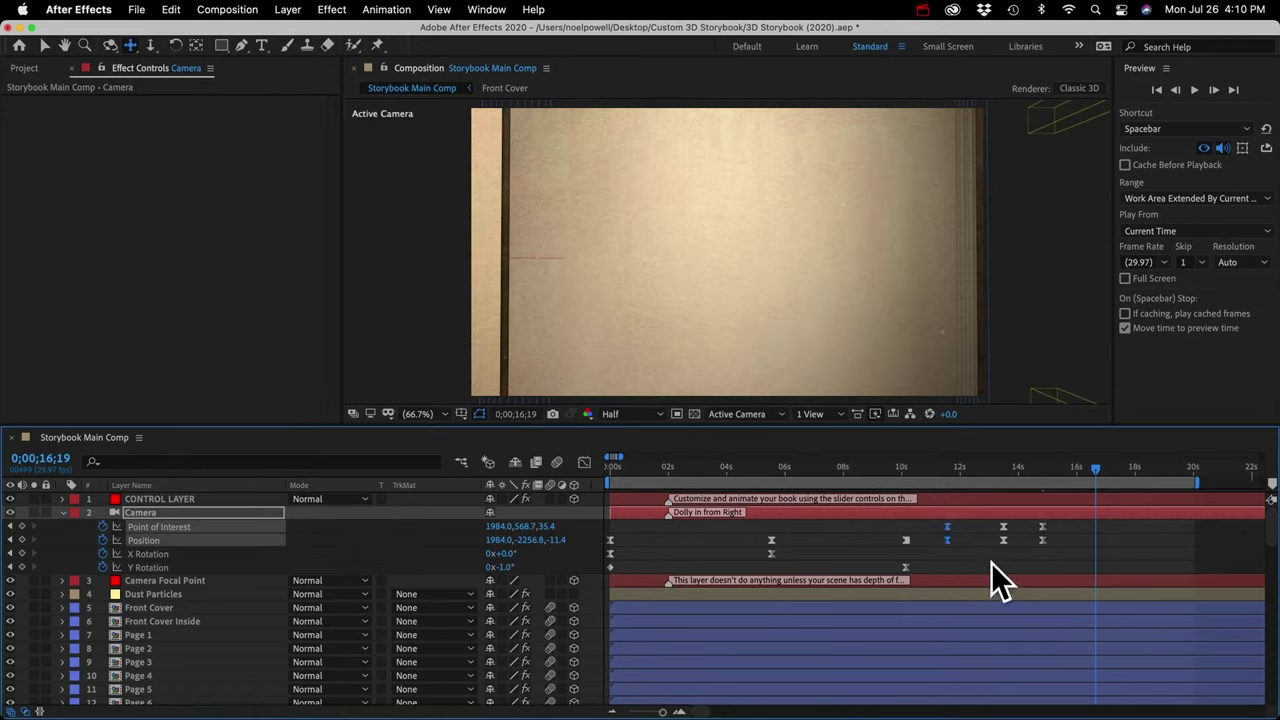
{"action": "key", "text": "super+c"}
{"action": "key", "text": "super+v"}
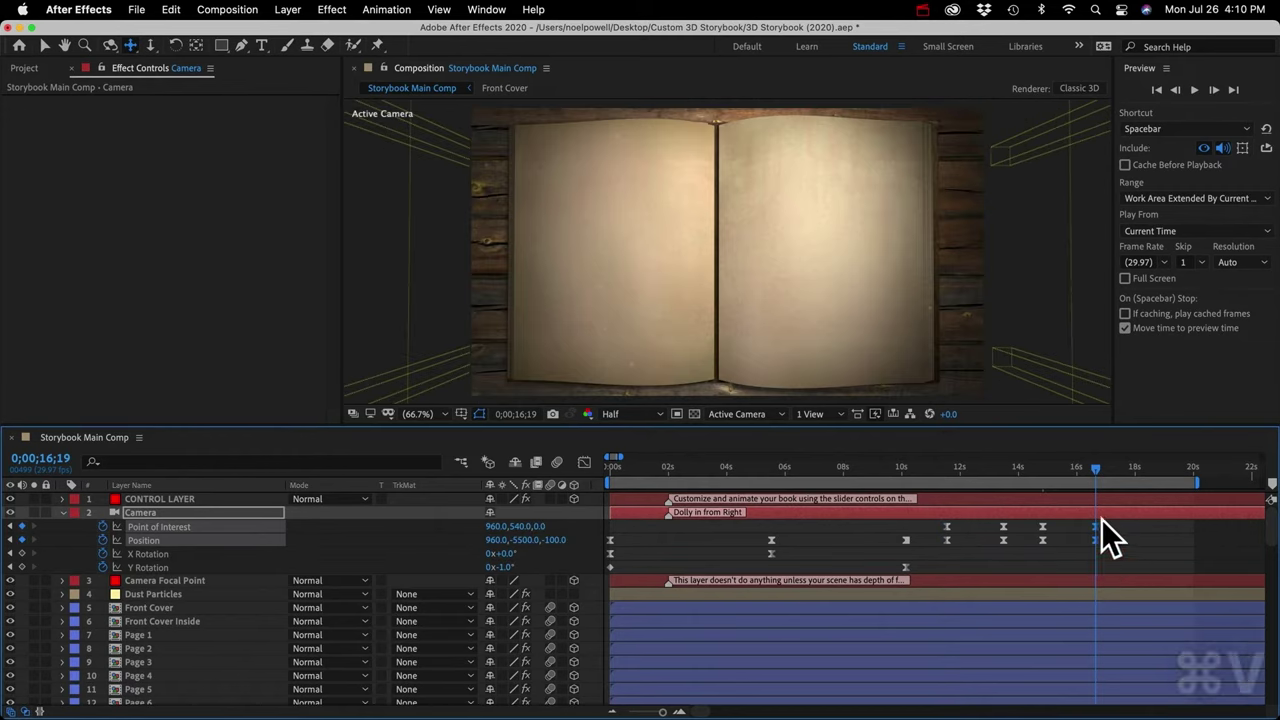
{"action": "left_click", "coordinate": [945, 469]}
{"action": "left_click_drag", "start_coordinate": [945, 469], "coordinate": [1134, 472]}
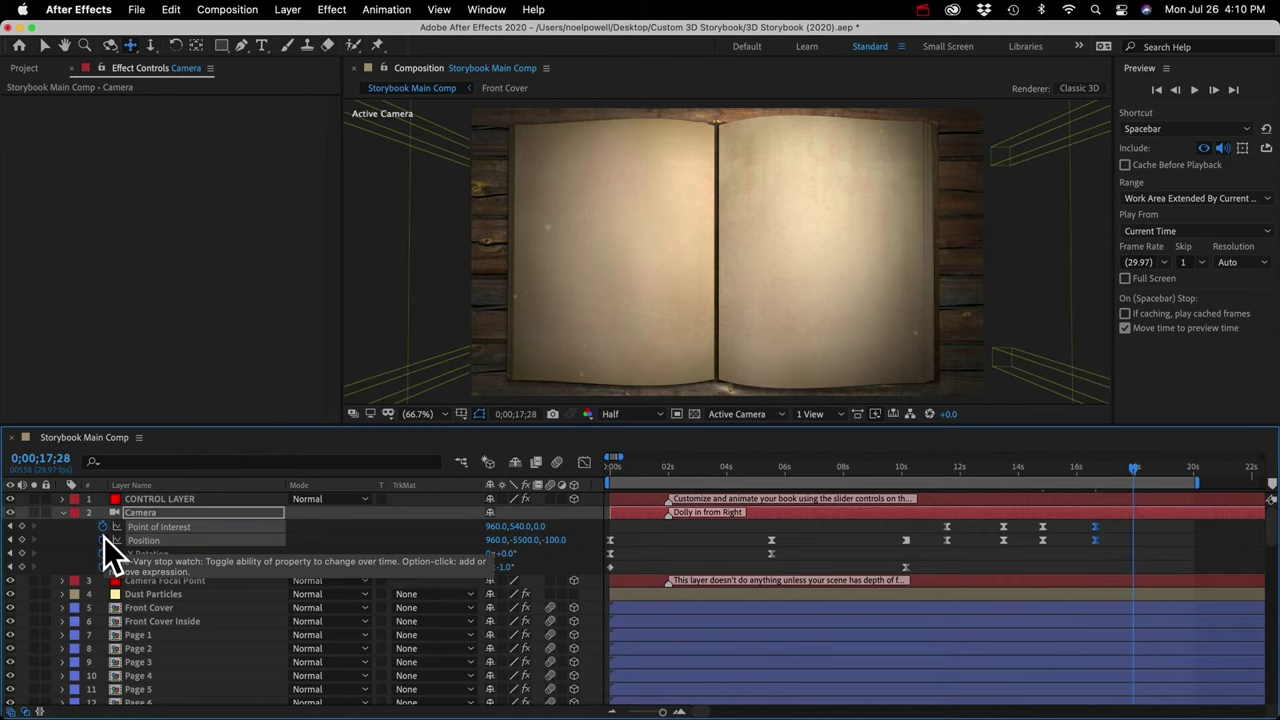
{"action": "key", "text": "u"}
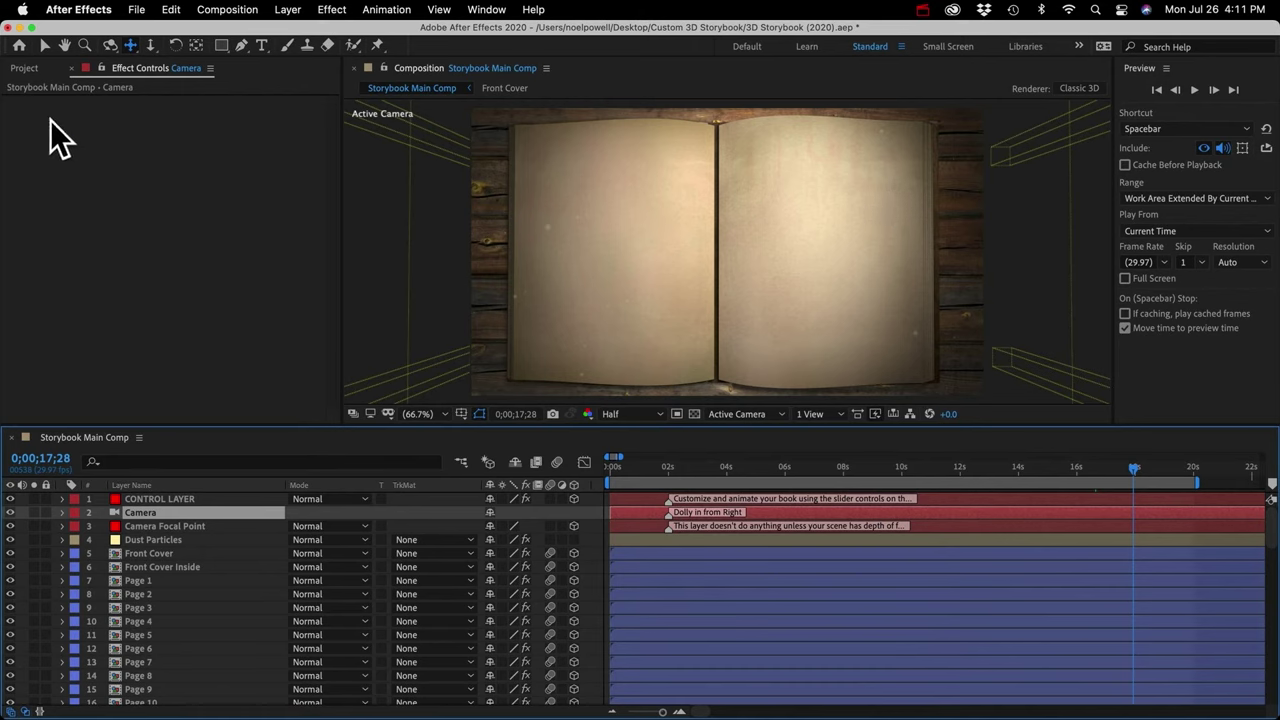
Remove the keyframes from the CONTROL LAYER's Front Cover, Page 1, Page 3, Page 5 and Page 7 page turns
{"action": "left_click", "coordinate": [137, 498]}
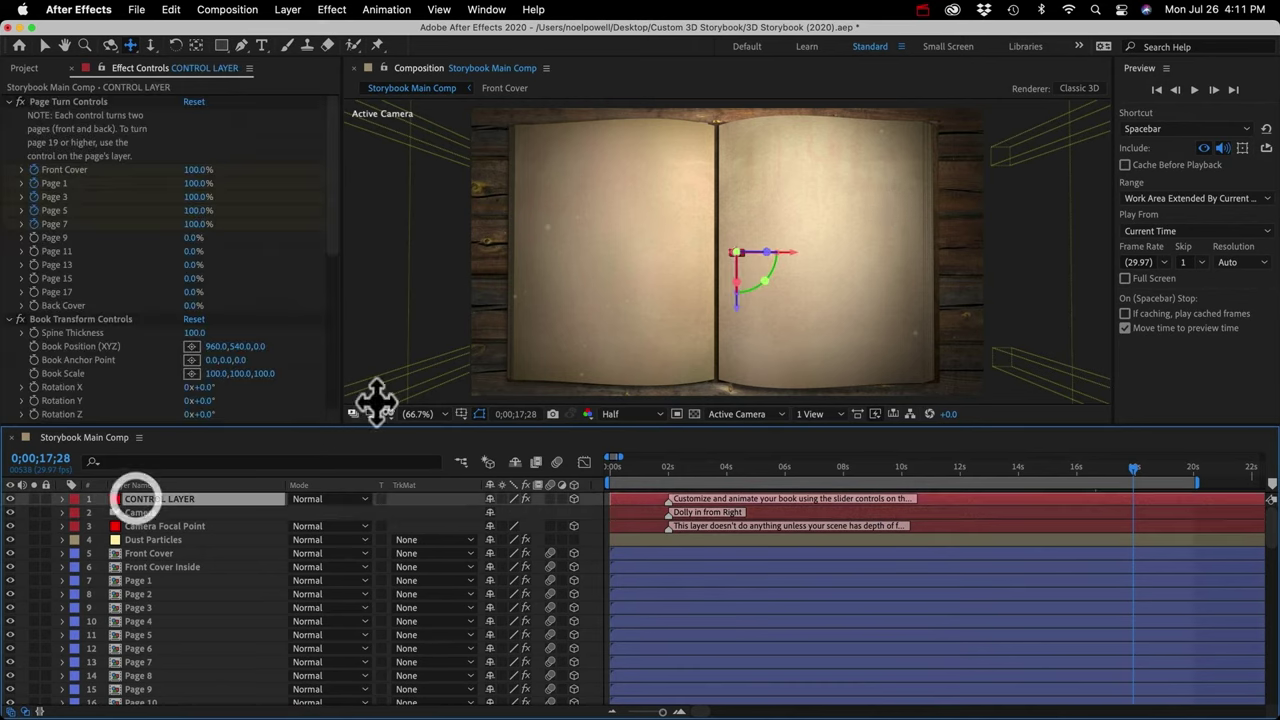
{"action": "left_click", "coordinate": [52, 307]}
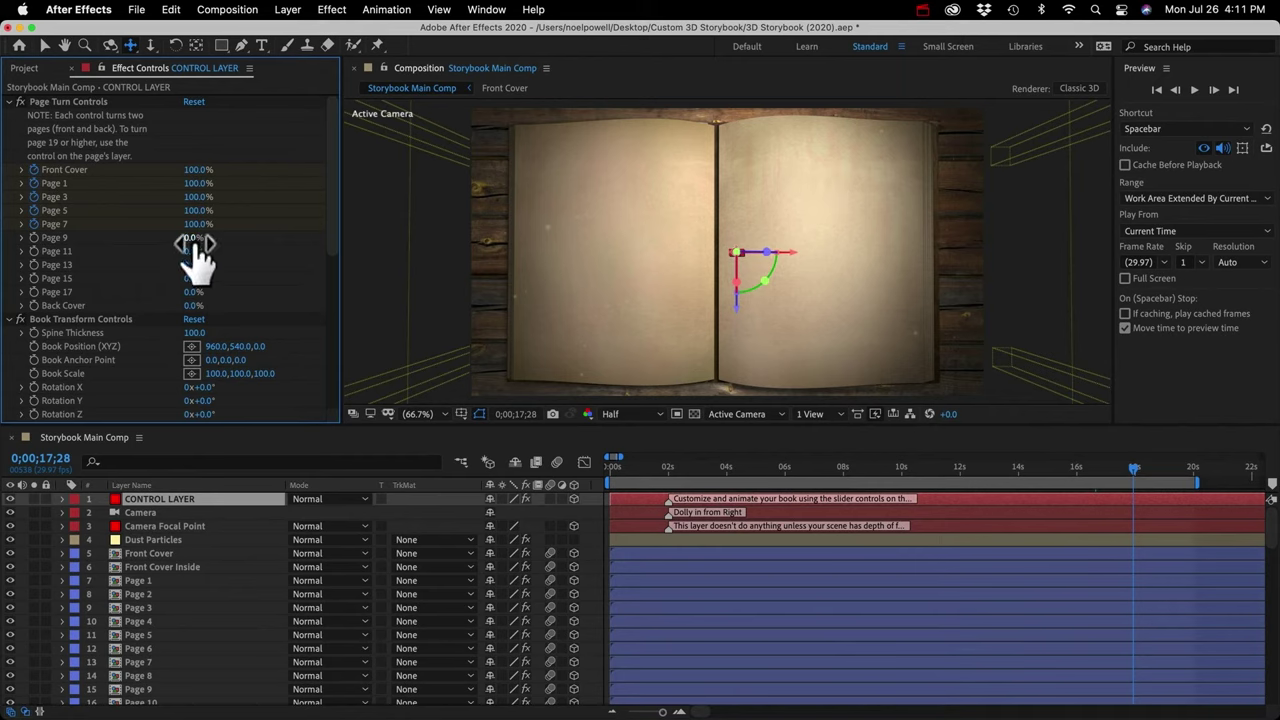
{"action": "left_click", "coordinate": [33, 224]}
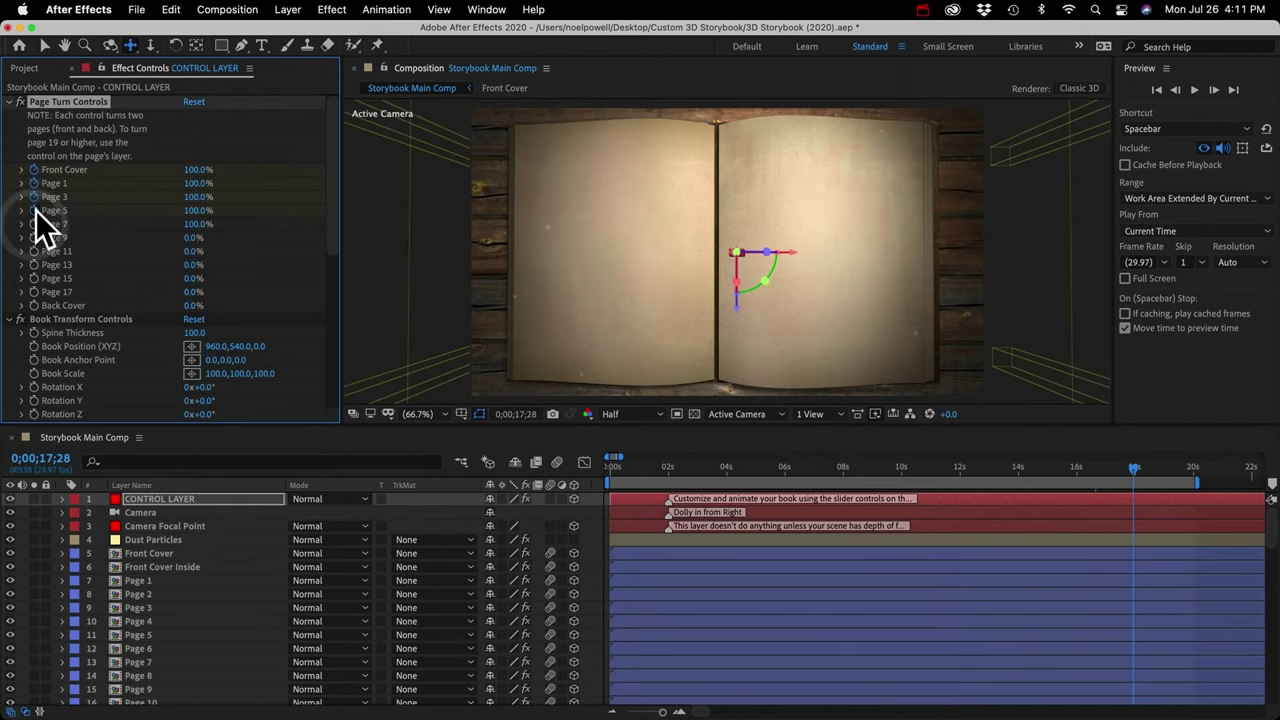
{"action": "left_click", "coordinate": [36, 190]}
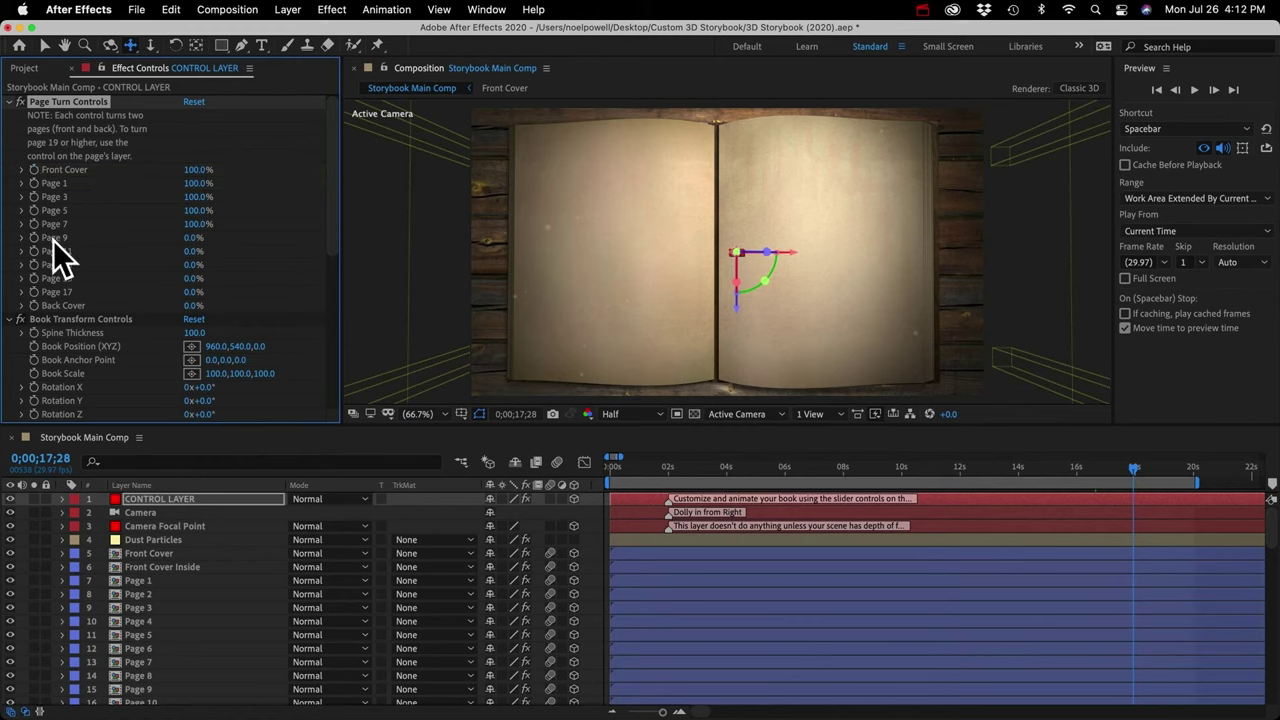
Set the CONTROL LAYER's page turns for Pages 9, 11, 13, 15, 17 and the Back Cover to 100%
{"action": "left_click_drag", "start_coordinate": [190, 238], "coordinate": [347, 240]}
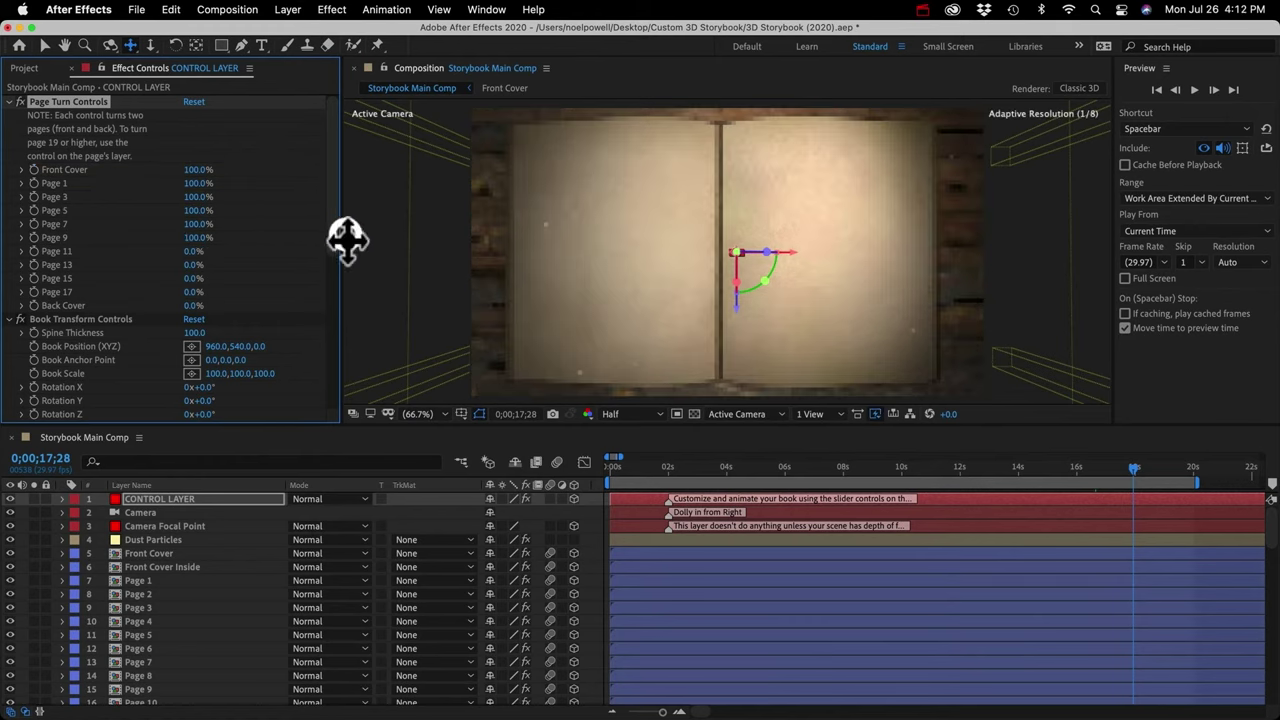
{"action": "left_click_drag", "start_coordinate": [188, 251], "coordinate": [420, 254]}
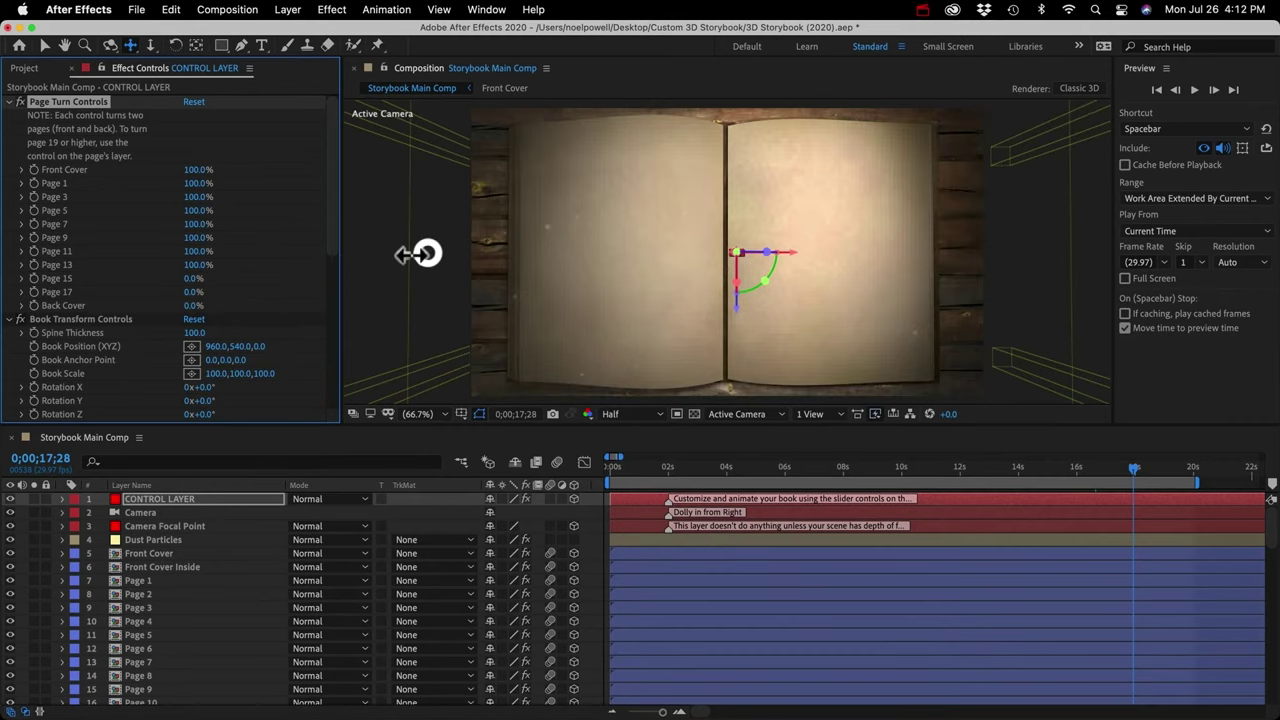
{"action": "left_click_drag", "start_coordinate": [193, 278], "coordinate": [494, 314]}
{"action": "left_click_drag", "start_coordinate": [193, 305], "coordinate": [506, 292]}
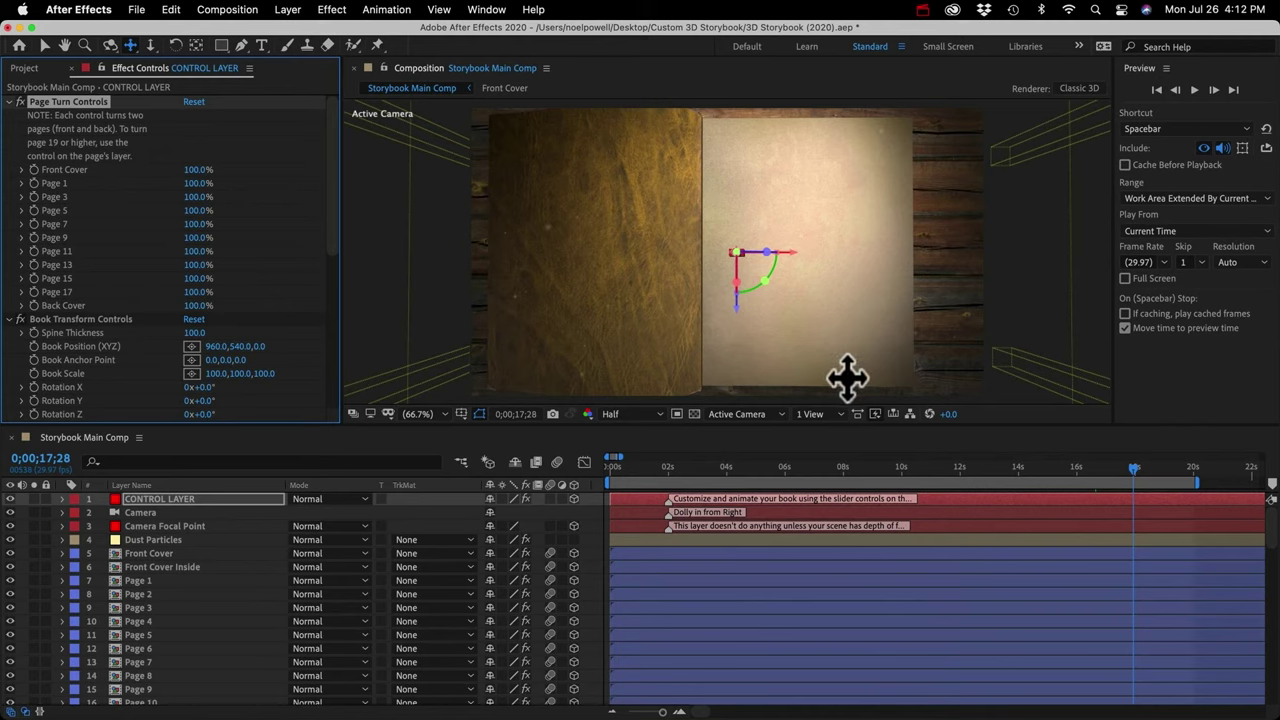
Set the Page 19 layer's own Page Turn control to 100% and collapse the layer
{"action": "scroll", "coordinate": [172, 670], "scroll_direction": "down", "scroll_amount": 6}
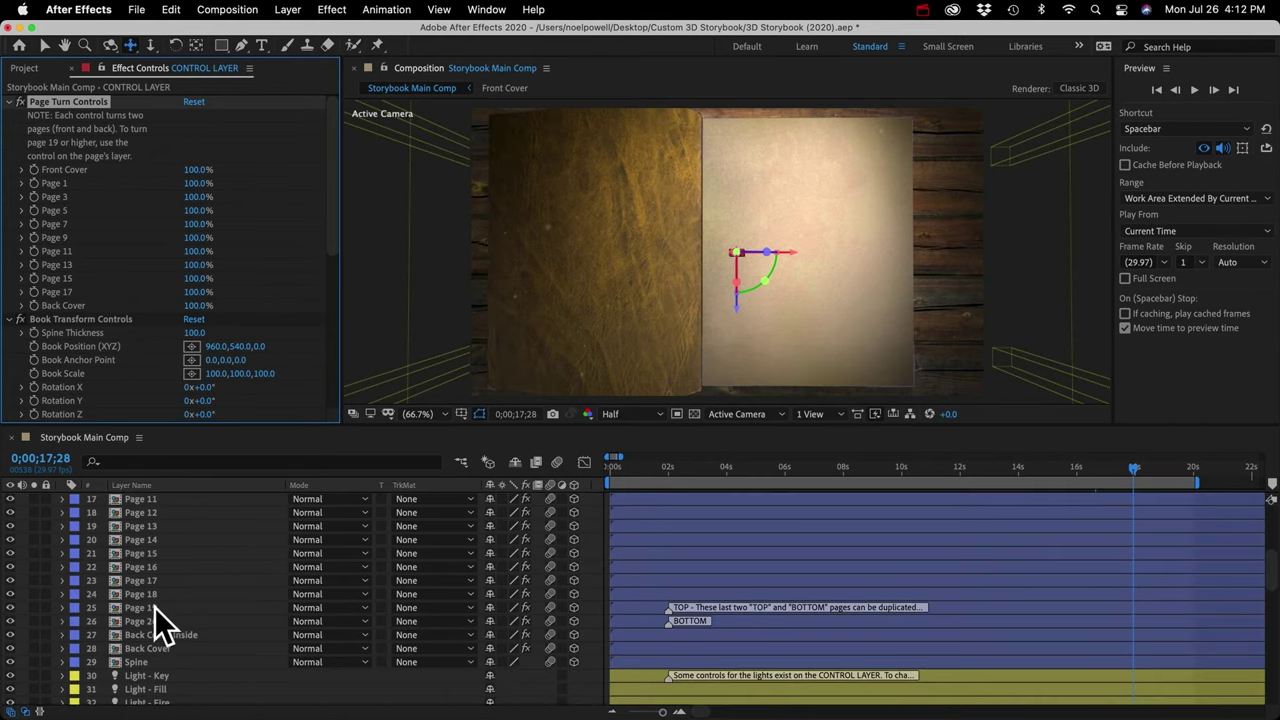
{"action": "left_click", "coordinate": [154, 607]}
{"action": "key", "text": "e"}
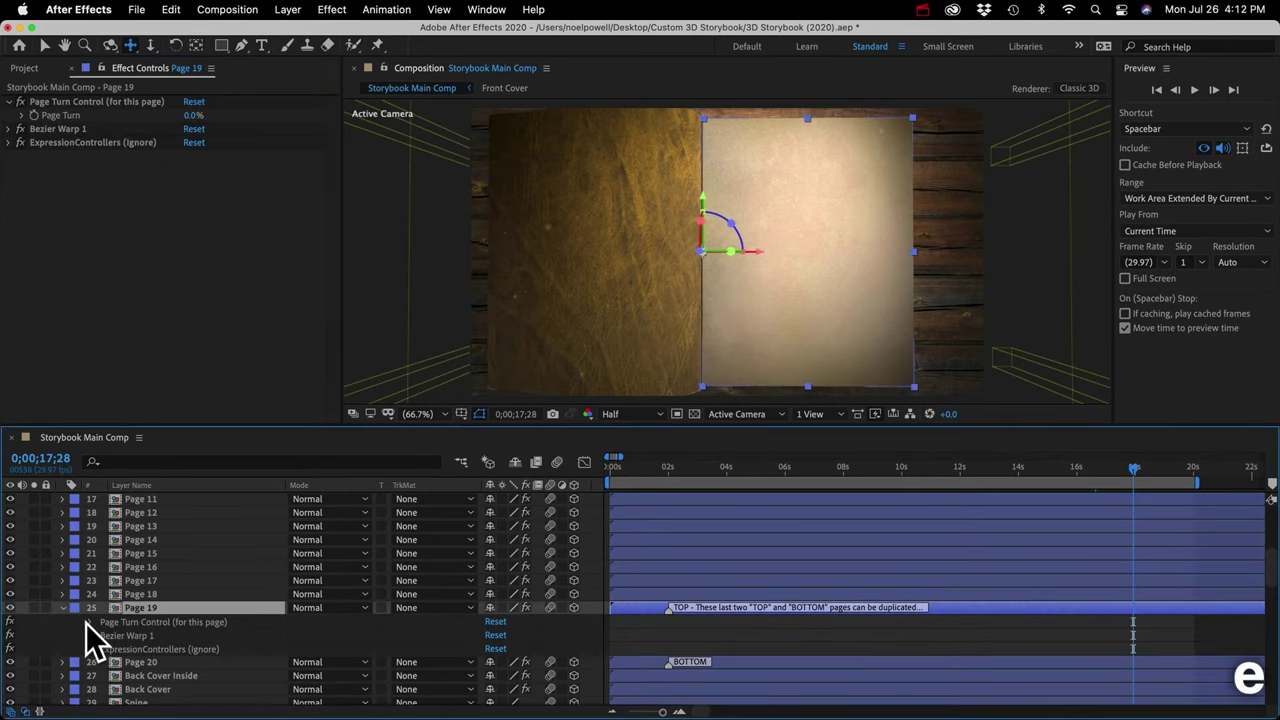
{"action": "left_click", "coordinate": [89, 622]}
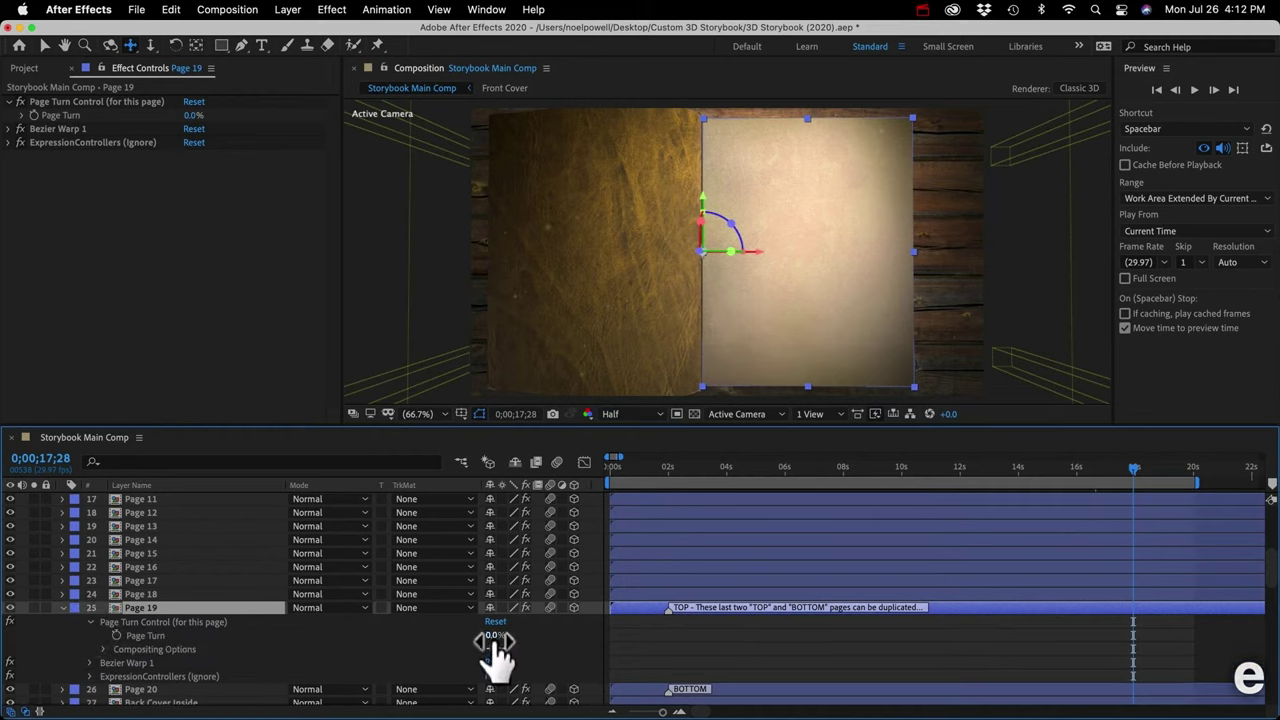
{"action": "left_click_drag", "start_coordinate": [495, 641], "coordinate": [663, 649]}
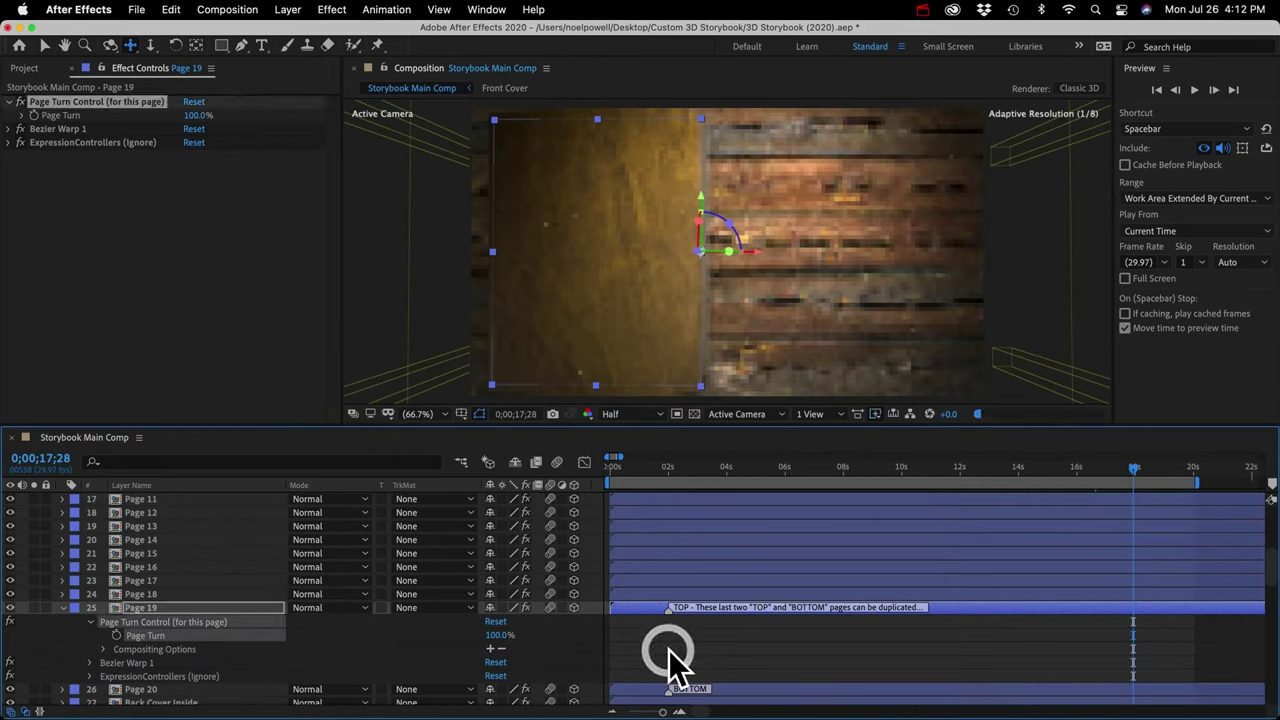
{"action": "left_click", "coordinate": [62, 607]}
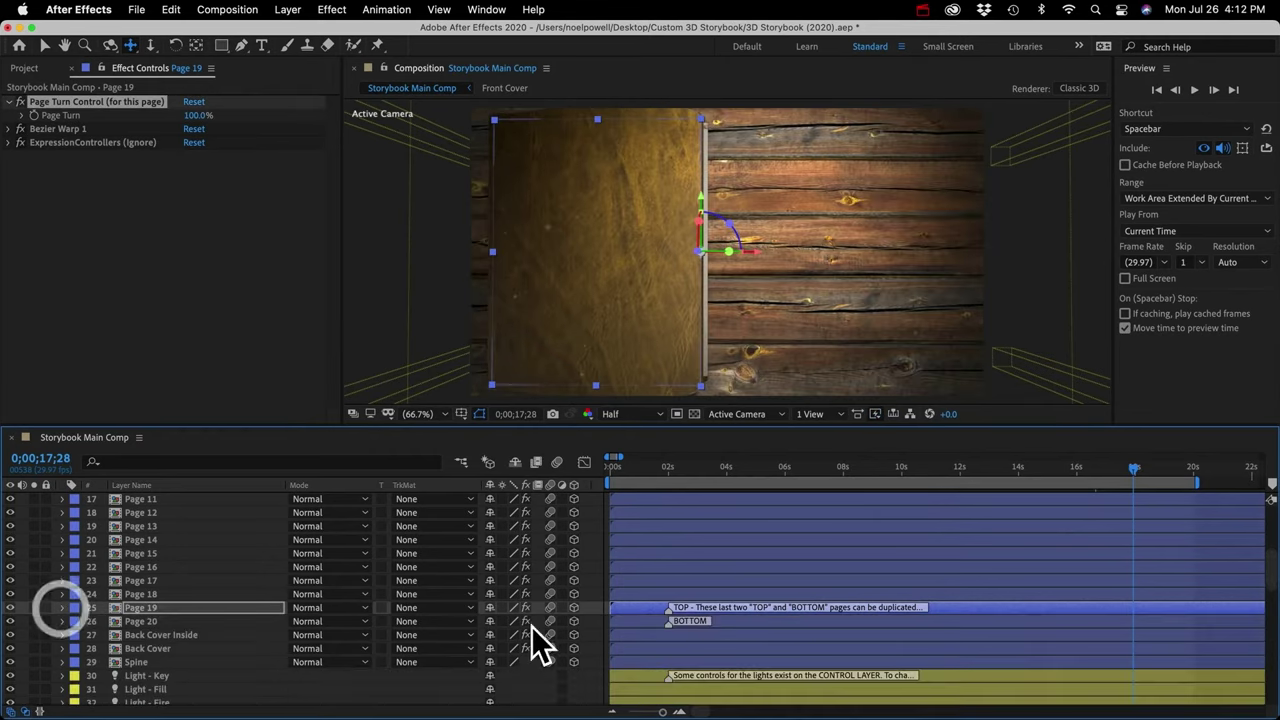
Return to the composition's start and examine the CONTROL LAYER's page controls and the effects on the Page 19 and Page 17 layers
{"action": "left_click", "coordinate": [626, 466]}
{"action": "left_click_drag", "start_coordinate": [628, 466], "coordinate": [609, 468]}
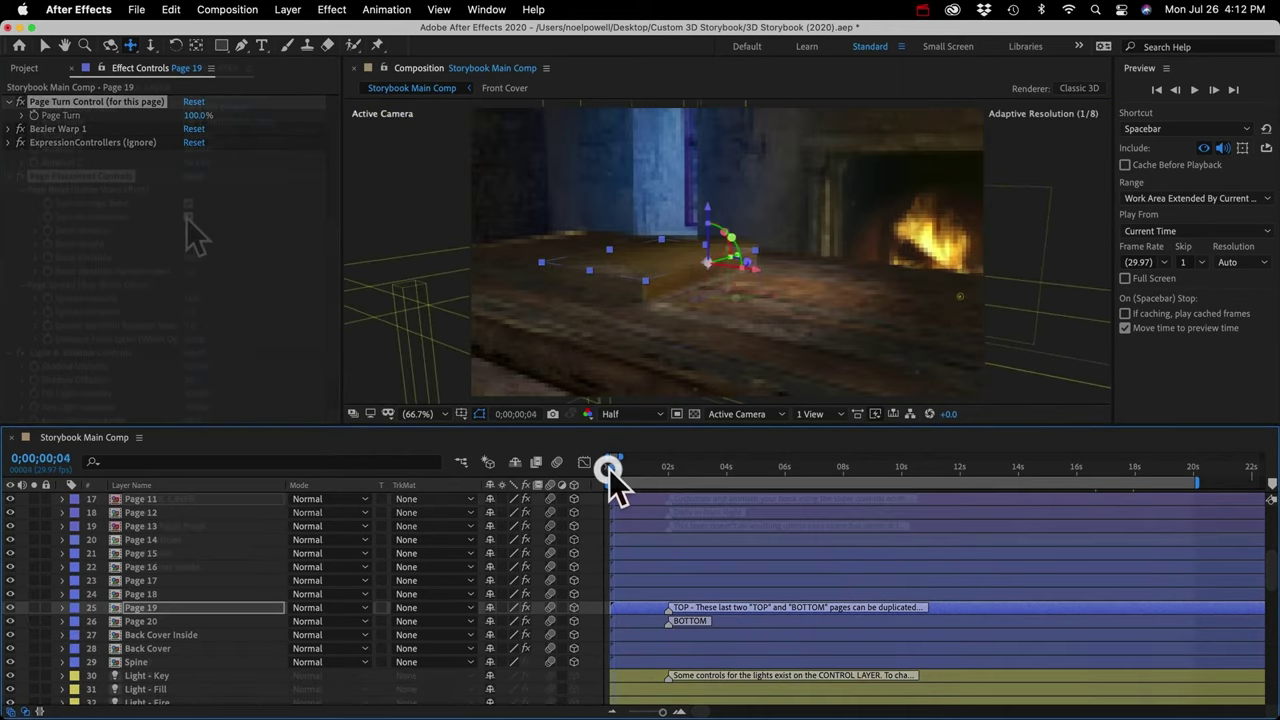
{"action": "left_click", "coordinate": [686, 320]}
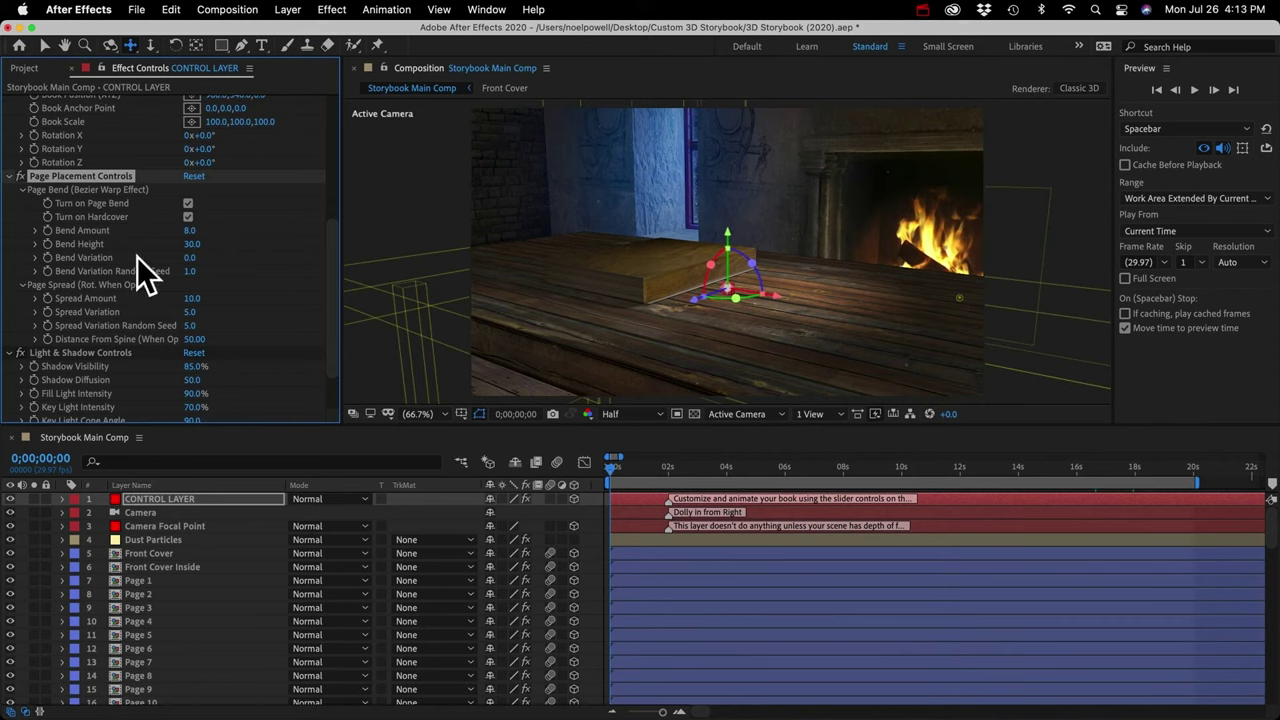
{"action": "scroll", "coordinate": [137, 256], "scroll_direction": "up", "scroll_amount": 5}
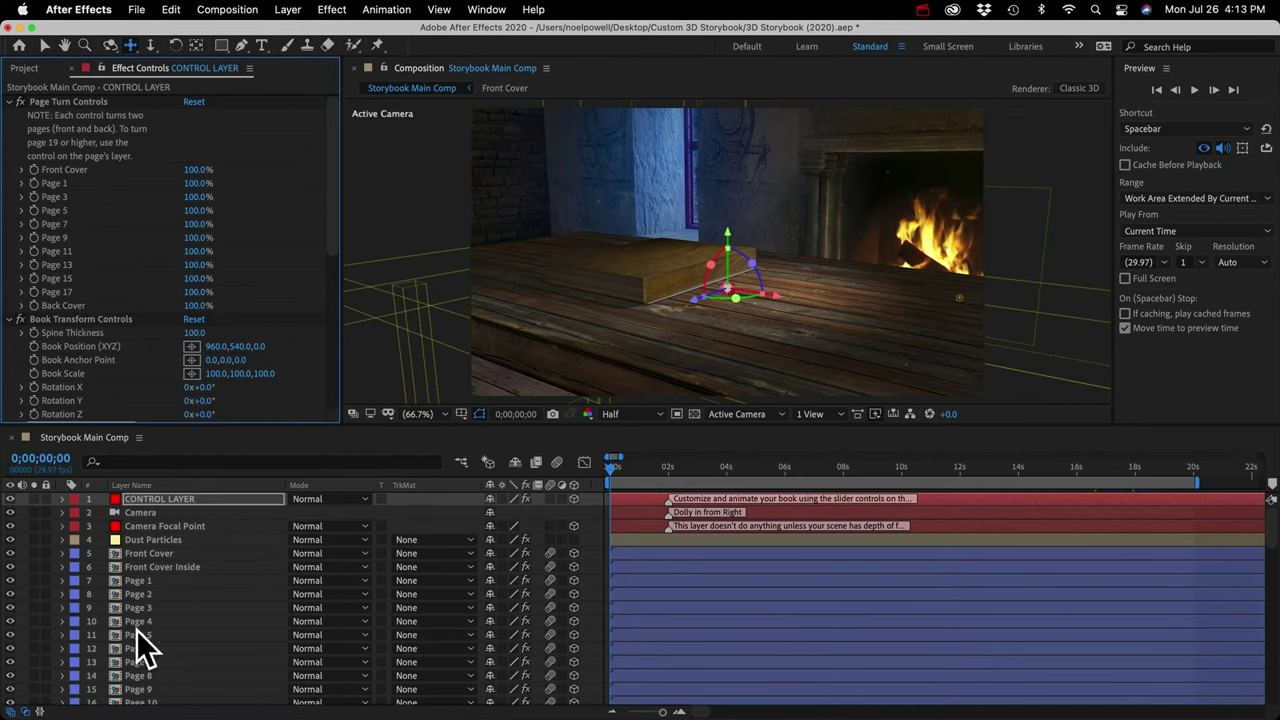
{"action": "scroll", "coordinate": [150, 686], "scroll_direction": "down", "scroll_amount": 5}
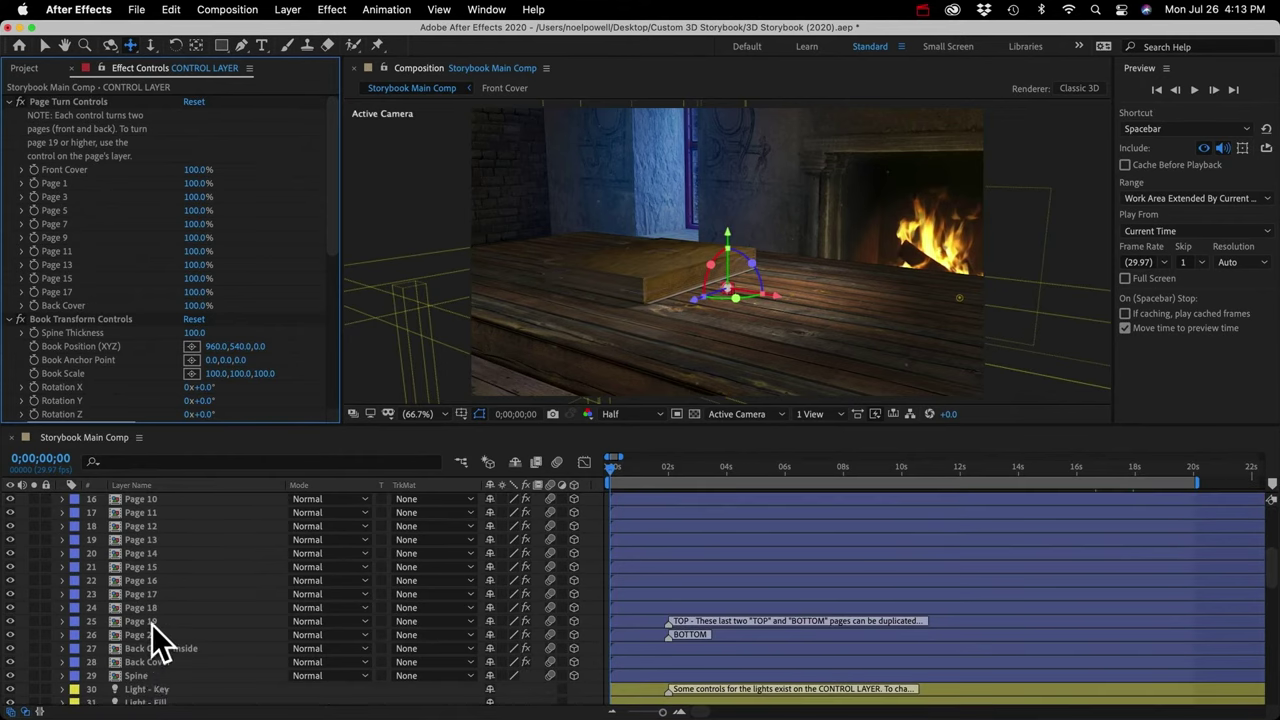
{"action": "left_click", "coordinate": [152, 622]}
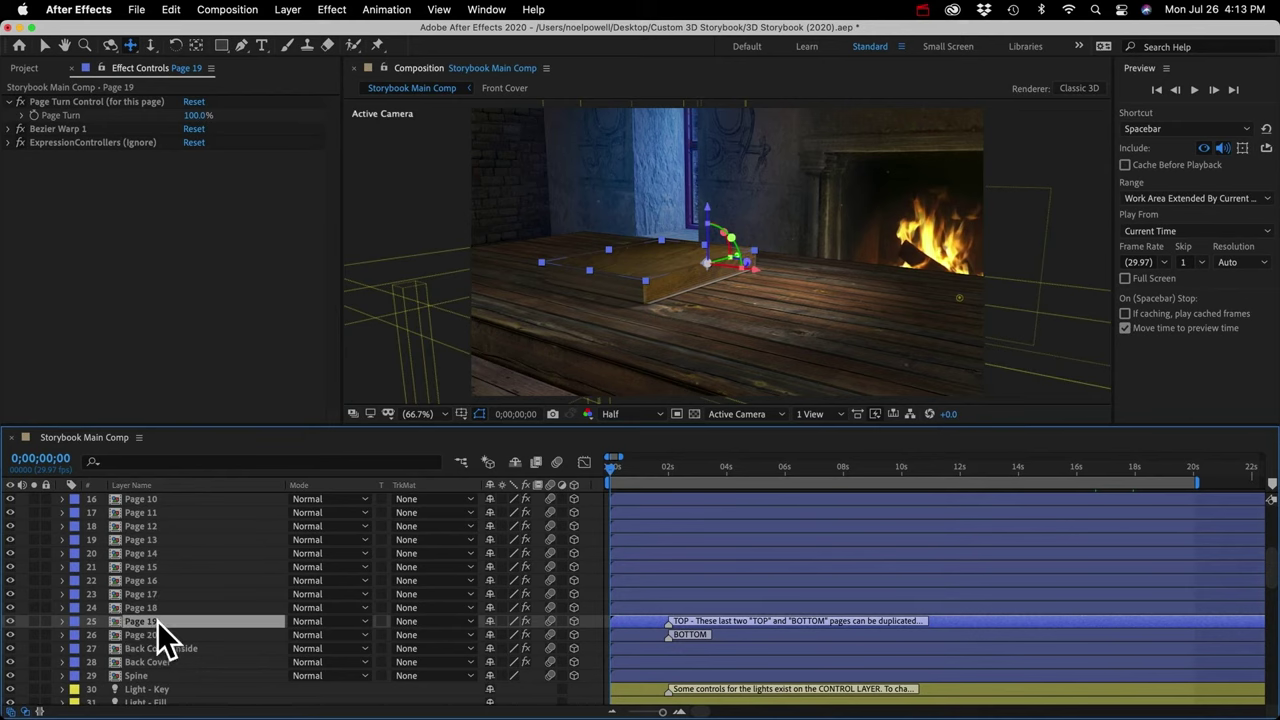
{"action": "left_click", "coordinate": [160, 594]}
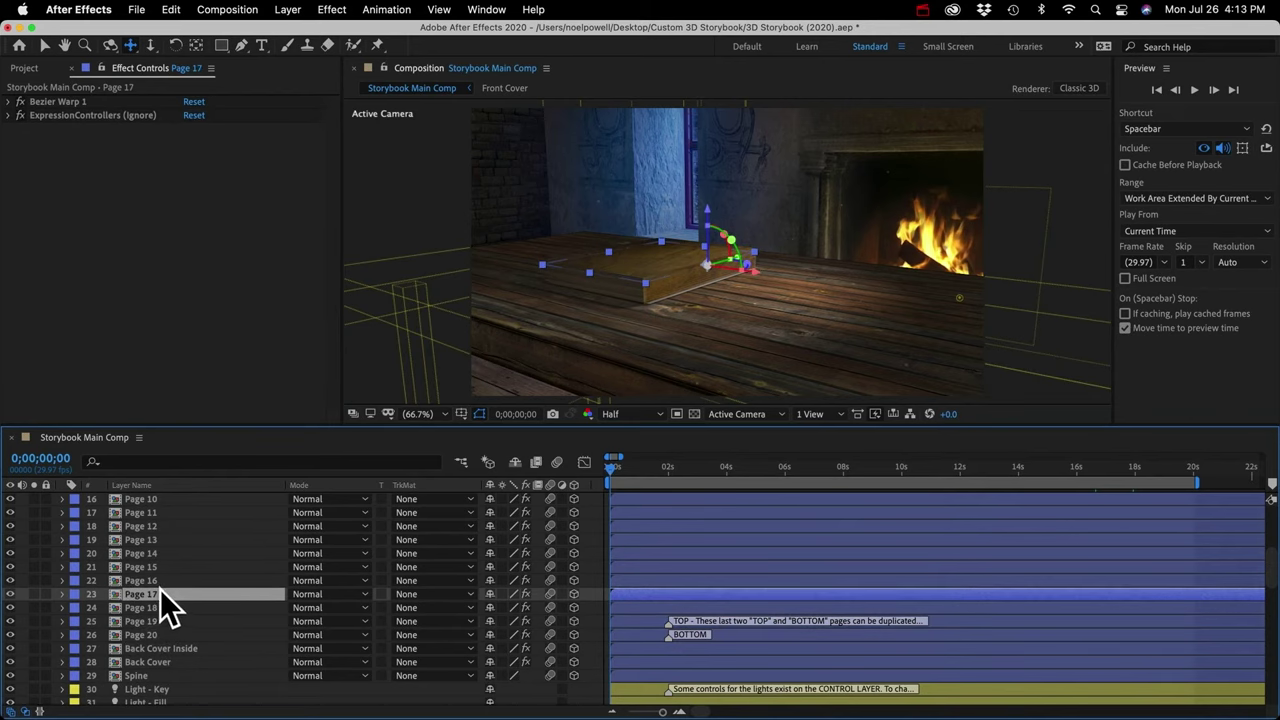
{"action": "scroll", "coordinate": [115, 559], "scroll_direction": "up", "scroll_amount": 5}
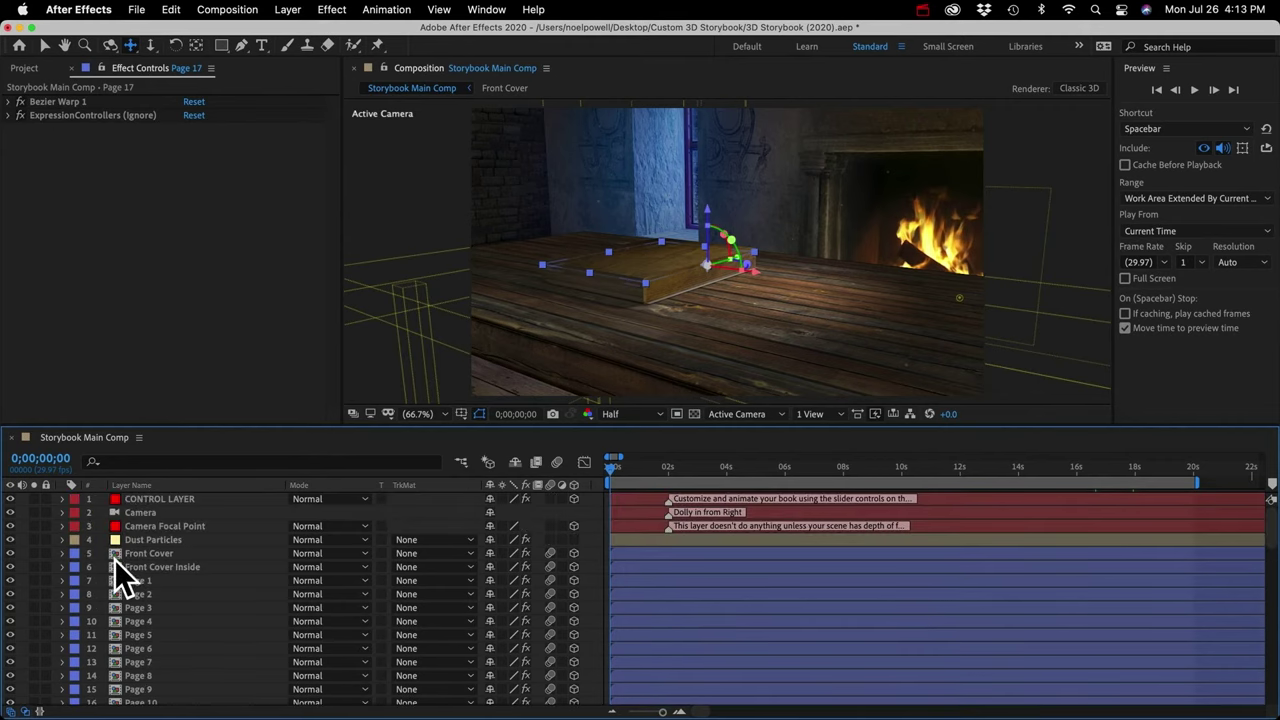
{"action": "right_click", "coordinate": [149, 495]}
{"action": "left_click", "coordinate": [100, 257]}
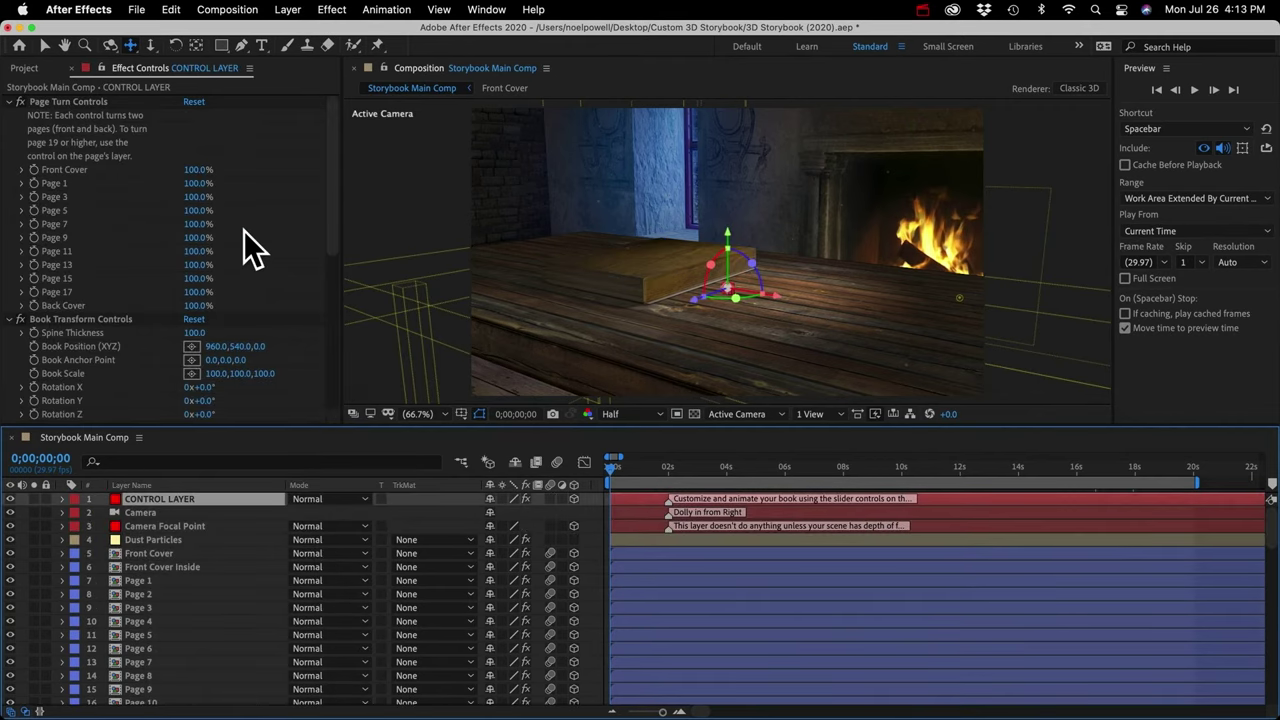
{"action": "left_click", "coordinate": [195, 211]}
{"action": "key", "text": "Return"}
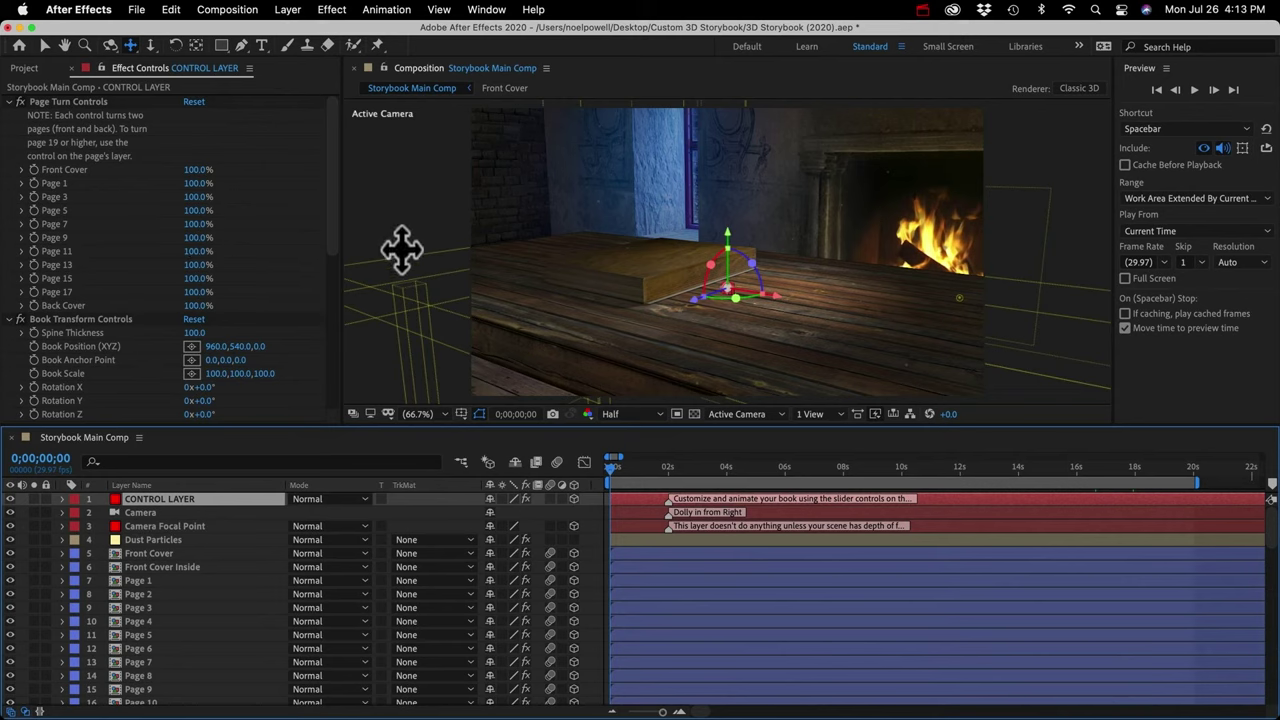
{"action": "left_click", "coordinate": [70, 305]}
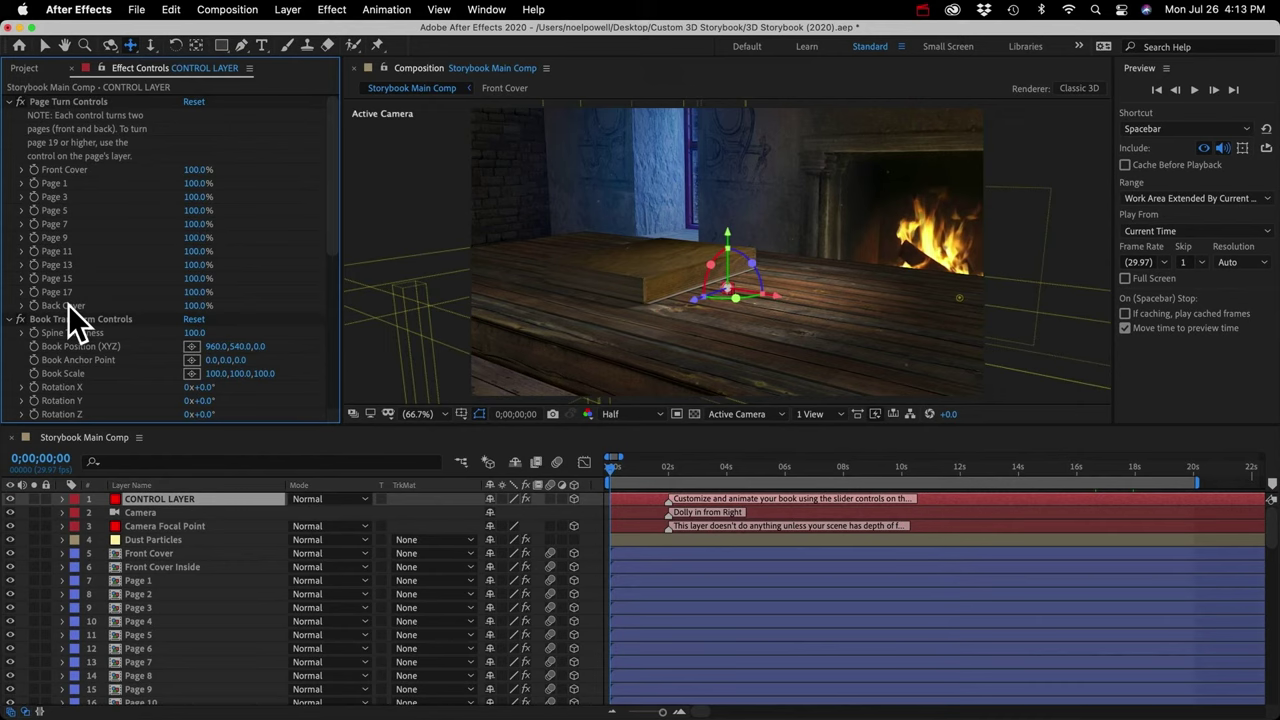
Examine the Page Precomps (Insert Your Content) folder's compositions in the project and select the Page 19 and Page 20 layers in the timeline
{"action": "left_click", "coordinate": [24, 67]}
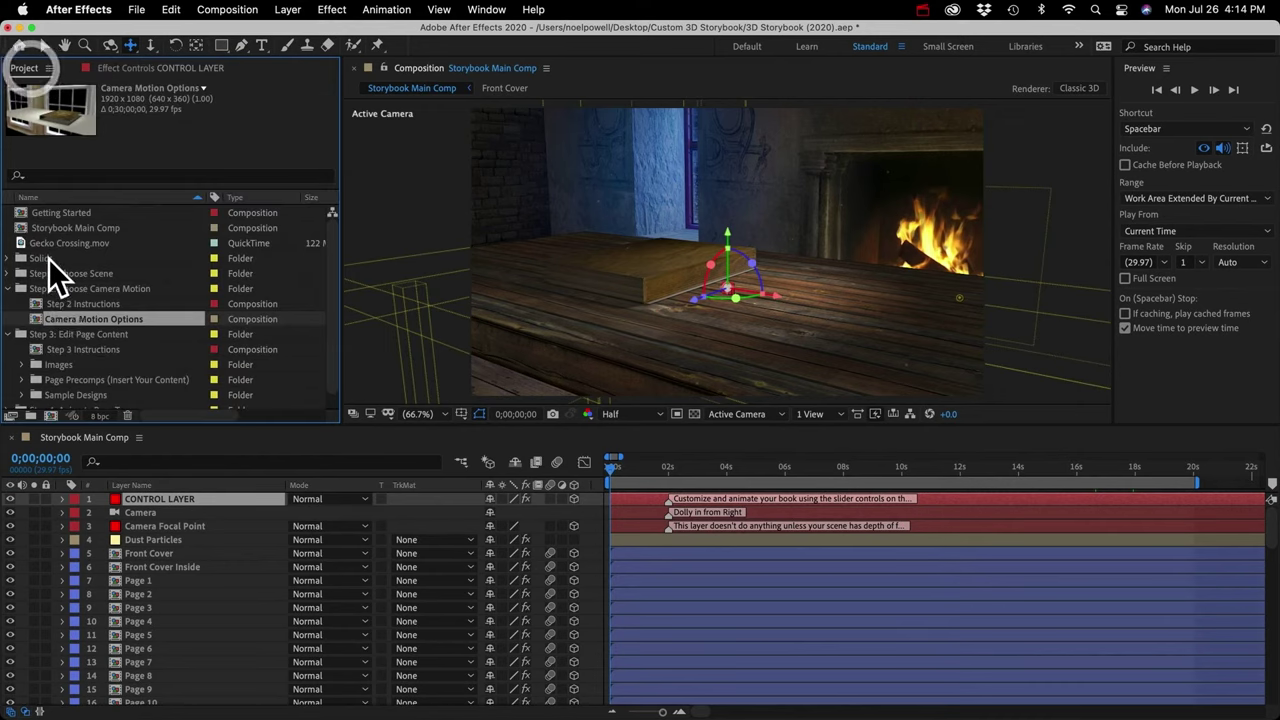
{"action": "left_click", "coordinate": [57, 364]}
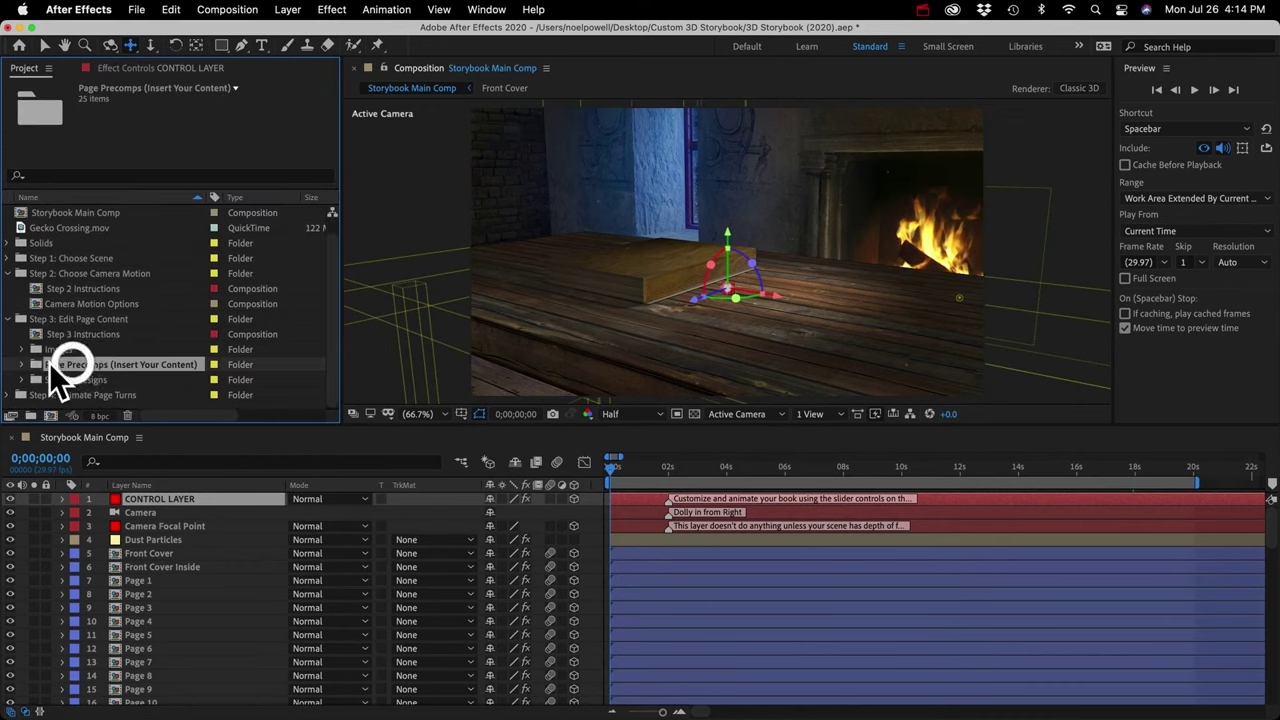
{"action": "left_click", "coordinate": [22, 364]}
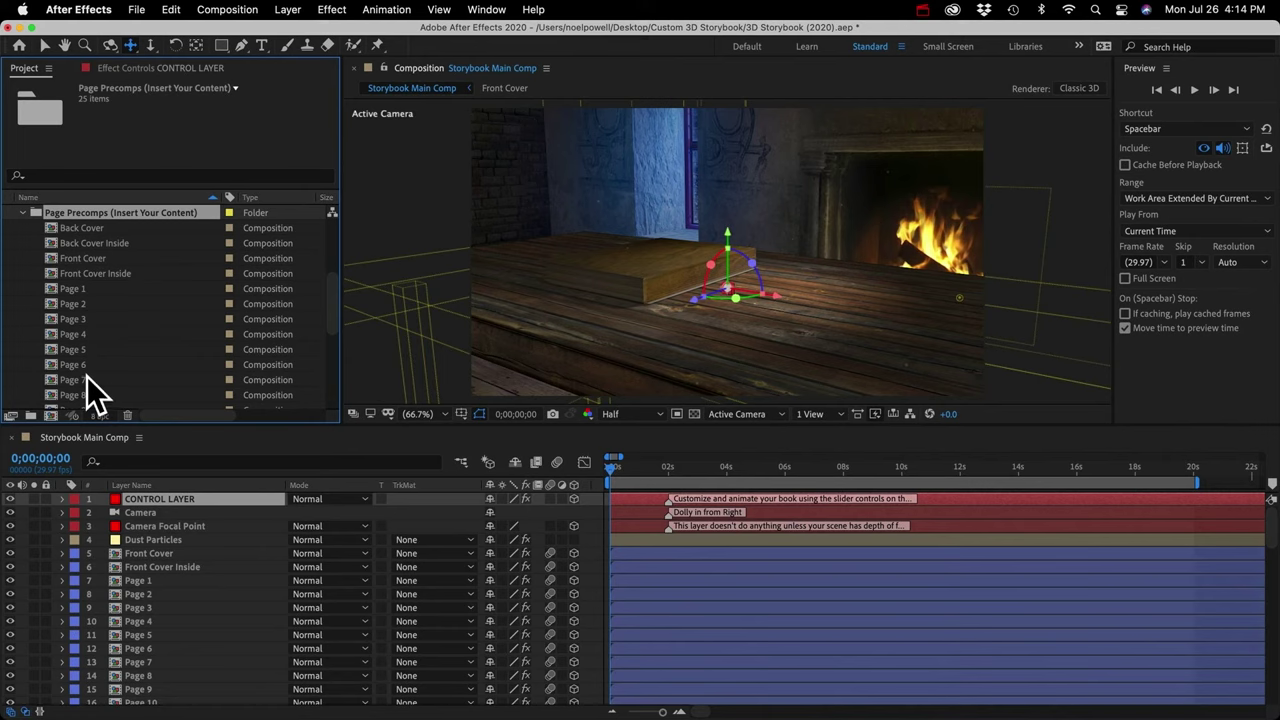
{"action": "left_click", "coordinate": [82, 231]}
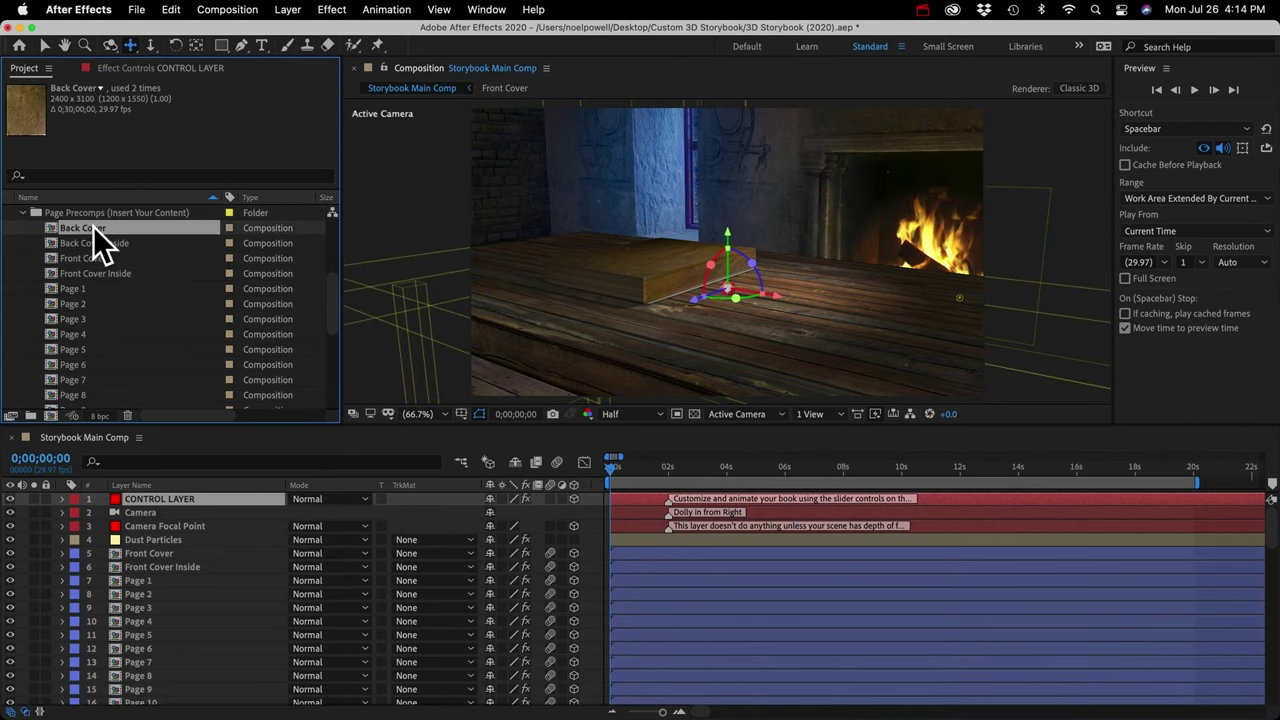
{"action": "left_click_drag", "start_coordinate": [93, 232], "coordinate": [34, 438]}
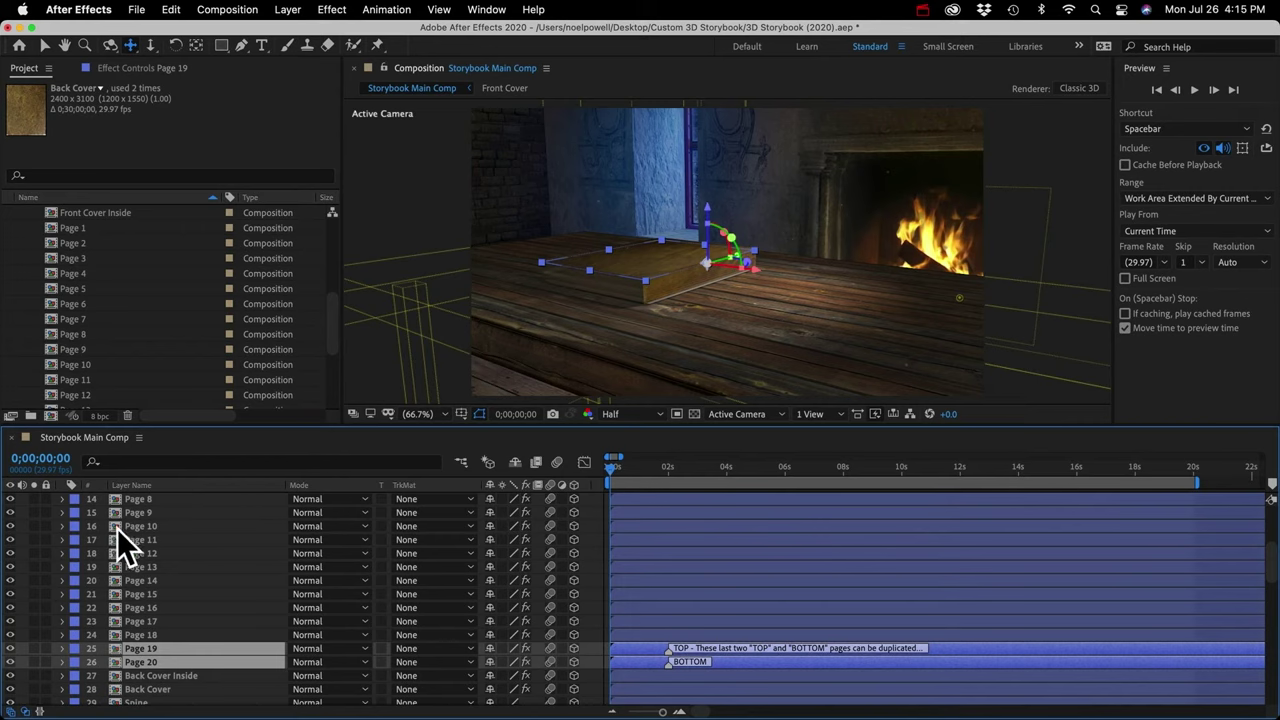
Collapse the Page Precomps, Step 3: Edit Page Content and Step 2: Choose Camera Motion folders in the project
{"action": "scroll", "coordinate": [49, 275], "scroll_direction": "up", "scroll_amount": 5}
{"action": "left_click", "coordinate": [21, 378]}
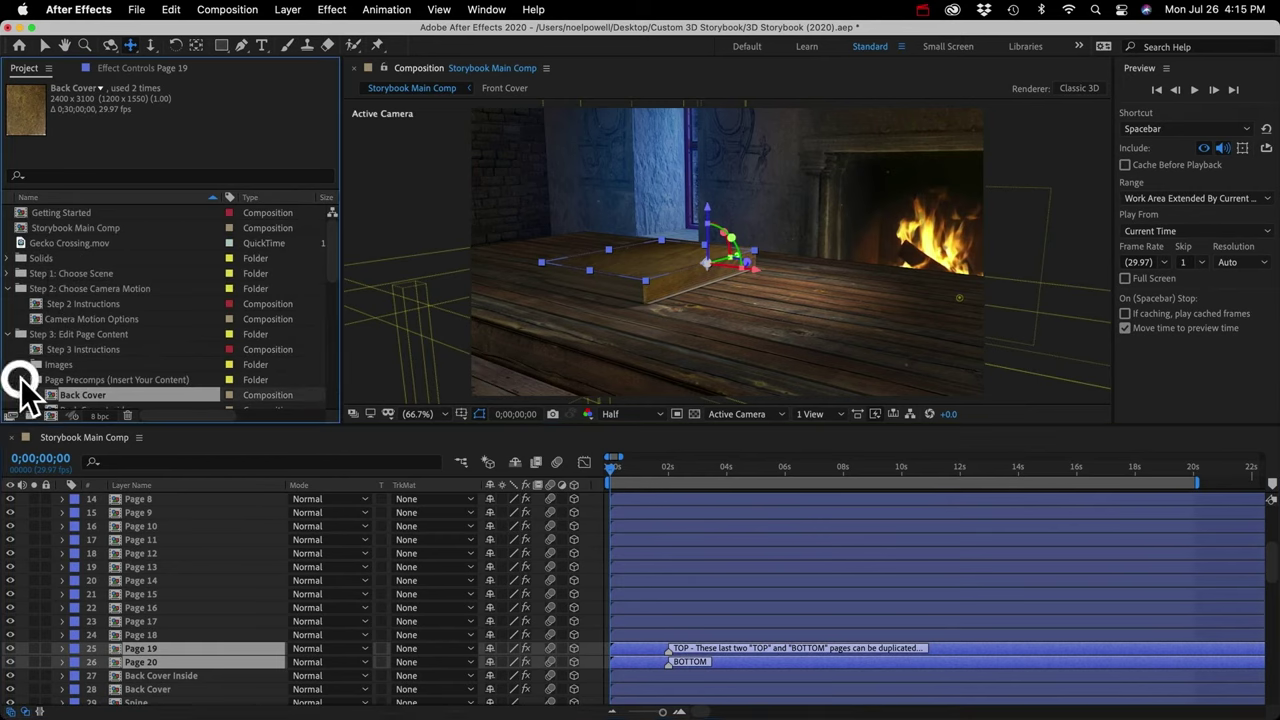
{"action": "left_click", "coordinate": [18, 336]}
{"action": "left_click", "coordinate": [10, 334]}
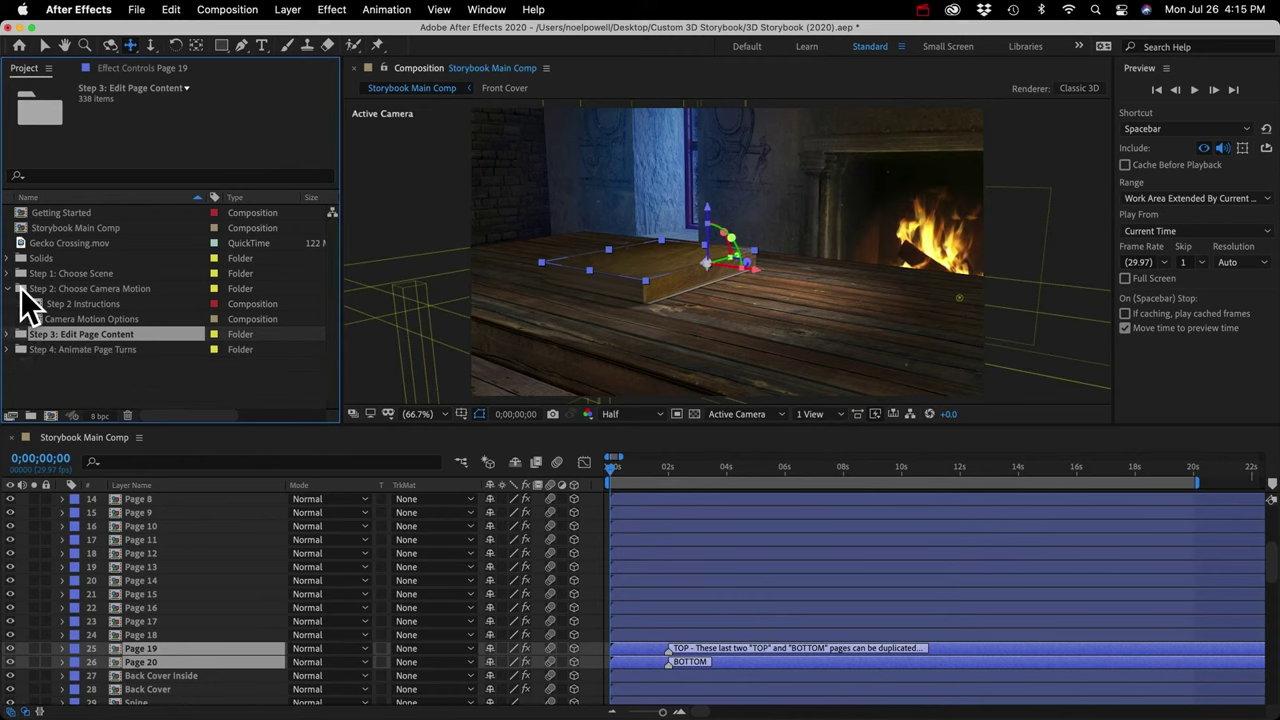
{"action": "left_click", "coordinate": [10, 289]}
{"action": "left_click", "coordinate": [10, 289]}
{"action": "left_click", "coordinate": [67, 380]}
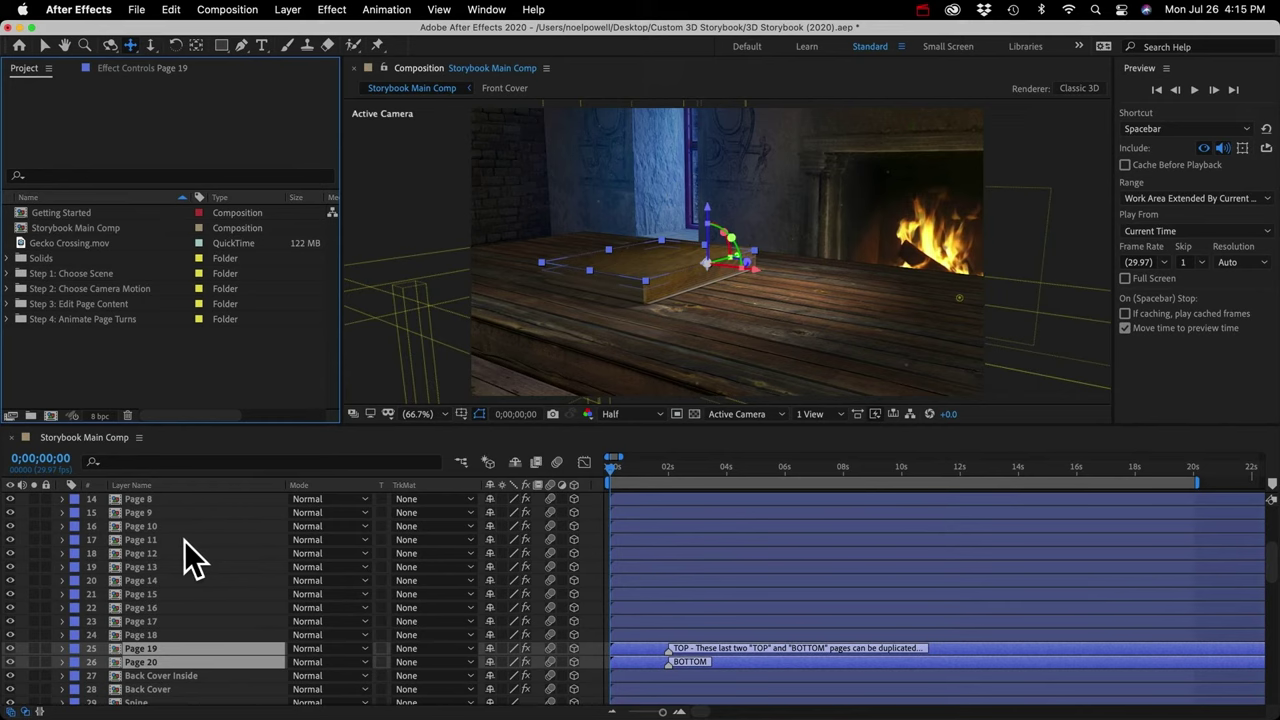
Change the Storybook Main Comp's settings to the 4K preset, 4096 by 2160 px
{"action": "mouse_move", "coordinate": [190, 462]}
{"action": "left_mouse_down"}
{"action": "mouse_move", "coordinate": [171, 457]}
{"action": "mouse_move", "coordinate": [170, 440]}
{"action": "mouse_move", "coordinate": [190, 442]}
{"action": "left_mouse_up"}
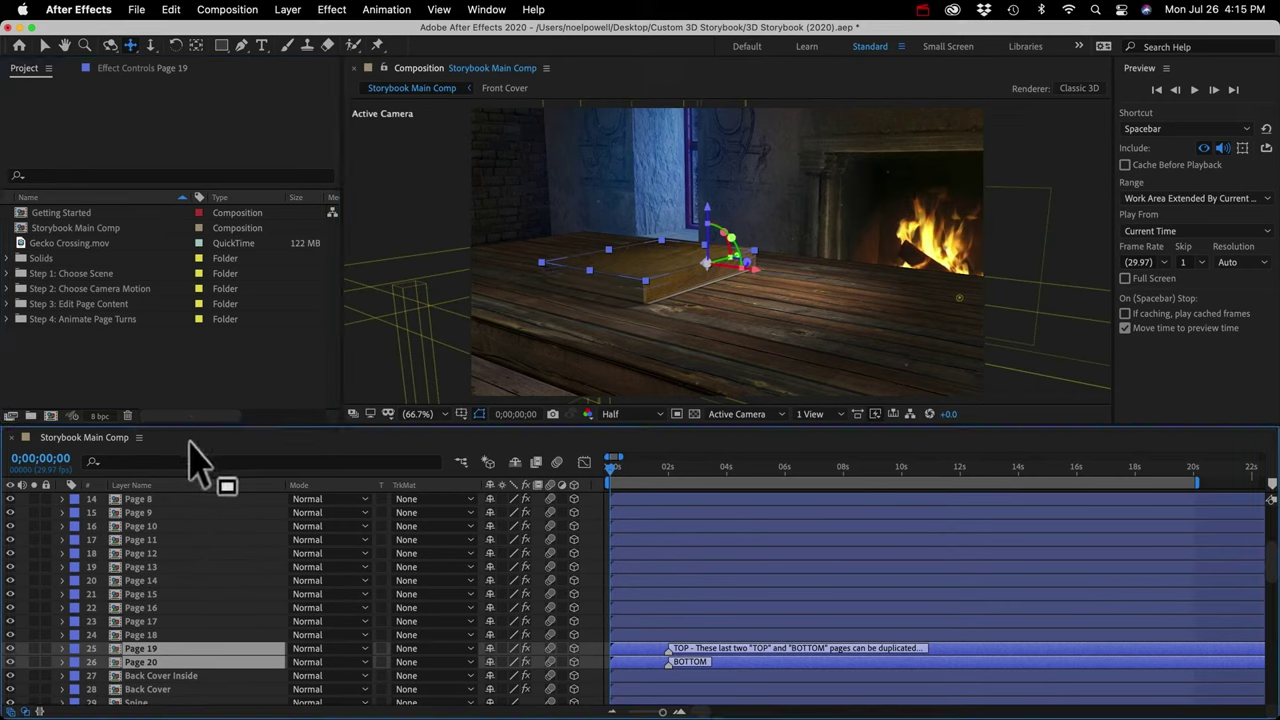
{"action": "left_click", "coordinate": [227, 10]}
{"action": "left_click", "coordinate": [243, 60]}
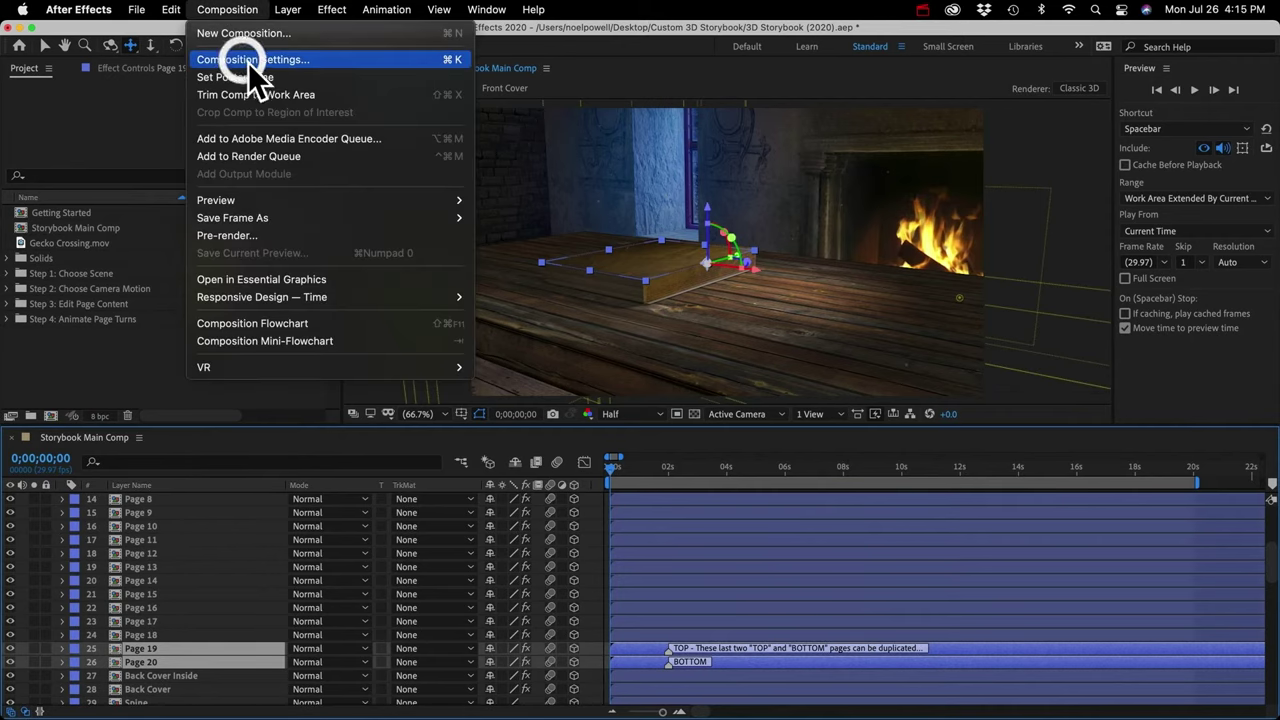
{"action": "left_click", "coordinate": [578, 283]}
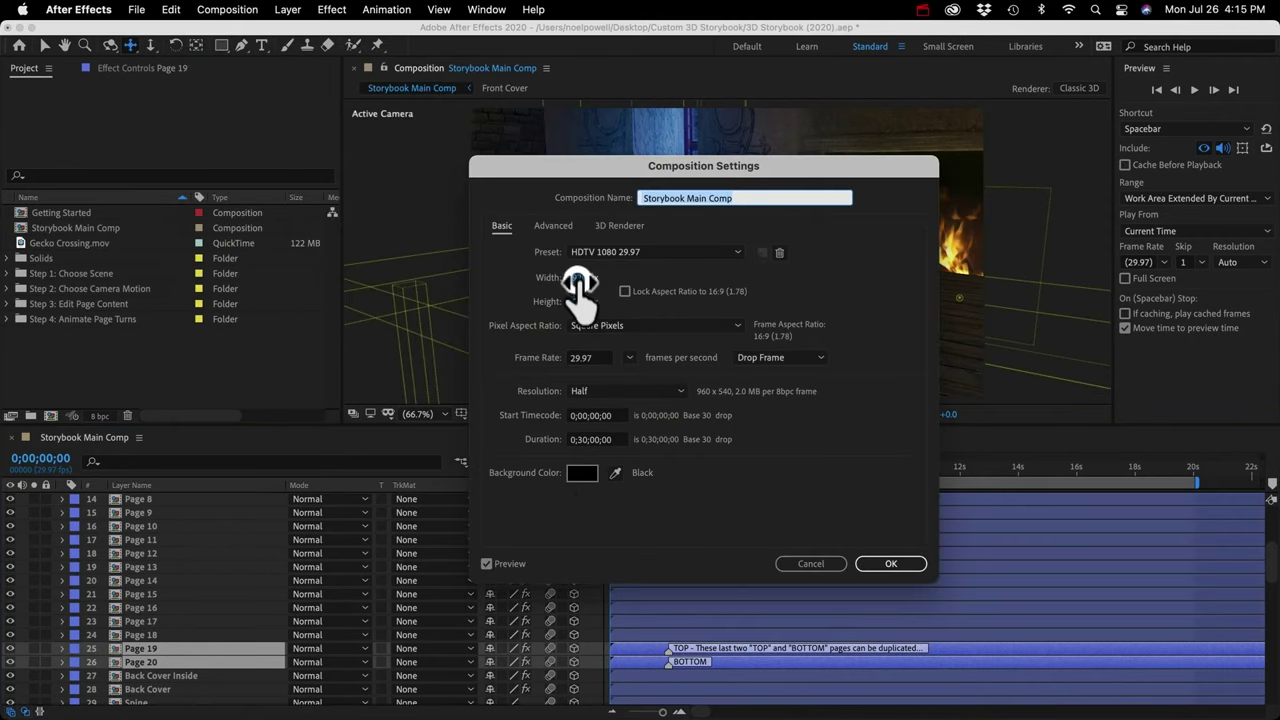
{"action": "left_click", "coordinate": [657, 257]}
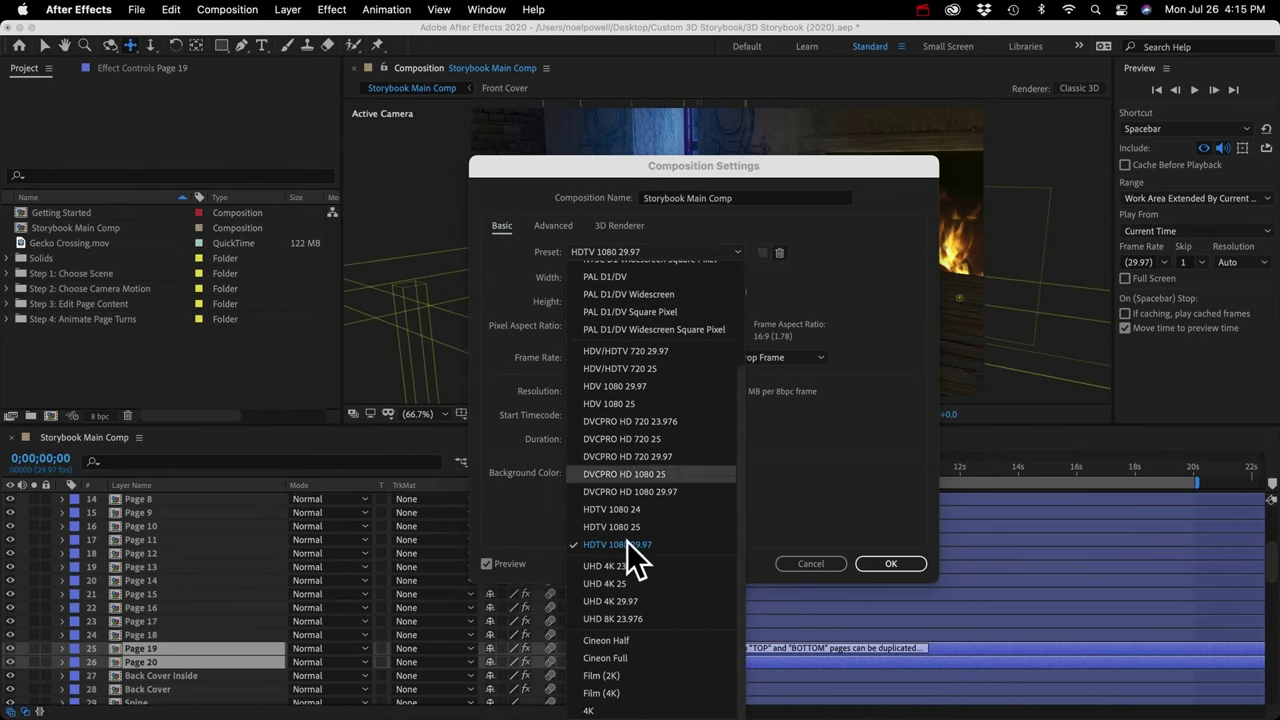
{"action": "left_click", "coordinate": [600, 710]}
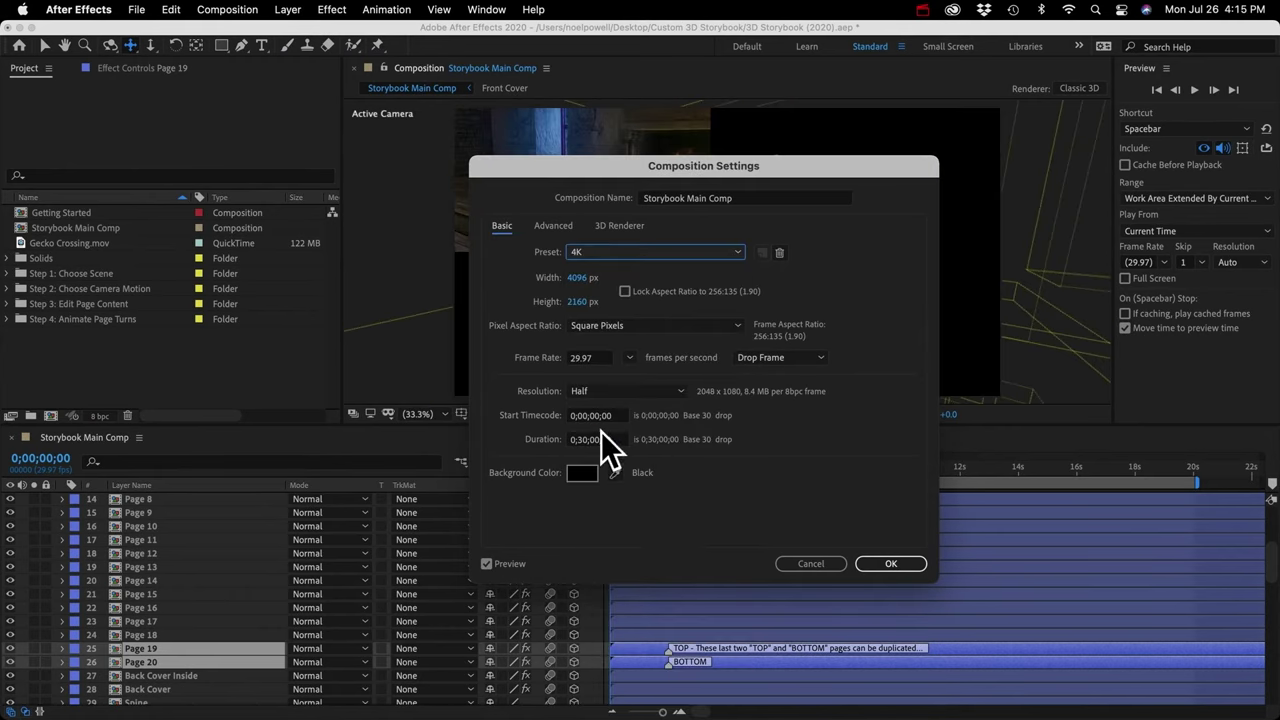
{"action": "left_click", "coordinate": [890, 564]}
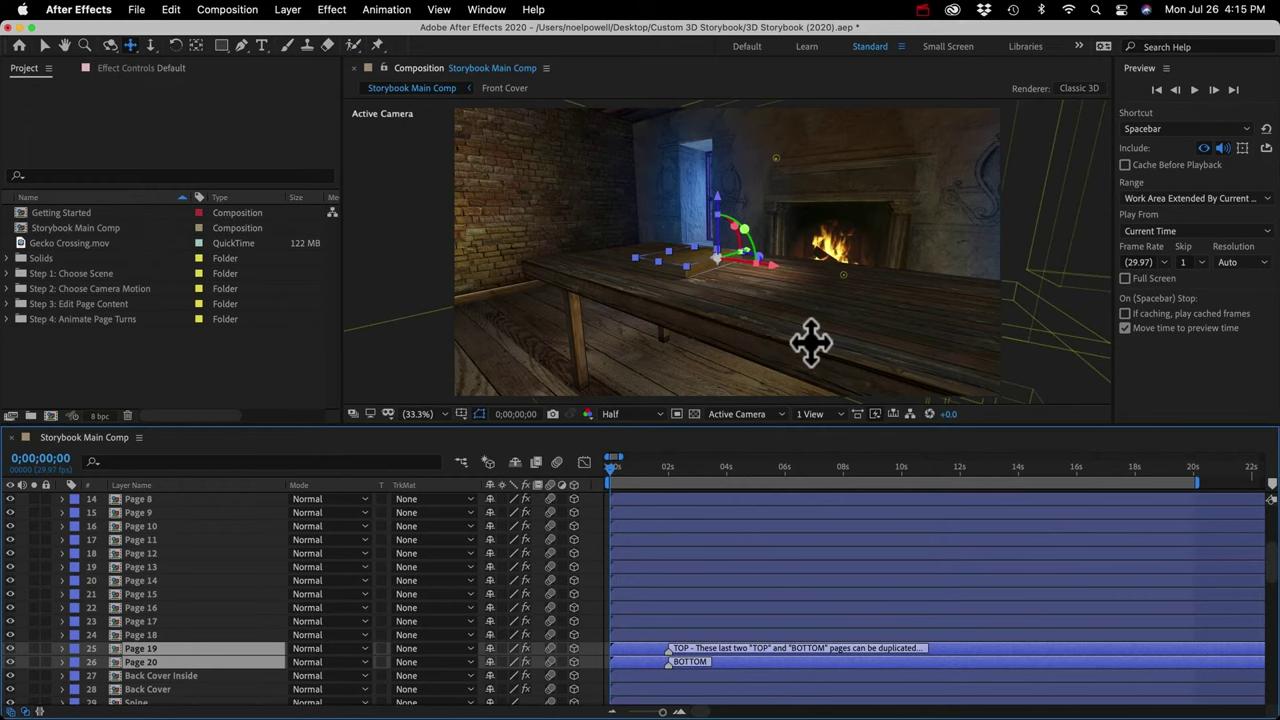
Double the Camera layer's Zoom to 3800 pixels in its camera options and collapse the layer
{"action": "scroll", "coordinate": [115, 507], "scroll_direction": "up", "scroll_amount": 5}
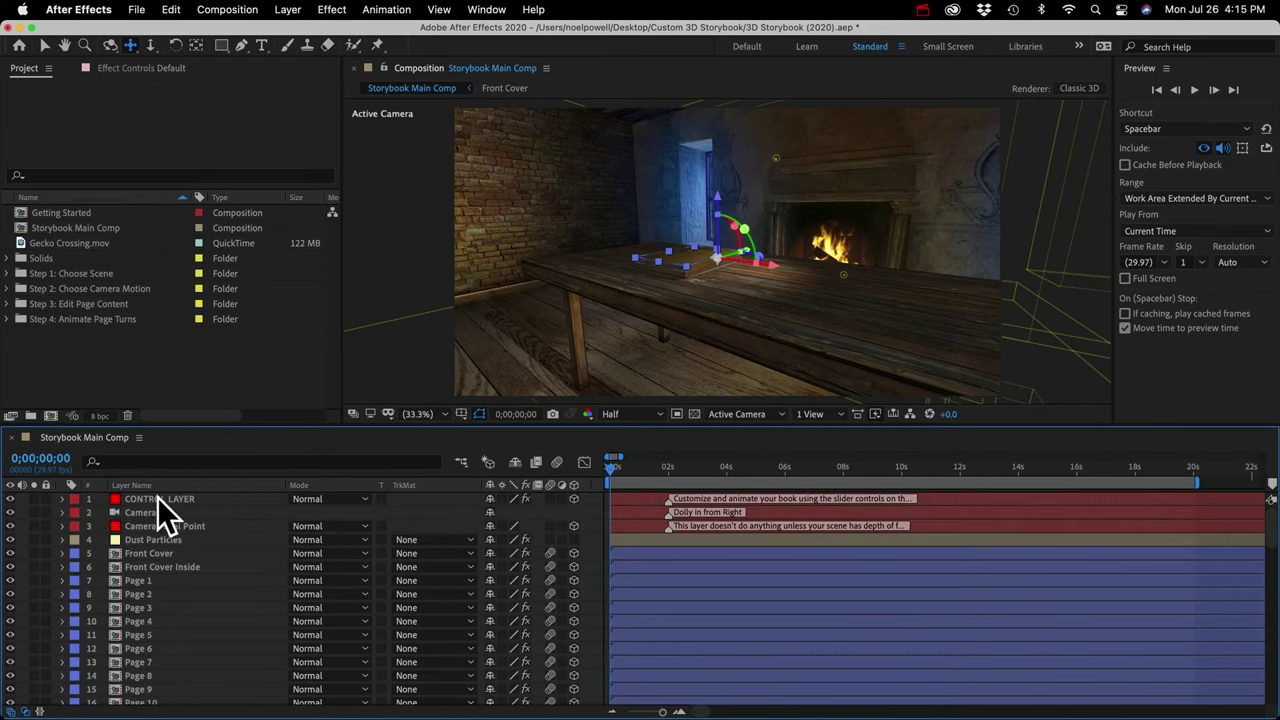
{"action": "left_click", "coordinate": [141, 512]}
{"action": "left_click", "coordinate": [62, 512]}
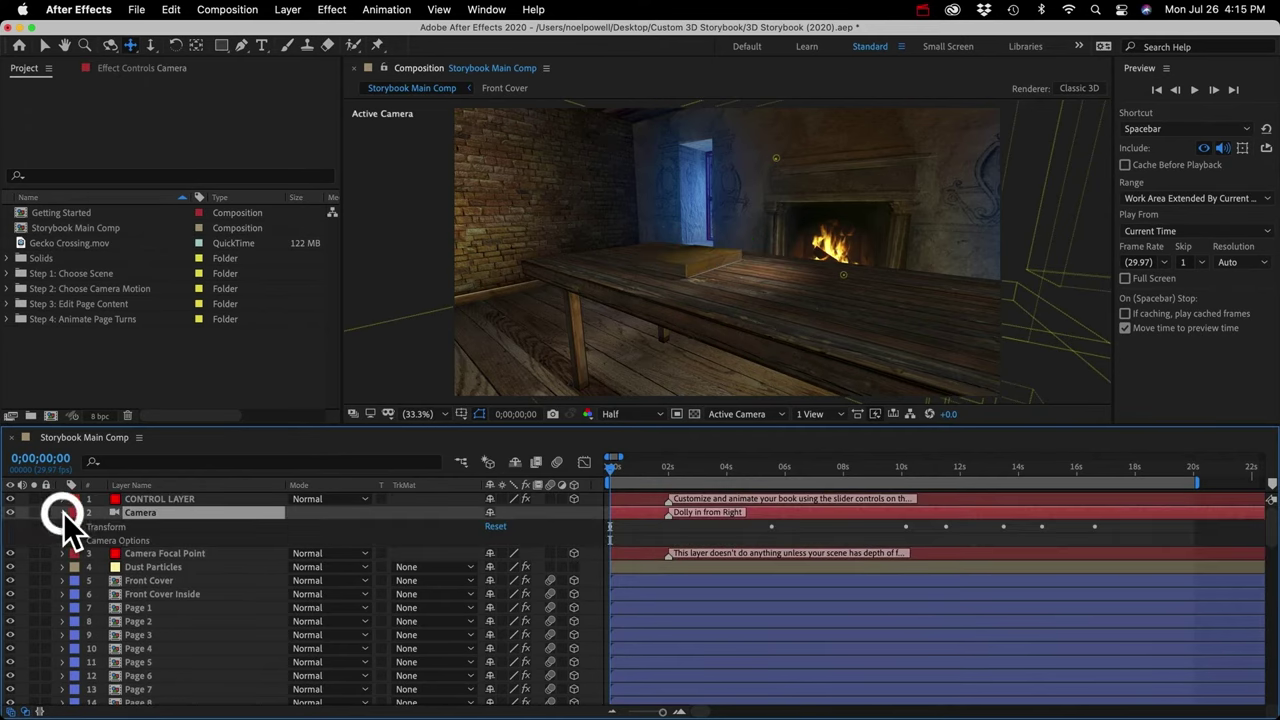
{"action": "left_click", "coordinate": [75, 540]}
{"action": "scroll", "coordinate": [73, 541], "scroll_direction": "down", "scroll_amount": 1}
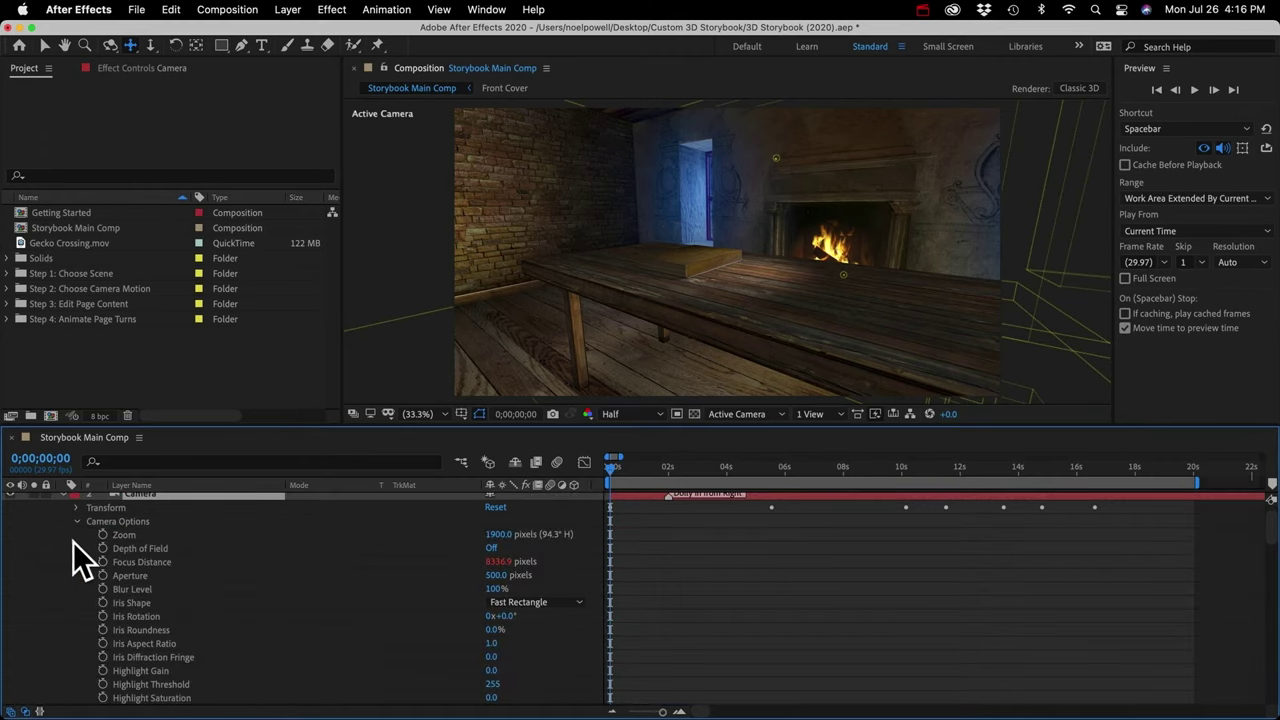
{"action": "left_click", "coordinate": [497, 536]}
{"action": "type", "text": "*"}
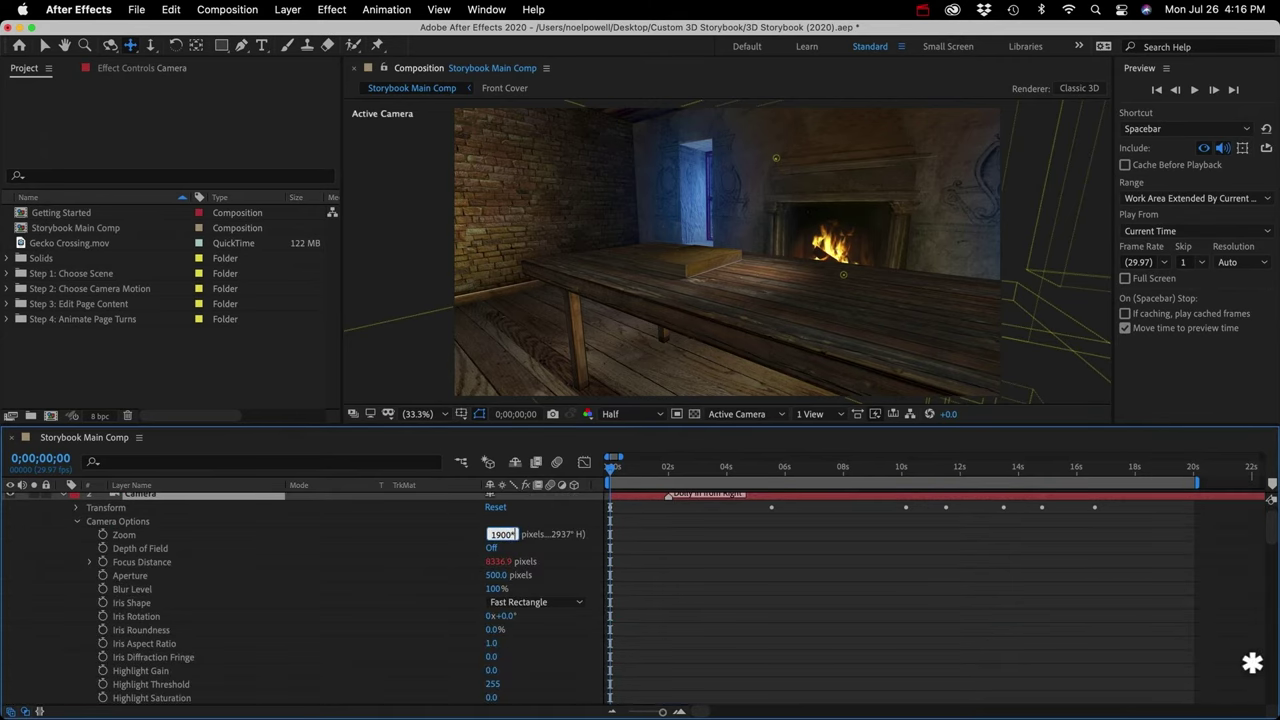
{"action": "type", "text": "2"}
{"action": "key", "text": "Return"}
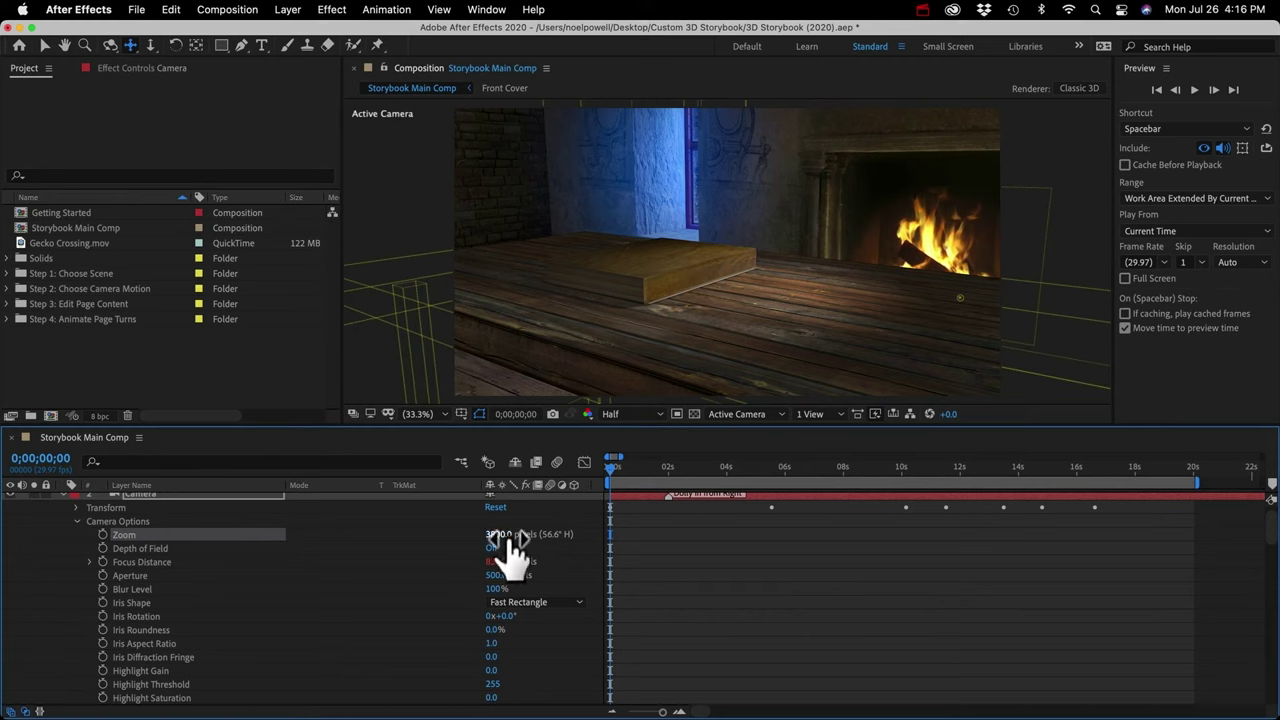
{"action": "key", "text": "super+grave"}
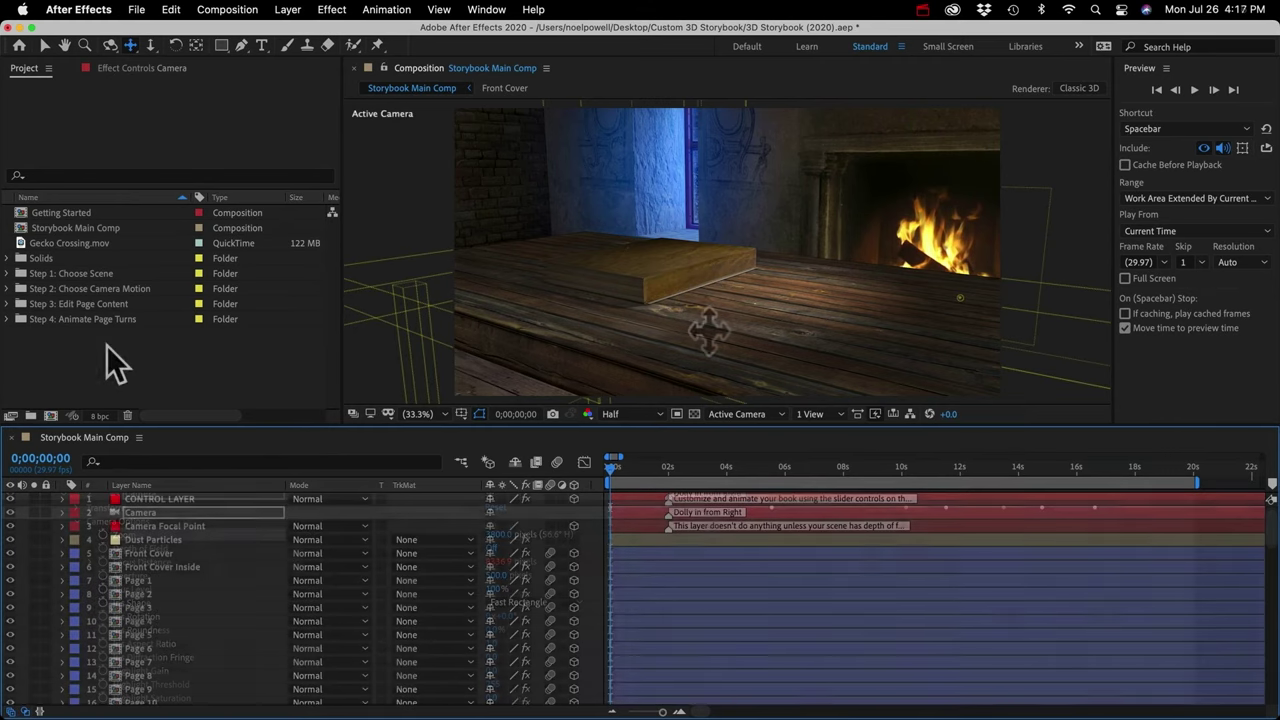
Inspect the dimensions of the Page 1, Page 2 and Page 3 precomps in the Step 3: Edit Page Content folder
{"action": "left_click", "coordinate": [69, 304]}
{"action": "left_click", "coordinate": [9, 303]}
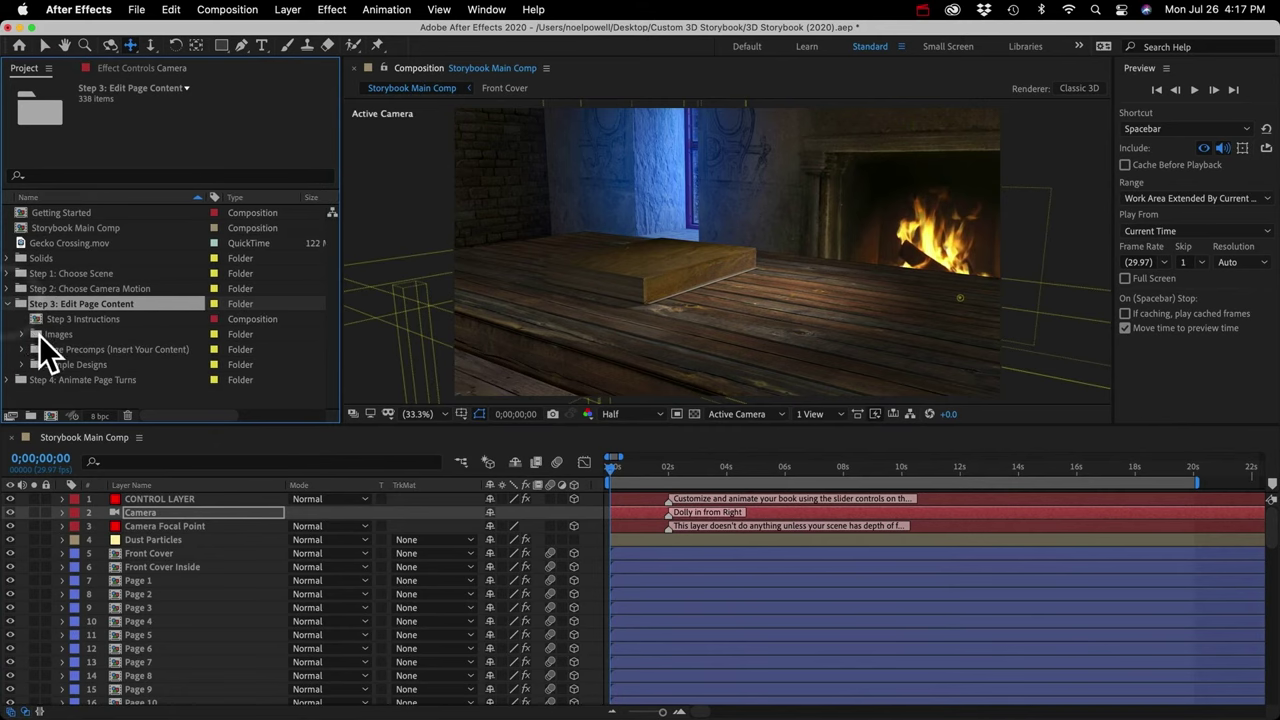
{"action": "left_click", "coordinate": [58, 349]}
{"action": "left_click", "coordinate": [22, 349]}
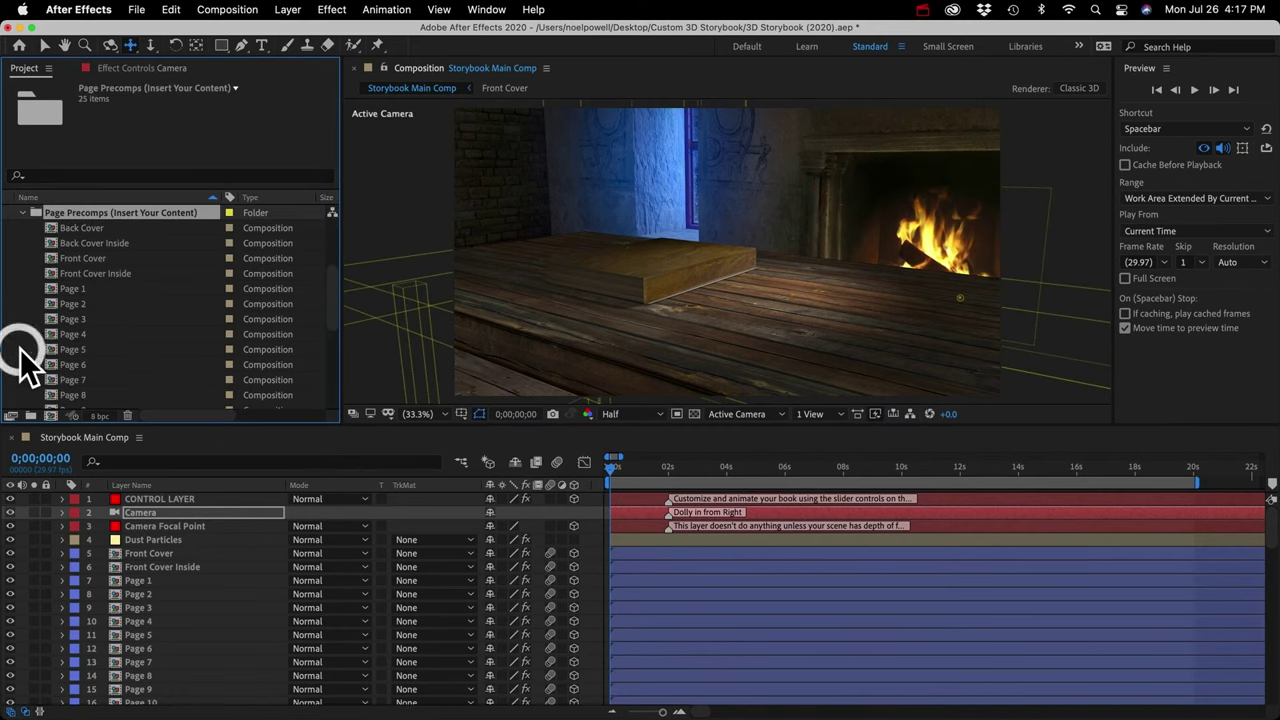
{"action": "left_click", "coordinate": [76, 291]}
{"action": "left_click", "coordinate": [77, 303]}
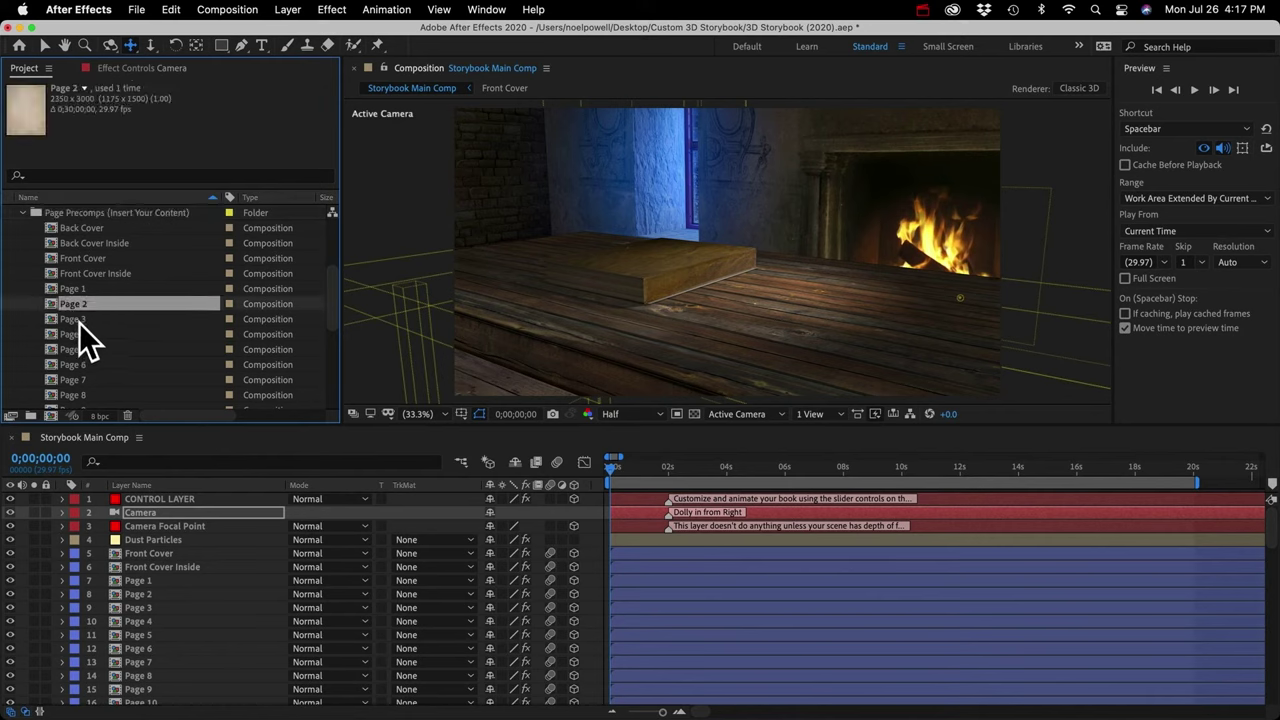
{"action": "left_click", "coordinate": [79, 320]}
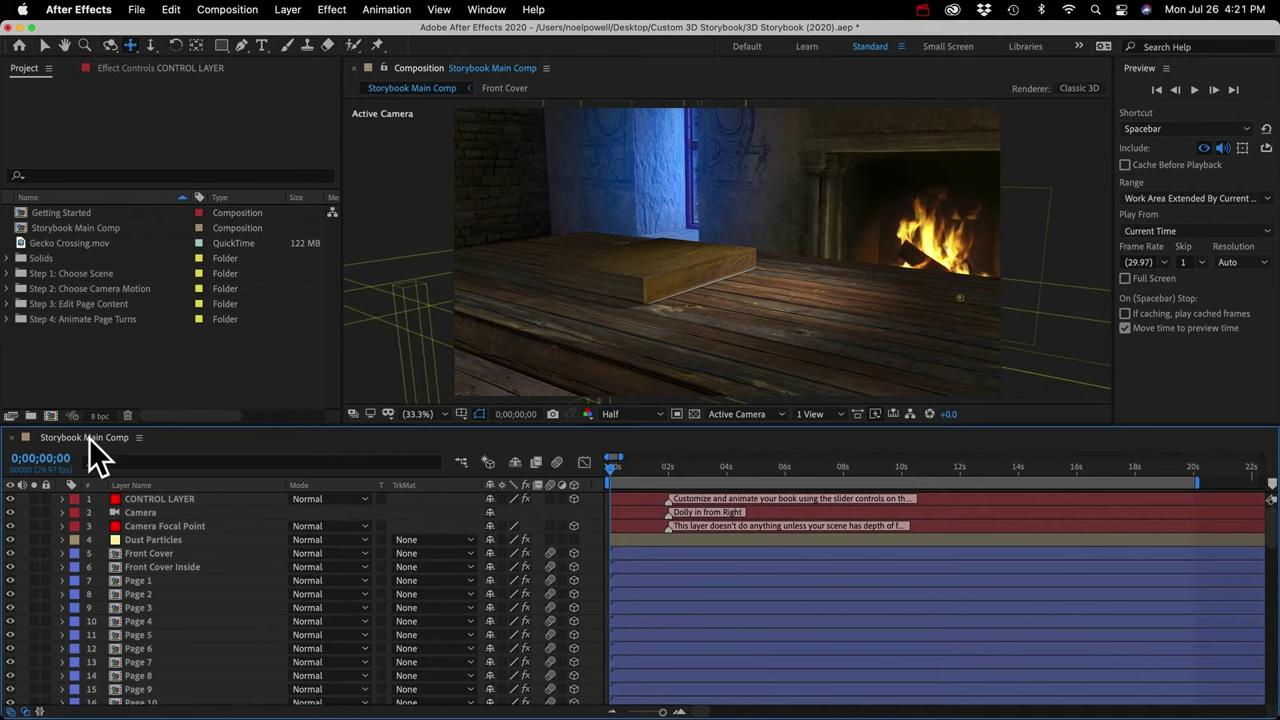
{"action": "left_click", "coordinate": [136, 9]}
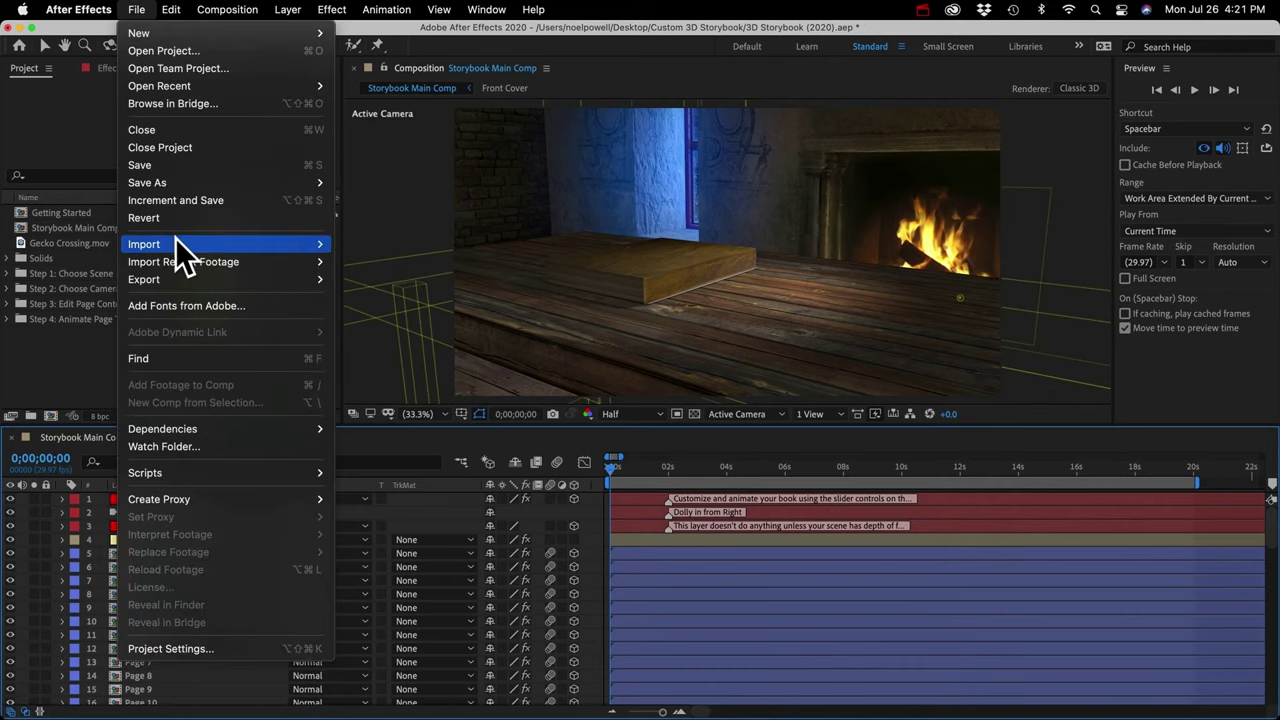
{"action": "mouse_move", "coordinate": [160, 281]}
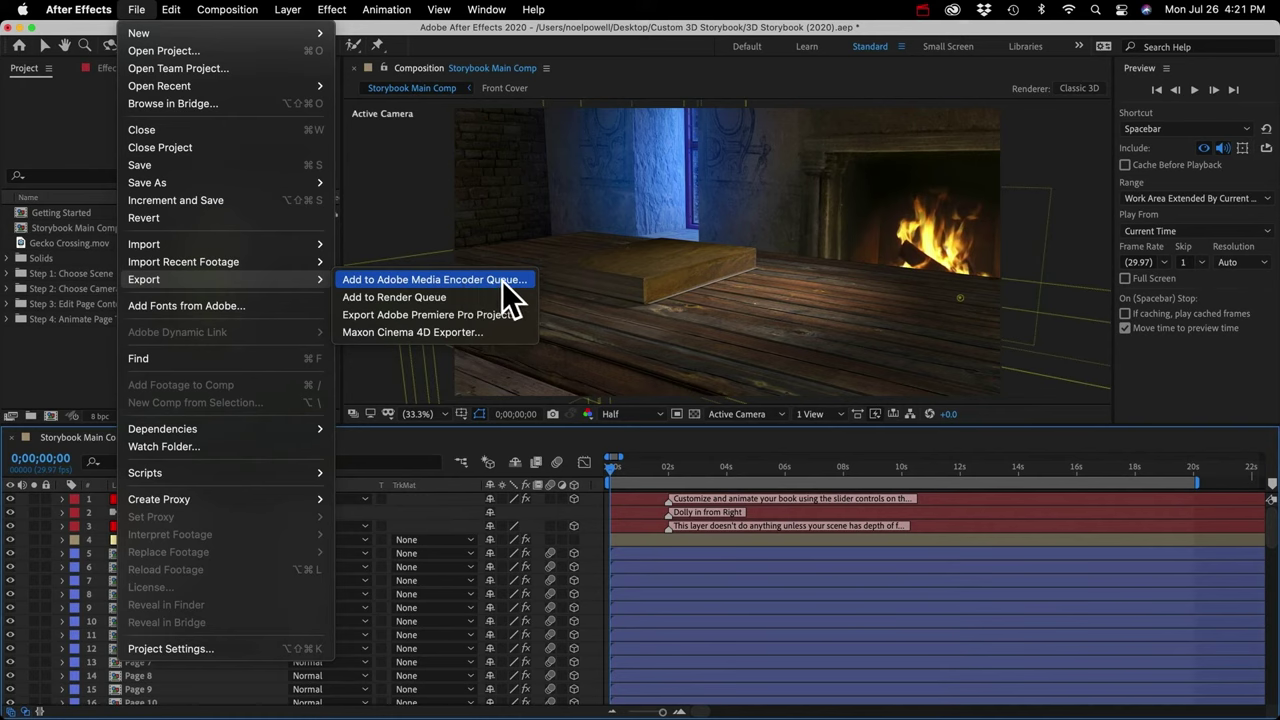
{"action": "left_click", "coordinate": [448, 442]}
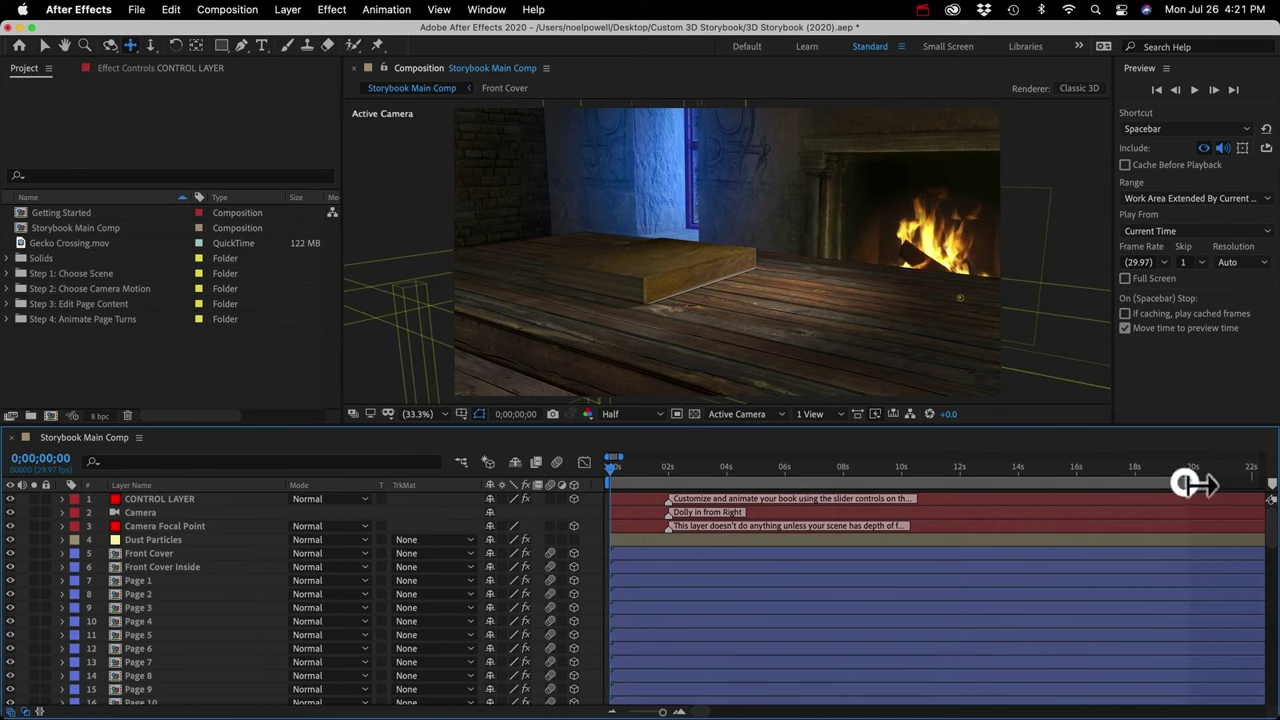
Extend the end of the Storybook Main Comp's work area to 0;00;29;28
{"action": "left_click_drag", "start_coordinate": [1206, 486], "coordinate": [1131, 480]}
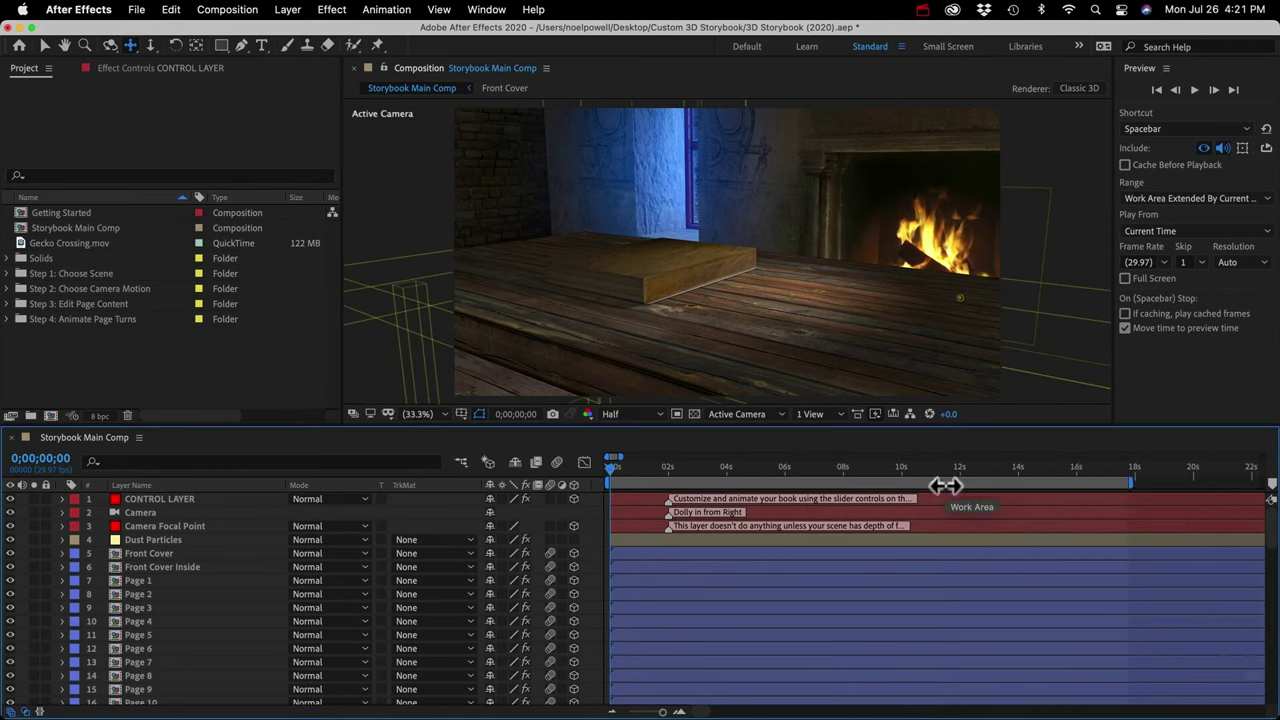
{"action": "key", "text": "minus"}
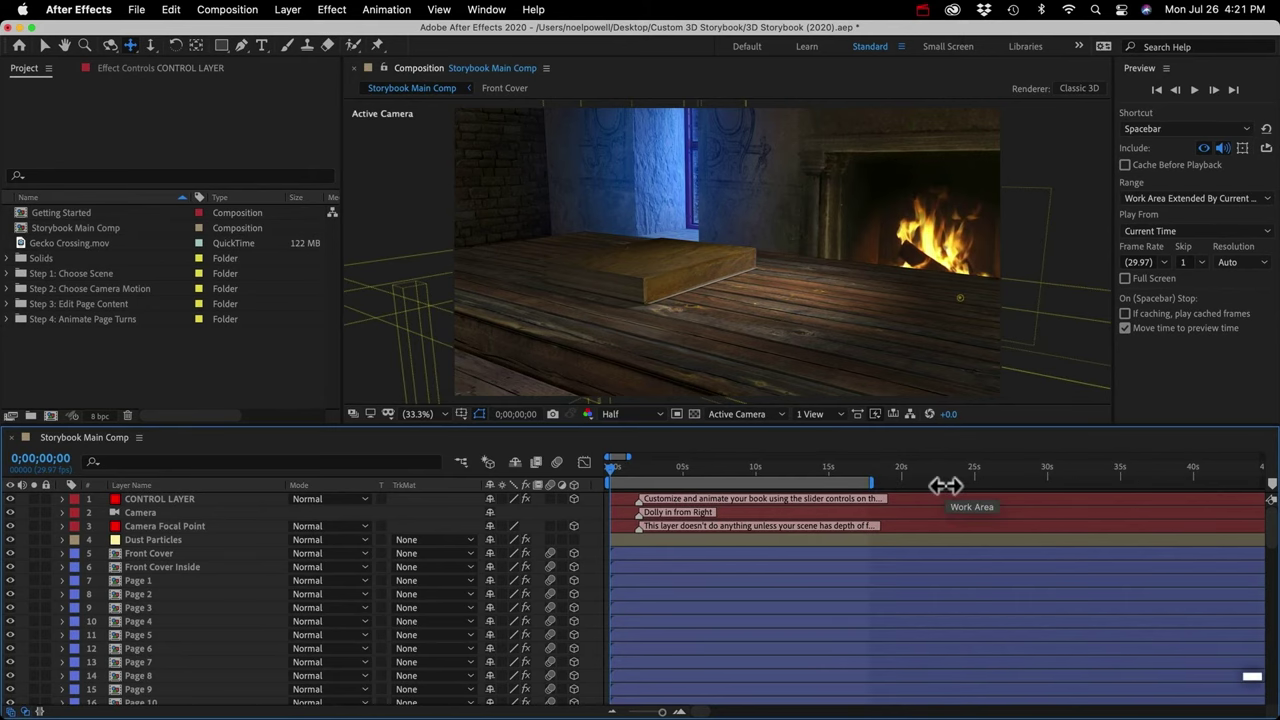
{"action": "left_click", "coordinate": [1047, 469]}
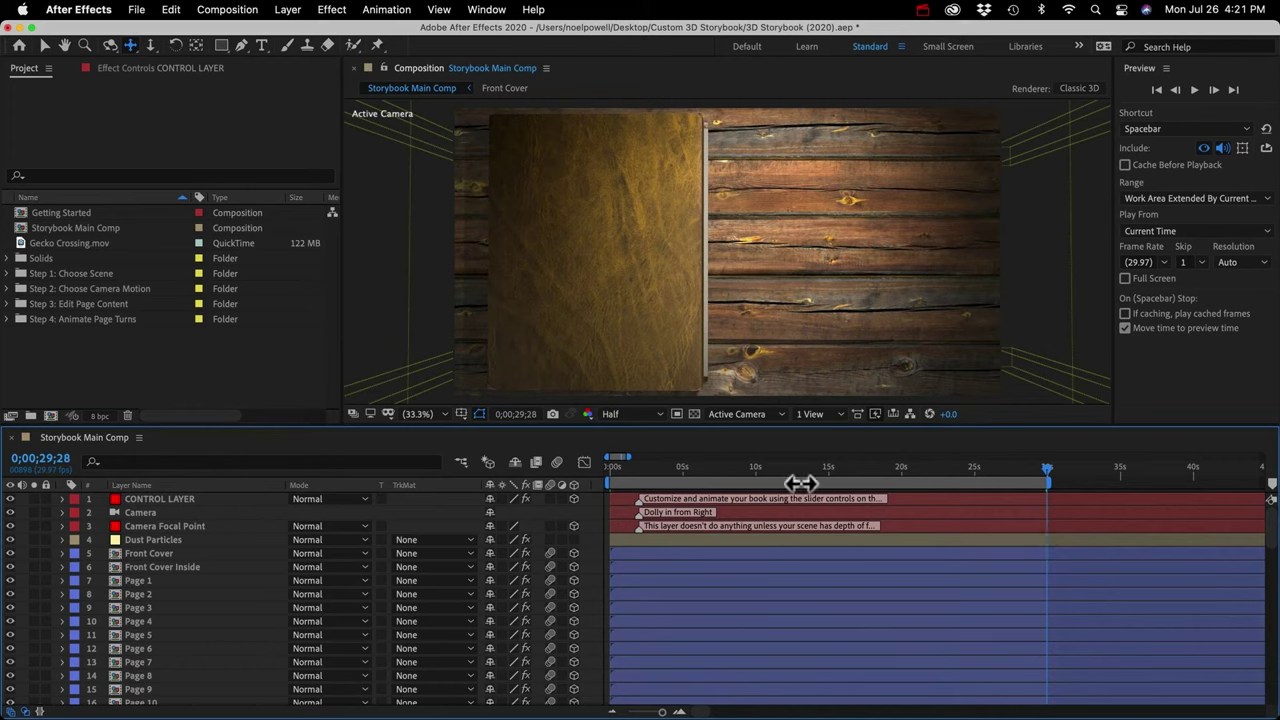
Export the Storybook Main Comp to the Adobe Media Encoder queue
{"action": "left_click", "coordinate": [136, 10]}
{"action": "mouse_move", "coordinate": [208, 276]}
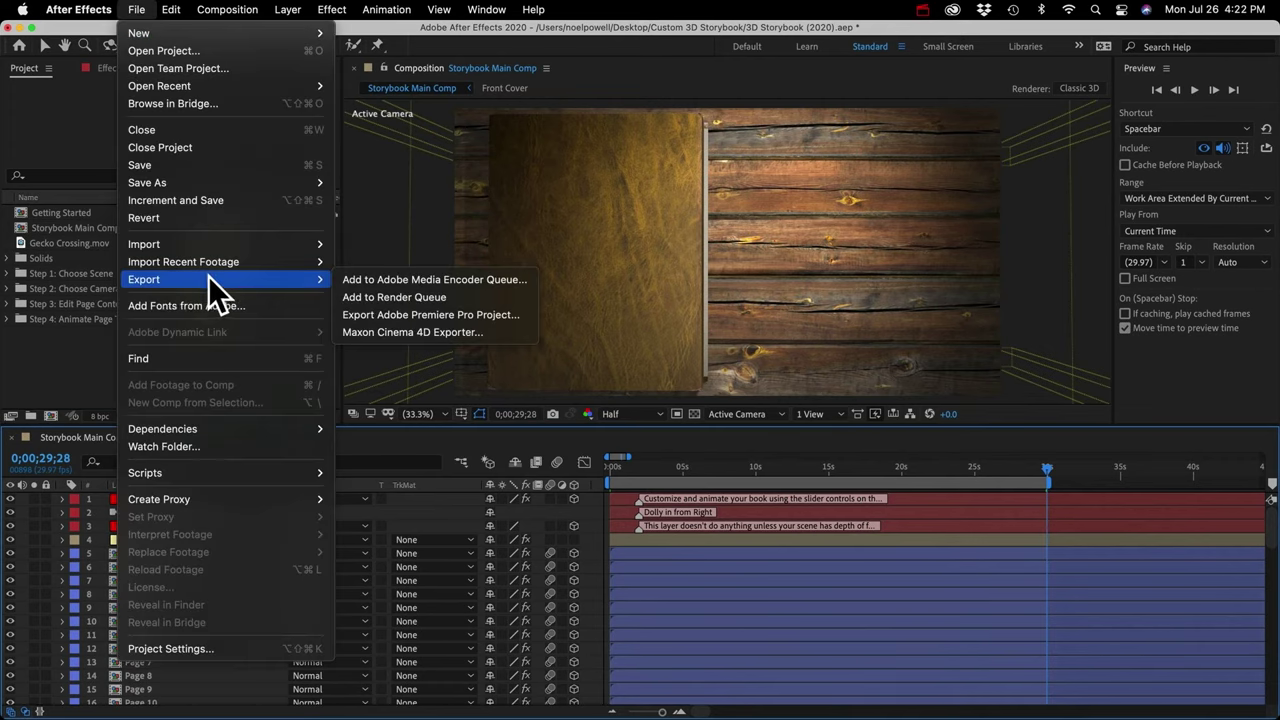
{"action": "left_click", "coordinate": [362, 279]}
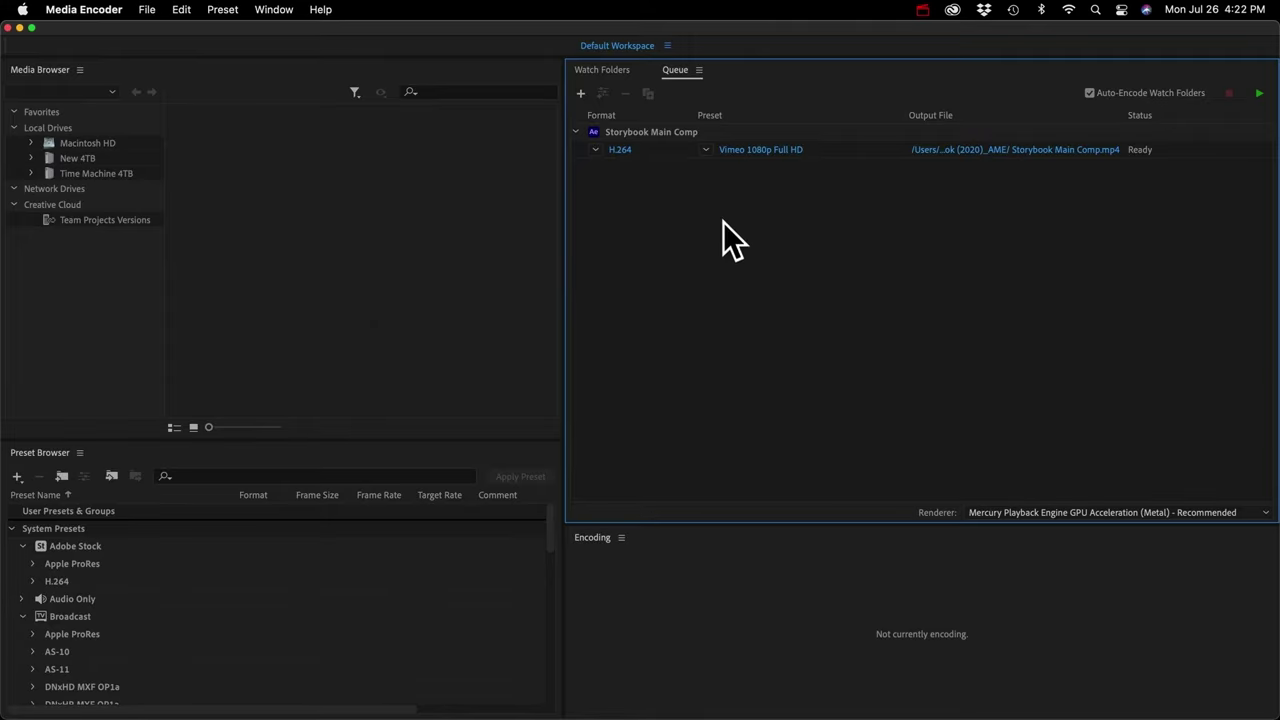
Choose H.264 as the output format for the queued Storybook Main Comp
{"action": "left_click", "coordinate": [657, 133]}
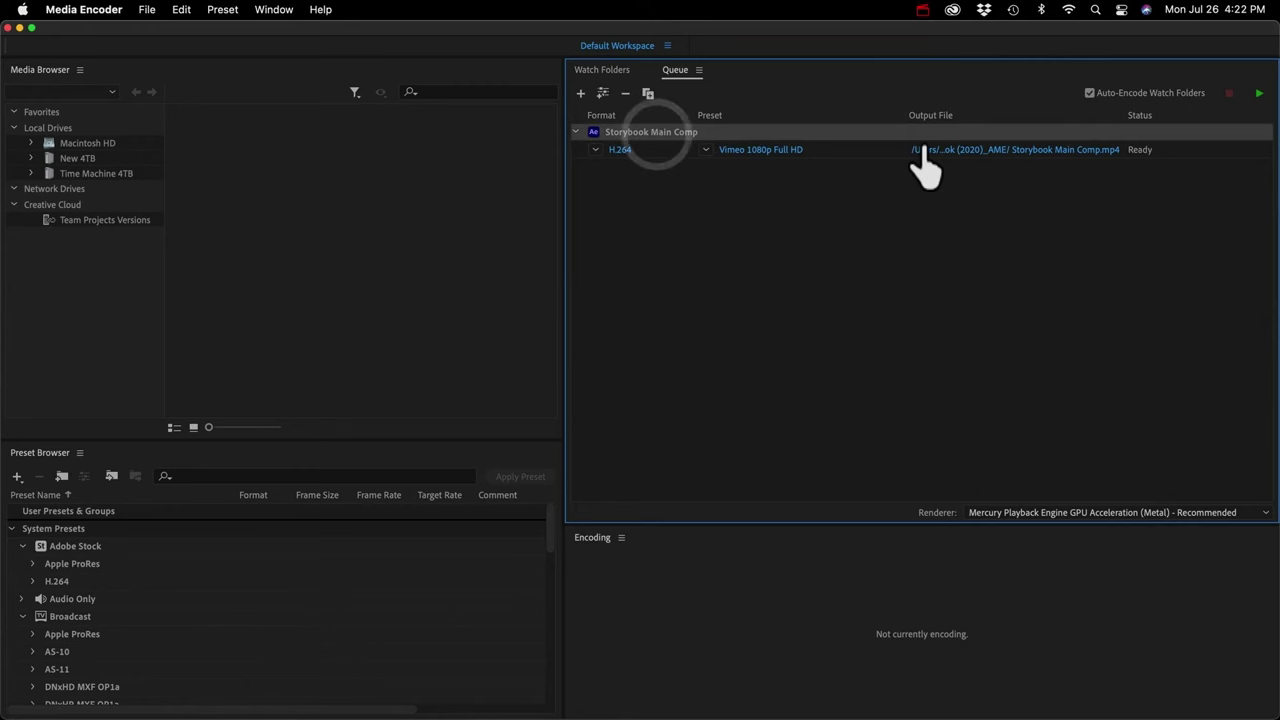
{"action": "left_click", "coordinate": [598, 150]}
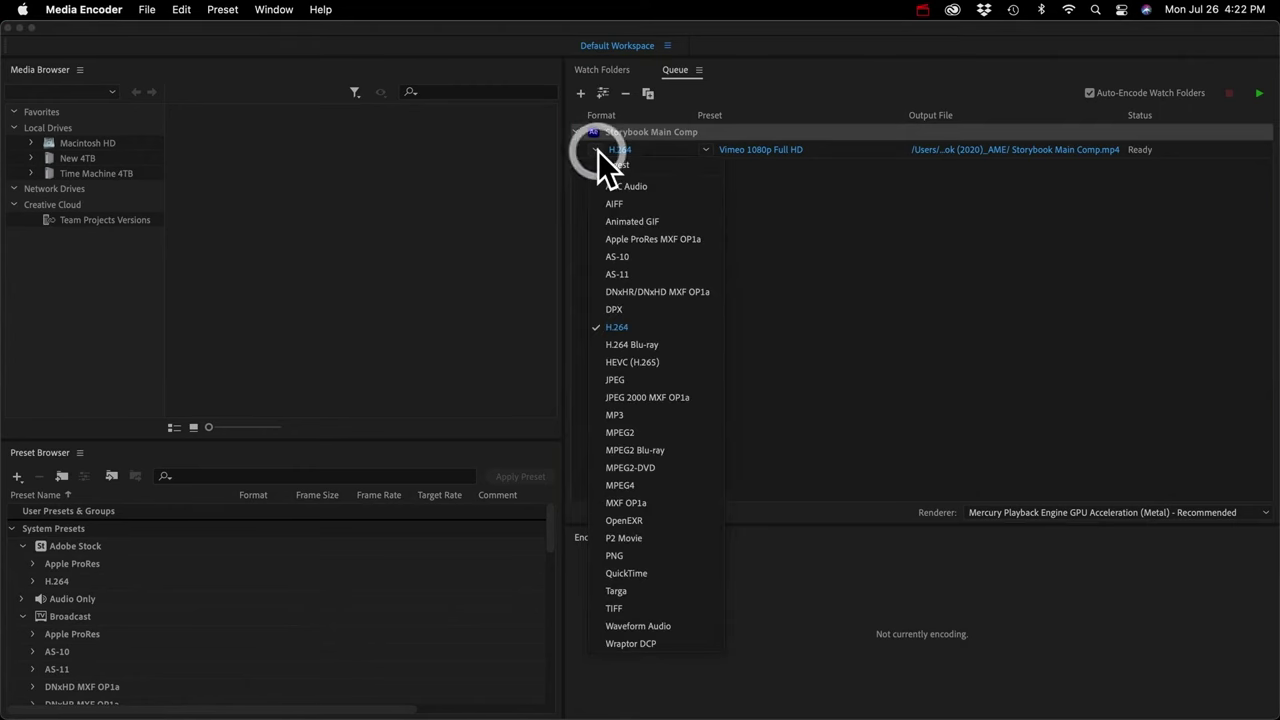
{"action": "left_click", "coordinate": [638, 327]}
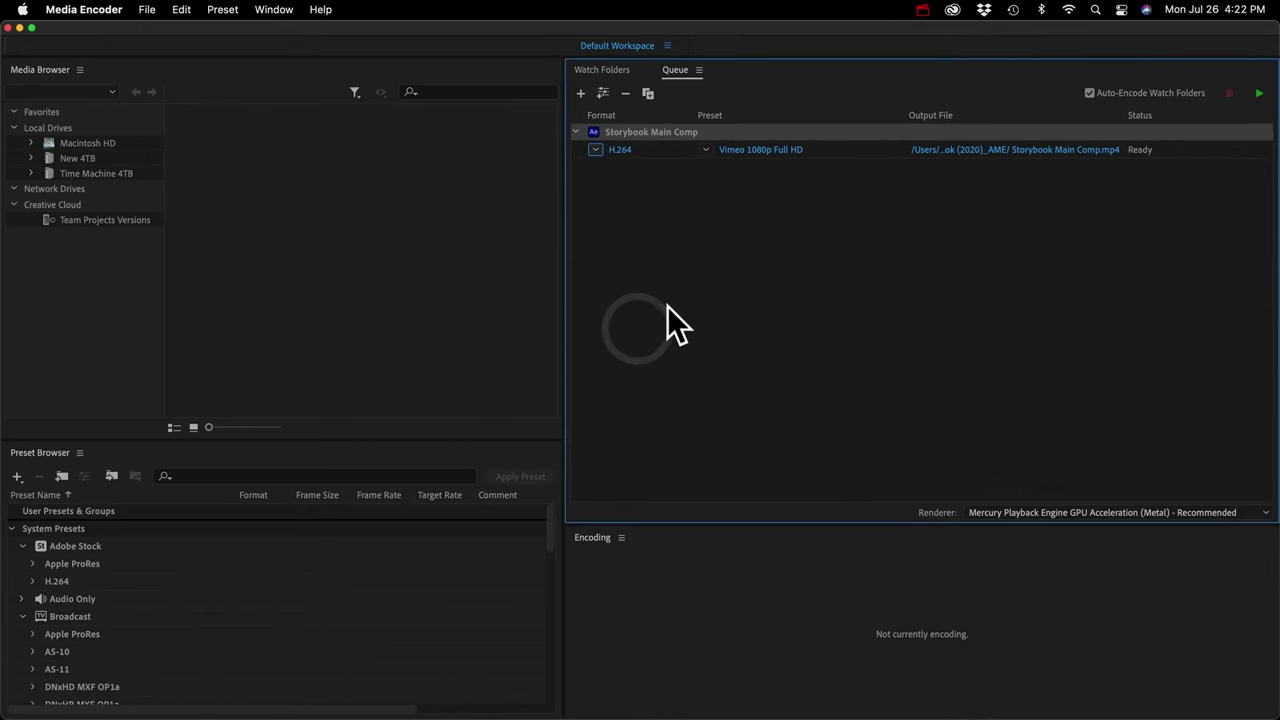
Apply the YouTube 1080p Full HD preset to the queued Storybook Main Comp and start encoding the queue
{"action": "left_click", "coordinate": [706, 150]}
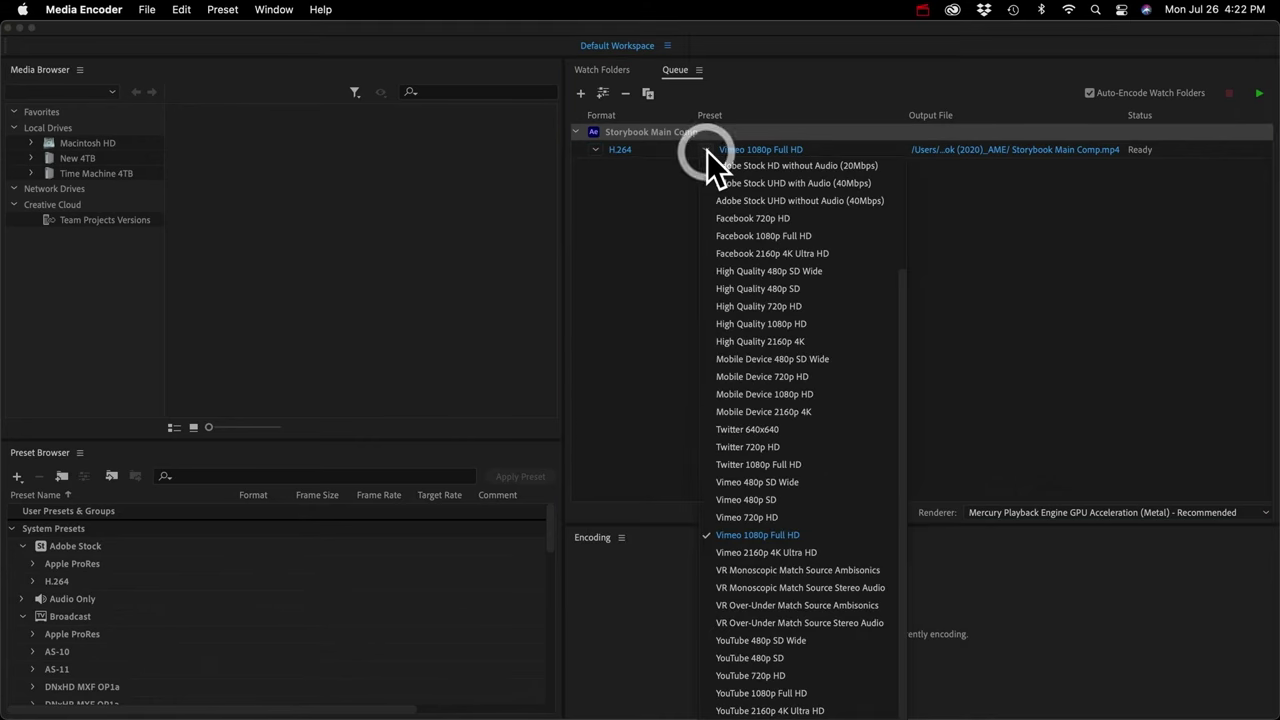
{"action": "left_click", "coordinate": [785, 693]}
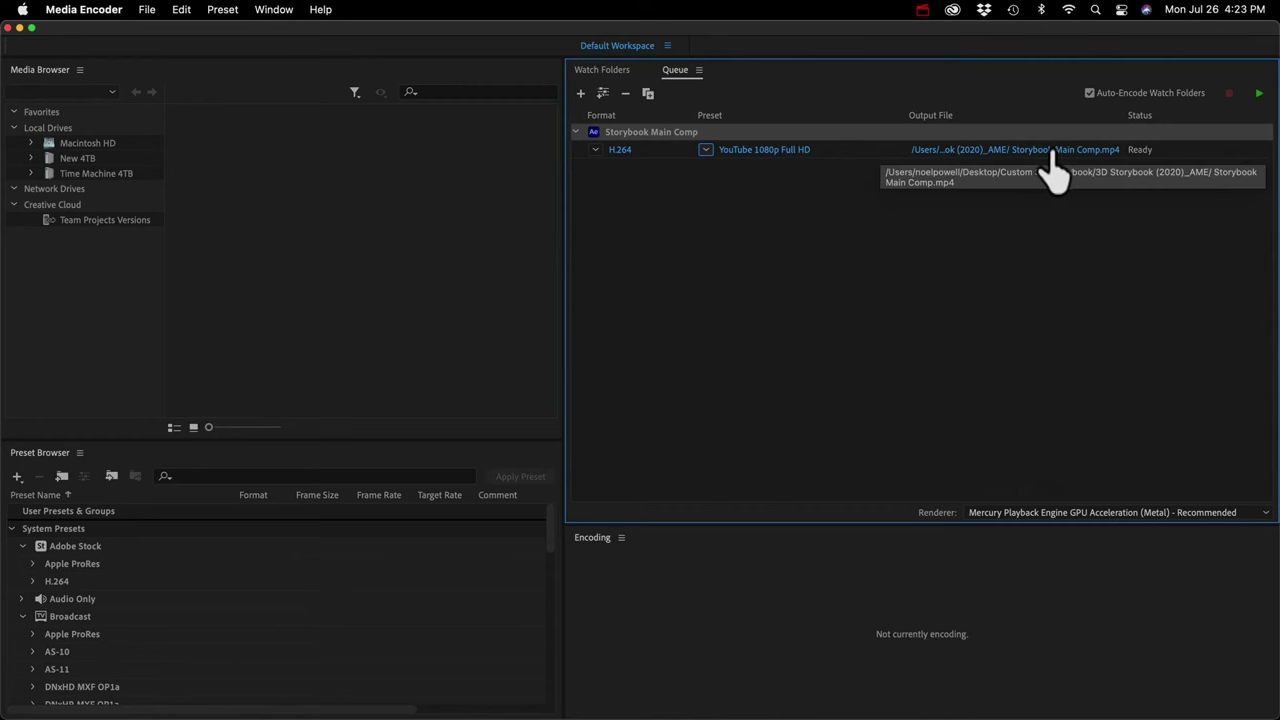
{"action": "left_click", "coordinate": [1259, 93]}
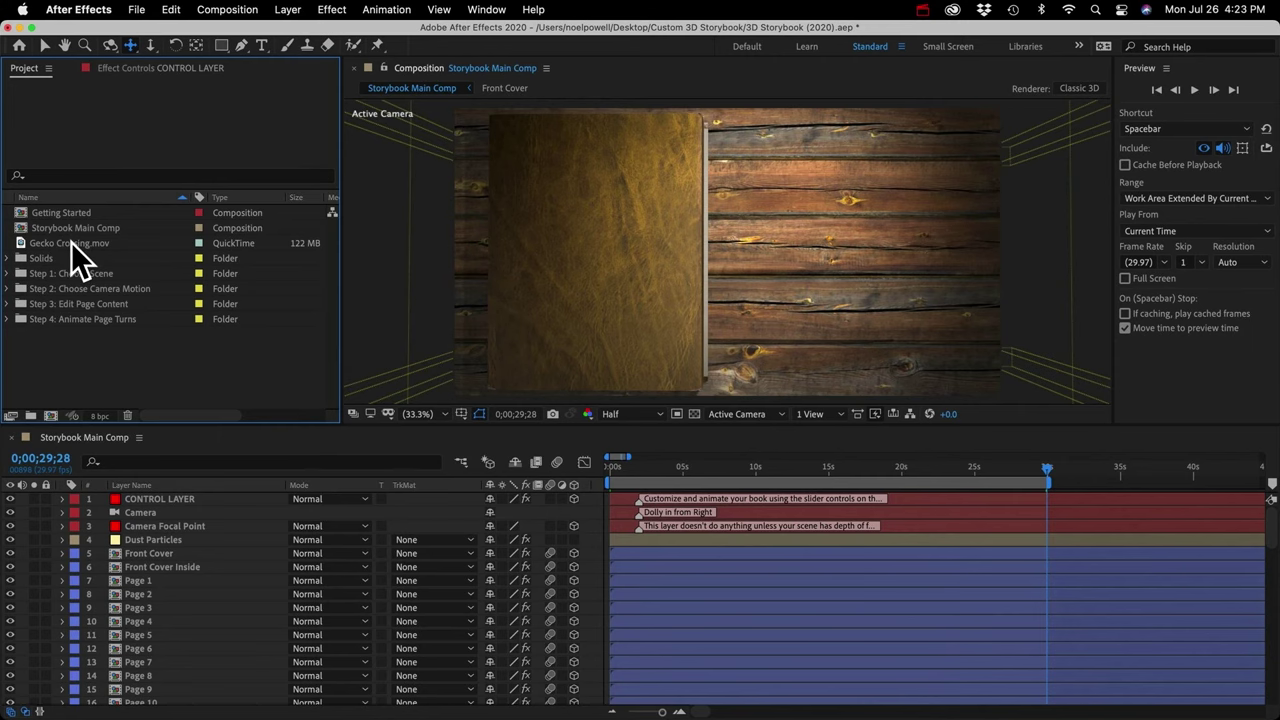
Switch to Finder, rename the (Footage) folder in Custom 3D Storybook as "(Footage )", and return to After Effects
{"action": "left_click", "coordinate": [188, 360]}
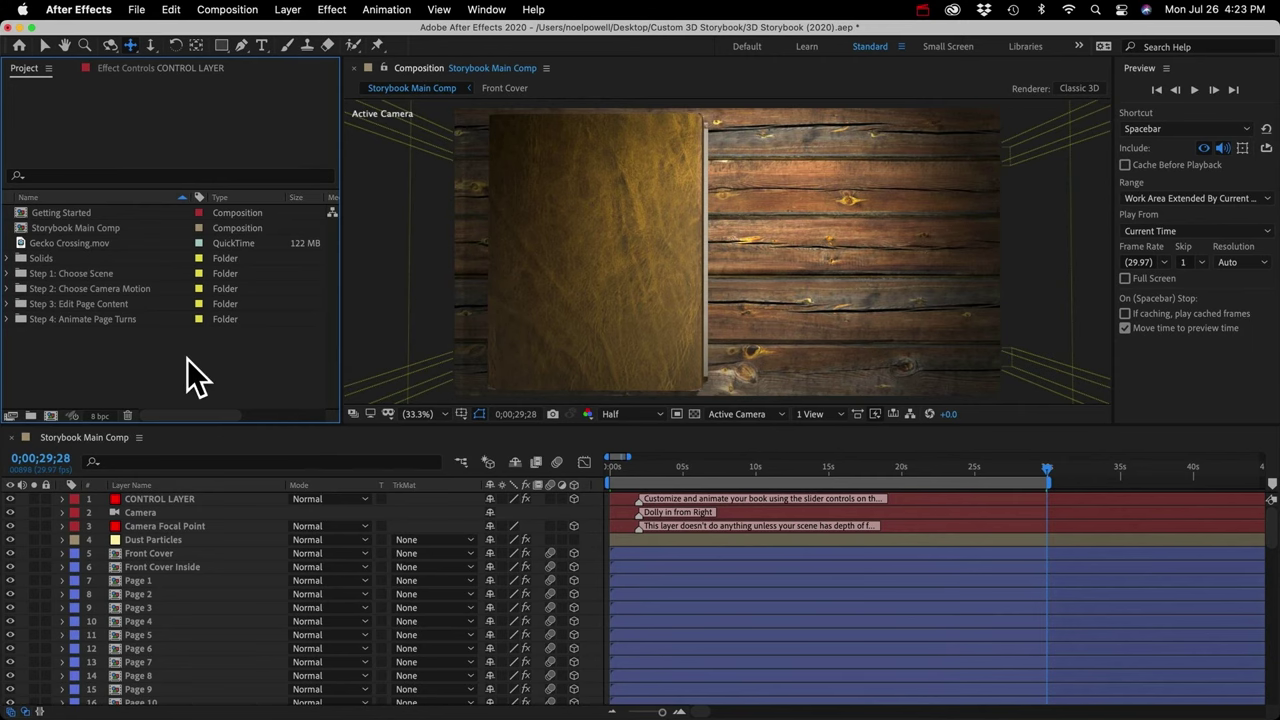
{"action": "left_click", "coordinate": [52, 692]}
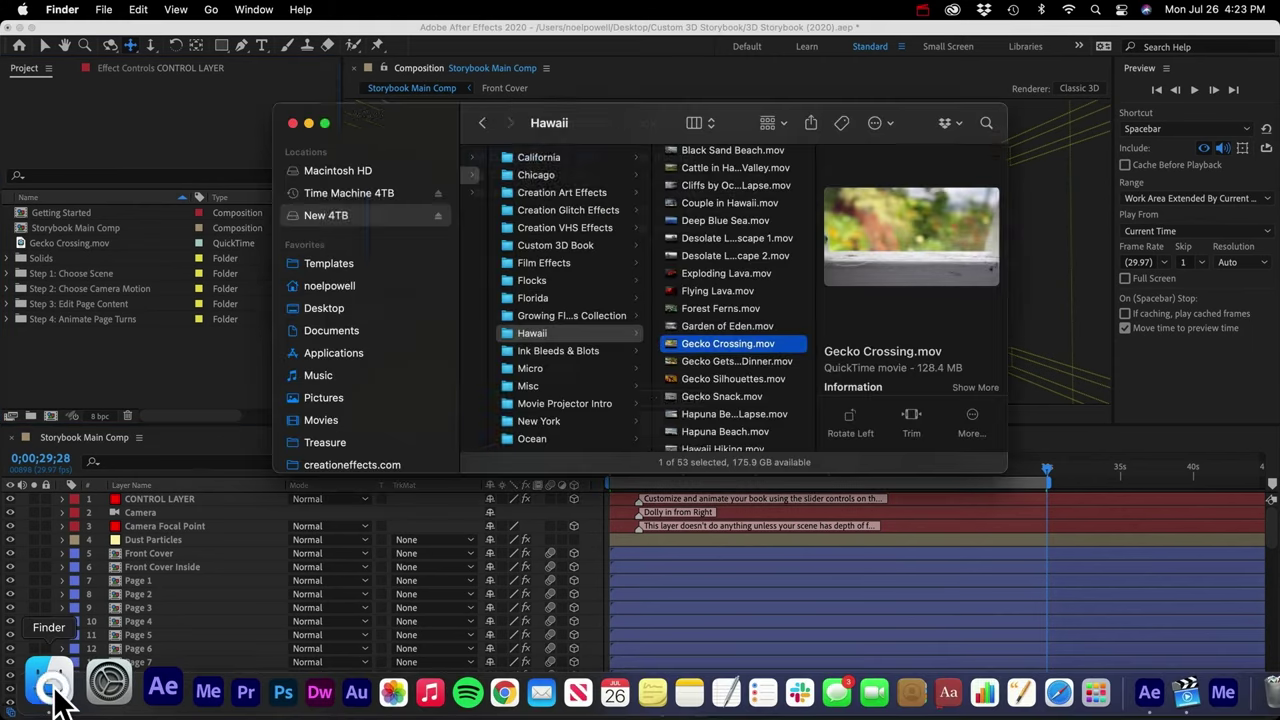
{"action": "left_click", "coordinate": [669, 158]}
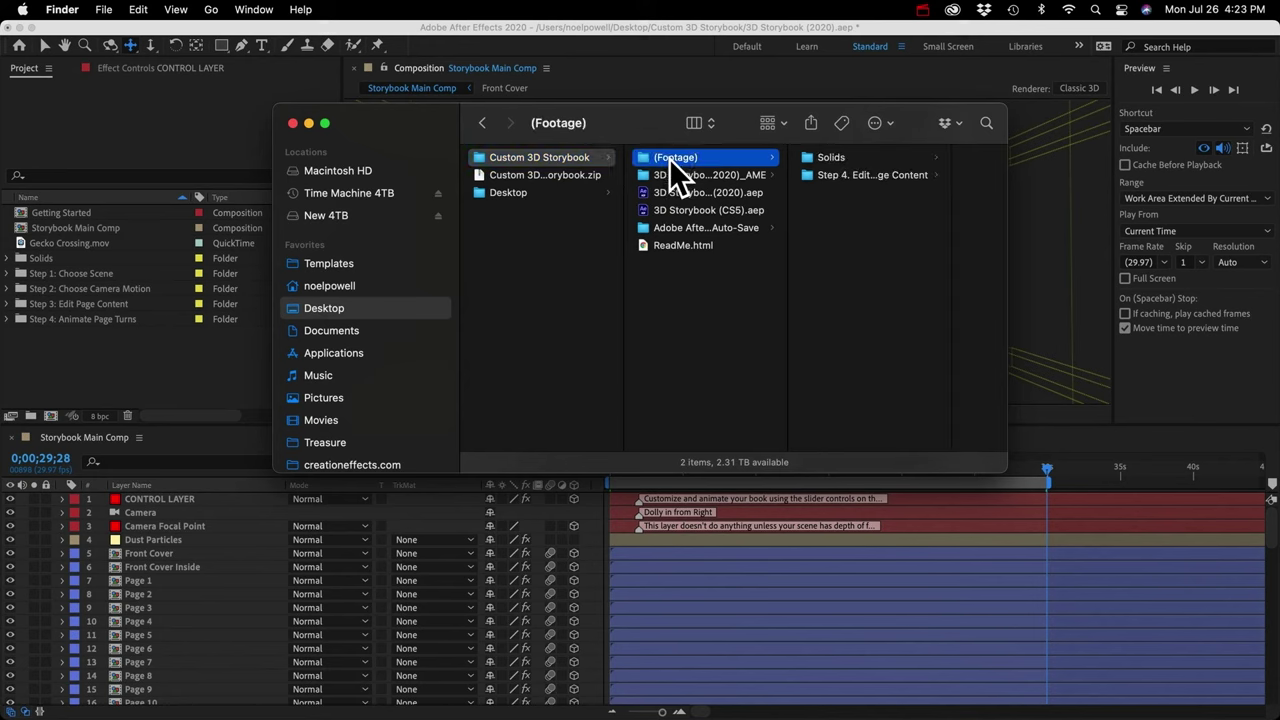
{"action": "key", "text": "Return"}
{"action": "key", "text": "Right"}
{"action": "key", "text": "Left"}
{"action": "key", "text": "Return"}
{"action": "left_click", "coordinate": [135, 374]}
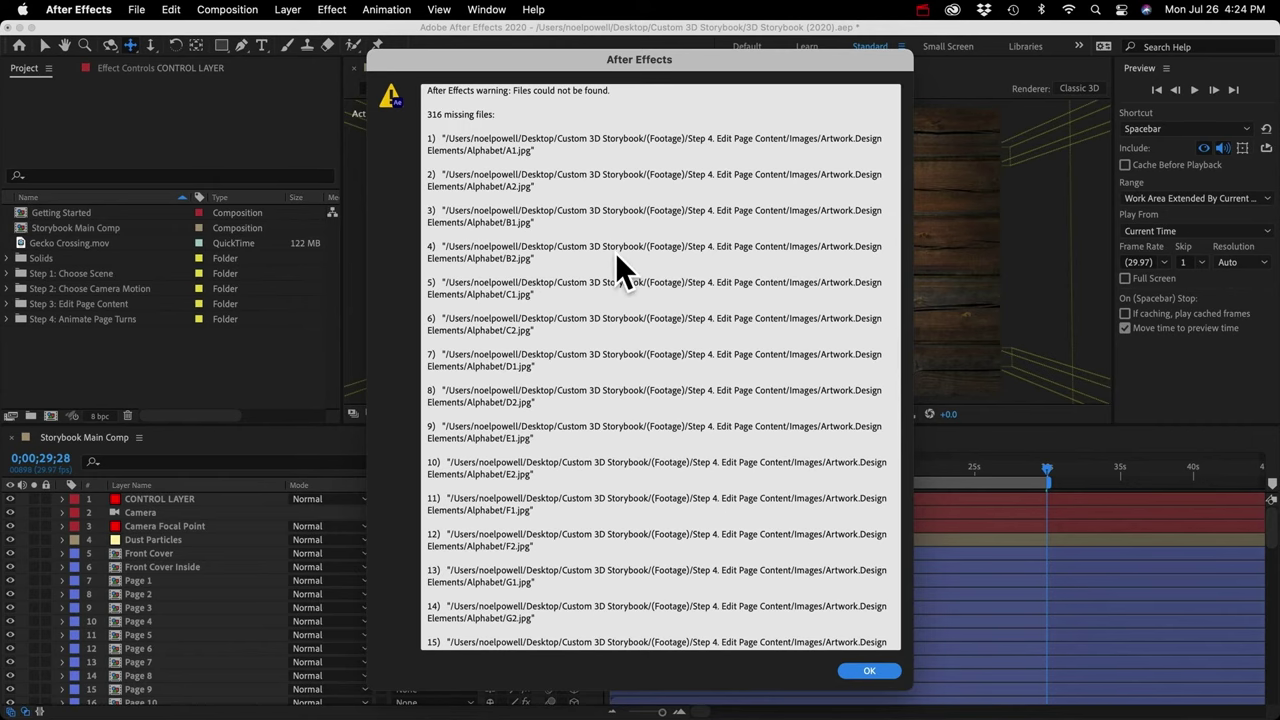
Look through and dismiss the missing files warning, and preview the playback of the Storybook Main Comp
{"action": "scroll", "coordinate": [615, 252], "scroll_direction": "down", "scroll_amount": 3}
{"action": "scroll", "coordinate": [615, 252], "scroll_direction": "up", "scroll_amount": 3}
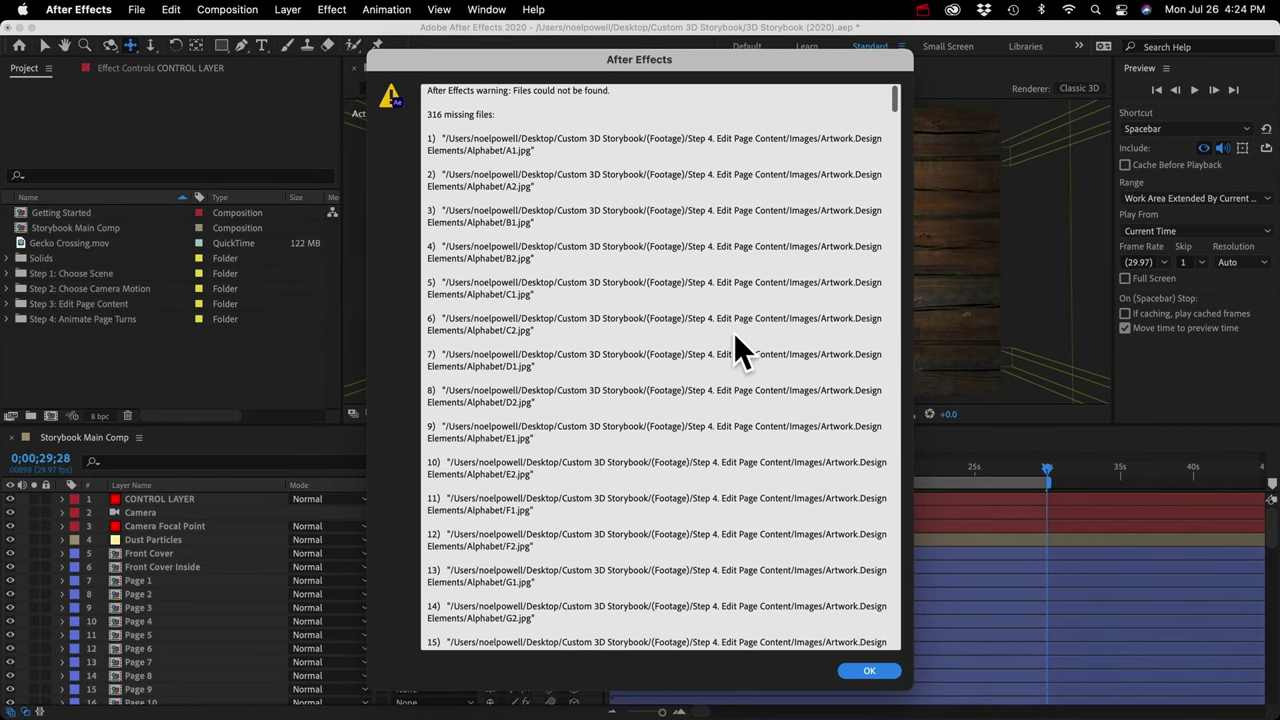
{"action": "left_click", "coordinate": [878, 675]}
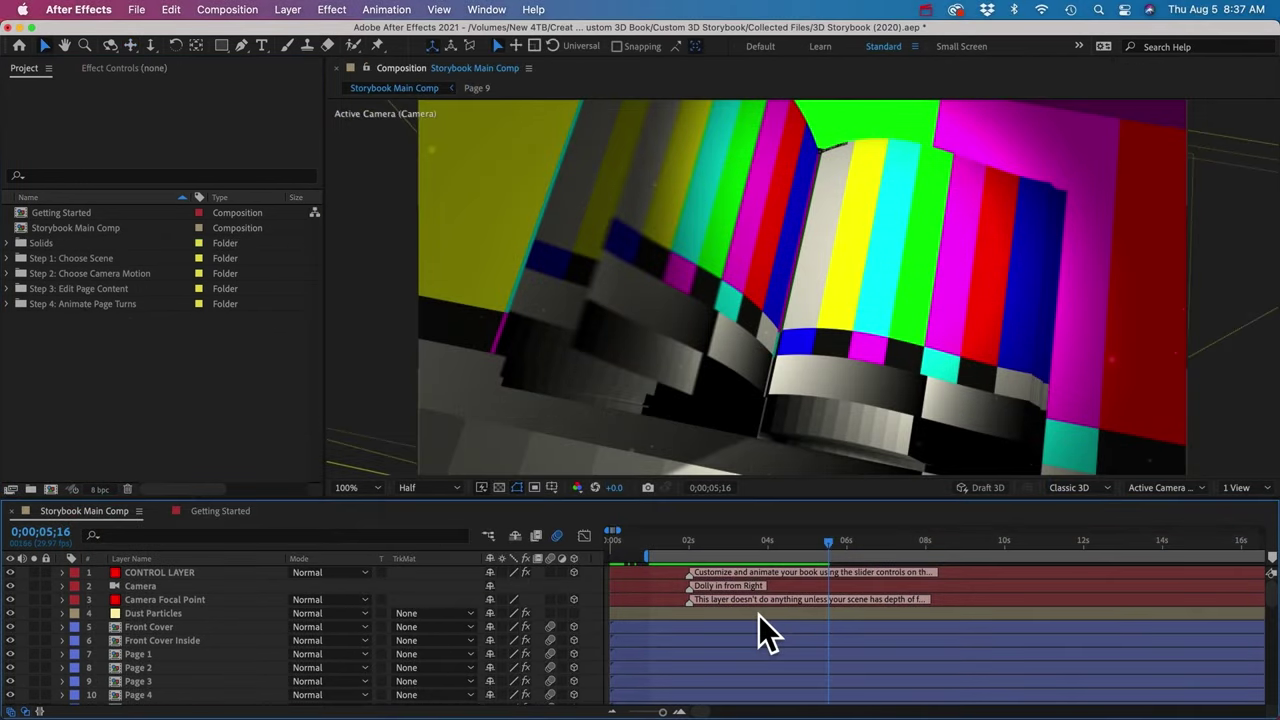
{"action": "key", "text": "KP_0"}
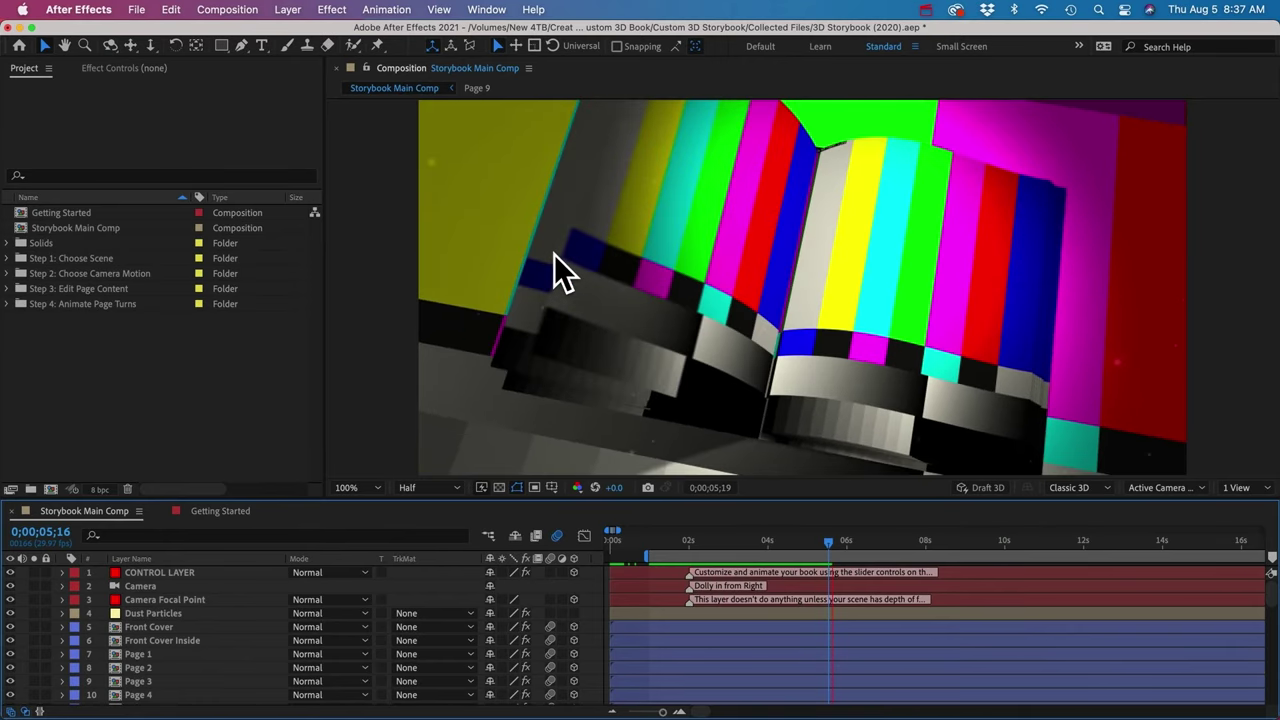
{"action": "key", "text": "KP_0"}
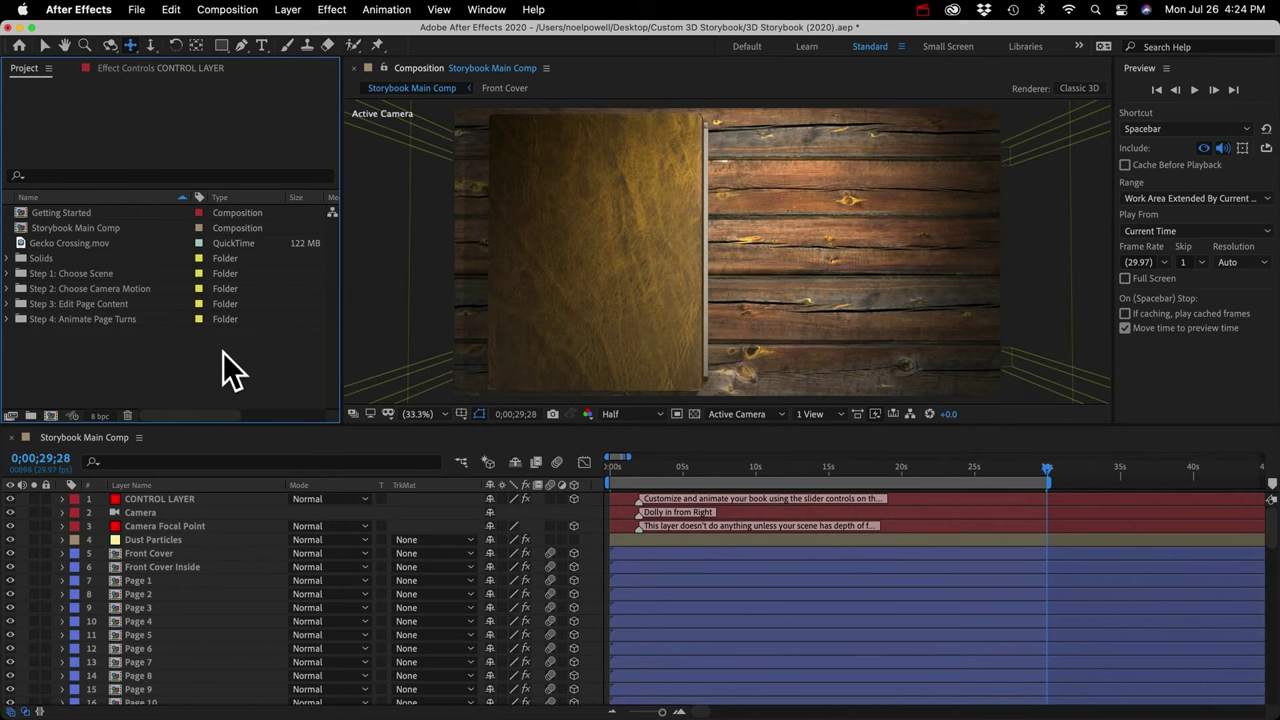
Filter the project items by "missin" and start replacing the missing Back Wall.png footage with a file
{"action": "left_click", "coordinate": [65, 175]}
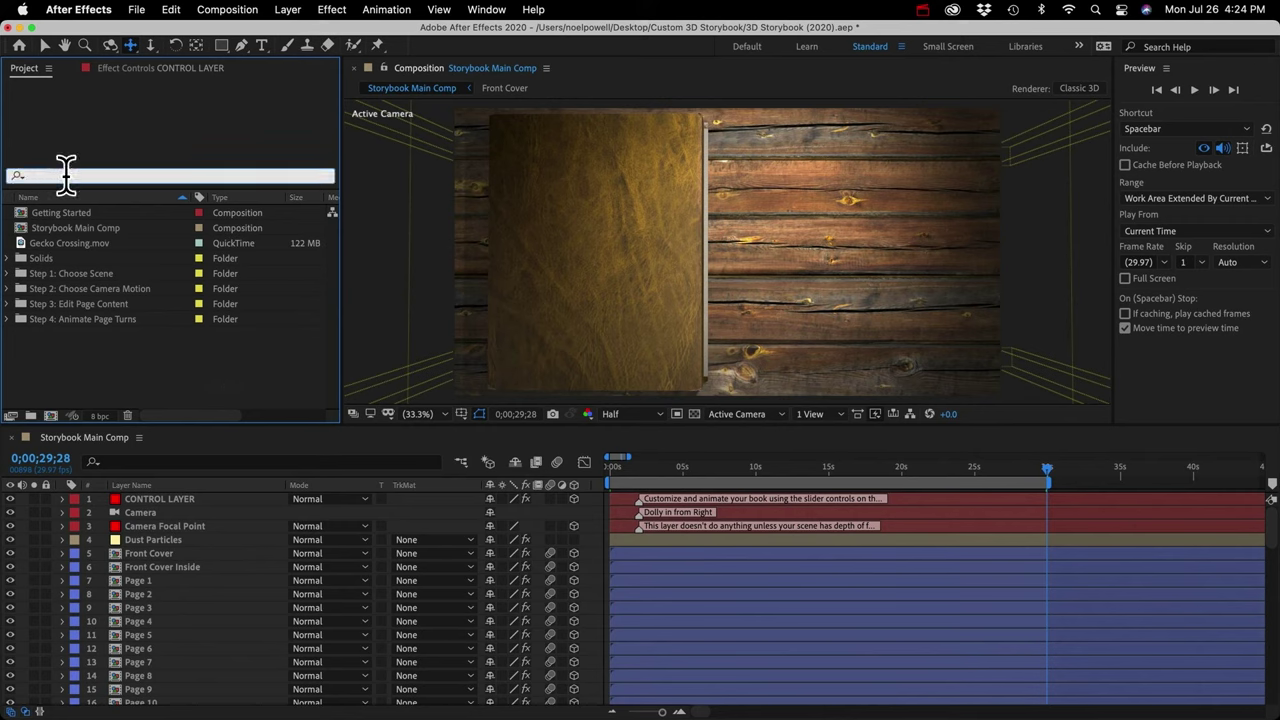
{"action": "type", "text": "missin"}
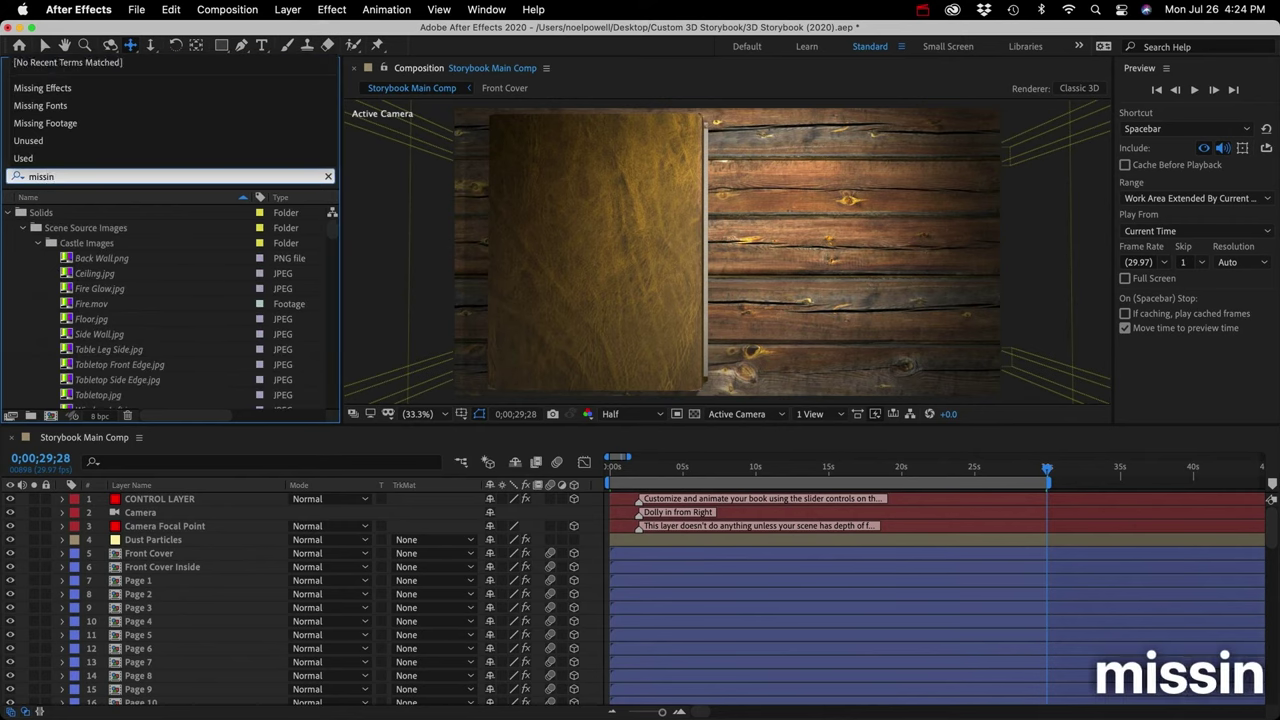
{"action": "left_click", "coordinate": [97, 258]}
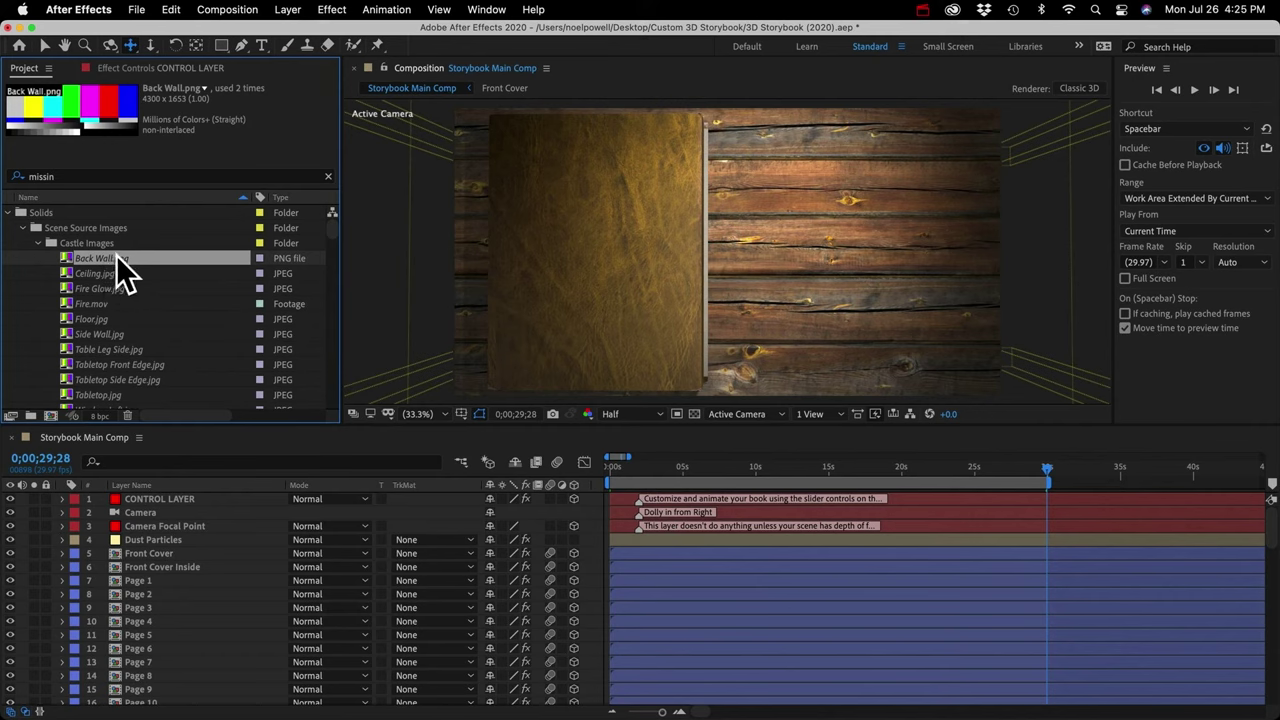
{"action": "right_click", "coordinate": [99, 257]}
{"action": "mouse_move", "coordinate": [146, 396]}
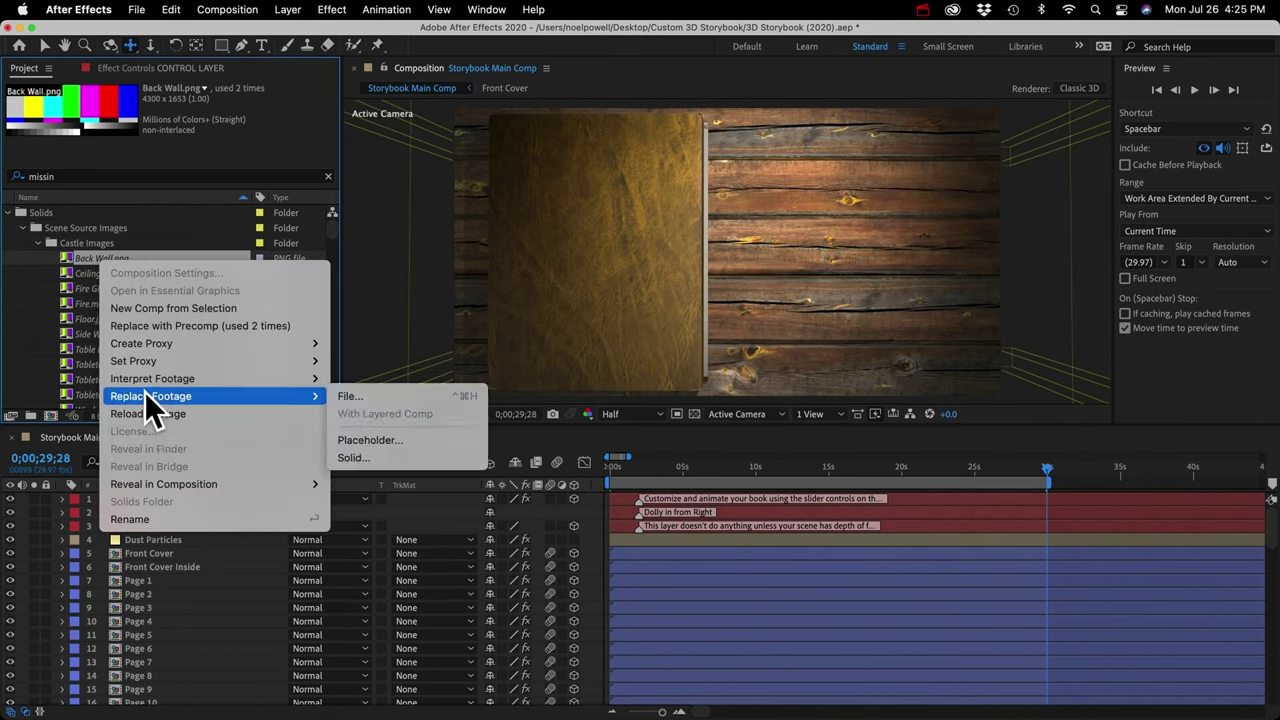
{"action": "left_click", "coordinate": [351, 396]}
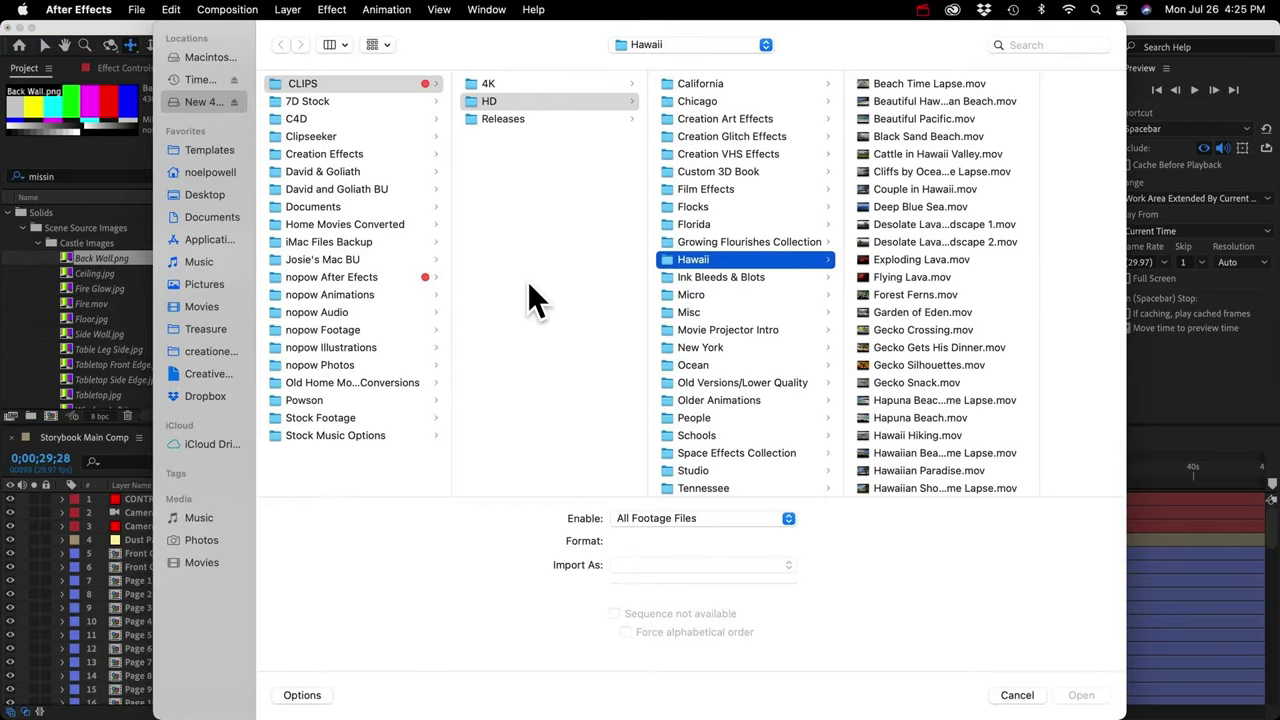
Relink the footage to Back Wall.png, found by searching "back wall.png" within the Solids folder of Custom 3D Storybook's (Footage ) folder
{"action": "left_click", "coordinate": [236, 195]}
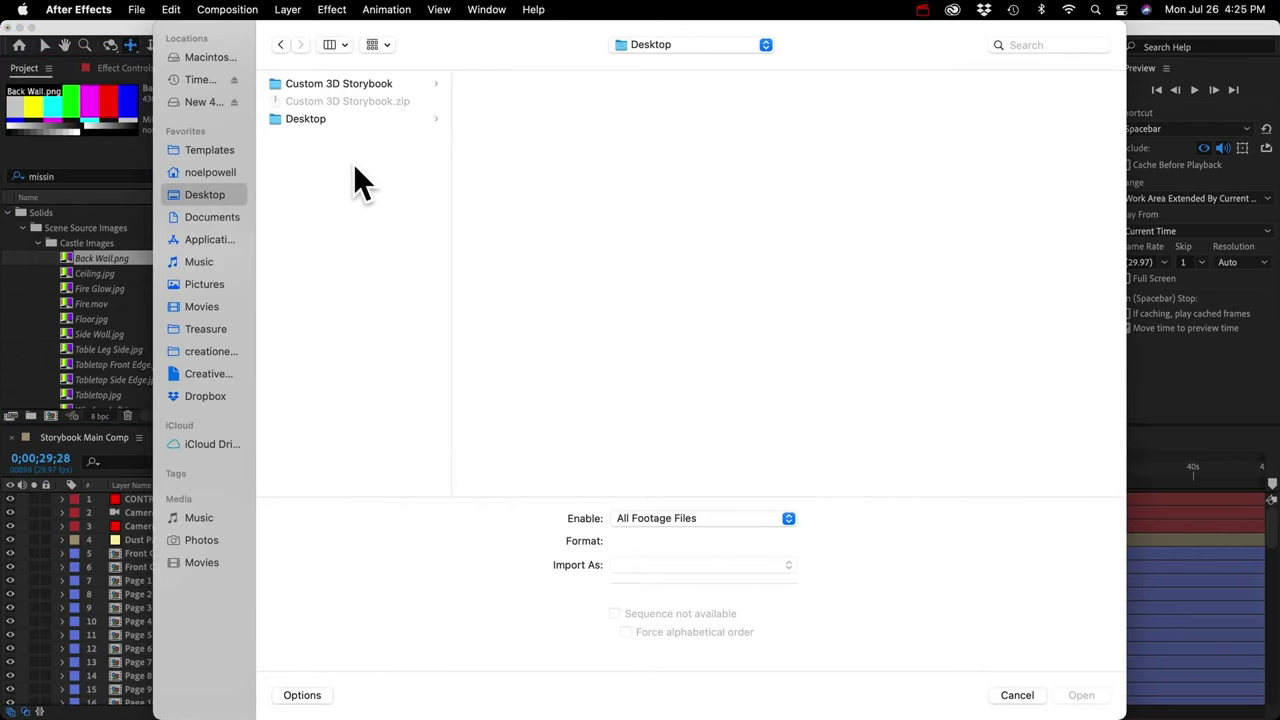
{"action": "left_click", "coordinate": [360, 82]}
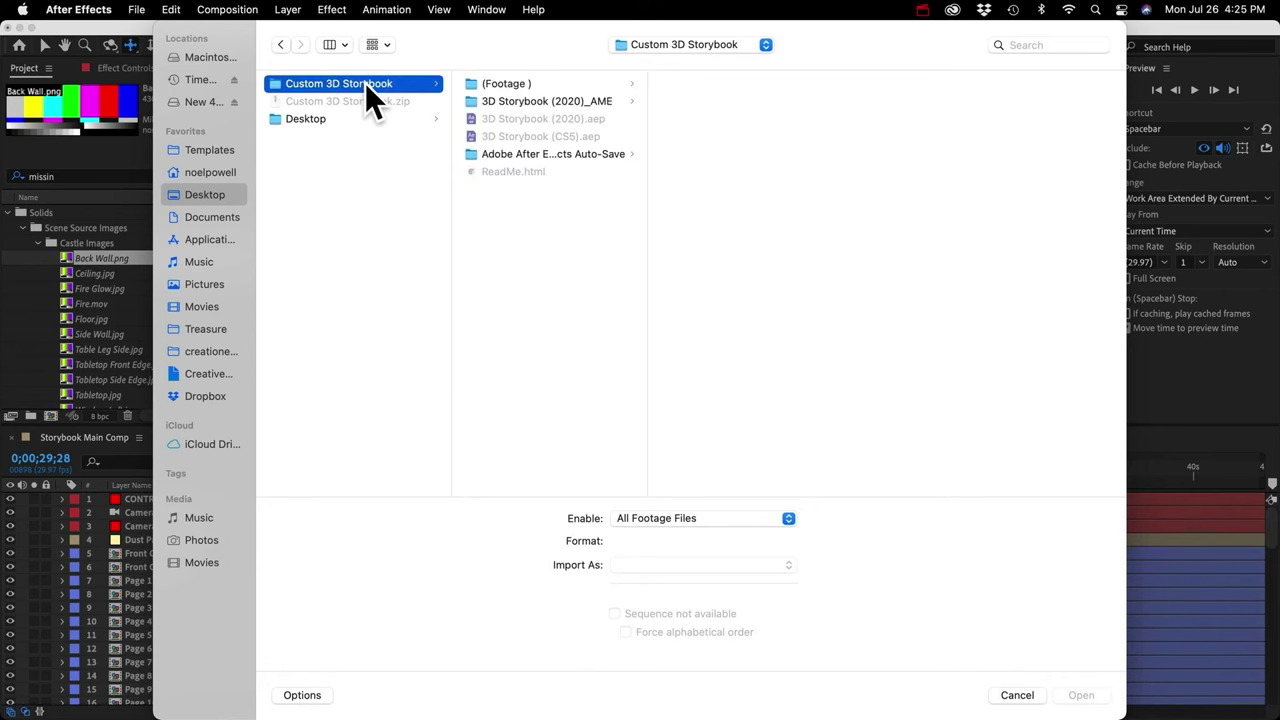
{"action": "left_click", "coordinate": [505, 84]}
{"action": "left_click", "coordinate": [690, 84]}
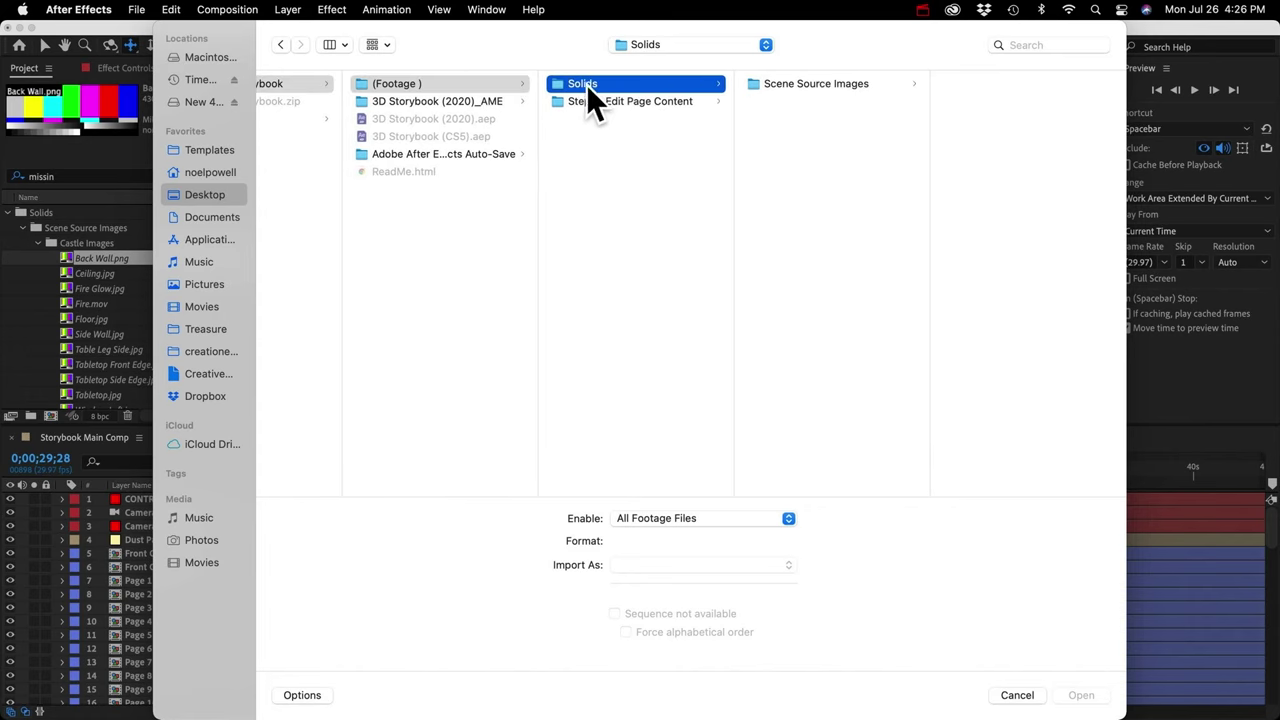
{"action": "left_click", "coordinate": [1035, 45]}
{"action": "type", "text": "back wall."}
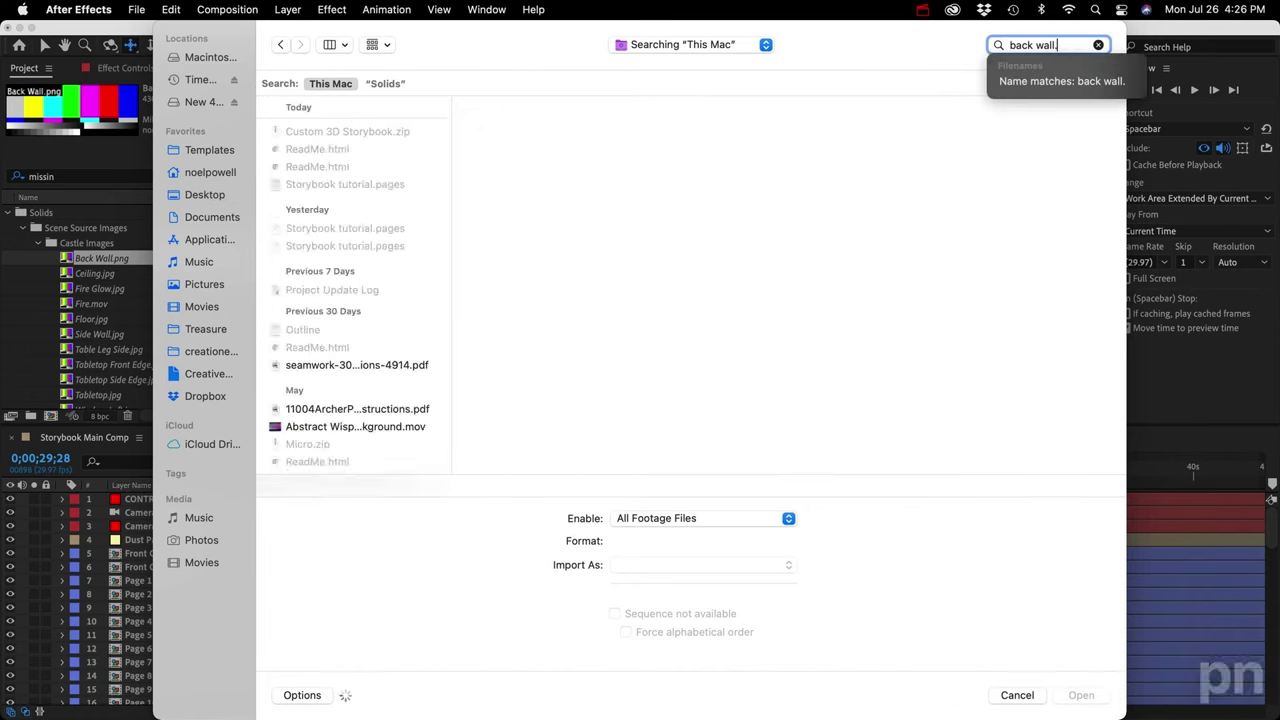
{"action": "type", "text": "png"}
{"action": "left_click", "coordinate": [385, 83]}
{"action": "left_click", "coordinate": [334, 131]}
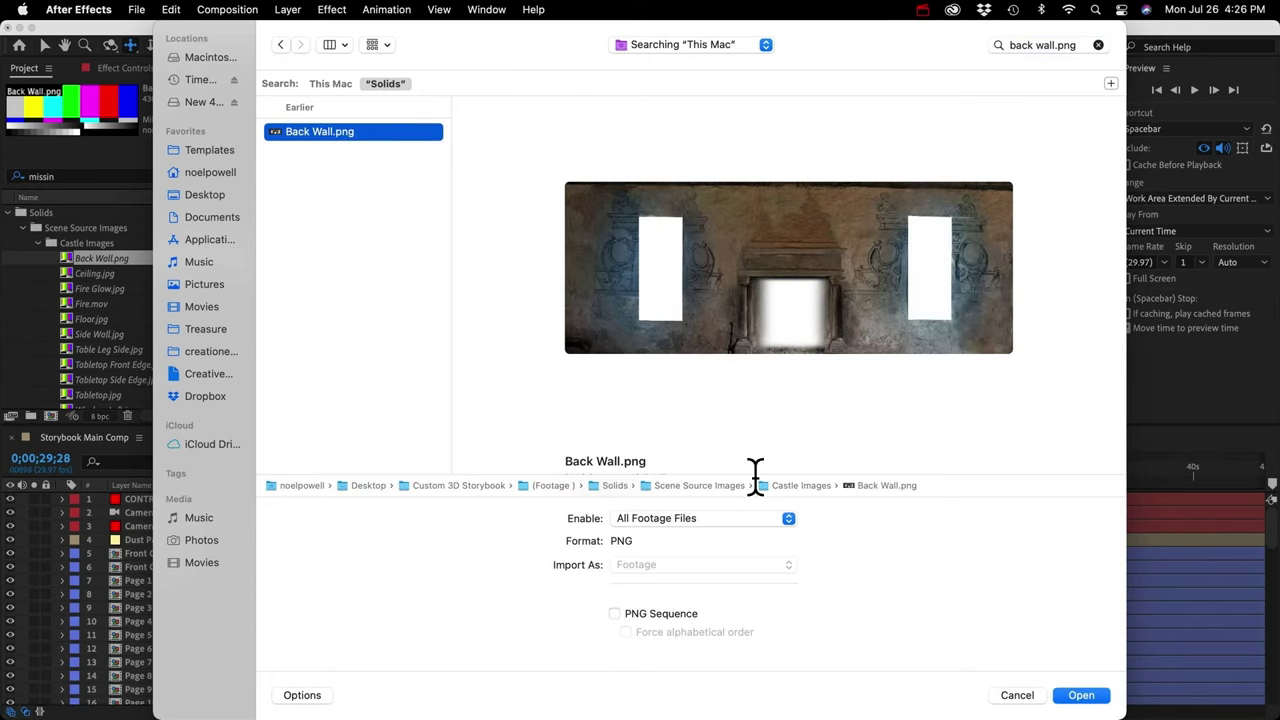
{"action": "key", "text": "Return"}
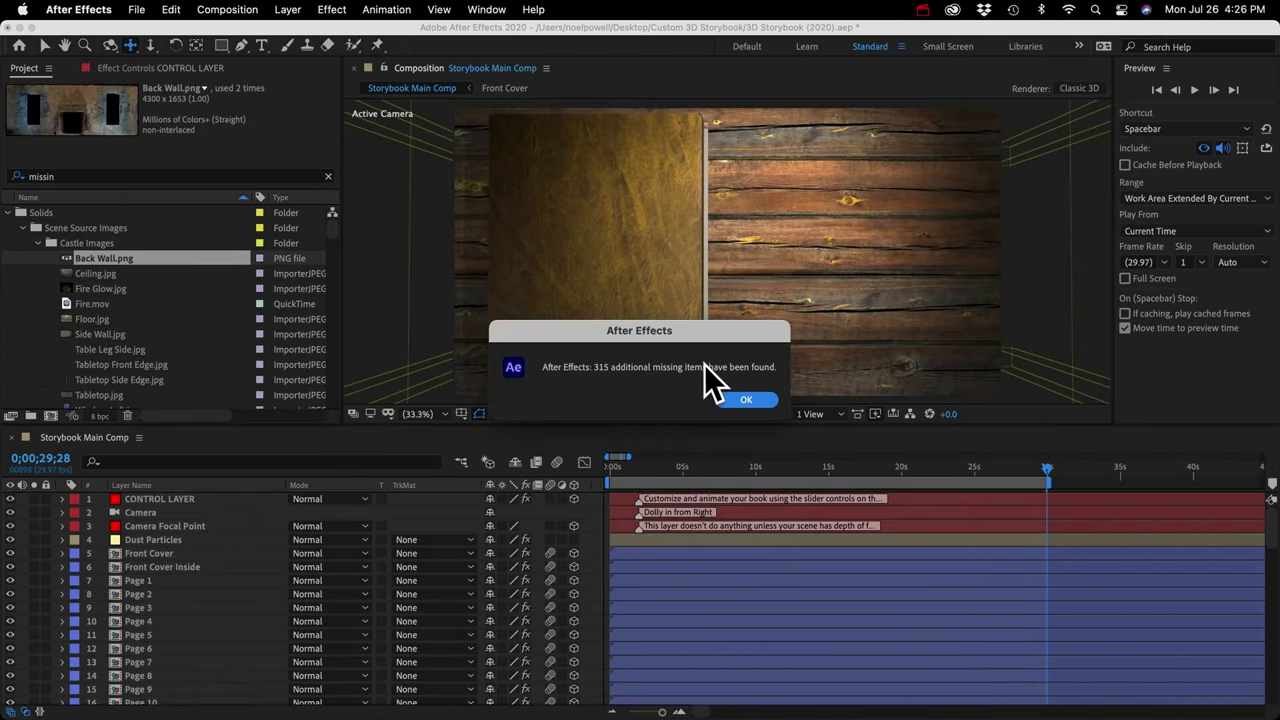
{"action": "left_click", "coordinate": [740, 398]}
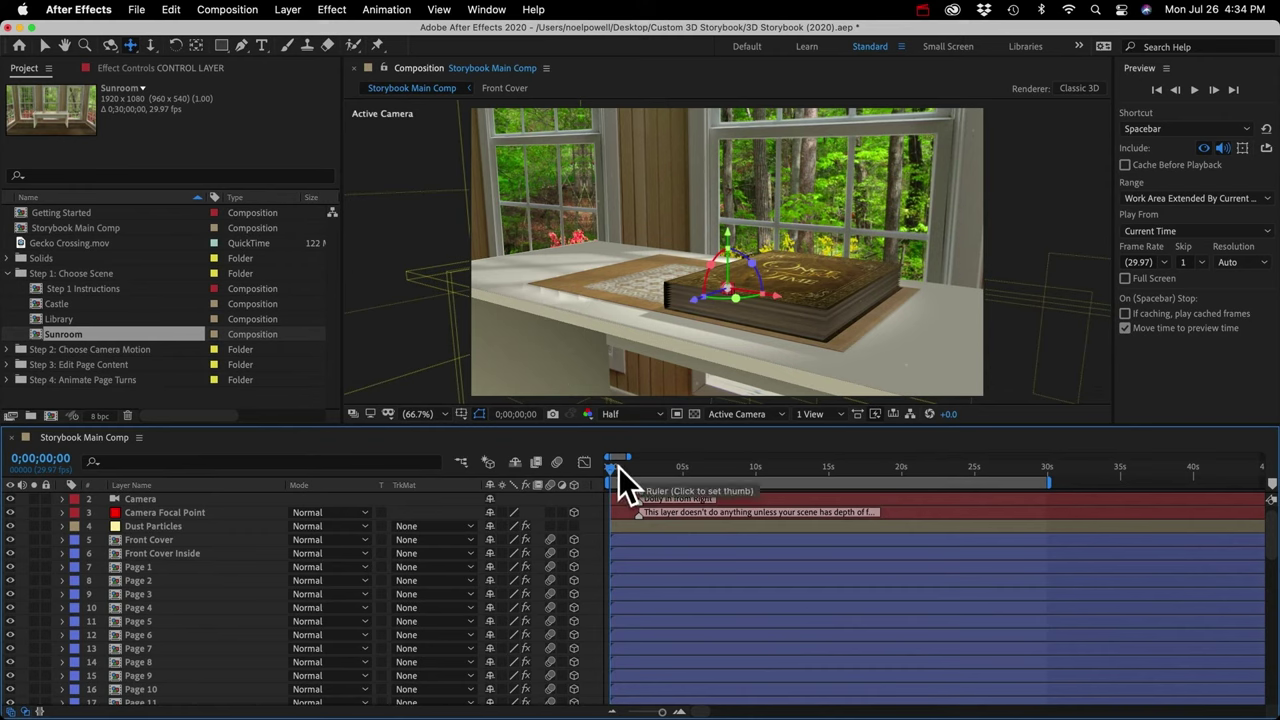
Move the Storybook Main Comp's current time to 0;00;04;26 and set the viewer resolution to Full
{"action": "left_click_drag", "start_coordinate": [618, 468], "coordinate": [681, 465]}
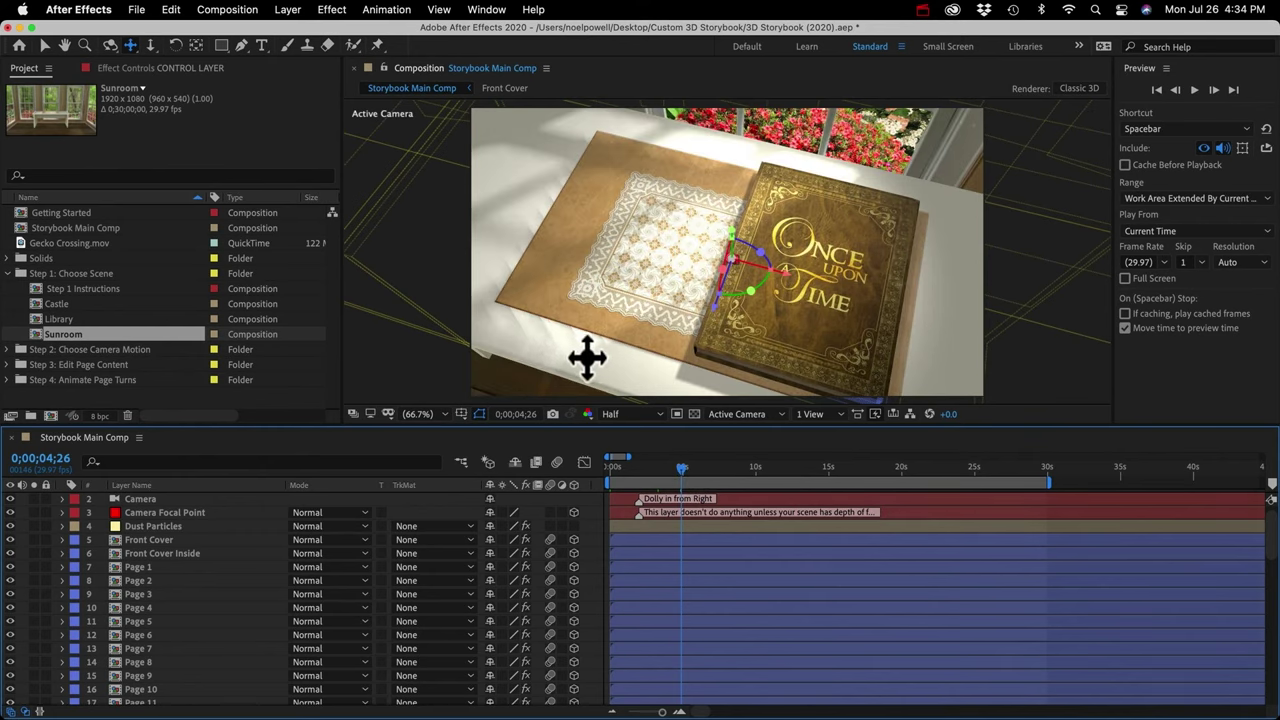
{"action": "left_click", "coordinate": [626, 414]}
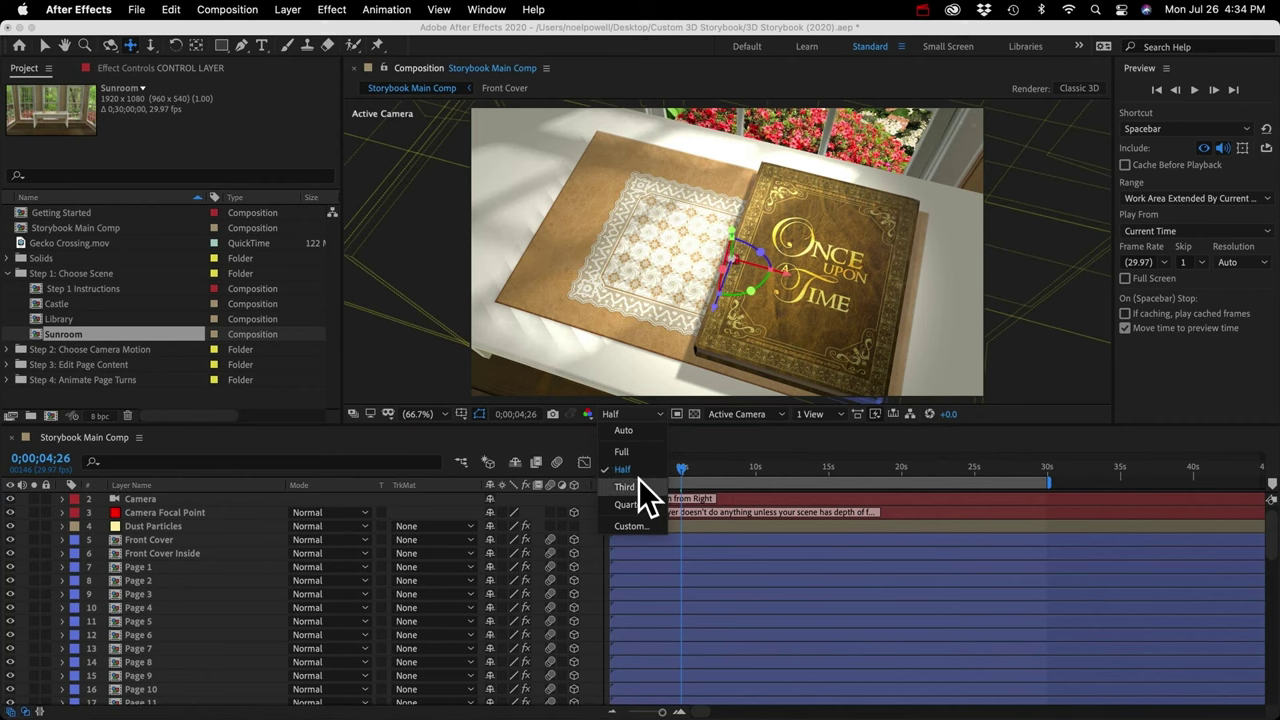
{"action": "left_click", "coordinate": [624, 452]}
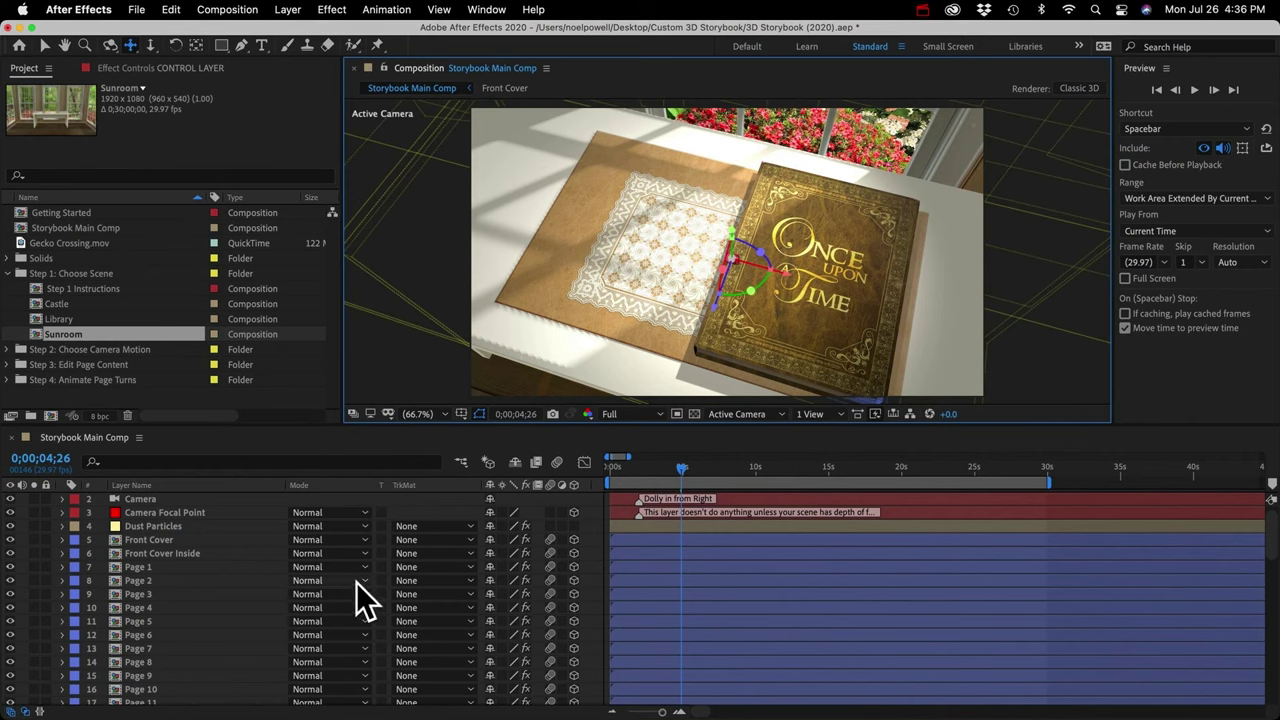
Enable depth of field in the settings of the Storybook Main Comp's Camera layer
{"action": "scroll", "coordinate": [117, 566], "scroll_direction": "up", "scroll_amount": 1}
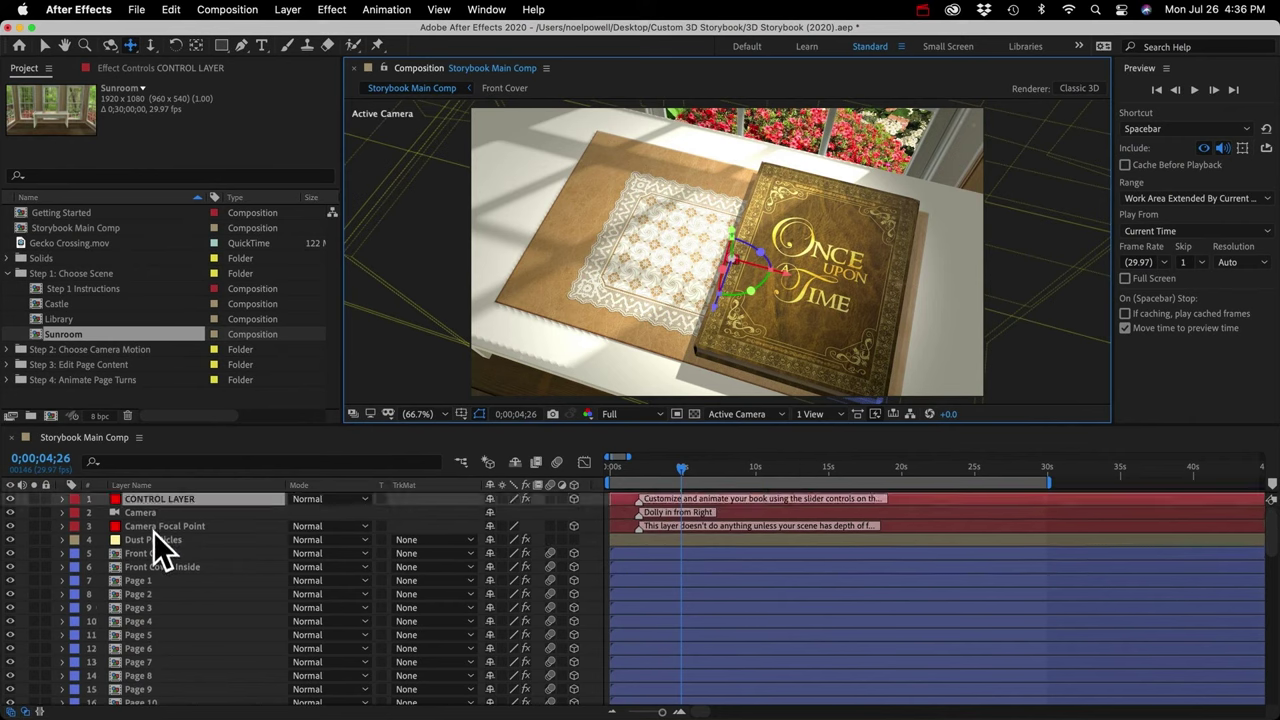
{"action": "left_click", "coordinate": [145, 514]}
{"action": "double_click", "coordinate": [145, 514]}
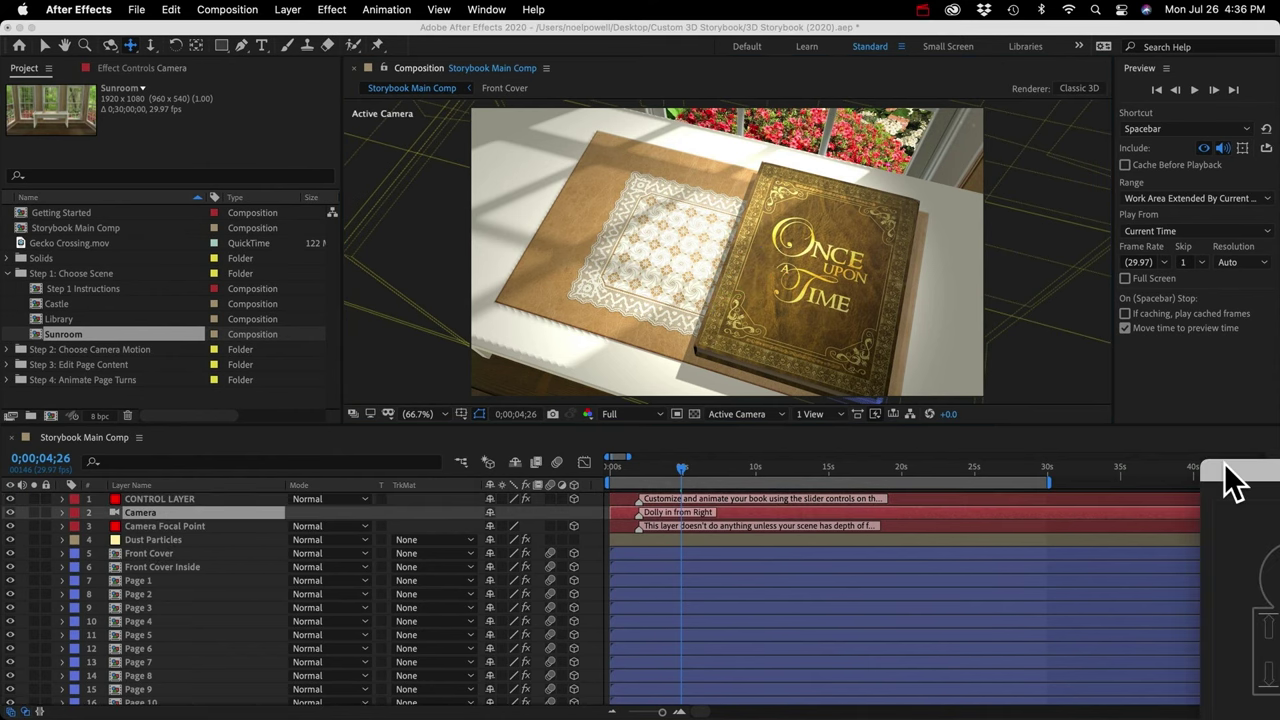
{"action": "left_click", "coordinate": [611, 389]}
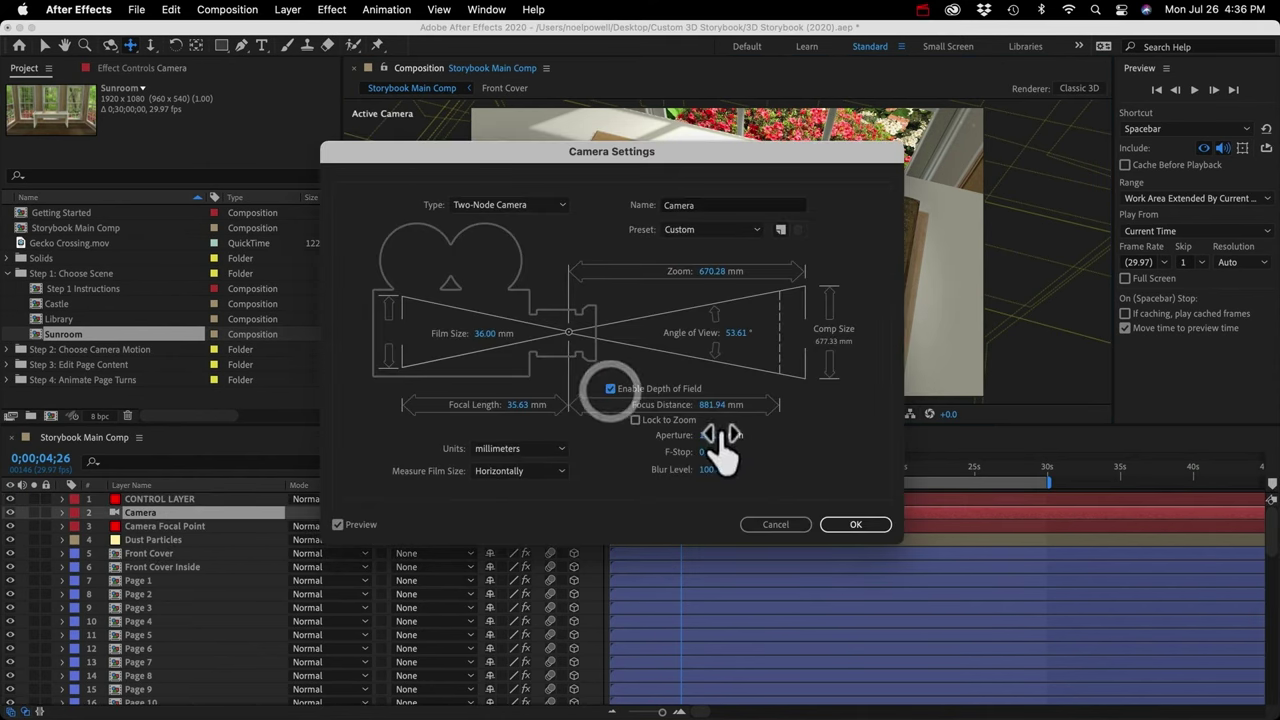
{"action": "left_click_drag", "start_coordinate": [694, 161], "coordinate": [628, 178]}
{"action": "left_click_drag", "start_coordinate": [352, 220], "coordinate": [349, 218]}
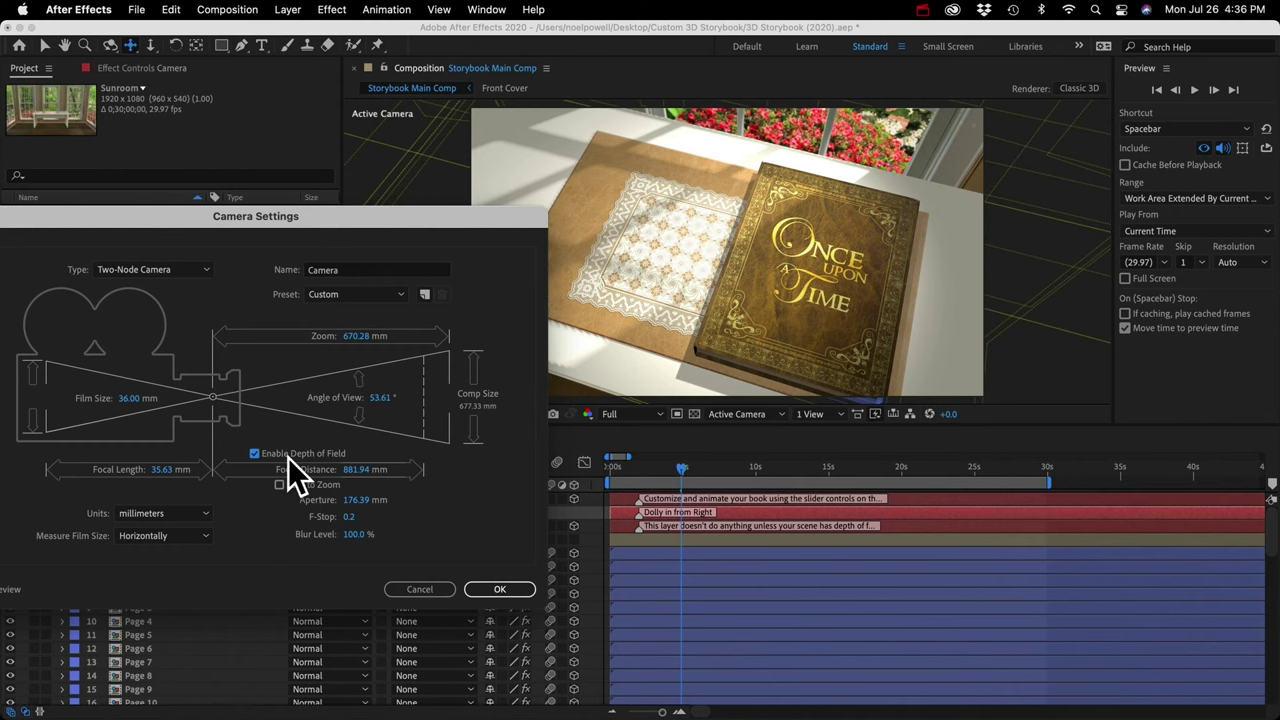
{"action": "left_click", "coordinate": [495, 589]}
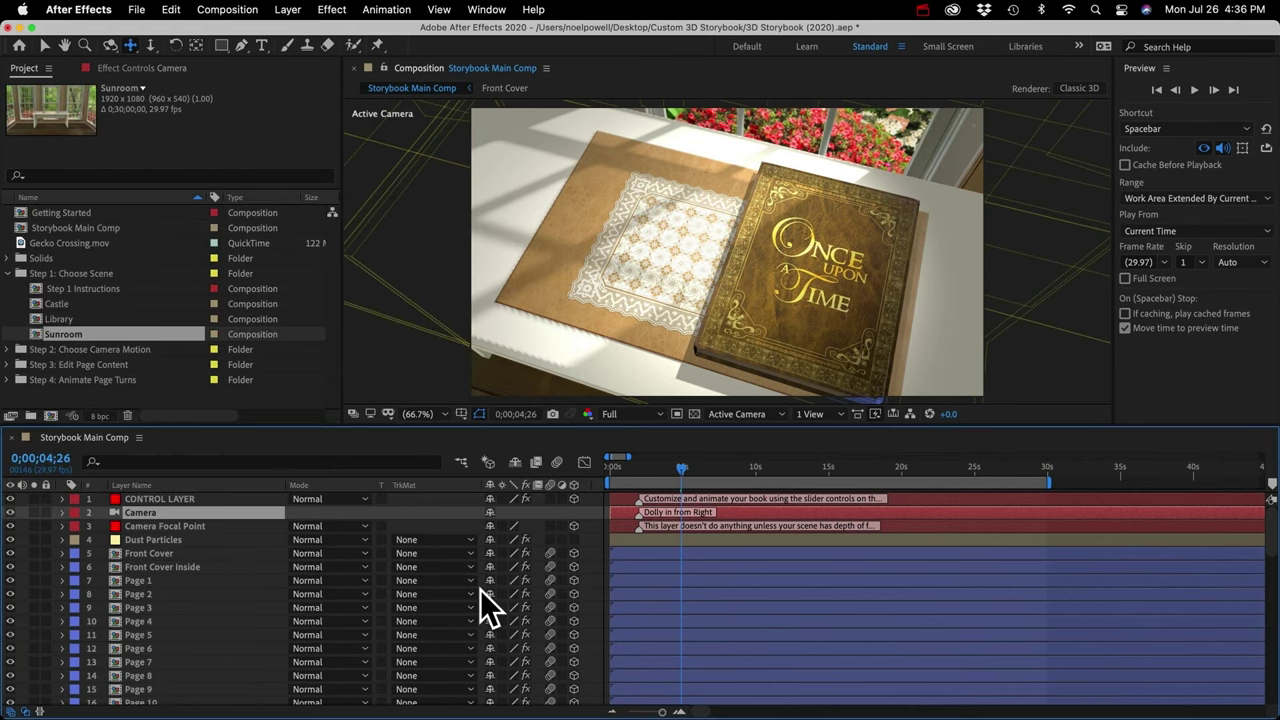